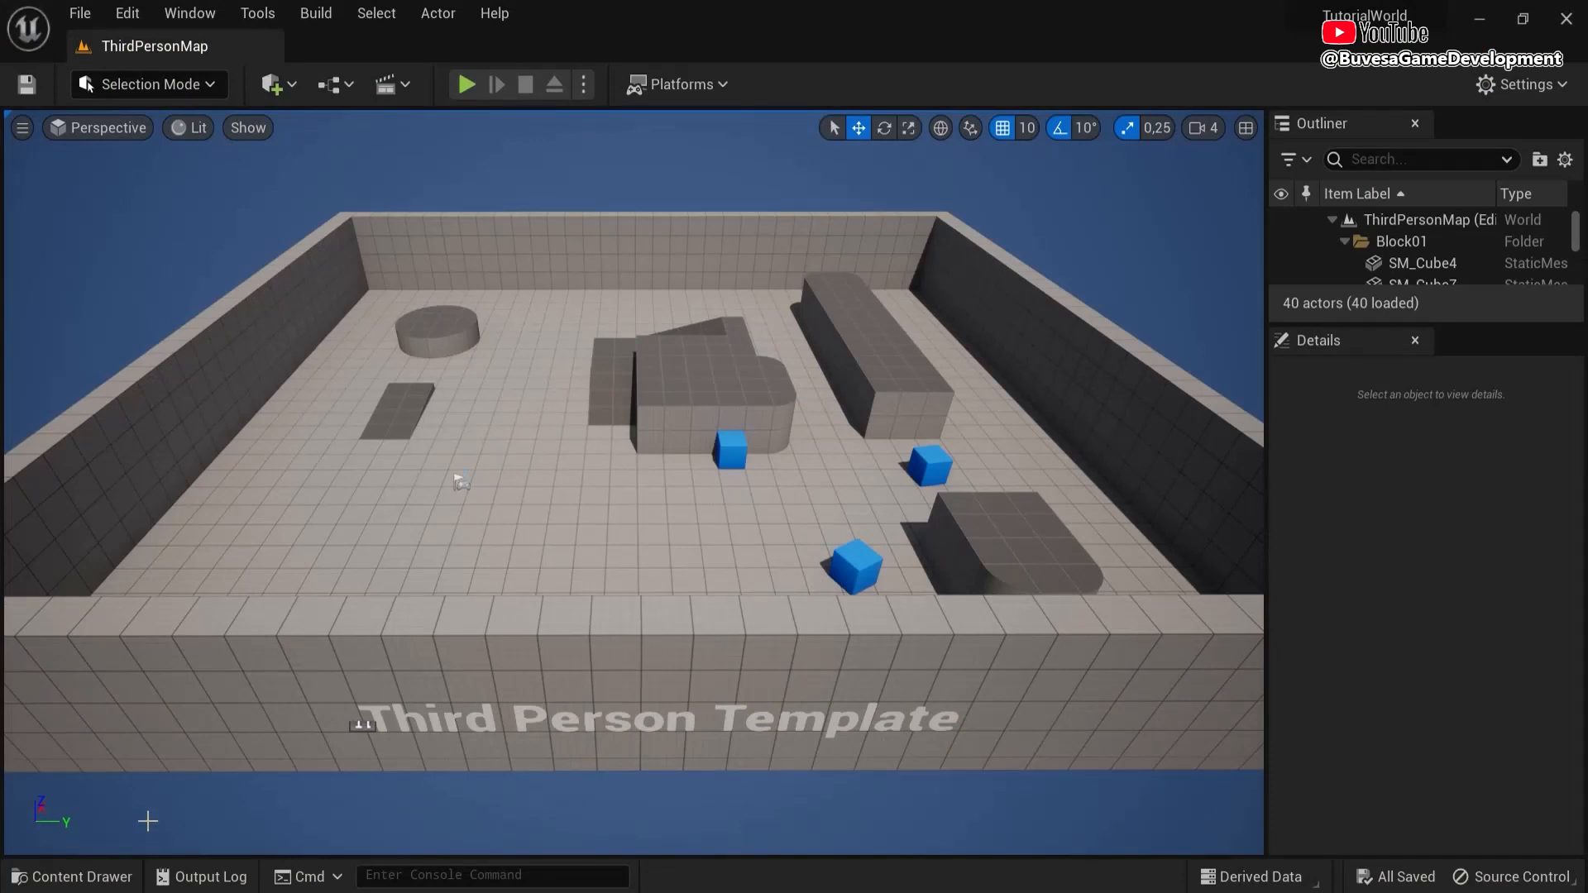
- Create a folder named Maps in the project's Content folder
{"action": "left_click", "coordinate": [72, 877]}
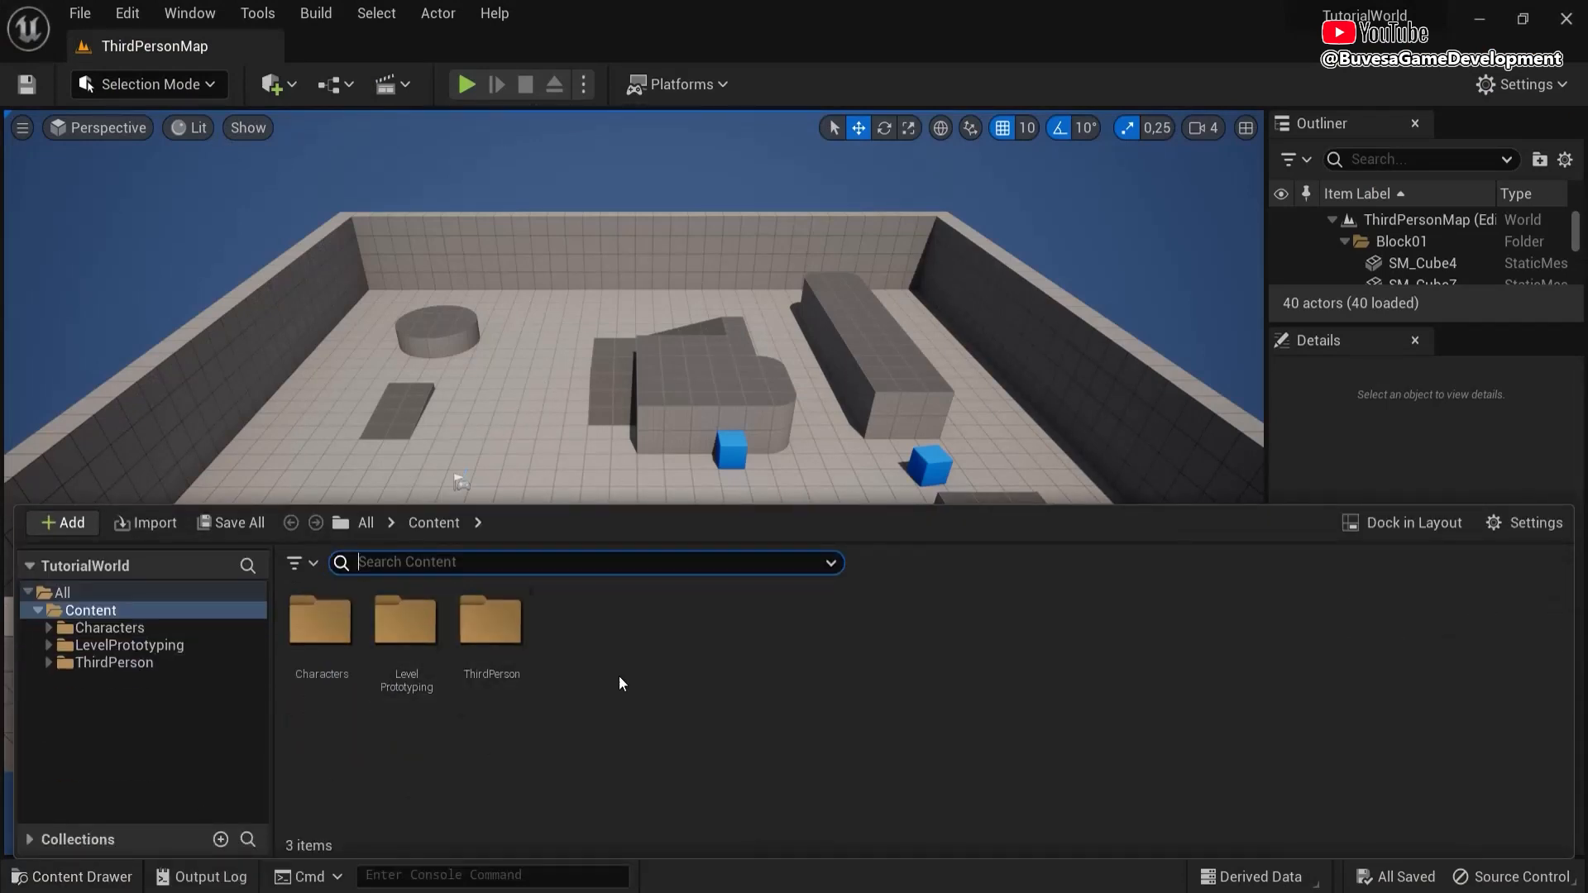
{"action": "right_click", "coordinate": [603, 628]}
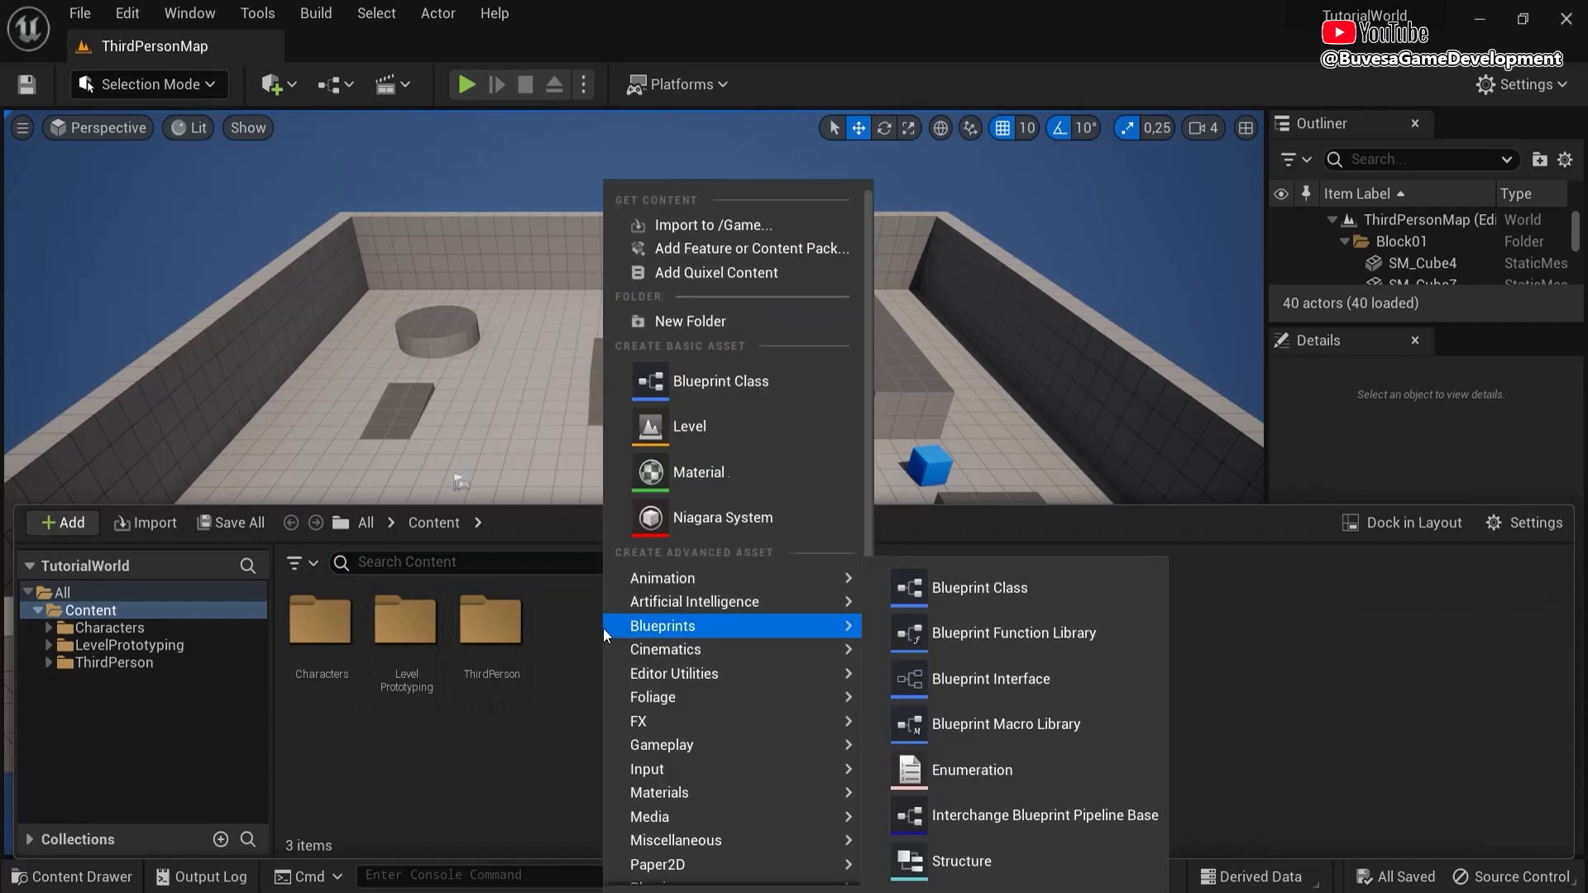
{"action": "left_click", "coordinate": [686, 321]}
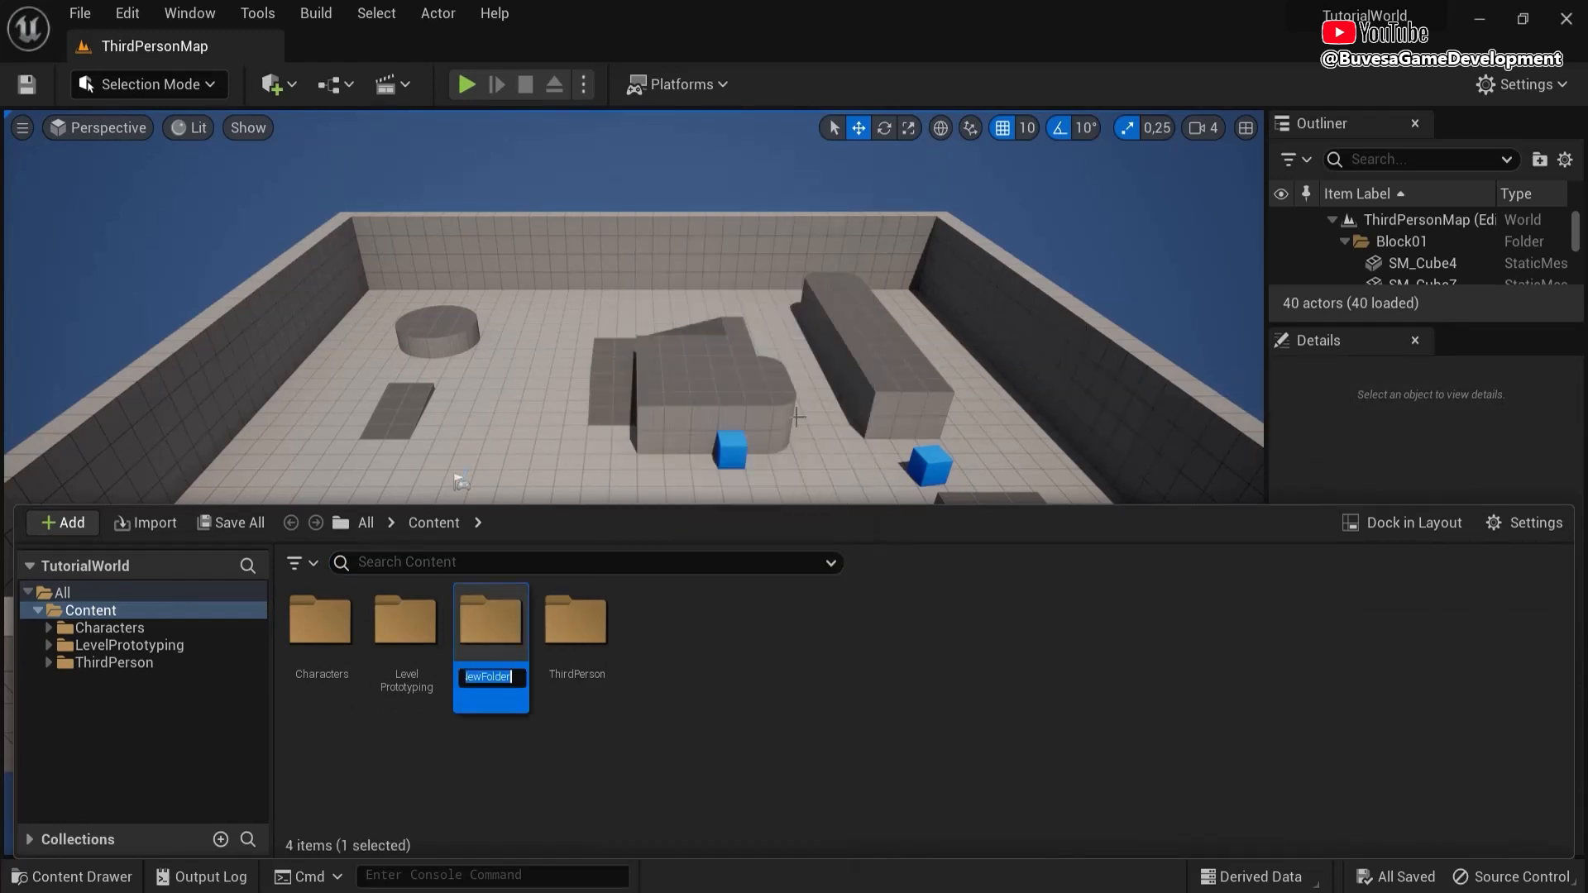
{"action": "left_click", "coordinate": [460, 166]}
- Create a new level from the Empty Level template
{"action": "left_click", "coordinate": [77, 13]}
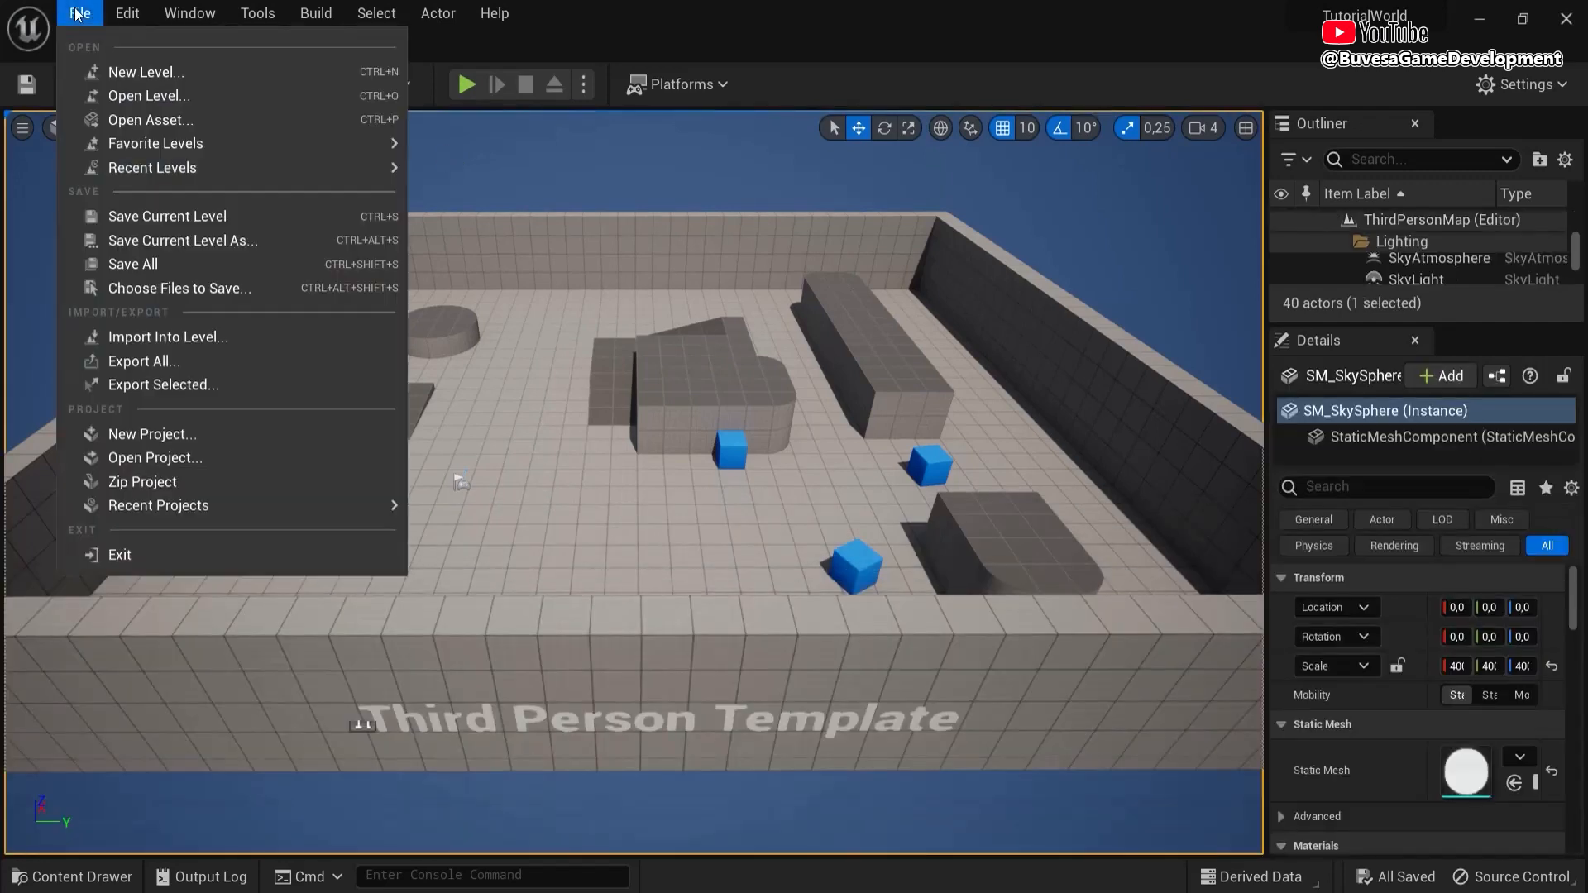
{"action": "left_click", "coordinate": [115, 72]}
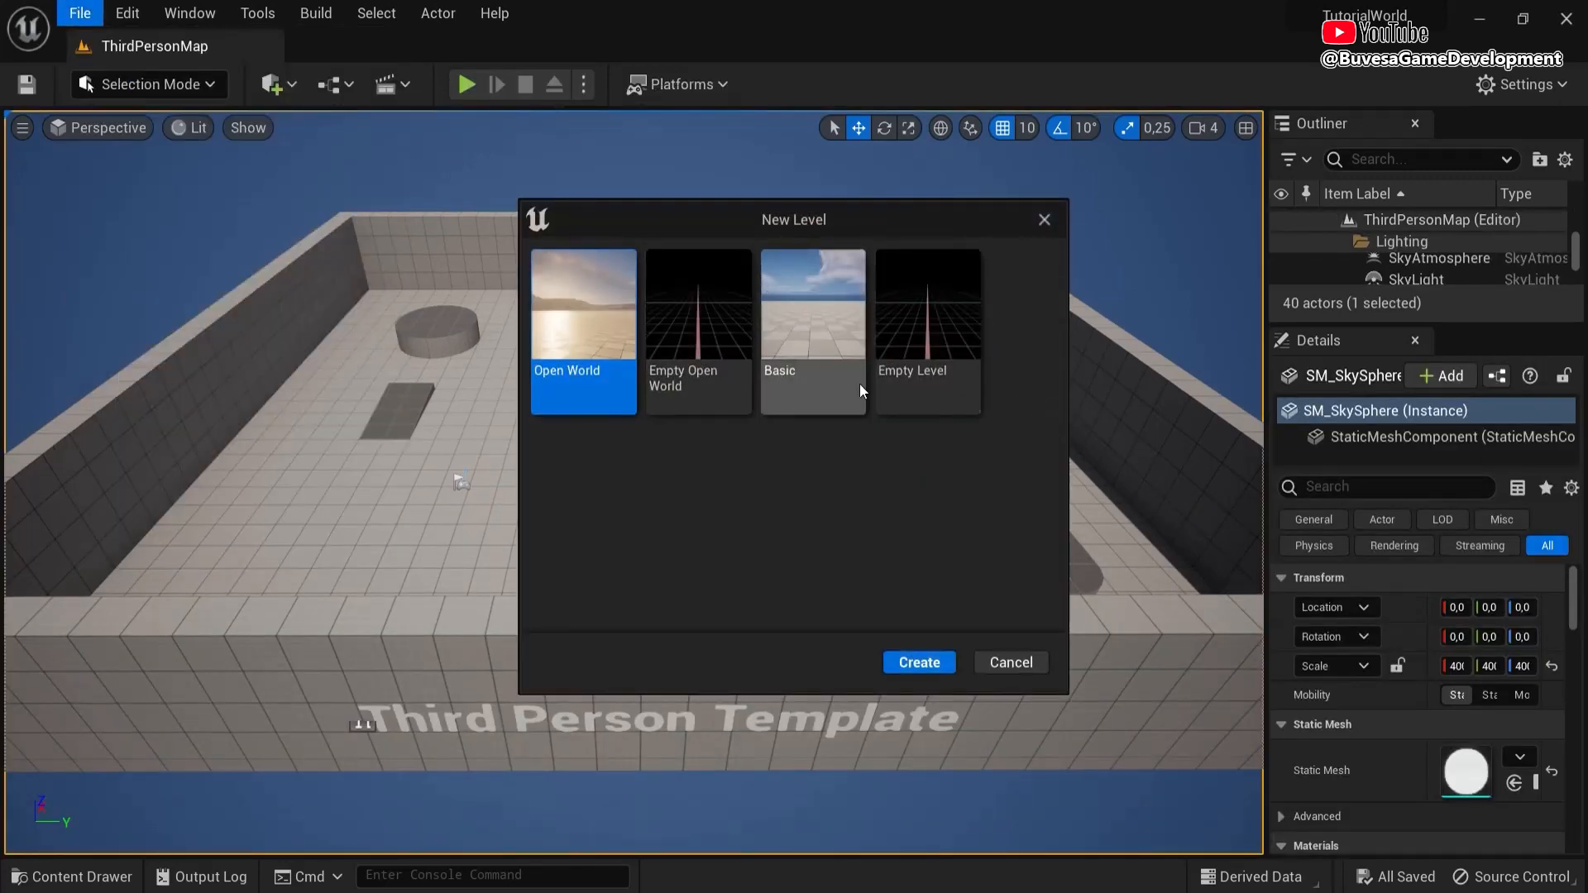
{"action": "left_click", "coordinate": [920, 372]}
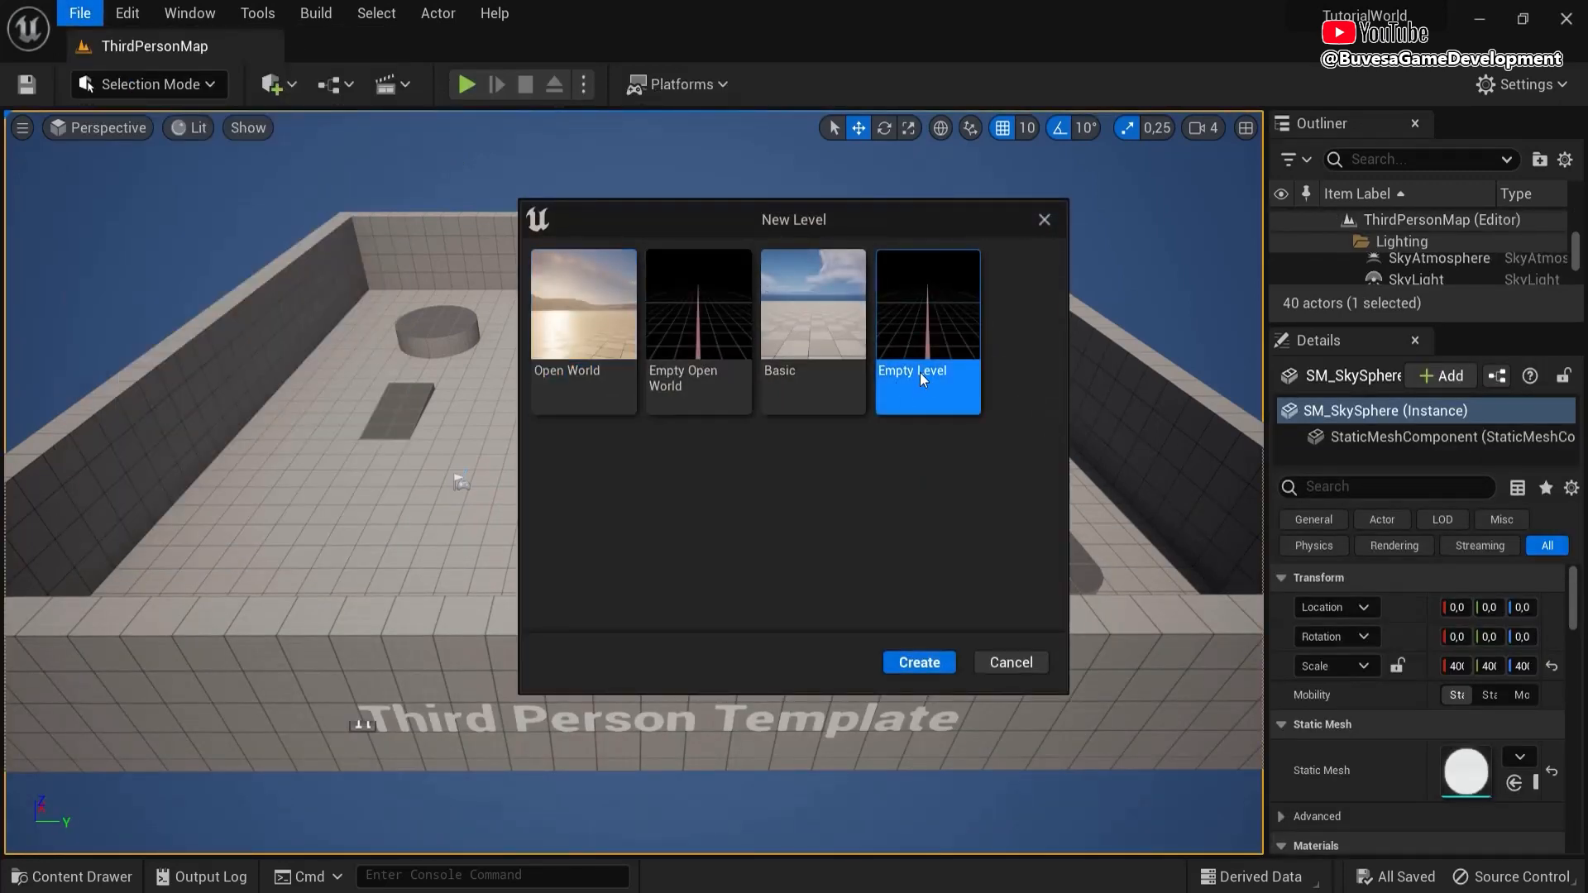
{"action": "left_click", "coordinate": [912, 662]}
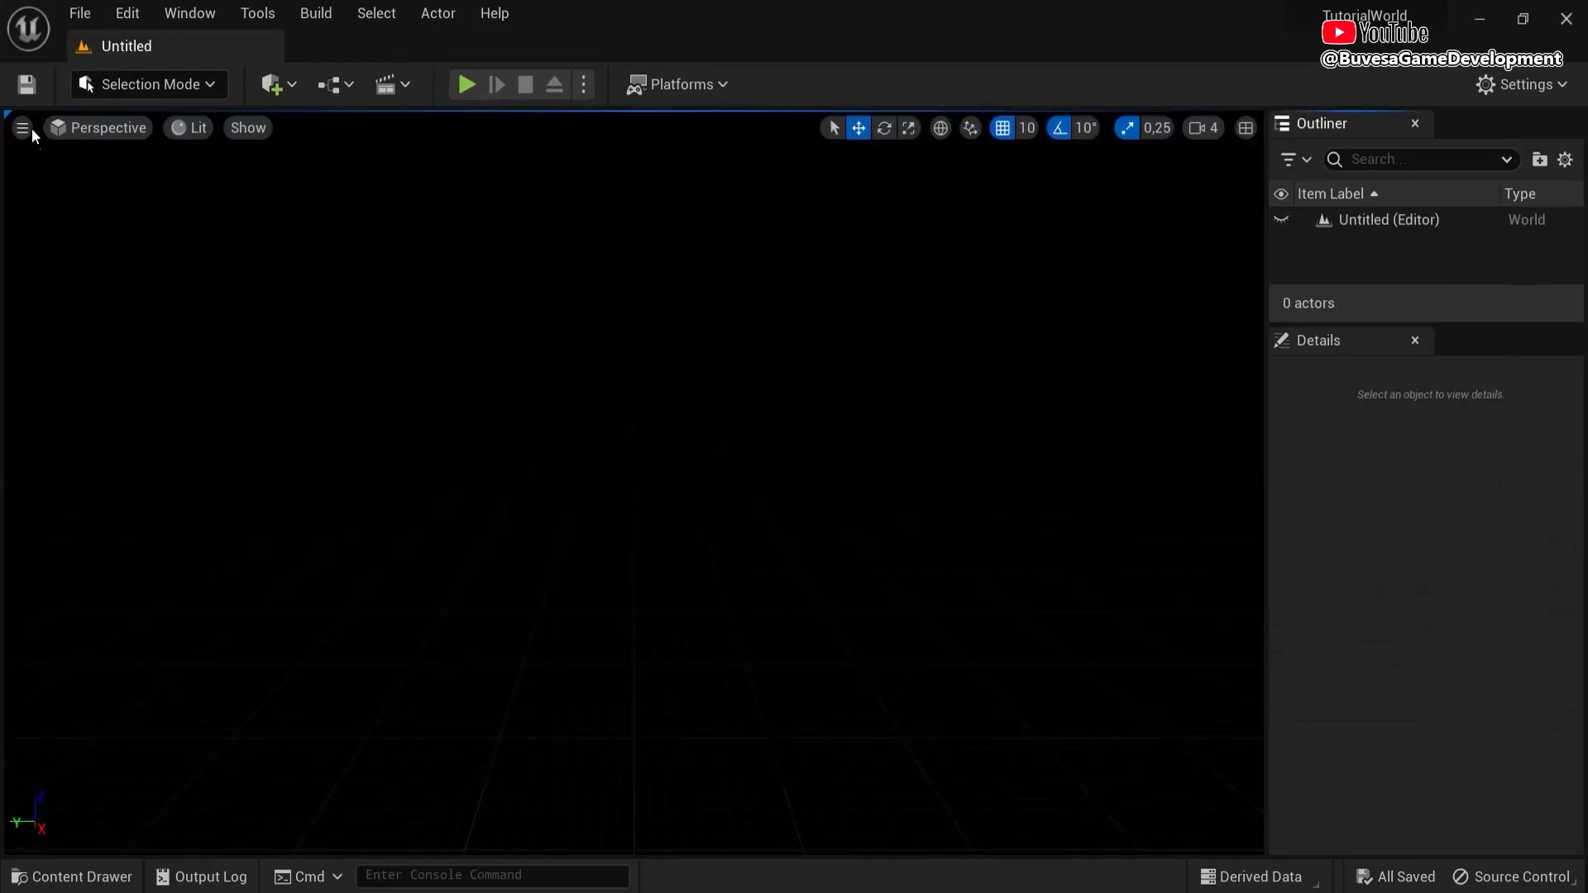
- Save the new level as BeachMap in the Maps folder
{"action": "left_click", "coordinate": [26, 83]}
{"action": "left_click", "coordinate": [693, 220]}
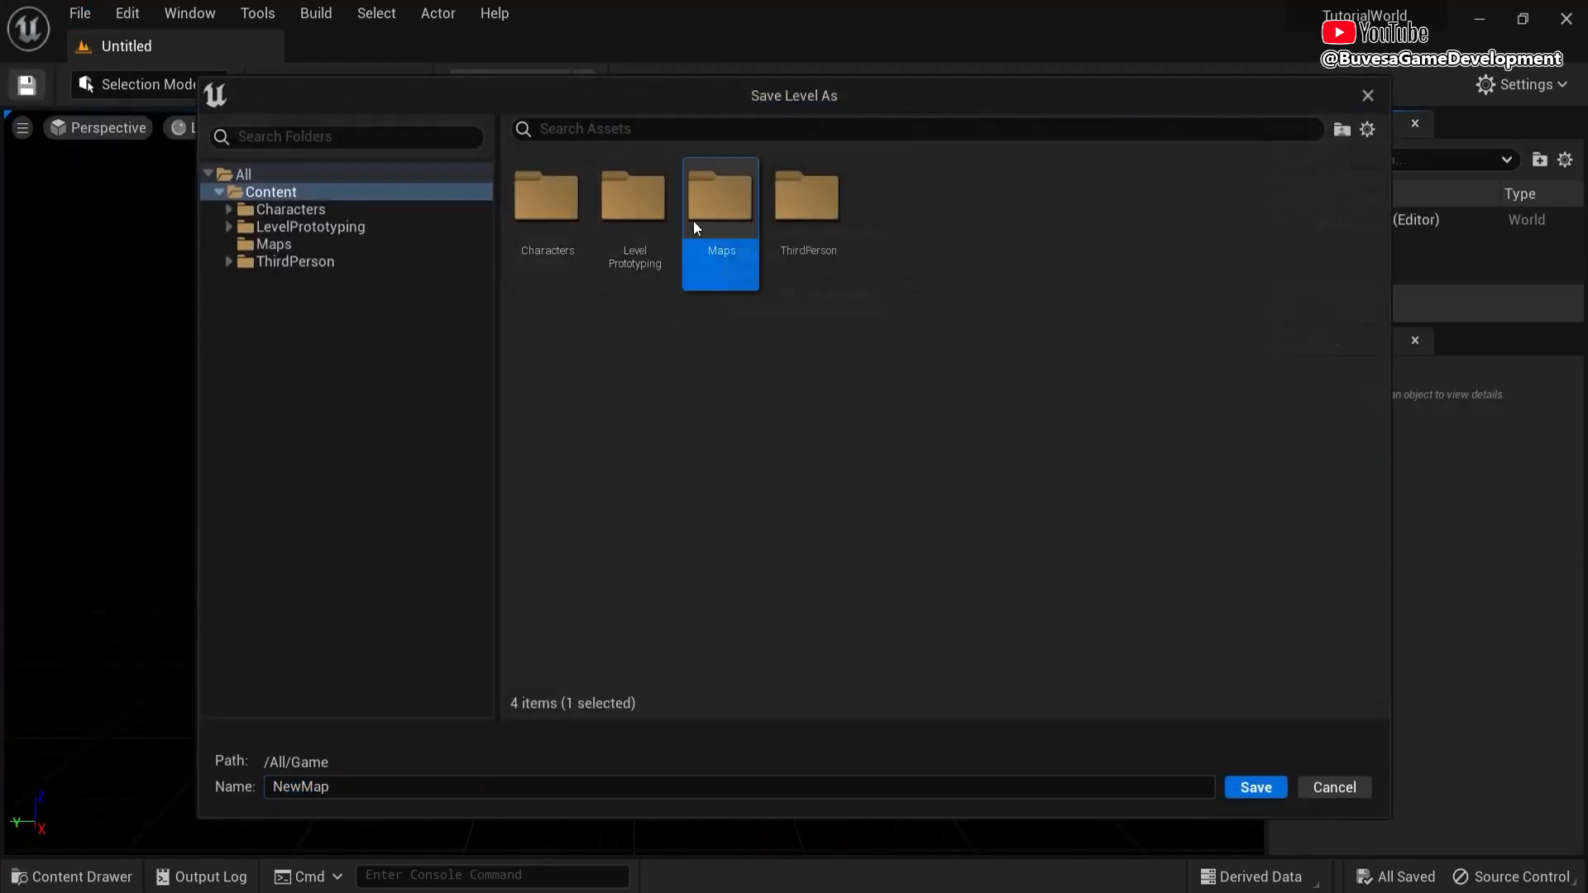
{"action": "double_click", "coordinate": [694, 220]}
{"action": "type", "text": "Beach"}
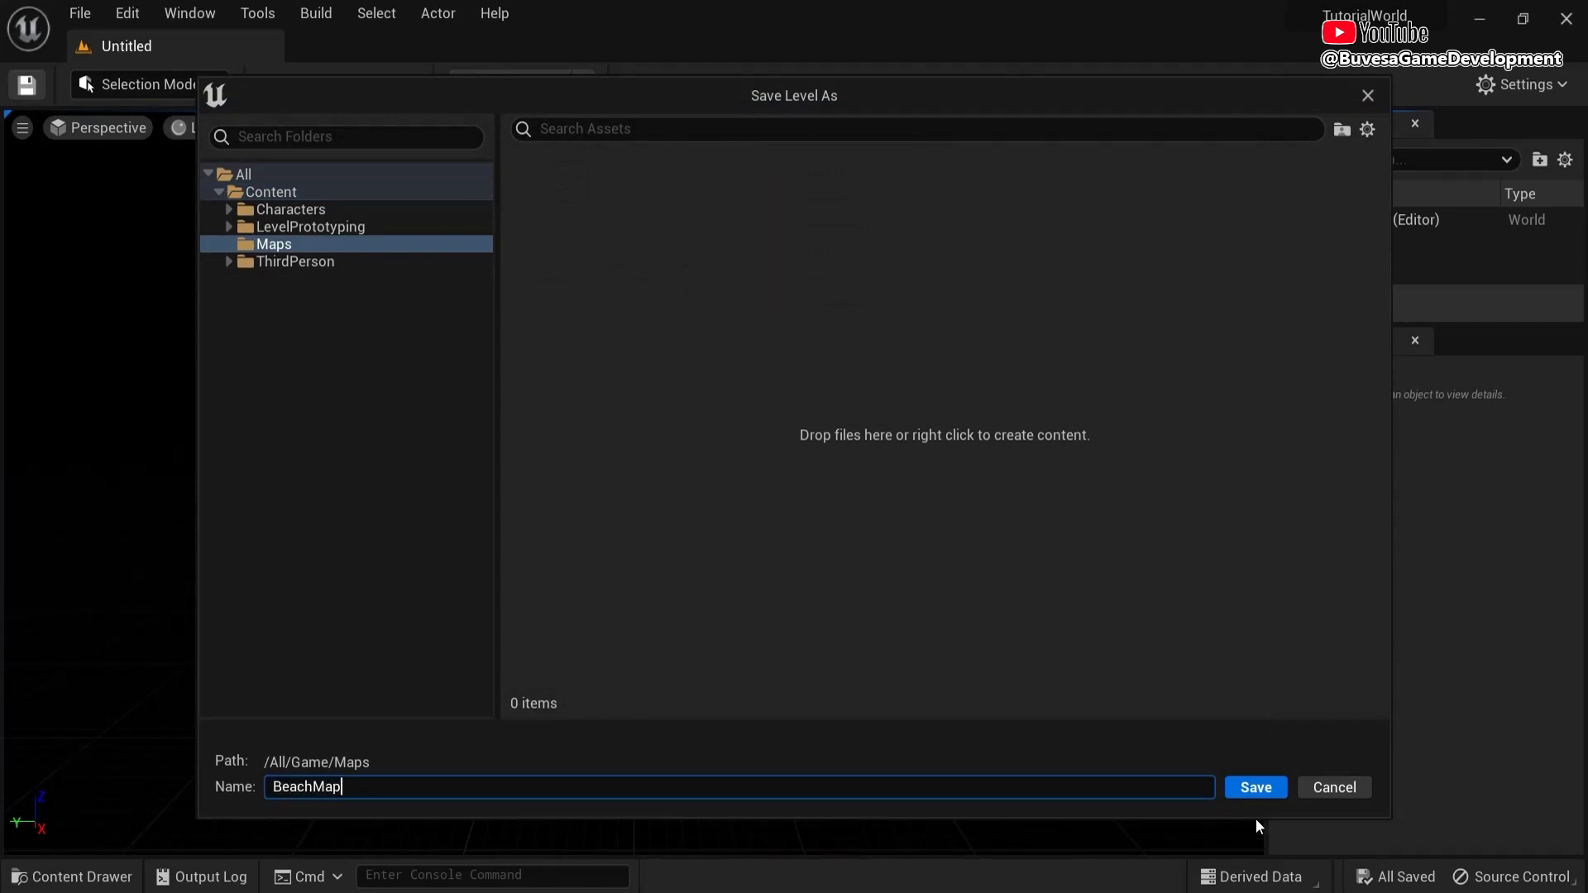
{"action": "left_click", "coordinate": [1257, 788]}
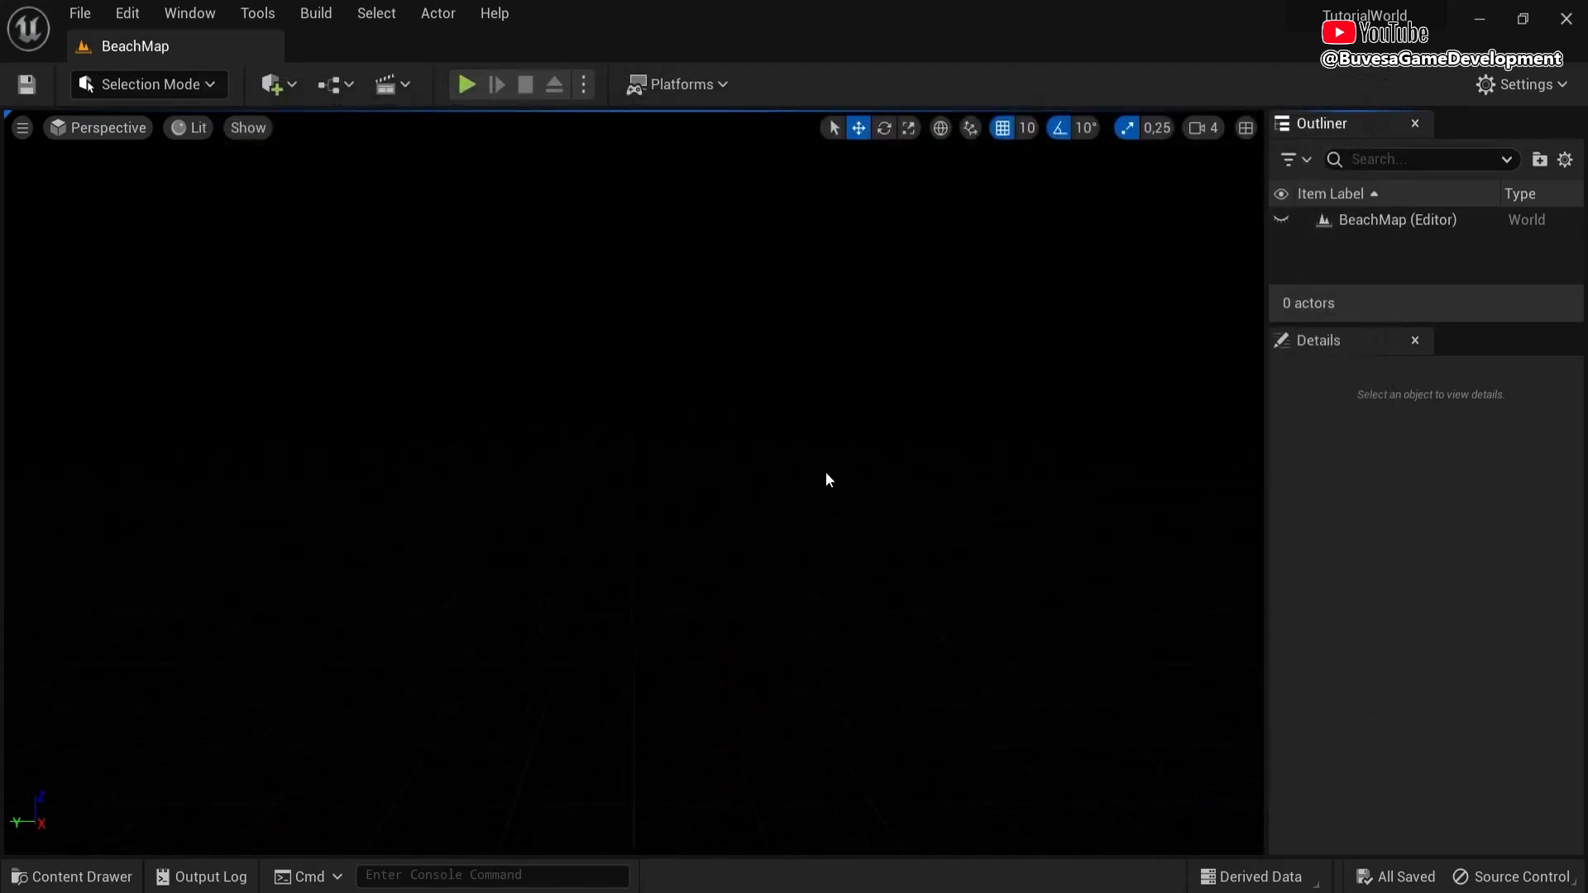
- Add a sky light, atmospheric light, sky atmosphere, volumetric cloud and height fog to the level with the Env. Light Mixer
{"action": "left_click", "coordinate": [178, 19]}
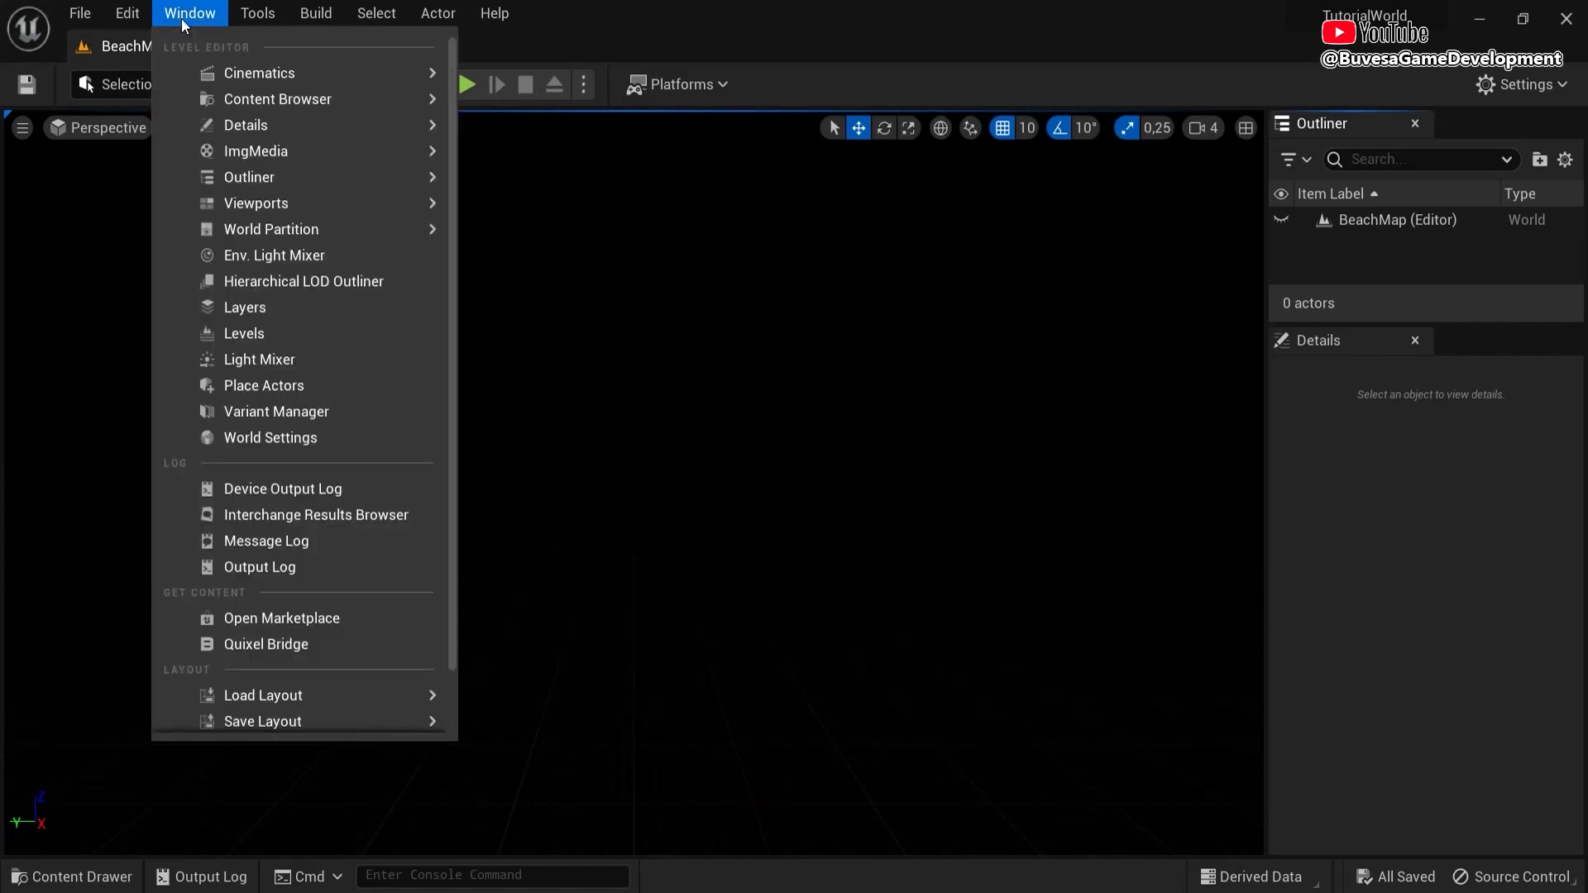
{"action": "left_click", "coordinate": [245, 256]}
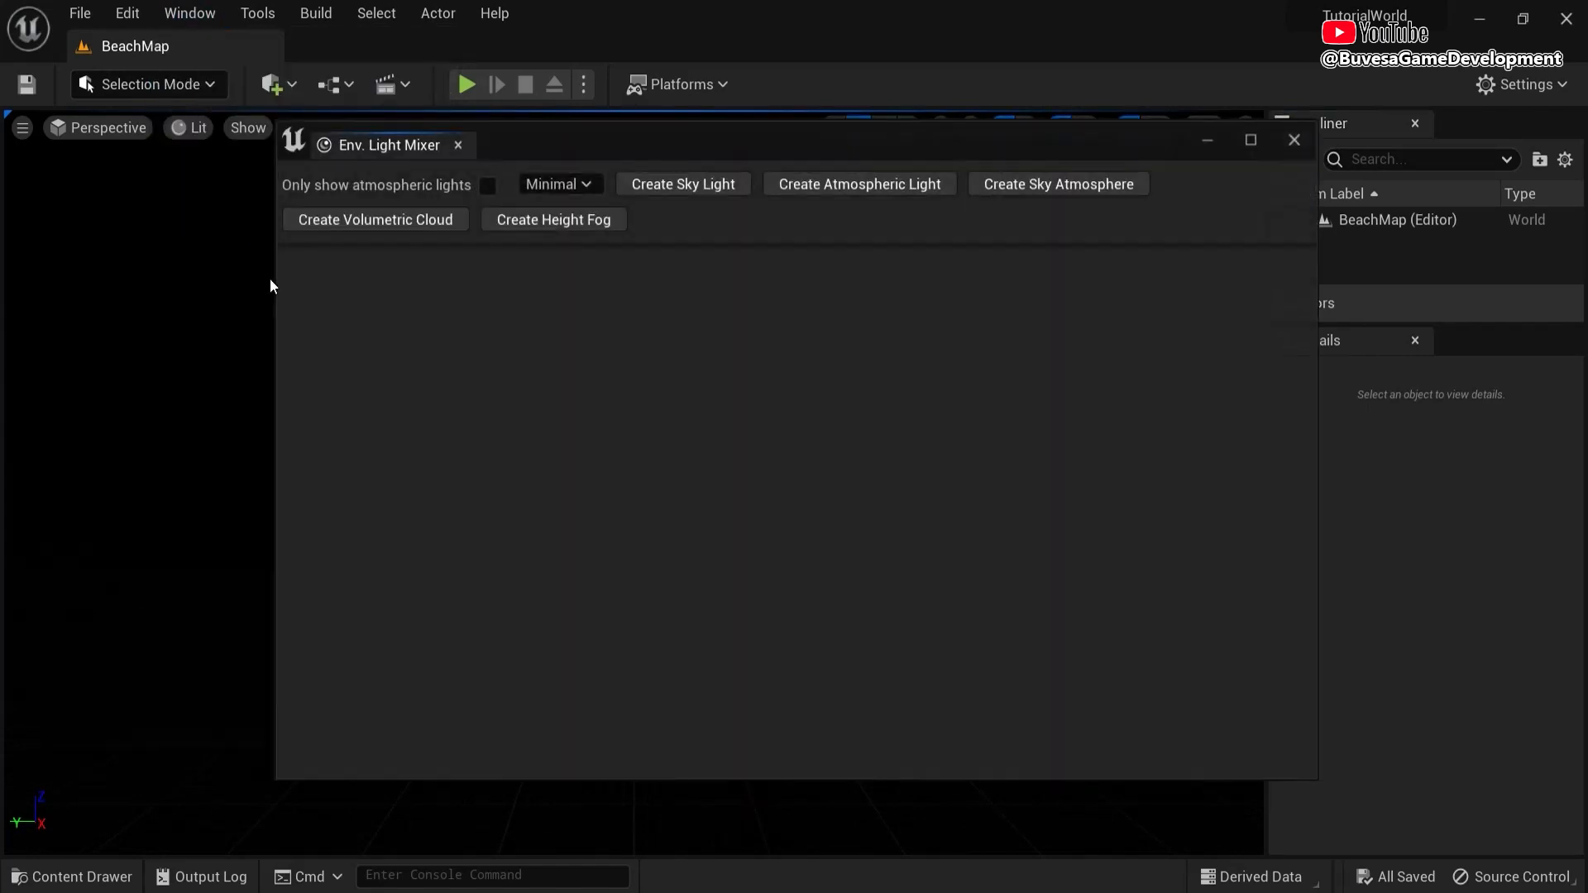
{"action": "left_click", "coordinate": [645, 186]}
{"action": "left_click", "coordinate": [706, 186]}
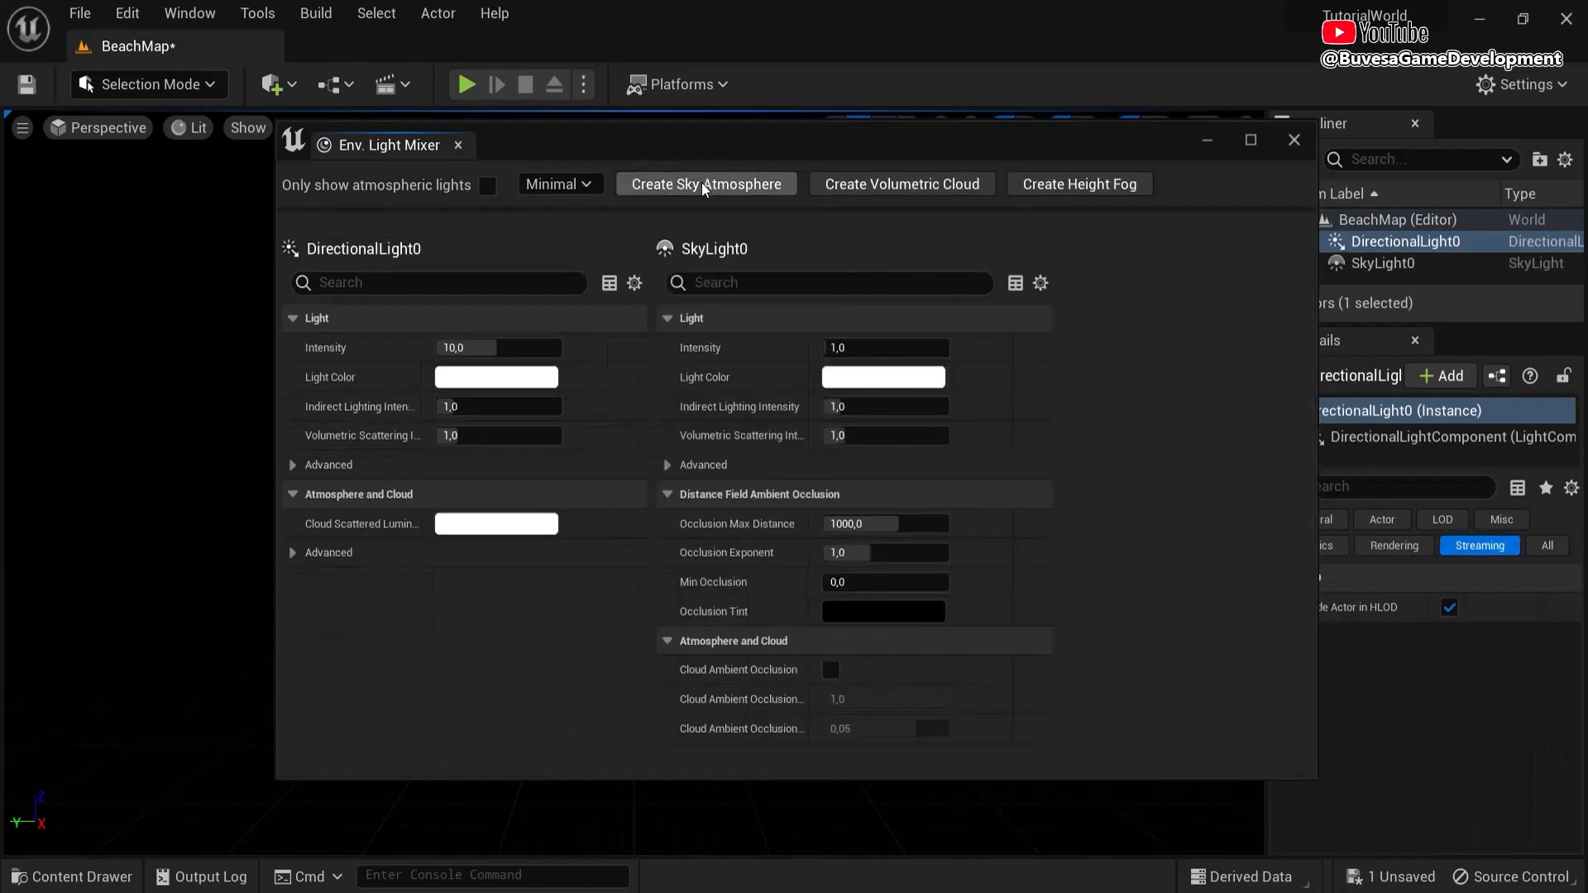
{"action": "left_click", "coordinate": [697, 183]}
{"action": "left_click", "coordinate": [700, 187]}
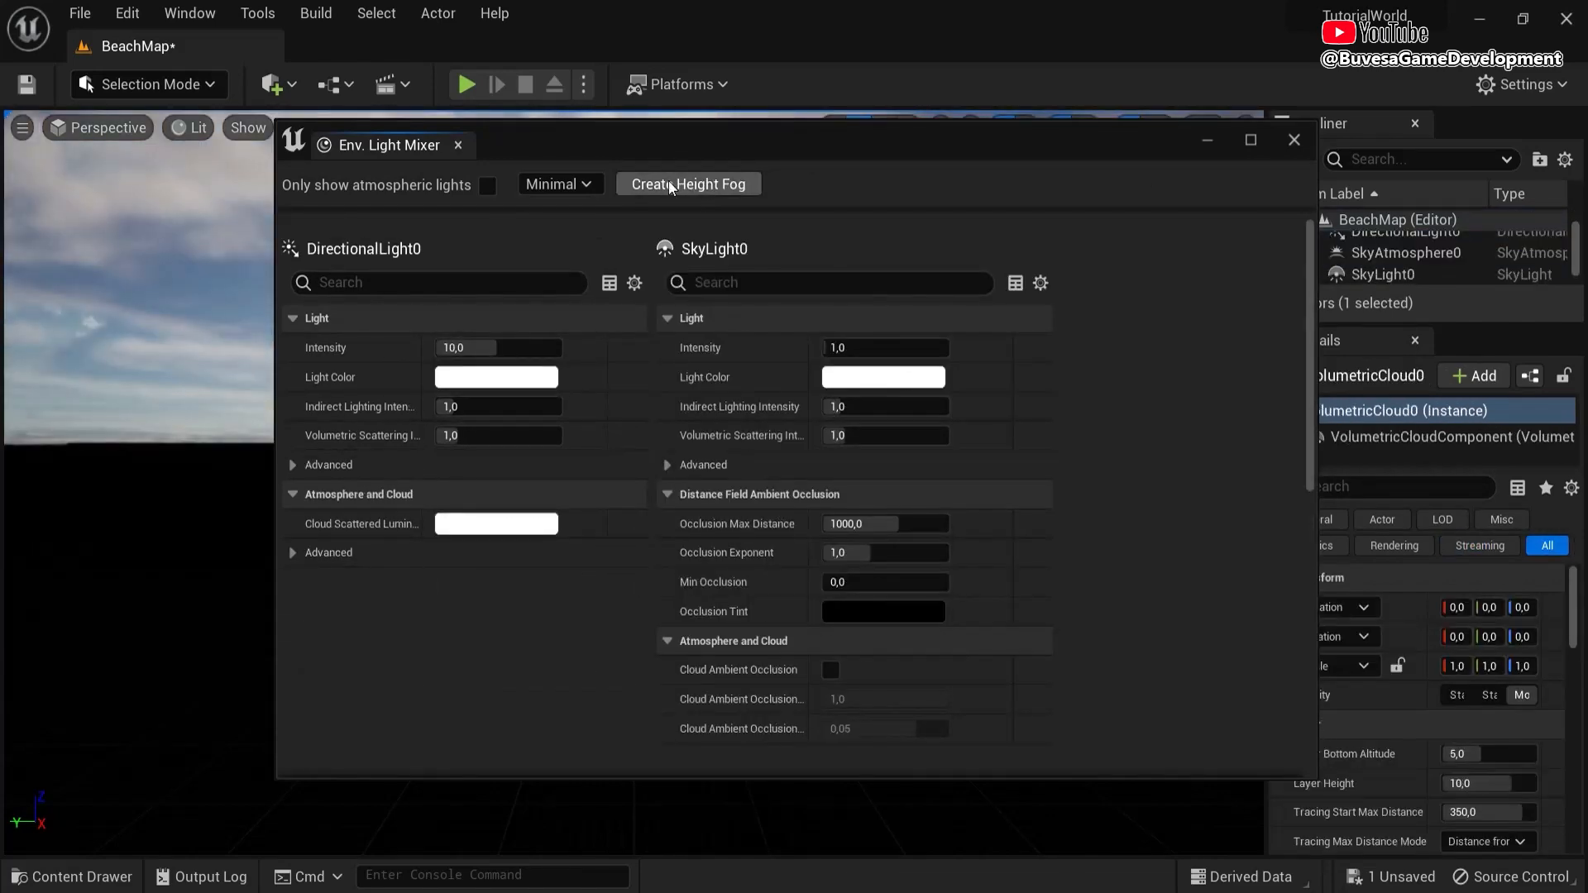
{"action": "left_click", "coordinate": [672, 184]}
{"action": "left_click", "coordinate": [1292, 140]}
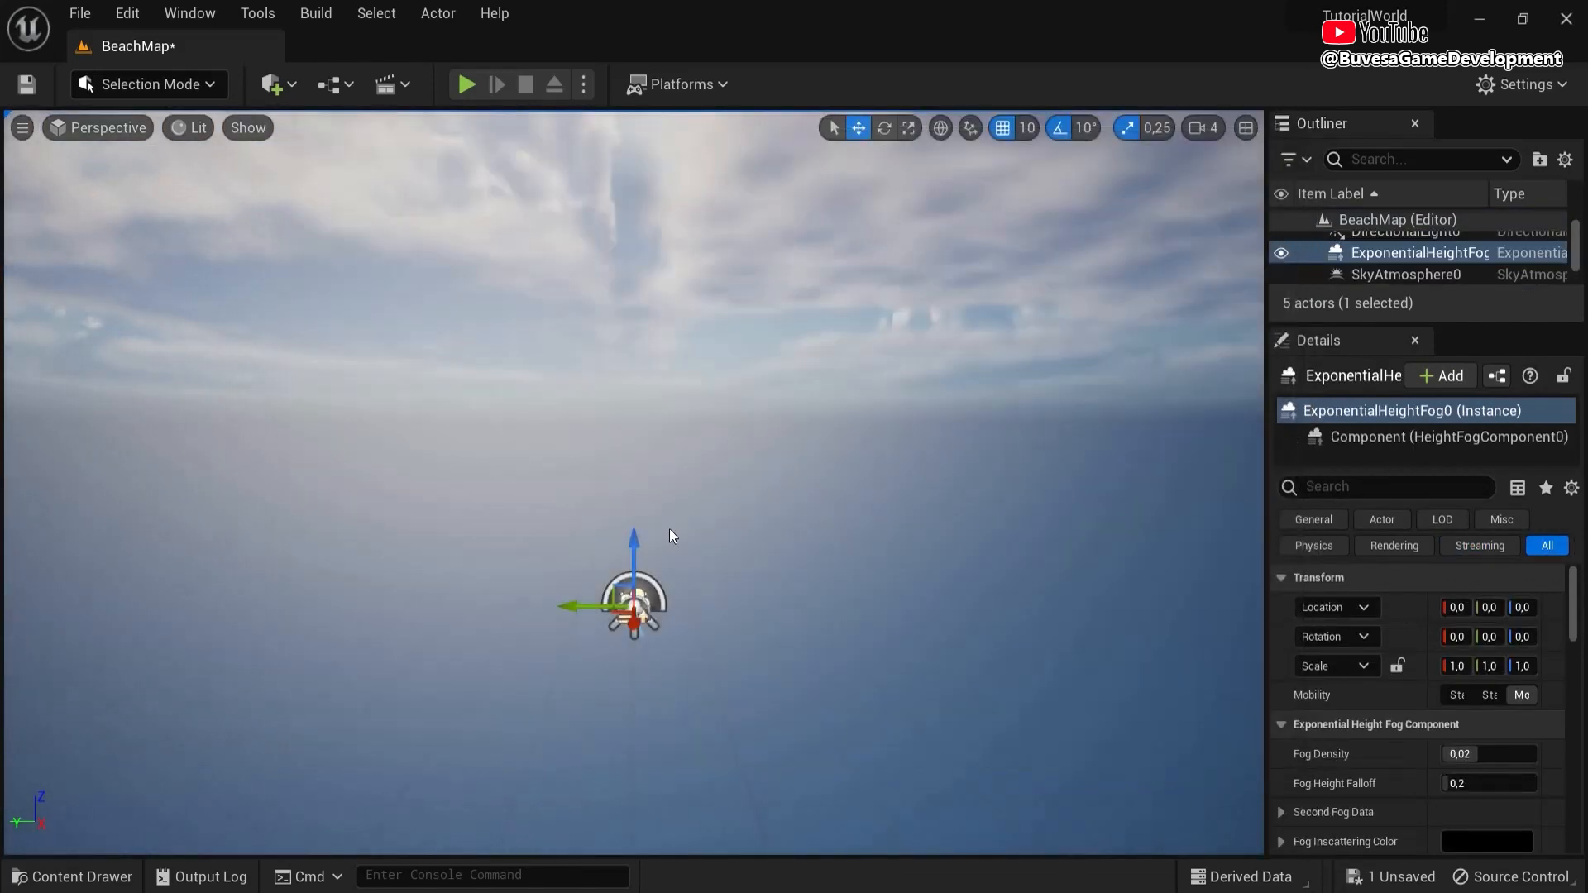
- Create a new landscape of 8 × 8 components with 63×63-quad sections and edit layers enabled
{"action": "mouse_move", "coordinate": [668, 530]}
{"action": "right_mouse_down"}
{"action": "mouse_move", "coordinate": [876, 440]}
{"action": "mouse_move", "coordinate": [906, 343]}
{"action": "mouse_move", "coordinate": [625, 374]}
{"action": "mouse_move", "coordinate": [698, 542]}
{"action": "mouse_move", "coordinate": [656, 542]}
{"action": "right_mouse_up"}
{"action": "left_click", "coordinate": [132, 86]}
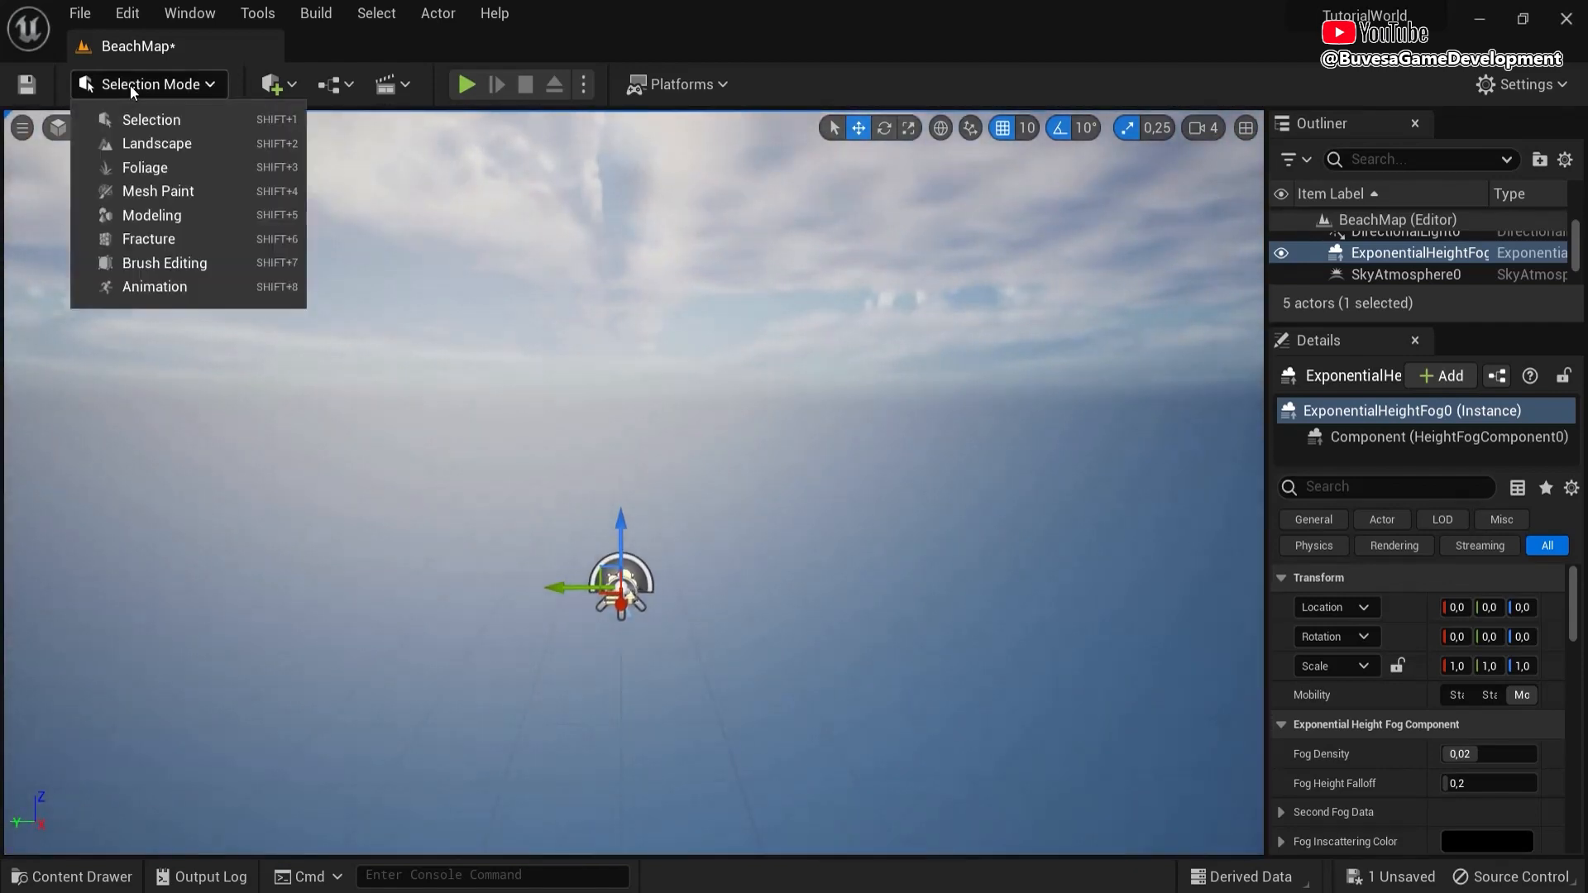
{"action": "left_click", "coordinate": [151, 144]}
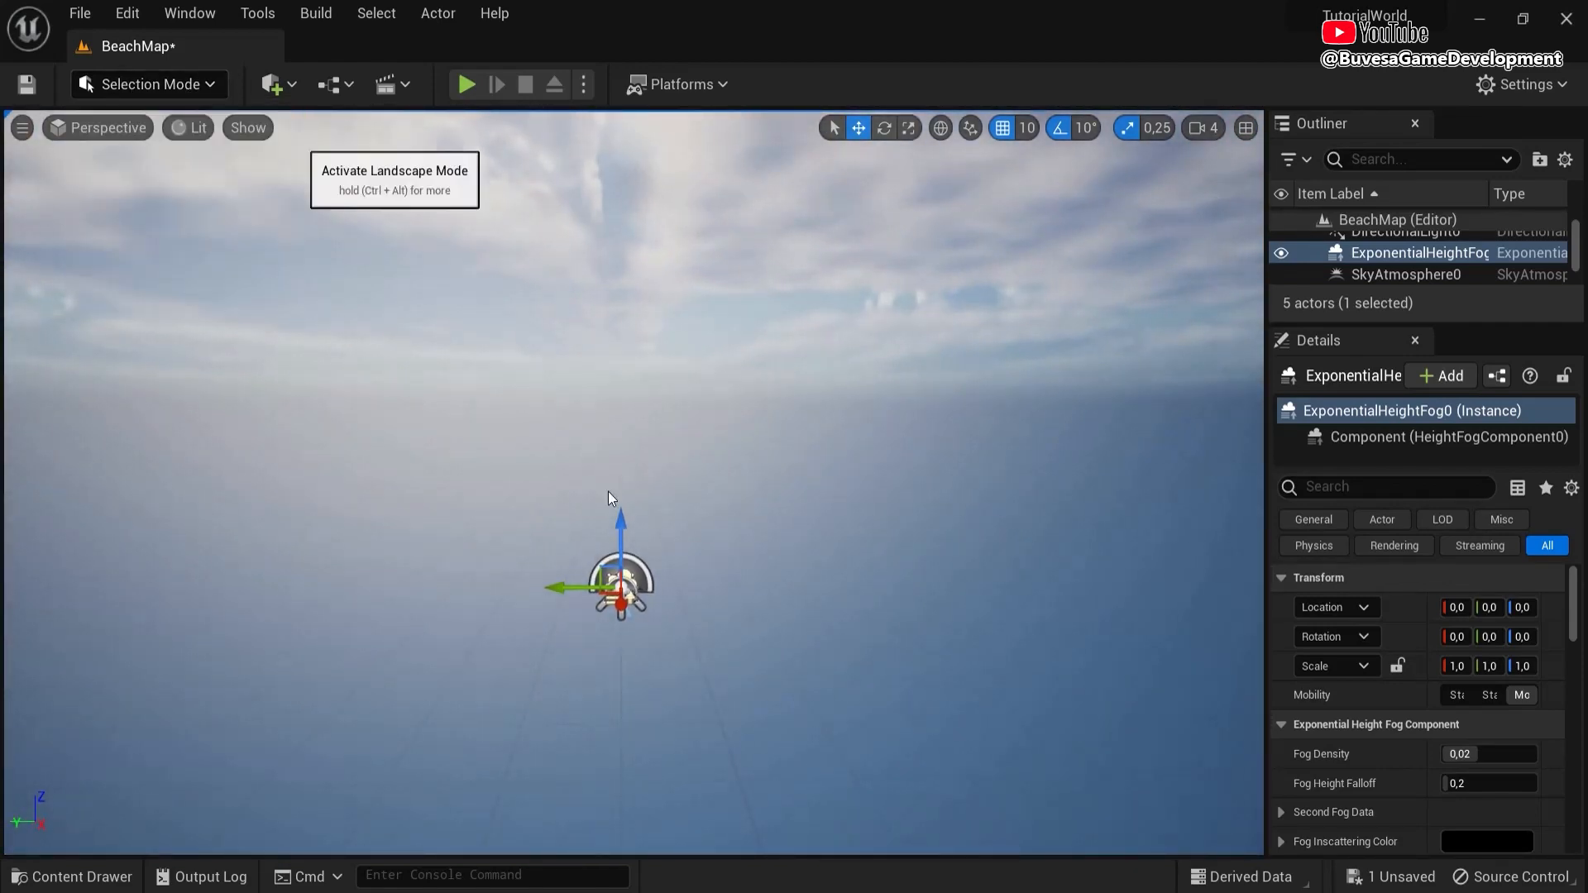
{"action": "key", "text": "e"}
{"action": "right_click_drag", "start_coordinate": [906, 588], "coordinate": [1232, 703]}
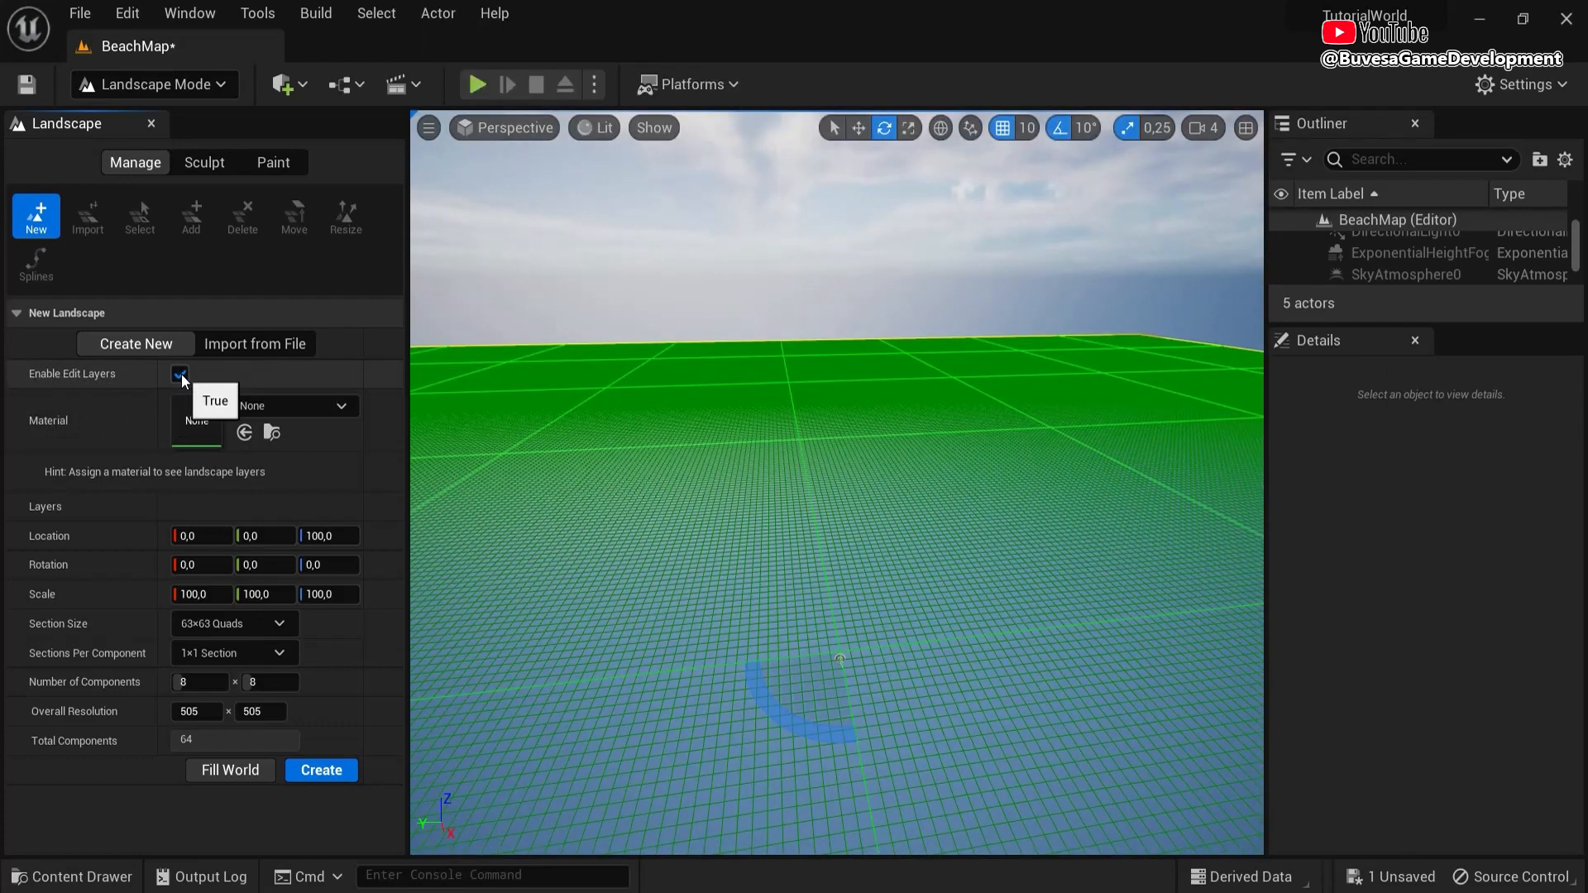
{"action": "left_click", "coordinate": [321, 770]}
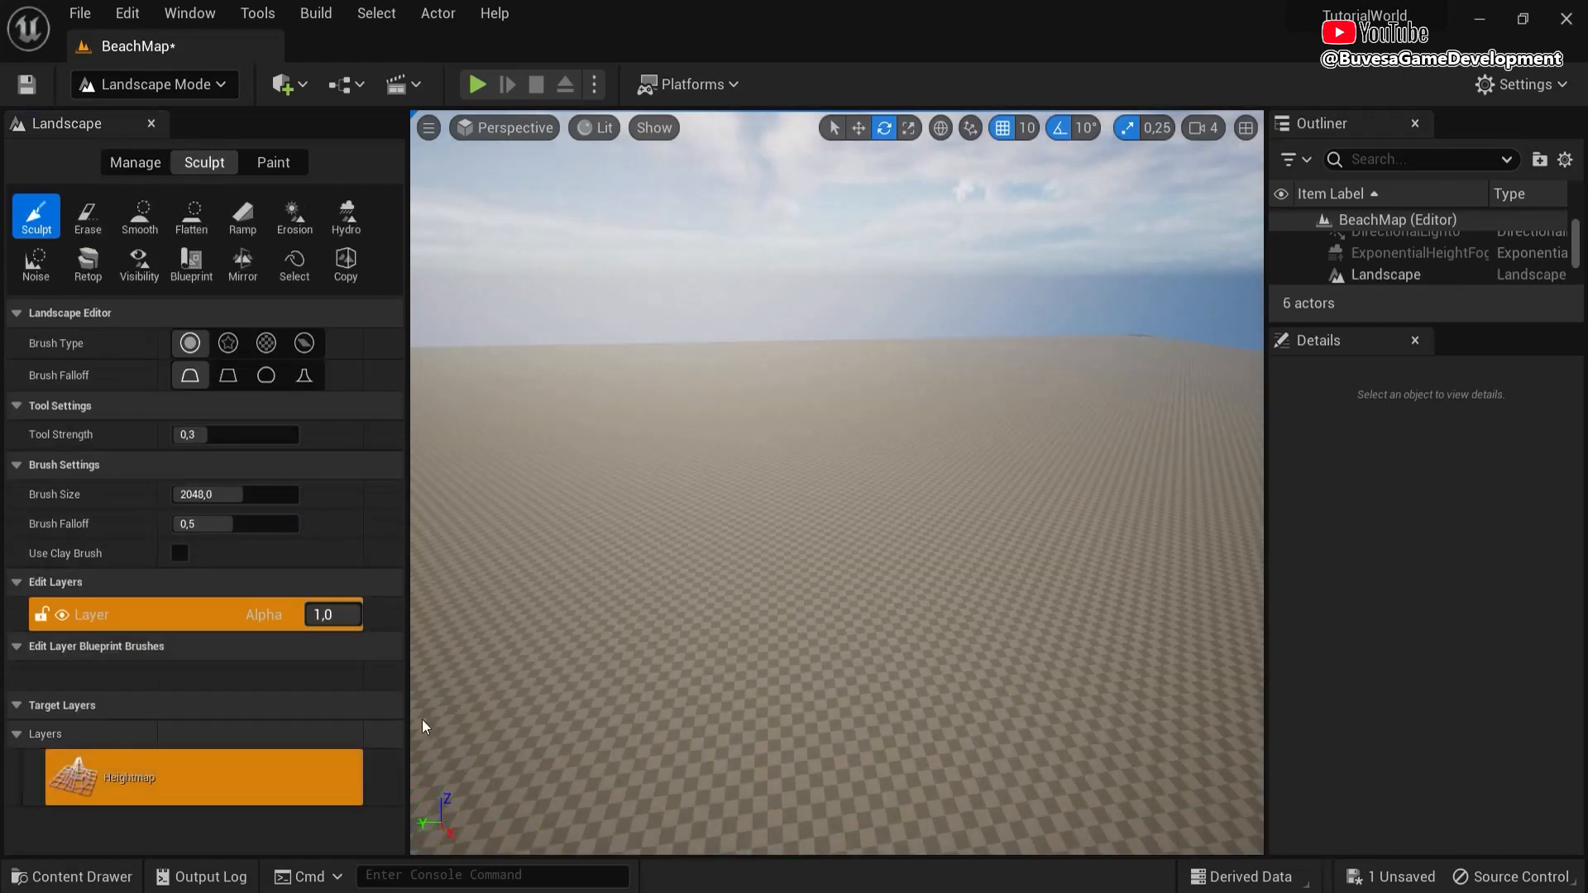
- Try a sculpt stroke across the landscape, undo it, and check the available blueprint brushes
{"action": "mouse_move", "coordinate": [474, 411]}
{"action": "left_mouse_down"}
{"action": "mouse_move", "coordinate": [645, 532]}
{"action": "mouse_move", "coordinate": [769, 521]}
{"action": "mouse_move", "coordinate": [727, 567]}
{"action": "mouse_move", "coordinate": [961, 538]}
{"action": "left_mouse_up"}
{"action": "key", "text": "ctrl+z"}
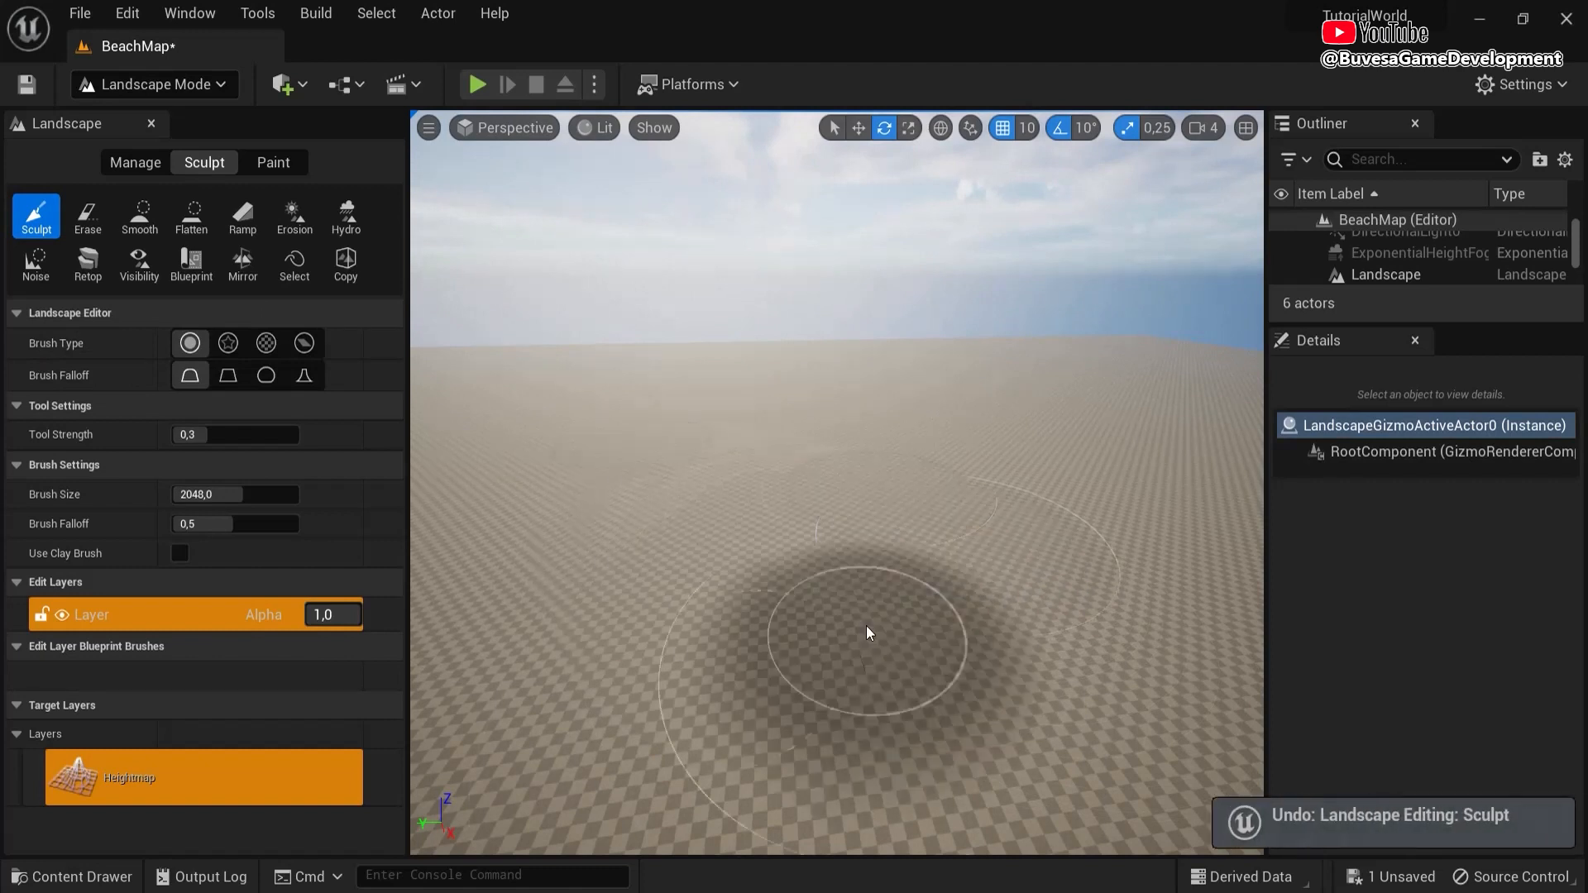
{"action": "left_click", "coordinate": [191, 263]}
{"action": "left_click", "coordinate": [206, 343]}
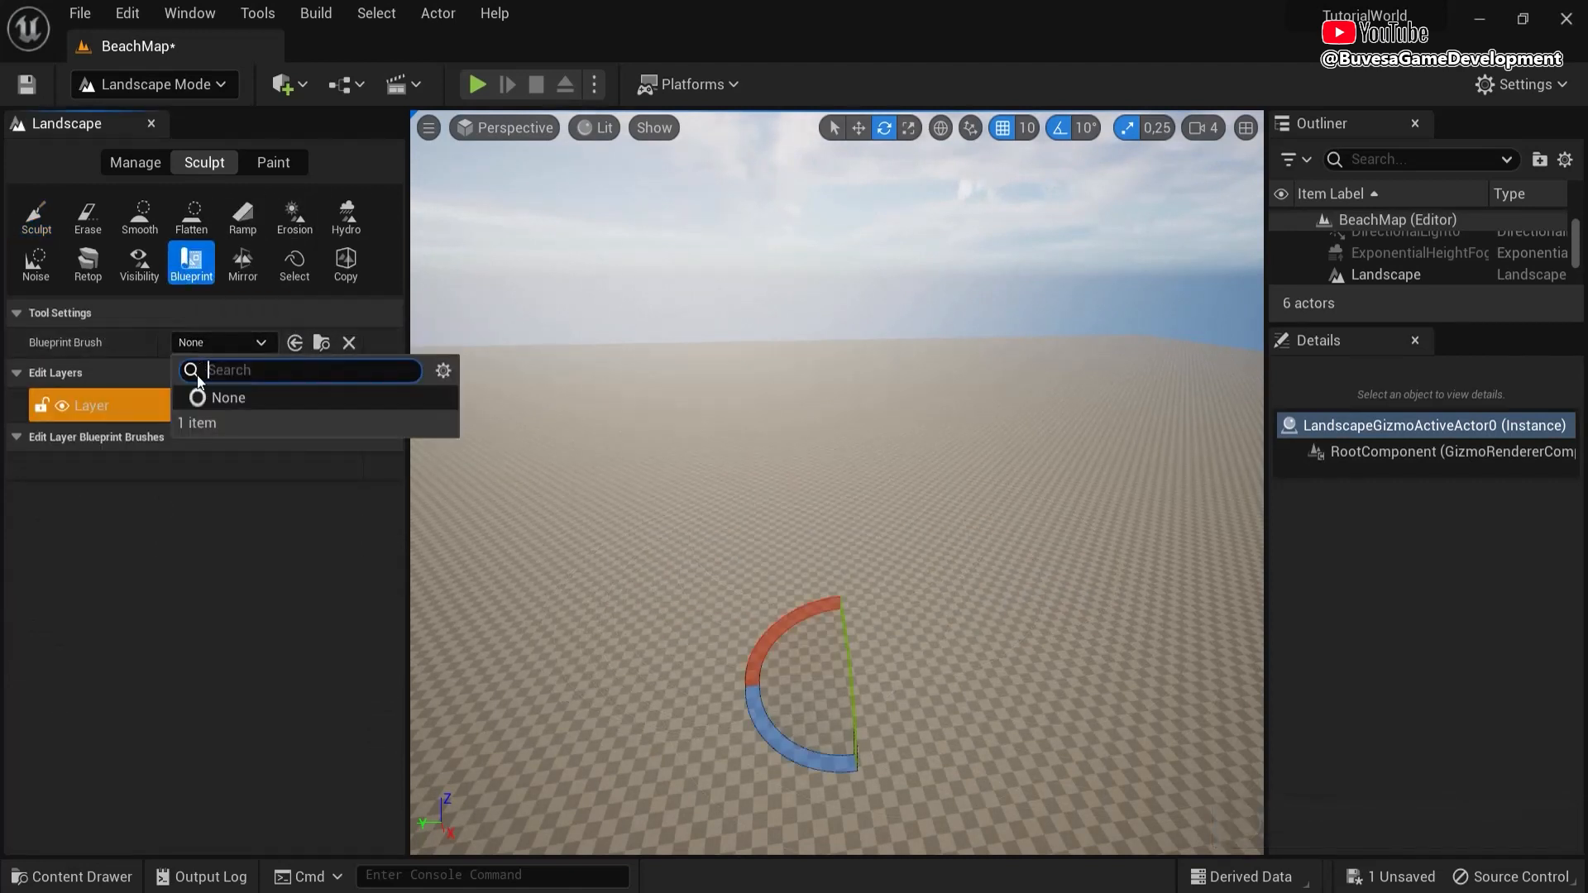
- Return from Landscape mode to Selection mode and save the level
{"action": "left_click", "coordinate": [122, 83]}
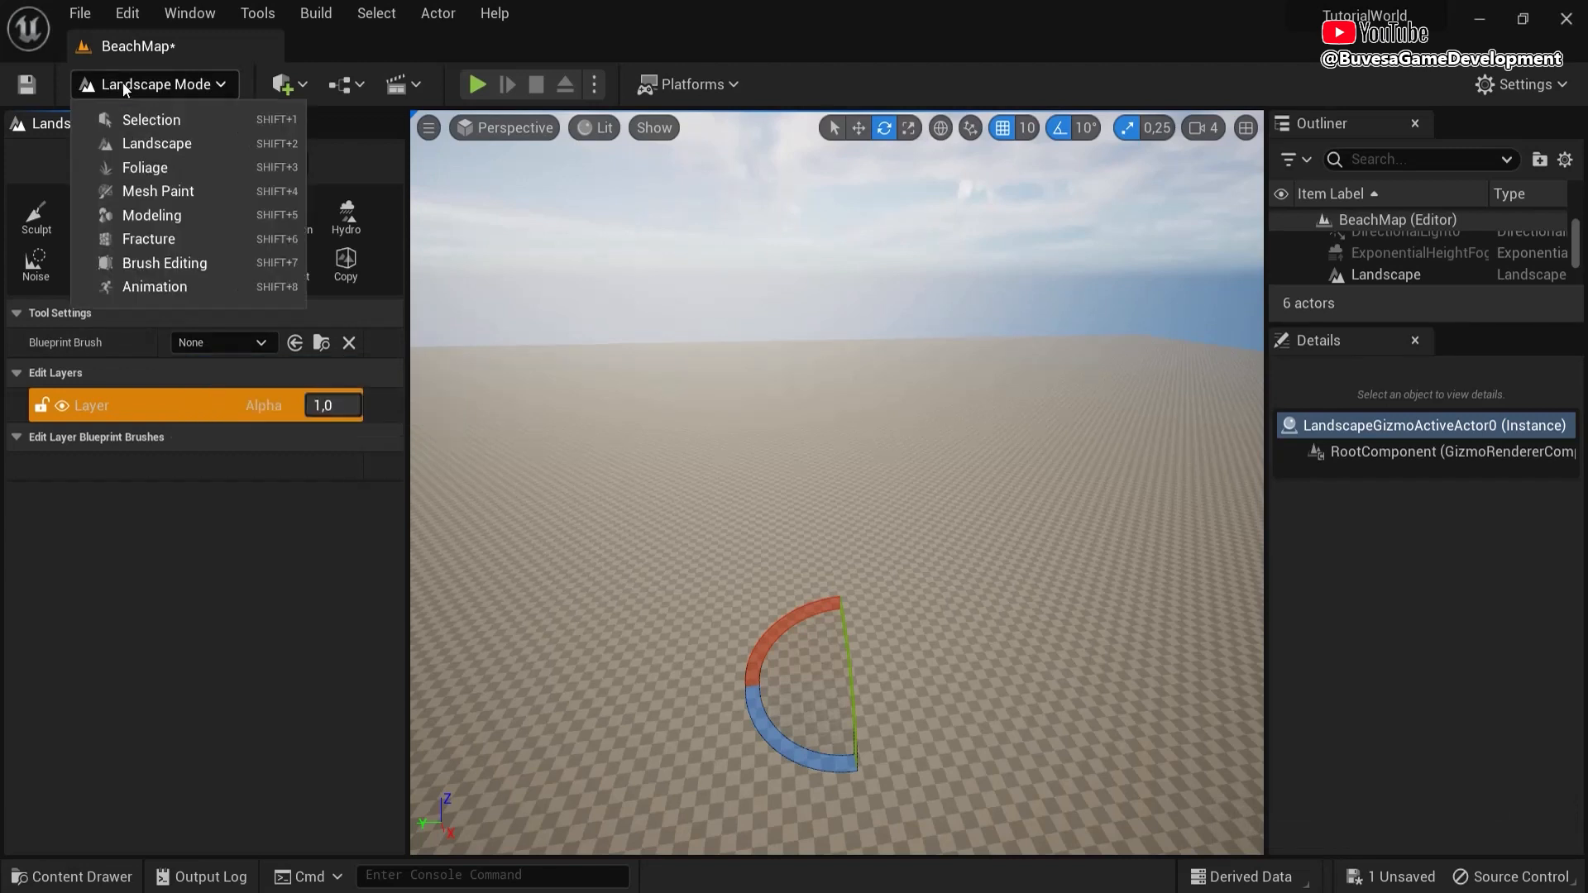
{"action": "left_click", "coordinate": [133, 122]}
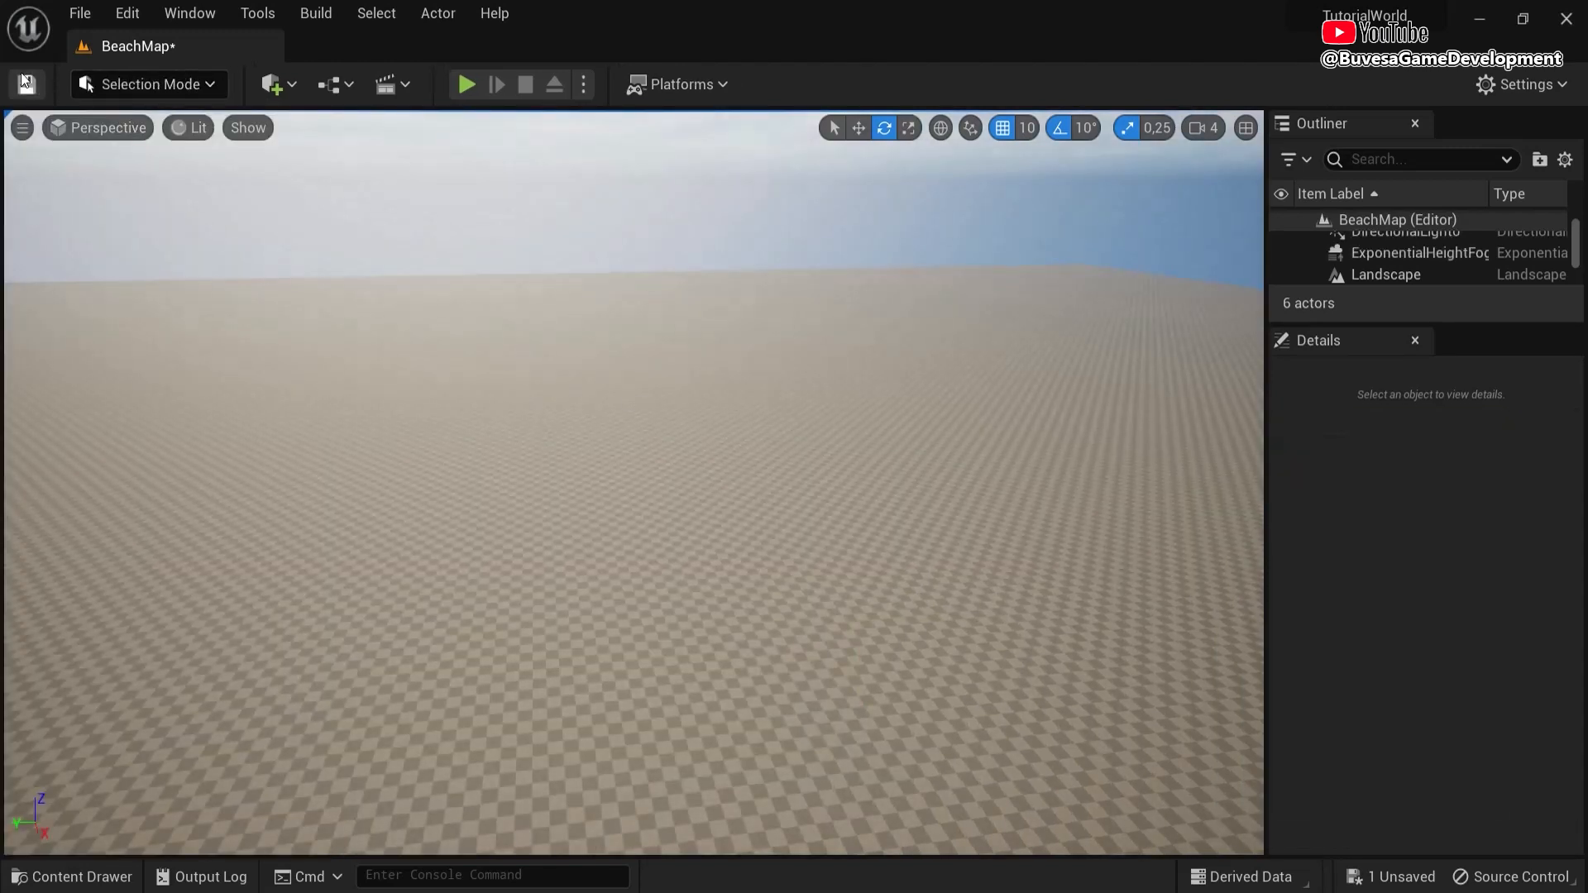
- Enable the Landmass beta plugin and restart the editor to apply it
{"action": "left_click", "coordinate": [135, 15]}
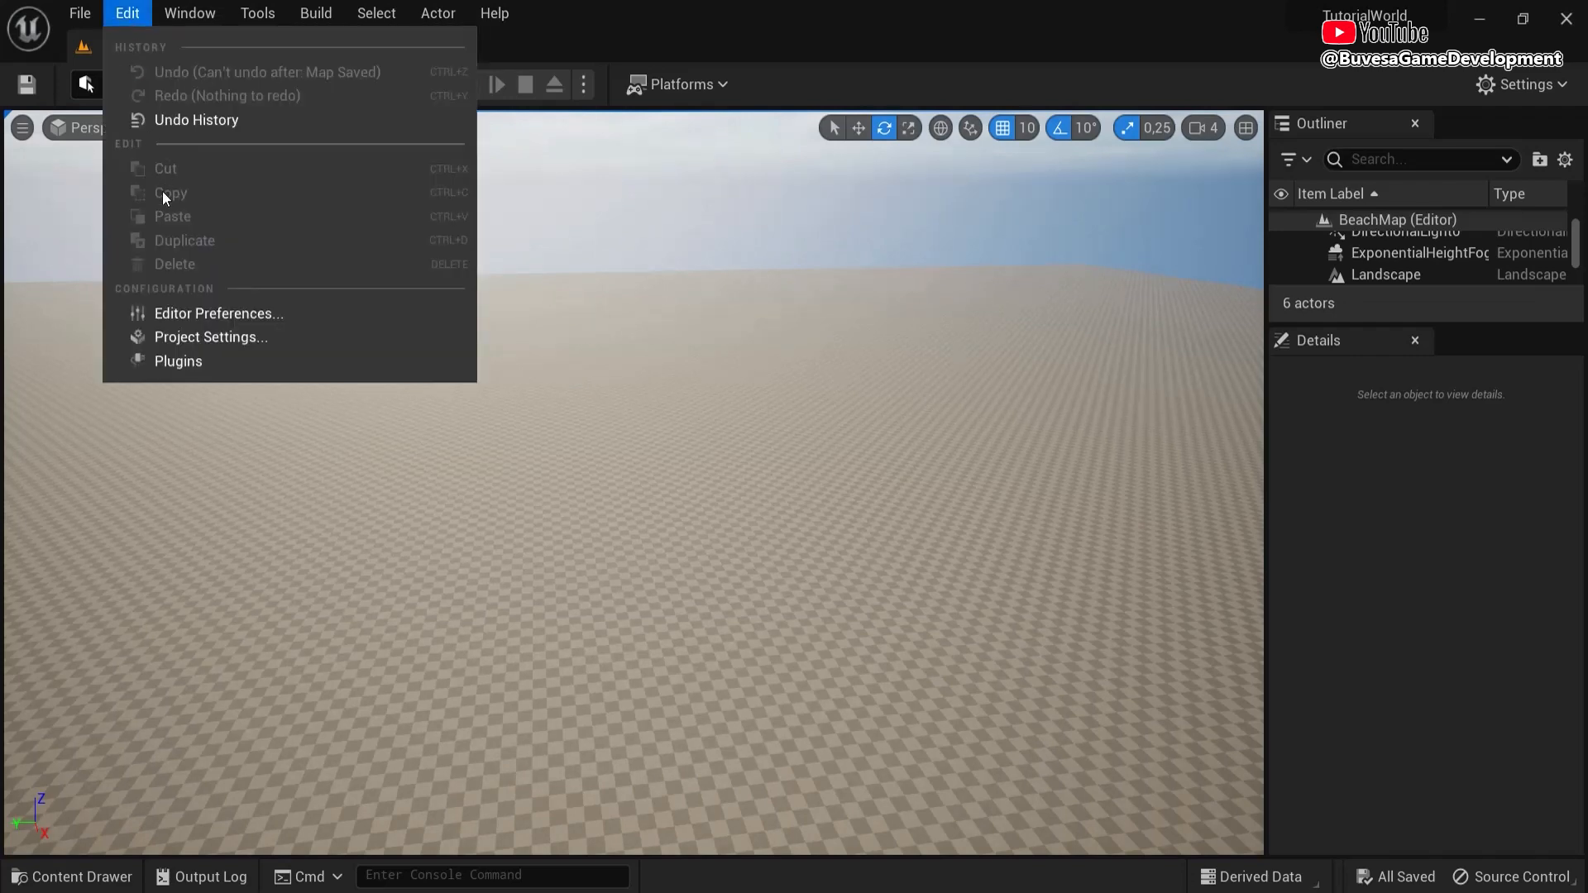
{"action": "left_click", "coordinate": [192, 359]}
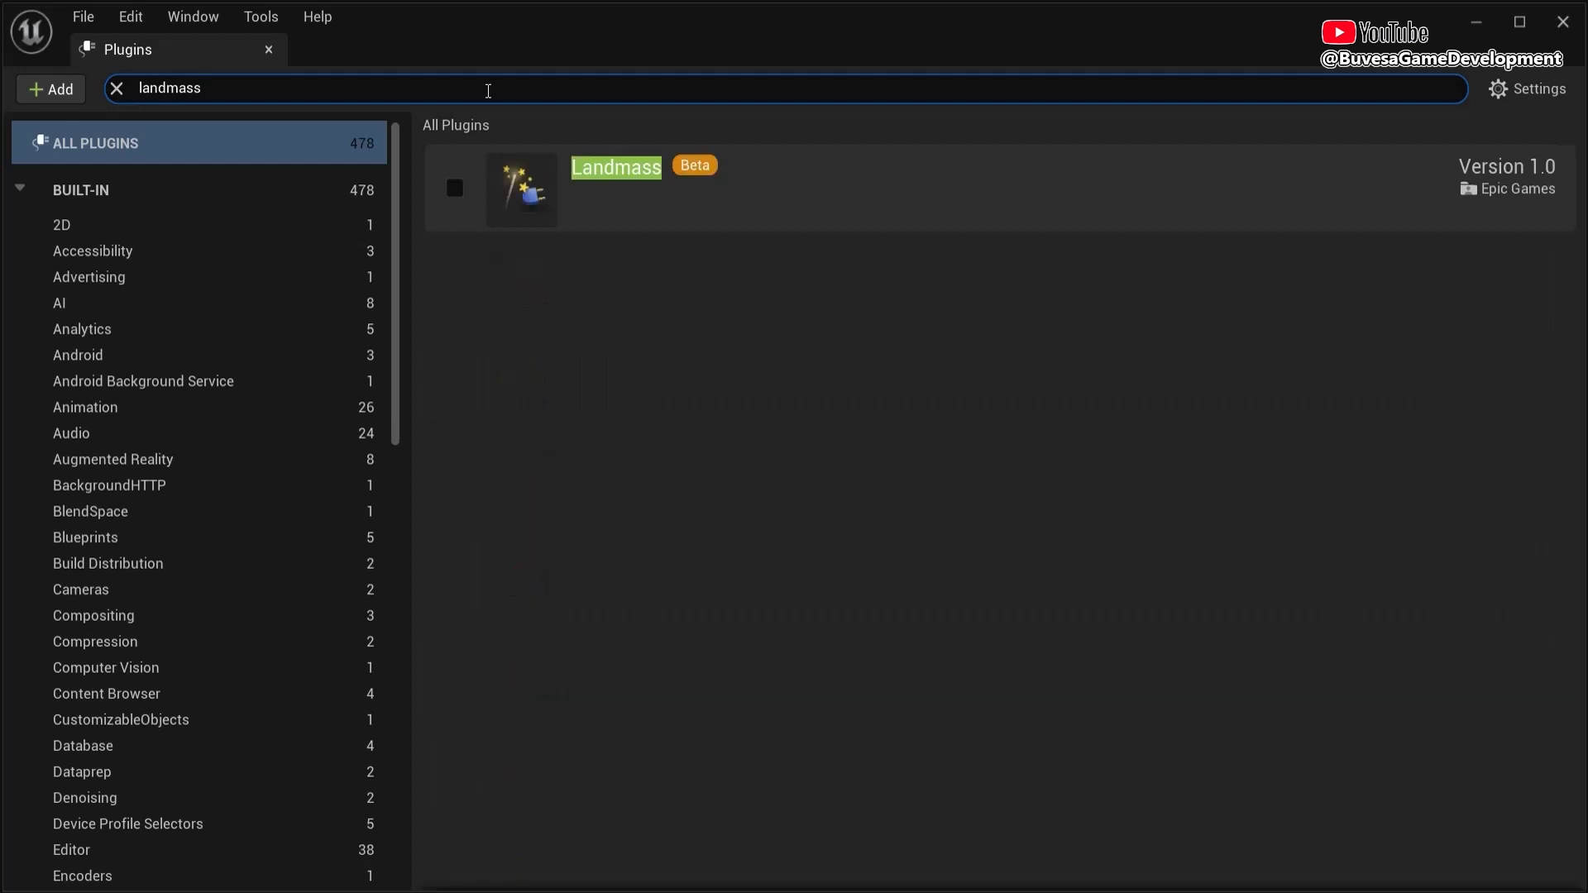
{"action": "left_click", "coordinate": [454, 187]}
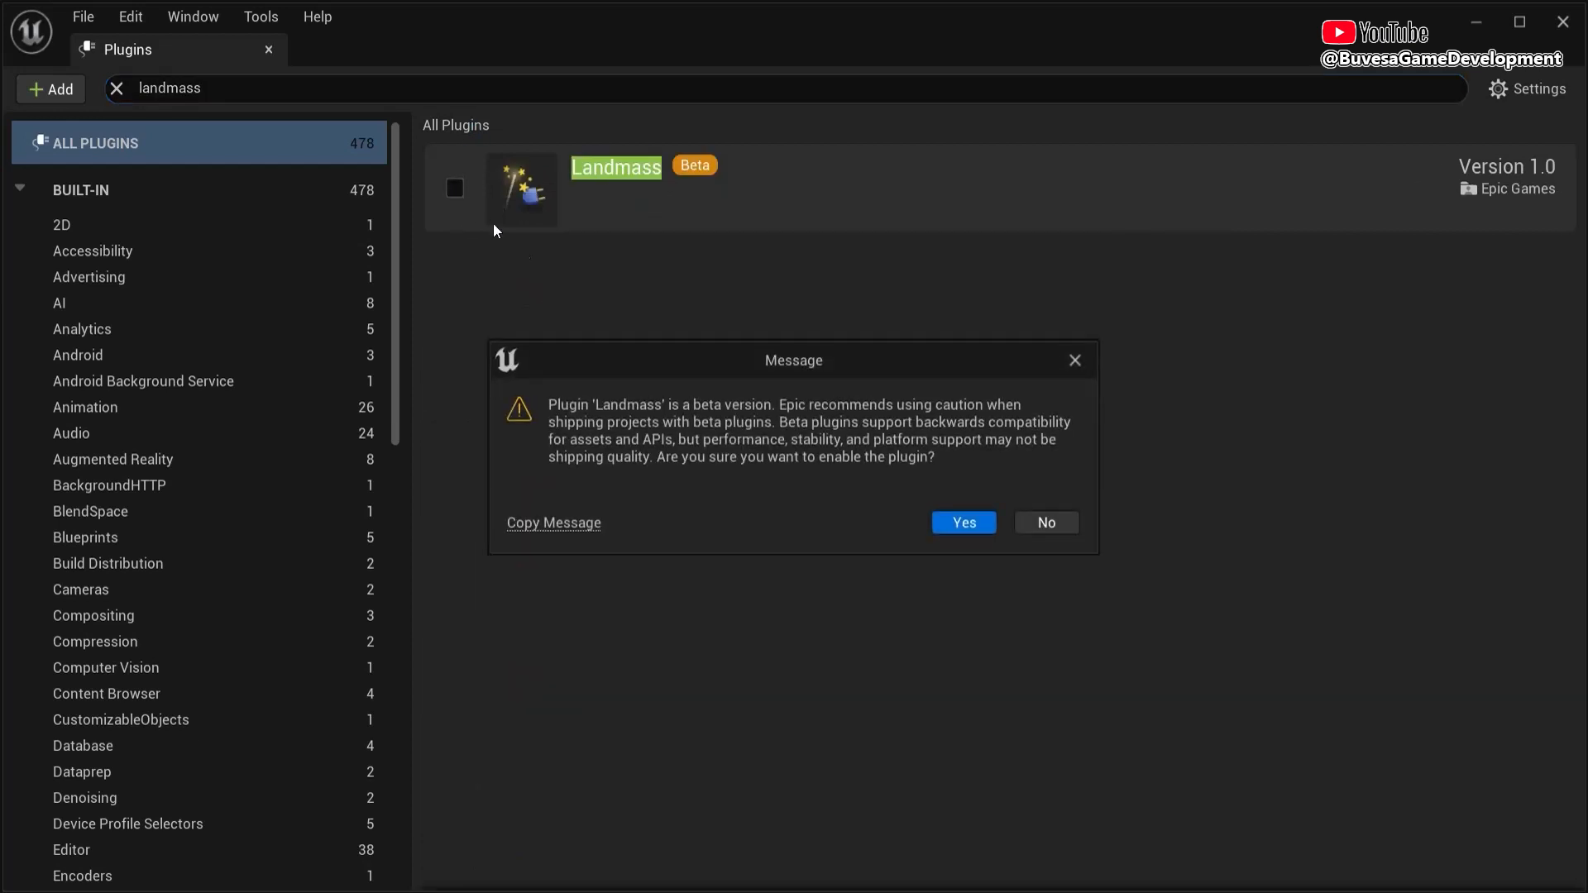
{"action": "left_click", "coordinate": [962, 524]}
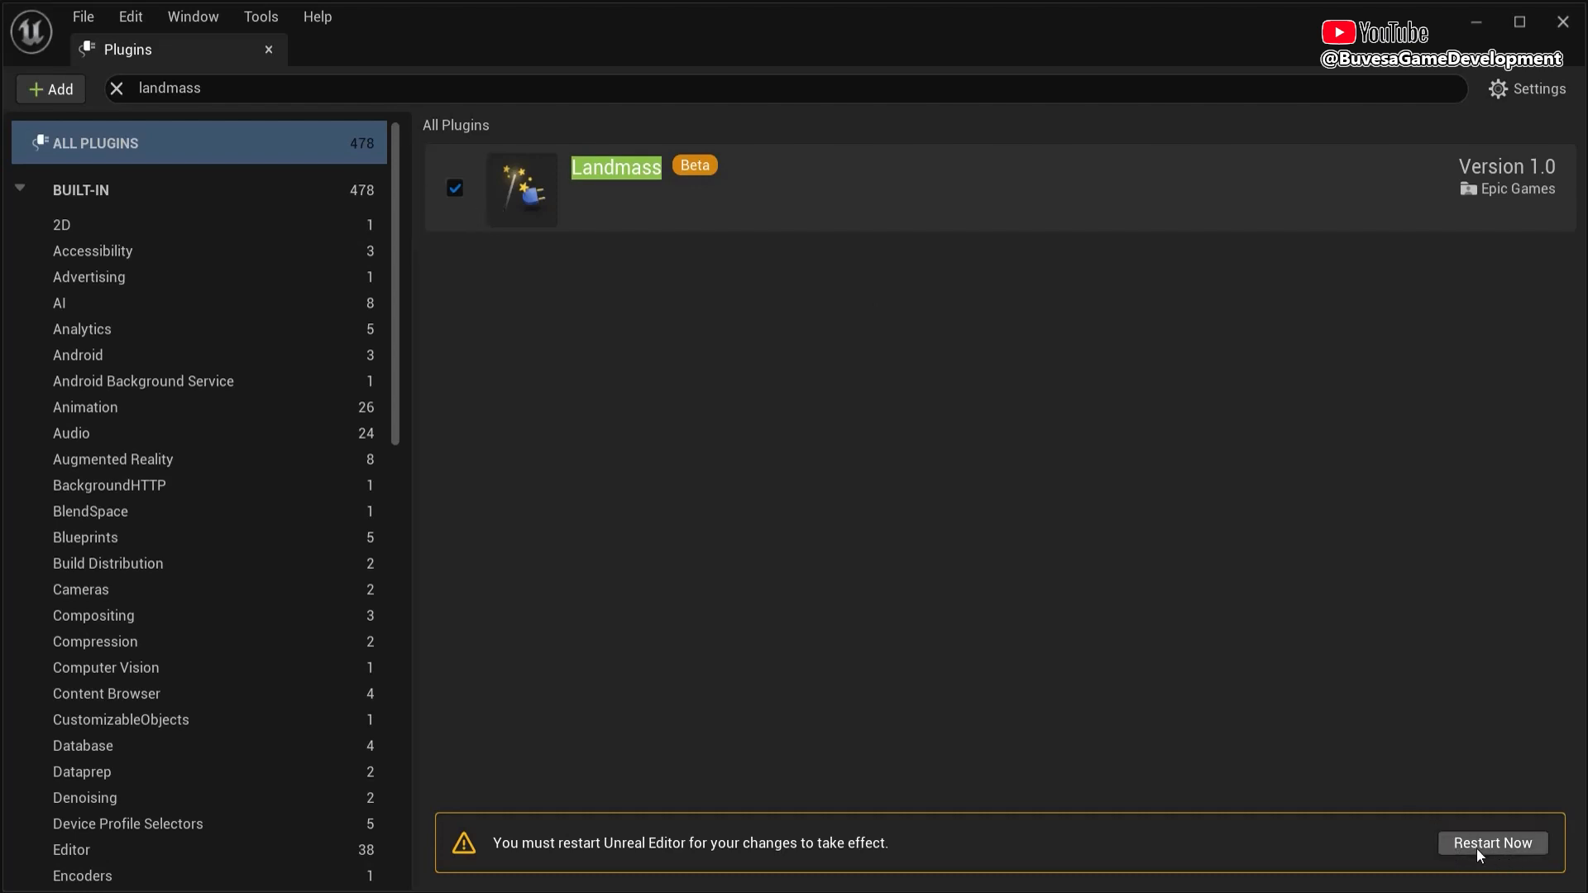
{"action": "left_click", "coordinate": [1449, 846]}
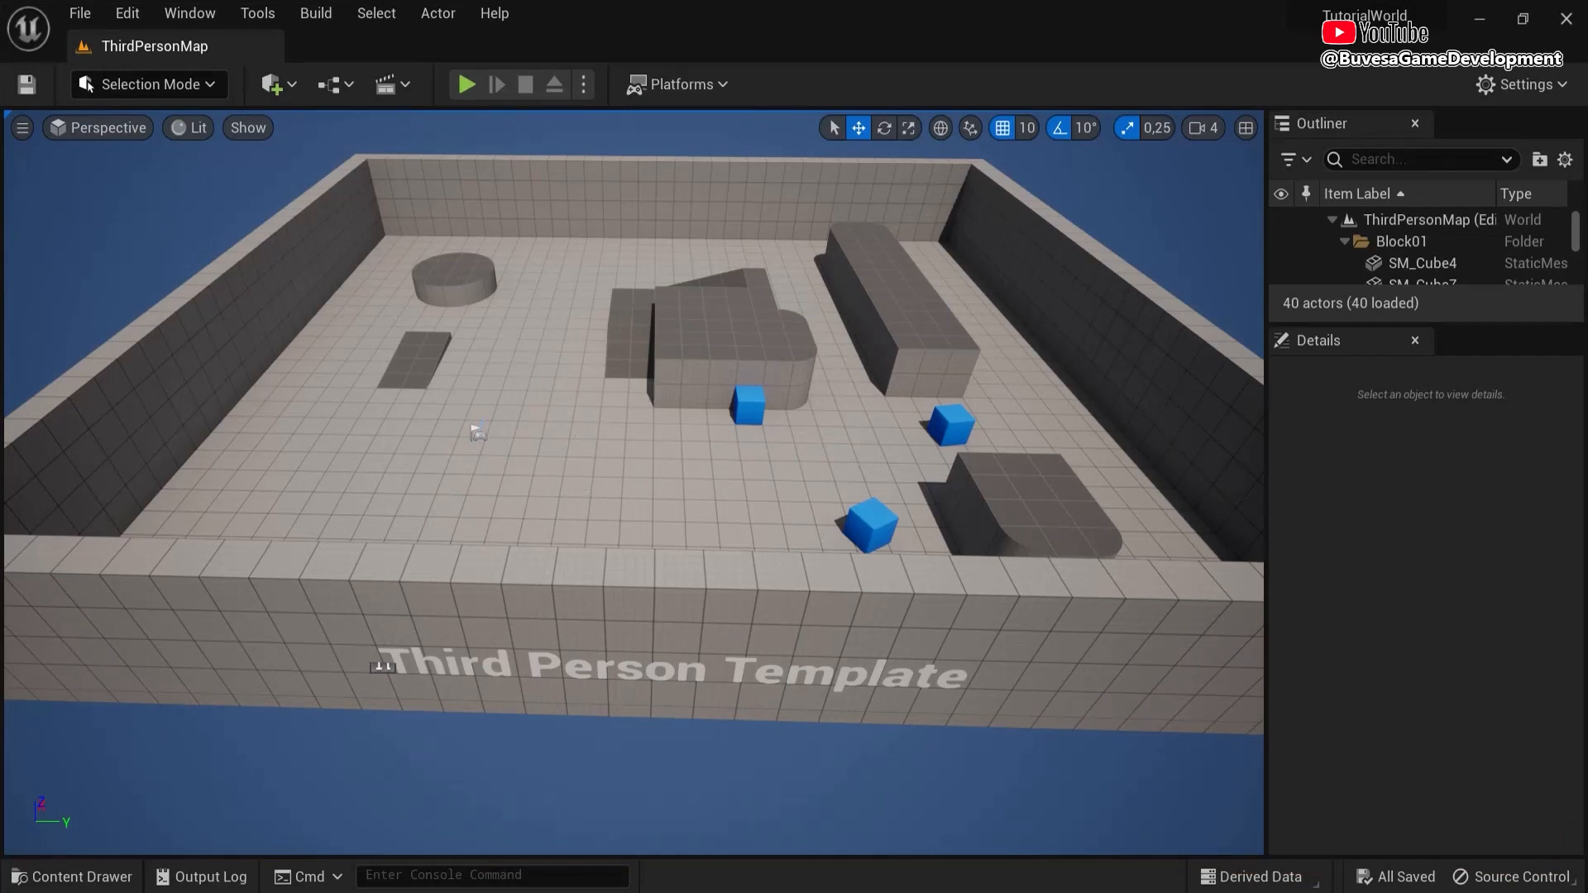
- Set the project's Editor Startup Map to BeachMap
{"action": "left_click", "coordinate": [113, 16]}
{"action": "left_click", "coordinate": [194, 336]}
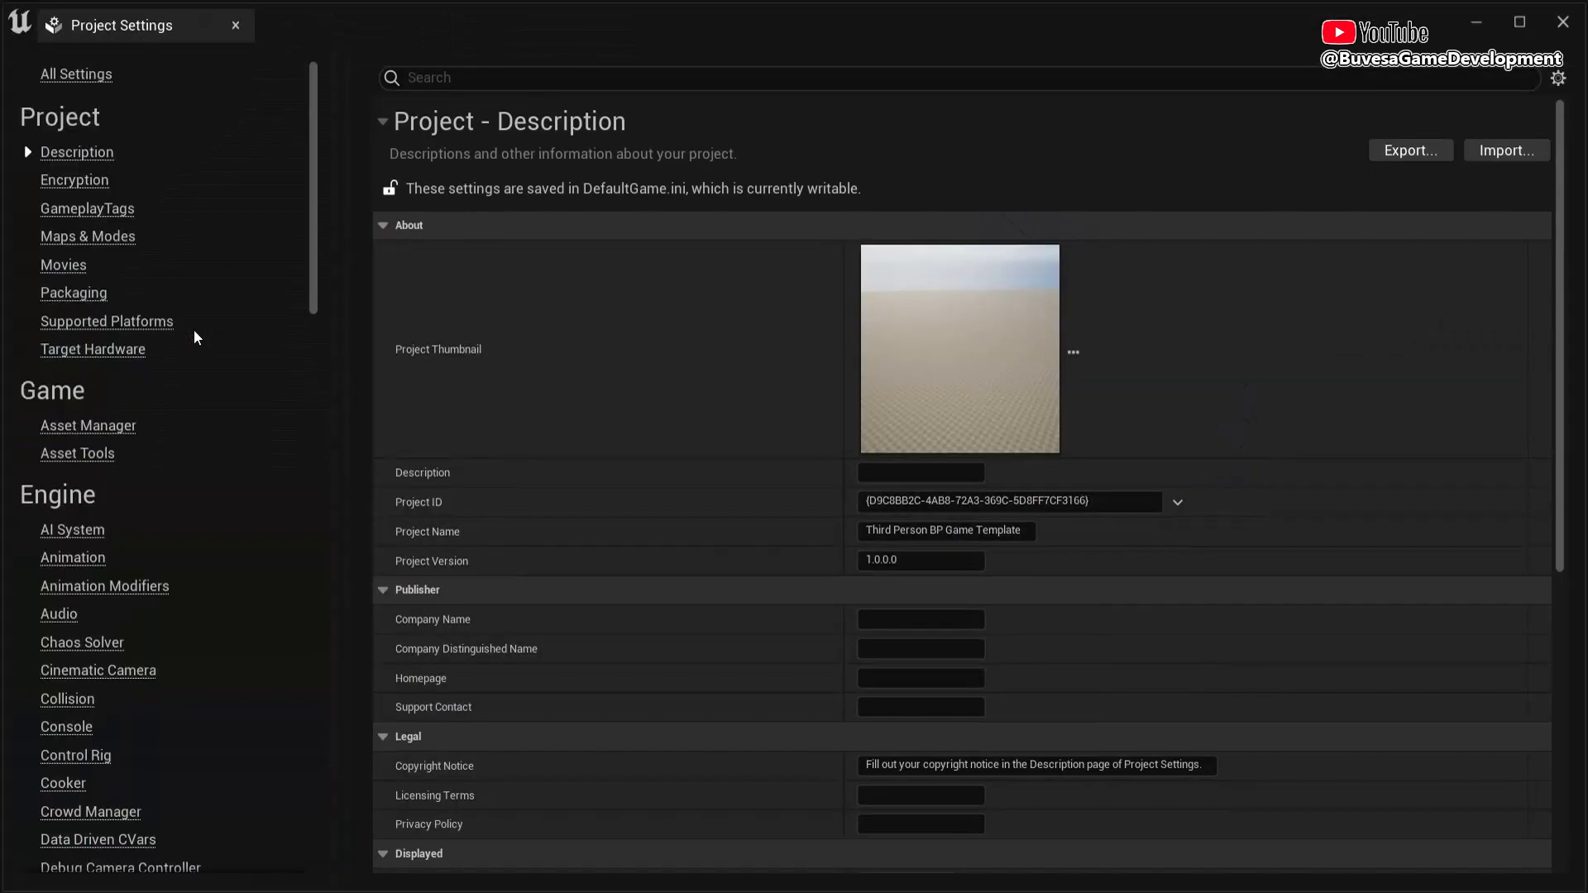
{"action": "left_click", "coordinate": [89, 239]}
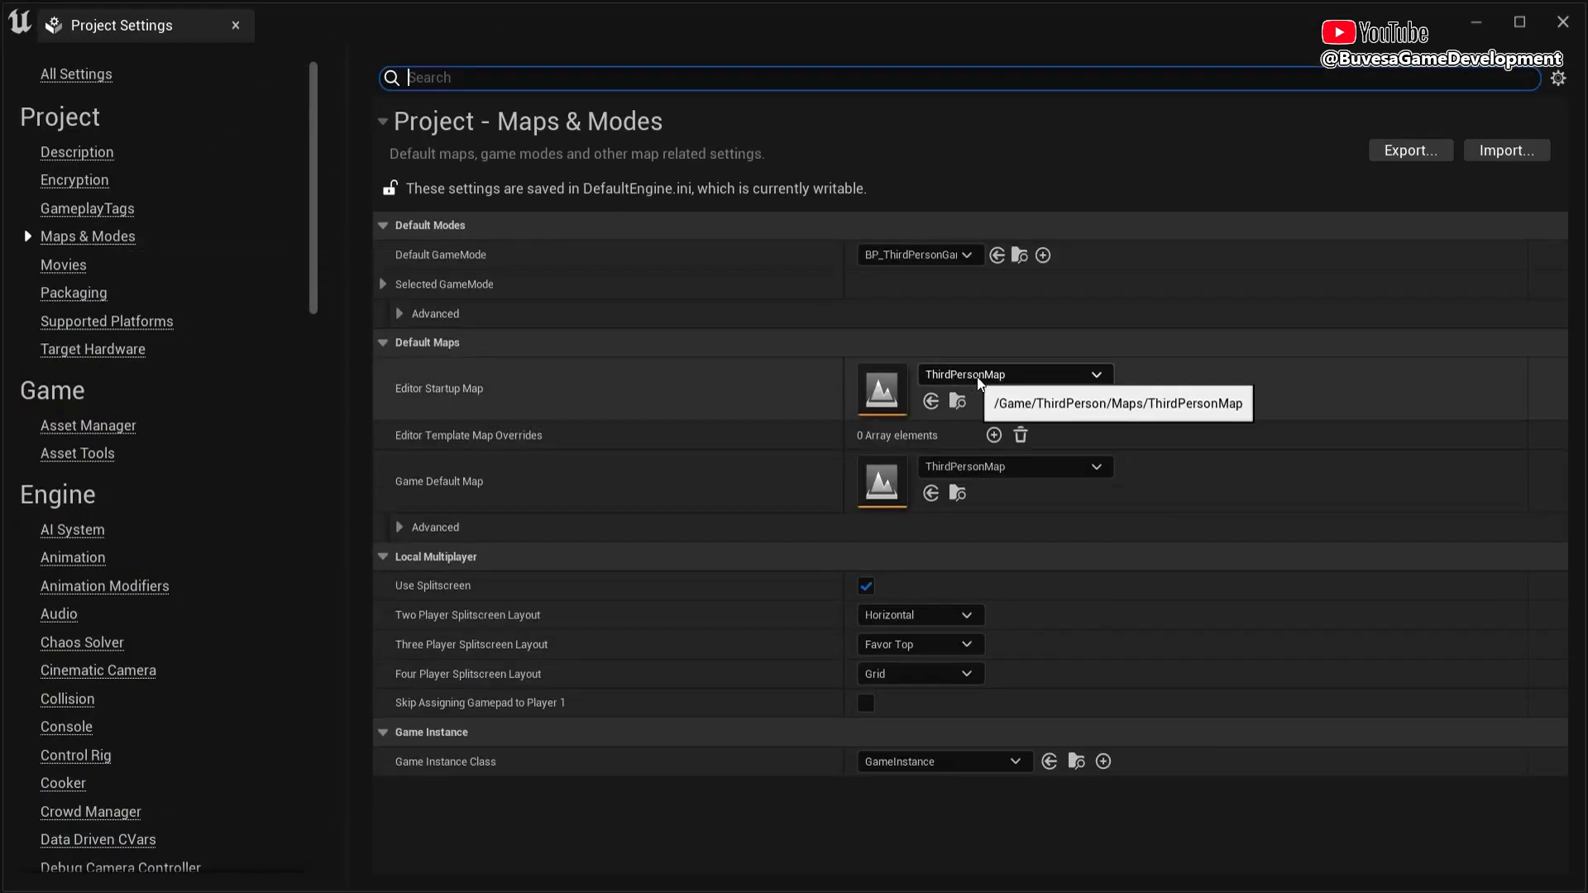
{"action": "left_click", "coordinate": [1015, 377]}
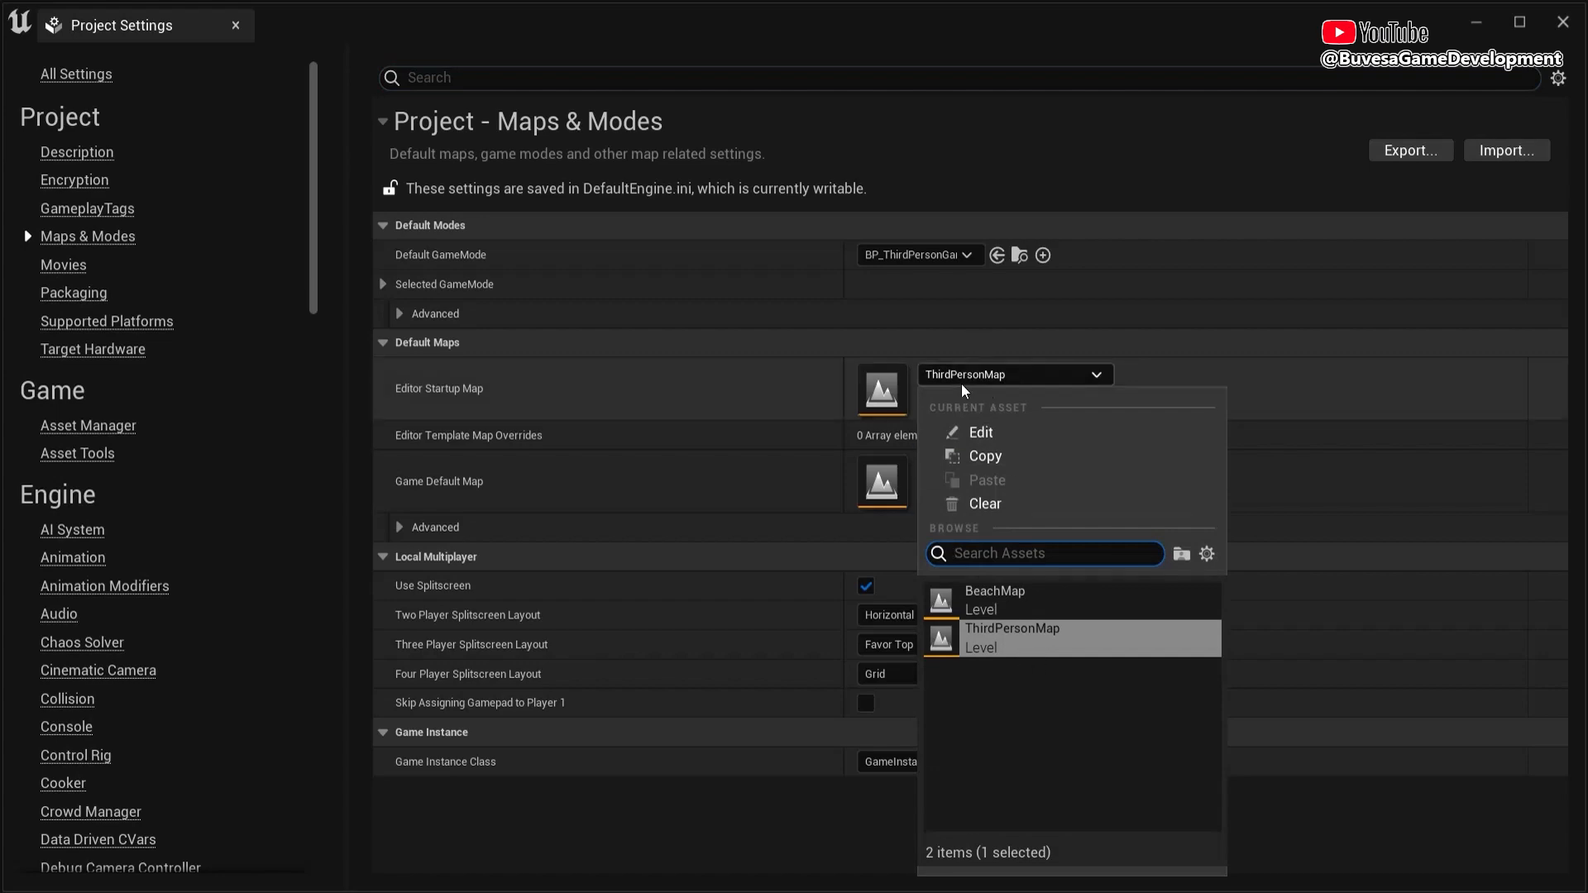
{"action": "left_click", "coordinate": [993, 610]}
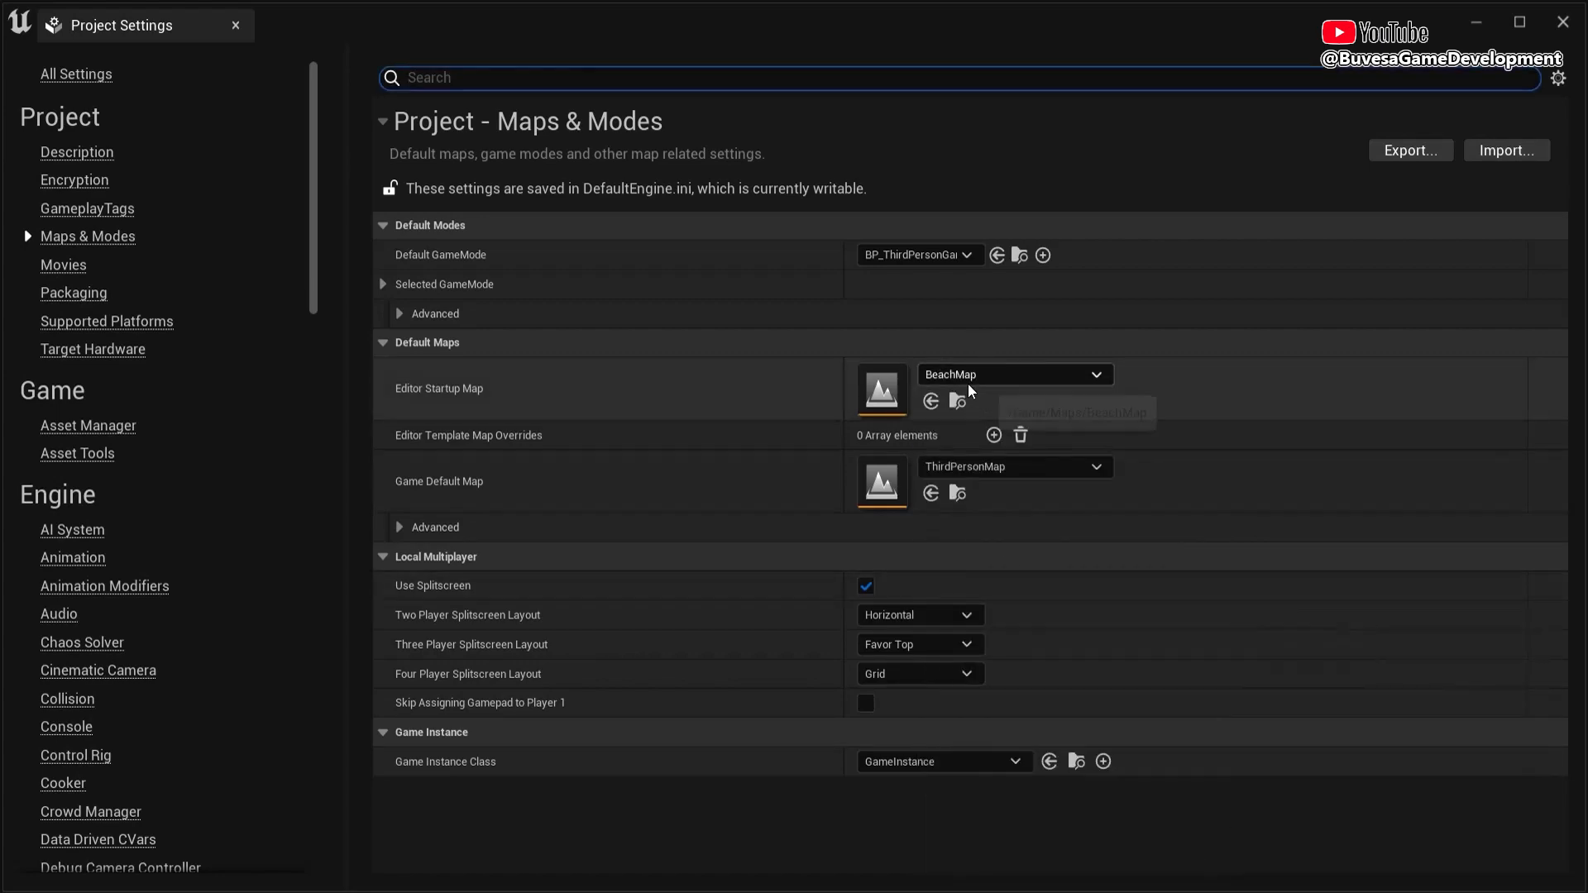
{"action": "left_click", "coordinate": [236, 25]}
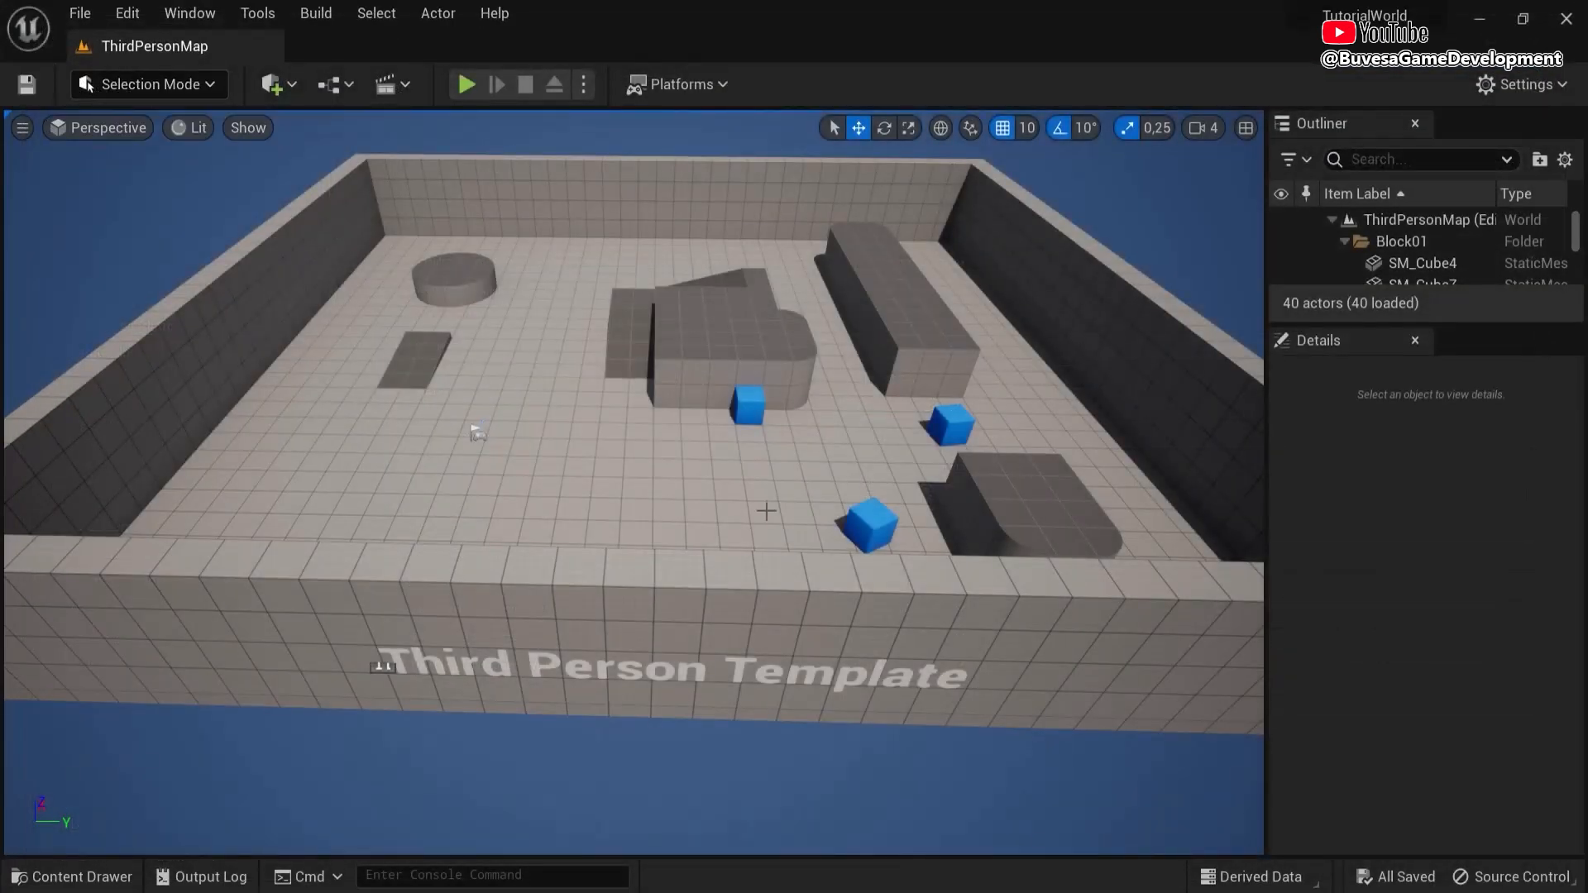
- Open the BeachMap level from the project's Maps folder
{"action": "left_click", "coordinate": [113, 864]}
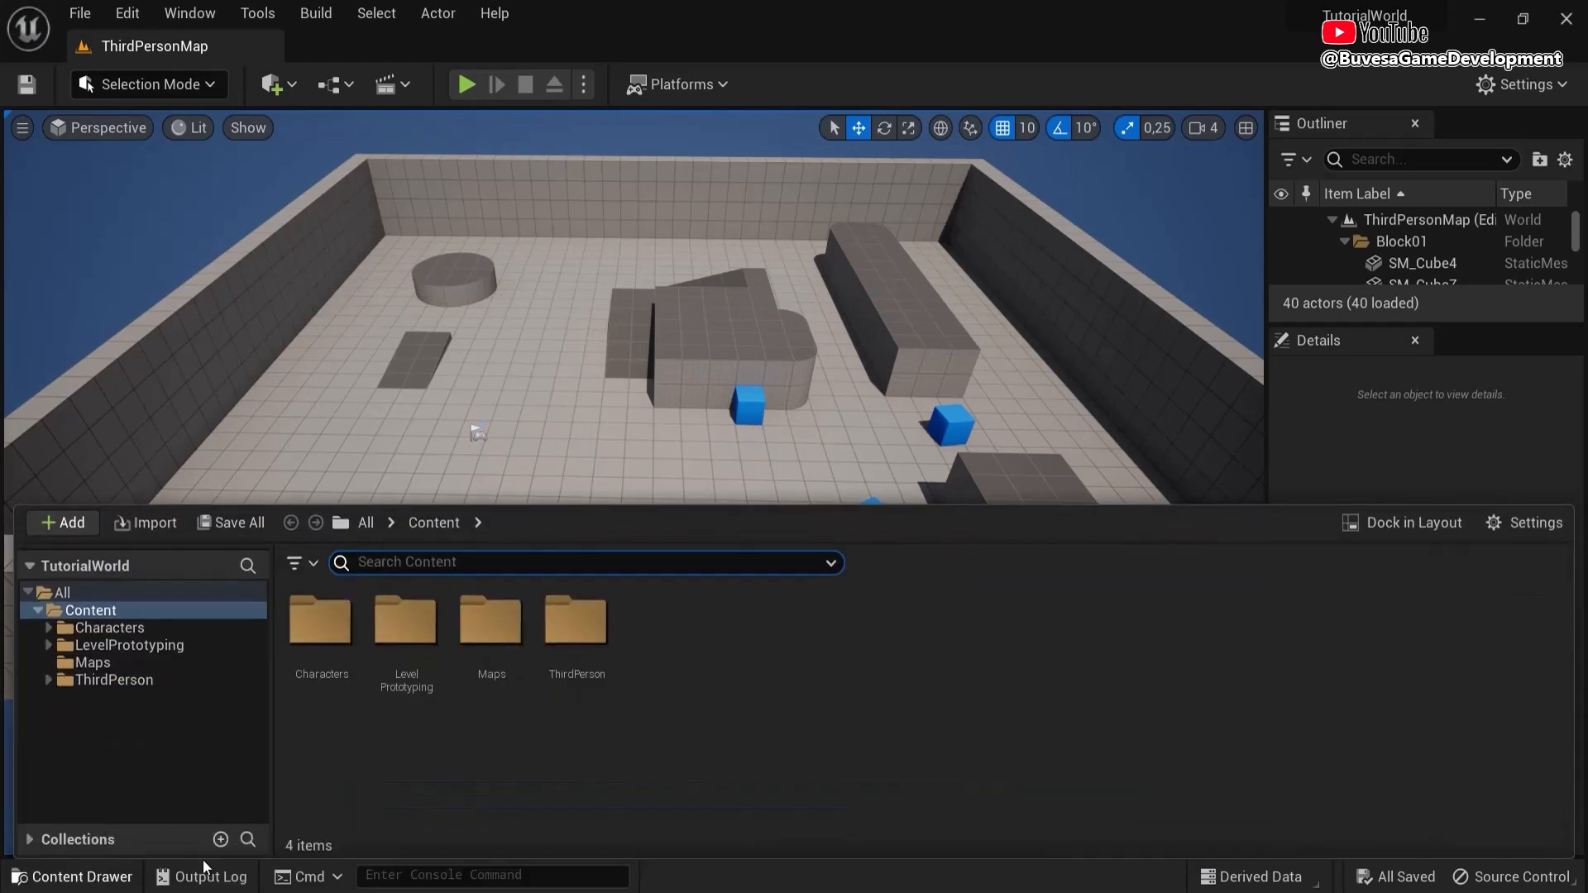
{"action": "double_click", "coordinate": [477, 649]}
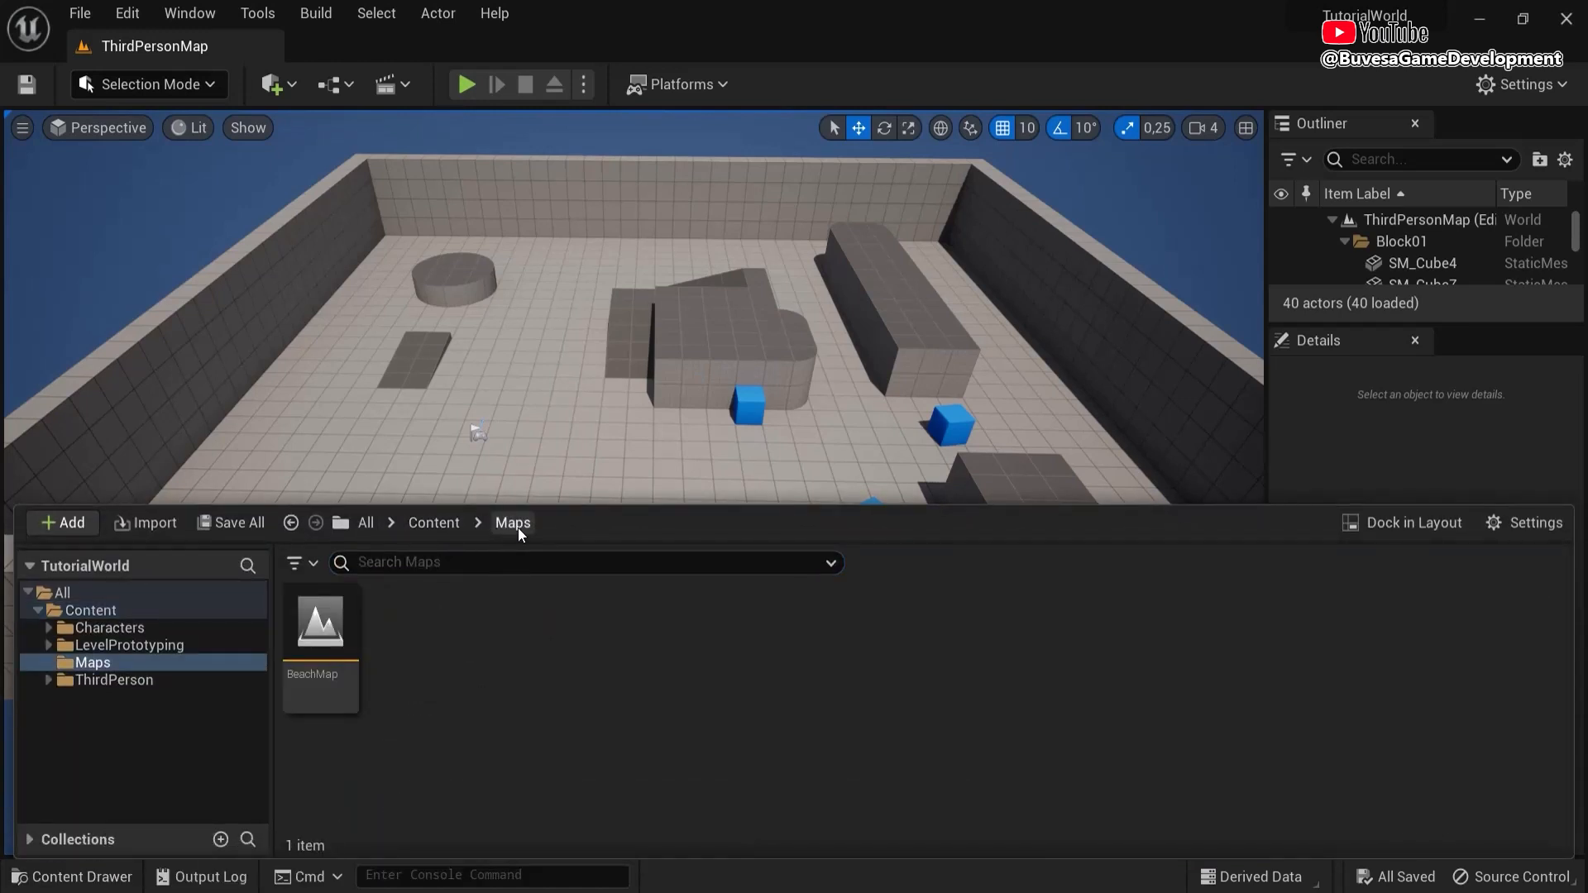
{"action": "double_click", "coordinate": [321, 628]}
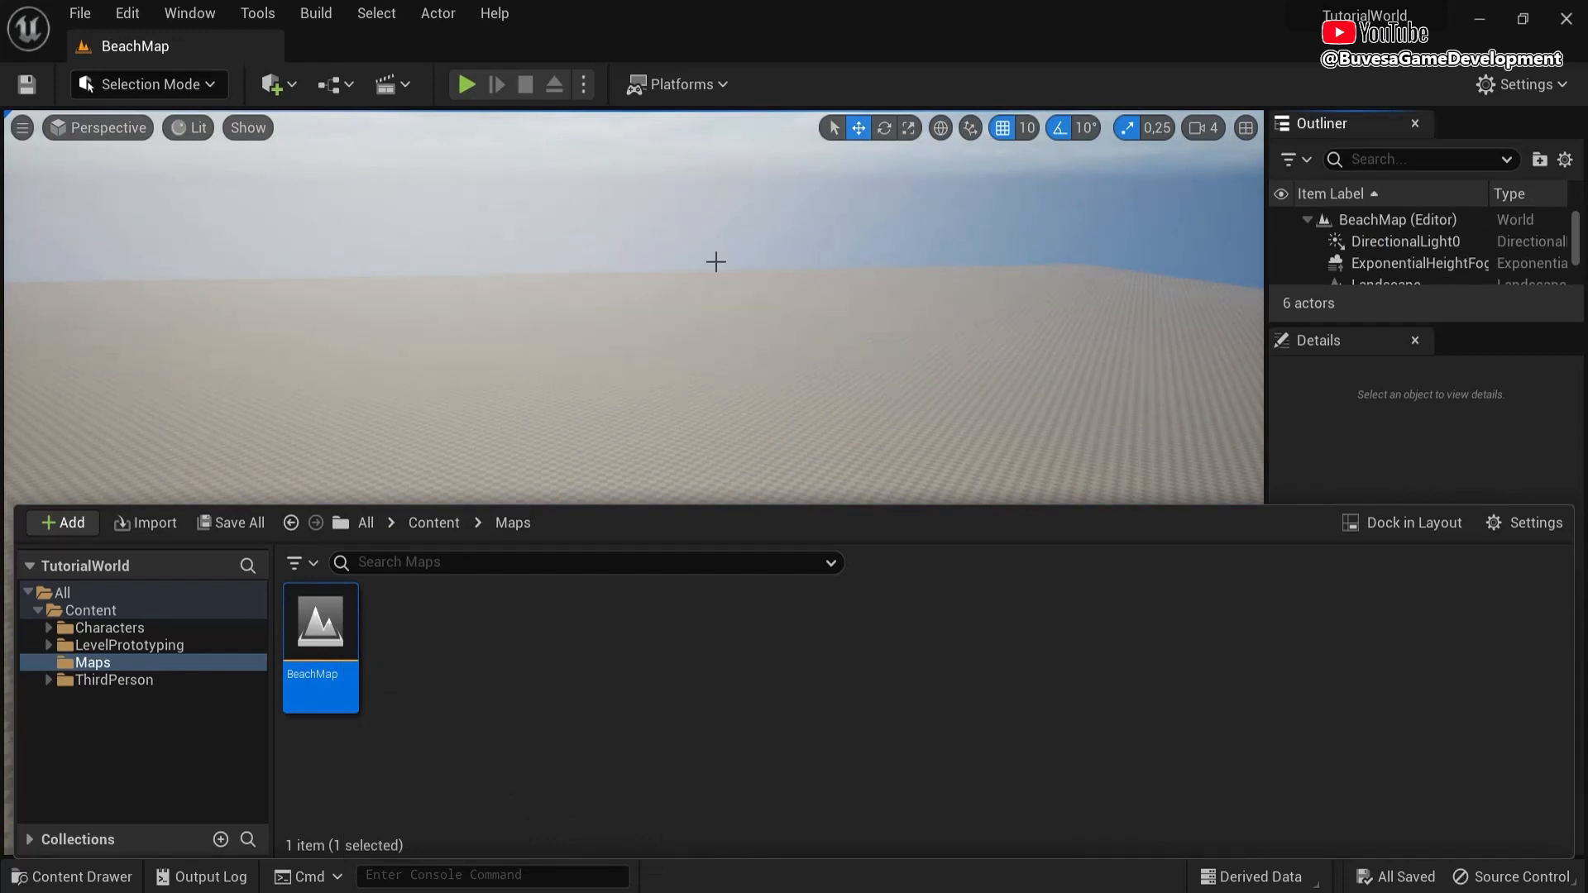
{"action": "left_click", "coordinate": [716, 262]}
{"action": "right_click_drag", "start_coordinate": [682, 327], "coordinate": [635, 379]}
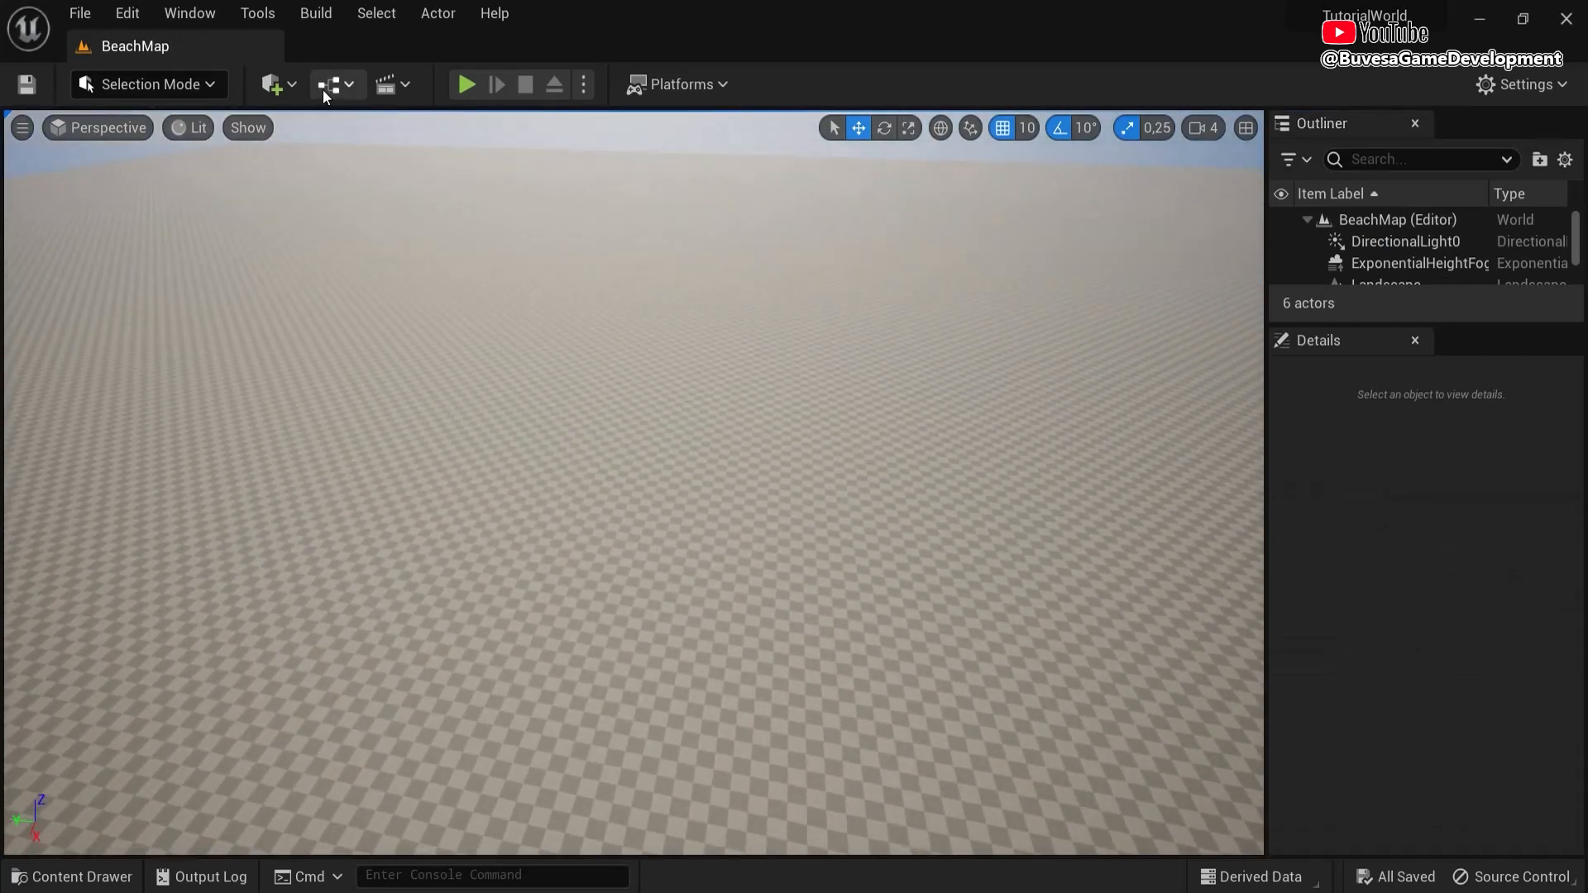
- Switch to Landscape mode and choose CustomBrush_Landmass as the blueprint brush for sculpting
{"action": "left_click", "coordinate": [190, 86]}
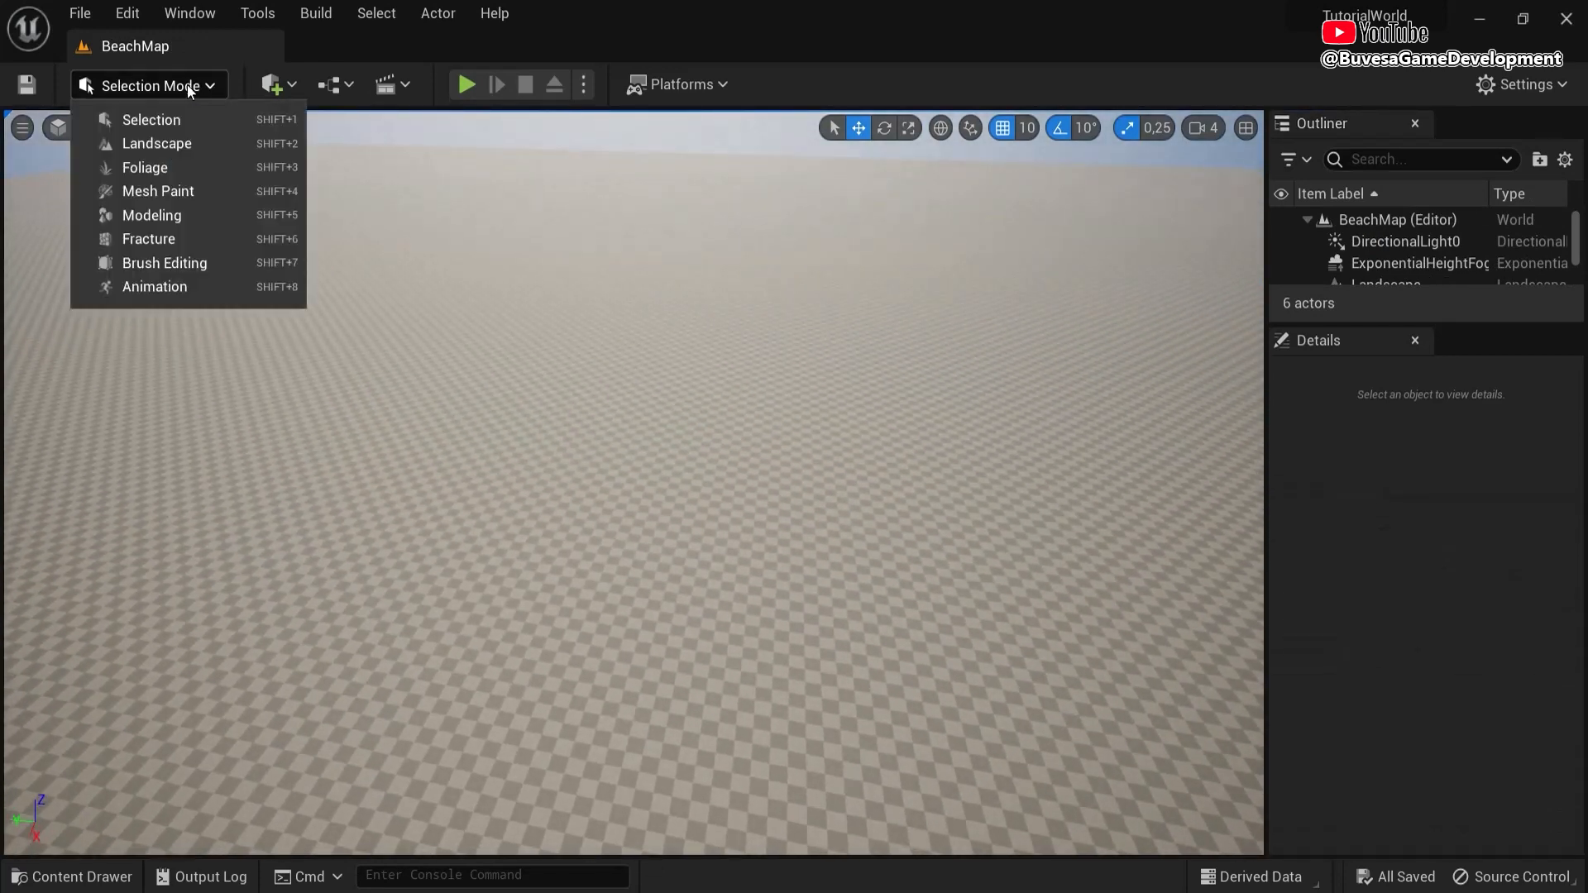
{"action": "left_click", "coordinate": [154, 144]}
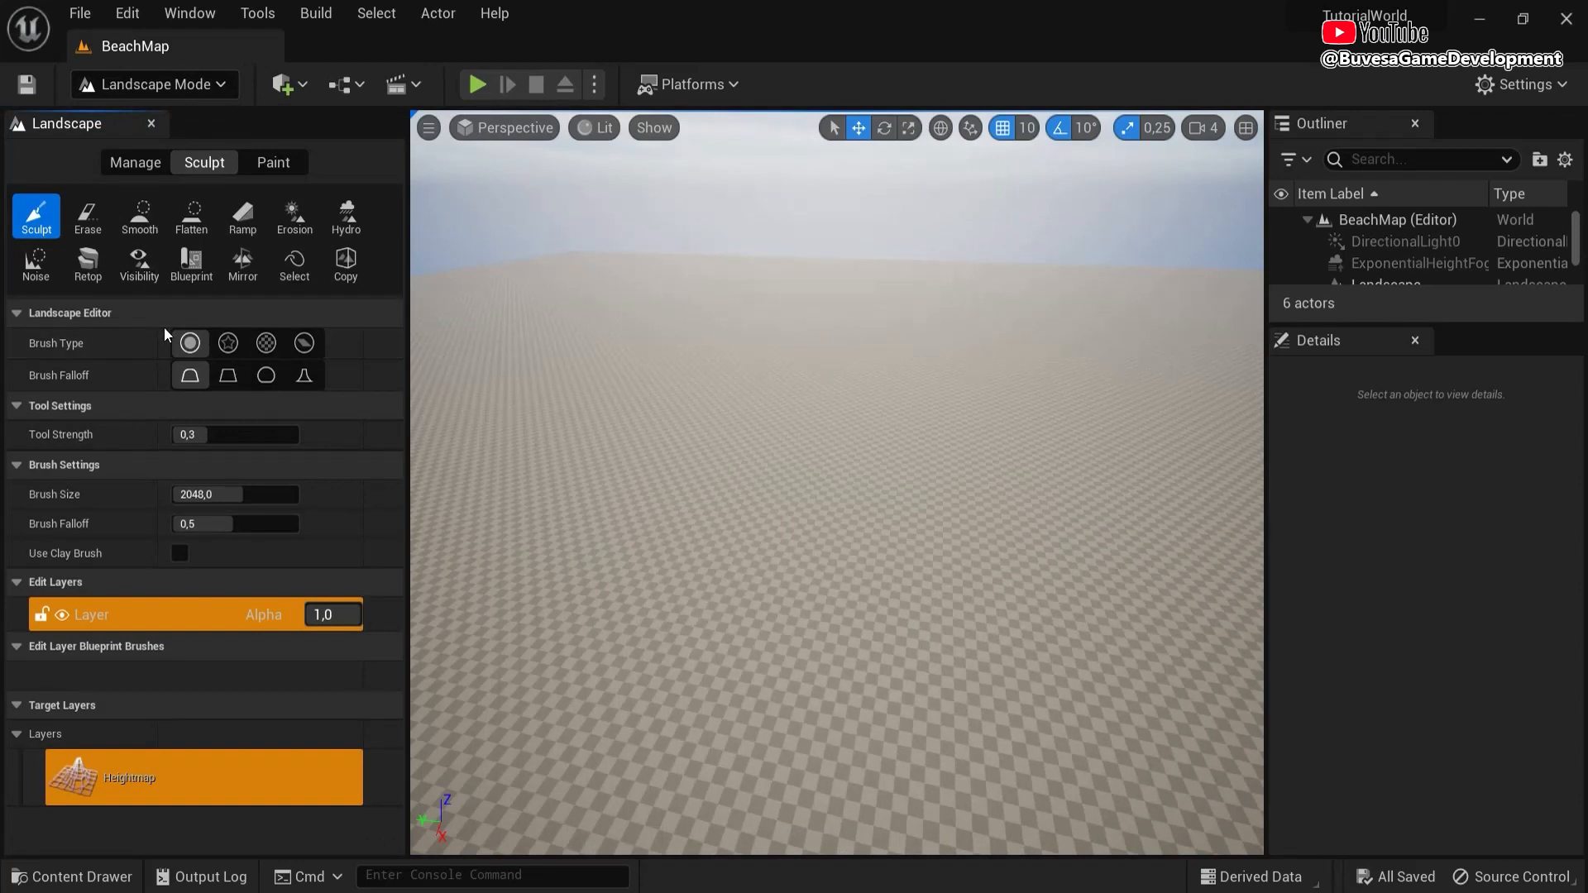
{"action": "left_click", "coordinate": [196, 279]}
{"action": "left_click", "coordinate": [195, 341]}
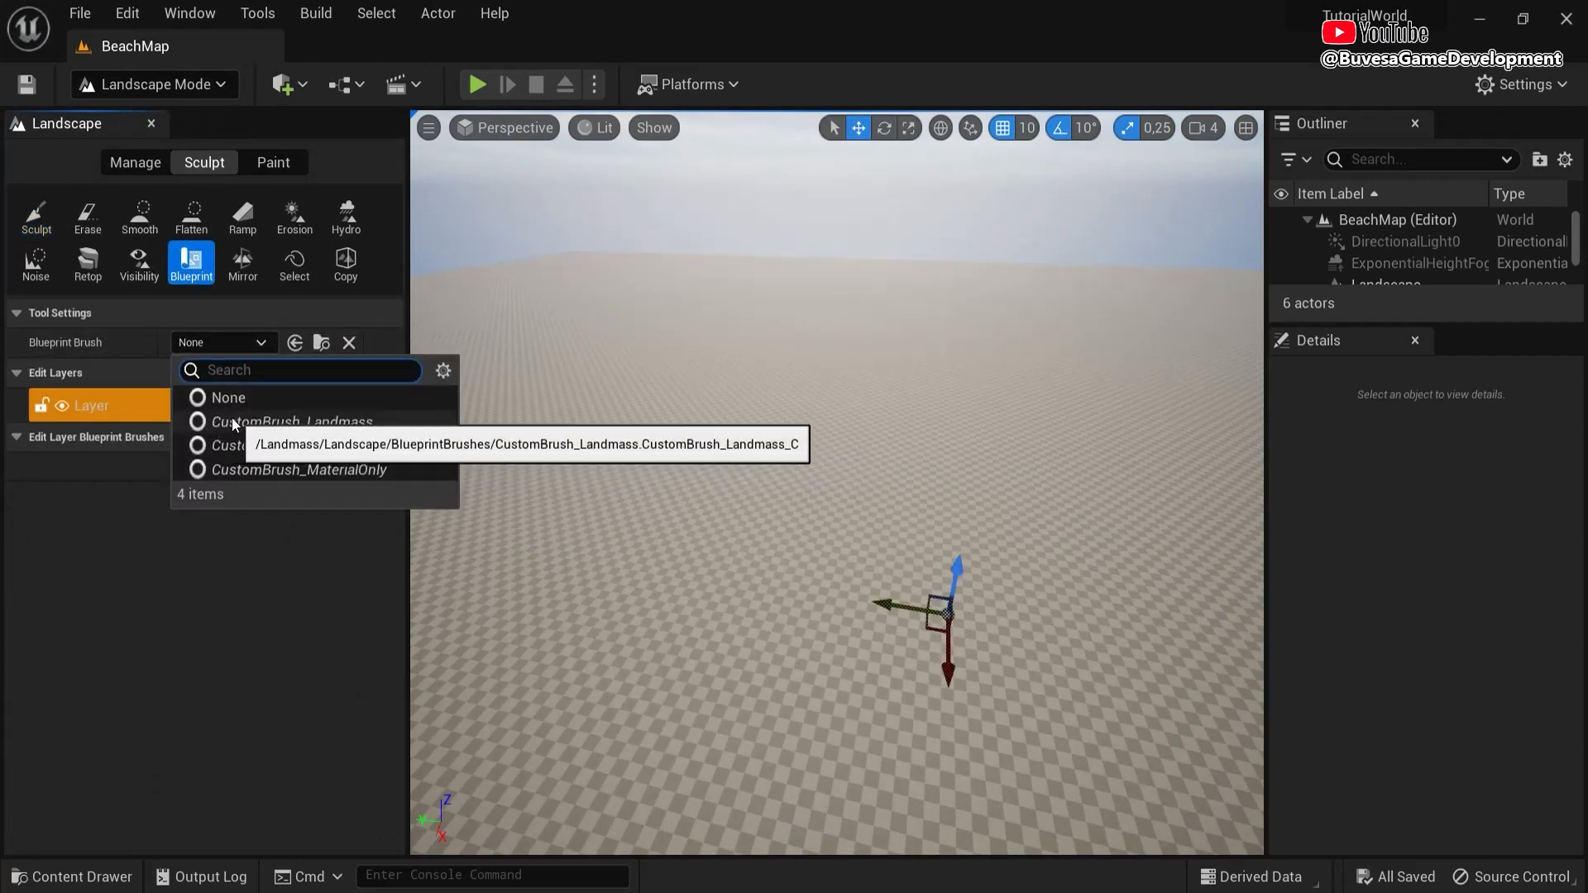
{"action": "left_click", "coordinate": [385, 424]}
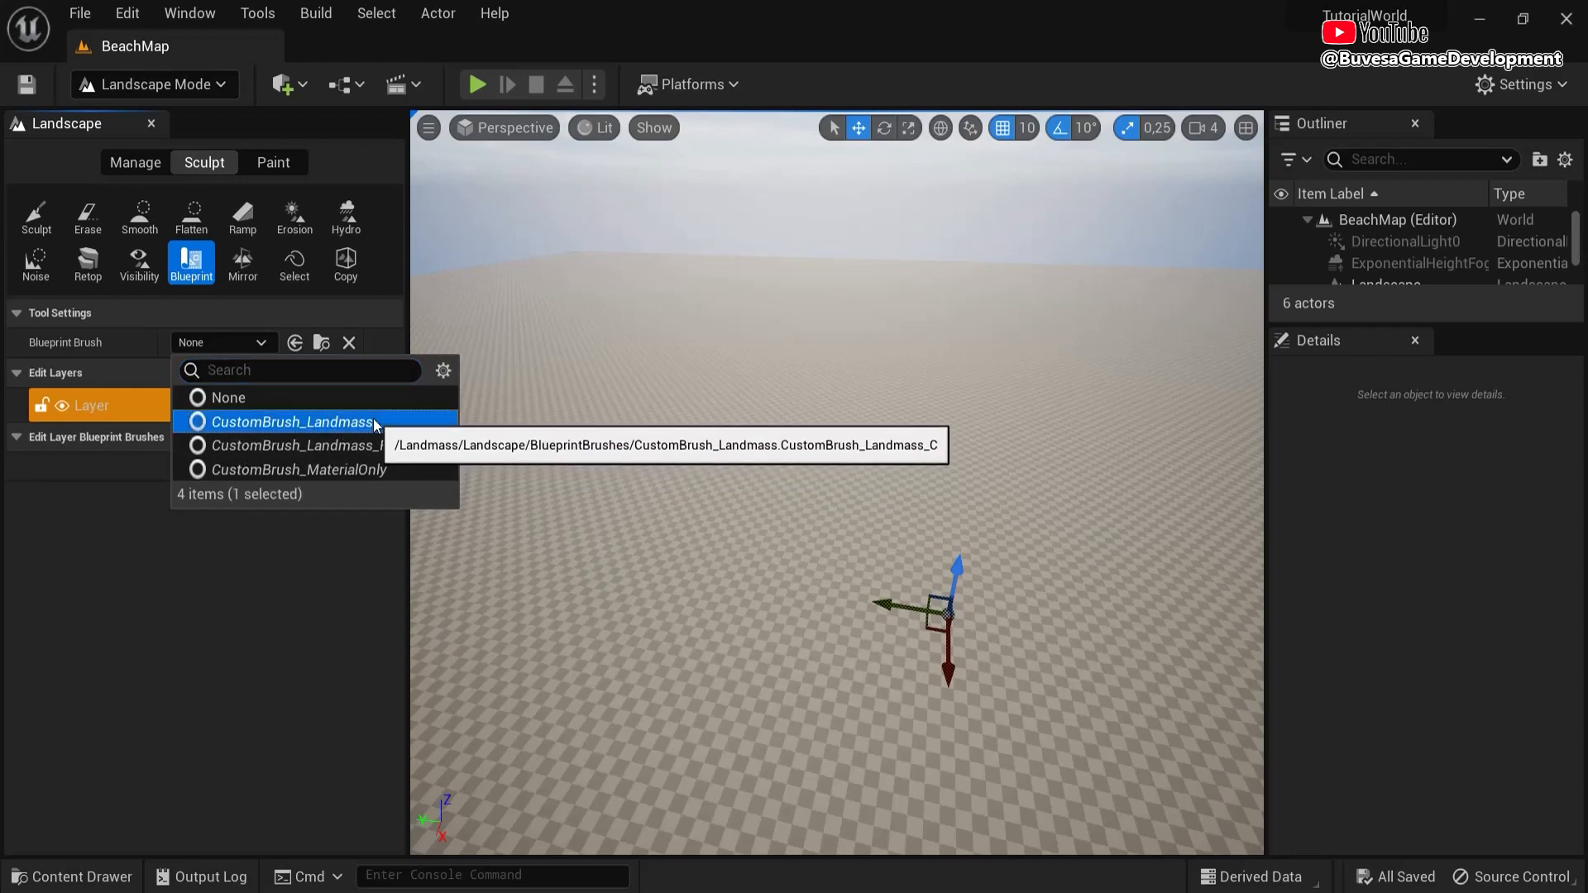
- Place the CustomBrush_Landmass brush on the landscape and select the new brush actor in the Outliner
{"action": "right_click_drag", "start_coordinate": [765, 435], "coordinate": [665, 454]}
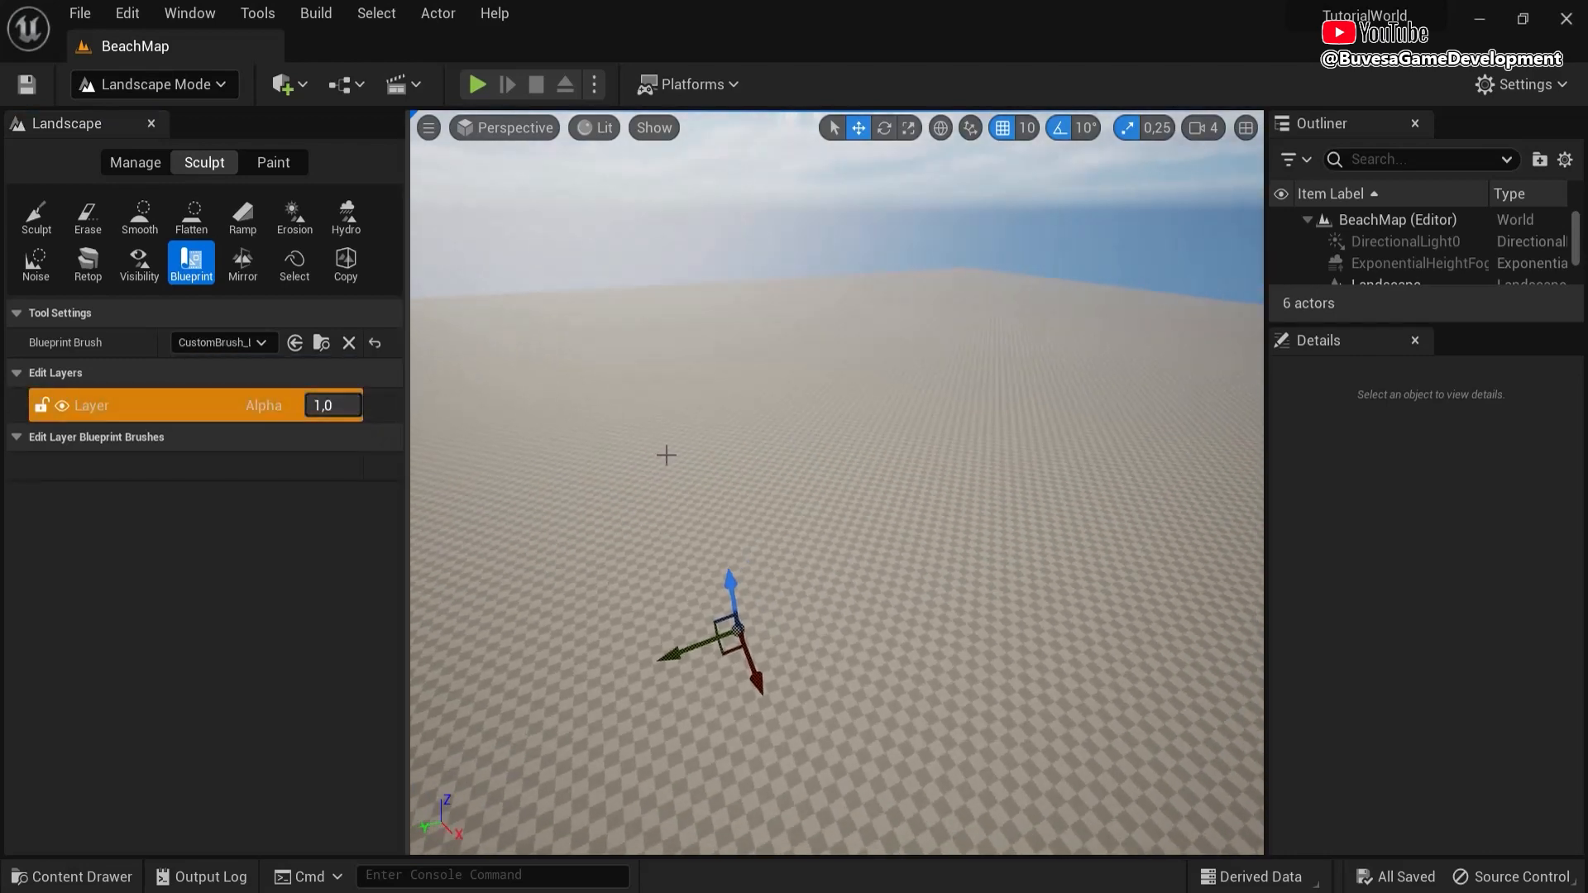
{"action": "left_click_drag", "start_coordinate": [1415, 330], "coordinate": [1411, 484]}
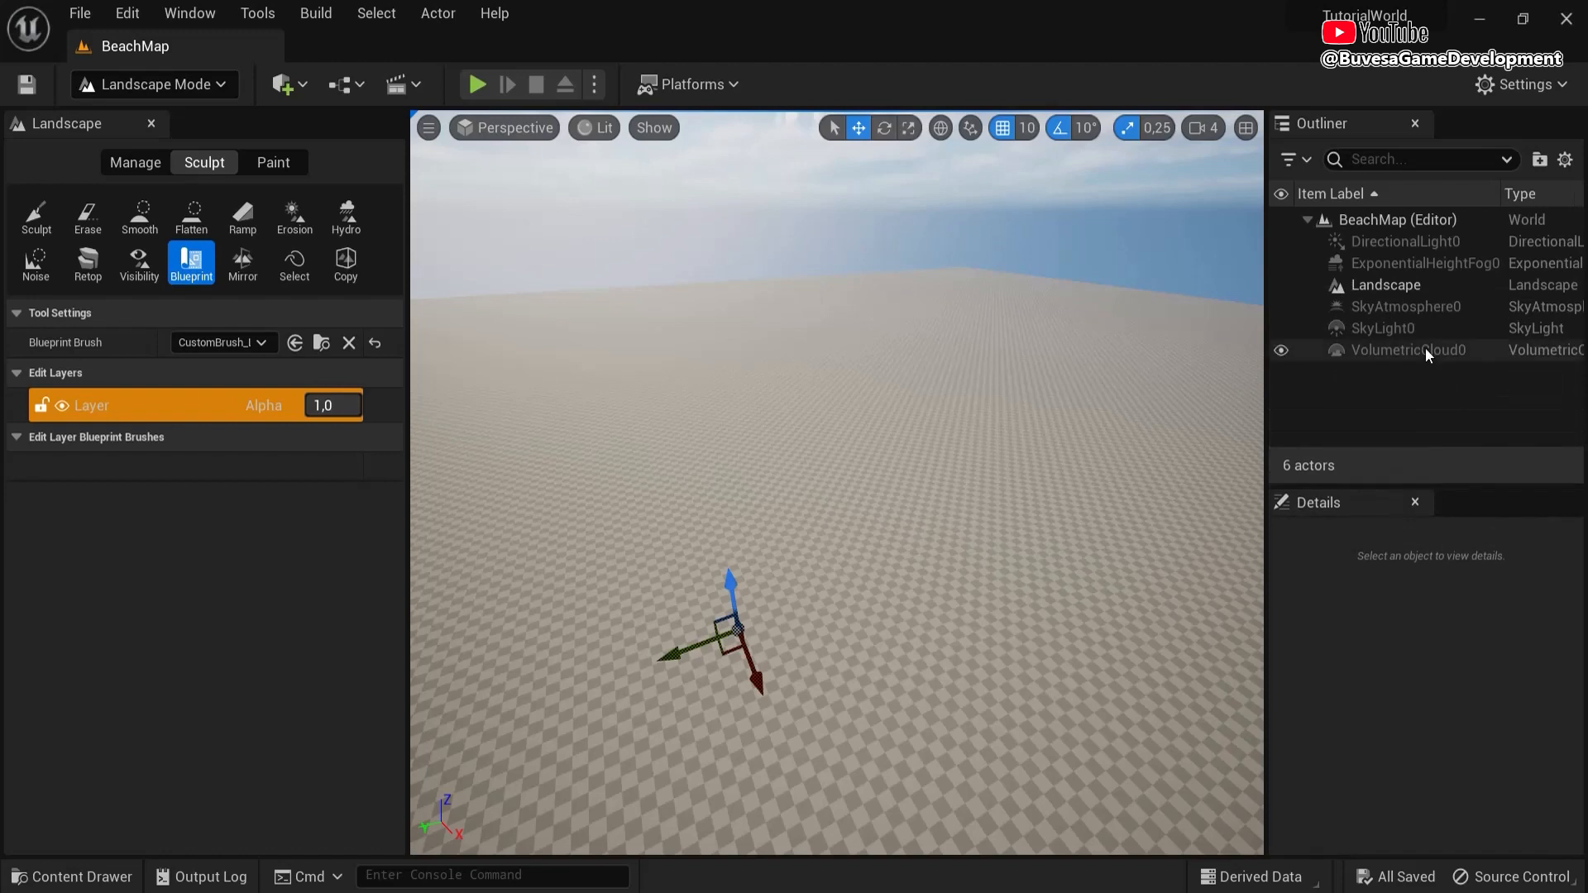
{"action": "left_click", "coordinate": [780, 617]}
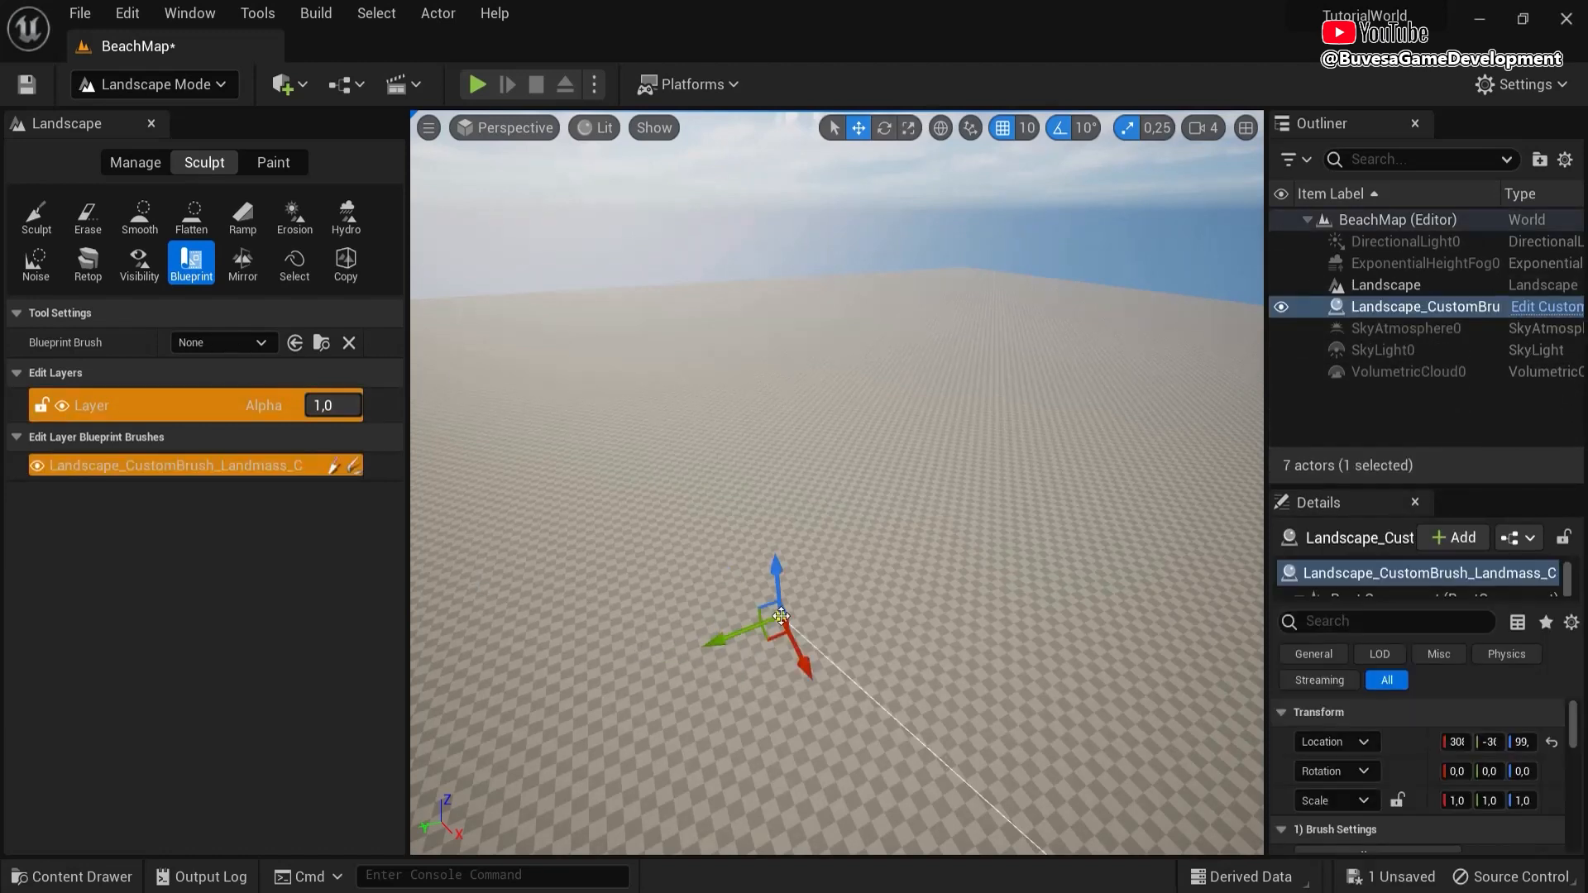
{"action": "left_click", "coordinate": [575, 499]}
{"action": "left_click", "coordinate": [1407, 309]}
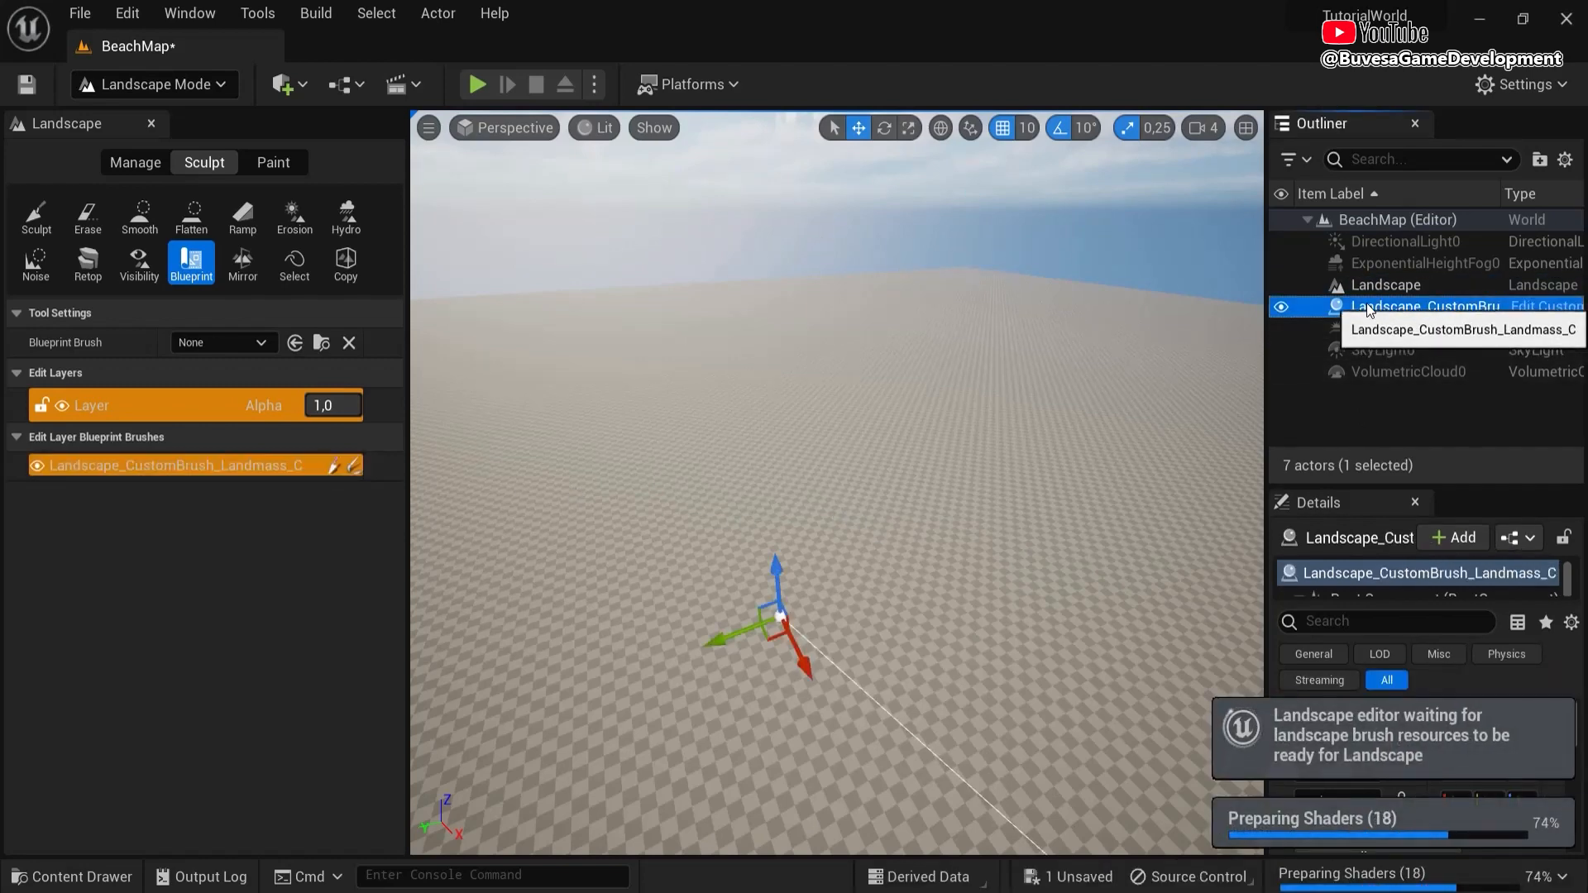
- Shift the Landmass brush along its Y axis across the landscape
{"action": "mouse_move", "coordinate": [799, 661]}
{"action": "right_mouse_down"}
{"action": "mouse_move", "coordinate": [798, 693]}
{"action": "mouse_move", "coordinate": [784, 688]}
{"action": "mouse_move", "coordinate": [1525, 706]}
{"action": "mouse_move", "coordinate": [1546, 822]}
{"action": "right_mouse_up"}
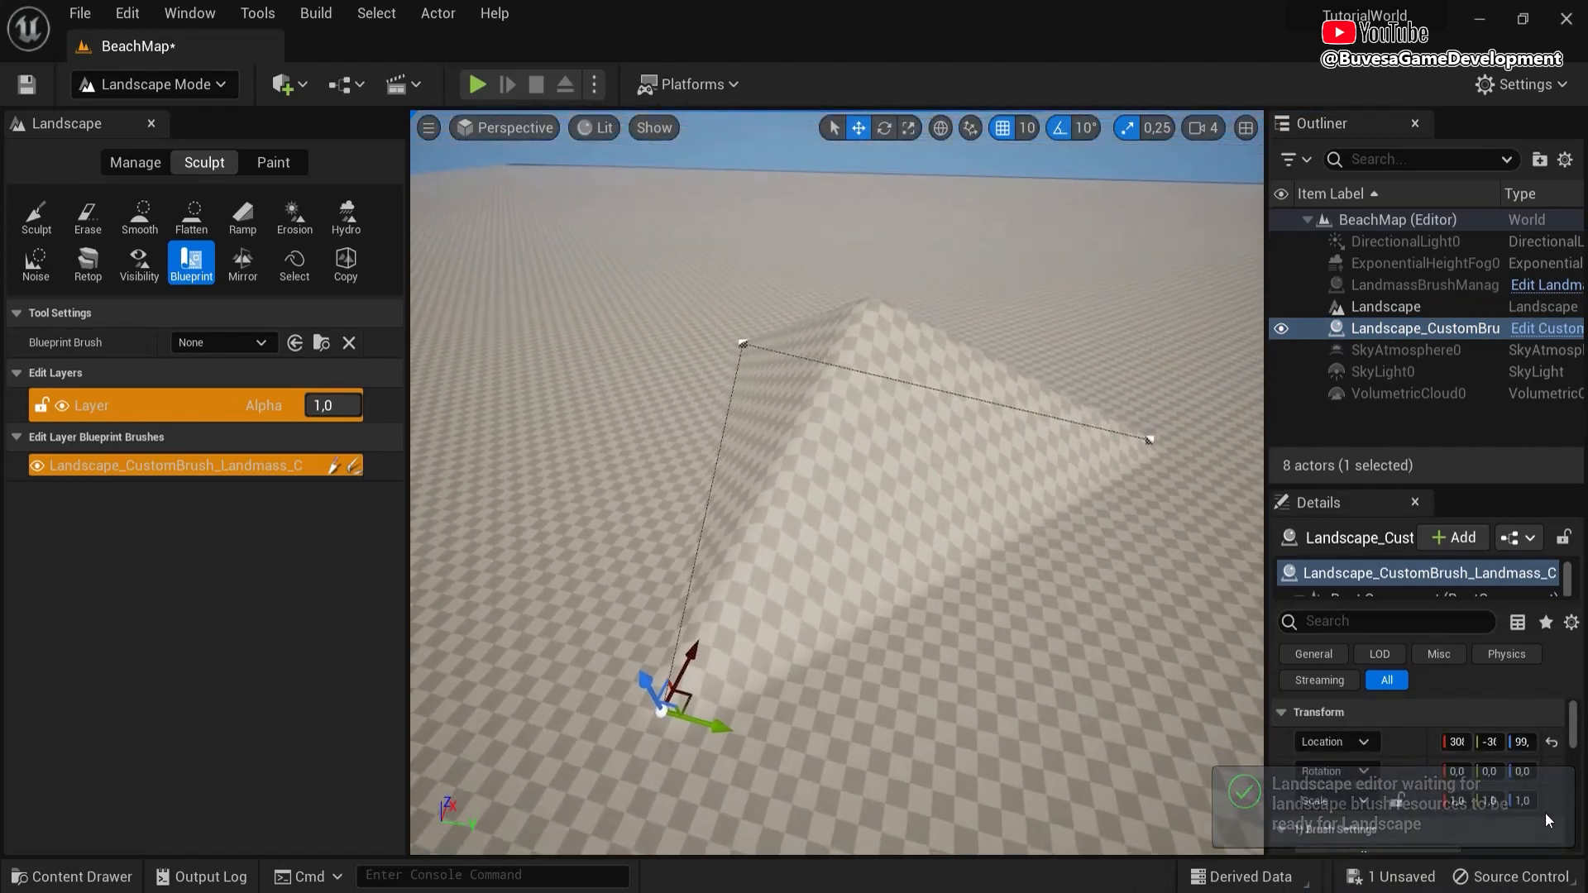
{"action": "mouse_move", "coordinate": [696, 490]}
{"action": "right_mouse_down"}
{"action": "mouse_move", "coordinate": [703, 529]}
{"action": "mouse_move", "coordinate": [791, 595]}
{"action": "mouse_move", "coordinate": [839, 597]}
{"action": "right_mouse_up"}
{"action": "mouse_move", "coordinate": [852, 597]}
{"action": "left_mouse_down"}
{"action": "mouse_move", "coordinate": [830, 598]}
{"action": "mouse_move", "coordinate": [850, 605]}
{"action": "left_mouse_up"}
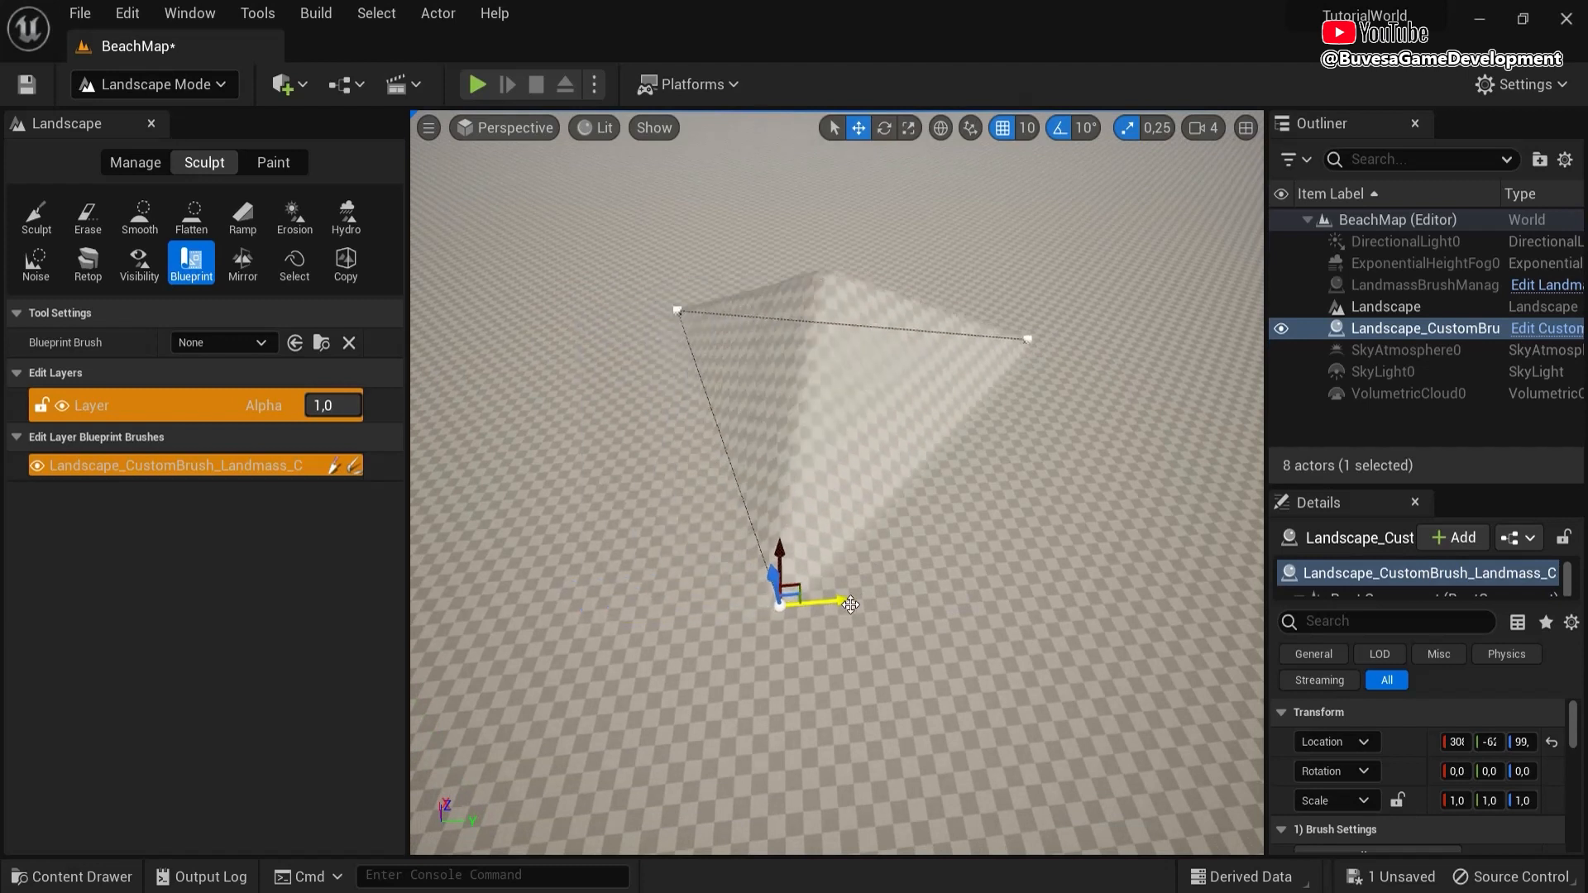
- Reselect the Landmass brush and move its two far spline points outward to enlarge the mound
{"action": "left_click", "coordinate": [1162, 302]}
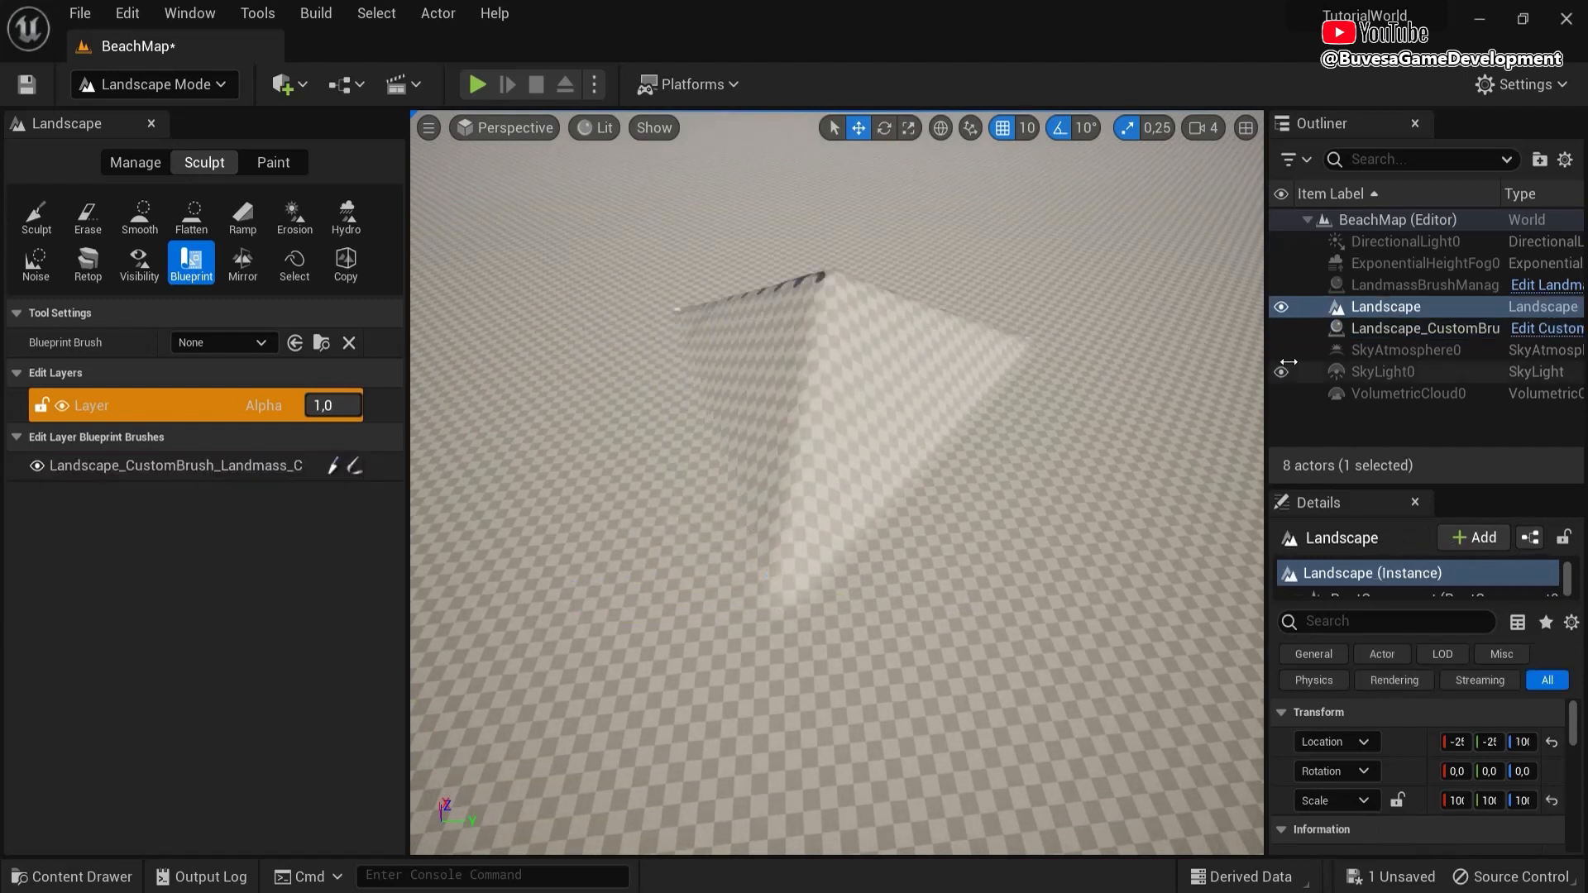
{"action": "left_click", "coordinate": [1350, 331]}
{"action": "left_click", "coordinate": [778, 604]}
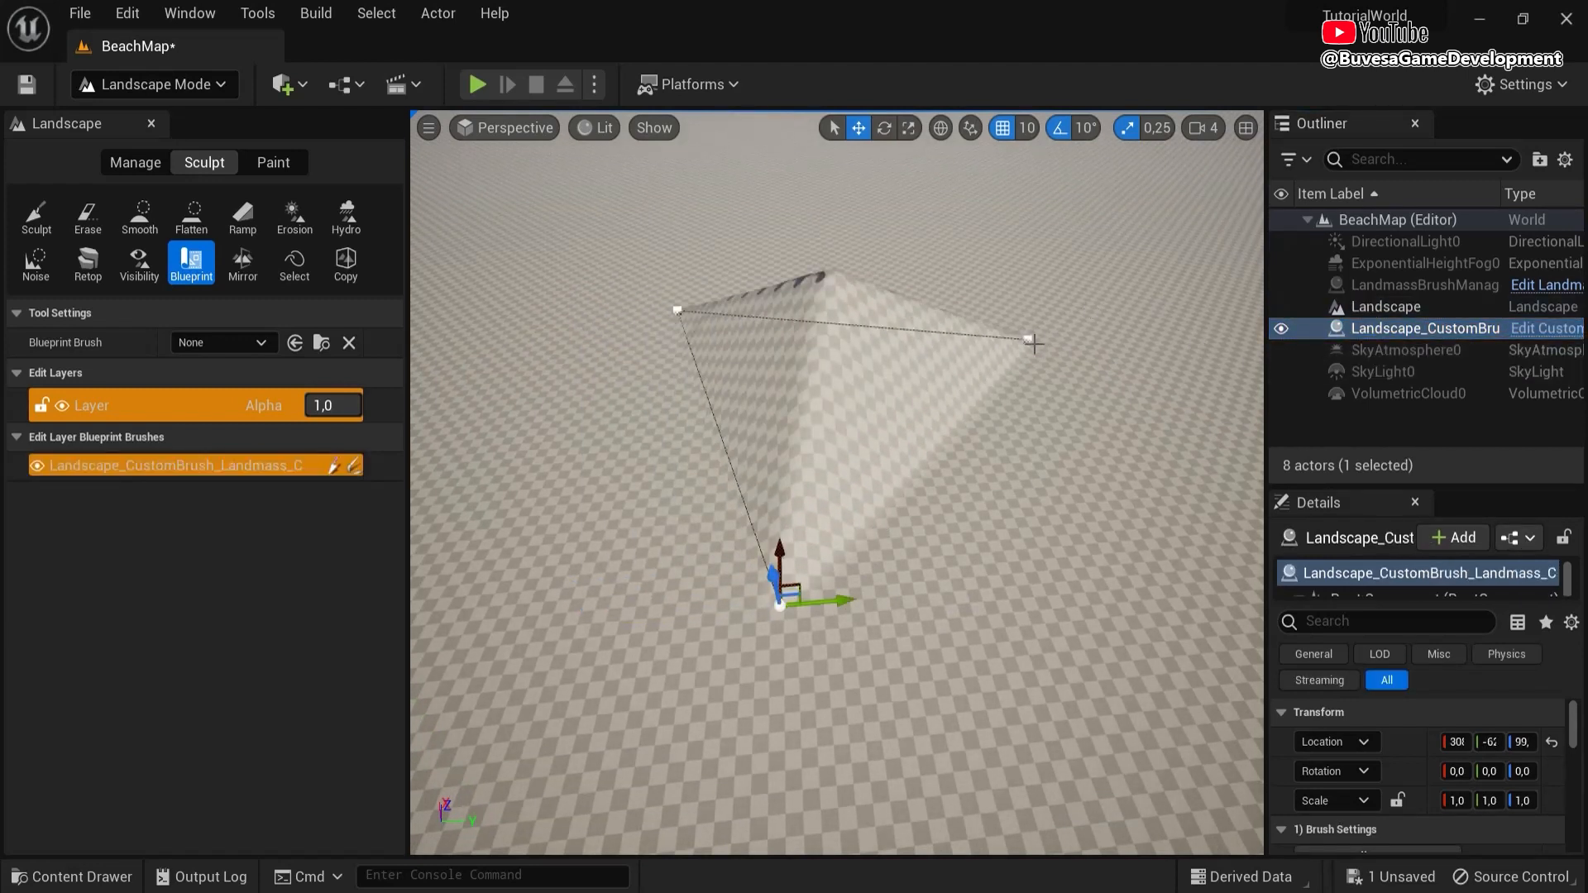
{"action": "left_click_drag", "start_coordinate": [1085, 334], "coordinate": [1007, 193]}
{"action": "left_click", "coordinate": [678, 311]}
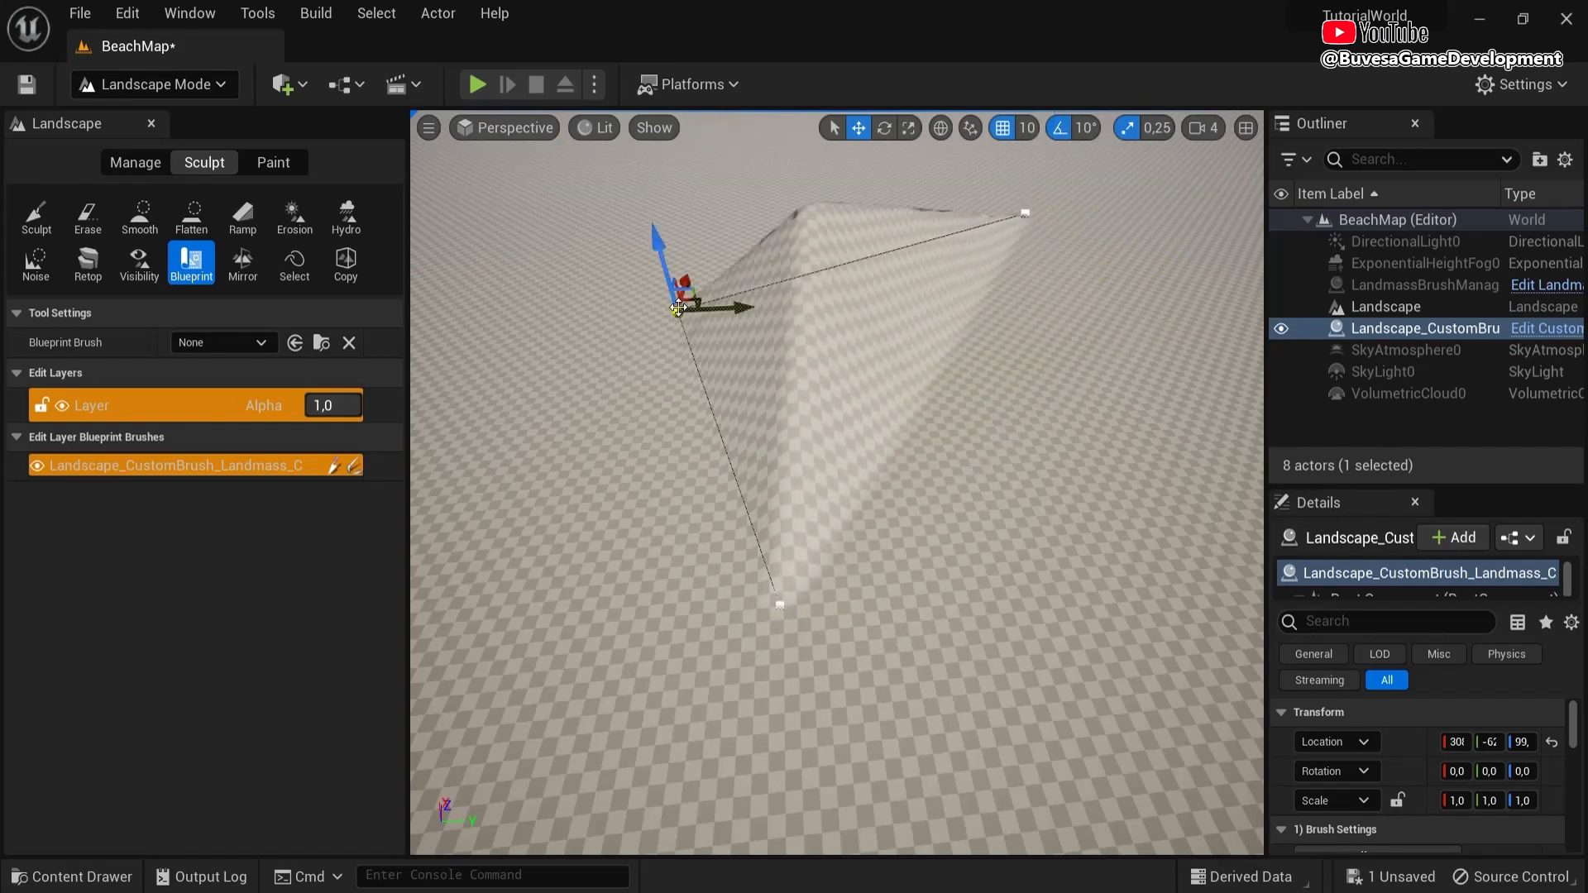
{"action": "left_click_drag", "start_coordinate": [735, 311], "coordinate": [468, 317]}
- Pull an additional spline point out of the brush's outer corner and reposition the outline points to widen the mound
{"action": "right_click_drag", "start_coordinate": [588, 368], "coordinate": [542, 364]}
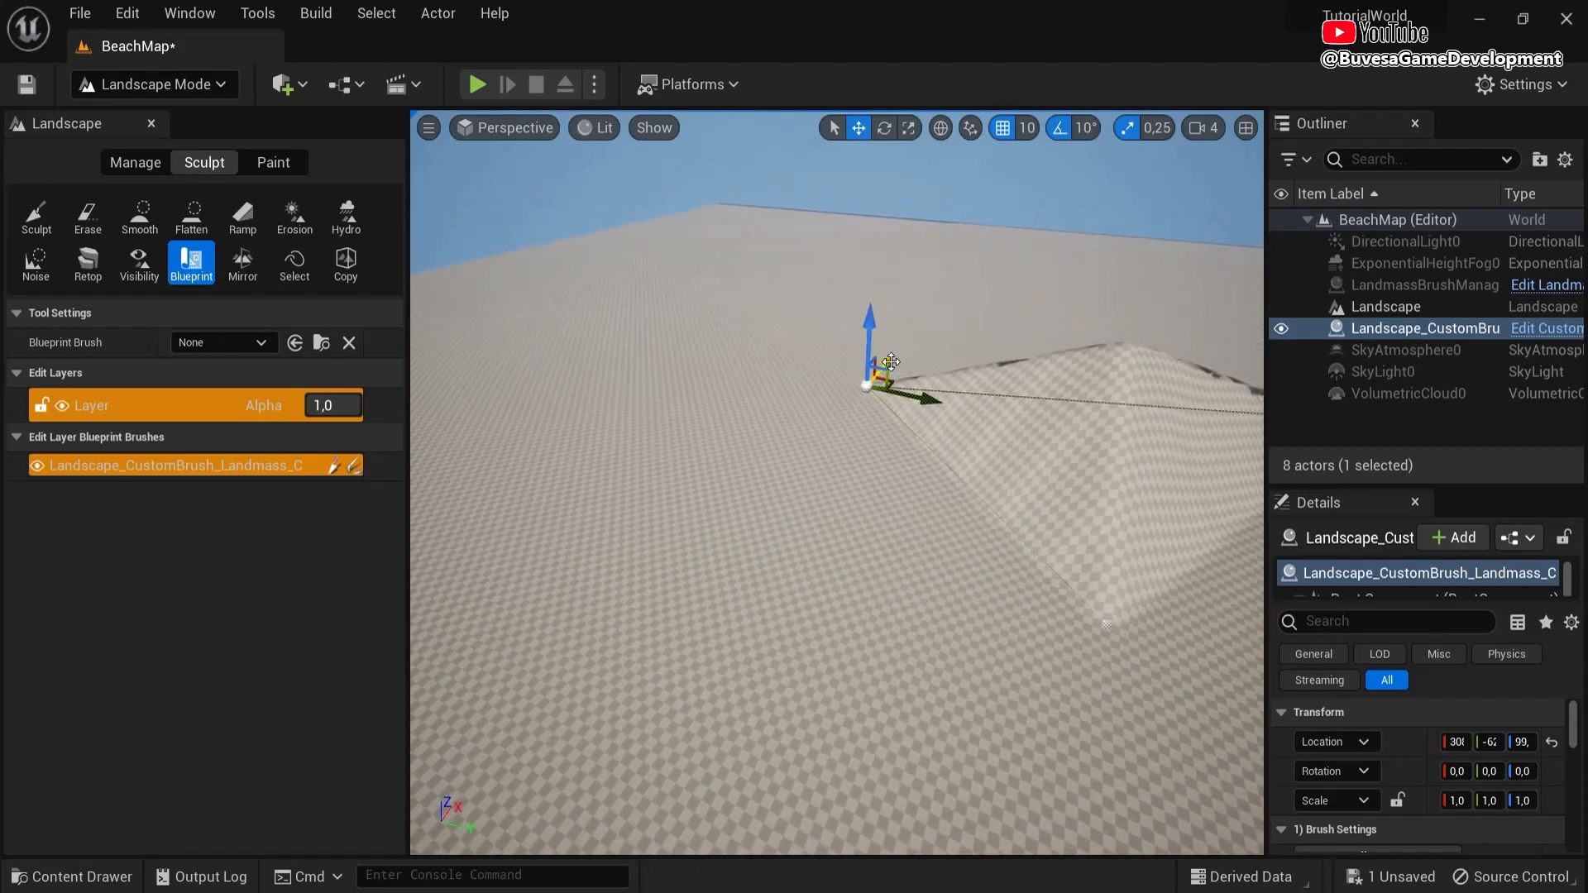
{"action": "left_click_drag", "start_coordinate": [891, 362], "coordinate": [810, 572]}
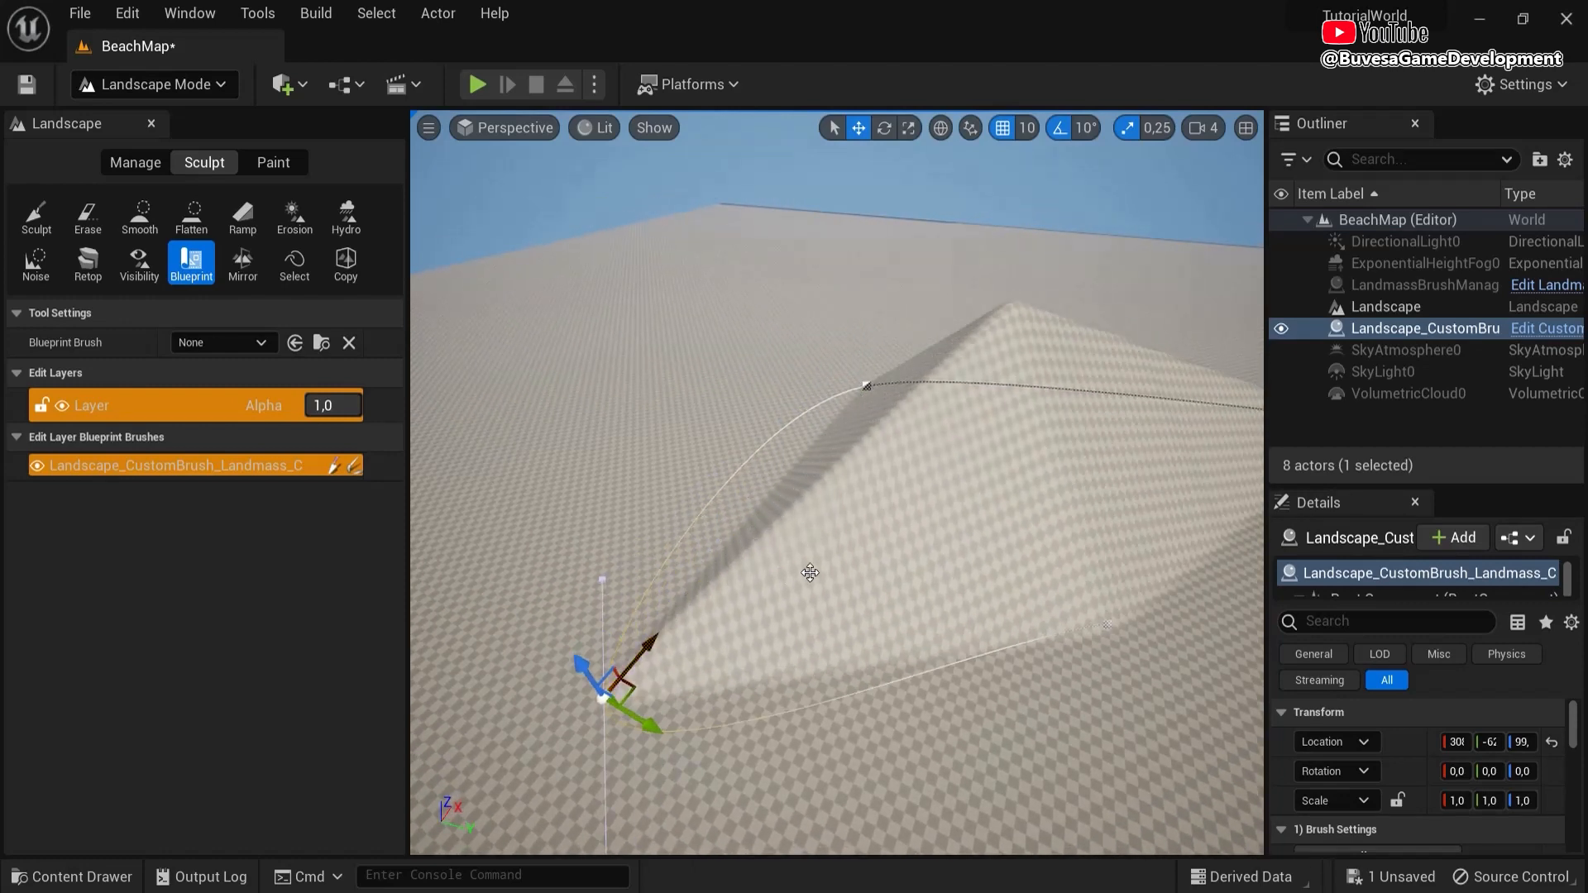
{"action": "right_click_drag", "start_coordinate": [990, 599], "coordinate": [1038, 572]}
{"action": "left_click", "coordinate": [919, 518]}
{"action": "left_click_drag", "start_coordinate": [836, 461], "coordinate": [946, 719]}
{"action": "left_click_drag", "start_coordinate": [985, 796], "coordinate": [1127, 771]}
- Add a fifth spline point on the open side of the brush outline and stretch its tangent handle
{"action": "right_click_drag", "start_coordinate": [1061, 647], "coordinate": [1060, 647]}
{"action": "left_click_drag", "start_coordinate": [953, 721], "coordinate": [1194, 439]}
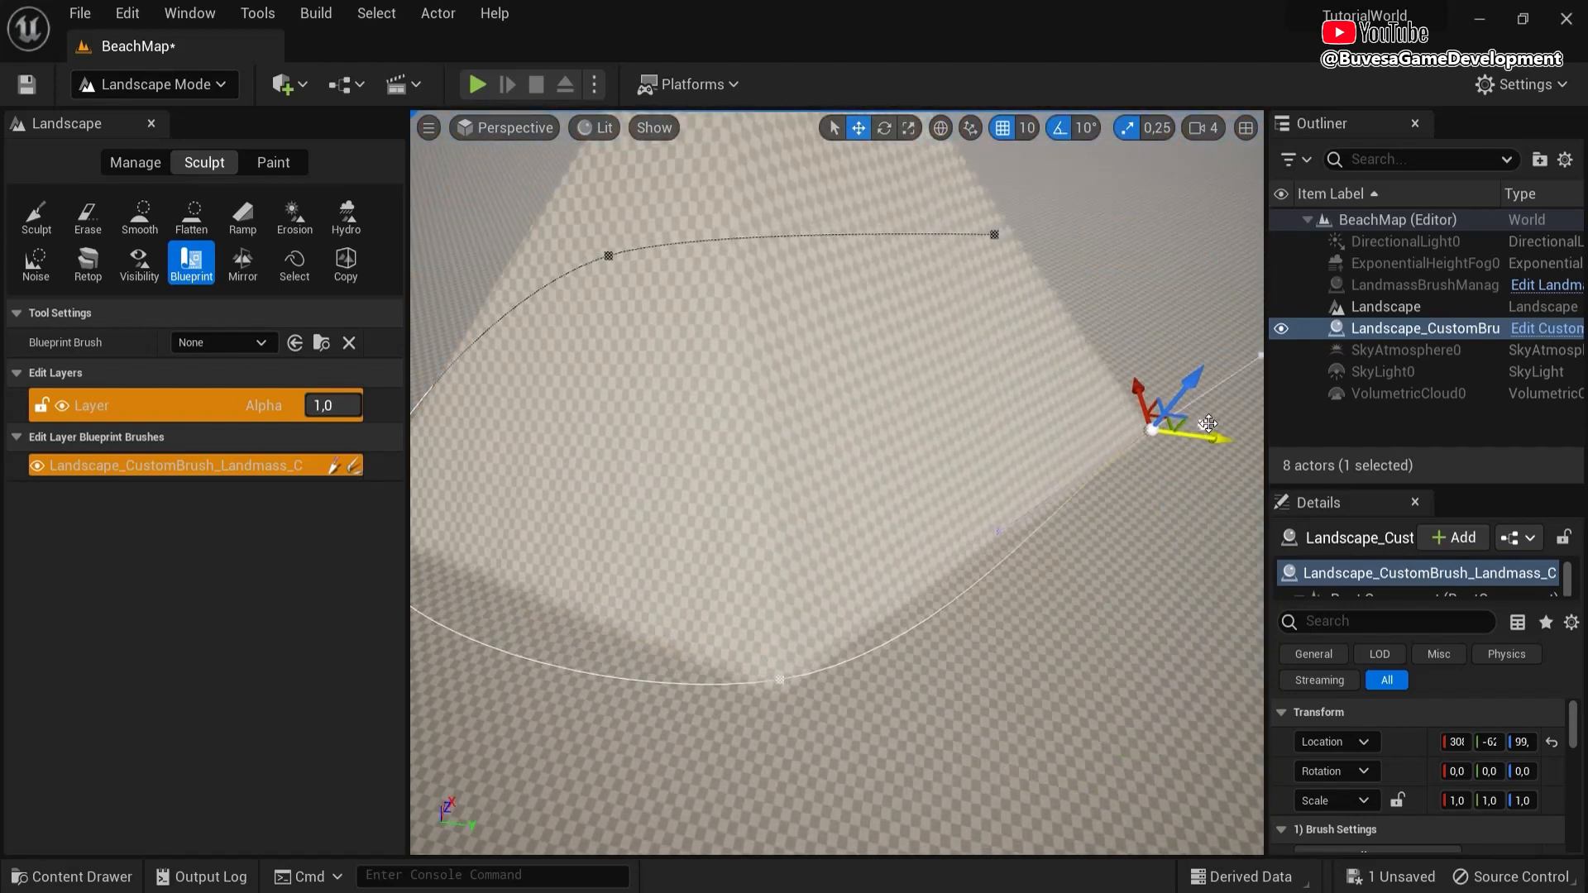
{"action": "right_click_drag", "start_coordinate": [1067, 501], "coordinate": [1067, 500]}
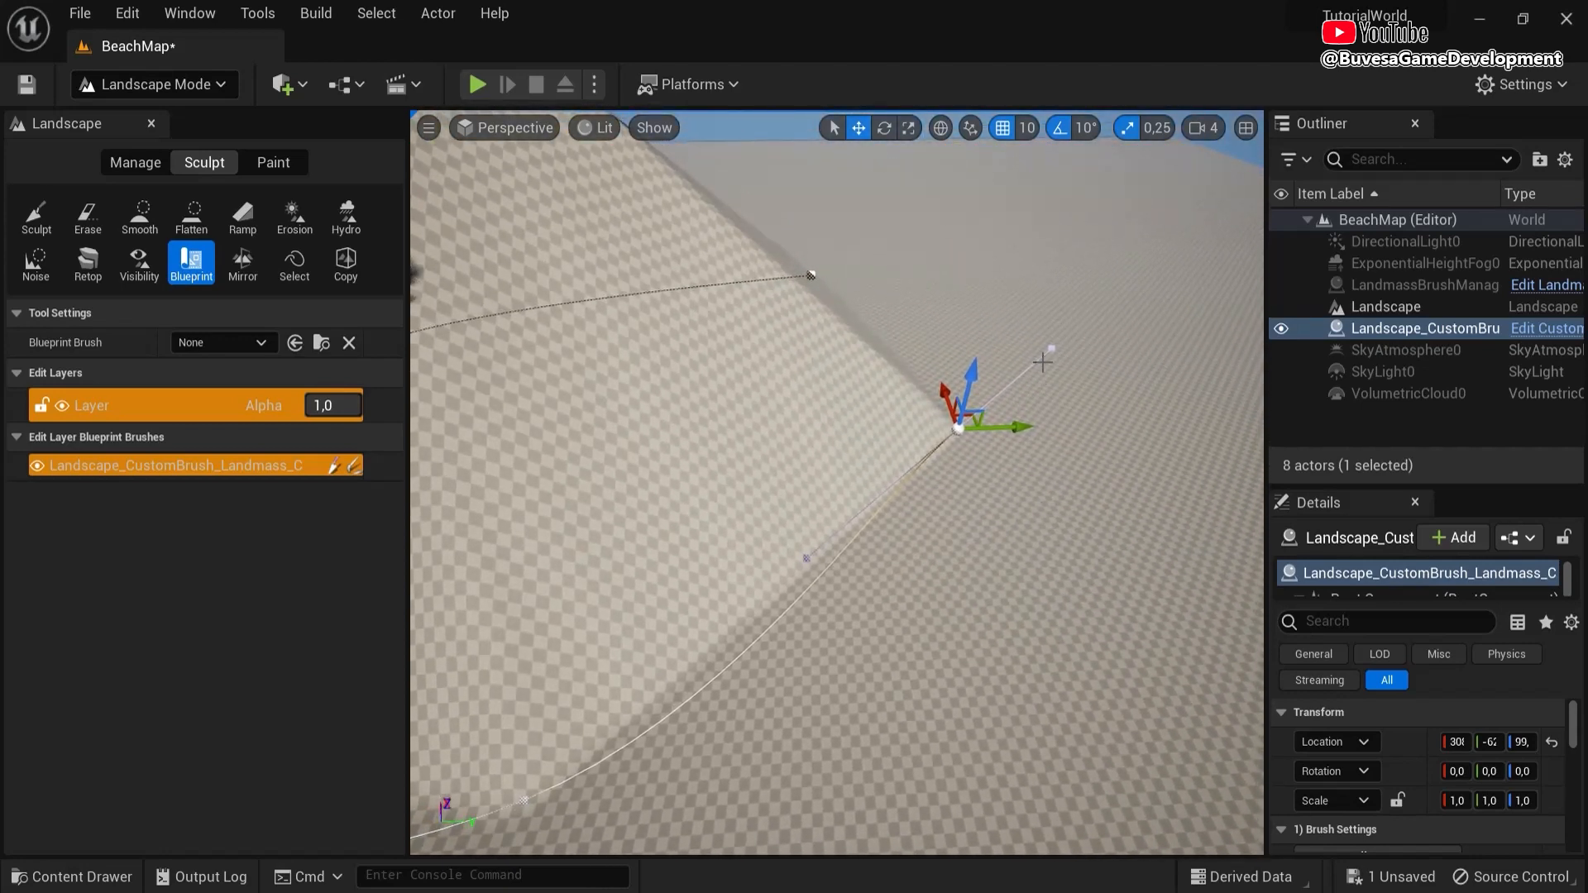
{"action": "left_click_drag", "start_coordinate": [1034, 324], "coordinate": [783, 269]}
{"action": "right_click_drag", "start_coordinate": [890, 265], "coordinate": [836, 275]}
- Enable Cap Shape in the Landmass brush's Falloff settings
{"action": "left_click_drag", "start_coordinate": [1450, 486], "coordinate": [1451, 233]}
{"action": "scroll", "coordinate": [1435, 579], "scroll_direction": "down", "scroll_amount": 5}
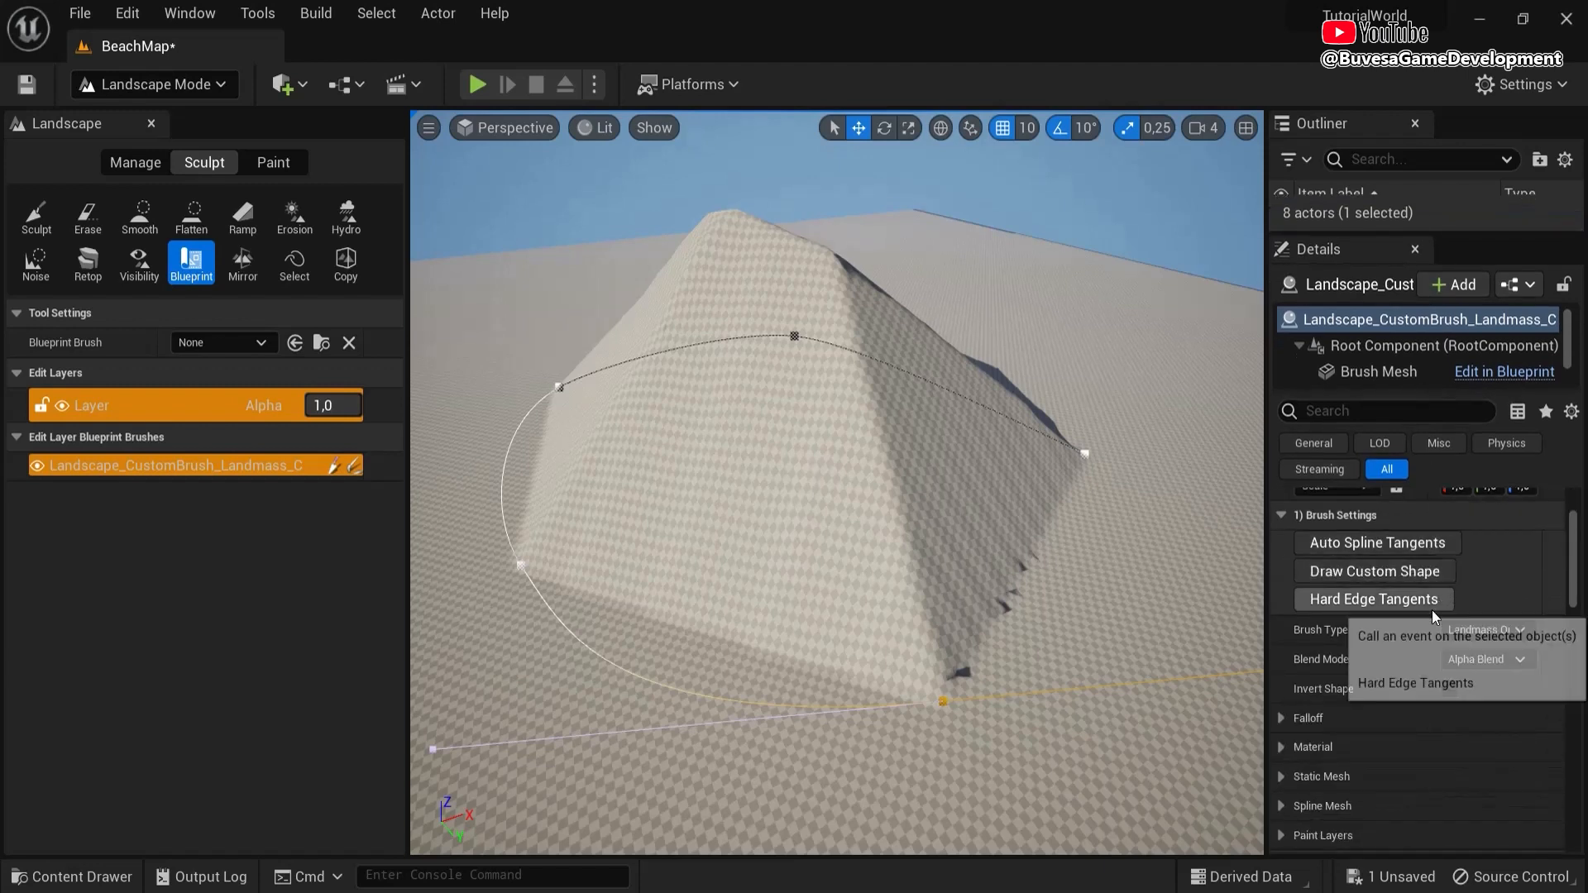
{"action": "left_click", "coordinate": [1282, 648]}
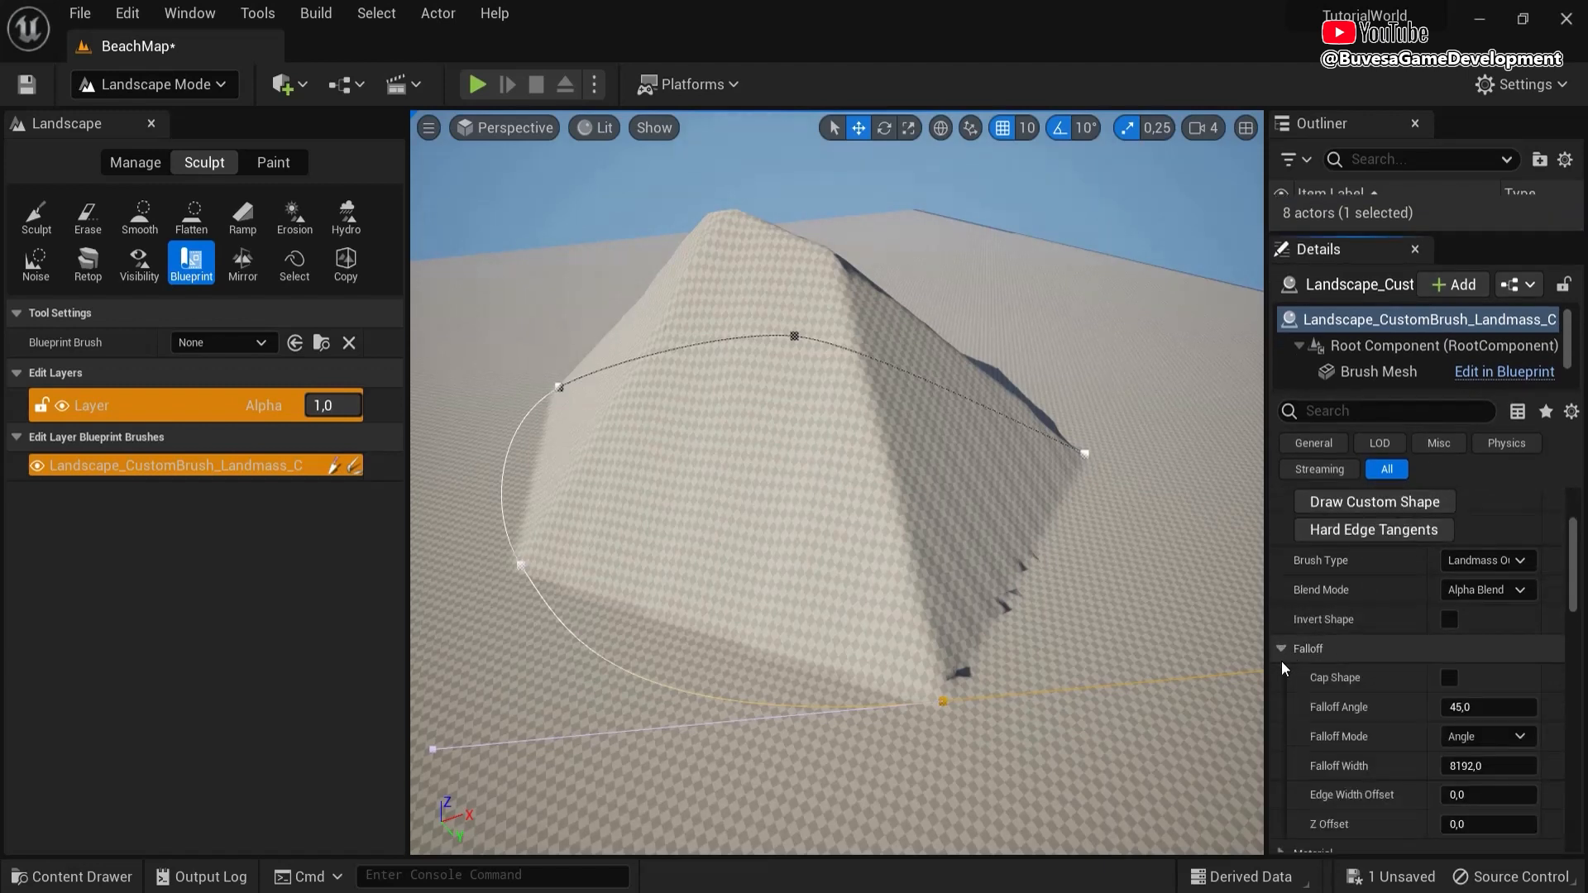
{"action": "scroll", "coordinate": [1284, 660], "scroll_direction": "down", "scroll_amount": 1}
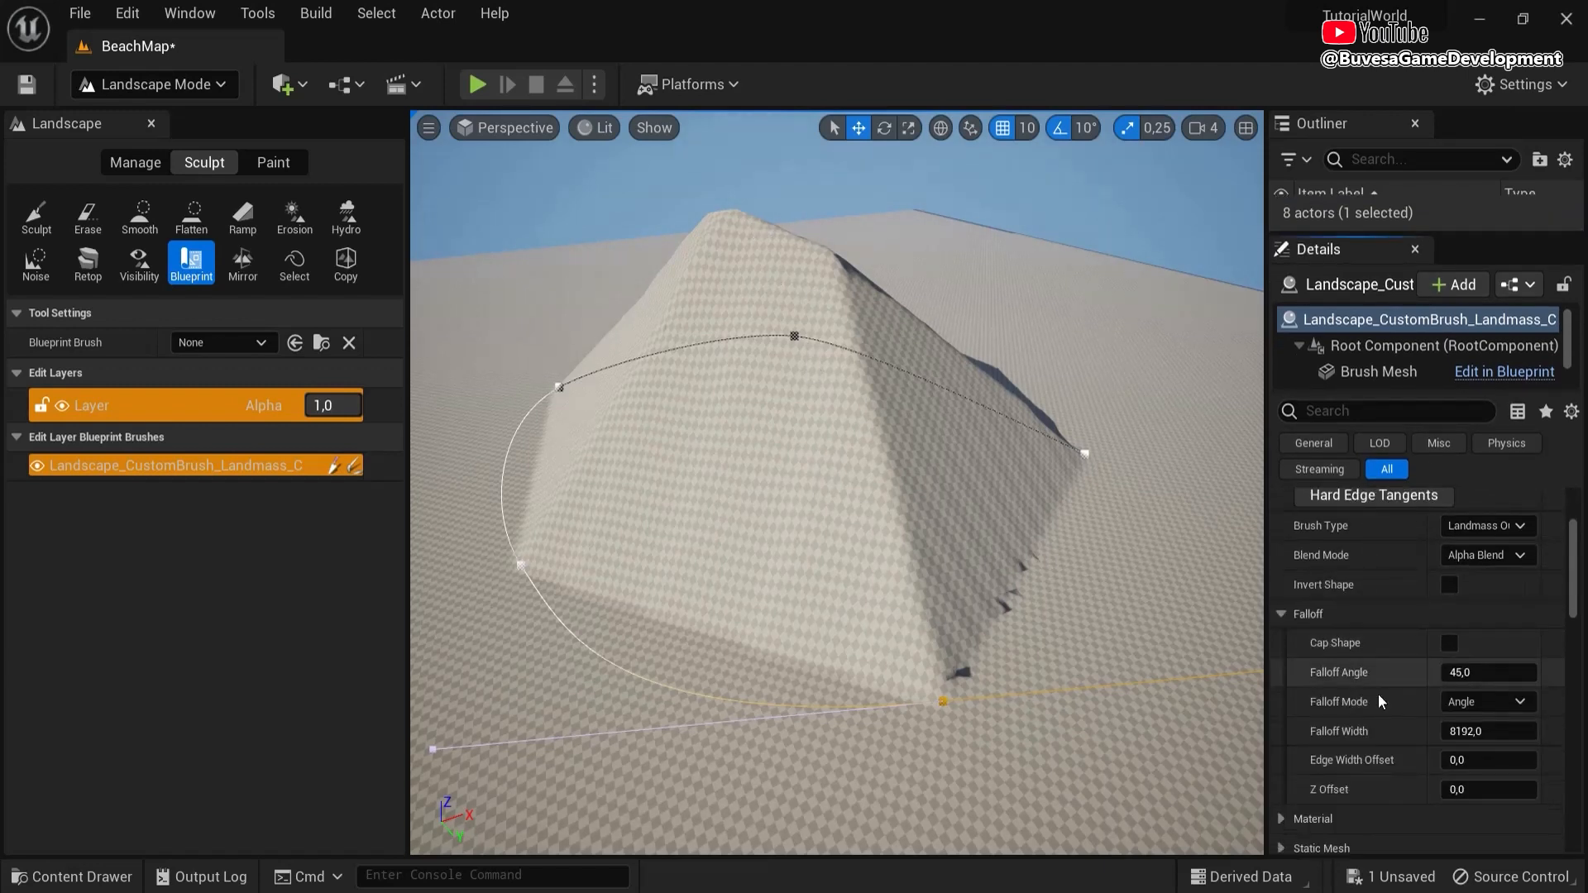
{"action": "left_click", "coordinate": [1449, 644]}
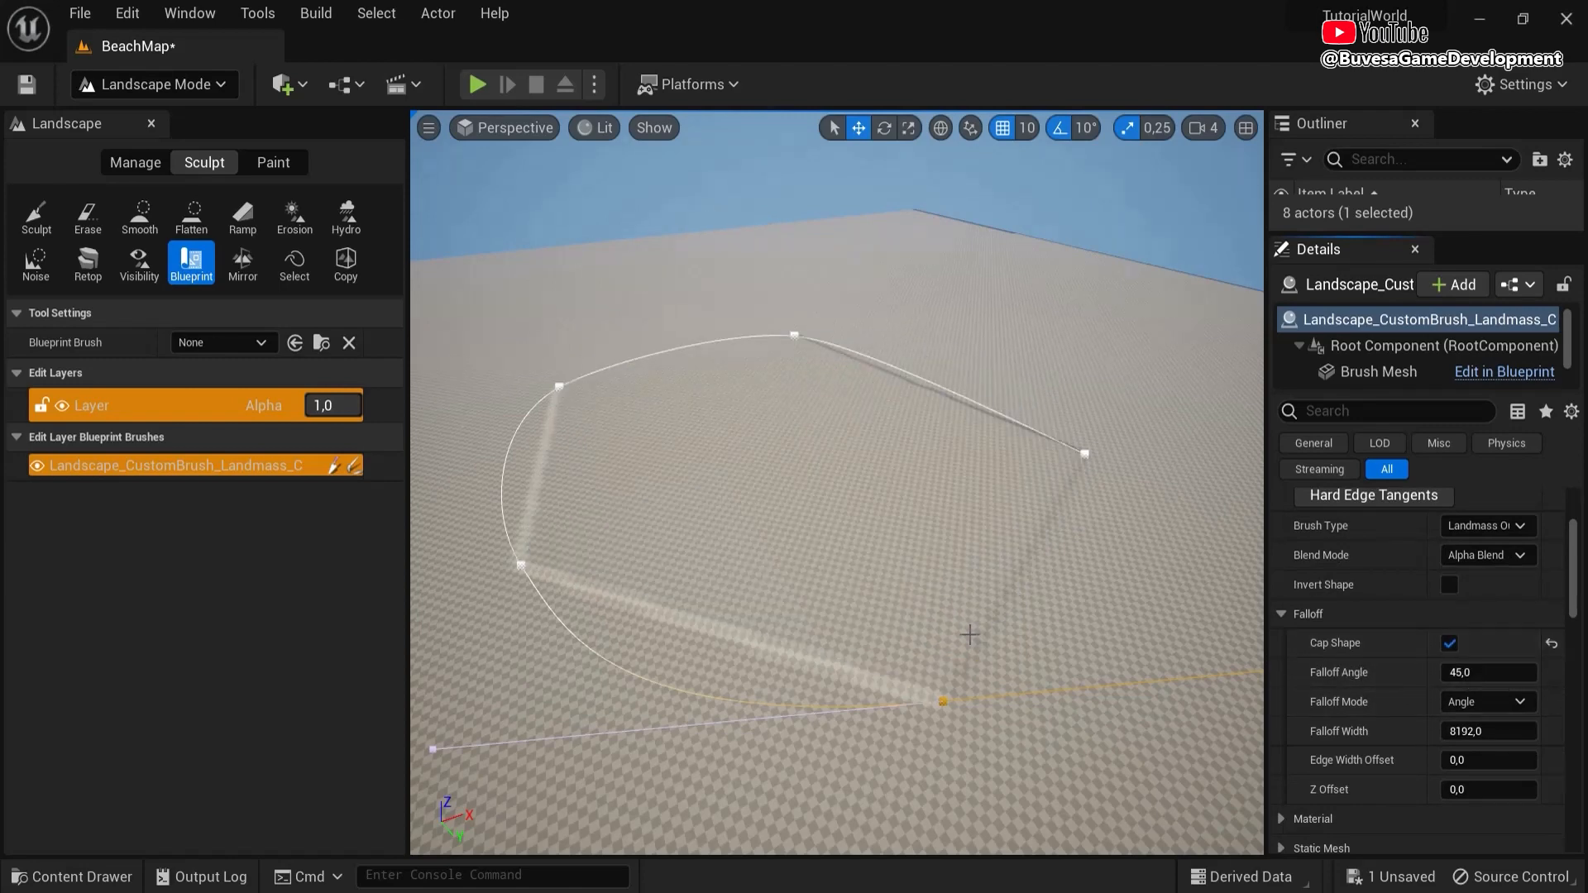
- Set the Landmass brush's falloff Z Offset to 2000
{"action": "key", "text": "w"}
{"action": "right_click_drag", "start_coordinate": [952, 636], "coordinate": [952, 636]}
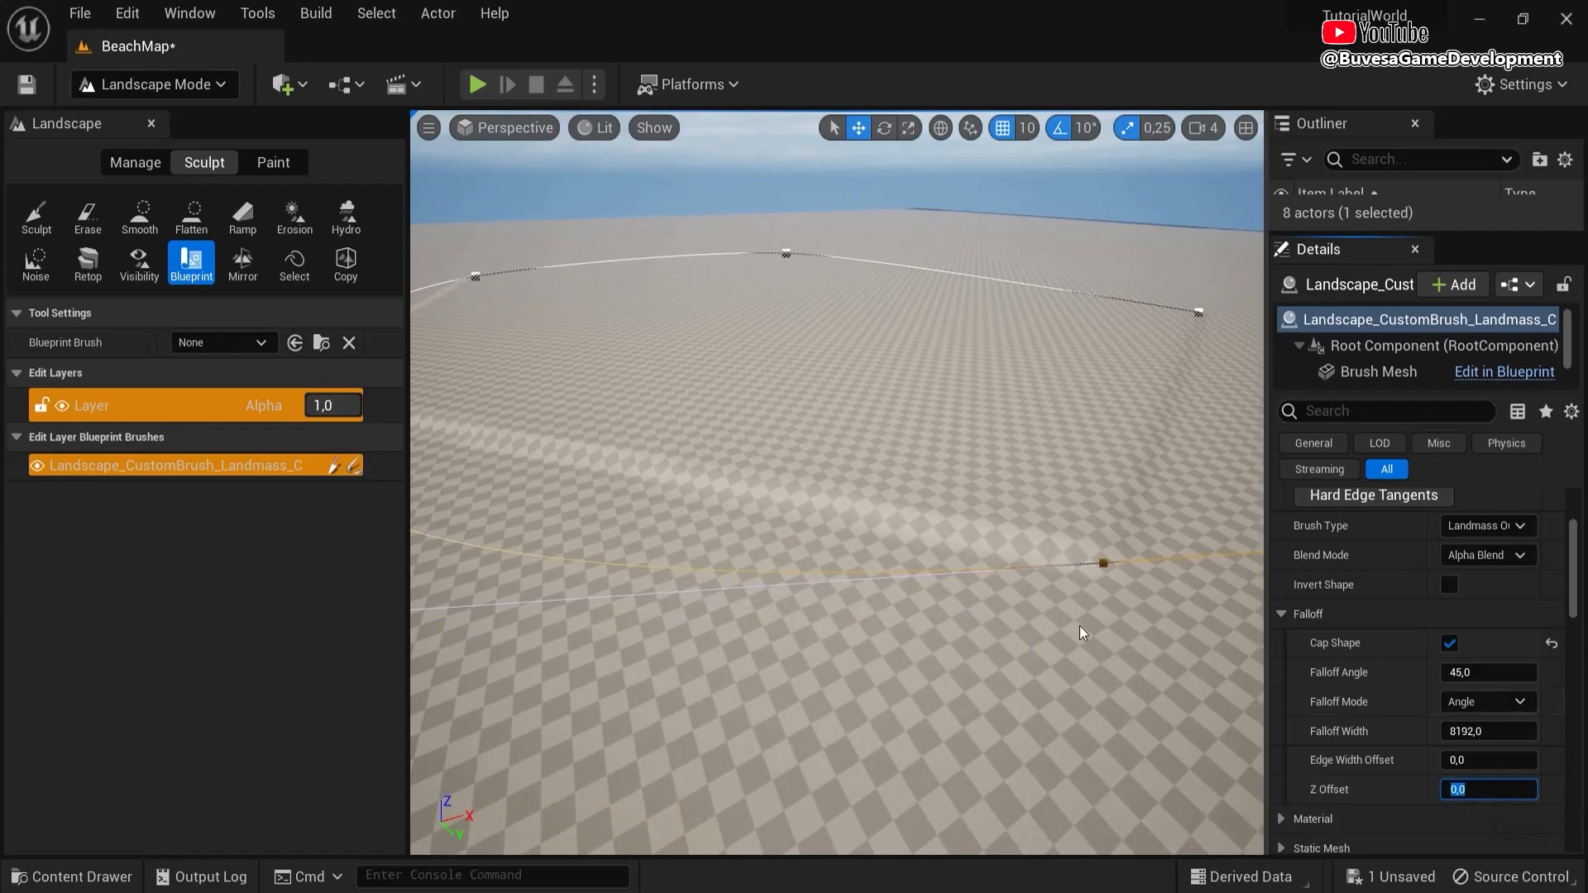
{"action": "key", "text": "Return"}
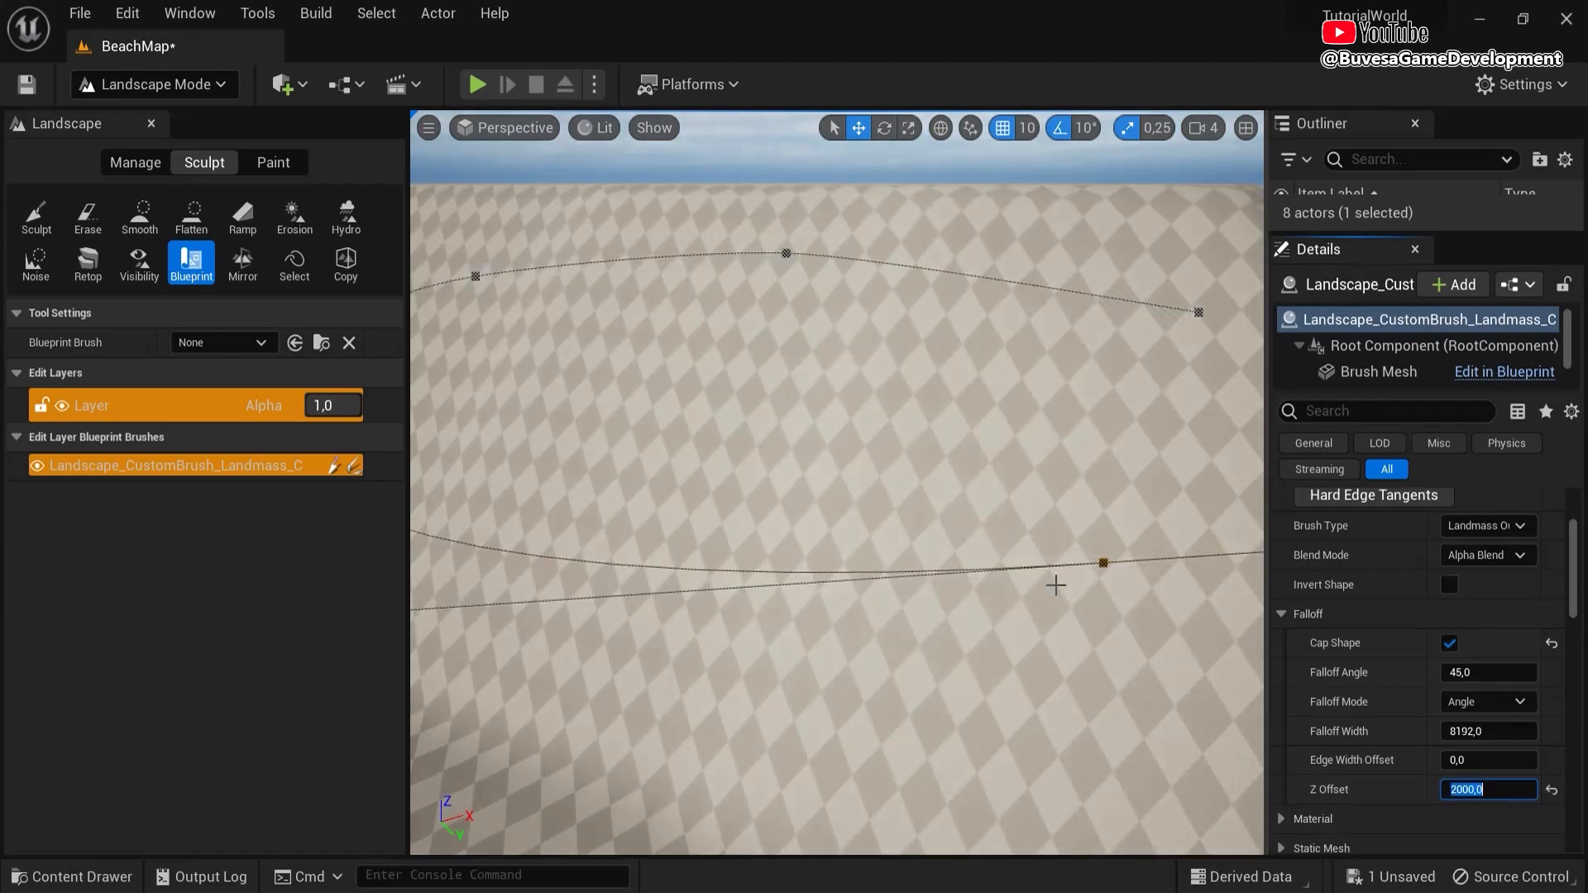
{"action": "mouse_move", "coordinate": [1055, 586]}
{"action": "right_mouse_down"}
{"action": "mouse_move", "coordinate": [1010, 536]}
{"action": "mouse_move", "coordinate": [933, 567]}
{"action": "mouse_move", "coordinate": [1123, 562]}
{"action": "mouse_move", "coordinate": [1013, 418]}
{"action": "right_mouse_up"}
{"action": "key", "text": "s"}
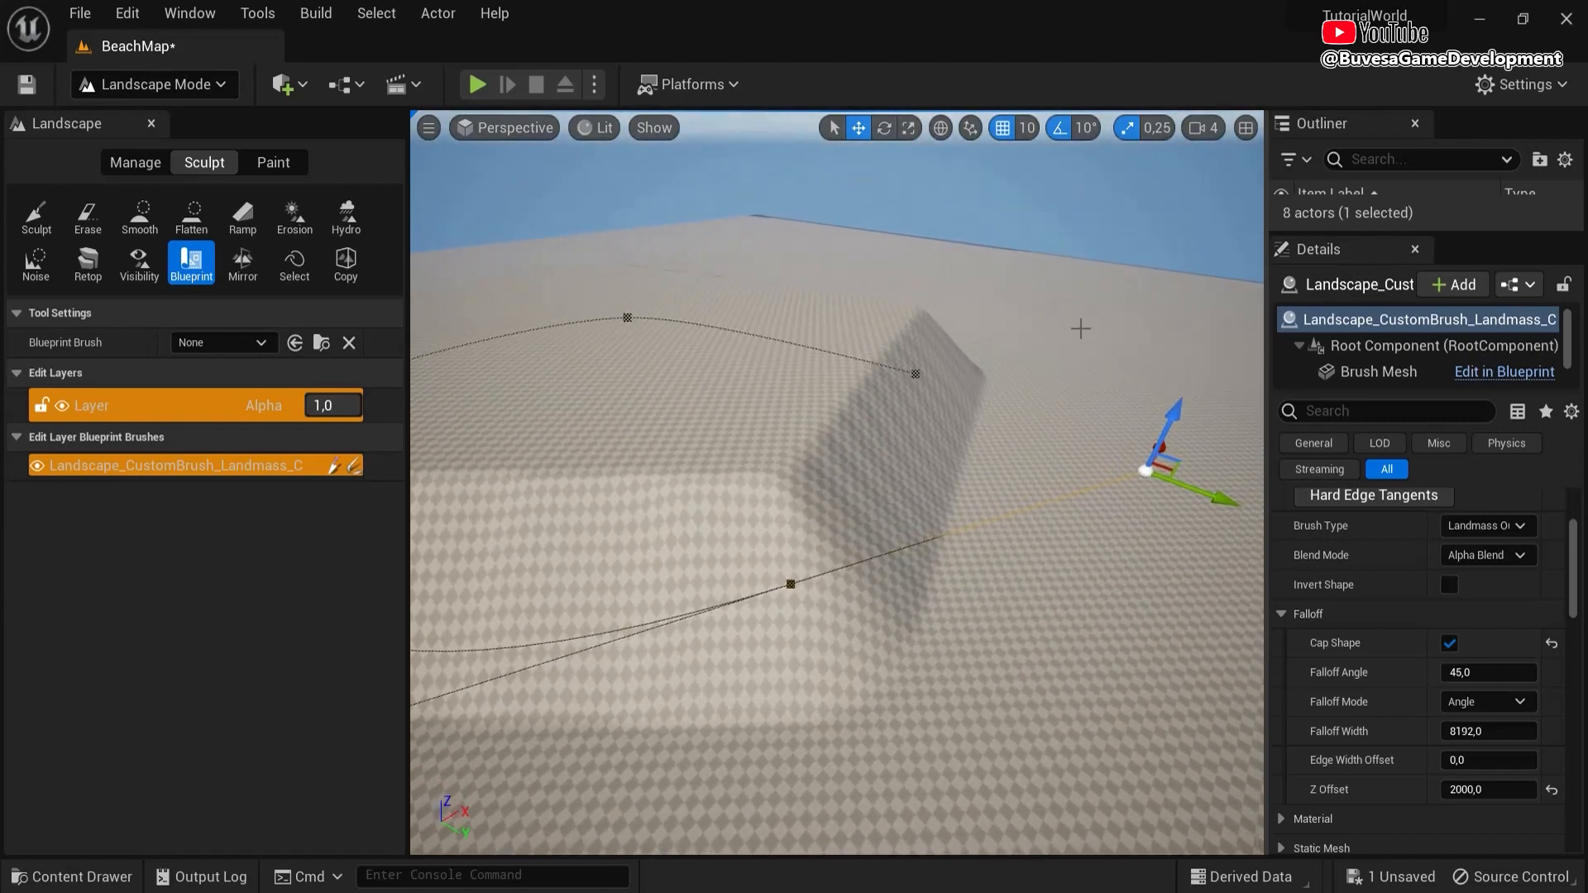
- Select the whole Landmass brush again and raise the viewport camera speed to 5
{"action": "right_click_drag", "start_coordinate": [1081, 328], "coordinate": [1108, 397]}
{"action": "right_click", "coordinate": [1081, 328]}
{"action": "key", "text": "w"}
{"action": "right_click_drag", "start_coordinate": [670, 631], "coordinate": [695, 468]}
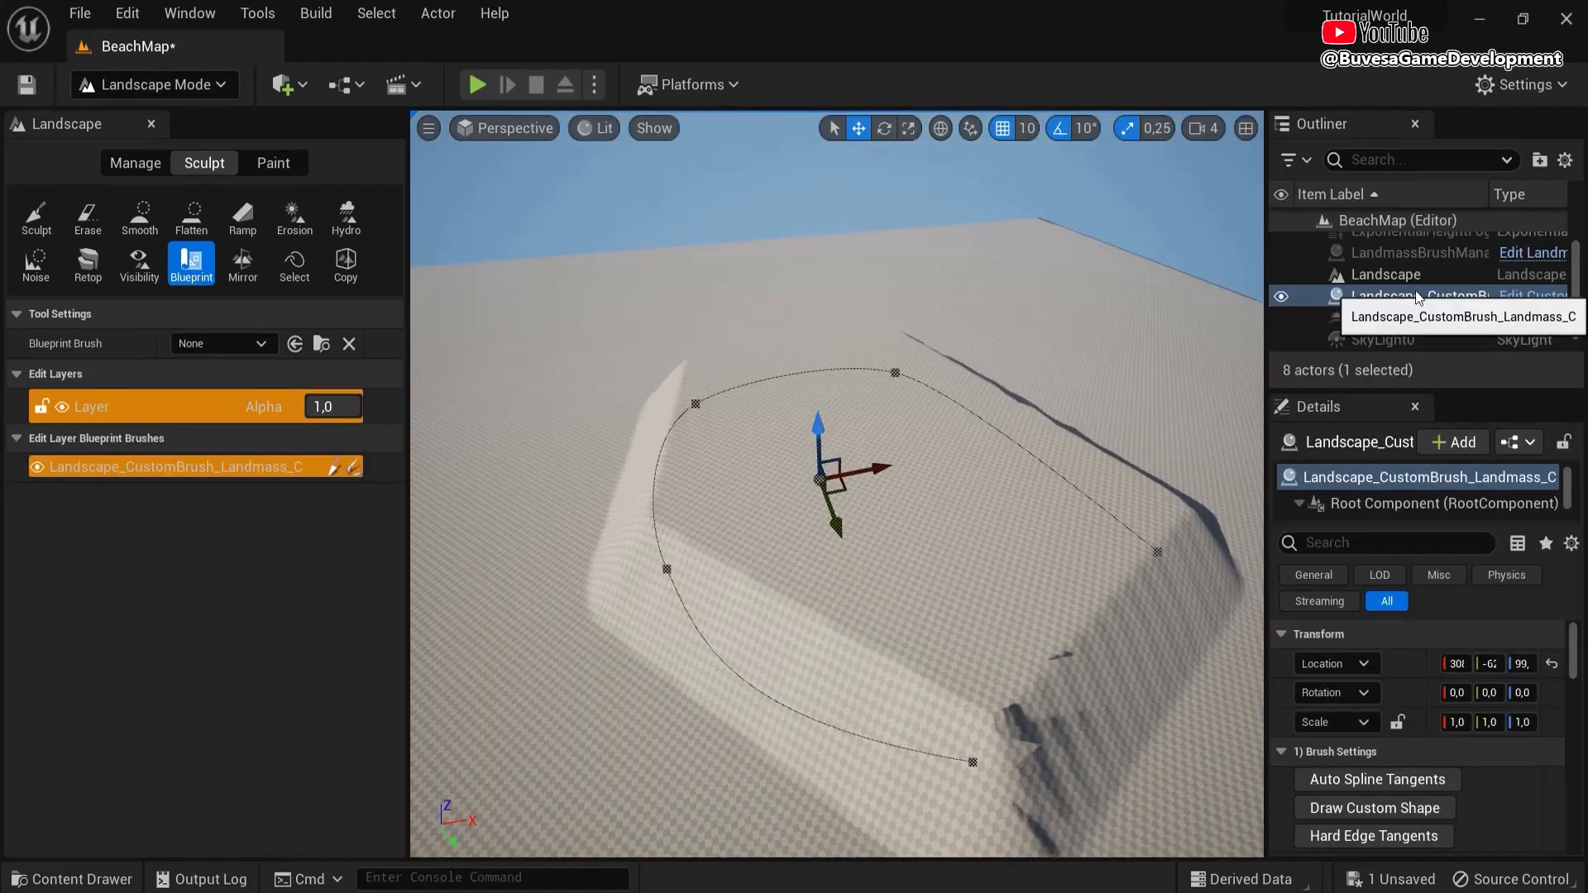
{"action": "right_click_drag", "start_coordinate": [1091, 445], "coordinate": [1118, 483]}
{"action": "key", "text": "s"}
{"action": "left_click", "coordinate": [1206, 133]}
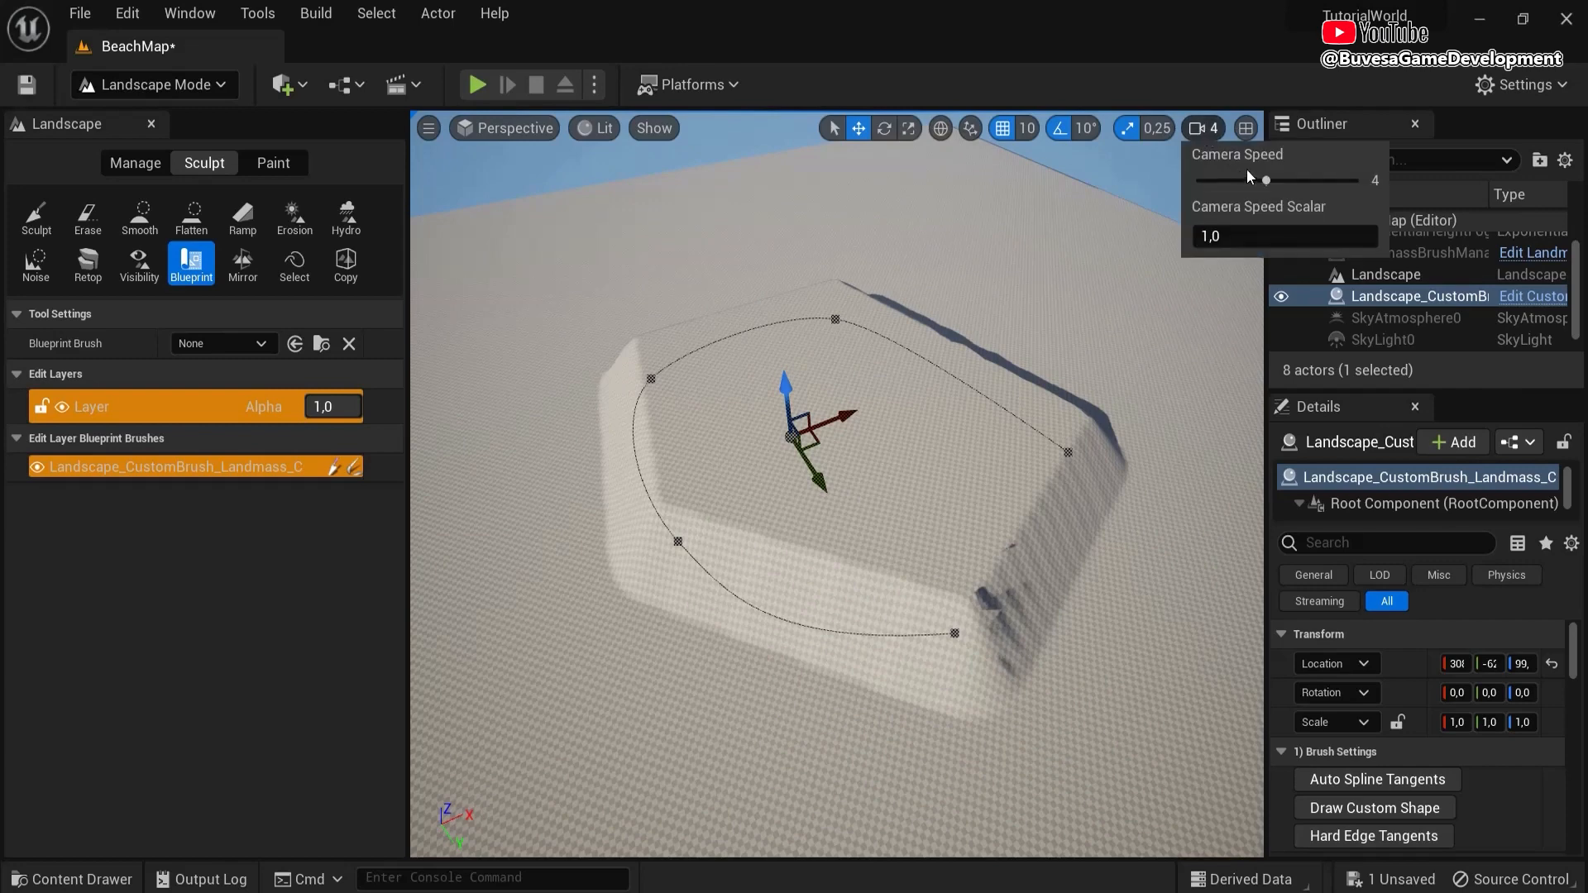
{"action": "scroll", "coordinate": [971, 563], "scroll_direction": "down", "scroll_amount": 8}
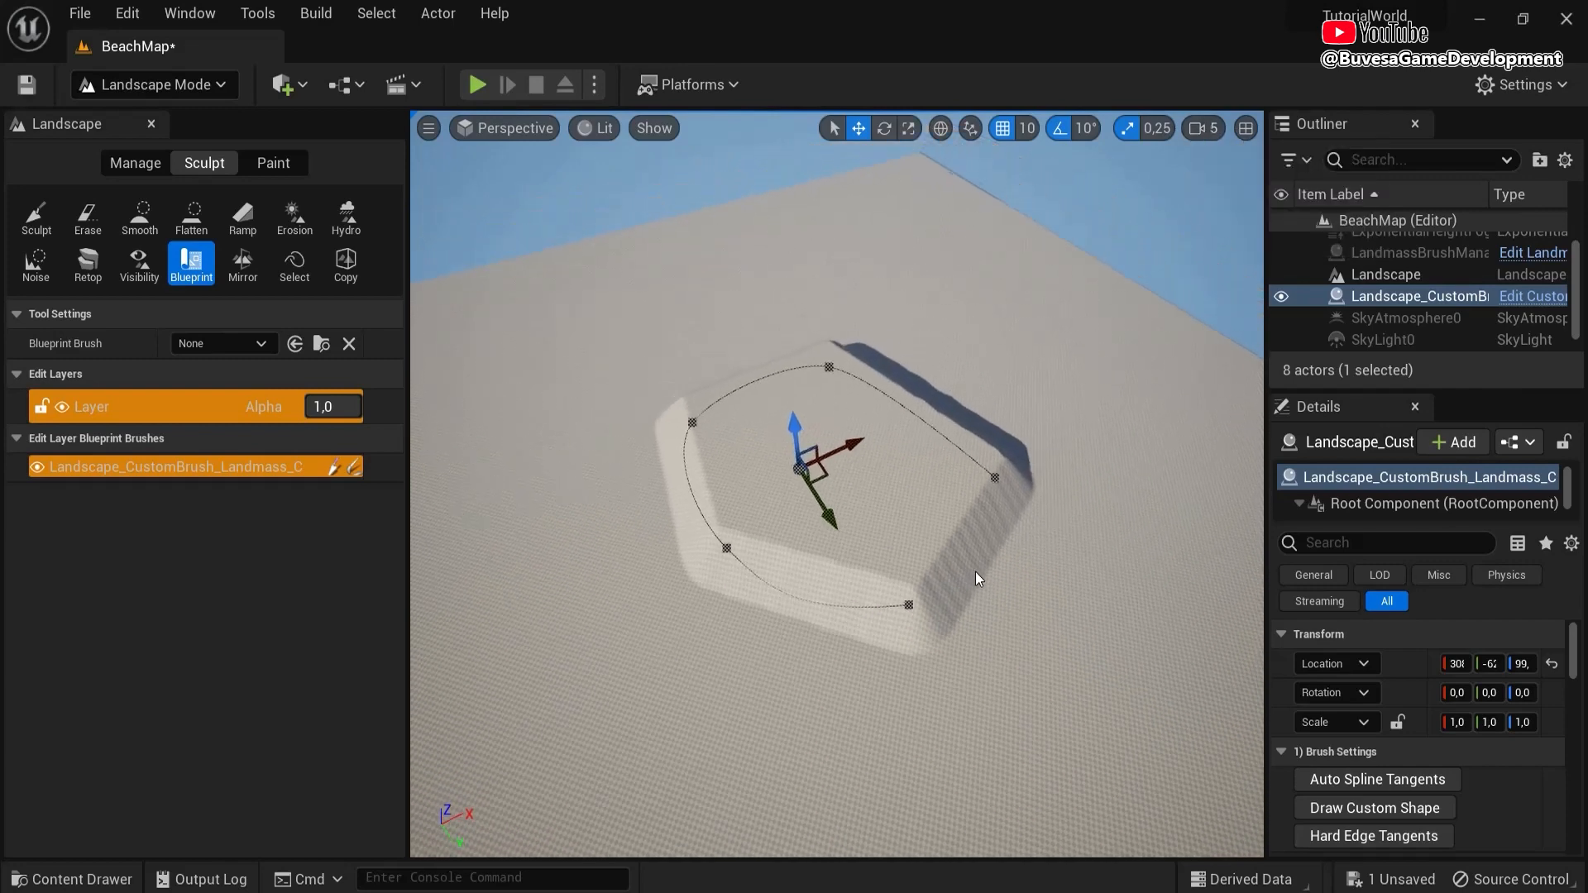
- Move three spline points of the raised plateau outward toward the landscape edges to enlarge it
{"action": "right_click_drag", "start_coordinate": [917, 588], "coordinate": [786, 589]}
{"action": "left_click", "coordinate": [910, 581]}
{"action": "right_click_drag", "start_coordinate": [933, 593], "coordinate": [739, 611]}
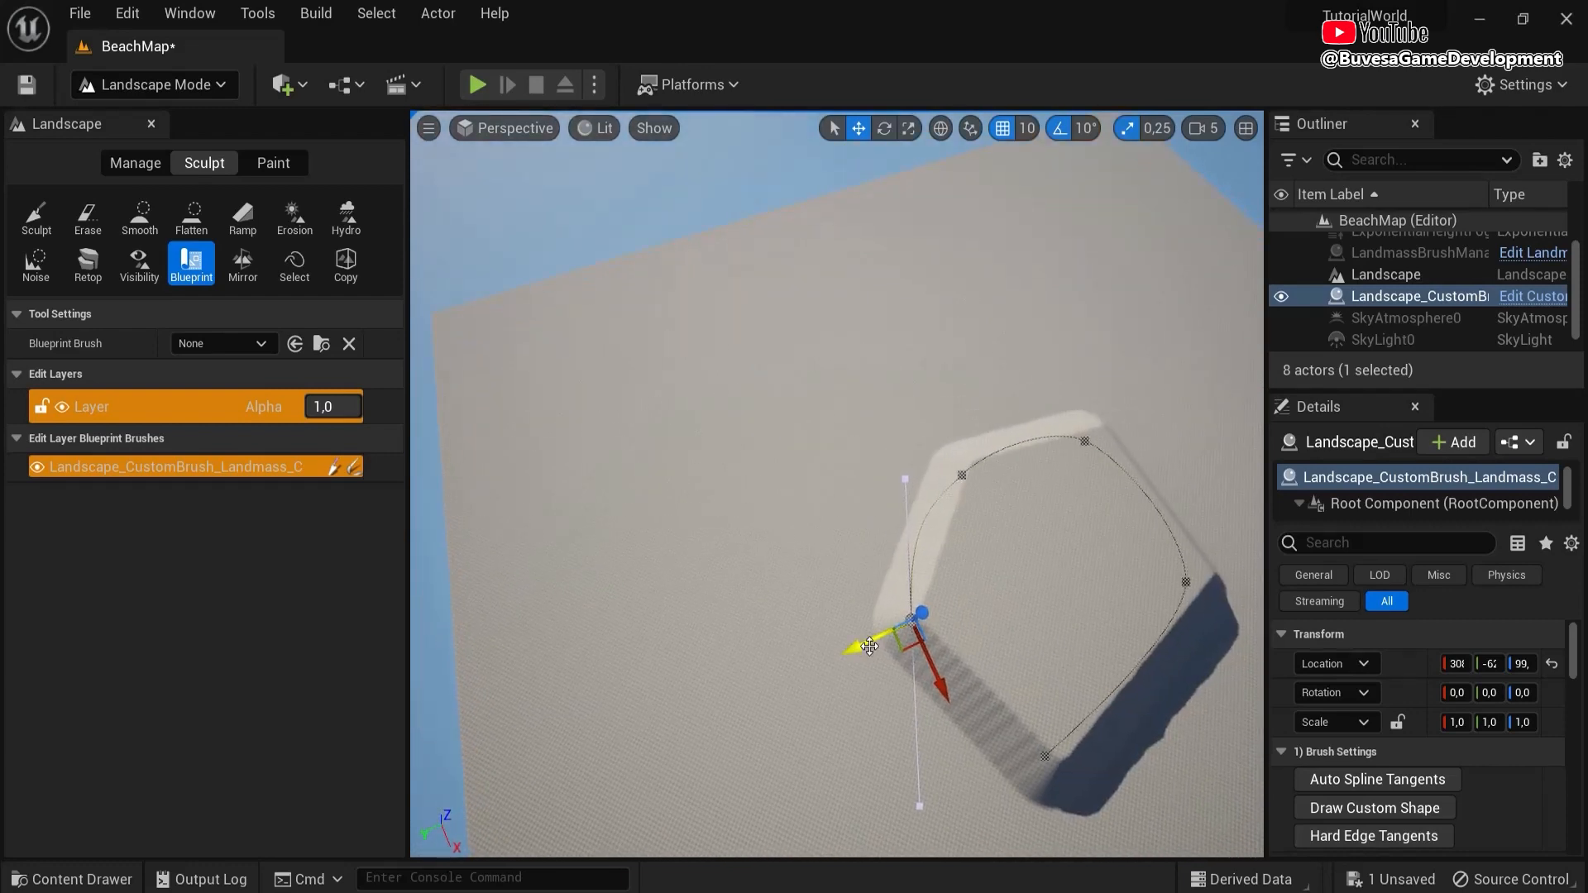
{"action": "left_click_drag", "start_coordinate": [860, 646], "coordinate": [594, 723]}
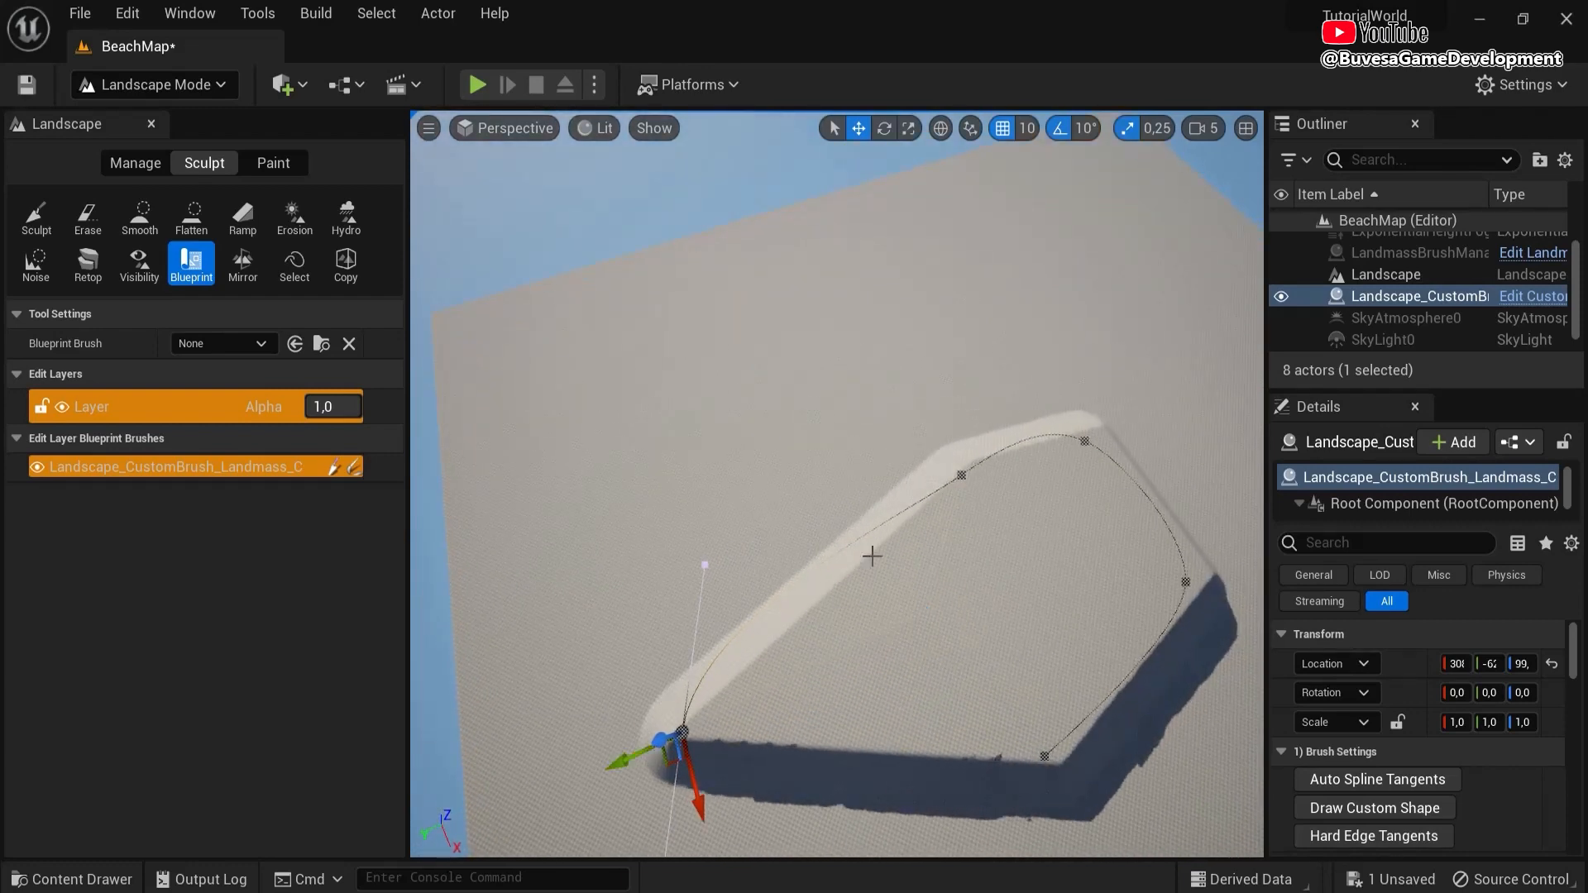
{"action": "left_click", "coordinate": [958, 478]}
{"action": "left_click_drag", "start_coordinate": [958, 493], "coordinate": [716, 383]}
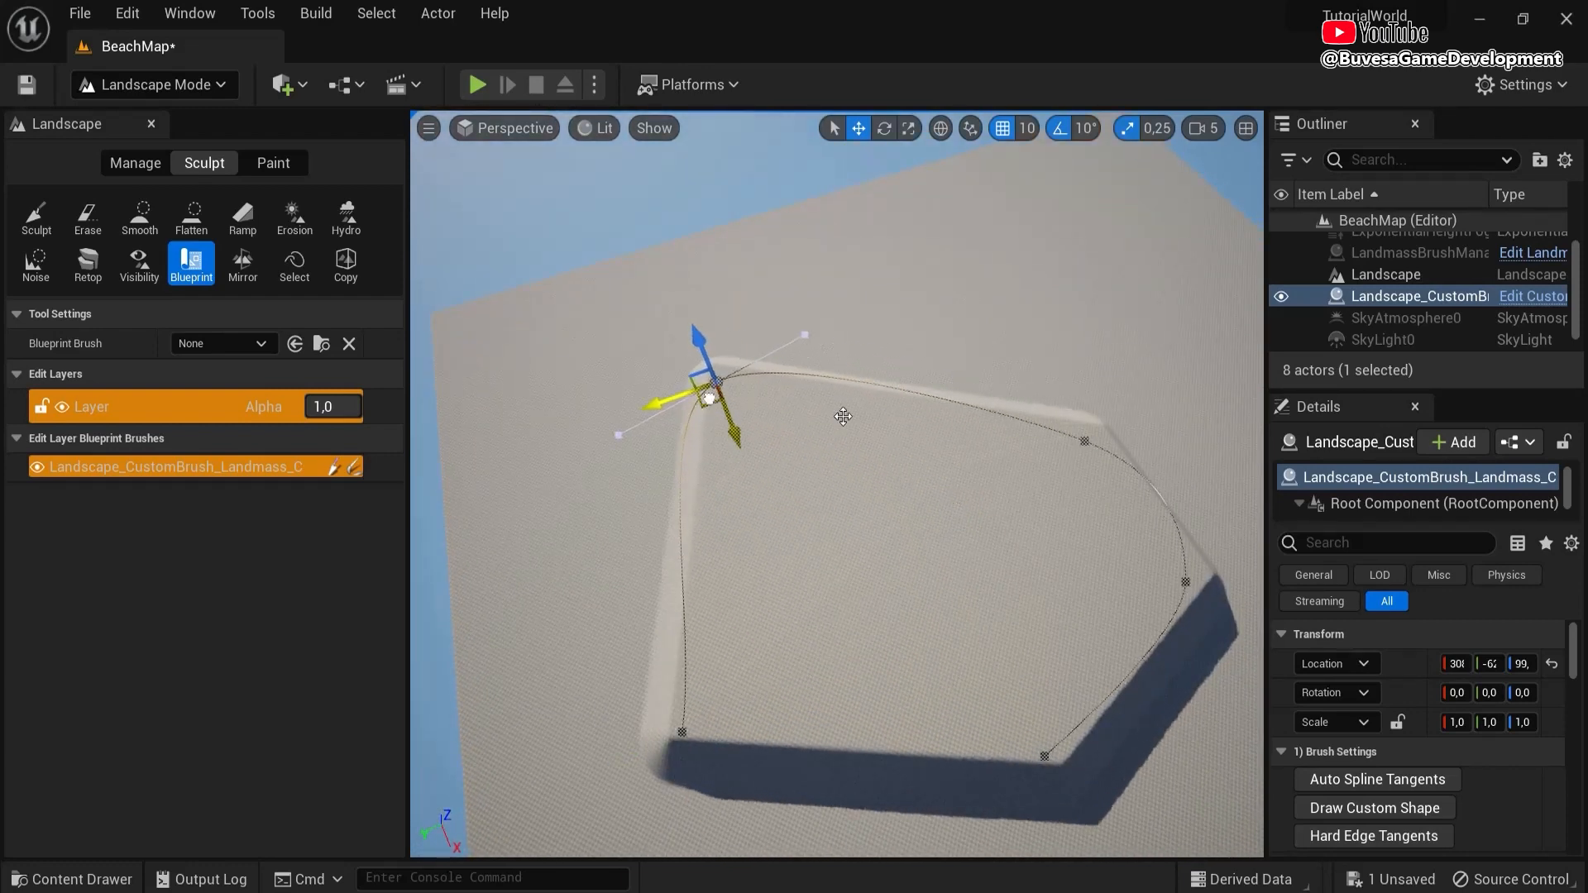
{"action": "left_click", "coordinate": [1085, 443]}
{"action": "left_click_drag", "start_coordinate": [1092, 467], "coordinate": [1114, 304]}
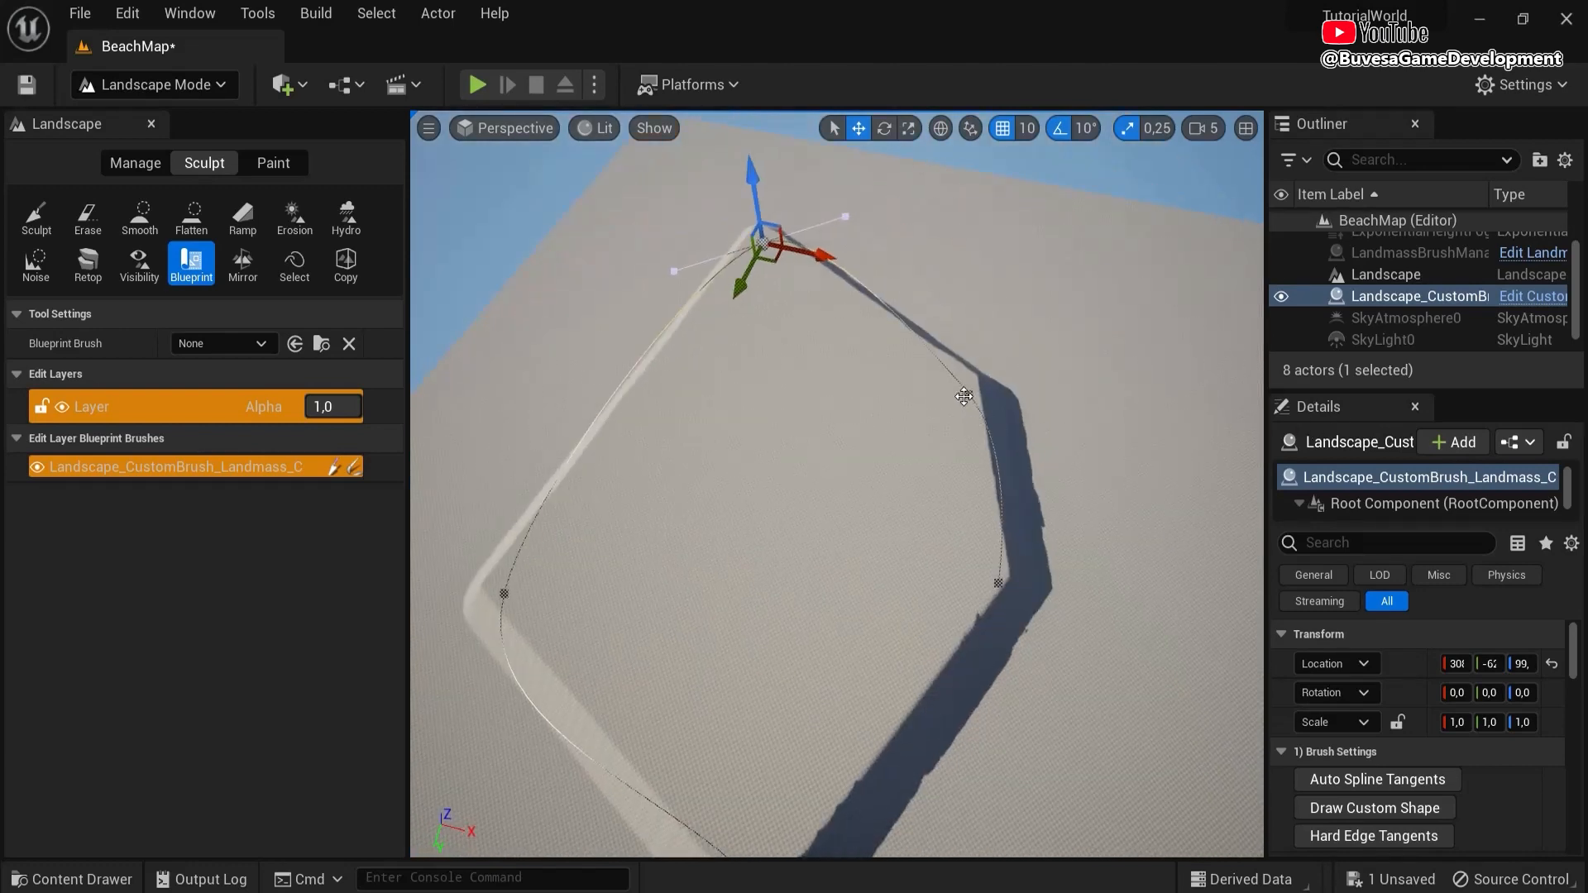
- Select the next spline point along the plateau's edge and pull the outline outward toward the landscape border
{"action": "left_click", "coordinate": [964, 396]}
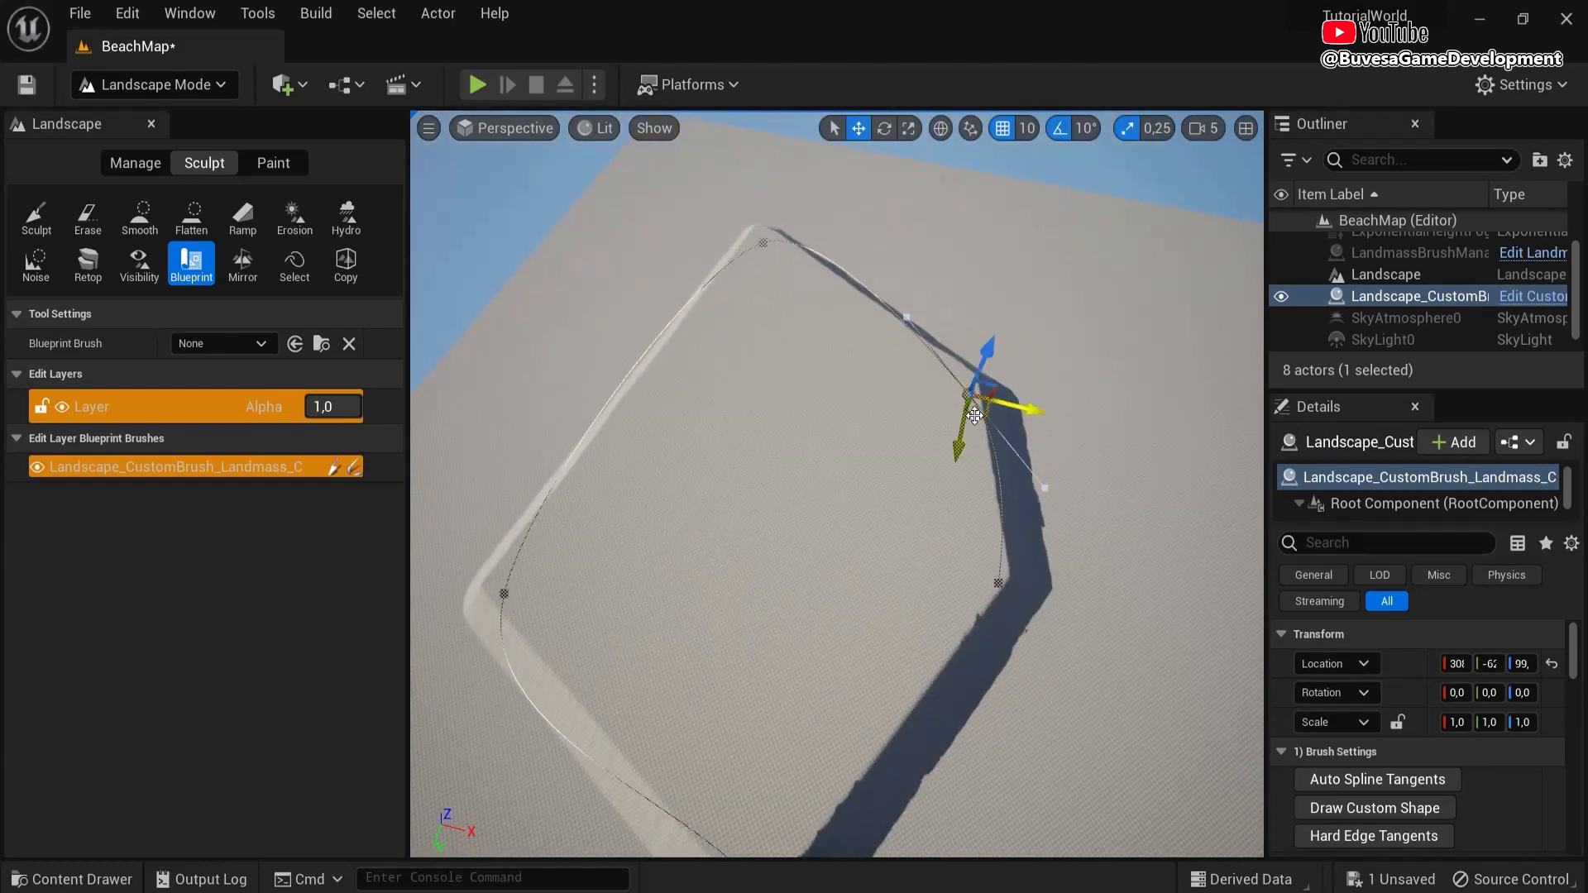
{"action": "left_click_drag", "start_coordinate": [974, 415], "coordinate": [1158, 380]}
{"action": "right_click_drag", "start_coordinate": [1157, 380], "coordinate": [1295, 608]}
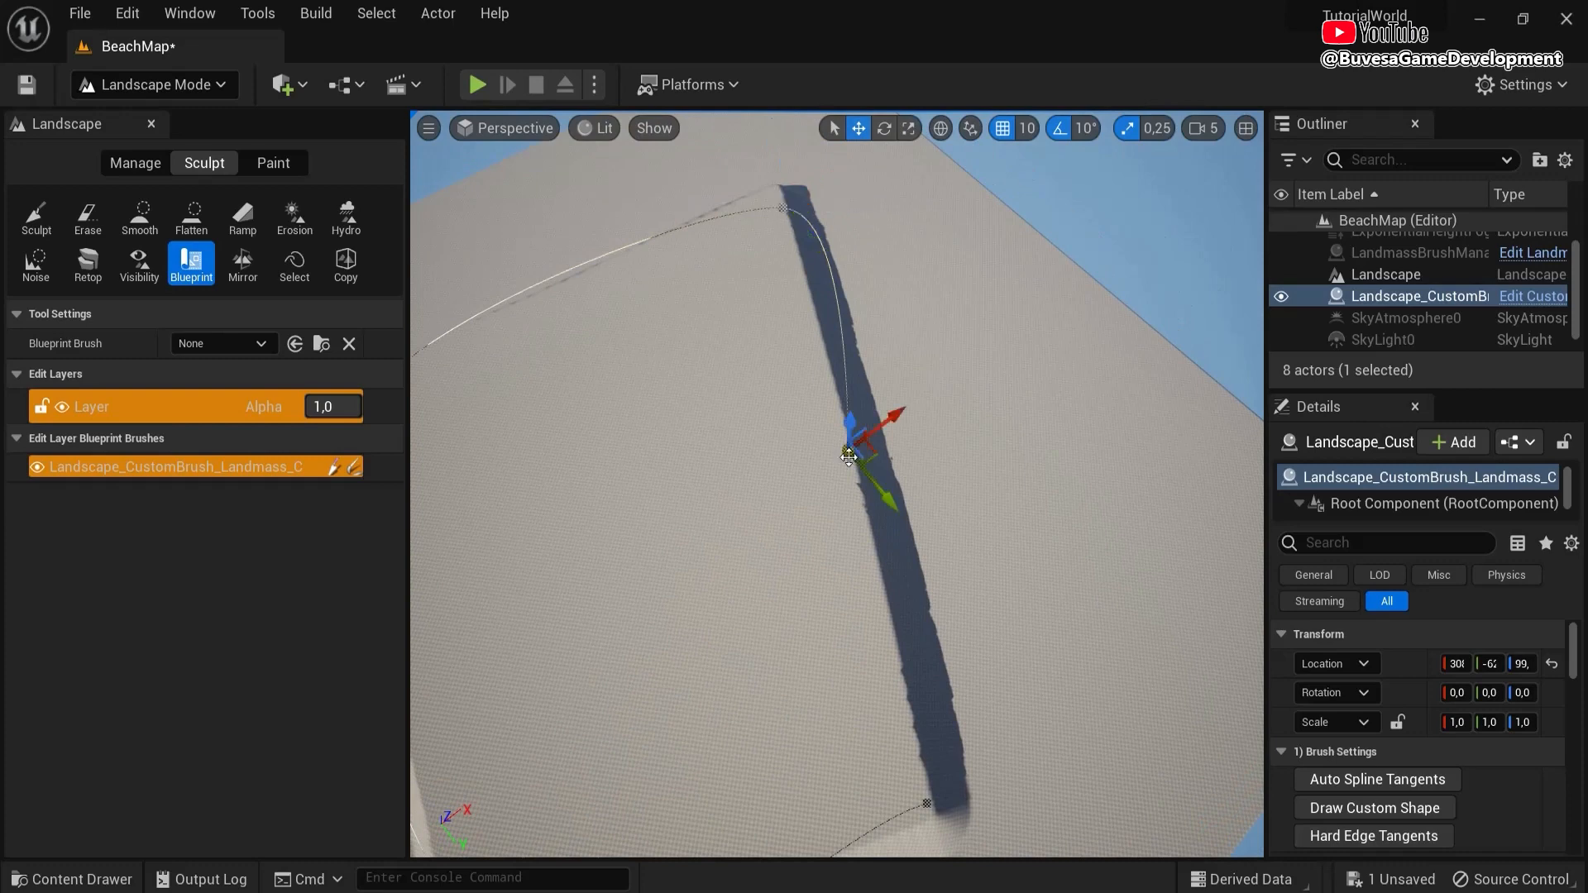
{"action": "left_click_drag", "start_coordinate": [870, 452], "coordinate": [1047, 516]}
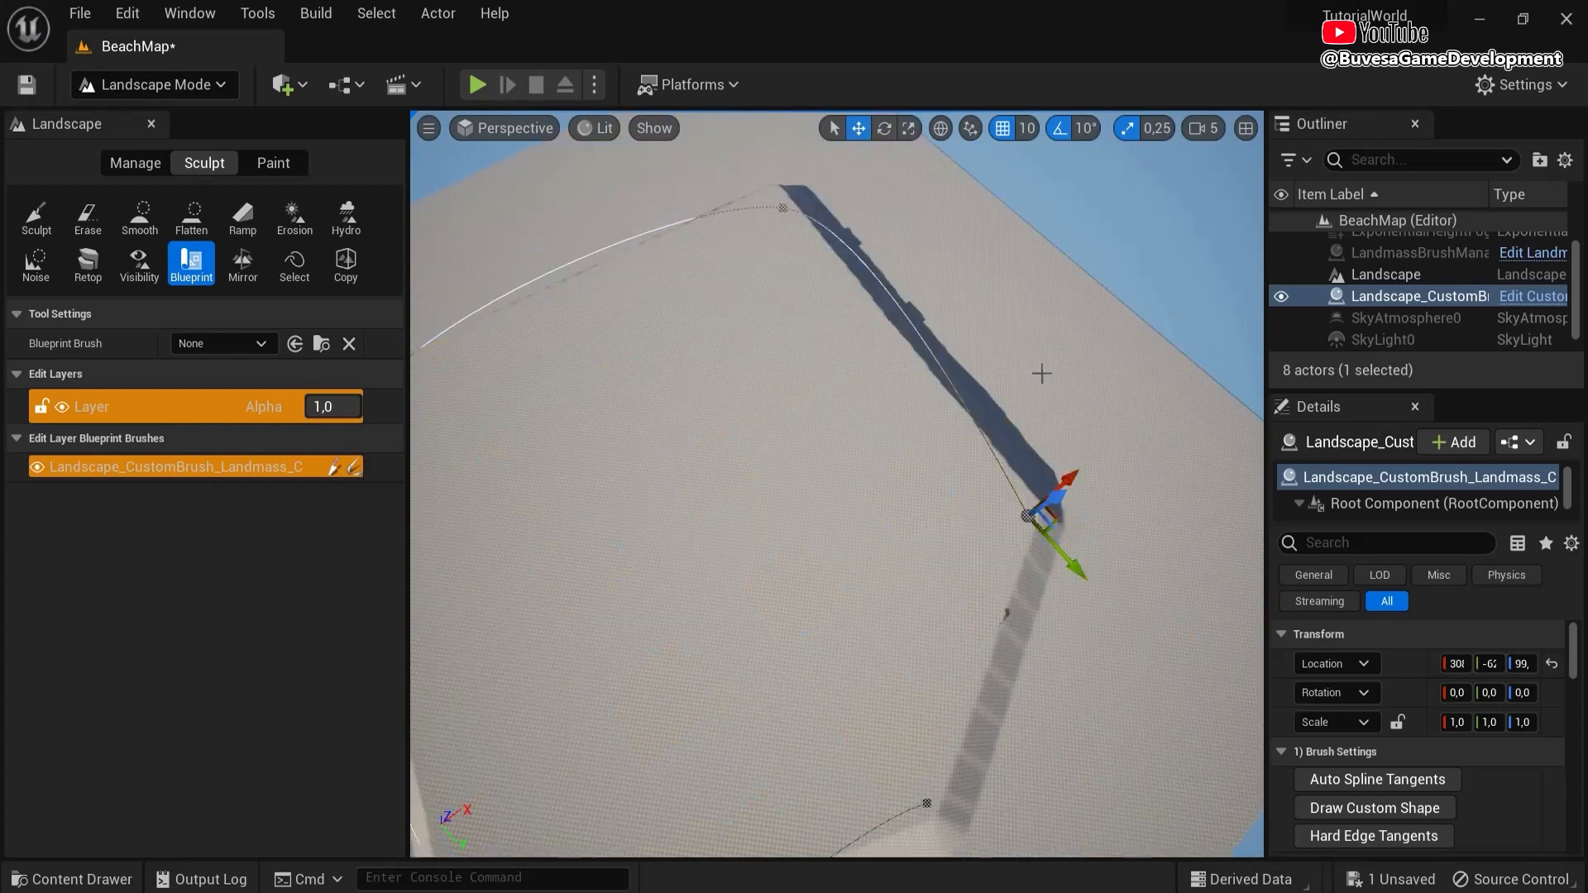
{"action": "right_click_drag", "start_coordinate": [948, 386], "coordinate": [1040, 318]}
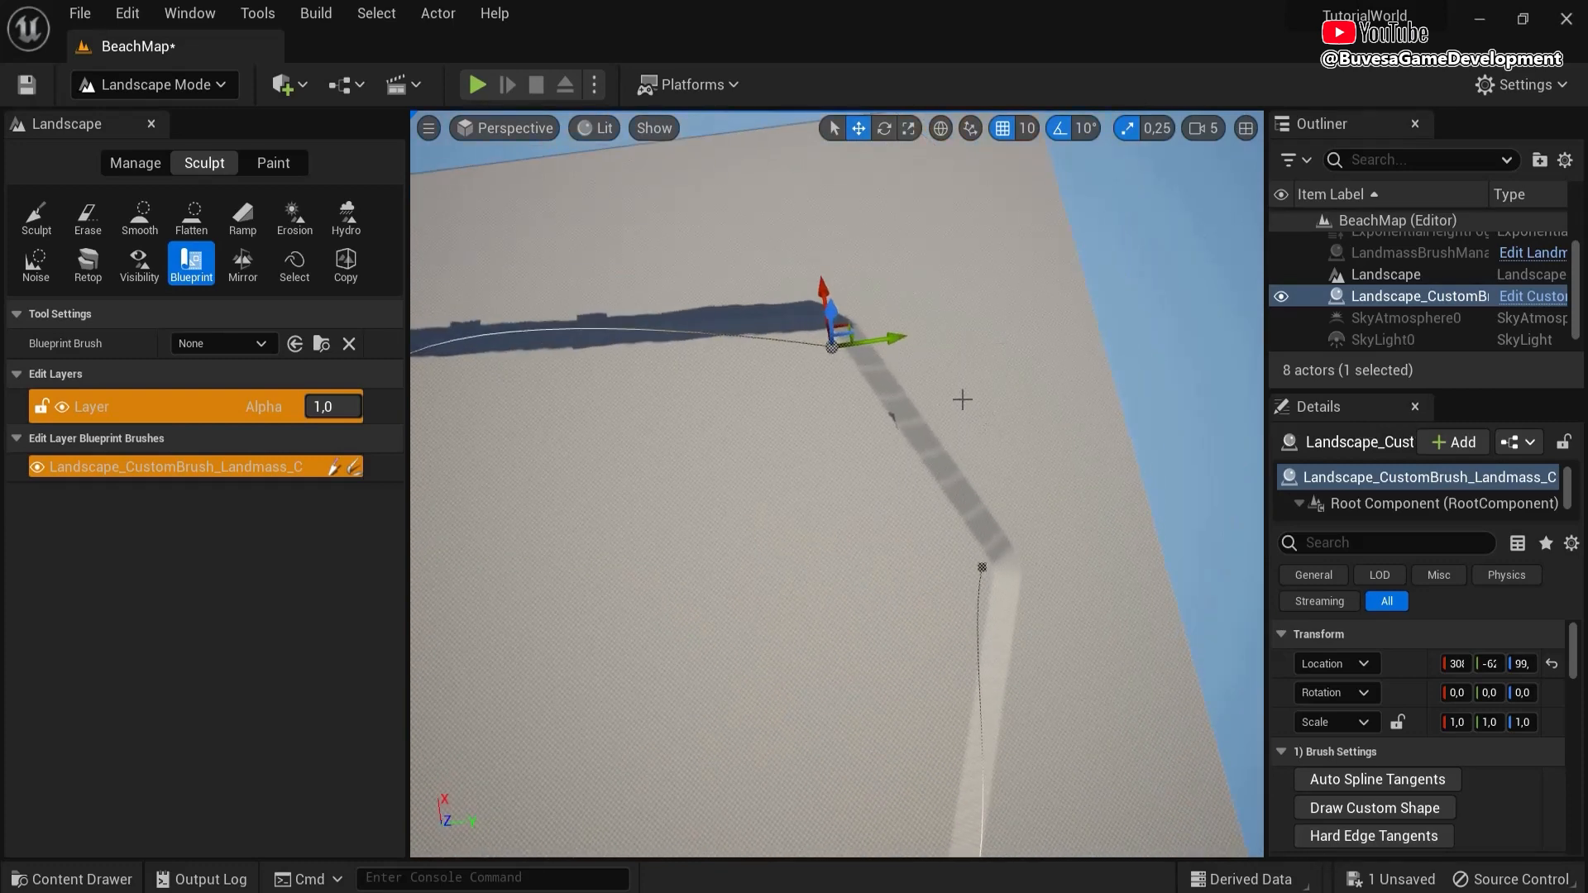
{"action": "right_click_drag", "start_coordinate": [962, 400], "coordinate": [415, 344]}
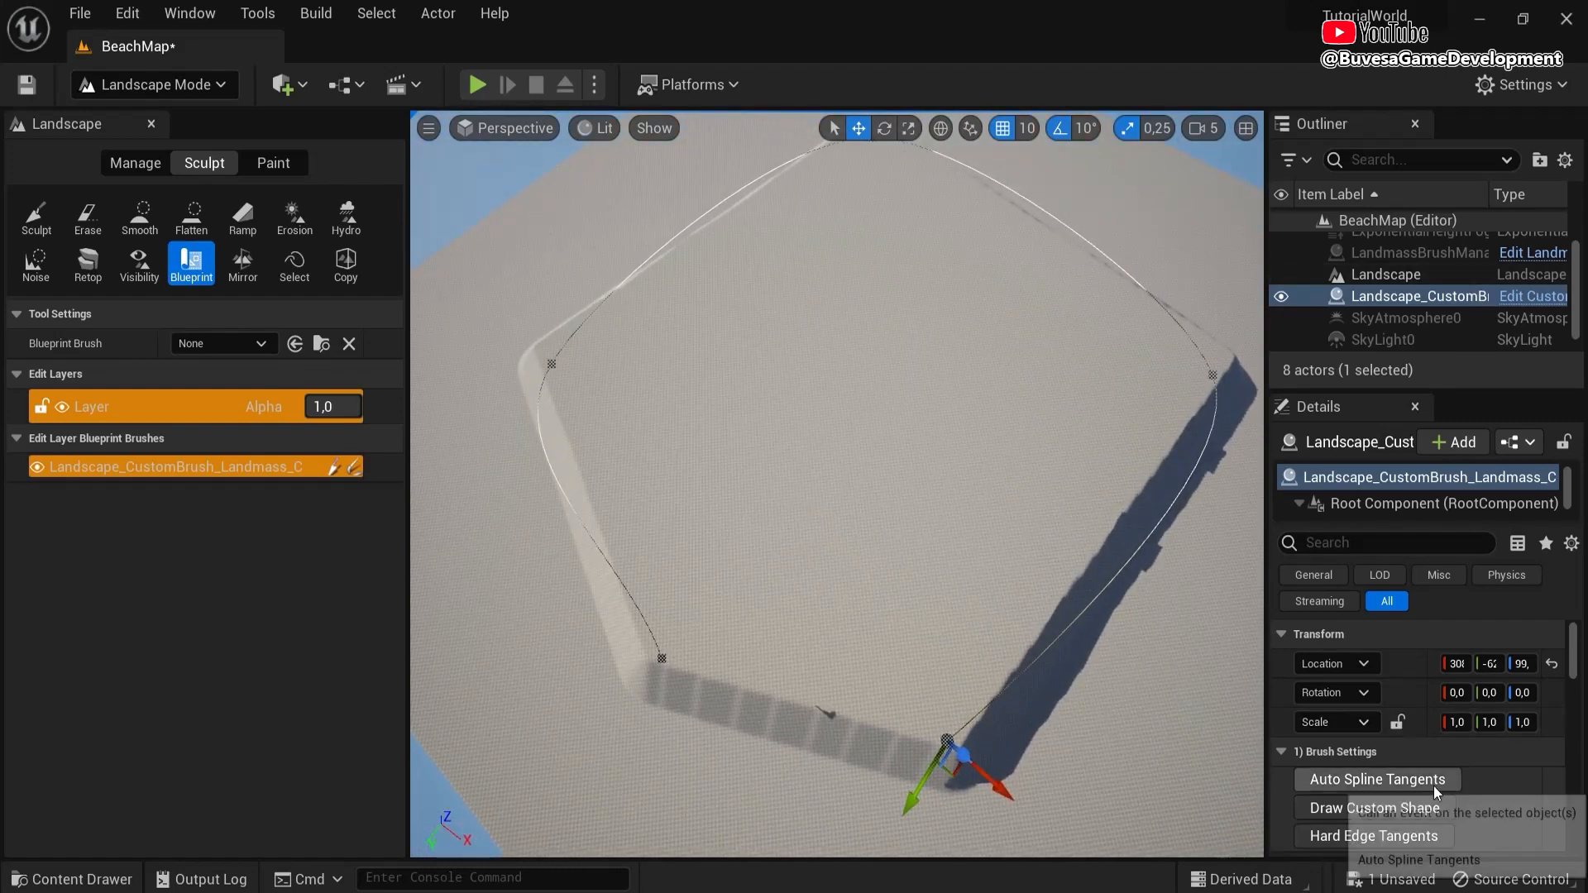
- Raise the viewport camera speed to 7 and inspect the slope at a corner of the plateau
{"action": "scroll", "coordinate": [1431, 773], "scroll_direction": "down", "scroll_amount": 10}
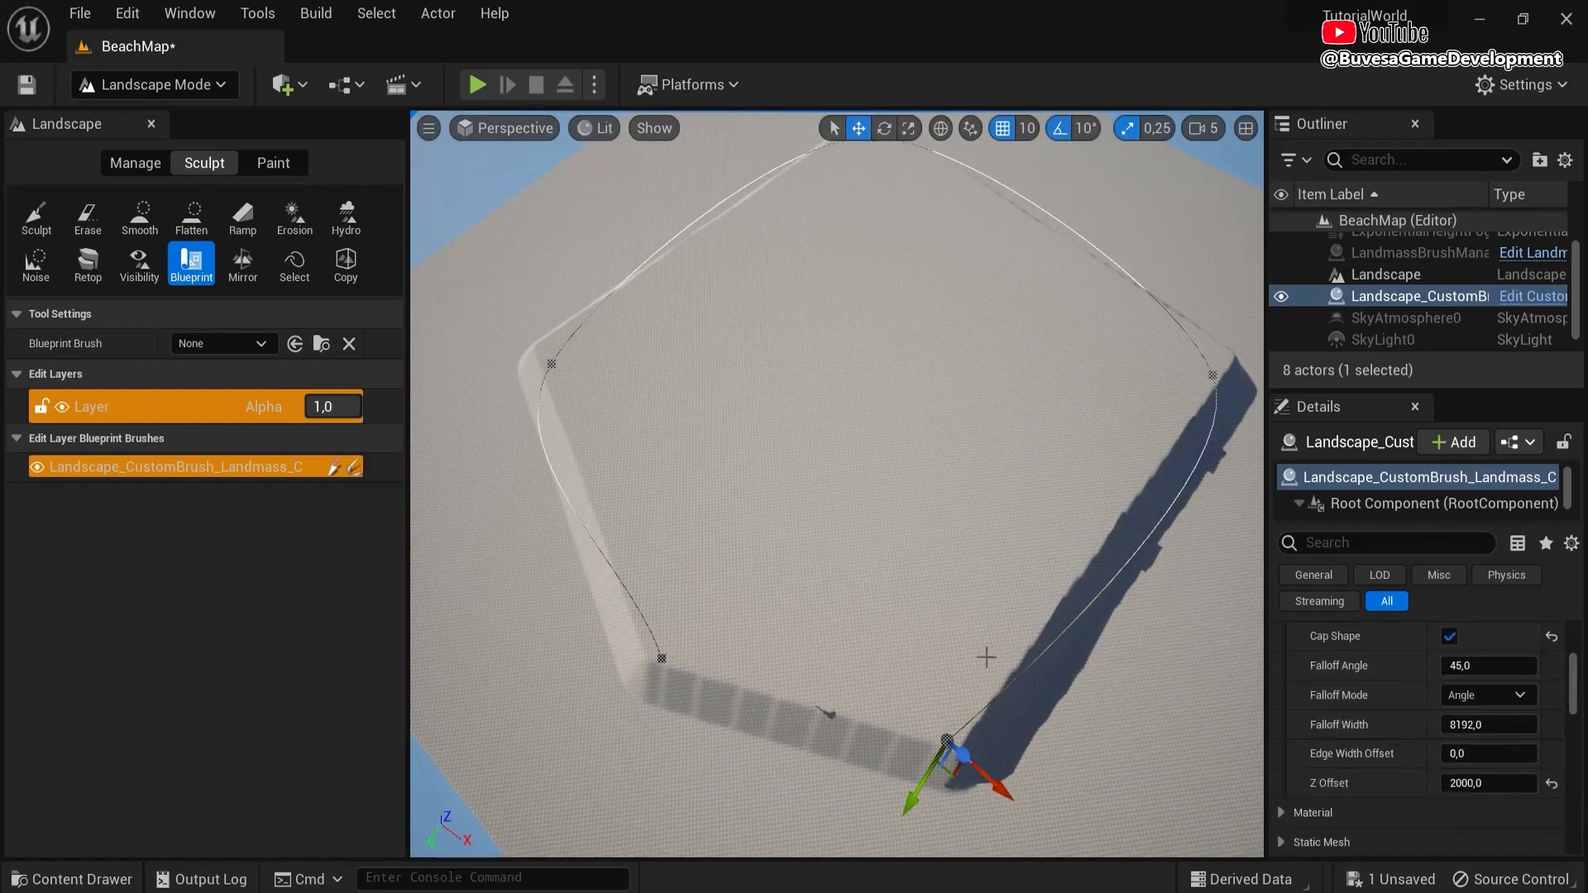
{"action": "right_click_drag", "start_coordinate": [986, 657], "coordinate": [1060, 620]}
{"action": "left_click", "coordinate": [1212, 134]}
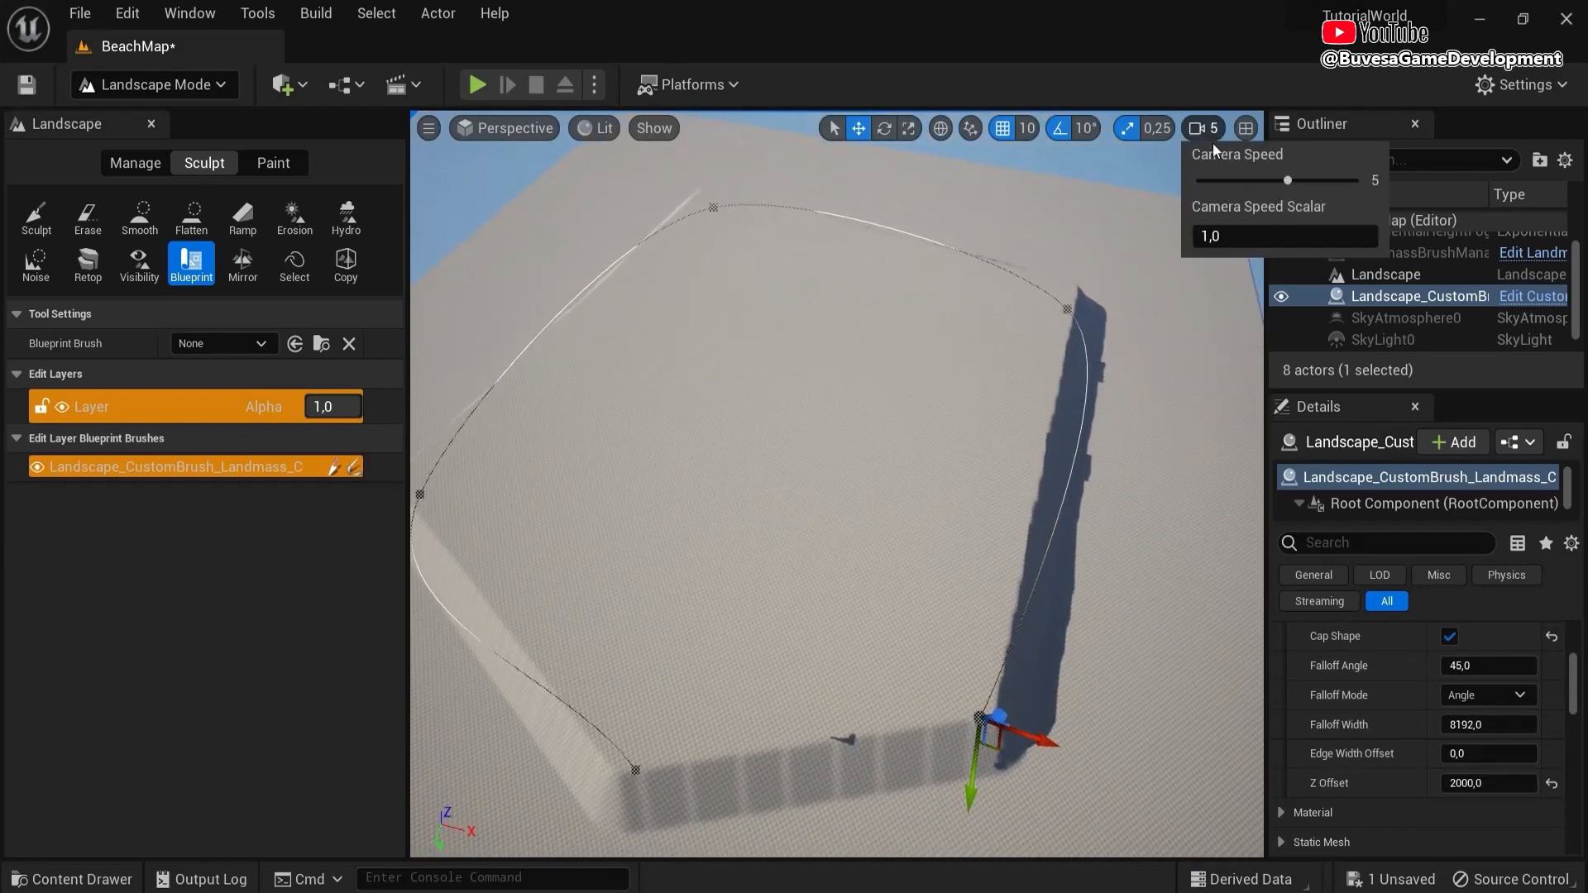
{"action": "key", "text": "w"}
{"action": "right_click_drag", "start_coordinate": [1053, 348], "coordinate": [834, 263]}
{"action": "key", "text": "s"}
{"action": "key", "text": "w"}
{"action": "key", "text": "s"}
{"action": "key", "text": "a"}
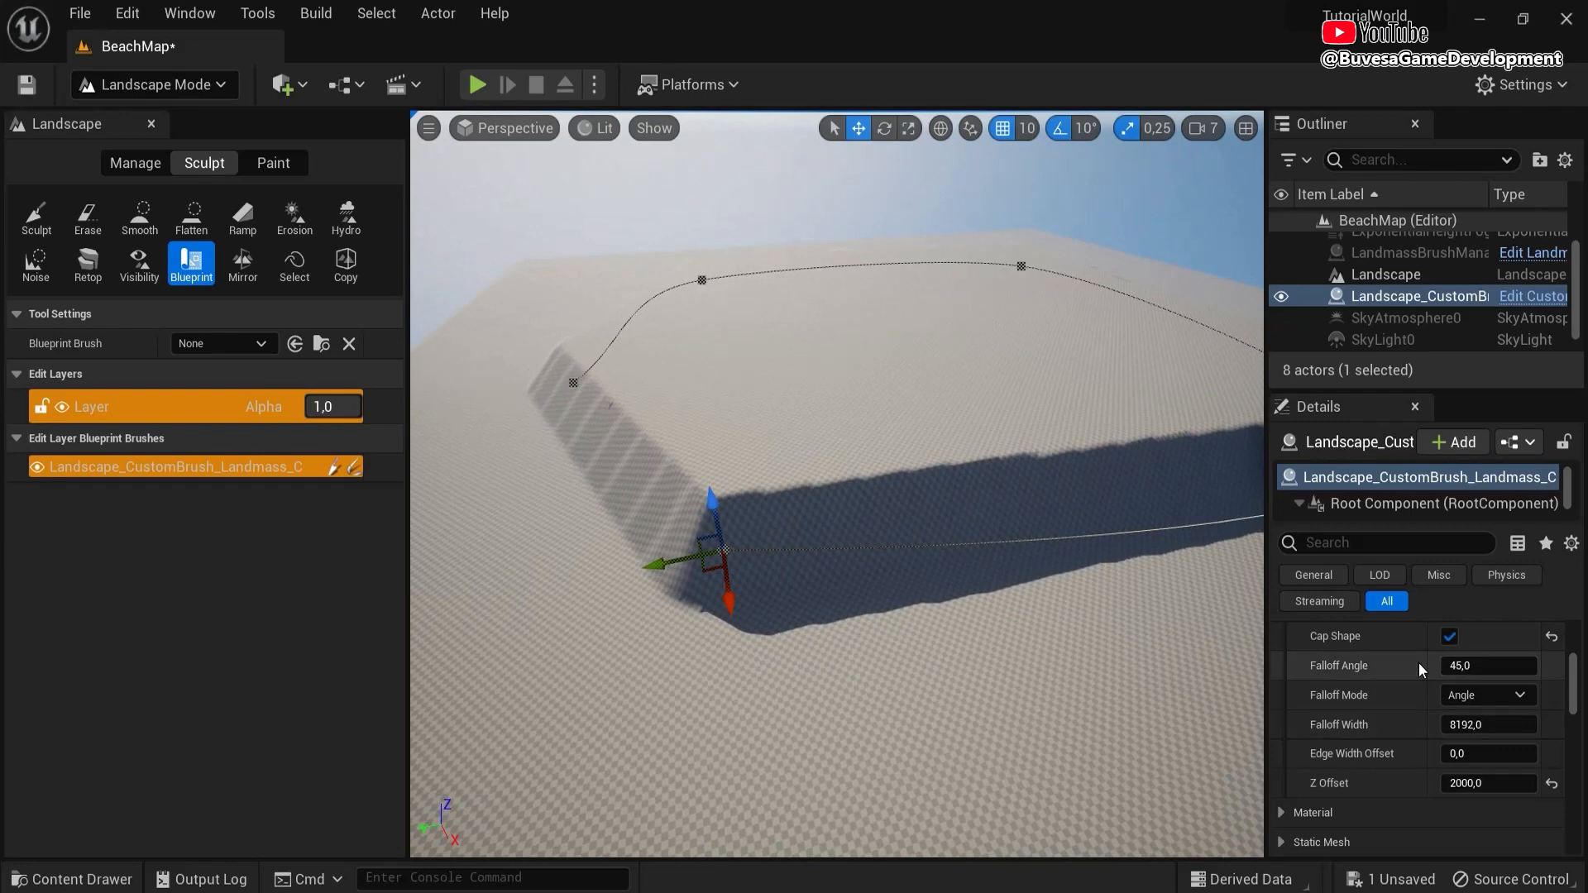
- Try a Falloff Angle of 60 on the Landmass brush, and set it to 35 for a gentler slope
{"action": "key", "text": "Return"}
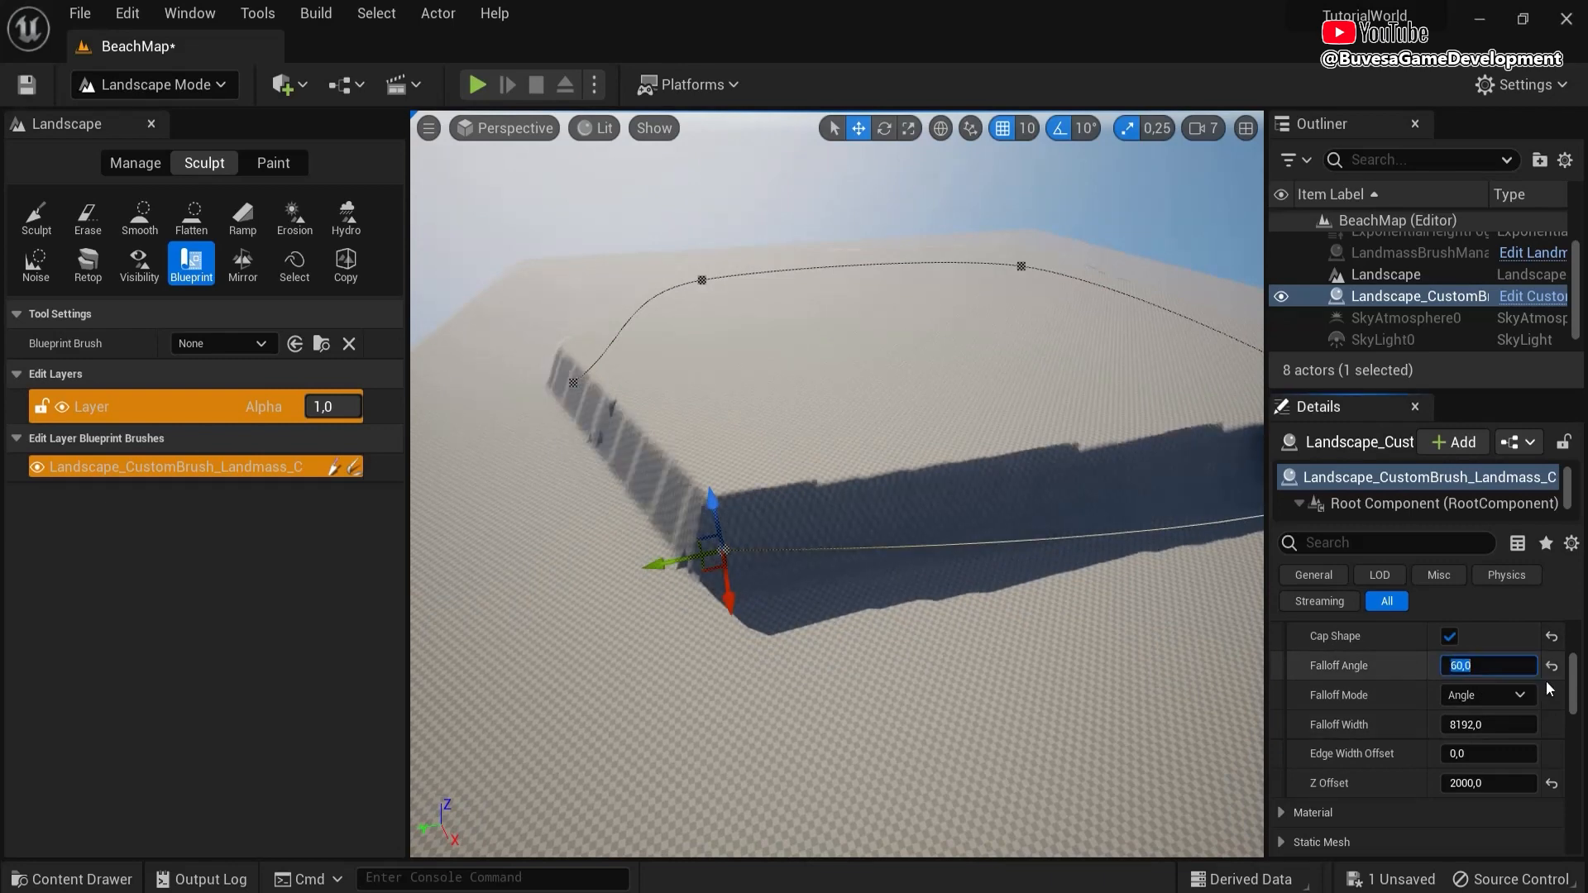
{"action": "right_click_drag", "start_coordinate": [789, 558], "coordinate": [786, 558]}
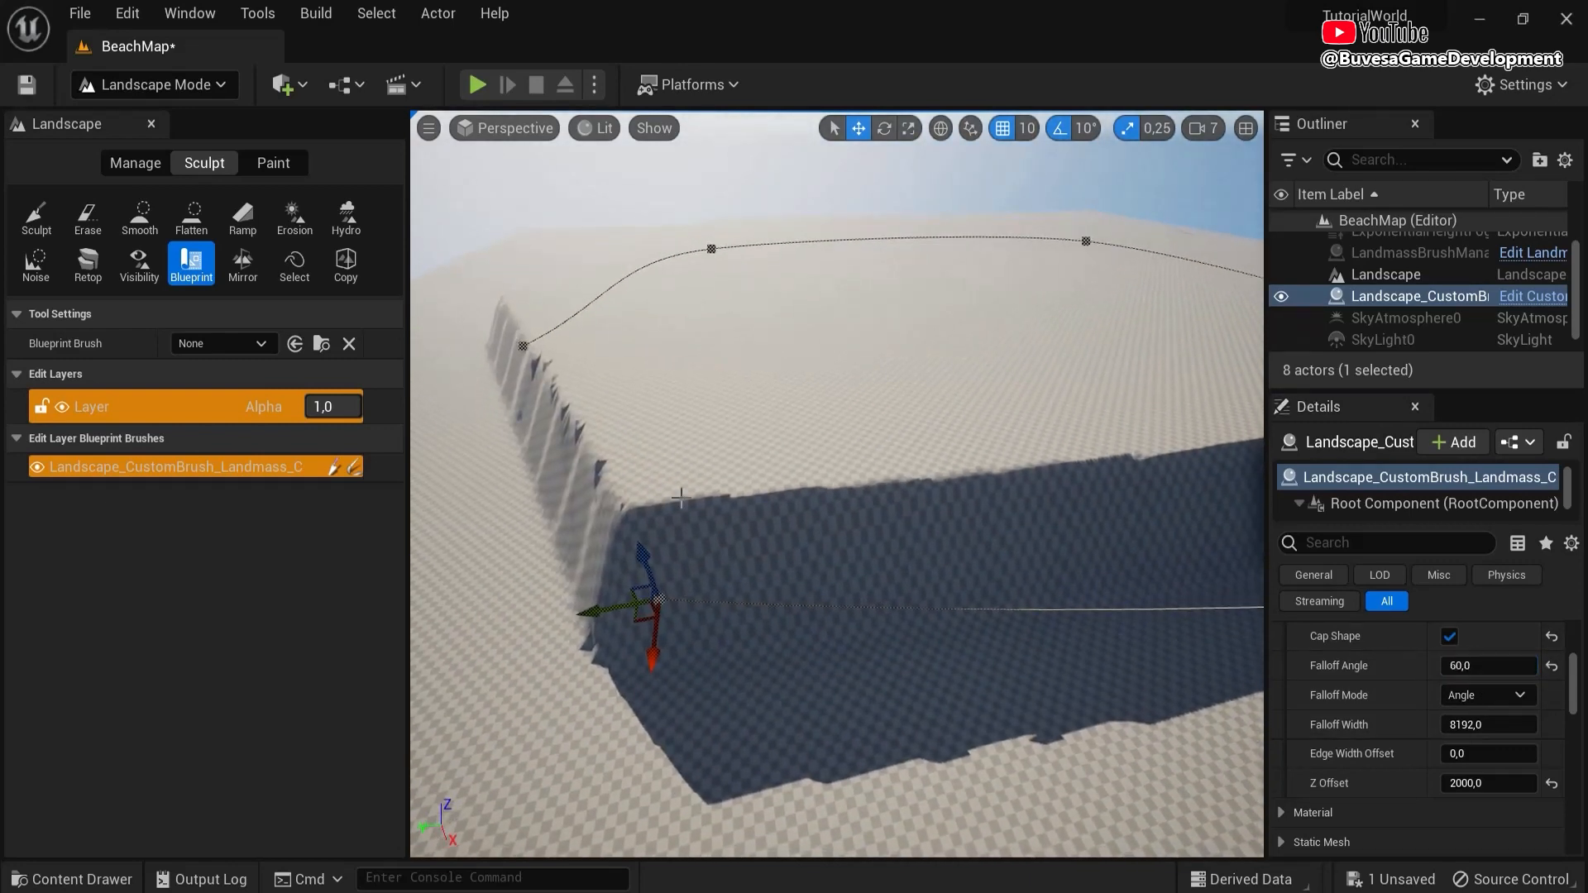
{"action": "left_click", "coordinate": [1485, 665]}
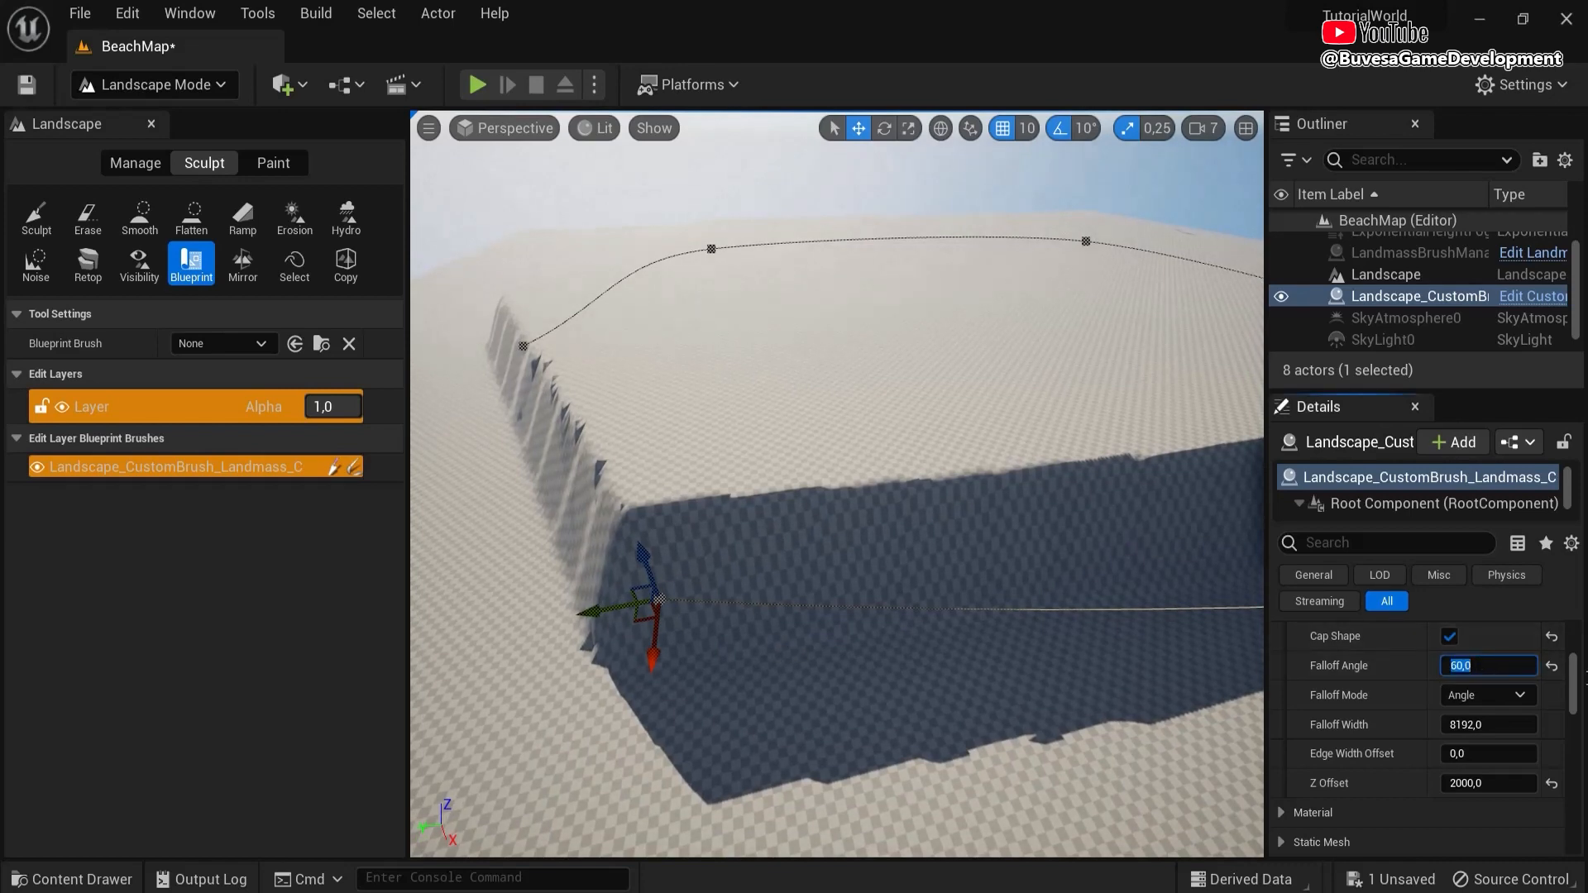
{"action": "type", "text": "35"}
{"action": "key", "text": "Return"}
{"action": "key", "text": "s"}
{"action": "key", "text": "a"}
{"action": "right_click_drag", "start_coordinate": [1066, 648], "coordinate": [1079, 528]}
{"action": "key", "text": "d"}
- Reduce the brush's Falloff Width to about 3003, and try a Z Offset of 3000 before restoring it to 2000
{"action": "left_click_drag", "start_coordinate": [1488, 725], "coordinate": [1514, 764]}
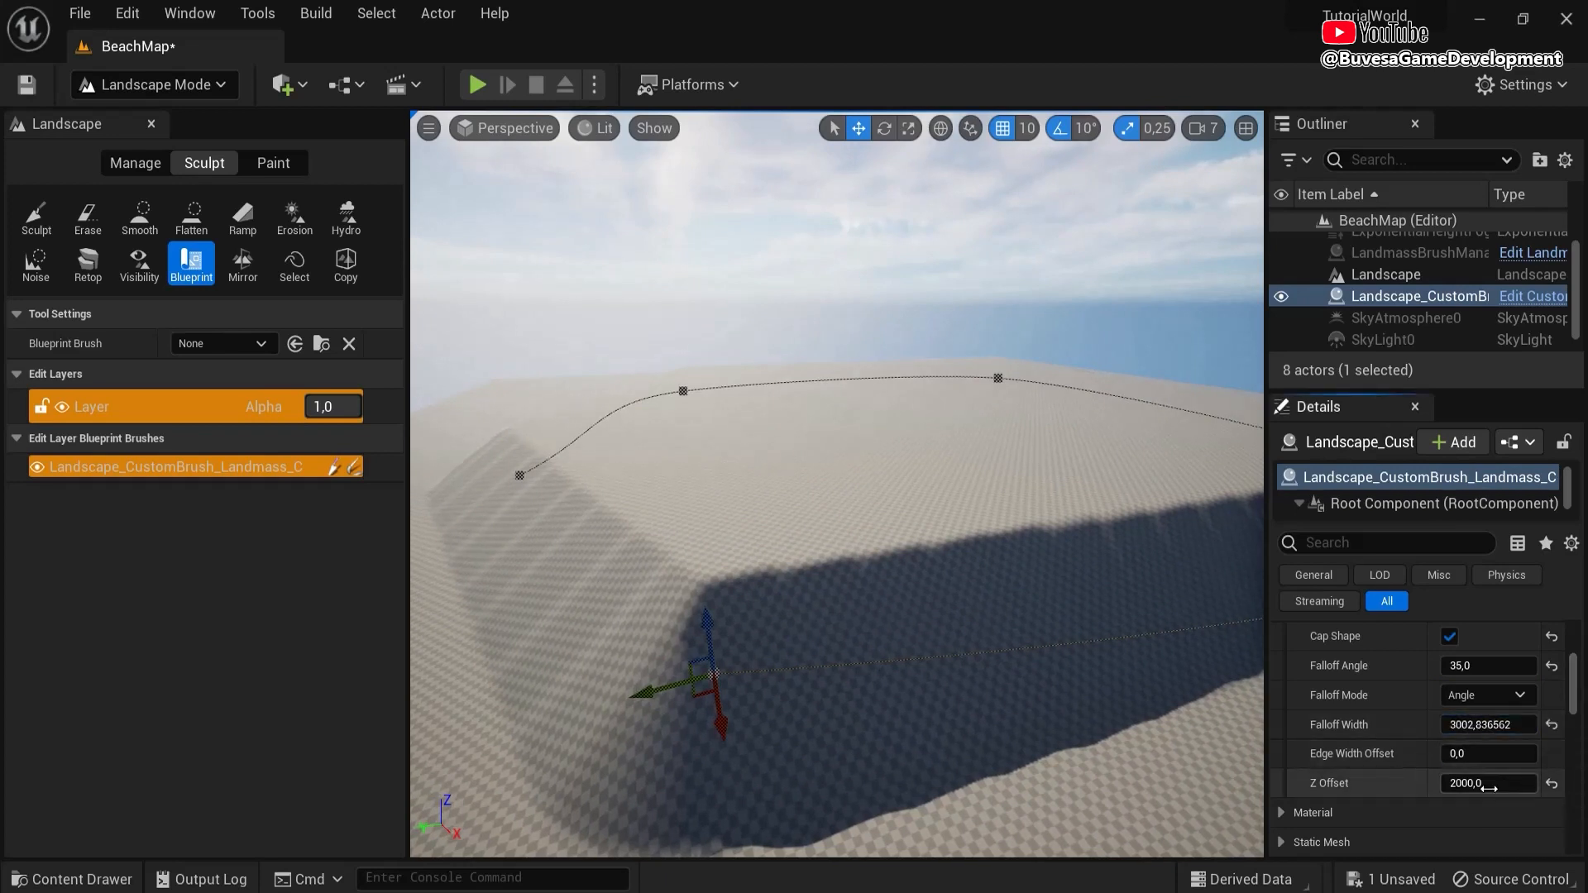
{"action": "key", "text": "Return"}
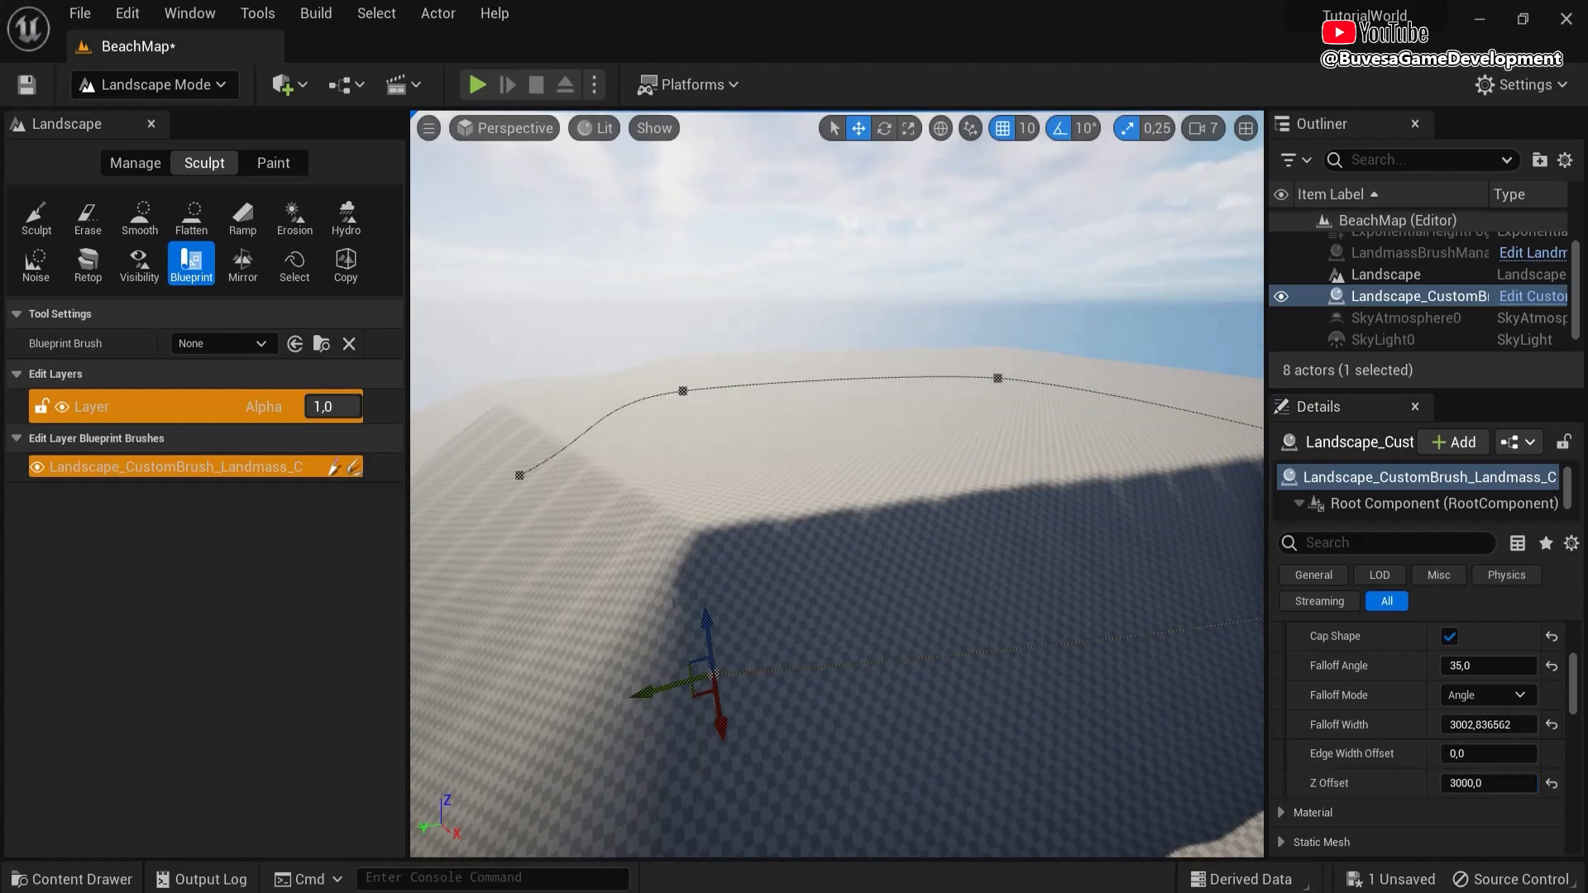
{"action": "right_click_drag", "start_coordinate": [1199, 571], "coordinate": [1405, 732]}
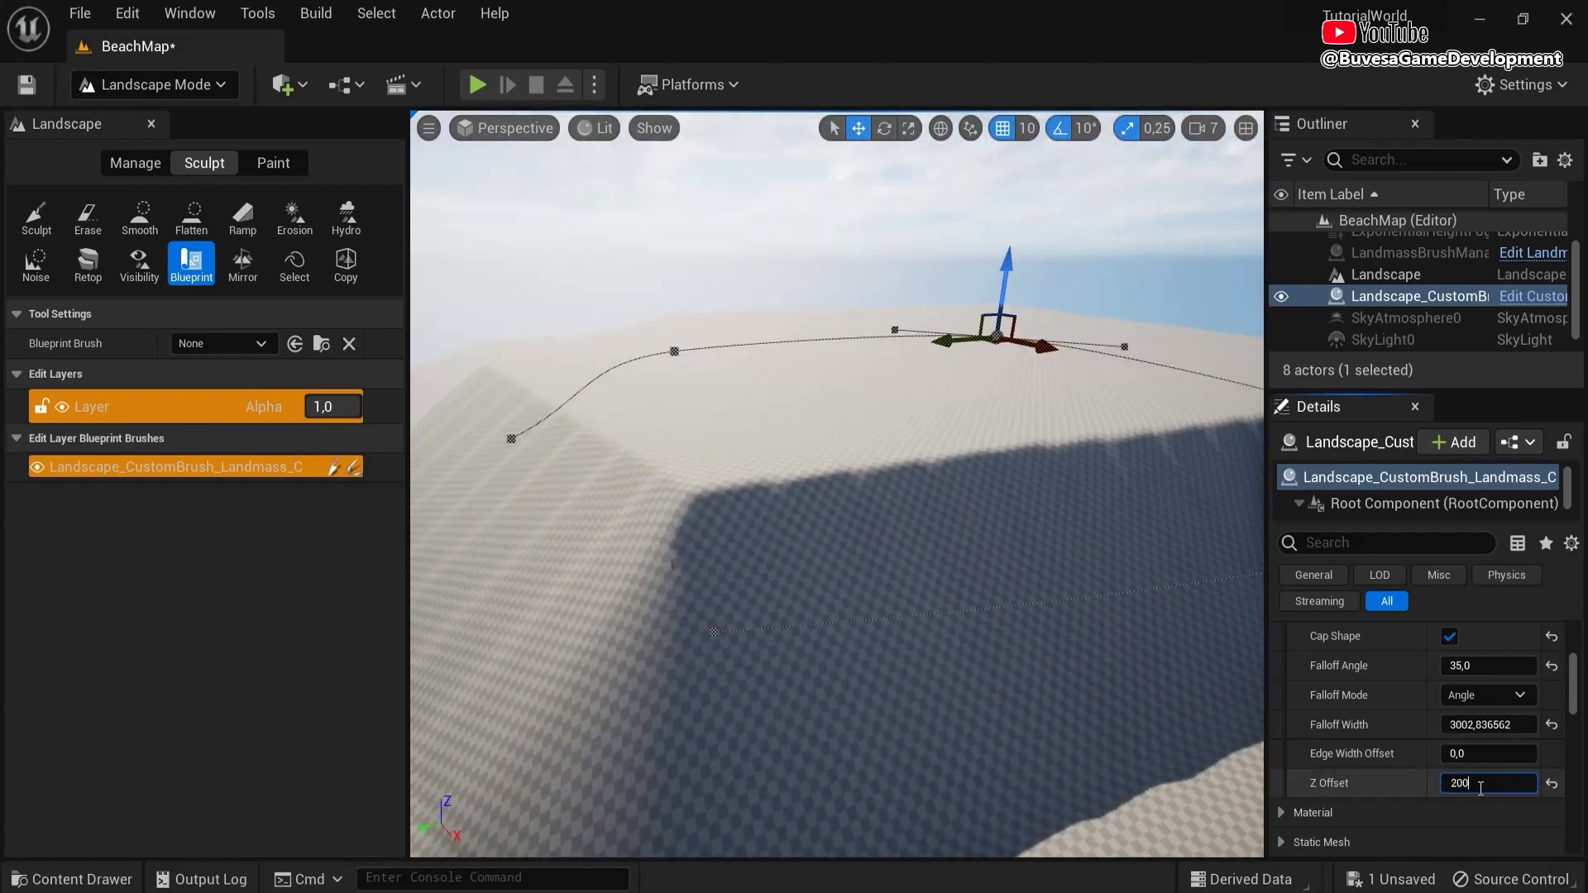
{"action": "type", "text": "00"}
{"action": "key", "text": "Return"}
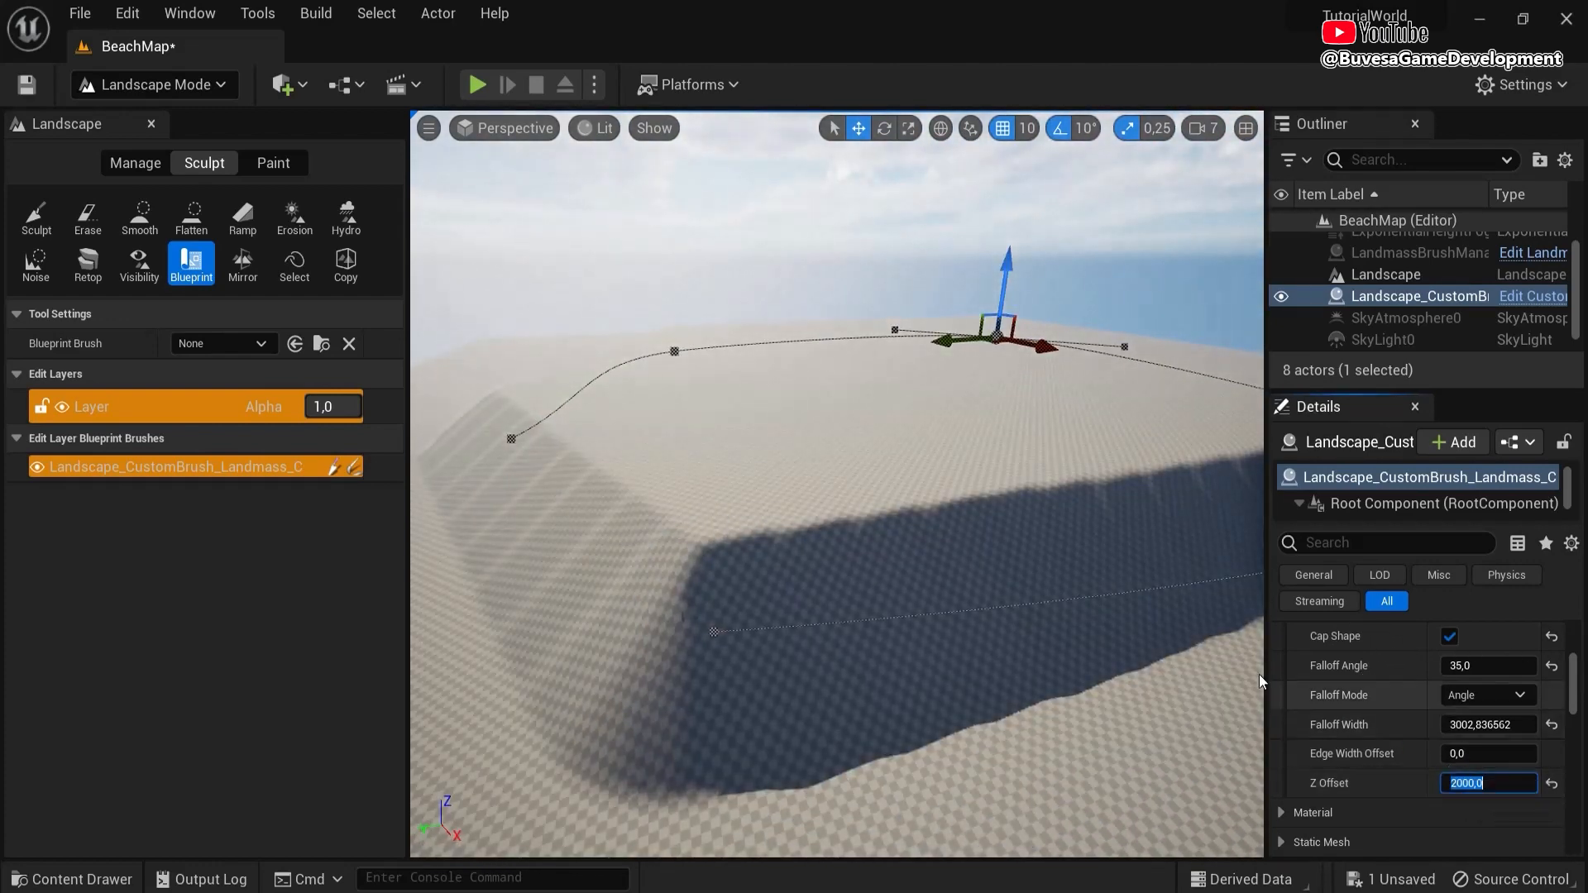
- Show the Blurring options in the Landmass brush's effects and set the Blur Size to 10
{"action": "left_click_drag", "start_coordinate": [1573, 703], "coordinate": [1573, 722]}
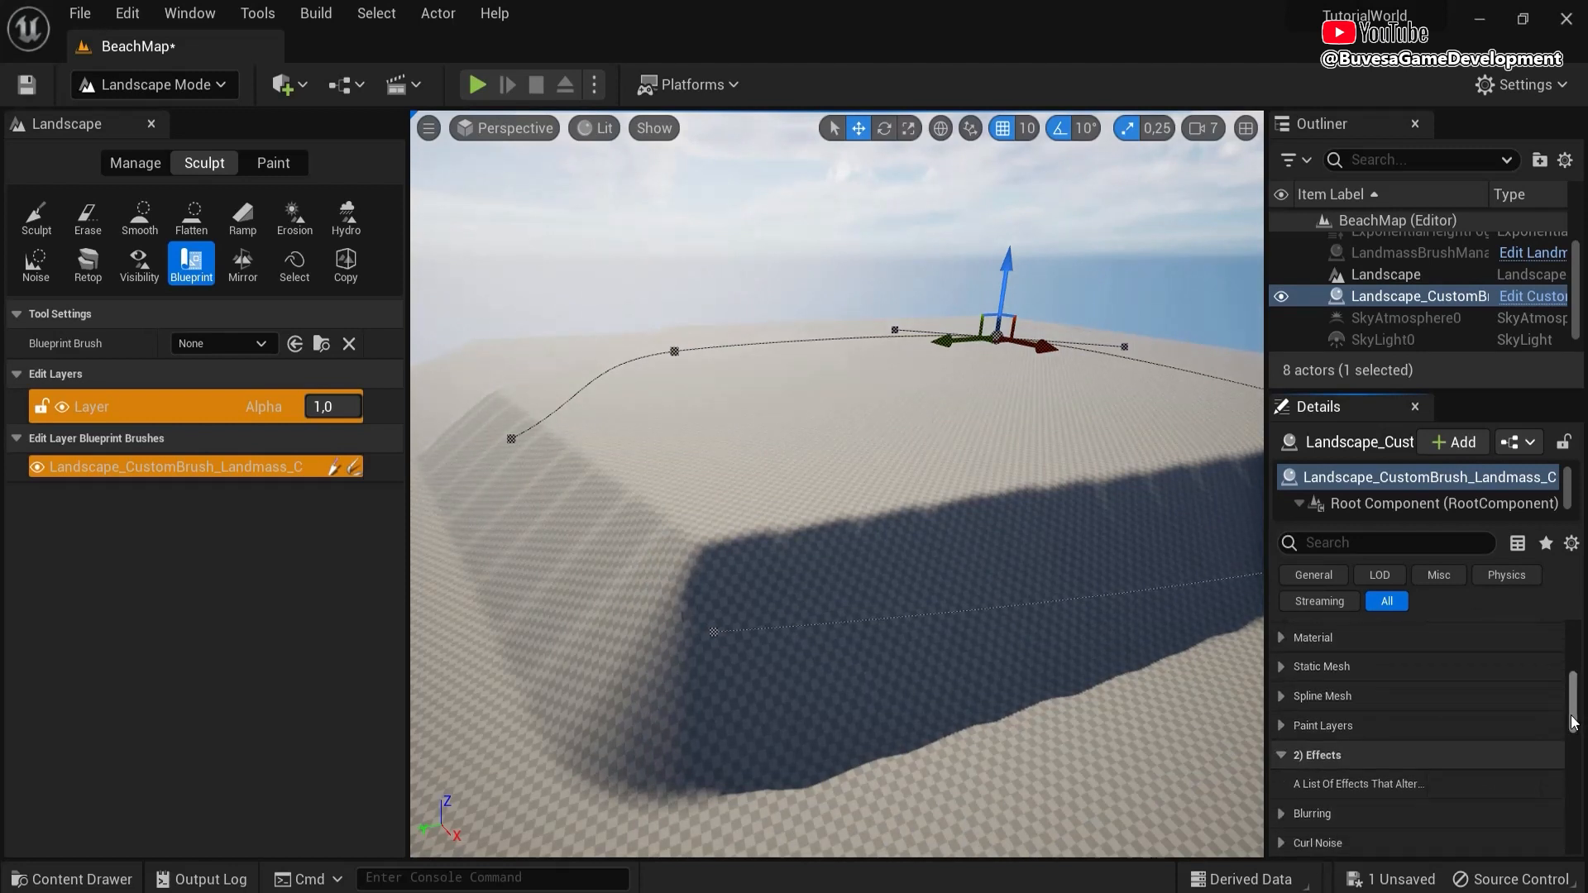
{"action": "scroll", "coordinate": [1392, 733], "scroll_direction": "down", "scroll_amount": 3}
{"action": "left_click", "coordinate": [1281, 711]}
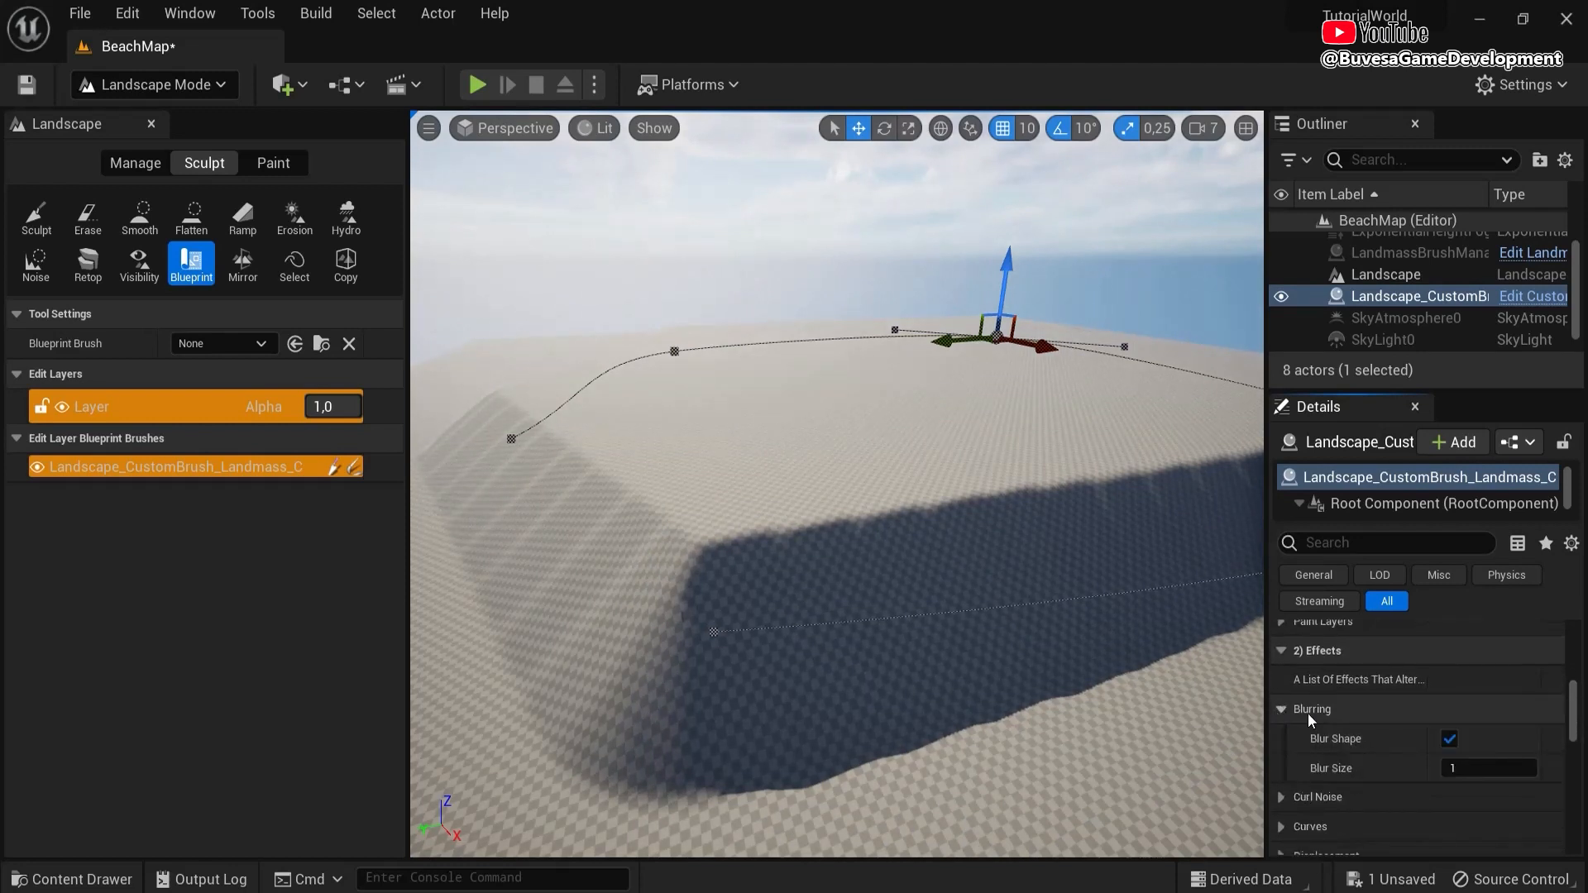
{"action": "scroll", "coordinate": [1447, 742], "scroll_direction": "down", "scroll_amount": 1}
{"action": "left_click", "coordinate": [1457, 734]}
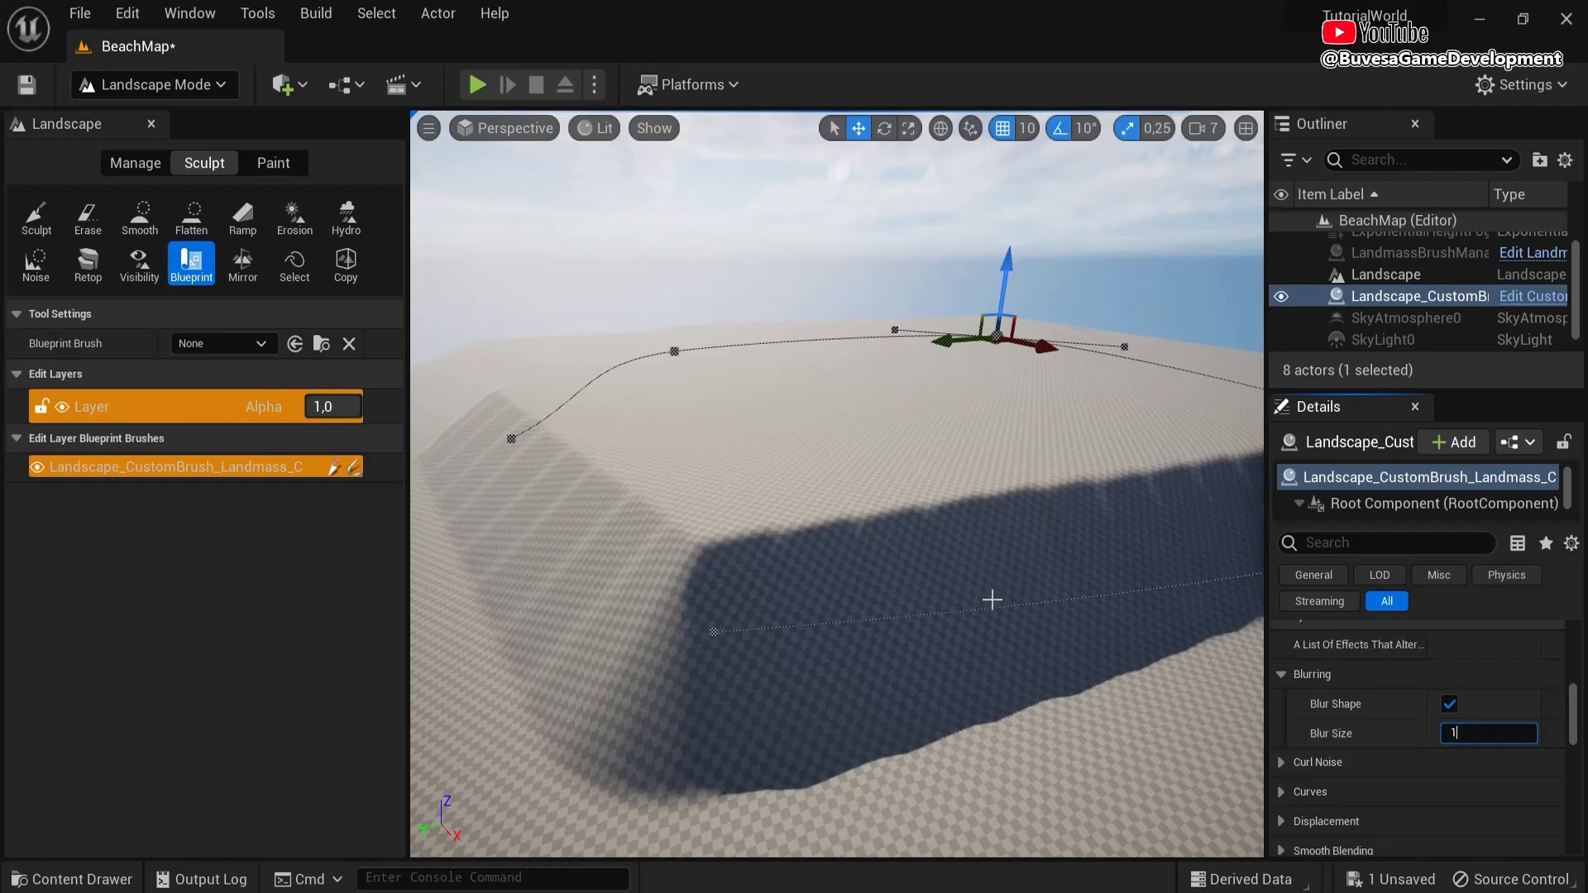
{"action": "type", "text": "10"}
{"action": "key", "text": "Return"}
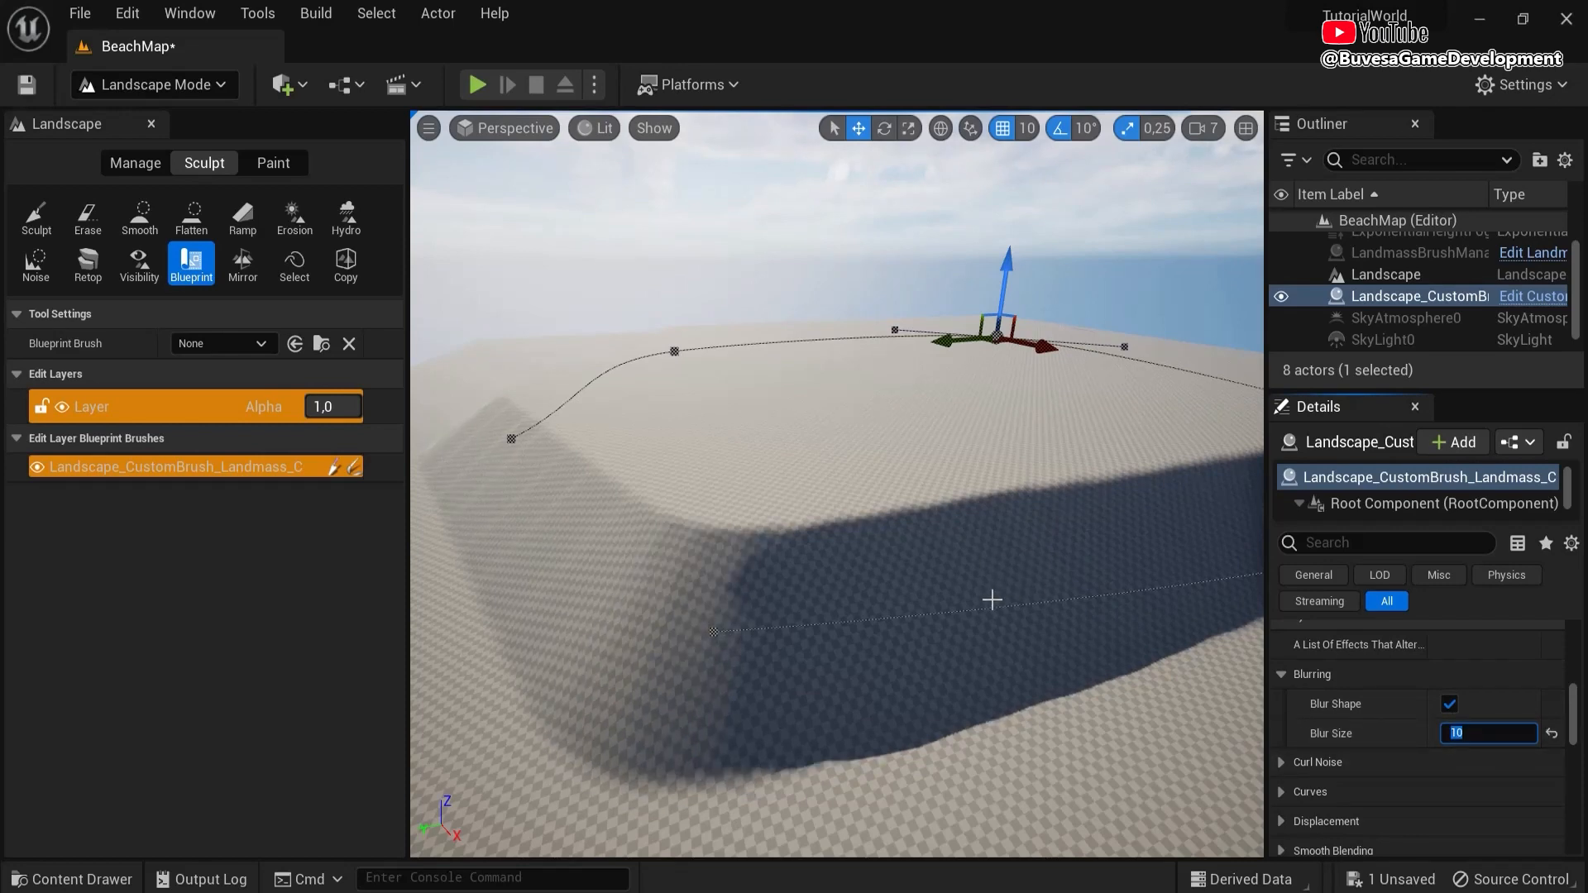
{"action": "right_click_drag", "start_coordinate": [797, 577], "coordinate": [743, 445]}
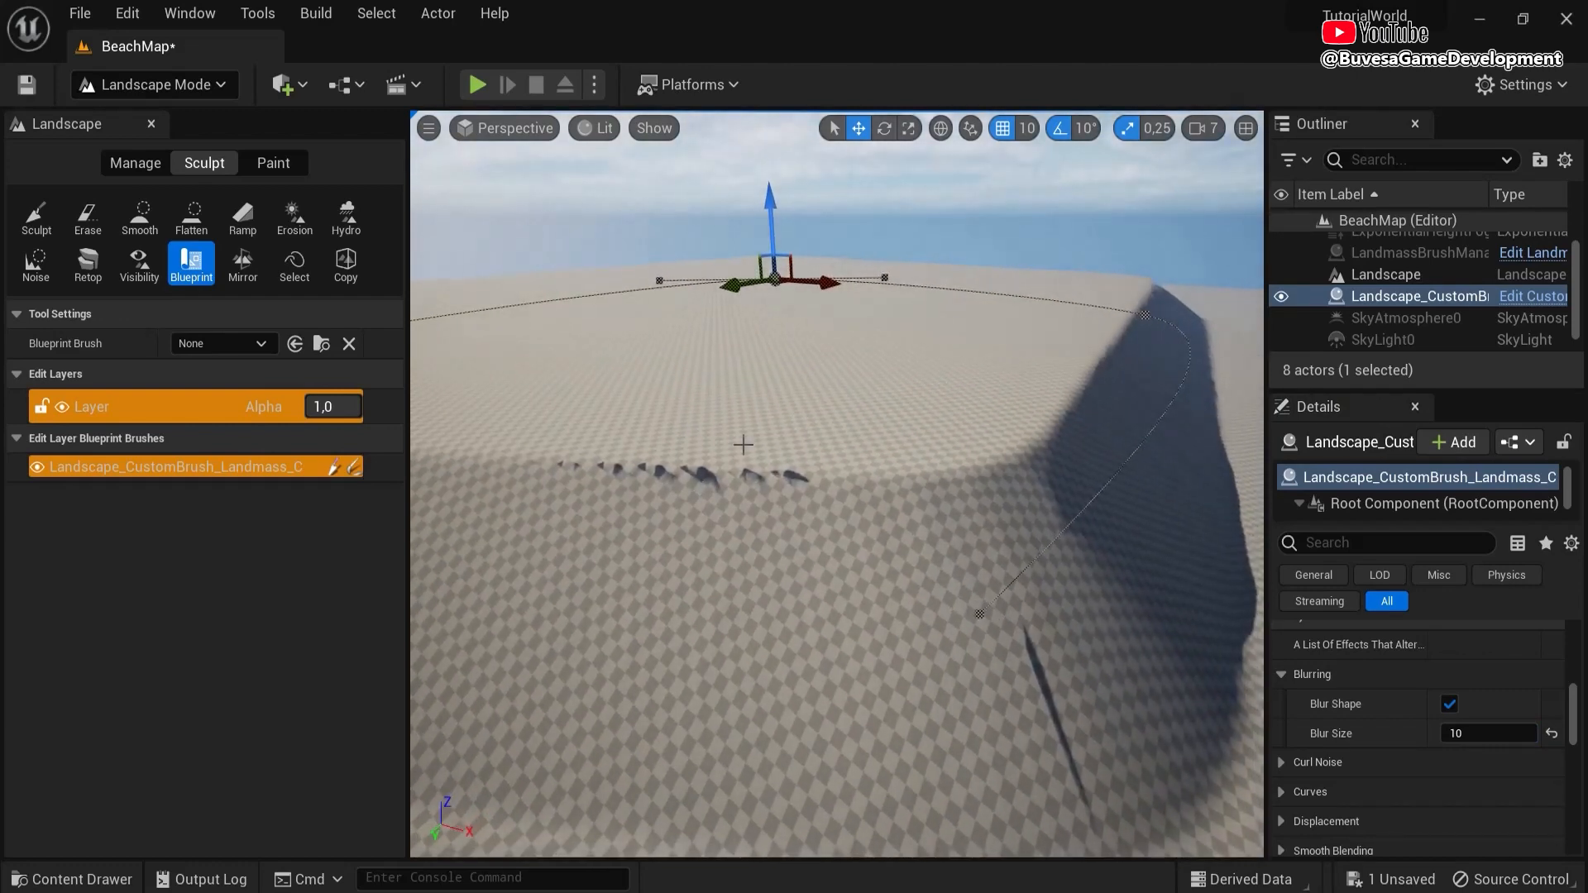
- Try a Blur Size of 50 on the Landmass brush, and reset the value to its default
{"action": "left_click", "coordinate": [1477, 741]}
{"action": "type", "text": "50"}
{"action": "key", "text": "Return"}
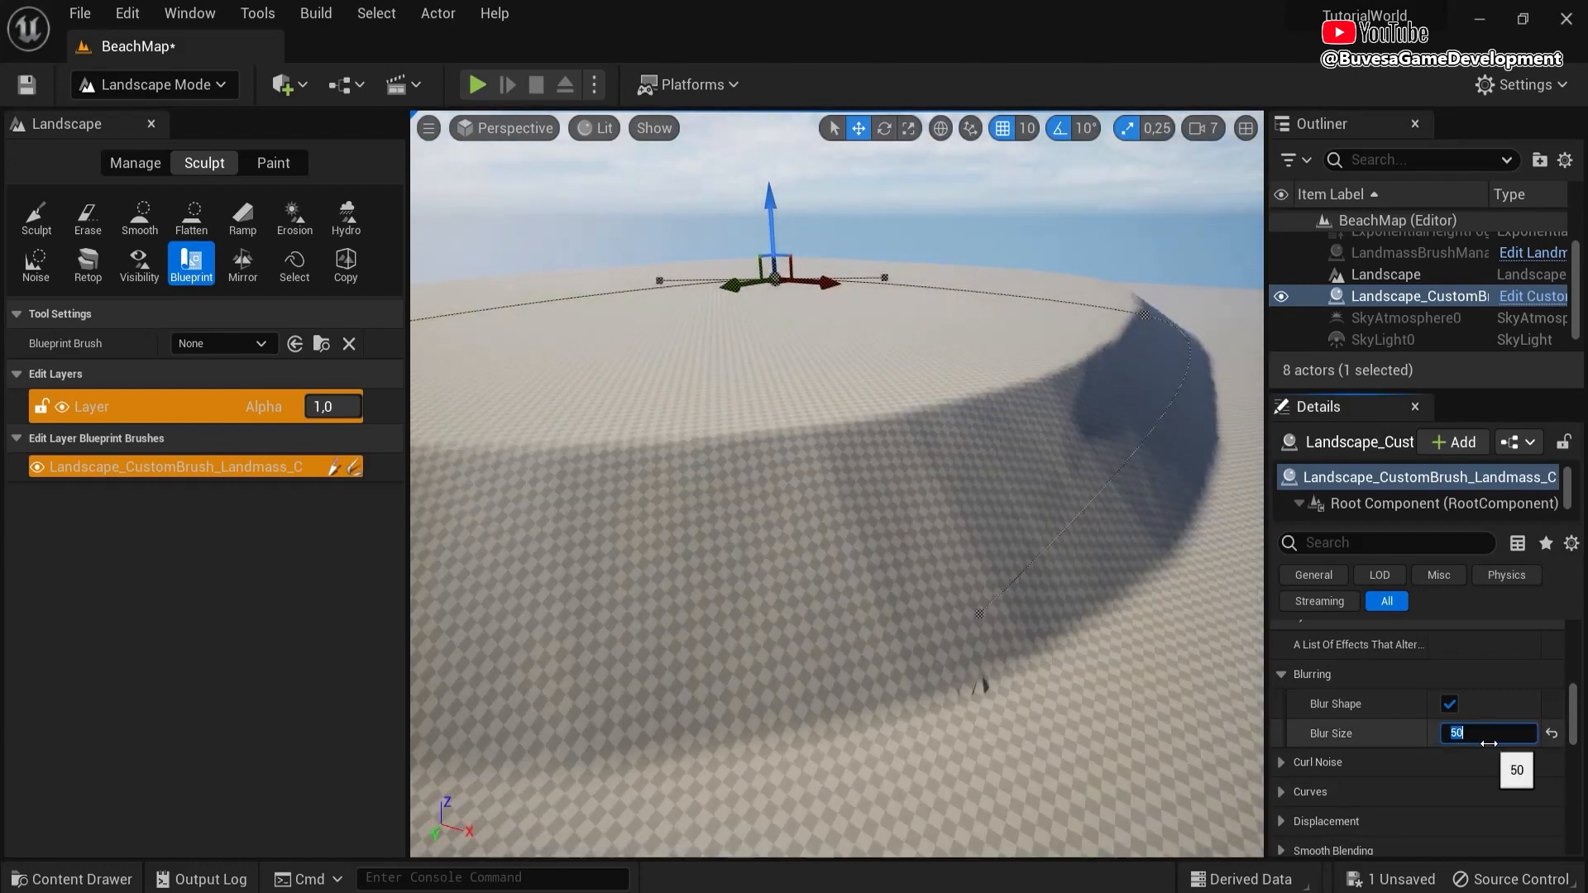
{"action": "right_click_drag", "start_coordinate": [954, 565], "coordinate": [905, 565]}
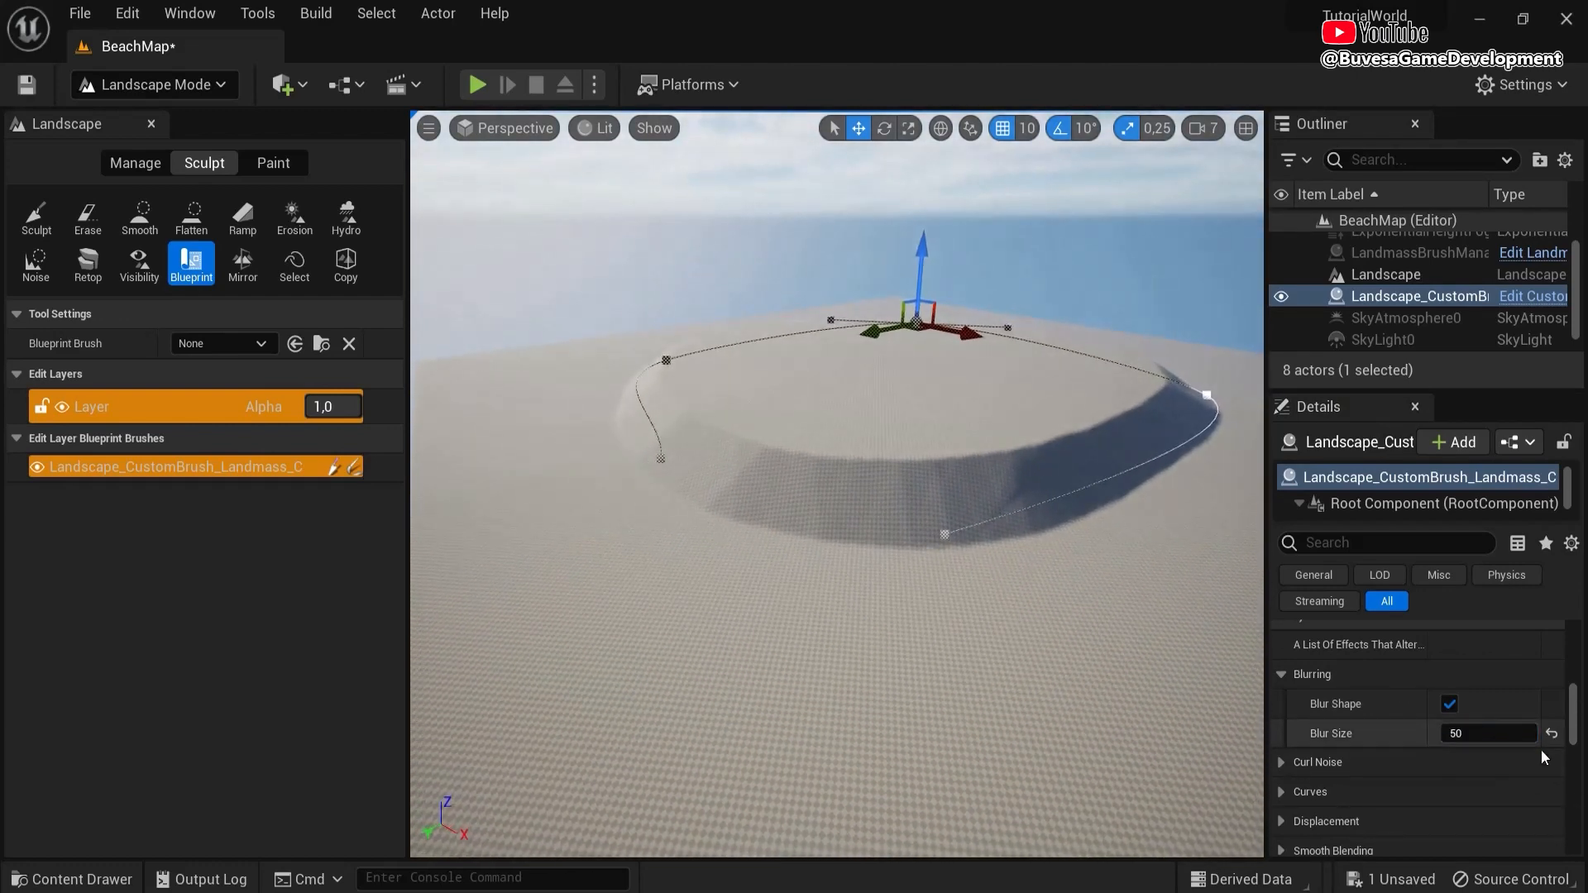
{"action": "left_click", "coordinate": [1551, 733]}
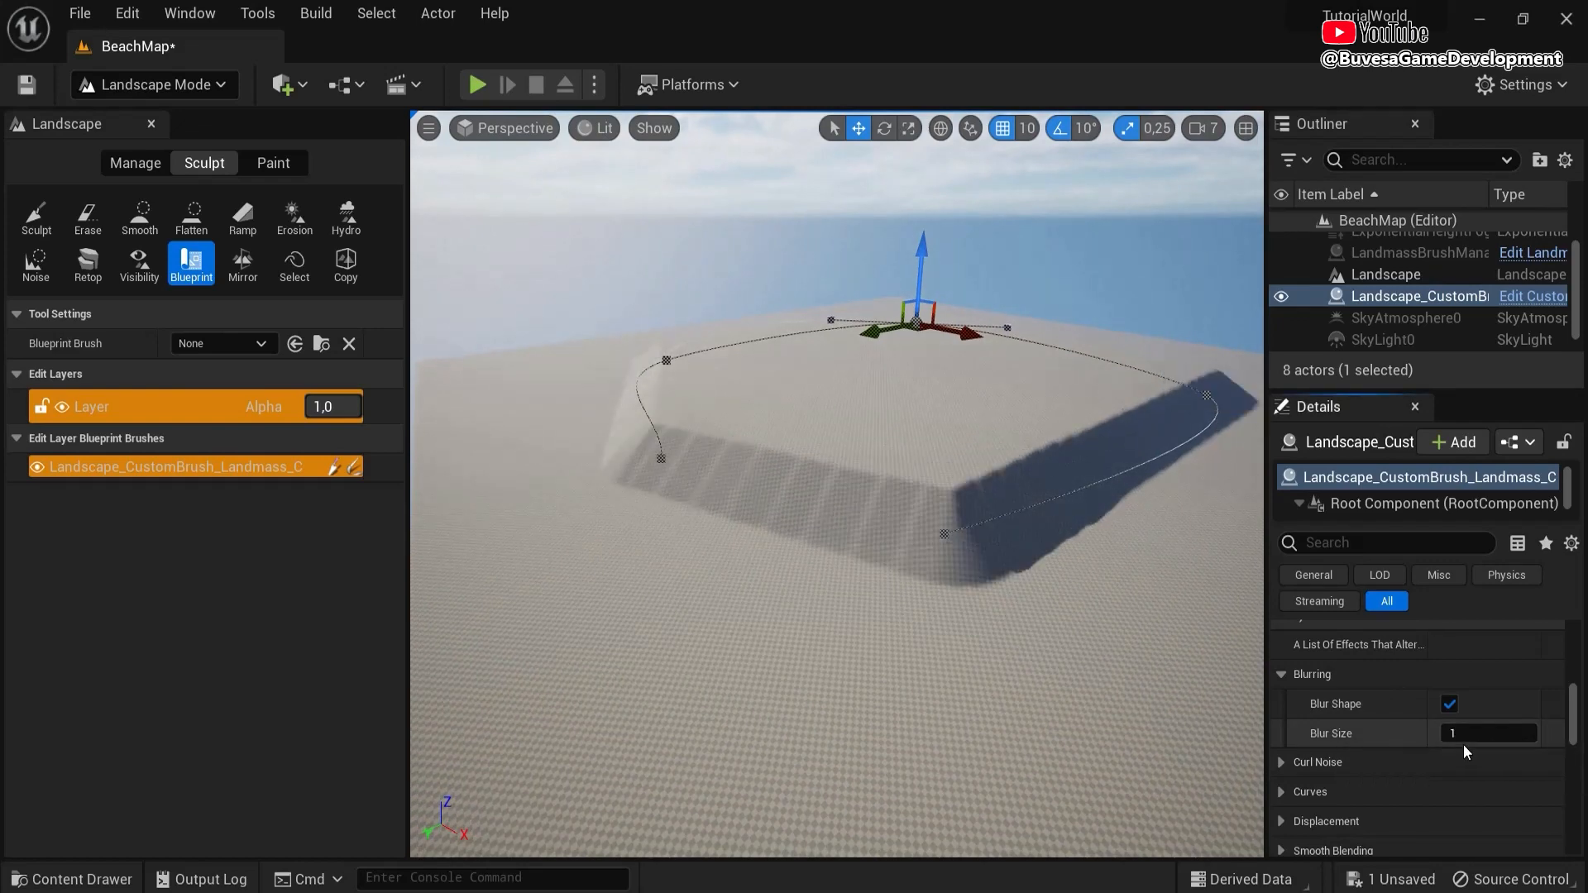
- Set the Landmass brush's Blur Size to 3
{"action": "left_click", "coordinate": [1464, 733]}
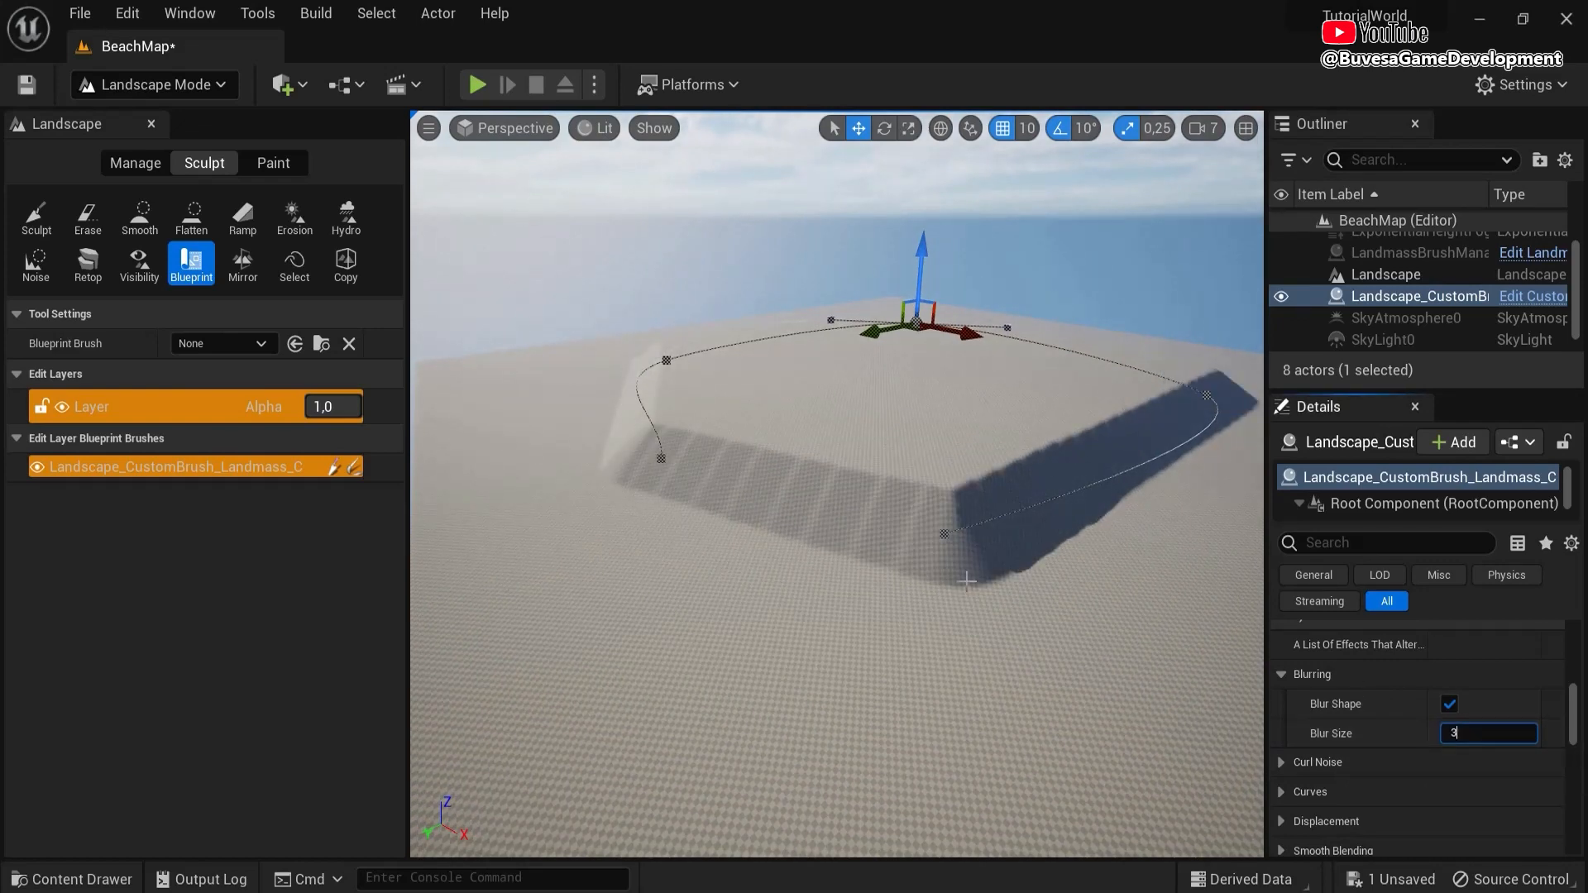
{"action": "right_click_drag", "start_coordinate": [873, 518], "coordinate": [859, 579]}
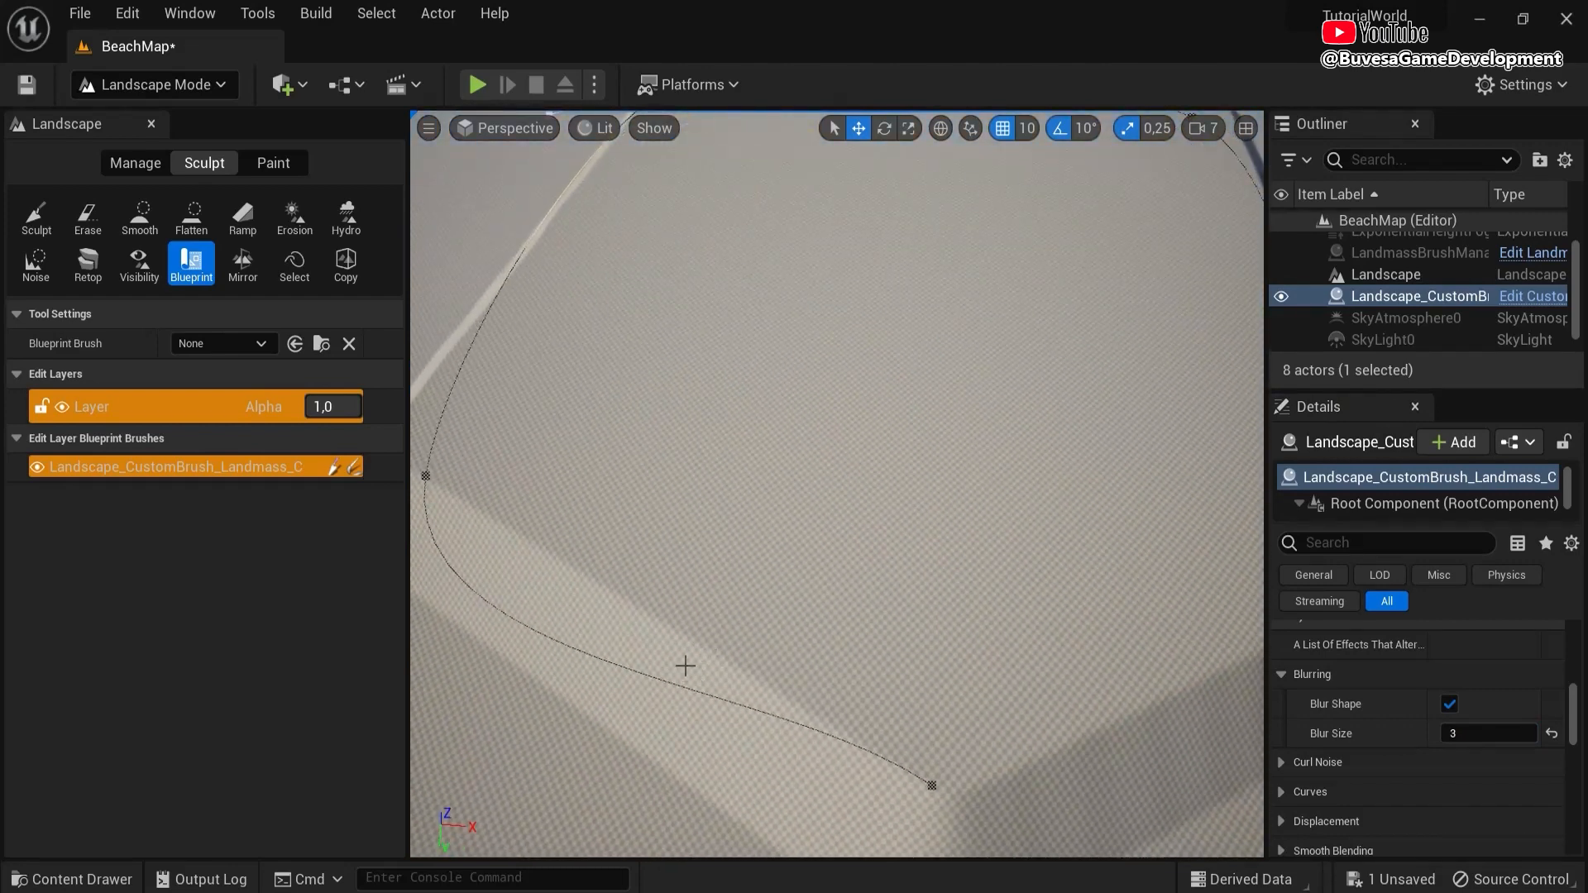
- Show the brush's Curl Noise options and set Curl 1 Strength to 2 to break up the plateau's edges
{"action": "scroll", "coordinate": [1474, 748], "scroll_direction": "down", "scroll_amount": 2}
{"action": "left_click", "coordinate": [1281, 695]}
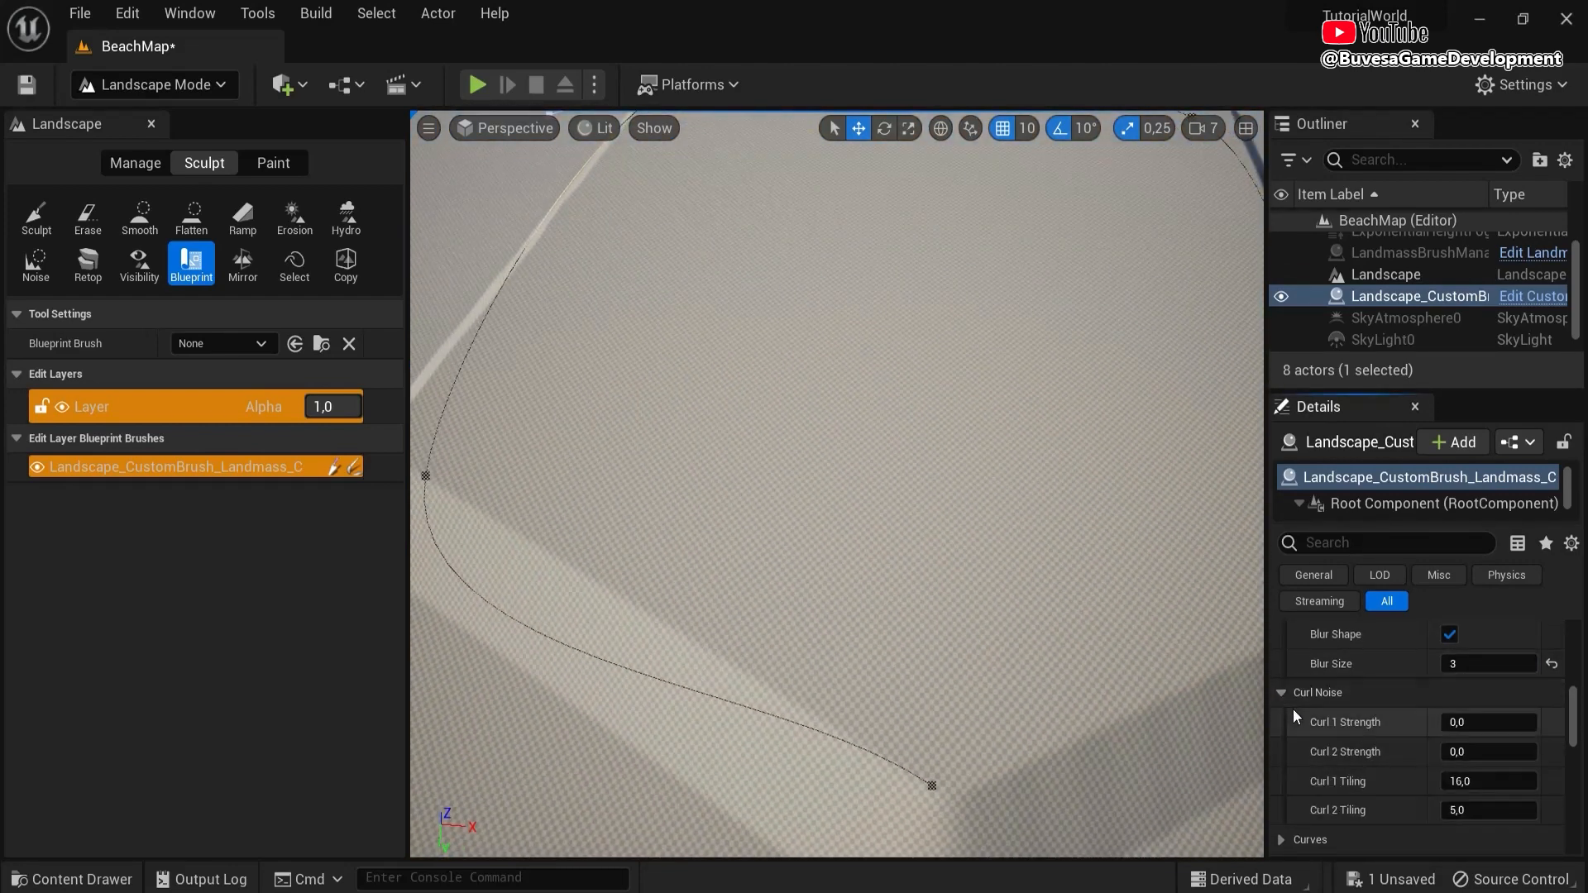
{"action": "key", "text": "f"}
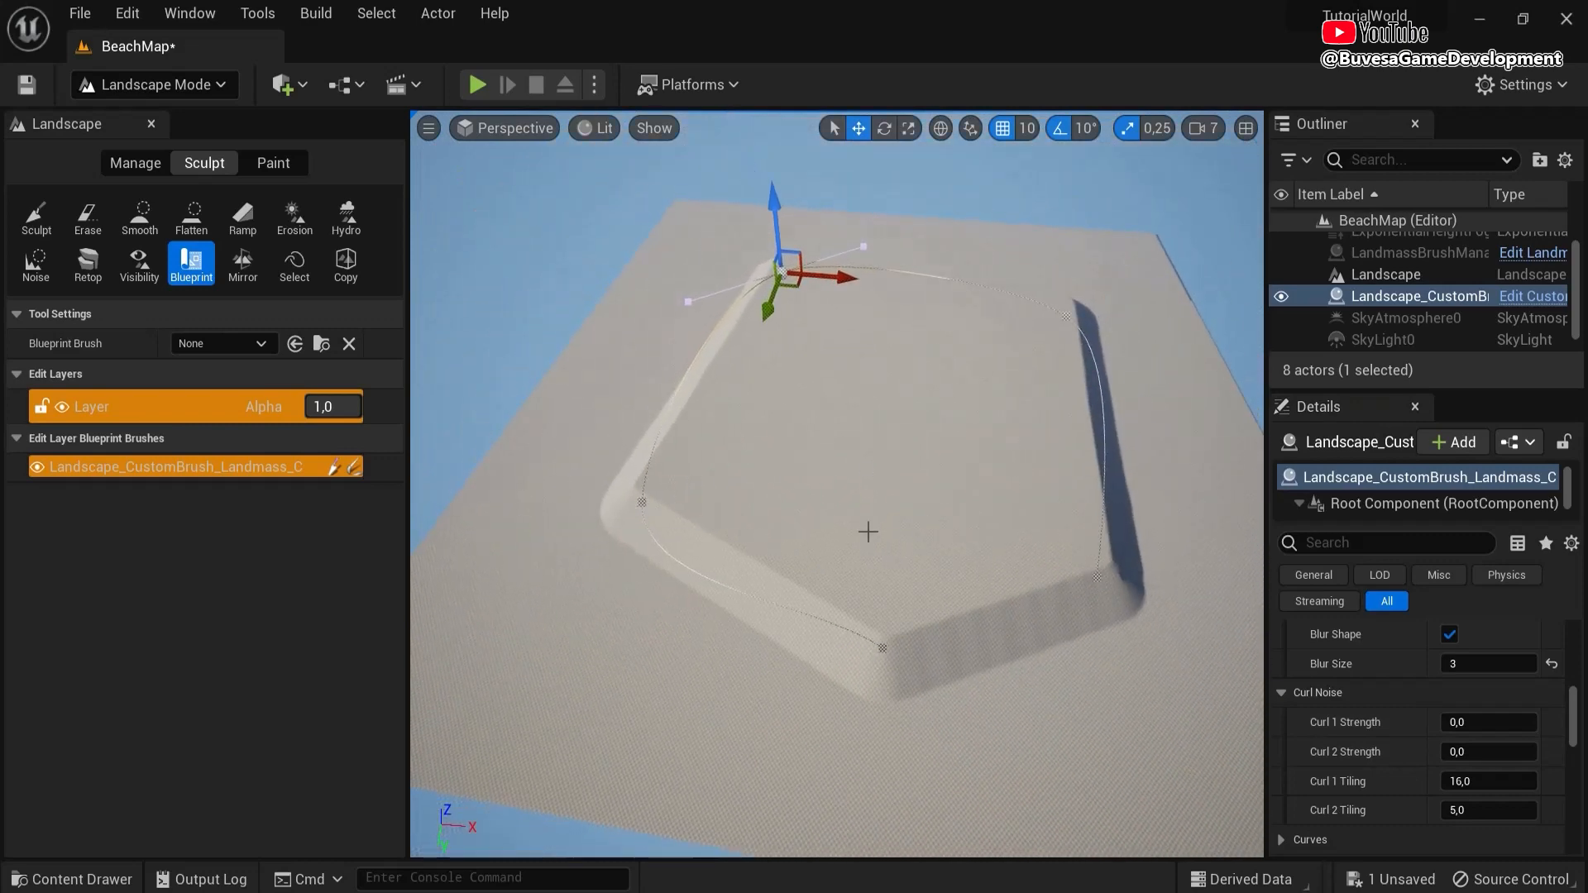
{"action": "left_click", "coordinate": [1501, 723]}
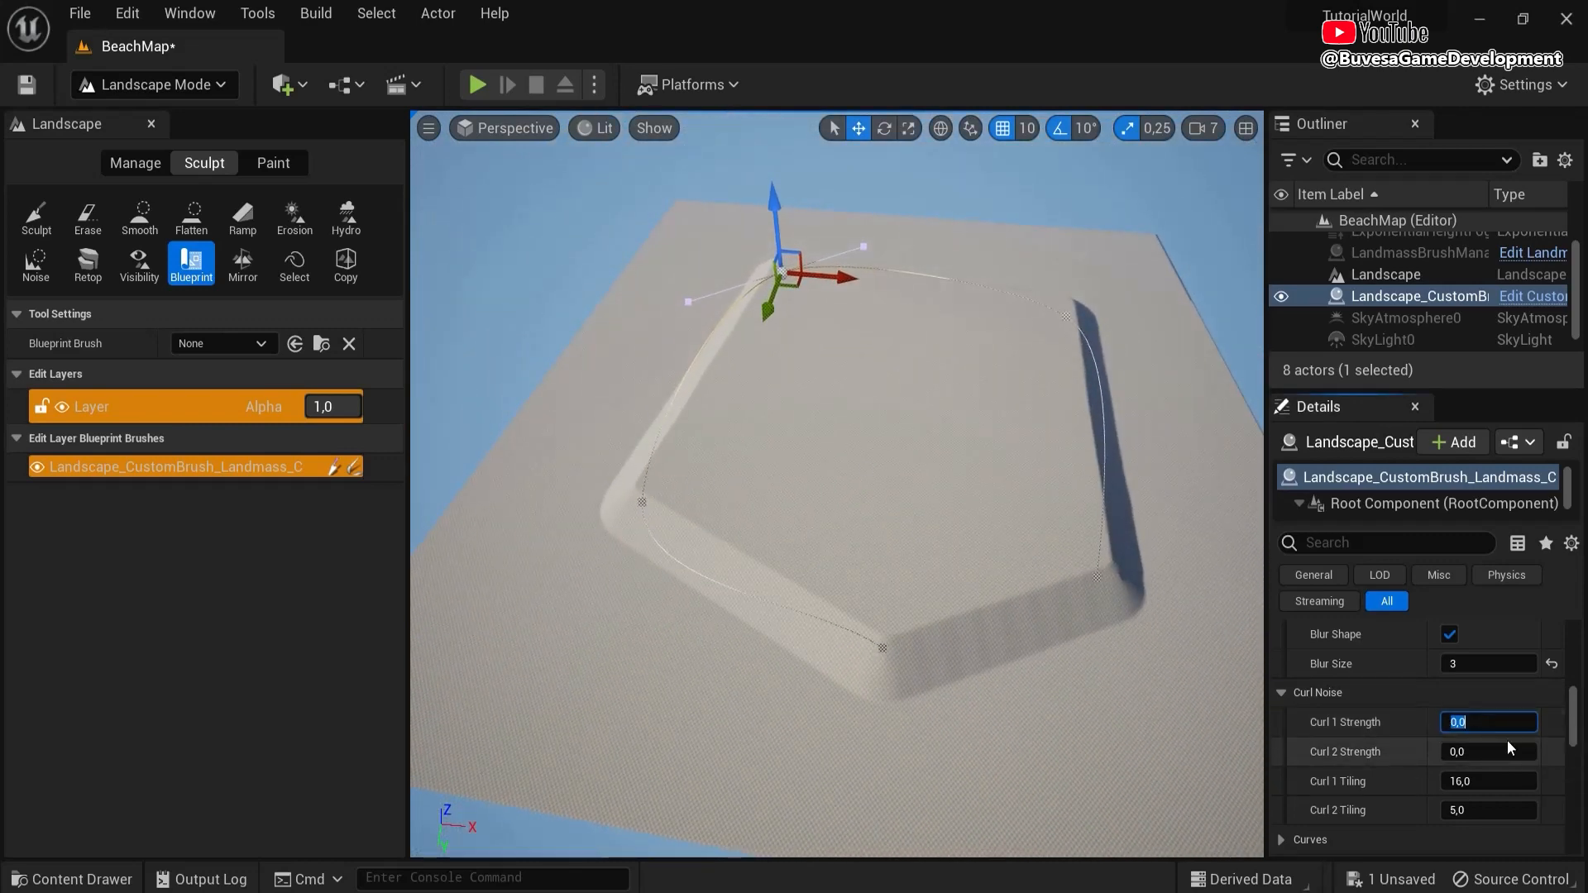
{"action": "type", "text": "2"}
{"action": "key", "text": "Return"}
- Try a Curl 1 Tiling of 32 in the brush's Curl Noise, and reset it to the default
{"action": "right_click_drag", "start_coordinate": [1091, 609], "coordinate": [1142, 603]}
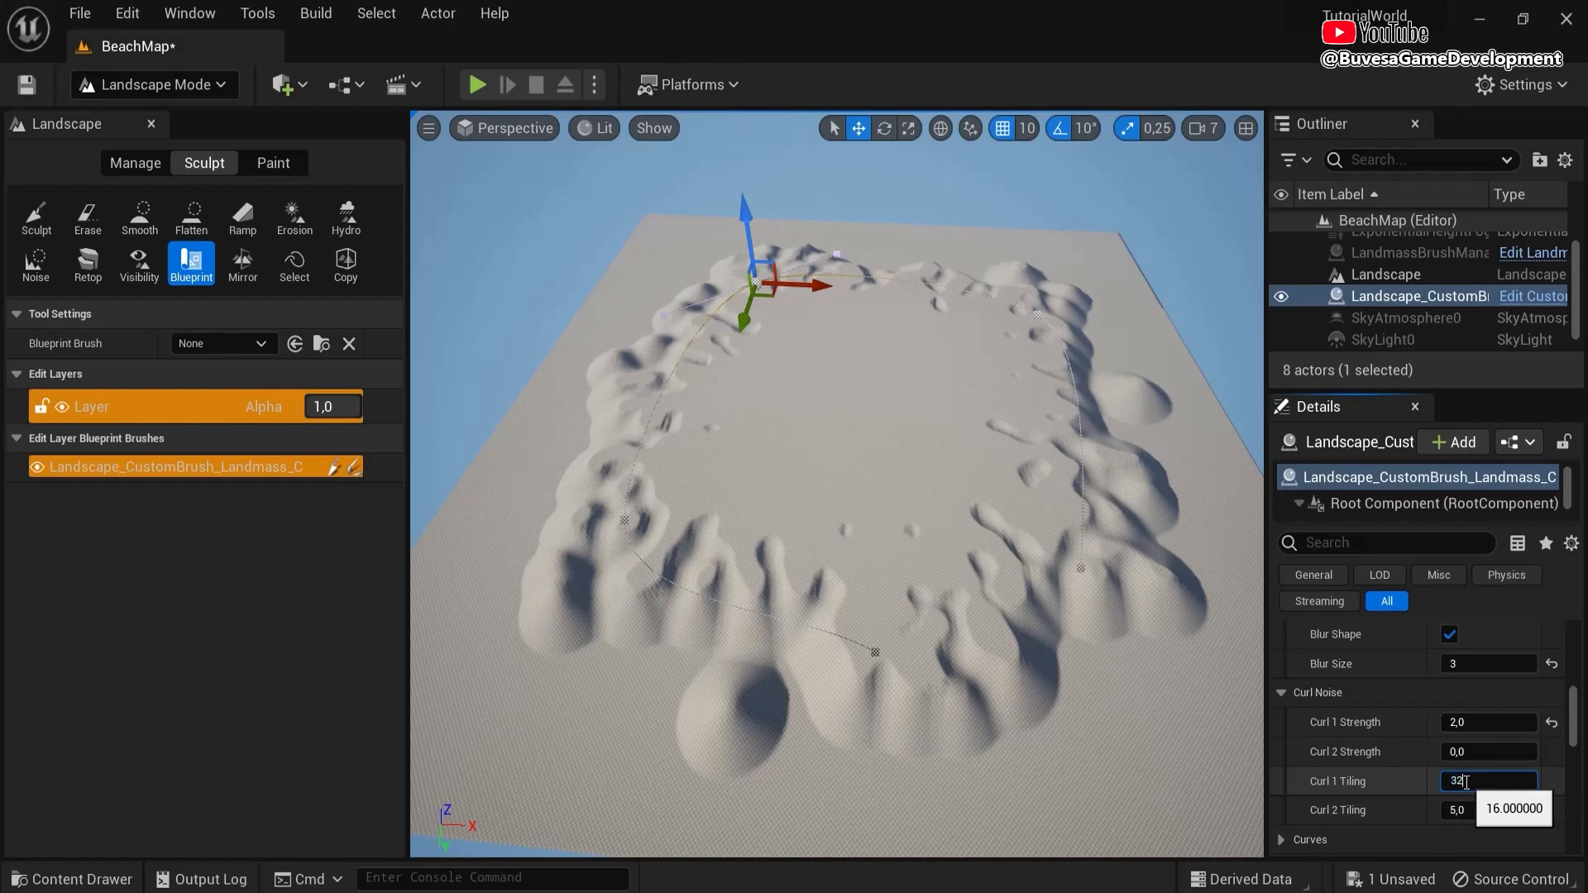
{"action": "key", "text": "Return"}
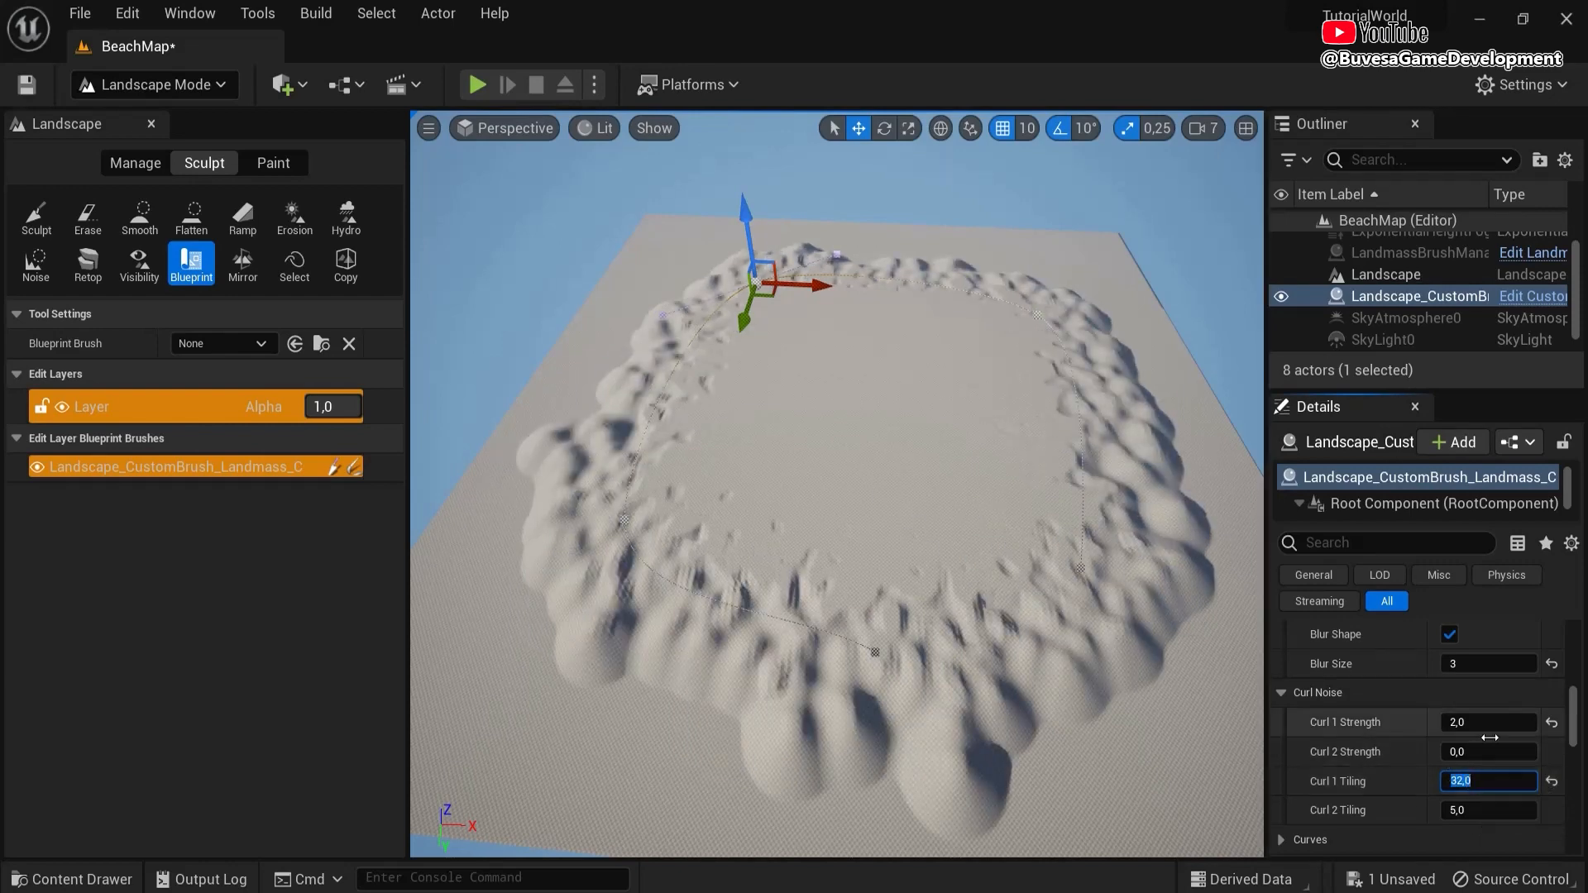
{"action": "left_click", "coordinate": [1552, 781]}
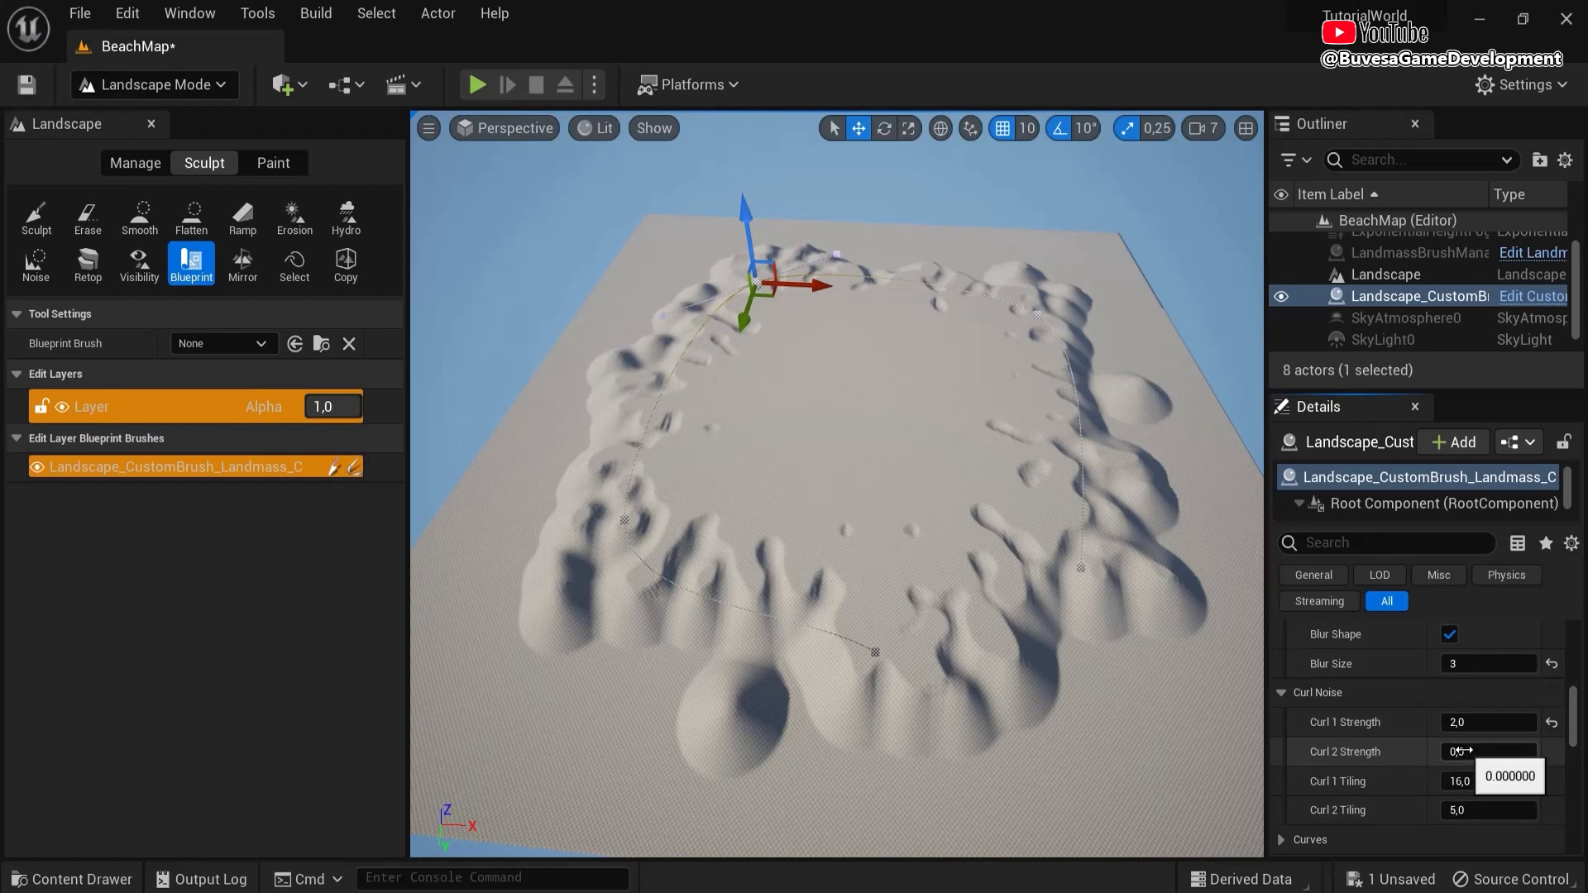
- Try Curl 2 Strength values of 1 and 3 on the Landmass brush and examine the plateau's edges
{"action": "type", "text": "1"}
{"action": "key", "text": "Return"}
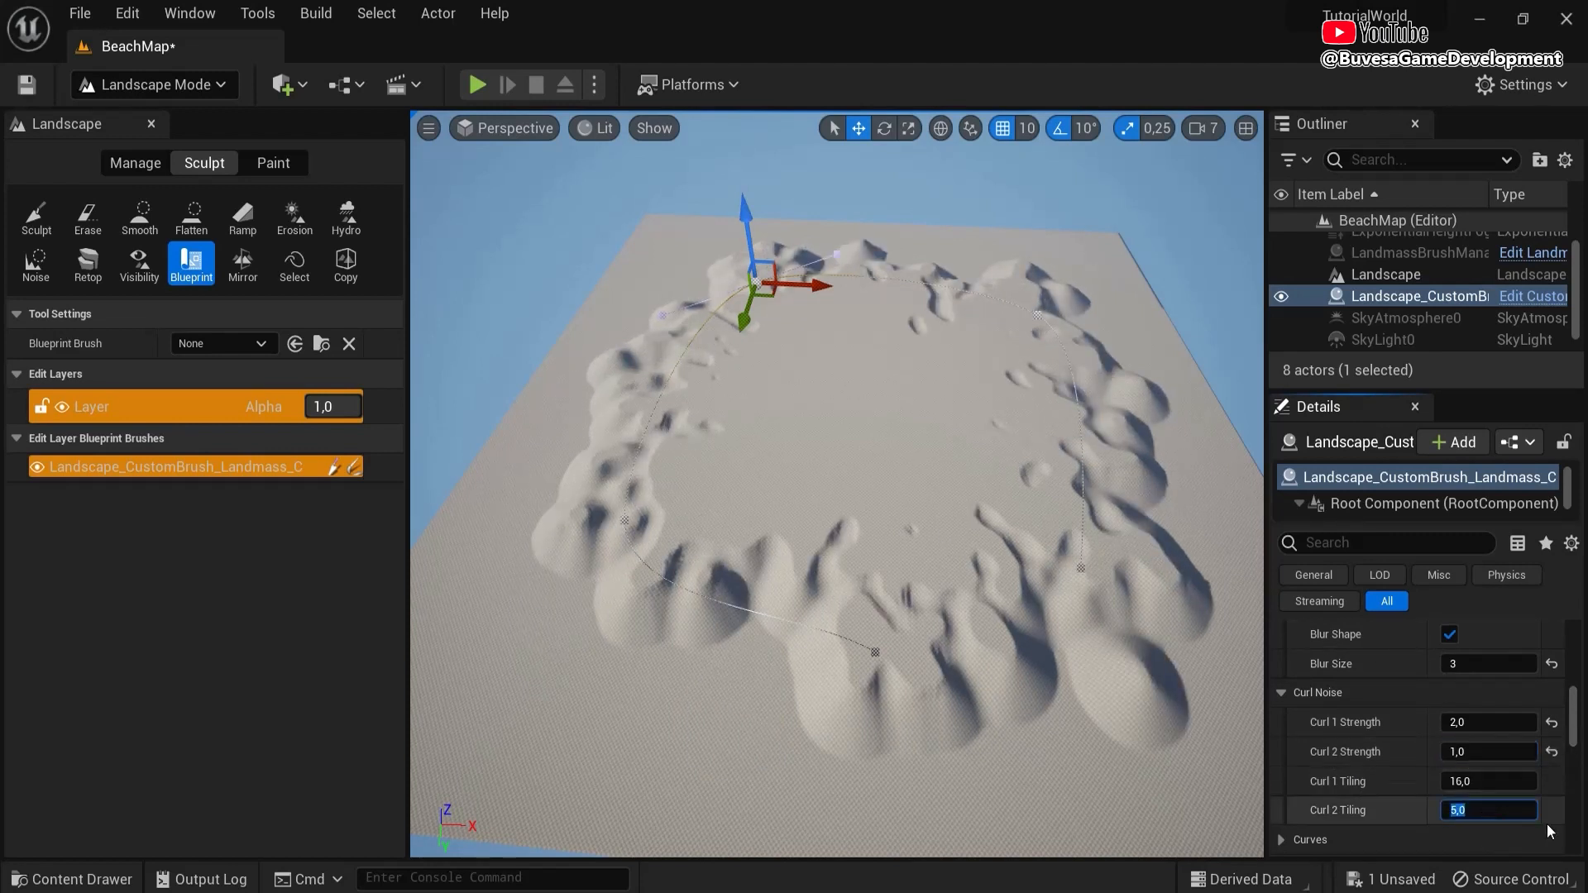
{"action": "left_click", "coordinate": [1489, 751]}
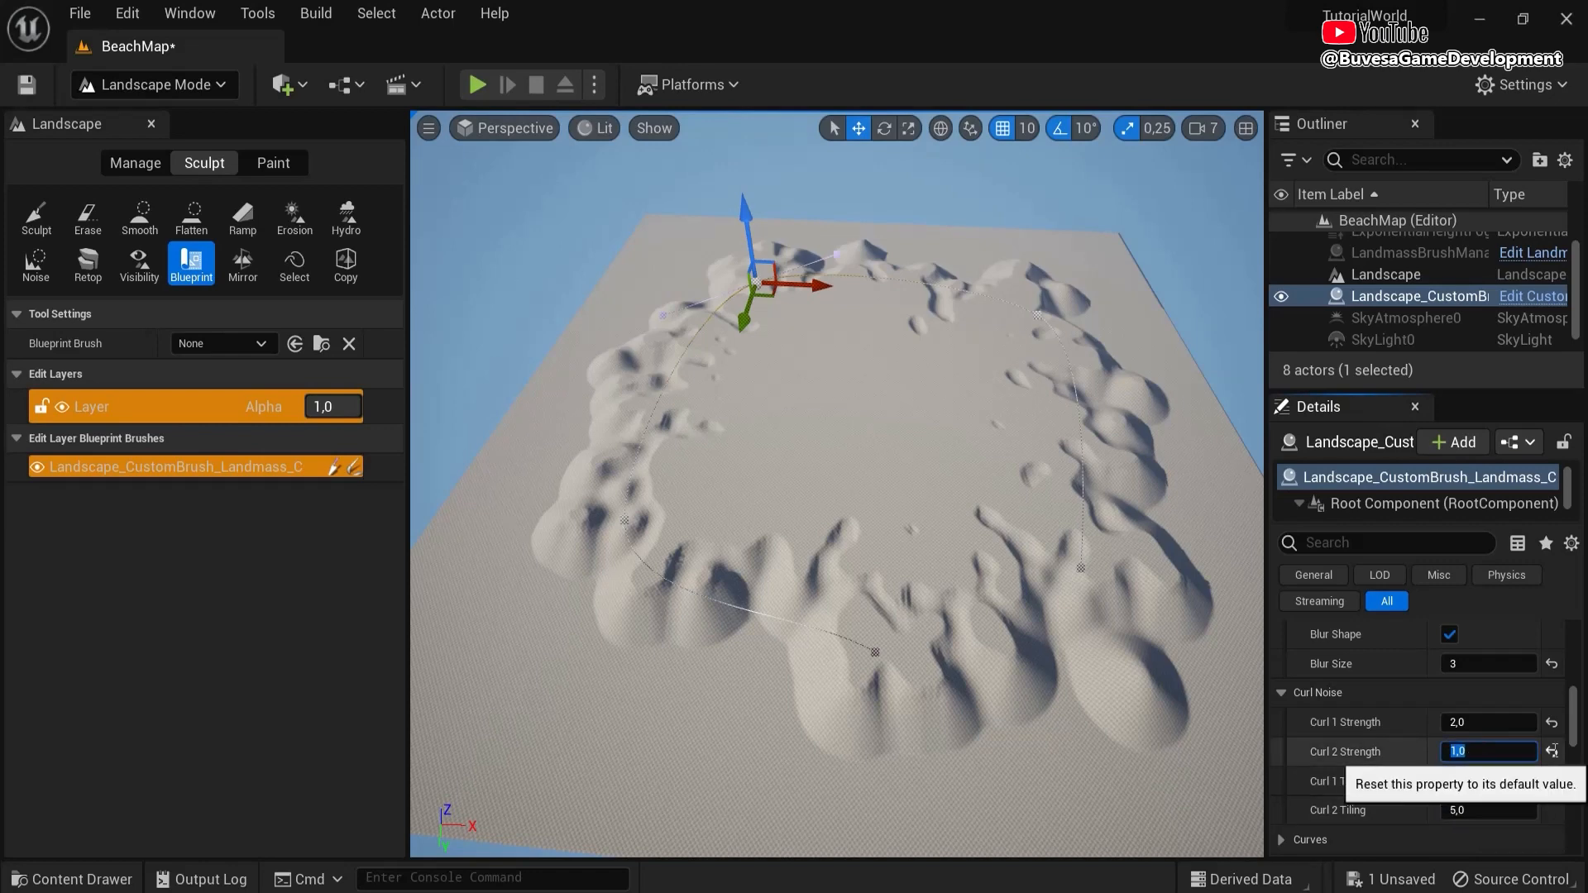
{"action": "key", "text": "Return"}
{"action": "mouse_move", "coordinate": [1062, 639]}
{"action": "left_mouse_down", "text": "alt"}
{"action": "mouse_move", "coordinate": [1088, 656]}
{"action": "mouse_move", "coordinate": [1166, 636]}
{"action": "mouse_move", "coordinate": [1044, 636]}
{"action": "left_mouse_up", "text": "alt"}
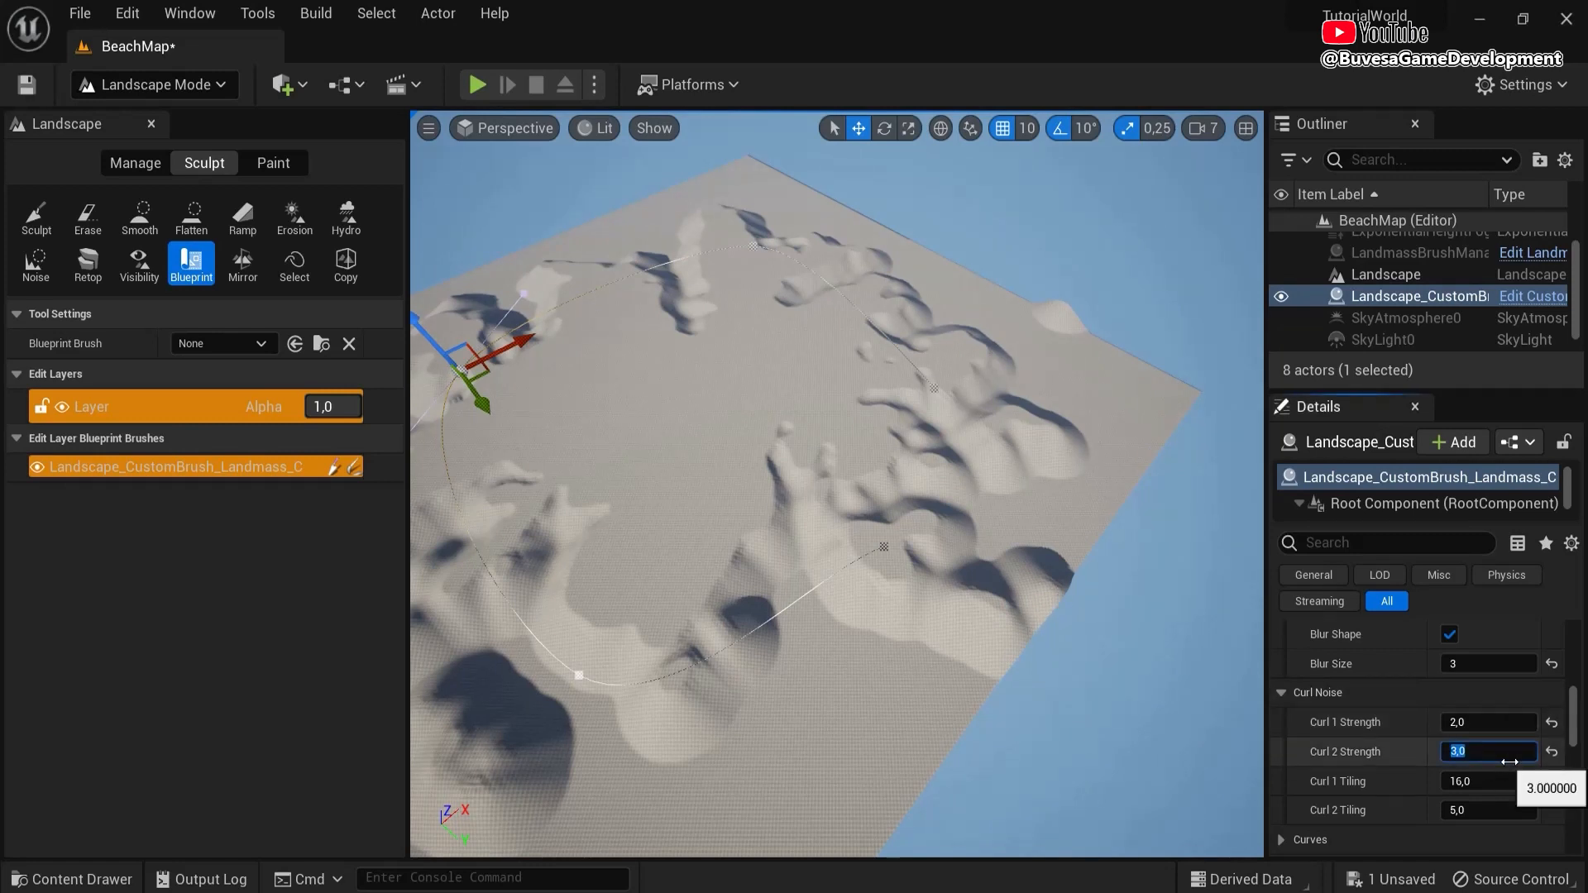
- Compare Curl 2 Strength values of 1 and 2 on the Landmass brush, and settle on 1
{"action": "type", "text": "1"}
{"action": "key", "text": "Return"}
{"action": "left_click", "coordinate": [1482, 753]}
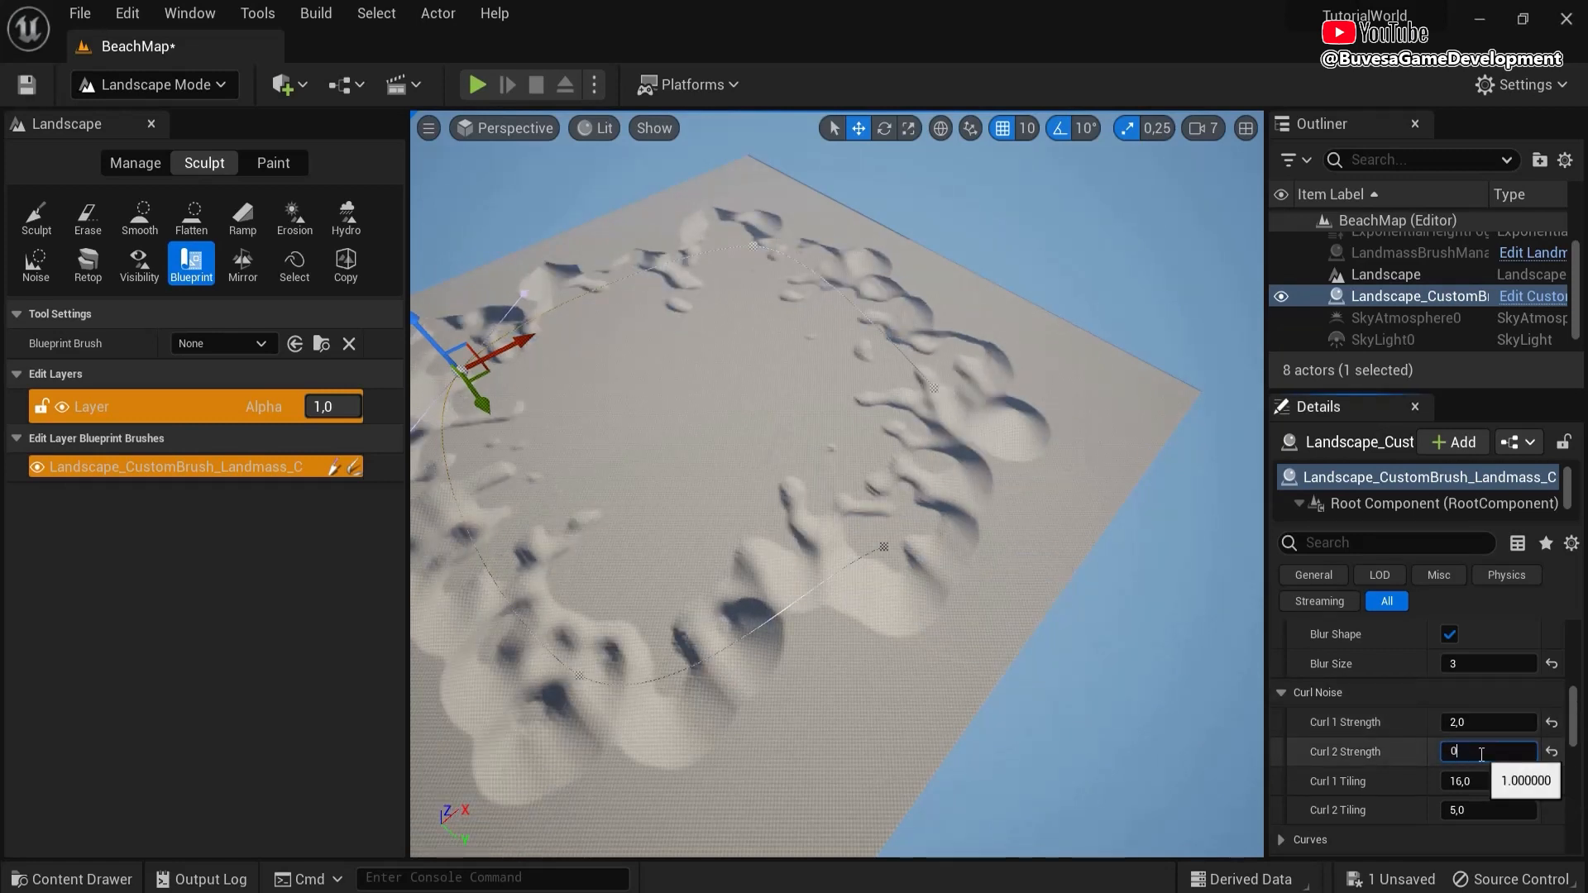
{"action": "key", "text": "Return"}
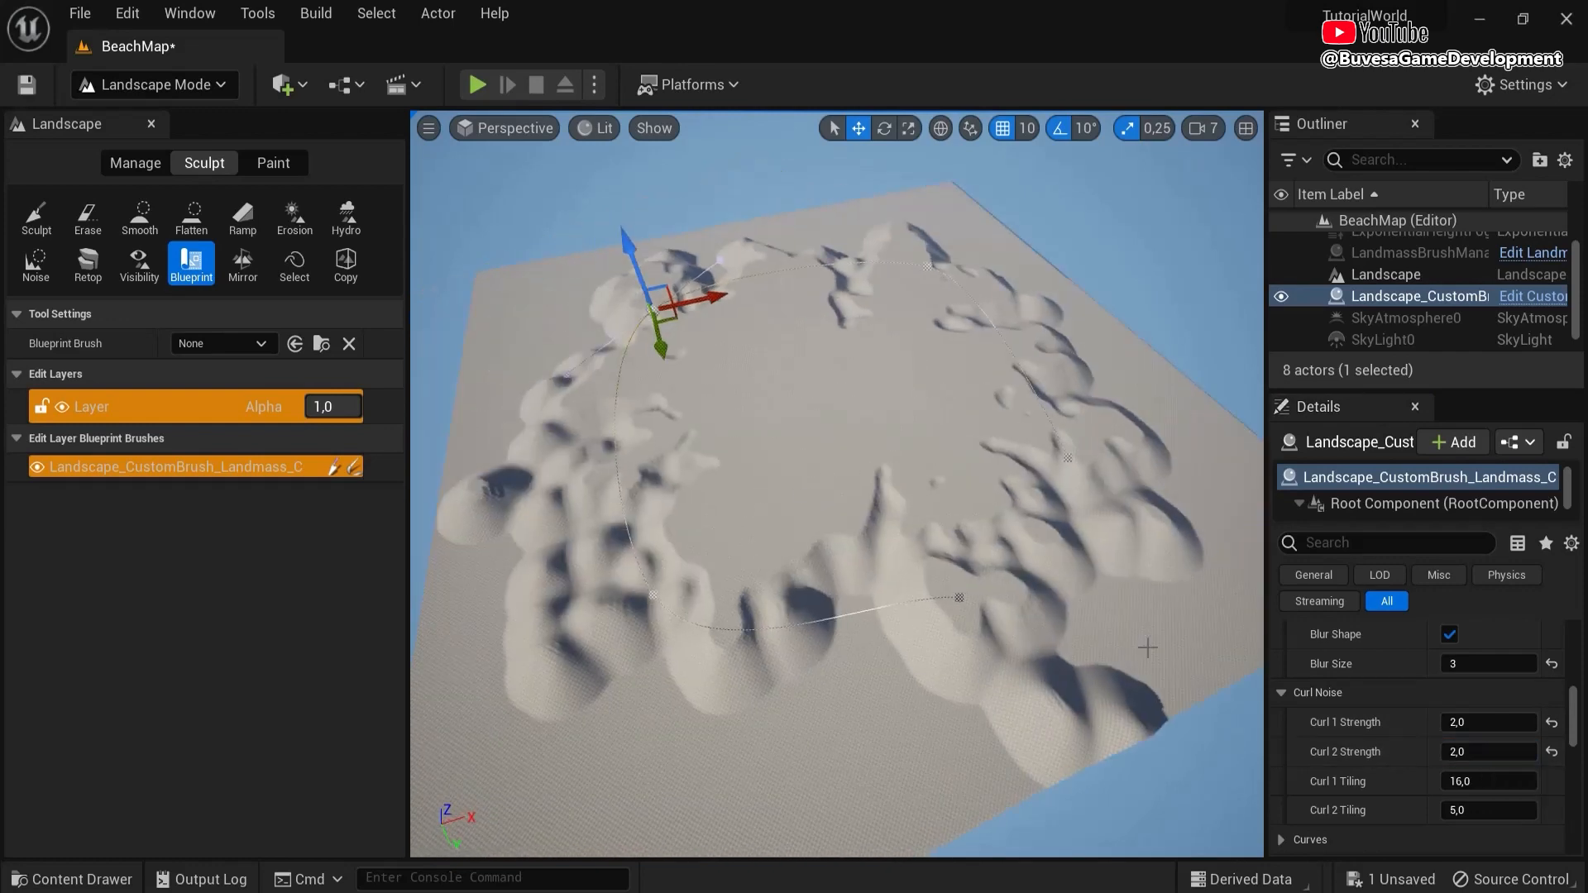
{"action": "left_click", "coordinate": [1495, 751]}
{"action": "key", "text": "Return"}
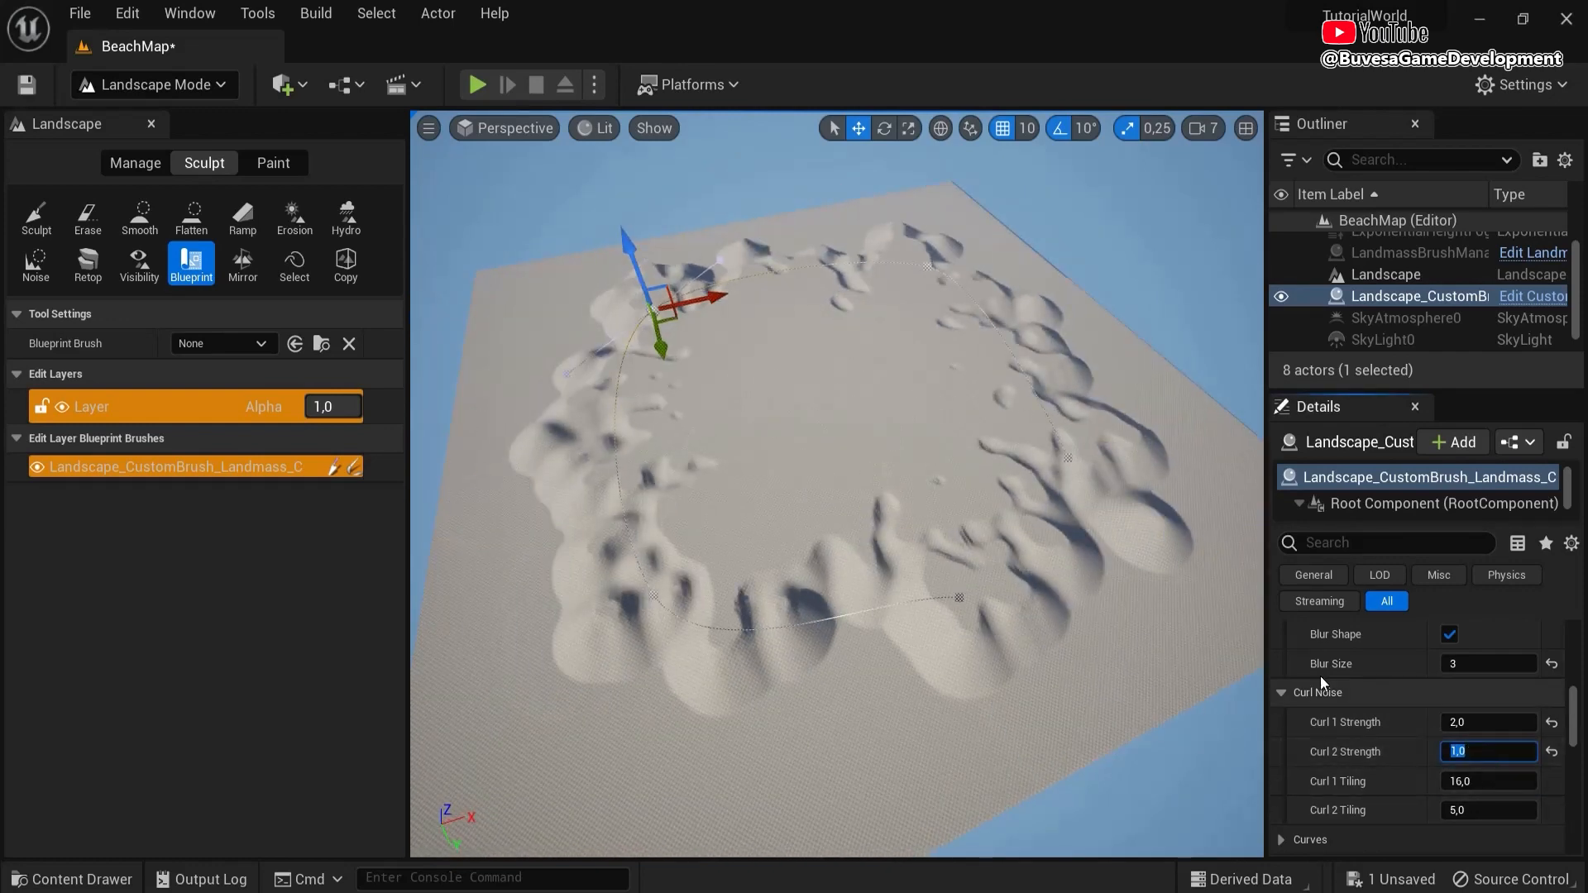
- Examine the plateau's broken-up edges and select the brush's spline point at the near edge
{"action": "key", "text": "w"}
{"action": "right_click_drag", "start_coordinate": [1108, 595], "coordinate": [917, 571]}
{"action": "key", "text": "d"}
{"action": "left_click", "coordinate": [898, 567]}
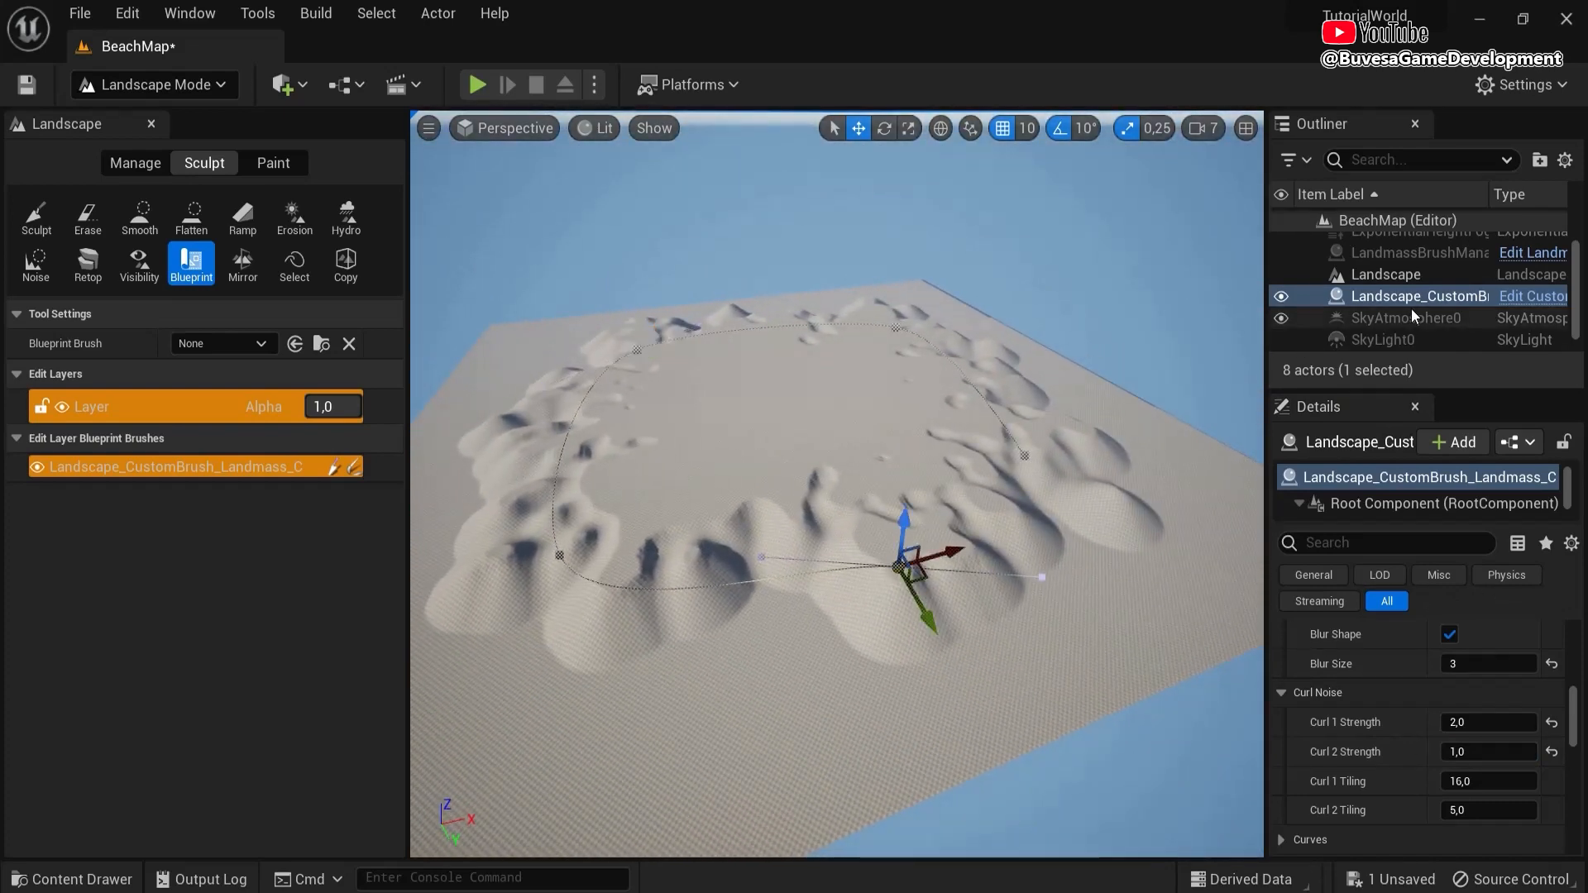
{"action": "mouse_move", "coordinate": [935, 621]}
{"action": "left_mouse_down"}
{"action": "mouse_move", "coordinate": [916, 594]}
{"action": "mouse_move", "coordinate": [942, 638]}
{"action": "mouse_move", "coordinate": [913, 608]}
{"action": "mouse_move", "coordinate": [921, 621]}
{"action": "left_mouse_up"}
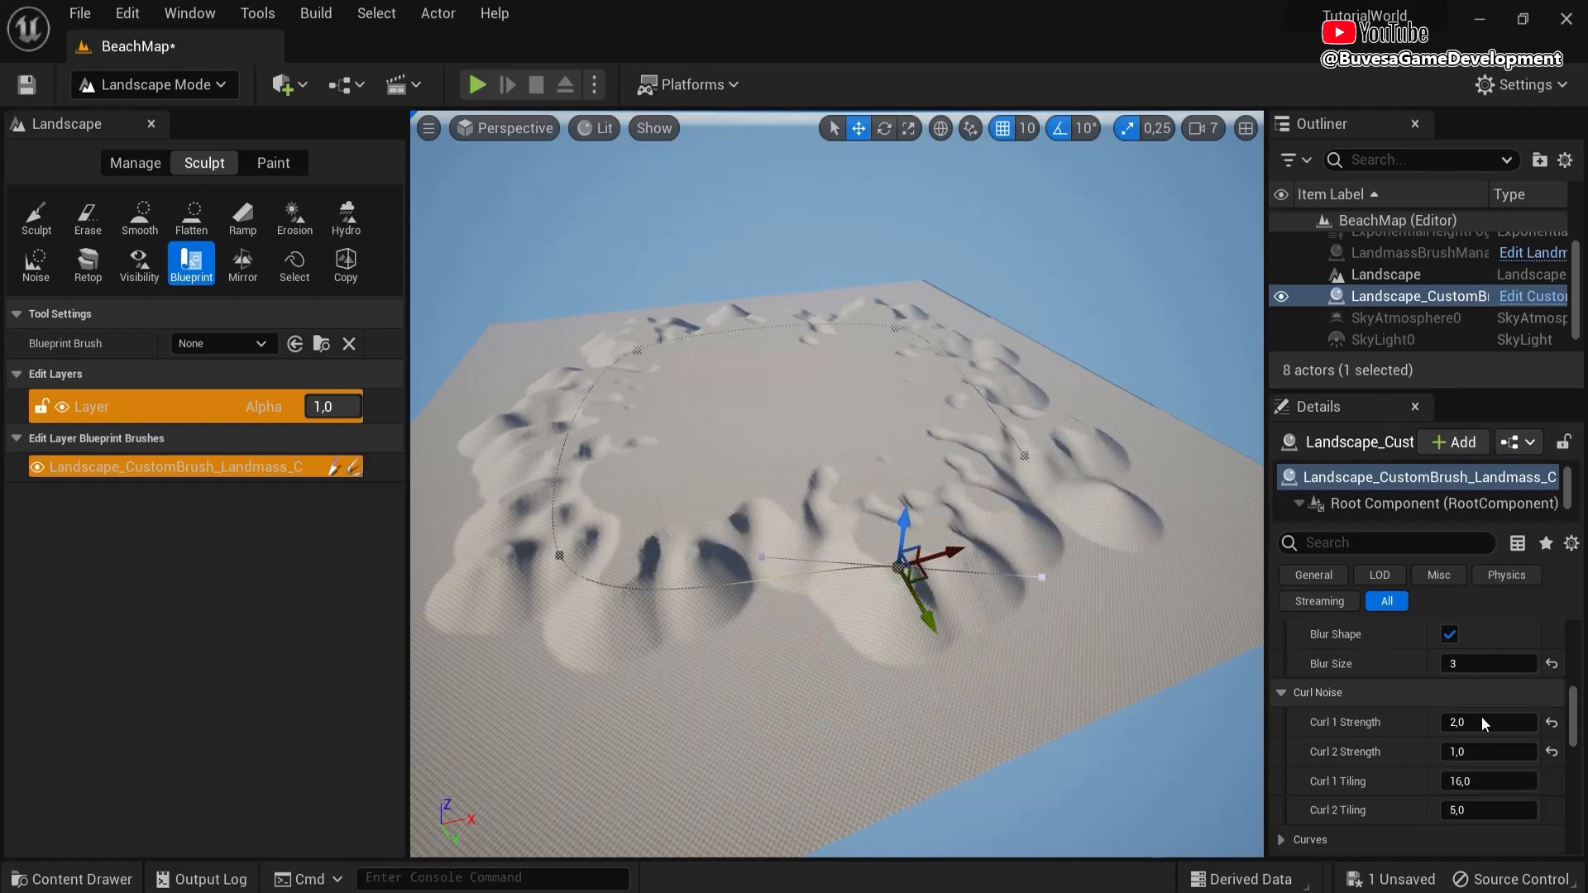
- Show the brush's Curves and Displacement options and set Displacement Height to 100
{"action": "scroll", "coordinate": [1566, 728], "scroll_direction": "down", "scroll_amount": 5}
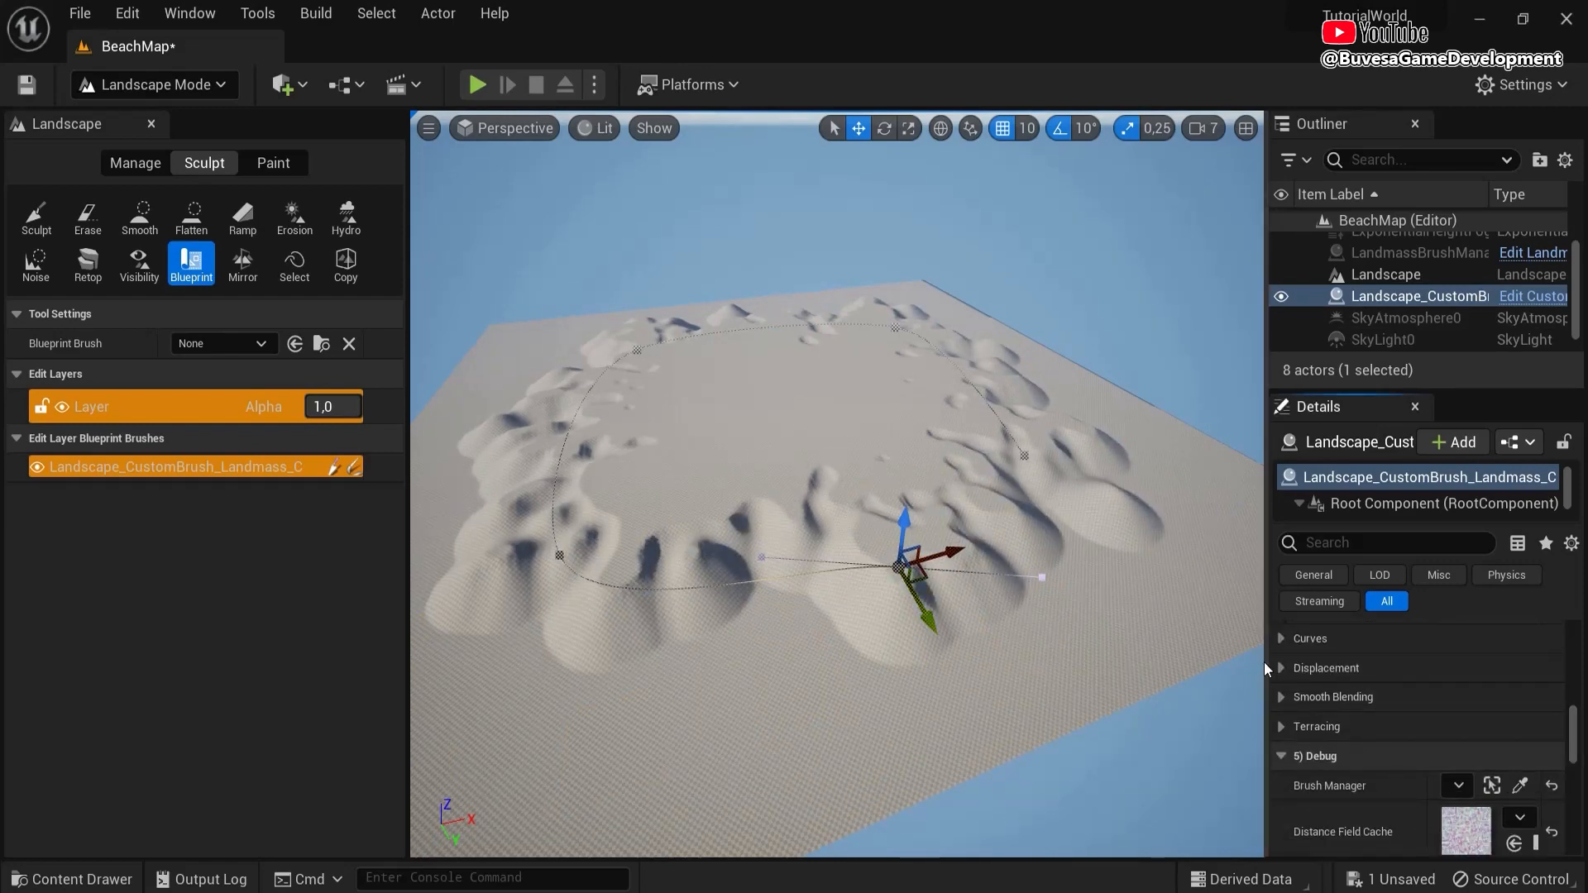
{"action": "left_click", "coordinate": [1281, 638]}
{"action": "scroll", "coordinate": [1353, 712], "scroll_direction": "down", "scroll_amount": 3}
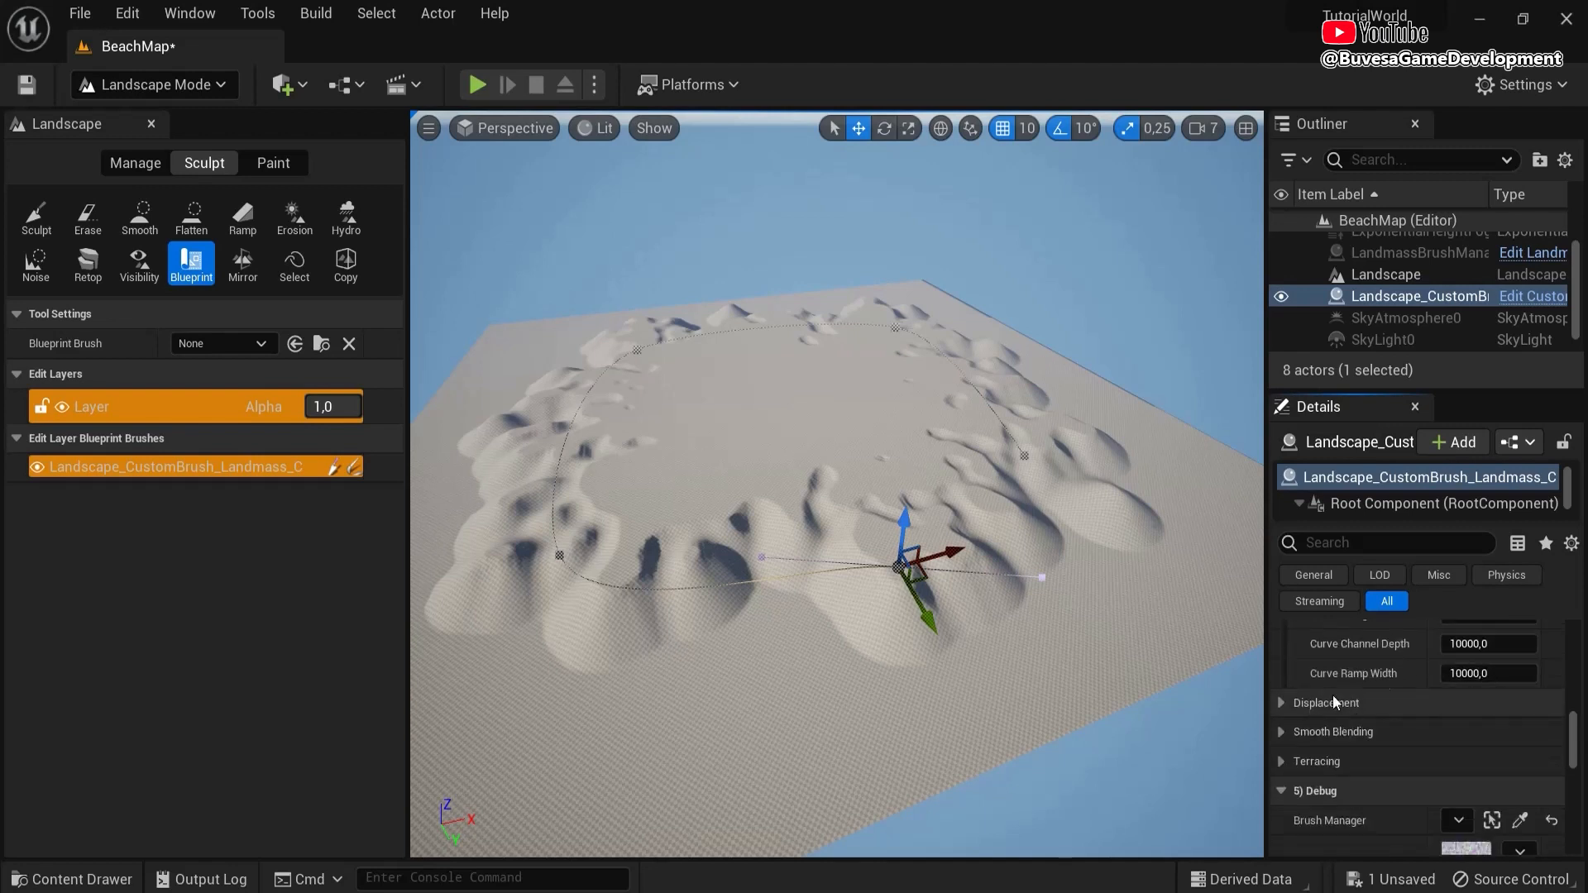
{"action": "left_click", "coordinate": [1281, 738]}
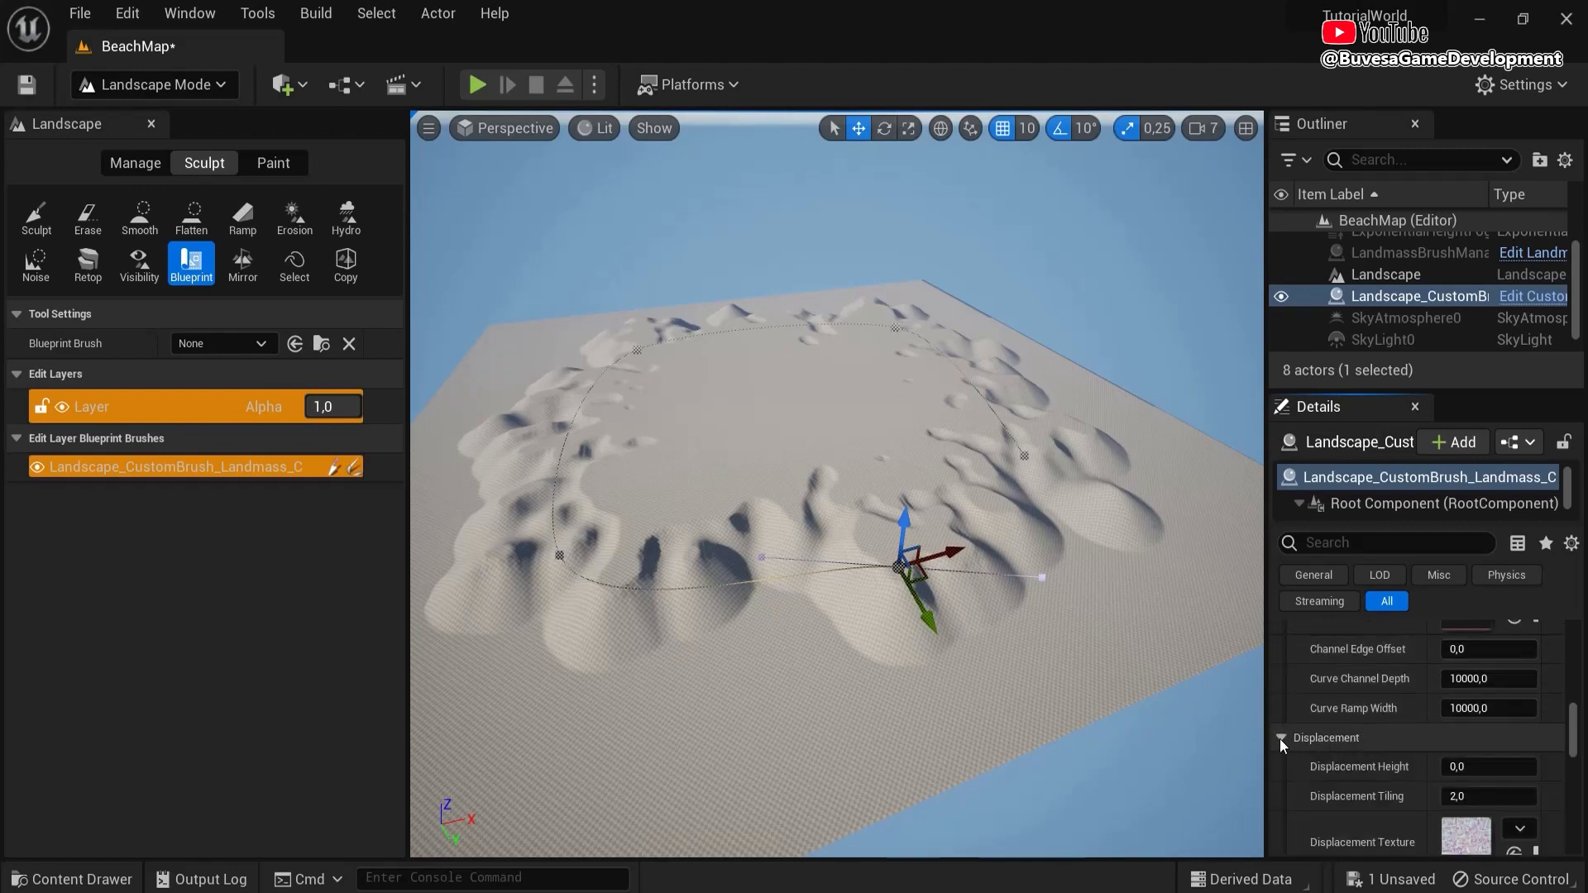
{"action": "scroll", "coordinate": [1357, 756], "scroll_direction": "down", "scroll_amount": 2}
{"action": "left_click", "coordinate": [1462, 664]}
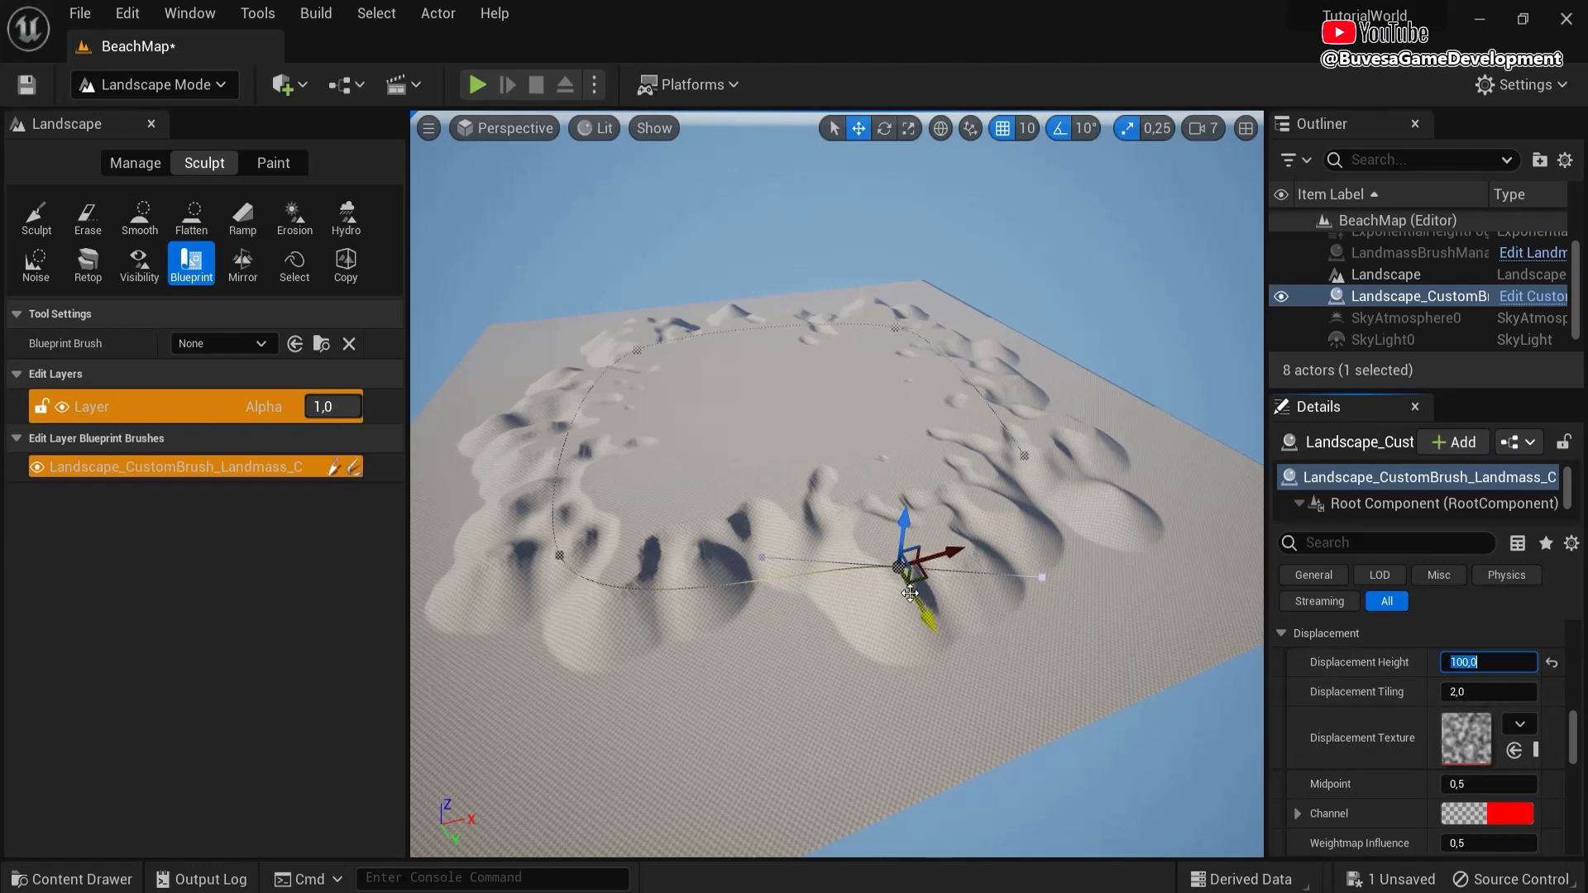
{"action": "key", "text": "w"}
{"action": "mouse_move", "coordinate": [821, 511]}
{"action": "right_mouse_down"}
{"action": "mouse_move", "coordinate": [784, 517]}
{"action": "mouse_move", "coordinate": [835, 538]}
{"action": "right_mouse_up"}
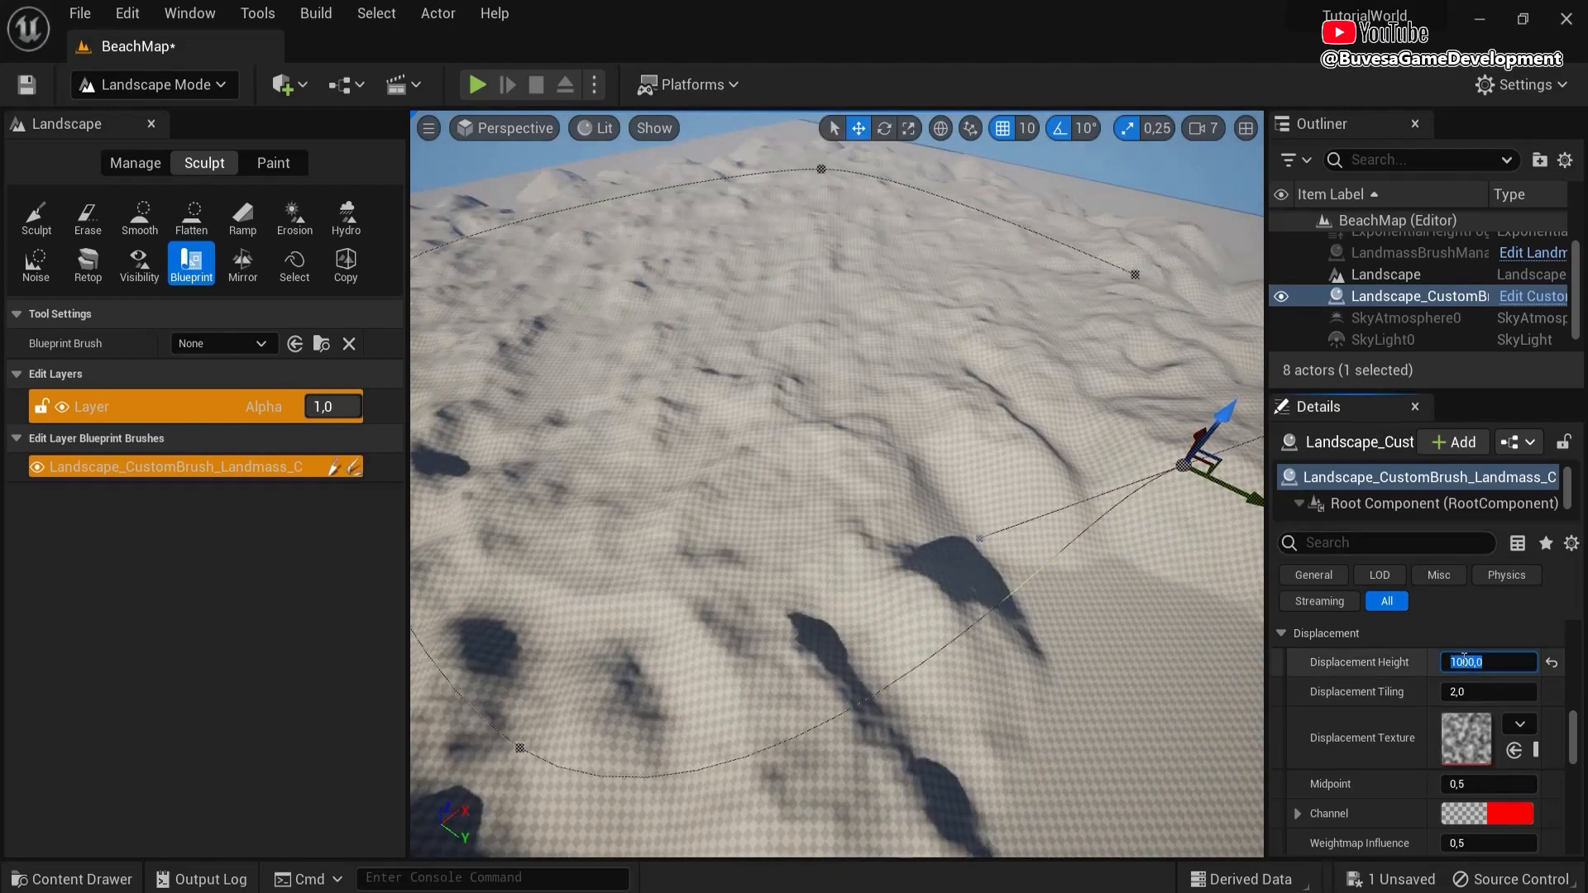
- Try a Displacement Height of 1000 and examine the bumps across the plateau up close
{"action": "key", "text": "Return"}
{"action": "key", "text": "w"}
{"action": "right_click_drag", "start_coordinate": [1037, 520], "coordinate": [1080, 495]}
{"action": "left_click", "coordinate": [1465, 662]}
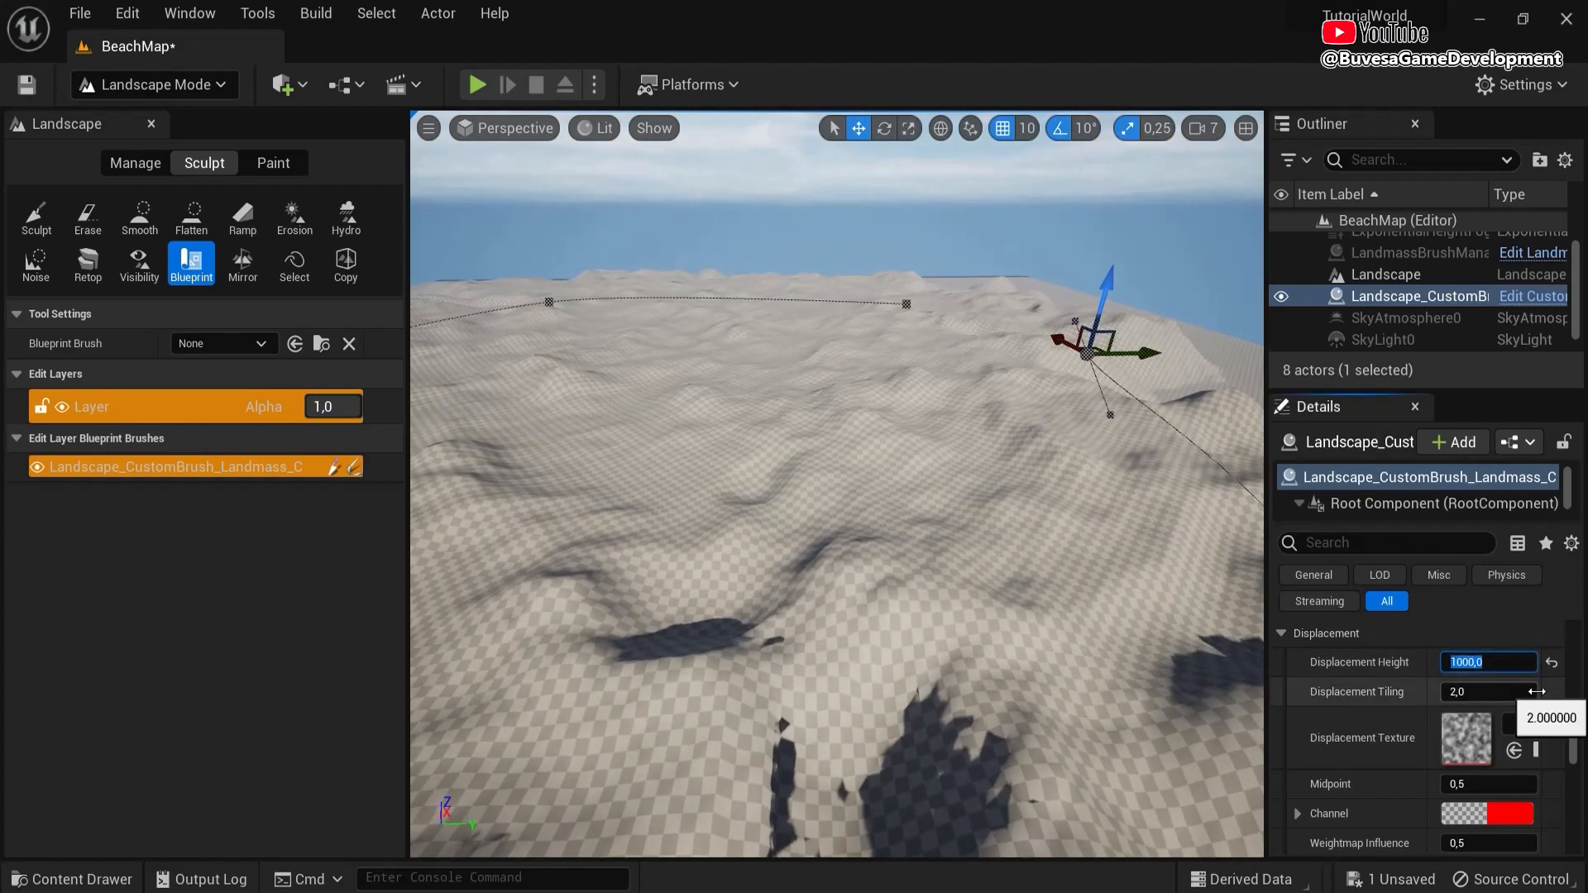
- Try Displacement Heights of 500 and 350 to soften the plateau's bumps
{"action": "type", "text": "500"}
{"action": "key", "text": "Return"}
{"action": "right_click_drag", "start_coordinate": [885, 552], "coordinate": [848, 548]}
{"action": "key", "text": "s"}
{"action": "key", "text": "w"}
{"action": "key", "text": "s"}
{"action": "key", "text": "d"}
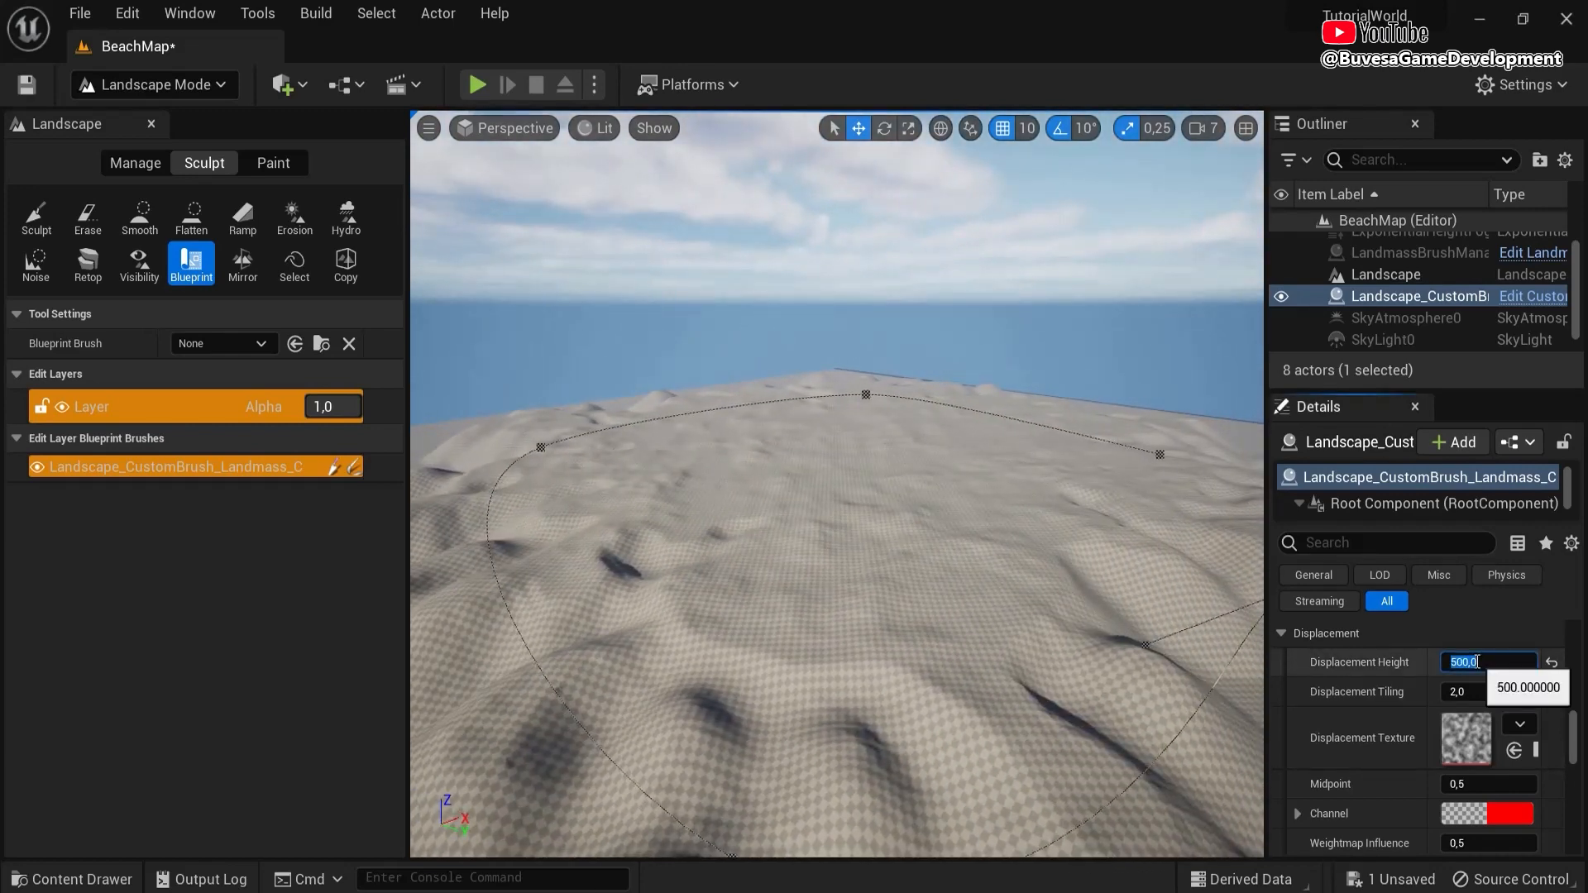
{"action": "type", "text": "350"}
{"action": "key", "text": "Return"}
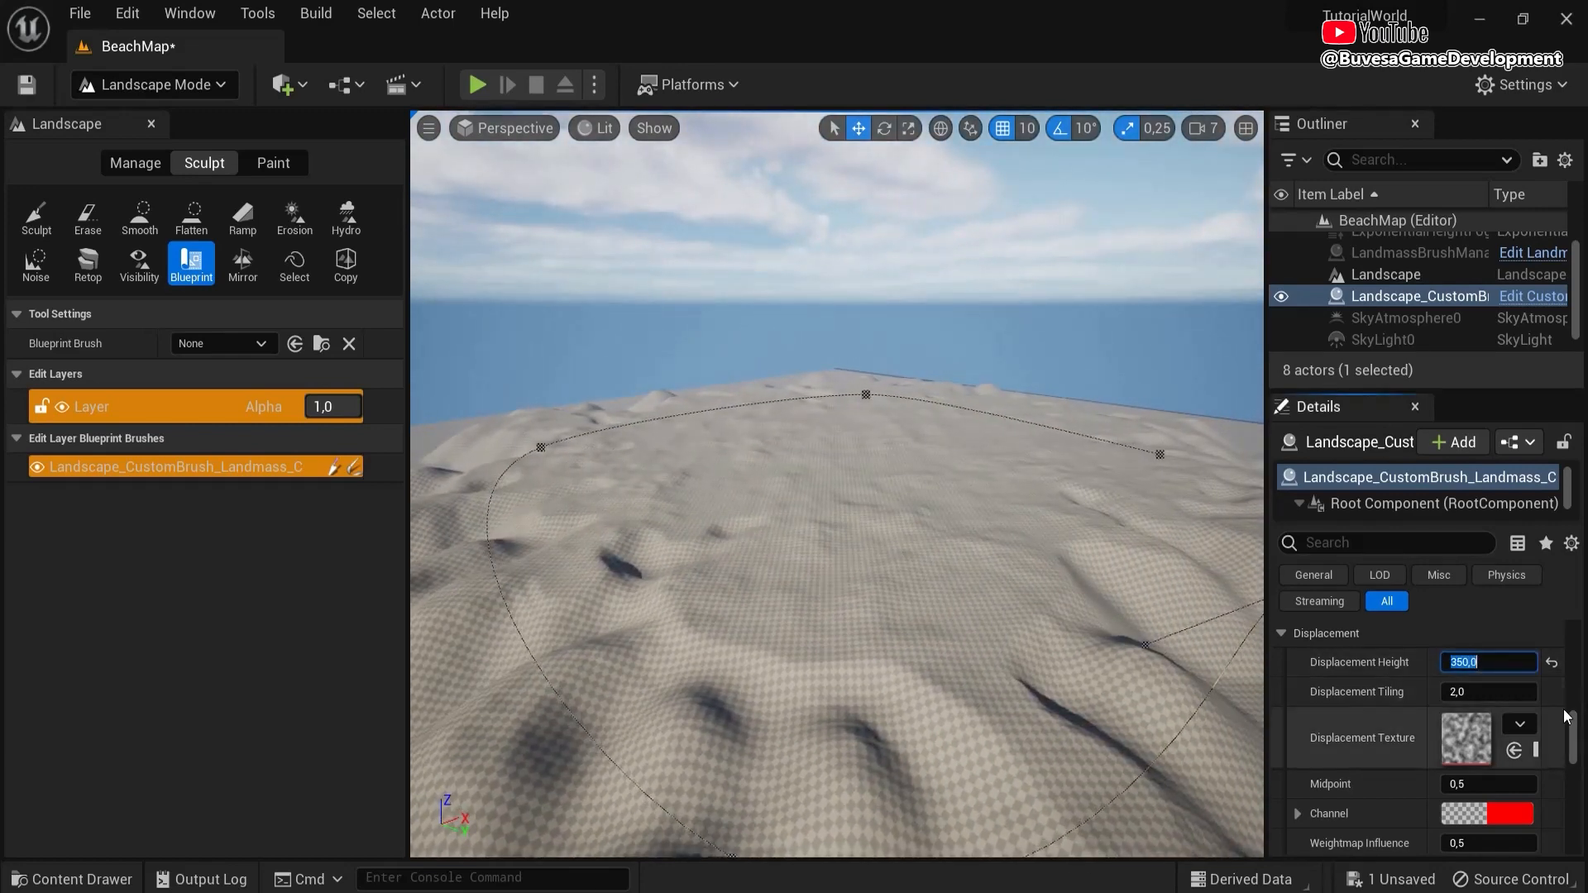
- Show the brush's Terracing options and set Terrace Alpha to 1
{"action": "left_click_drag", "start_coordinate": [1580, 742], "coordinate": [1580, 754]}
{"action": "scroll", "coordinate": [1351, 703], "scroll_direction": "down", "scroll_amount": 3}
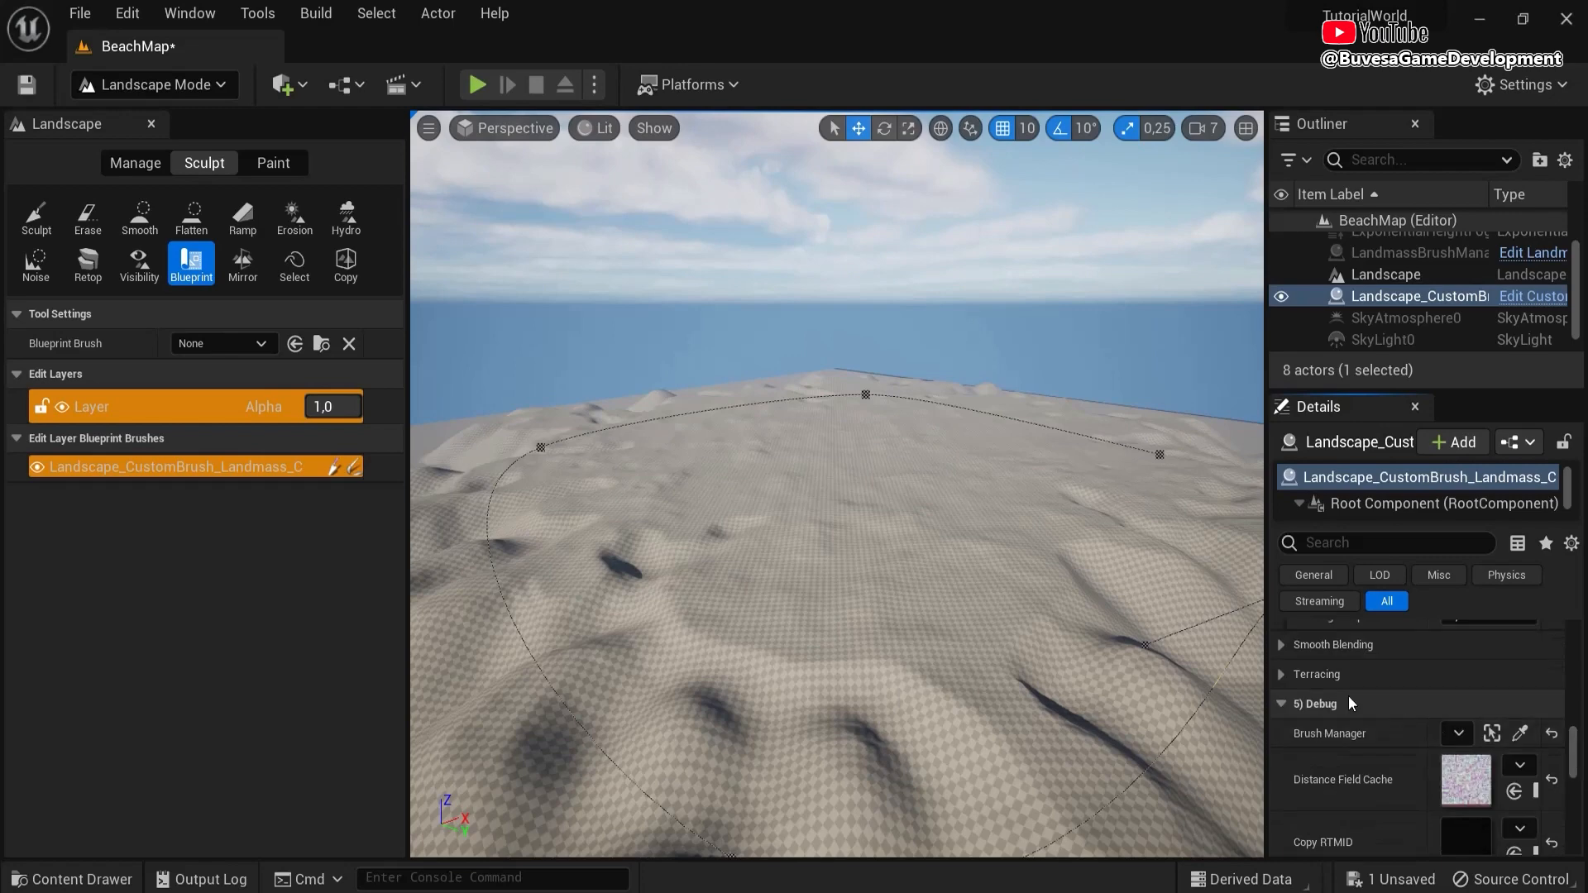
{"action": "left_click", "coordinate": [1281, 675]}
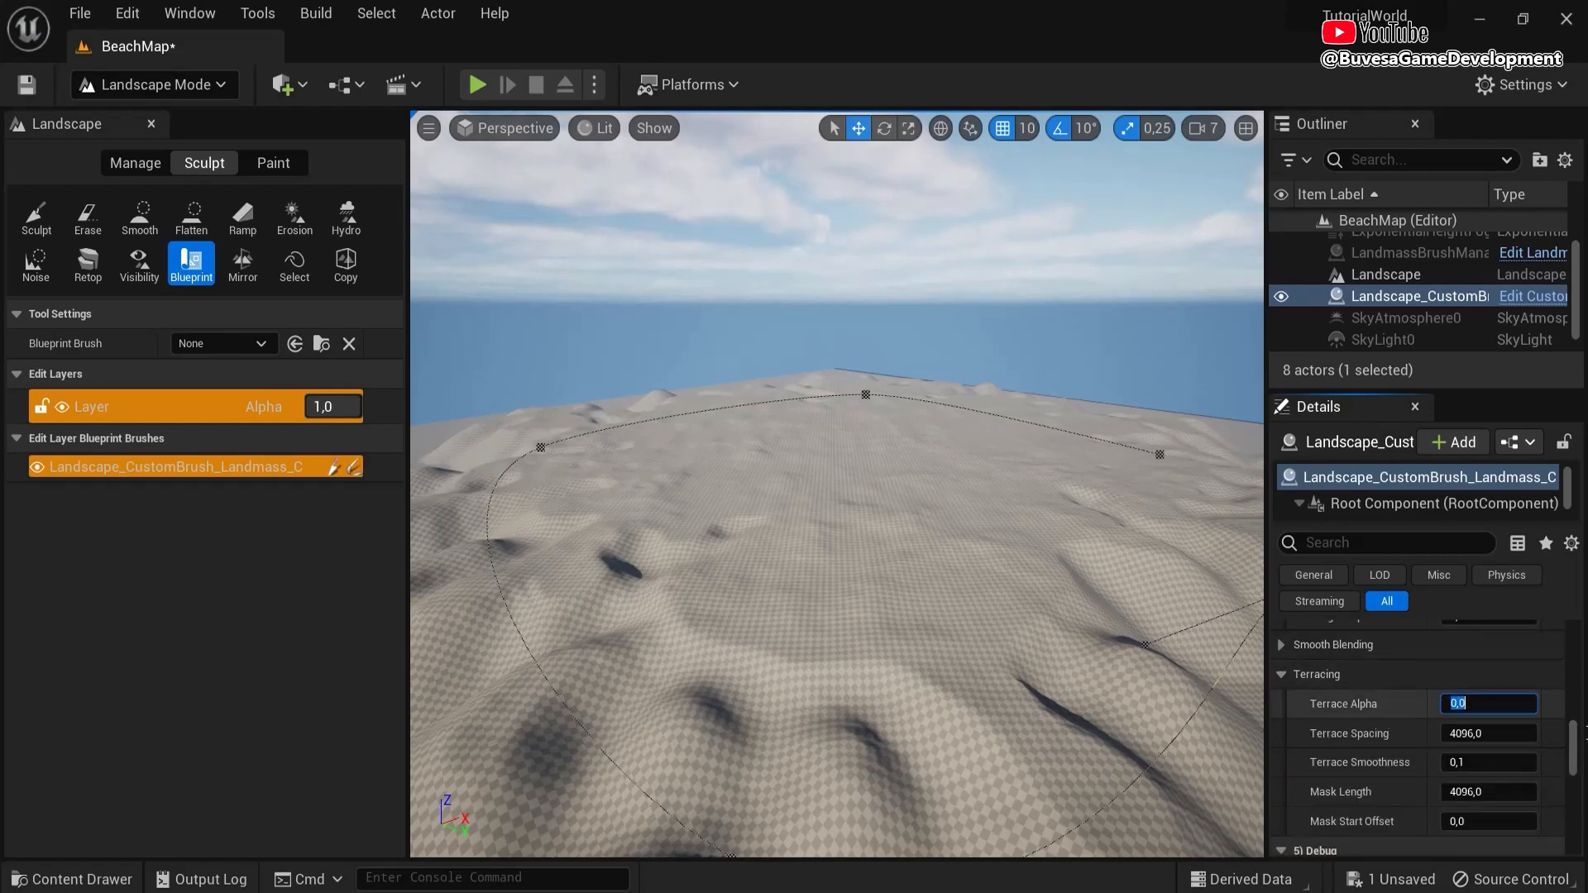
{"action": "key", "text": "Return"}
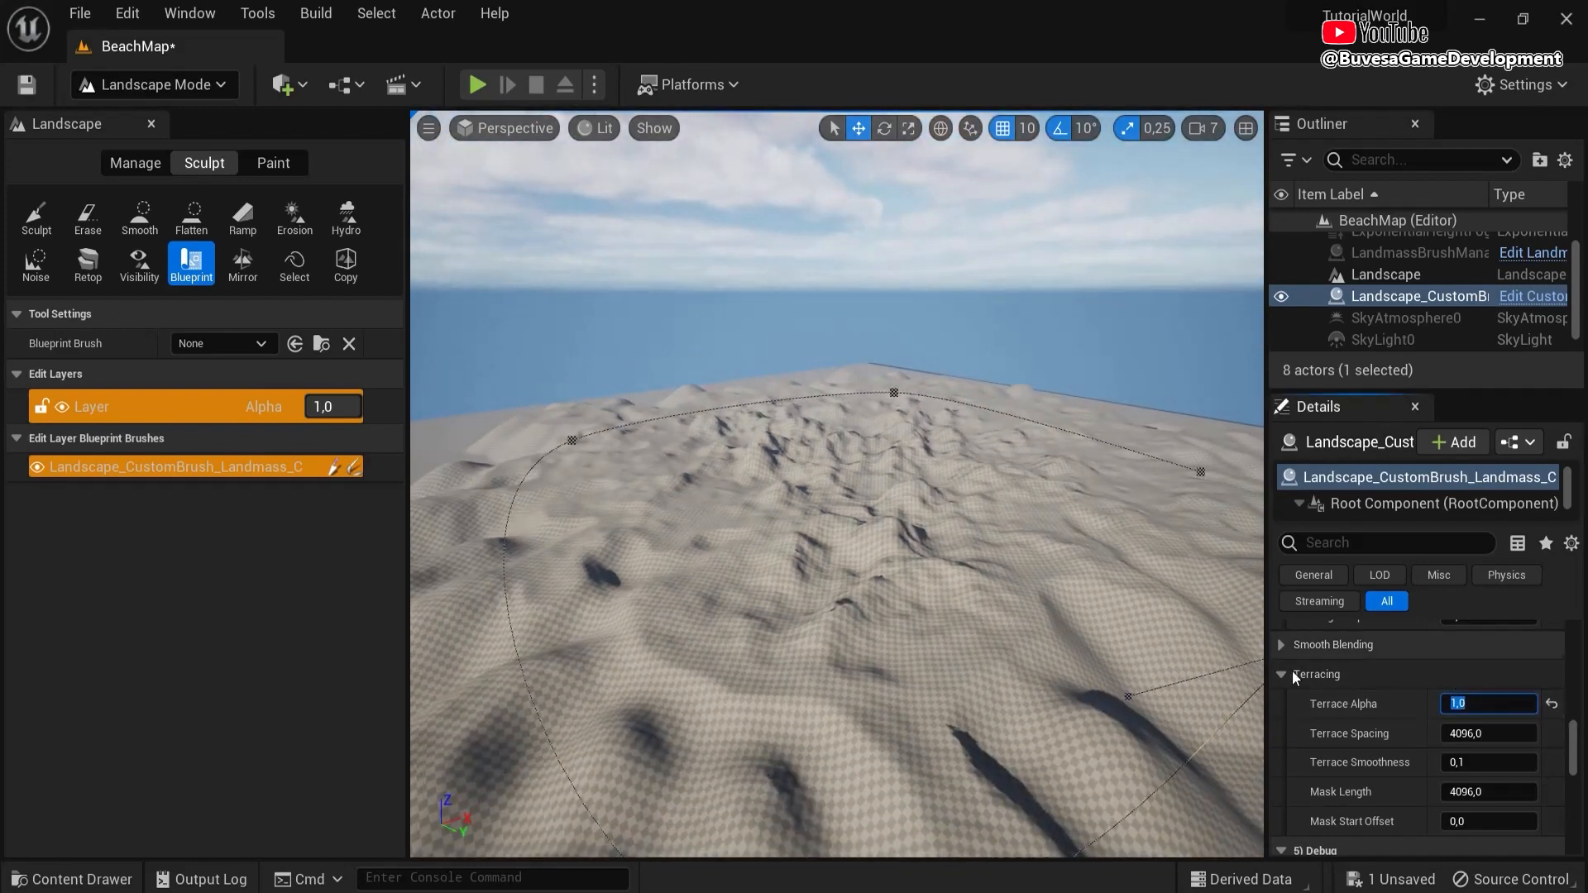
- Set the Landmass brush's Displacement Height to 100
{"action": "scroll", "coordinate": [1411, 749], "scroll_direction": "up", "scroll_amount": 5}
{"action": "scroll", "coordinate": [1406, 789], "scroll_direction": "up", "scroll_amount": 1}
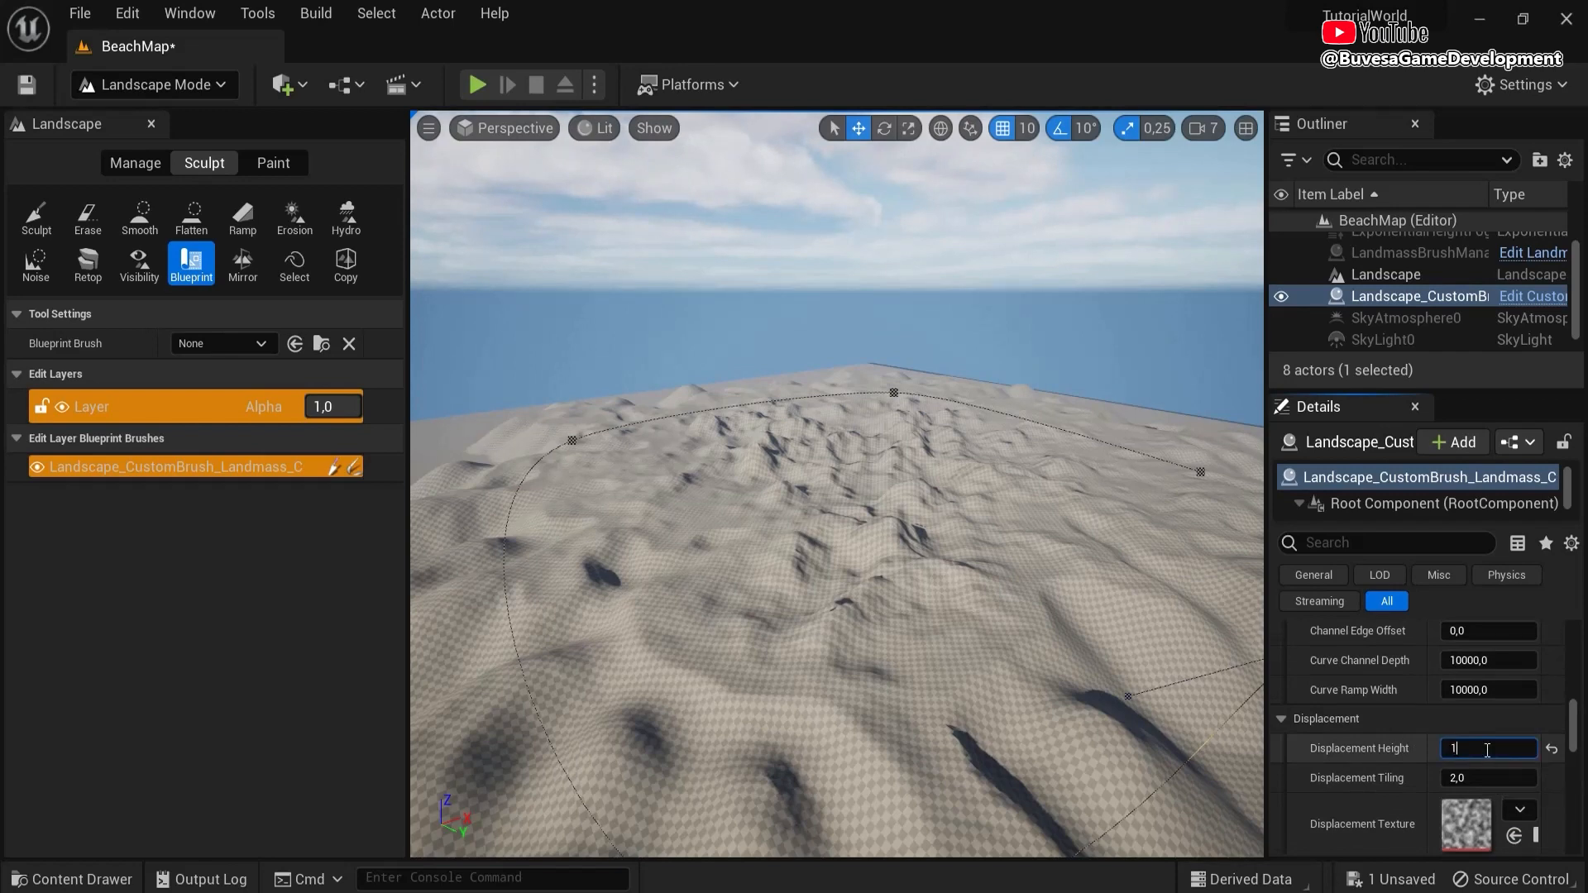
{"action": "key", "text": "Return"}
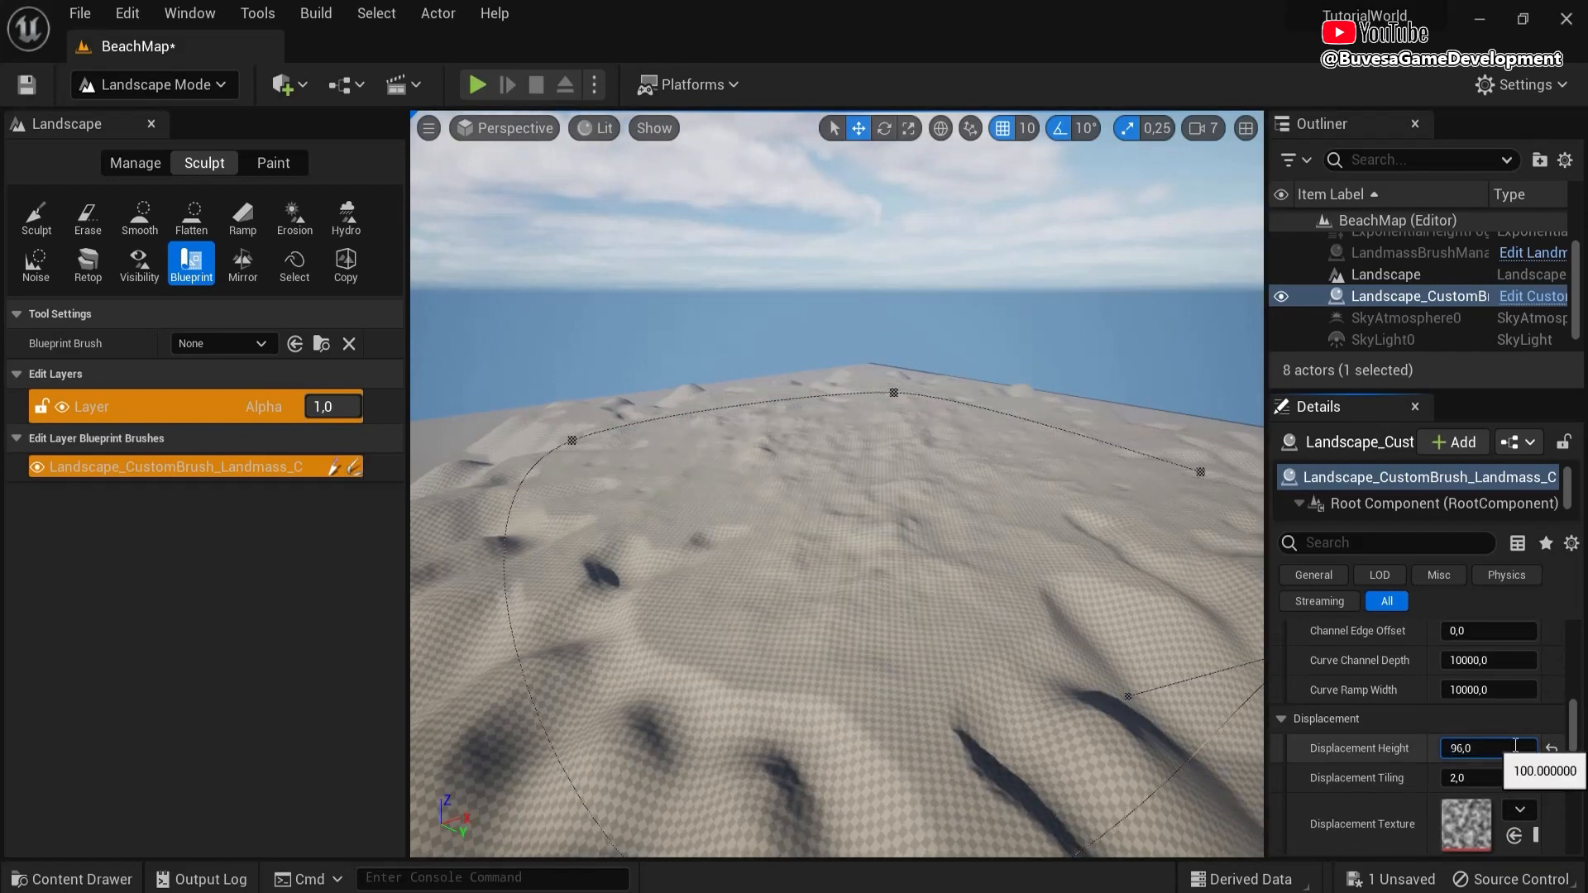
- Try Terrace Spacing values of 300 and 3000 on the brush, and reset it to the default
{"action": "scroll", "coordinate": [1488, 728], "scroll_direction": "down", "scroll_amount": 6}
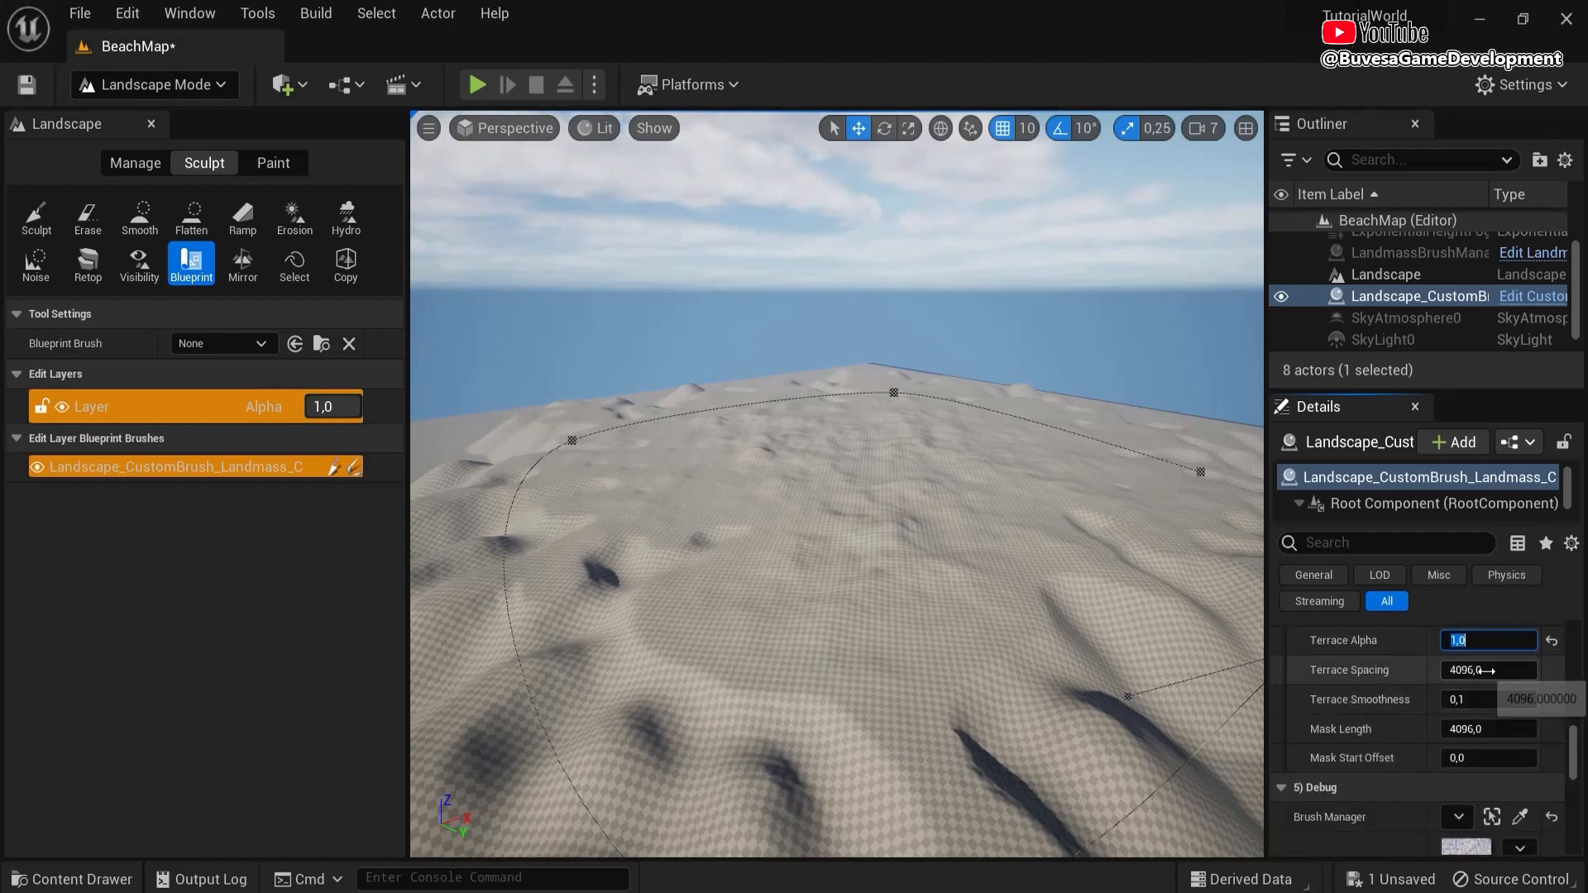
{"action": "key", "text": "Tab"}
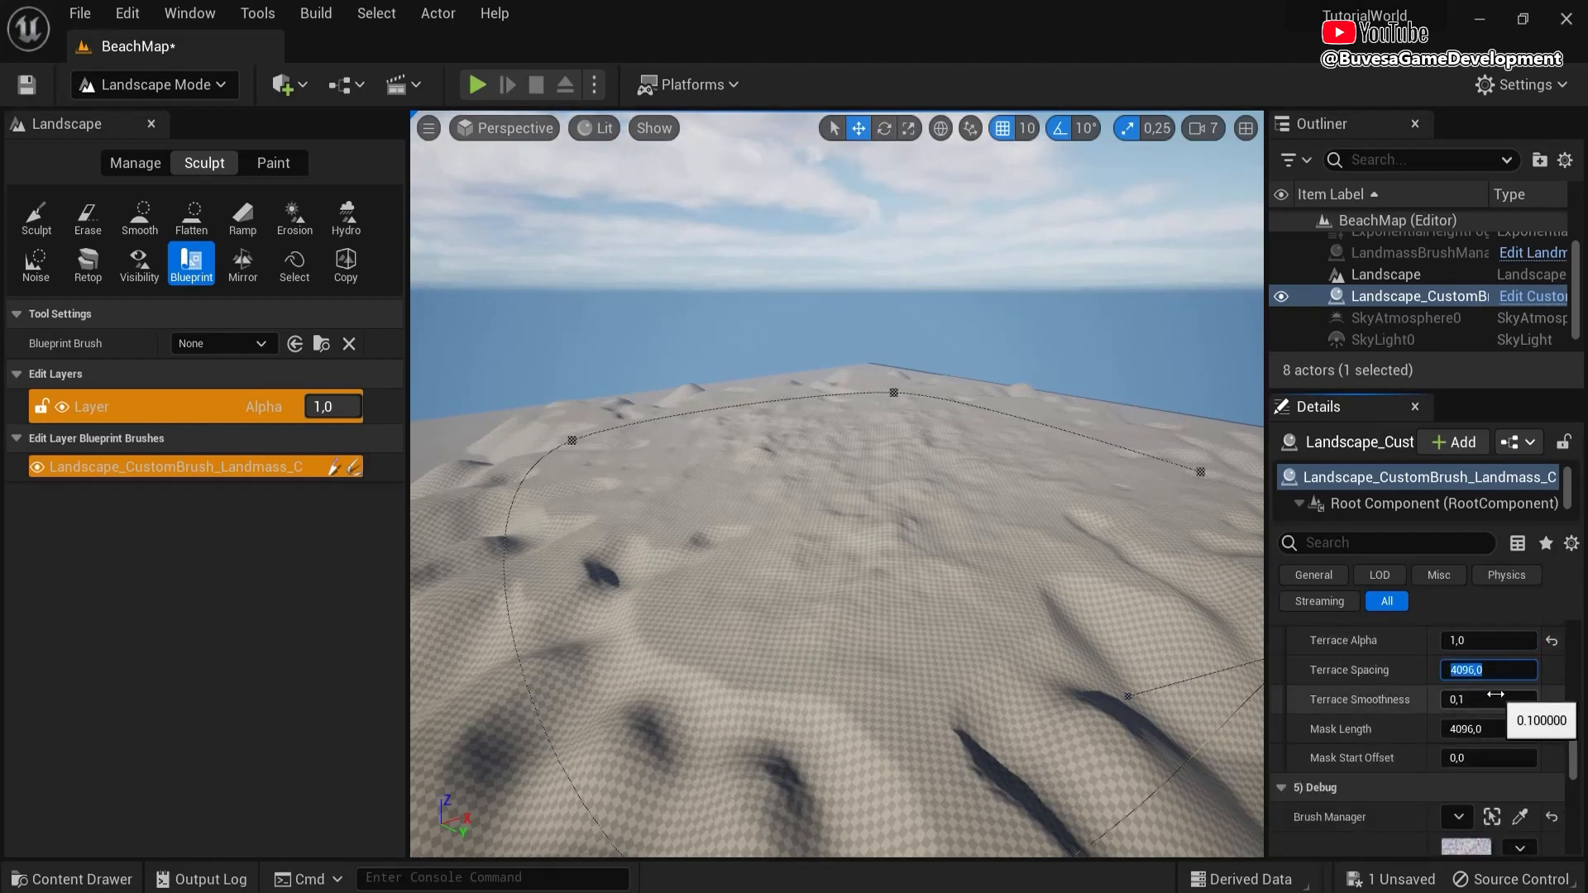
{"action": "key", "text": "Return"}
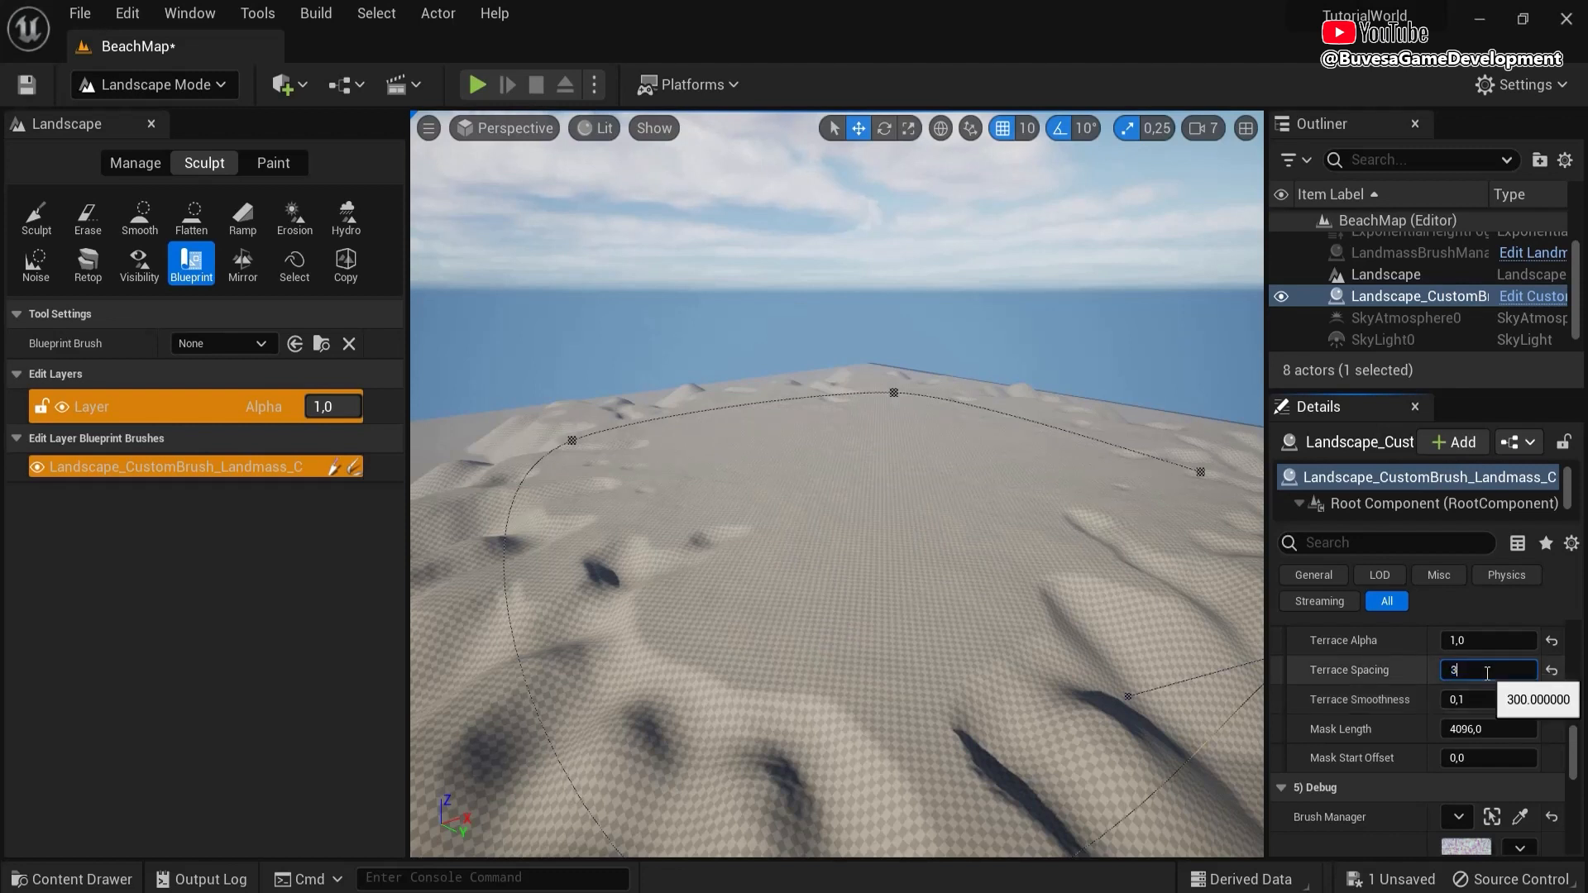
{"action": "type", "text": "3000"}
{"action": "key", "text": "Return"}
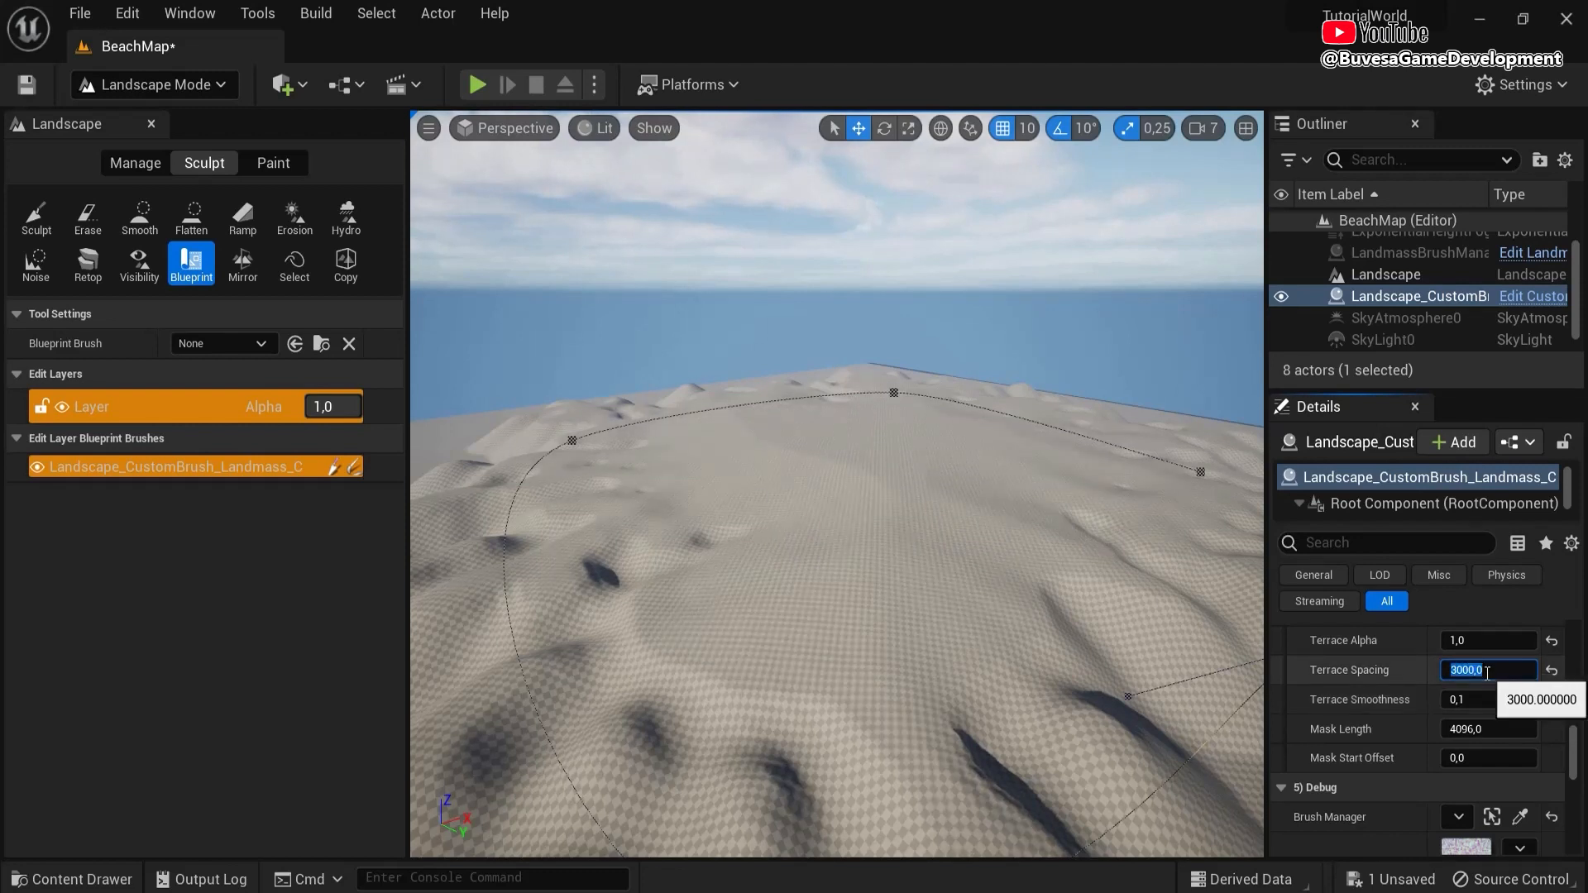
{"action": "left_click", "coordinate": [1553, 674]}
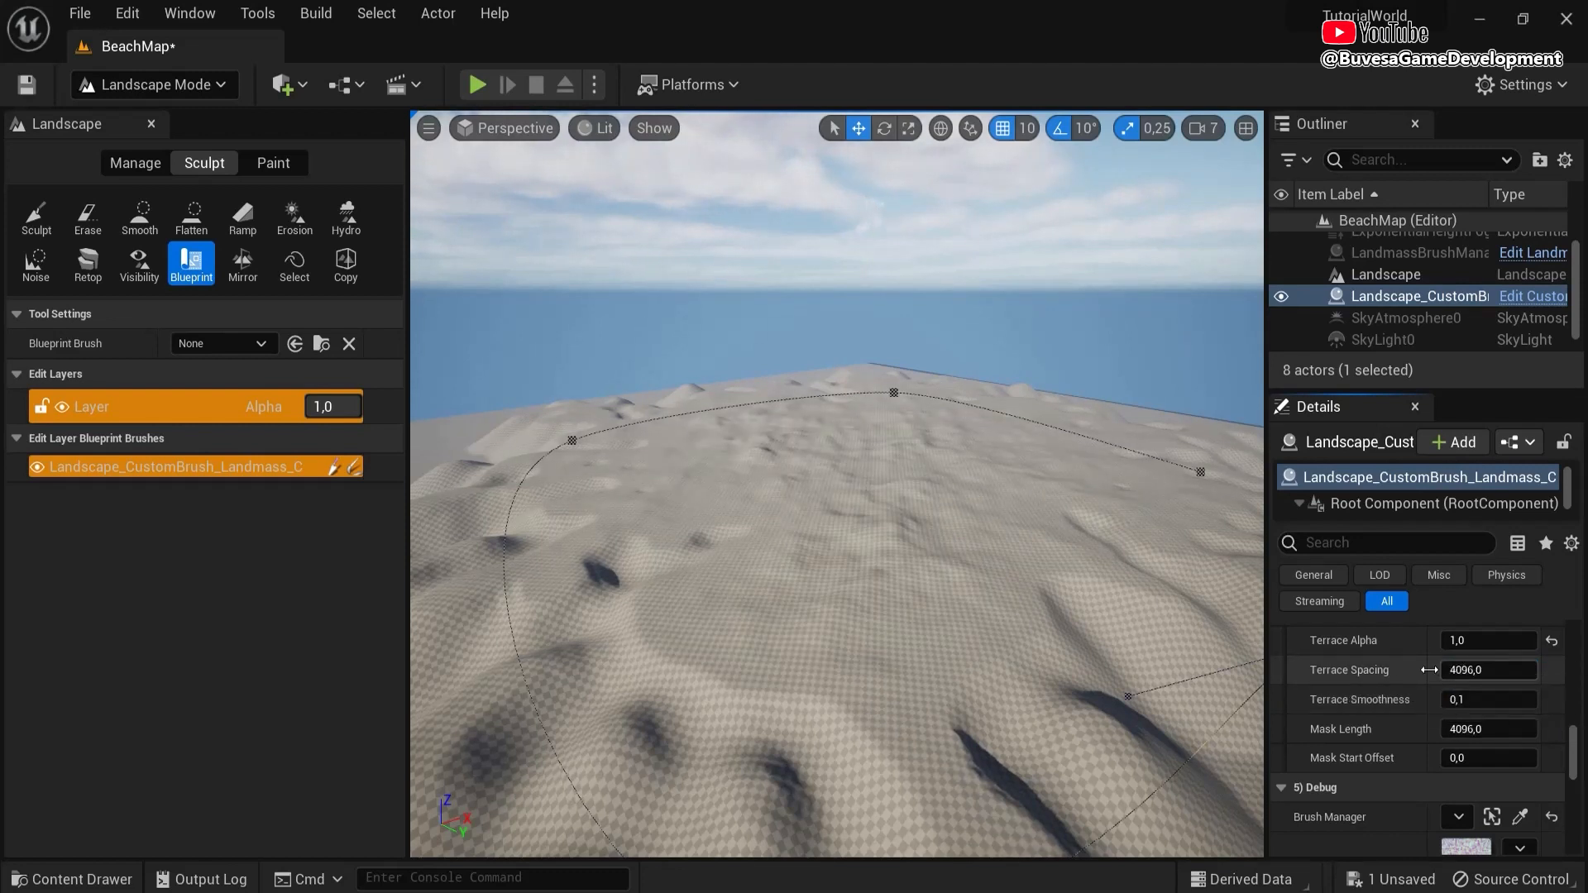
- Leave Landscape mode, play-test the level from a spot on the plateau by running the character forward, and stop the preview
{"action": "key", "text": "s"}
{"action": "right_click_drag", "start_coordinate": [761, 592], "coordinate": [761, 633]}
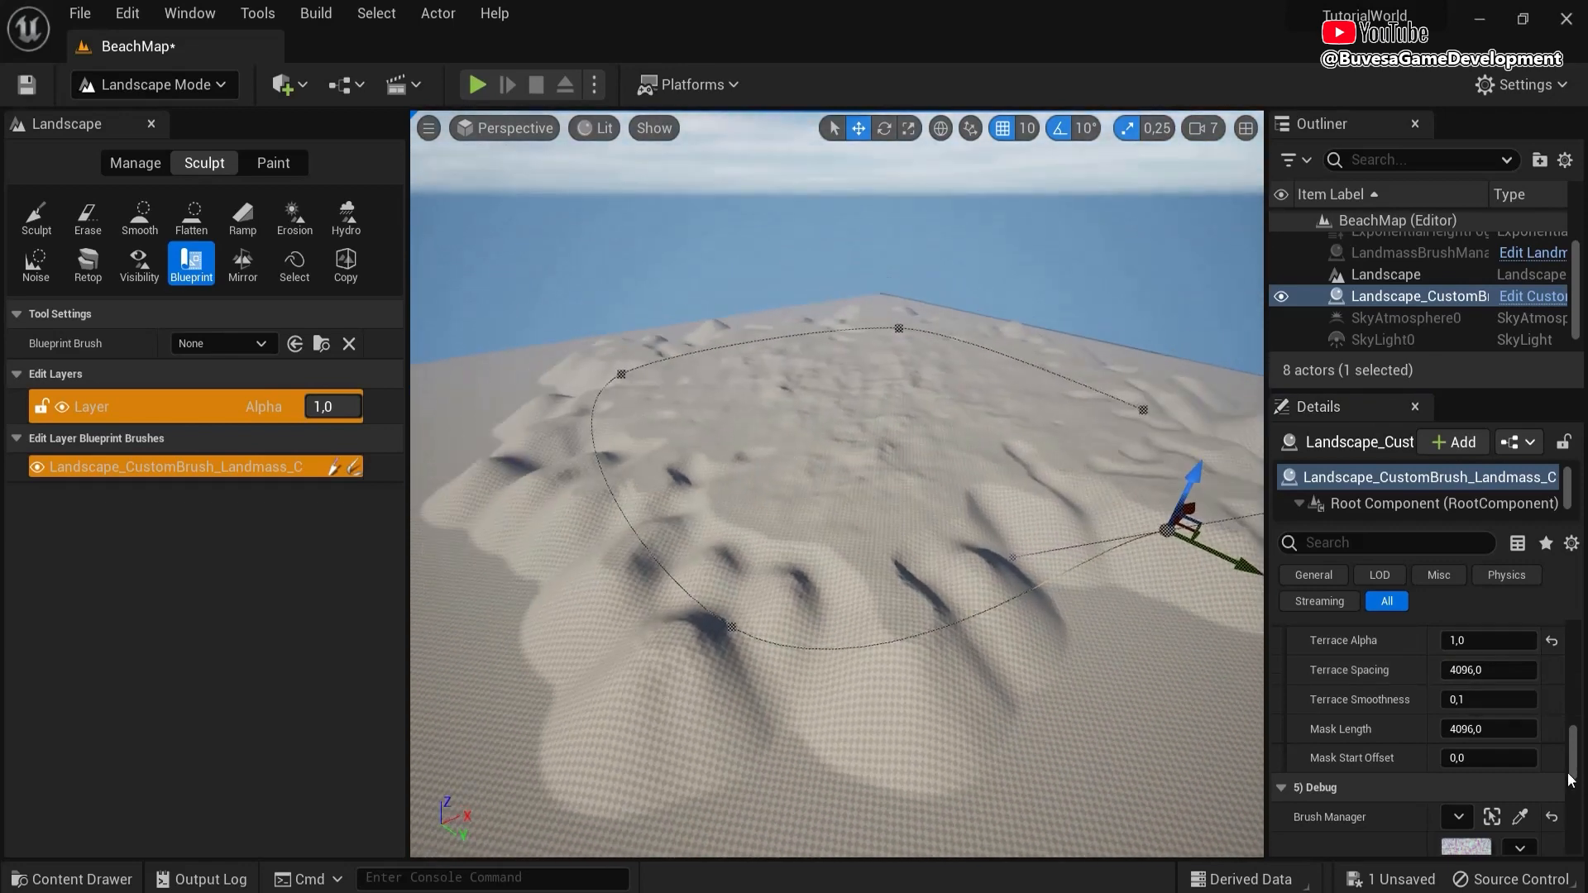
{"action": "mouse_move", "coordinate": [1574, 762]}
{"action": "left_mouse_down"}
{"action": "mouse_move", "coordinate": [1574, 836]}
{"action": "mouse_move", "coordinate": [1571, 745]}
{"action": "left_mouse_up"}
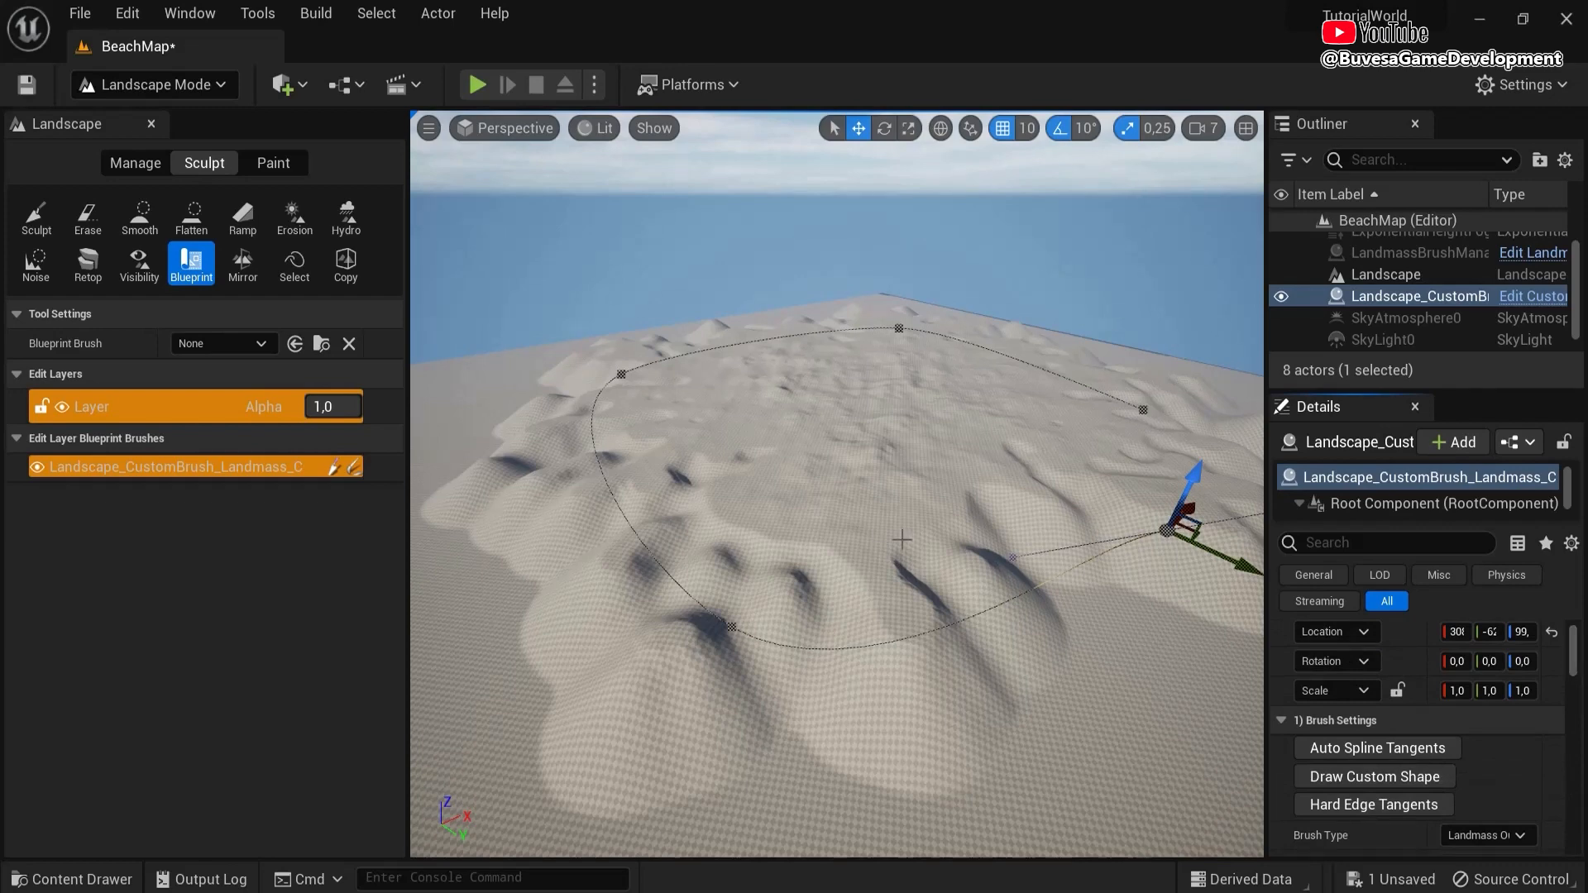
{"action": "left_click", "coordinate": [165, 122]}
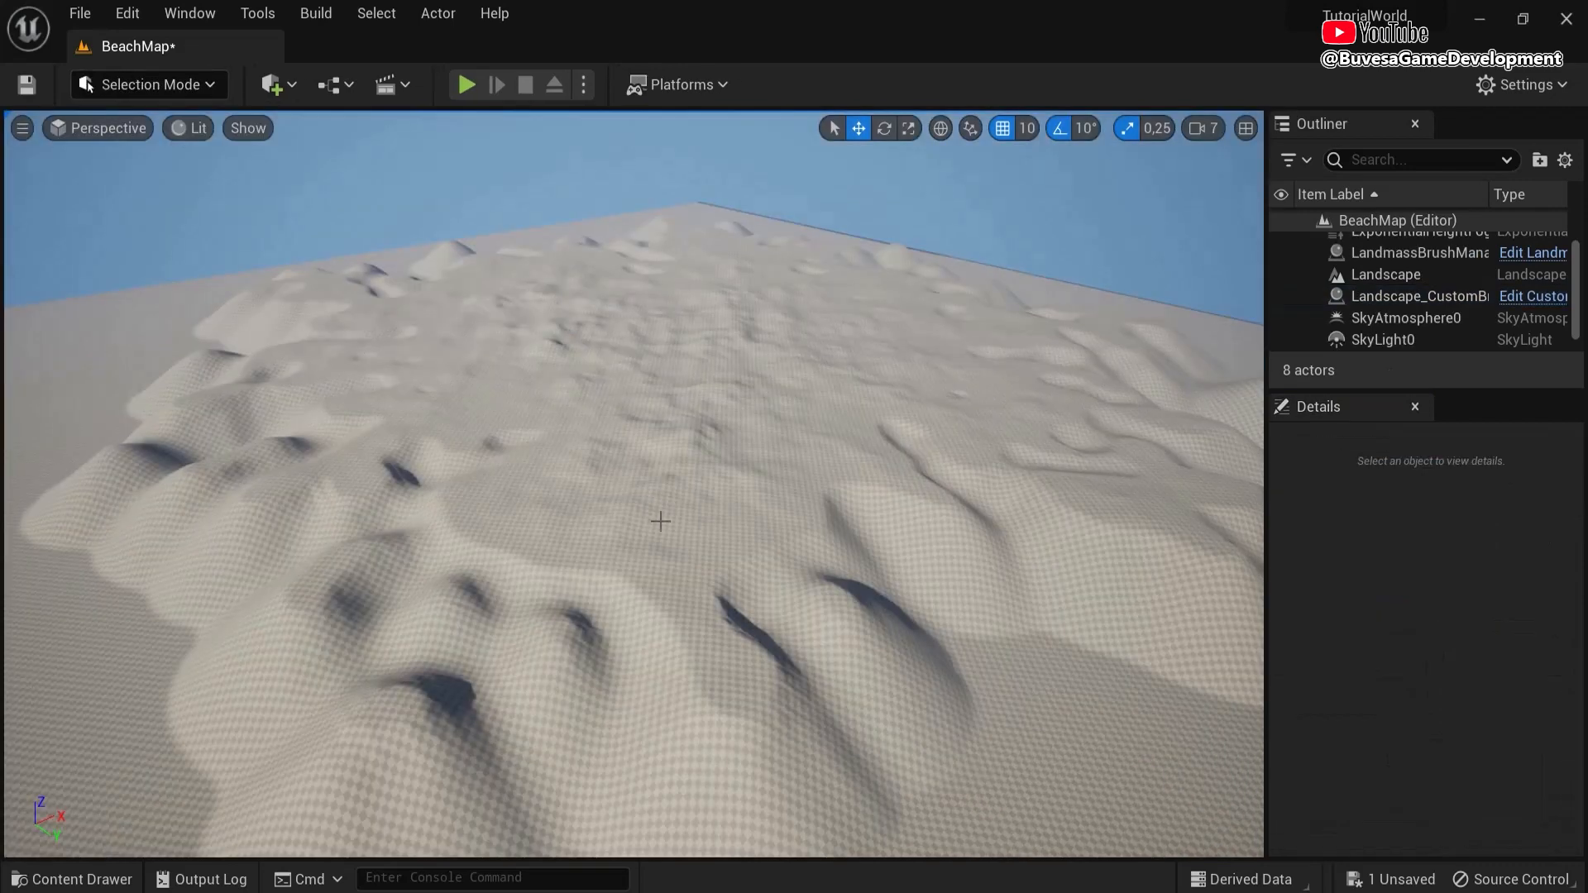
{"action": "right_click", "coordinate": [691, 438]}
{"action": "left_click", "coordinate": [782, 871]}
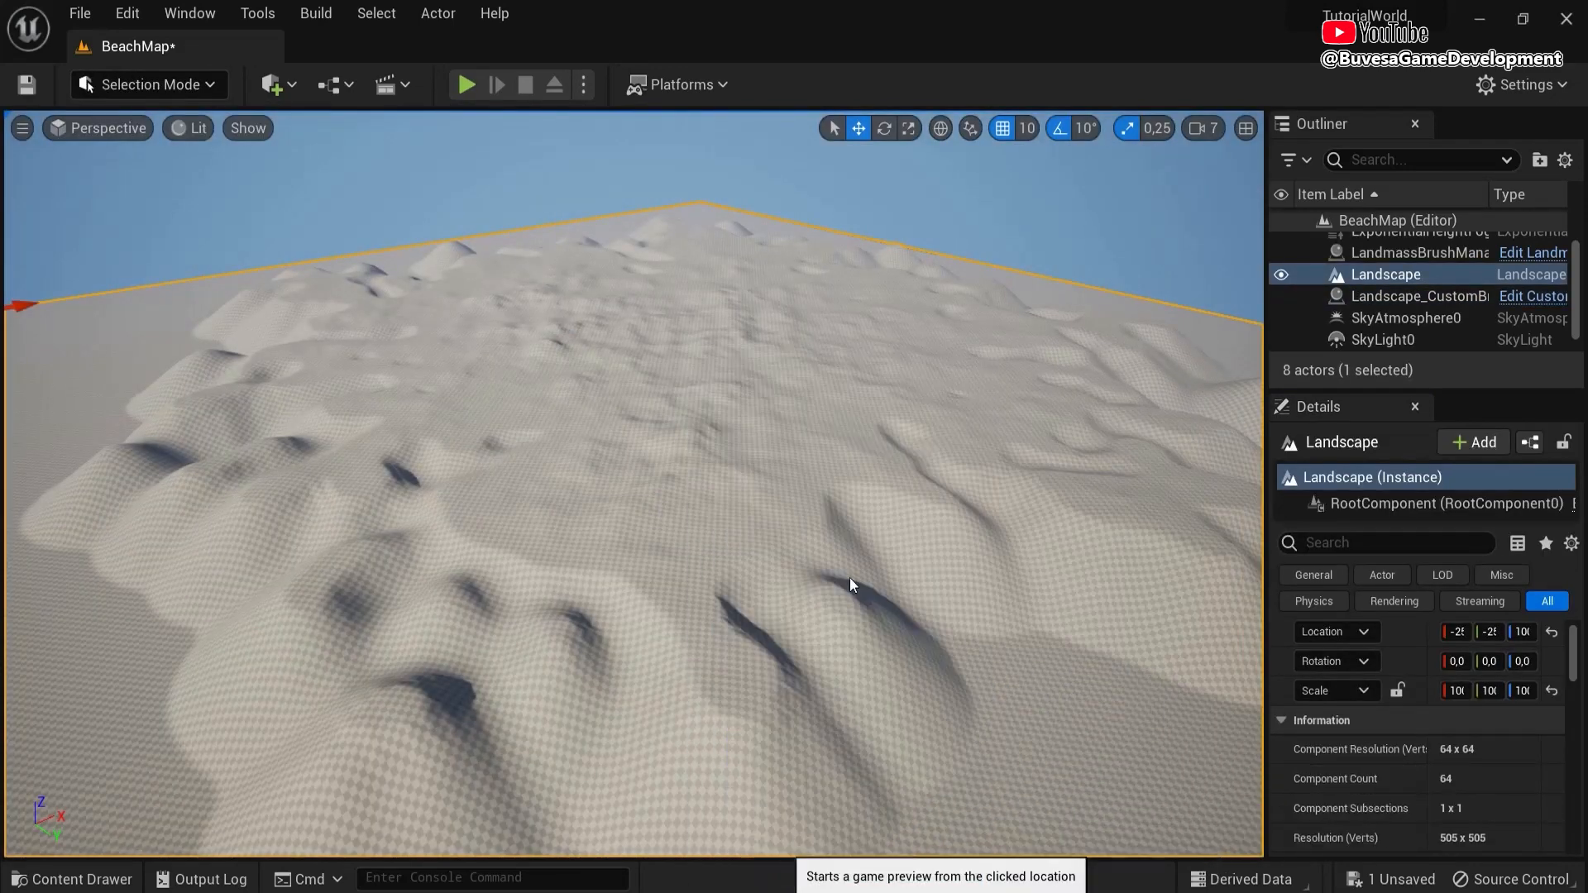
{"action": "key", "text": "w"}
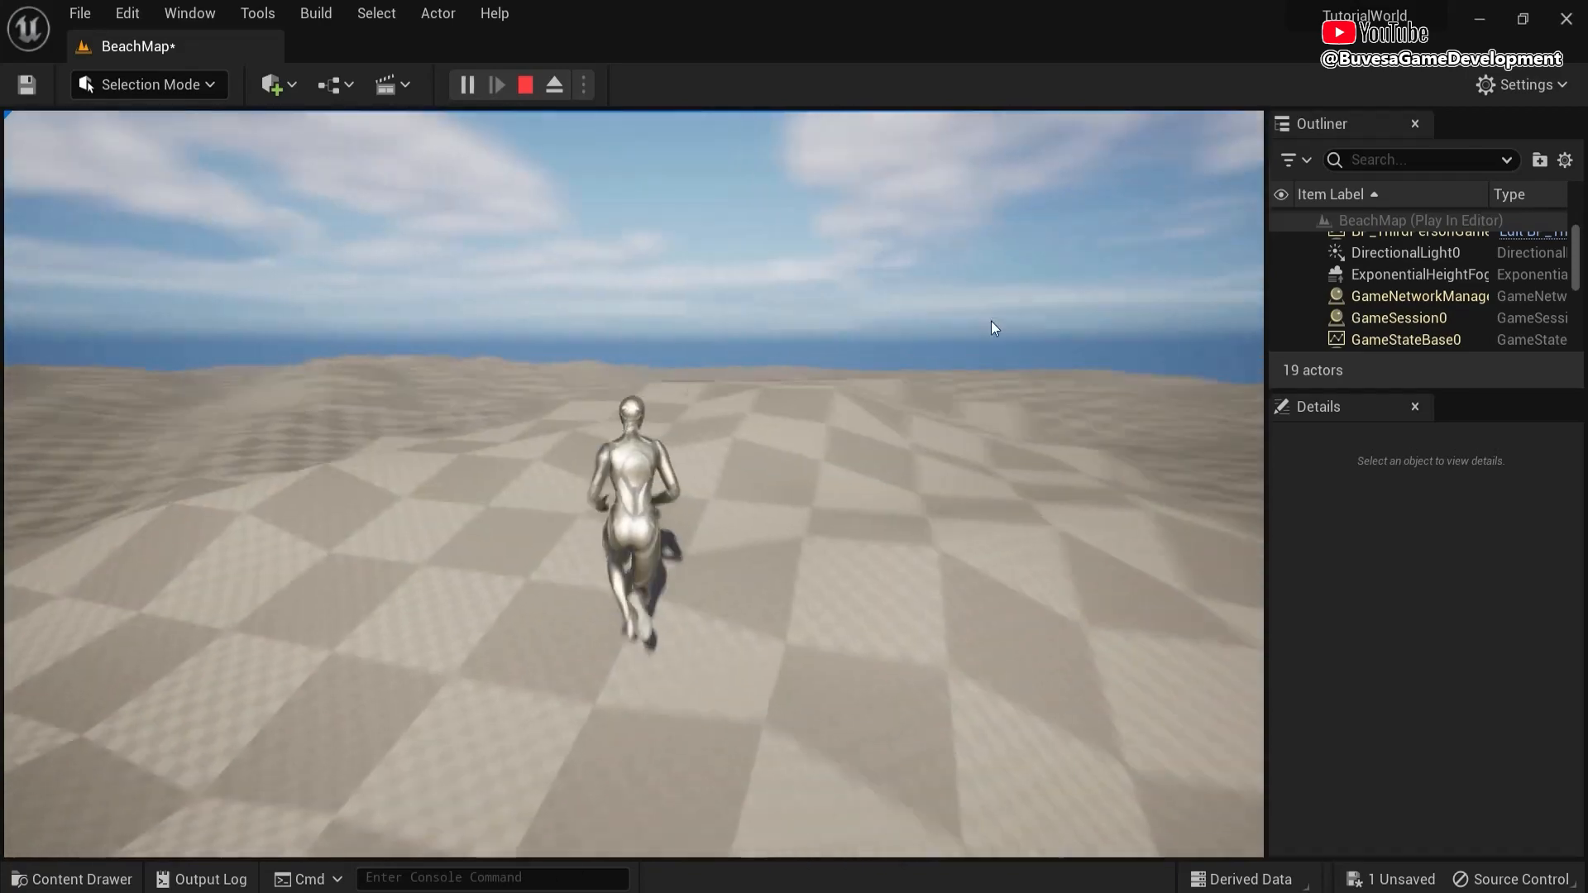
{"action": "key", "text": "Escape"}
- Return to Landscape mode and select the Landmass custom brush actor
{"action": "key", "text": "f"}
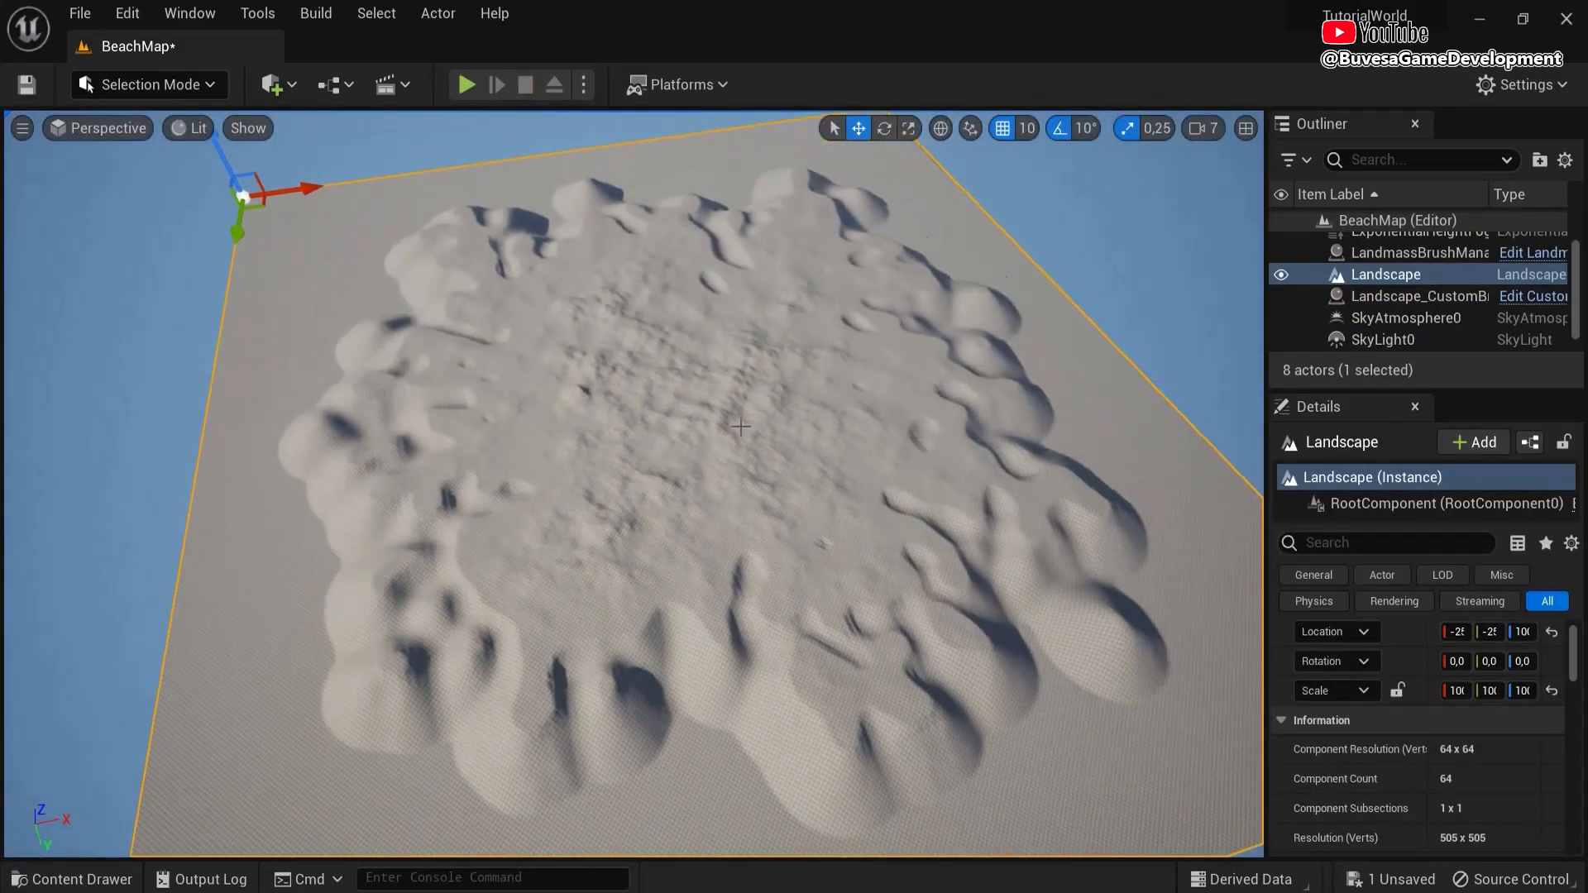
{"action": "left_click", "coordinate": [145, 84]}
{"action": "left_click", "coordinate": [136, 141]}
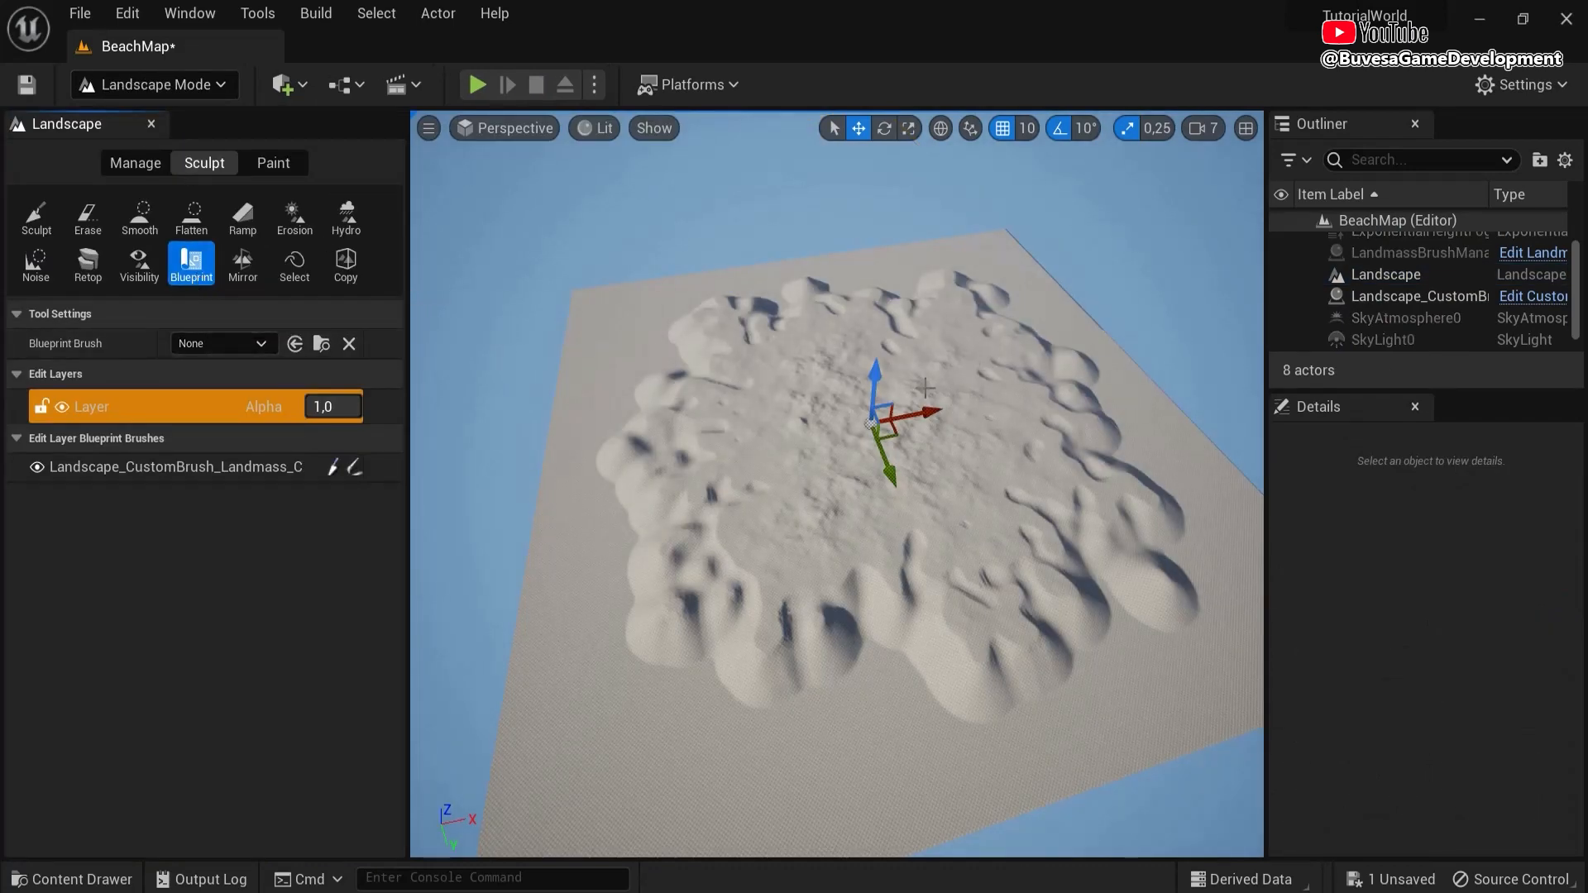
{"action": "left_click", "coordinate": [1435, 298]}
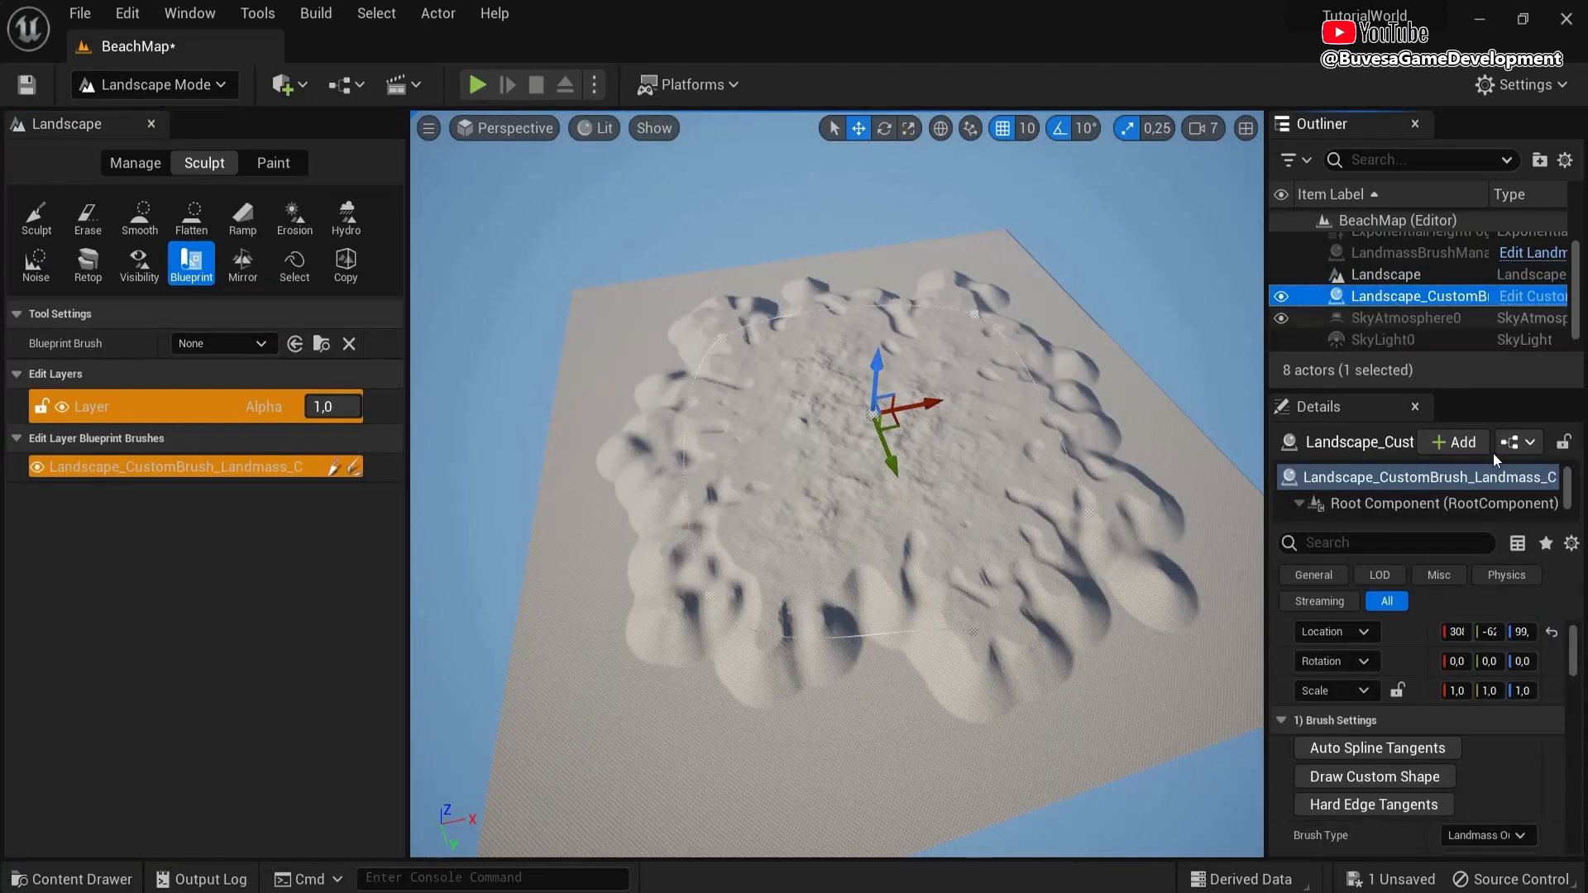
- Reset the brush's Displacement Height to its default, and set it to 50 for gentler bumps
{"action": "left_click_drag", "start_coordinate": [1571, 676], "coordinate": [1580, 743]}
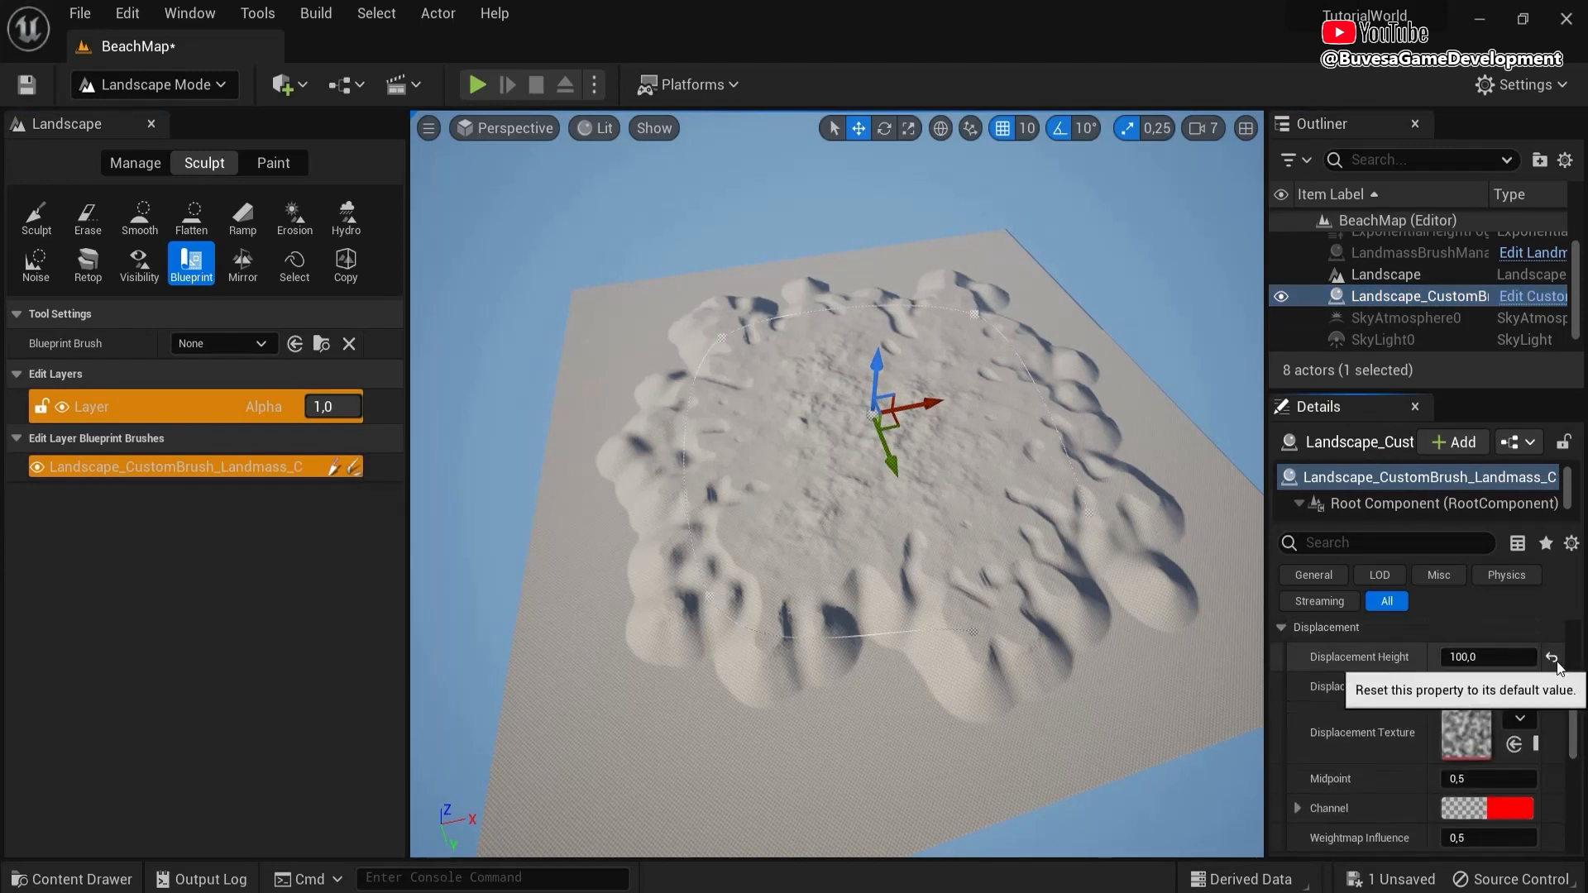
{"action": "left_click", "coordinate": [1552, 657]}
{"action": "scroll", "coordinate": [1014, 538], "scroll_direction": "up", "scroll_amount": 8}
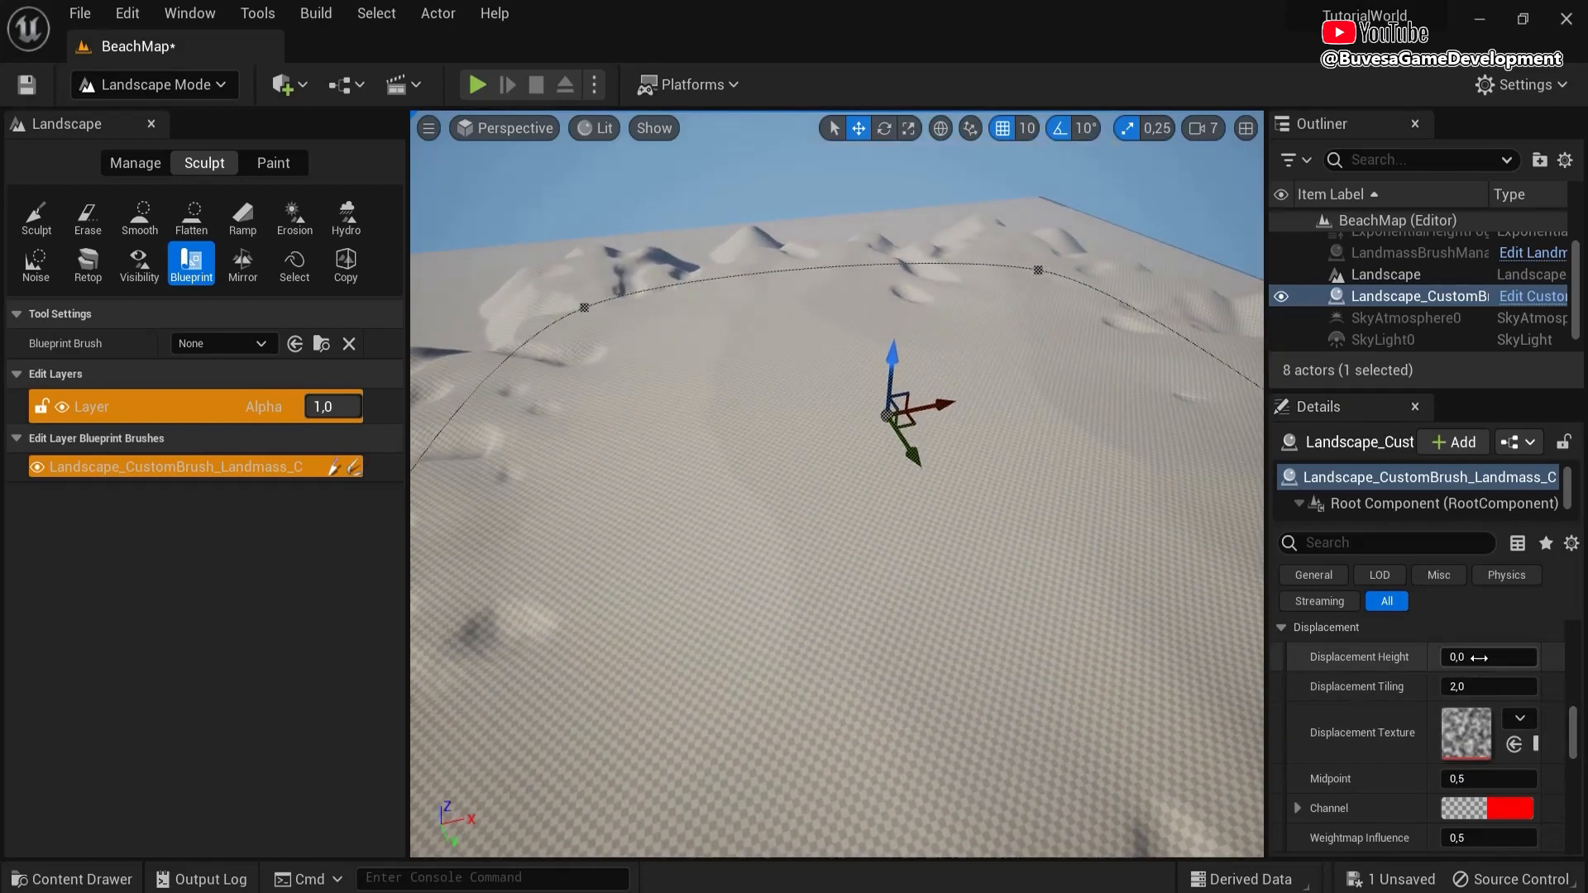
{"action": "type", "text": "50"}
{"action": "key", "text": "Return"}
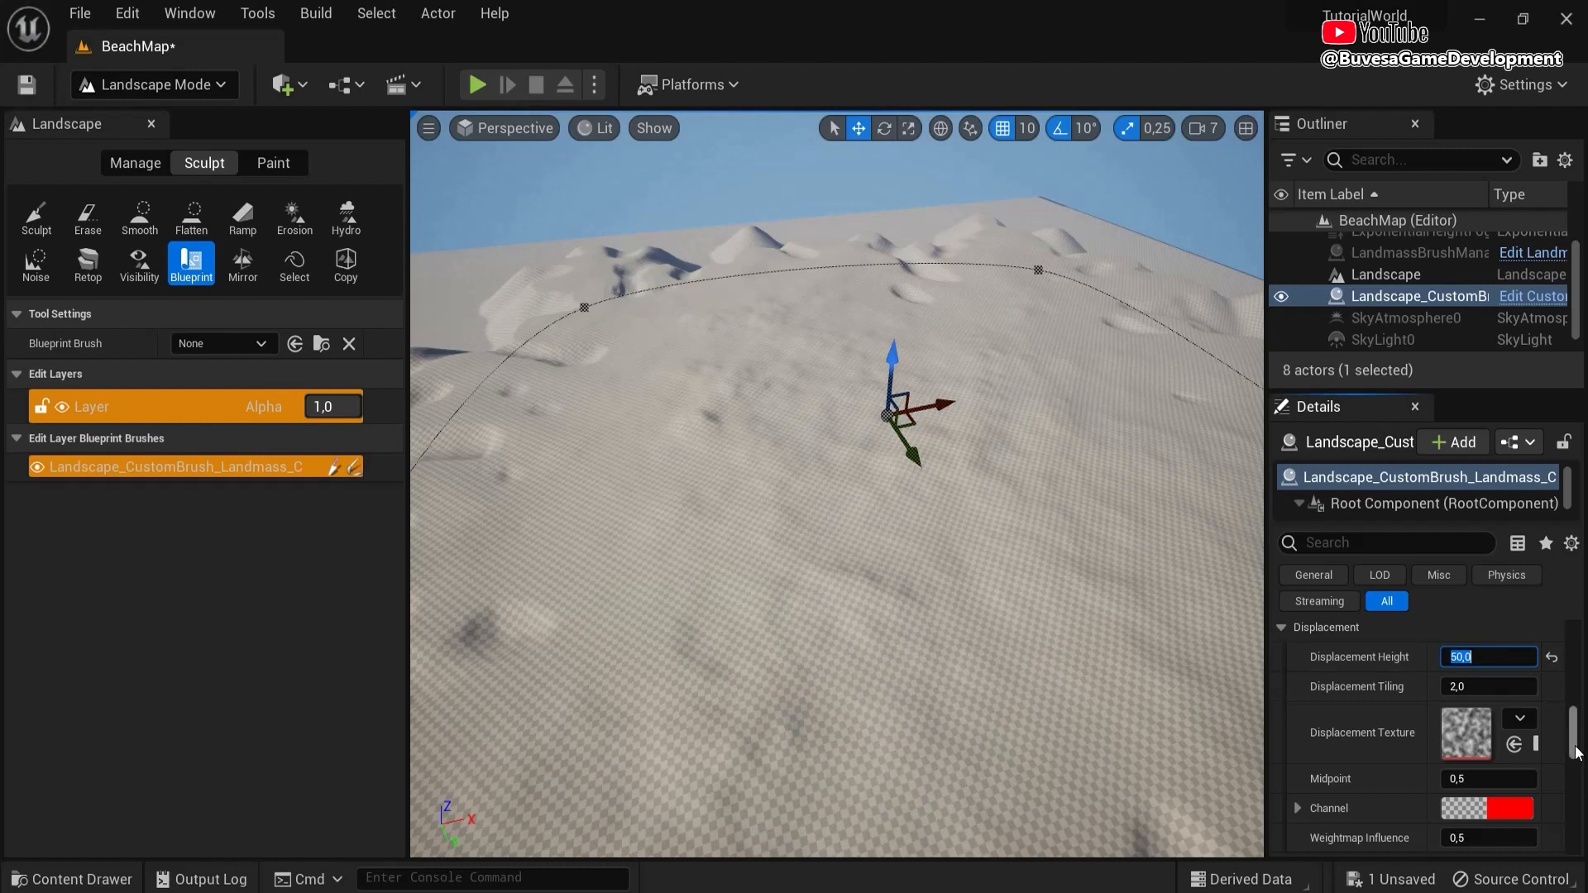
{"action": "scroll", "coordinate": [1576, 752], "scroll_direction": "down", "scroll_amount": 5}
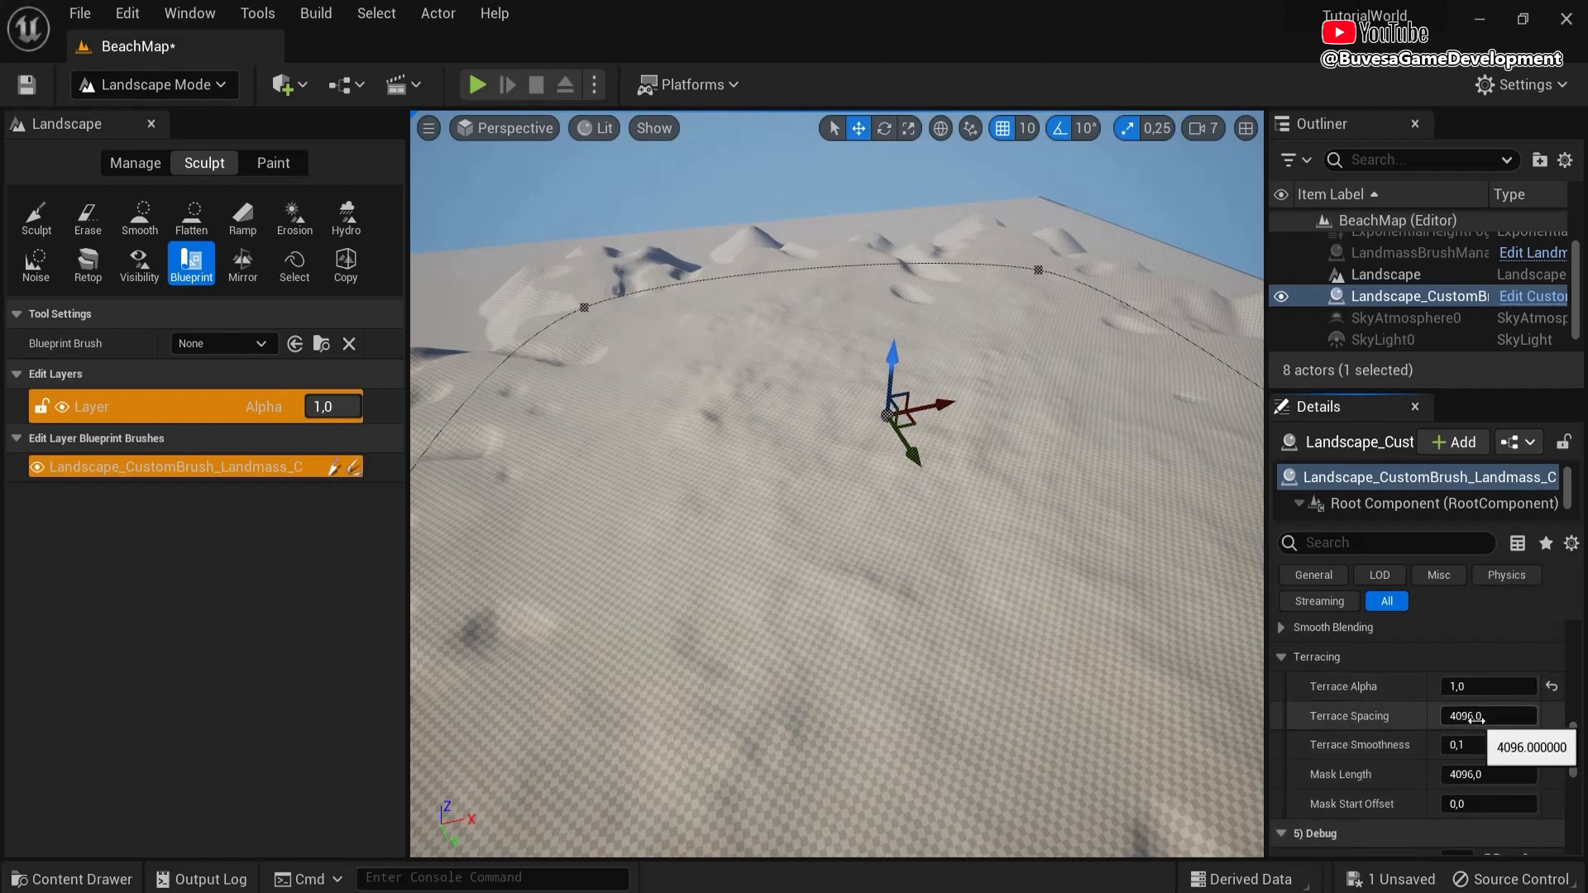
- Set the Landmass brush's Terrace Spacing to 3500
{"action": "left_click", "coordinate": [1477, 718]}
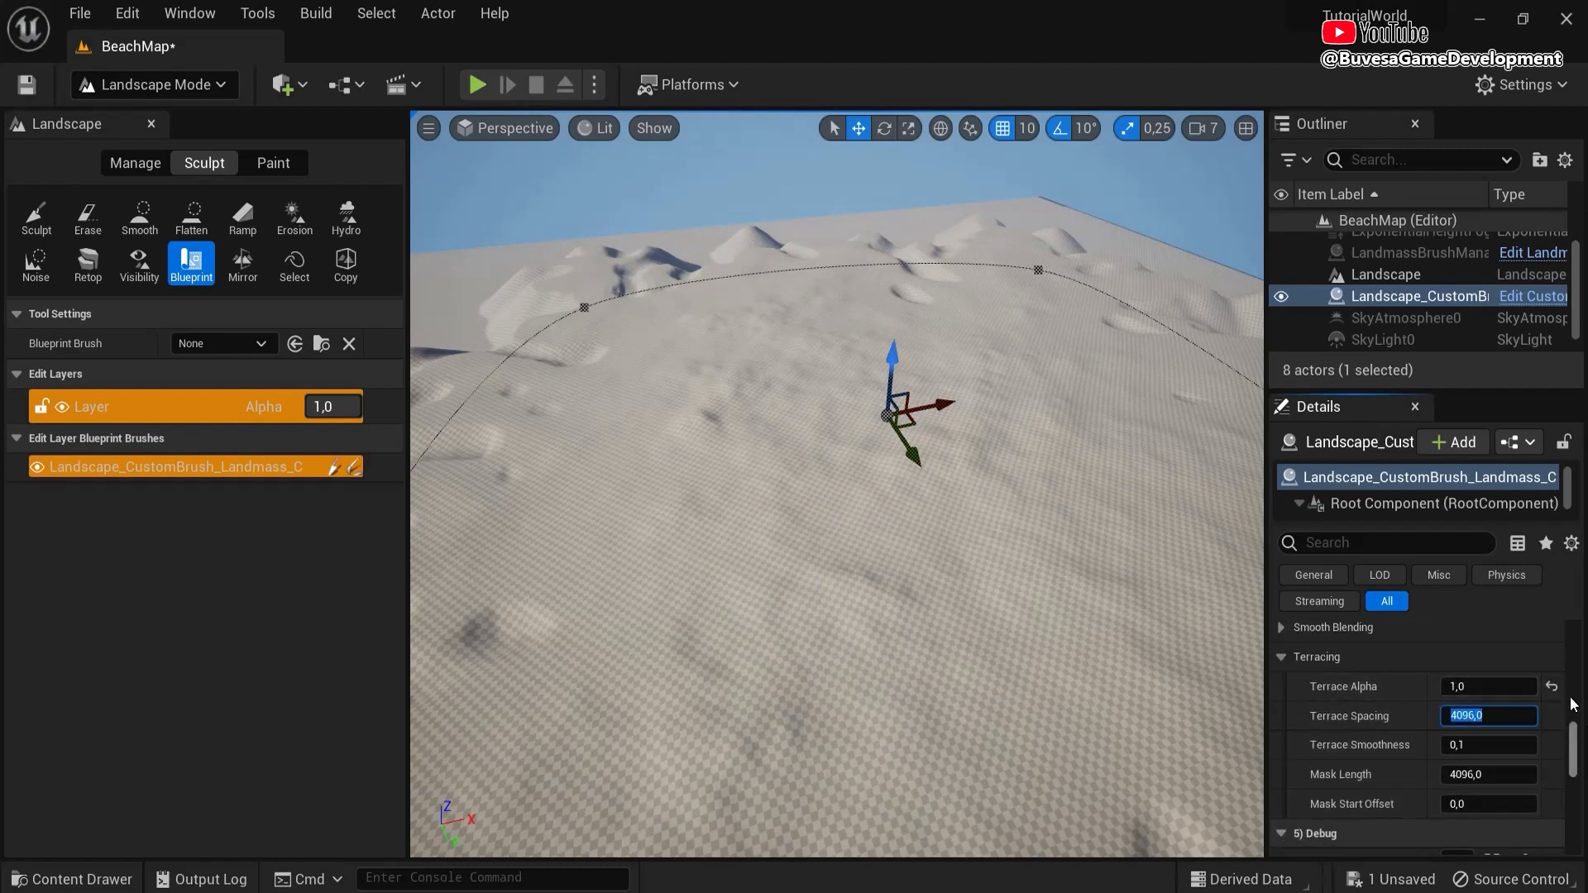
{"action": "key", "text": "Return"}
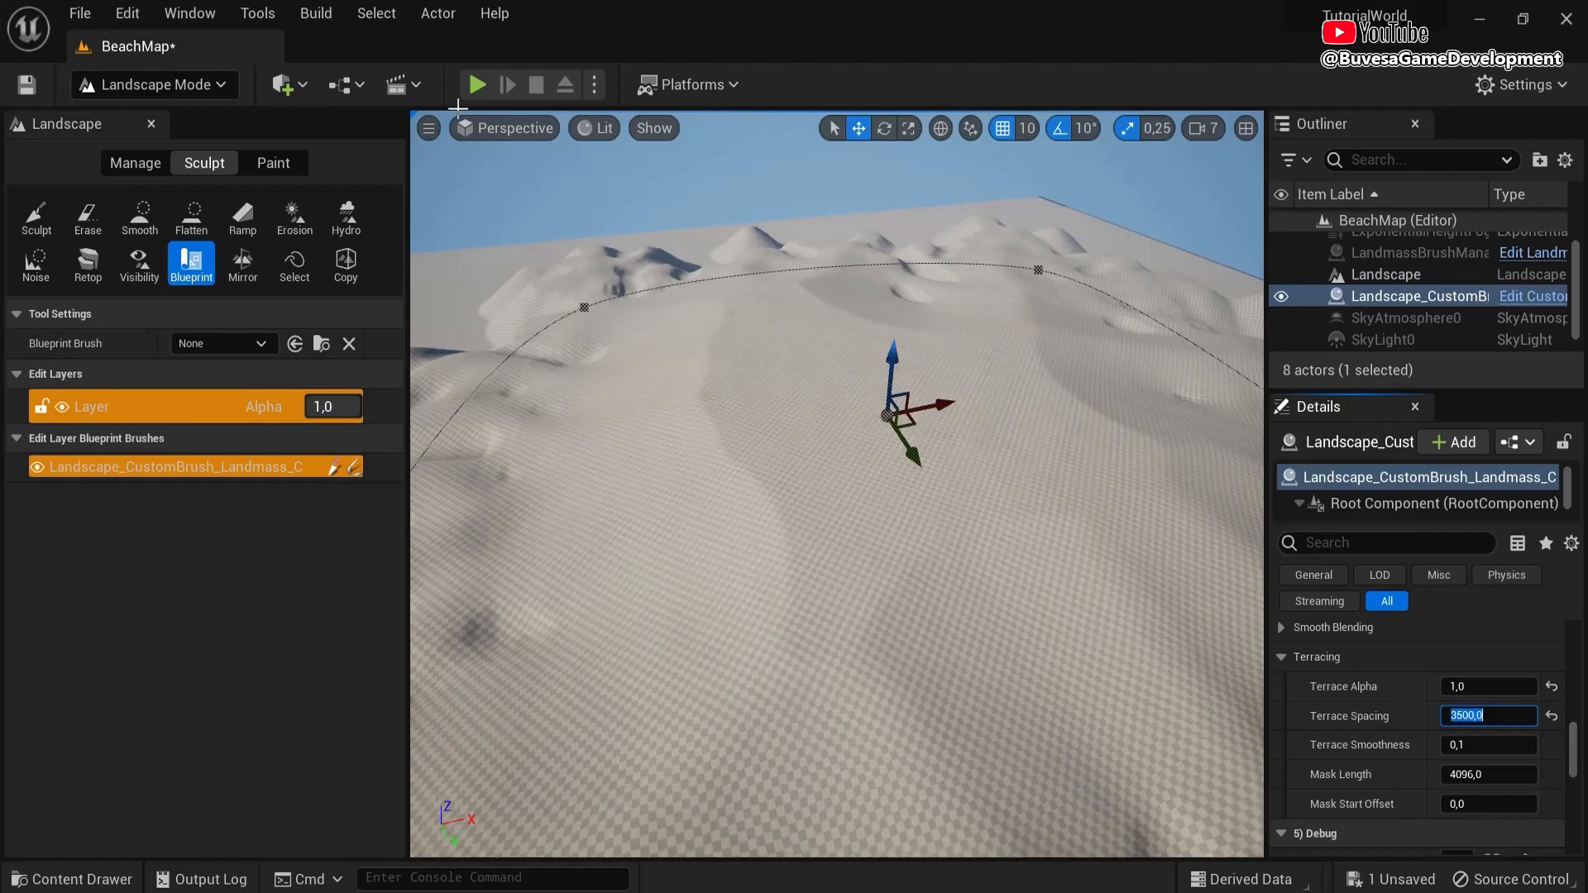
- Switch to Selection mode, play-test the terraced plateau by running the character forward, and stop the preview
{"action": "left_click", "coordinate": [185, 86]}
{"action": "left_click", "coordinate": [196, 119]}
{"action": "left_click", "coordinate": [465, 85]}
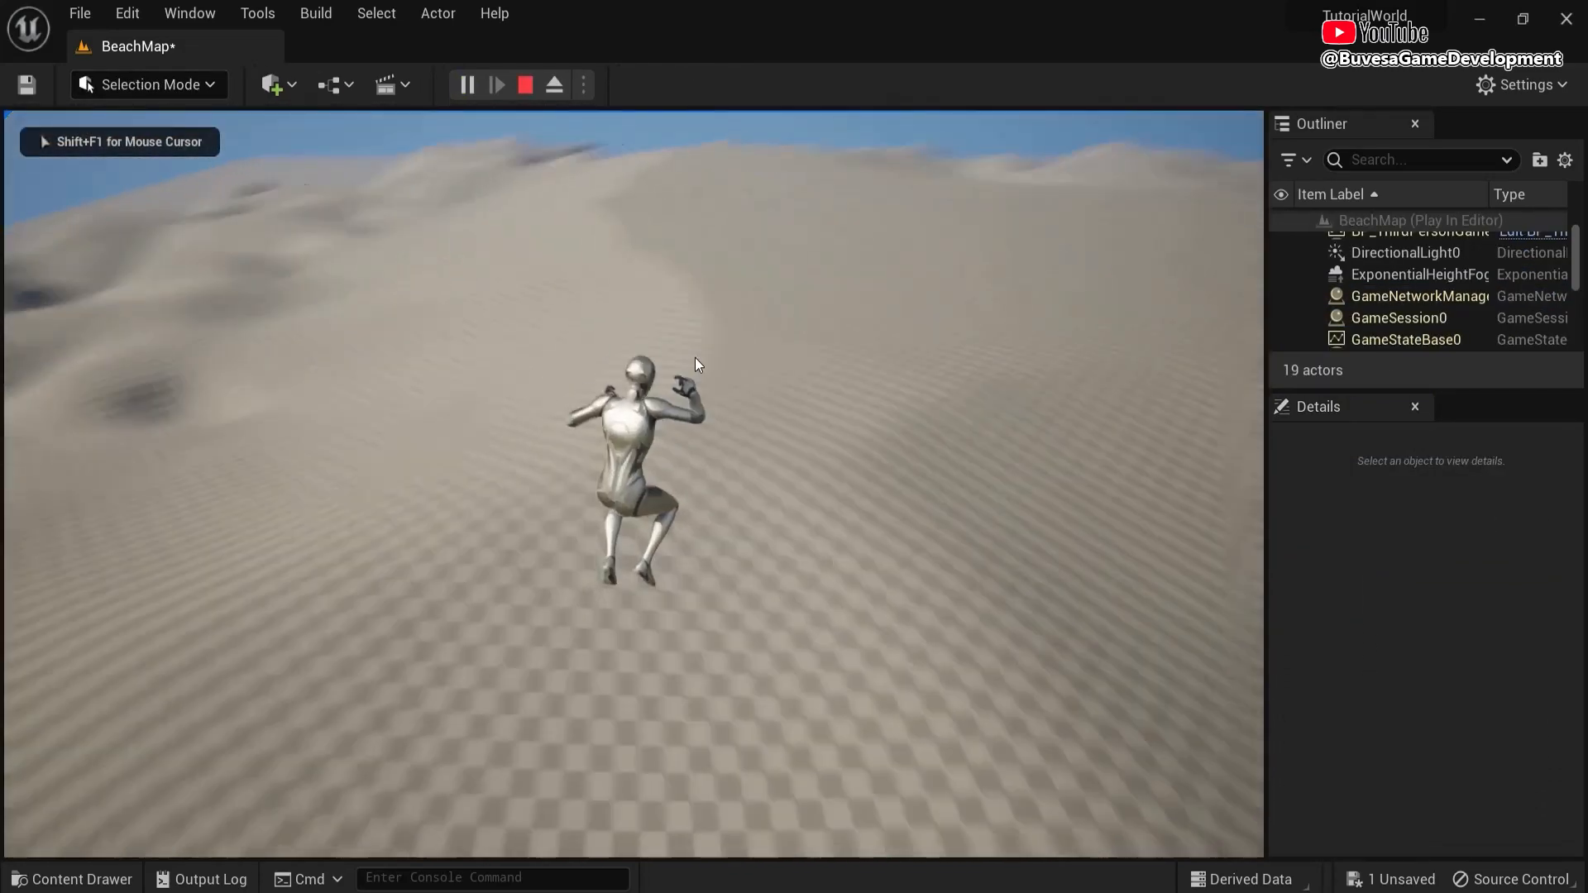
{"action": "key", "text": "w"}
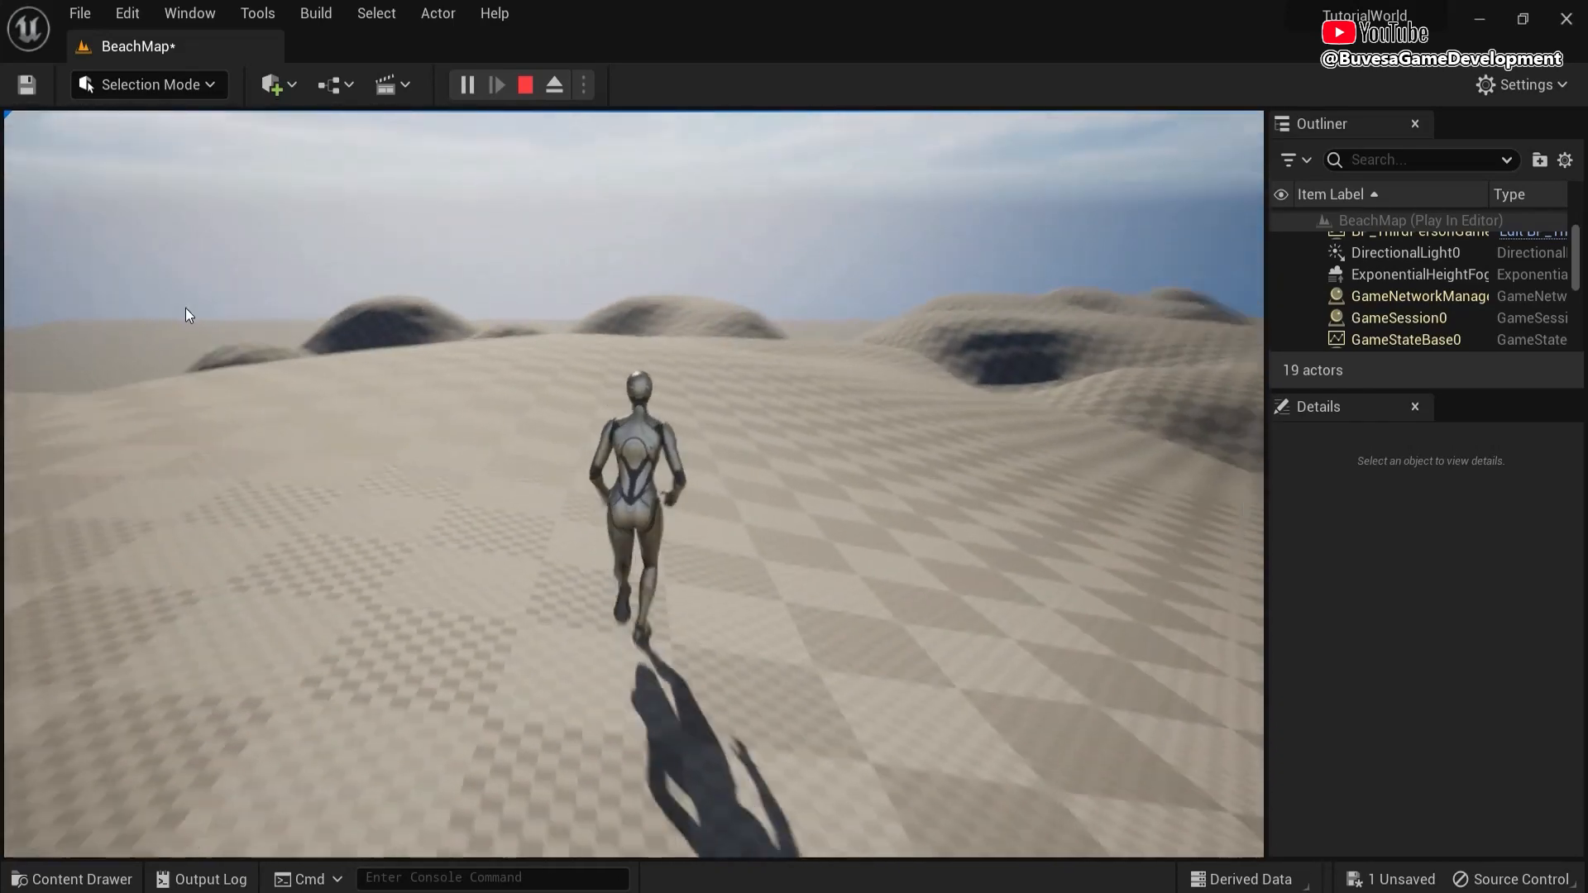
{"action": "key", "text": "Escape"}
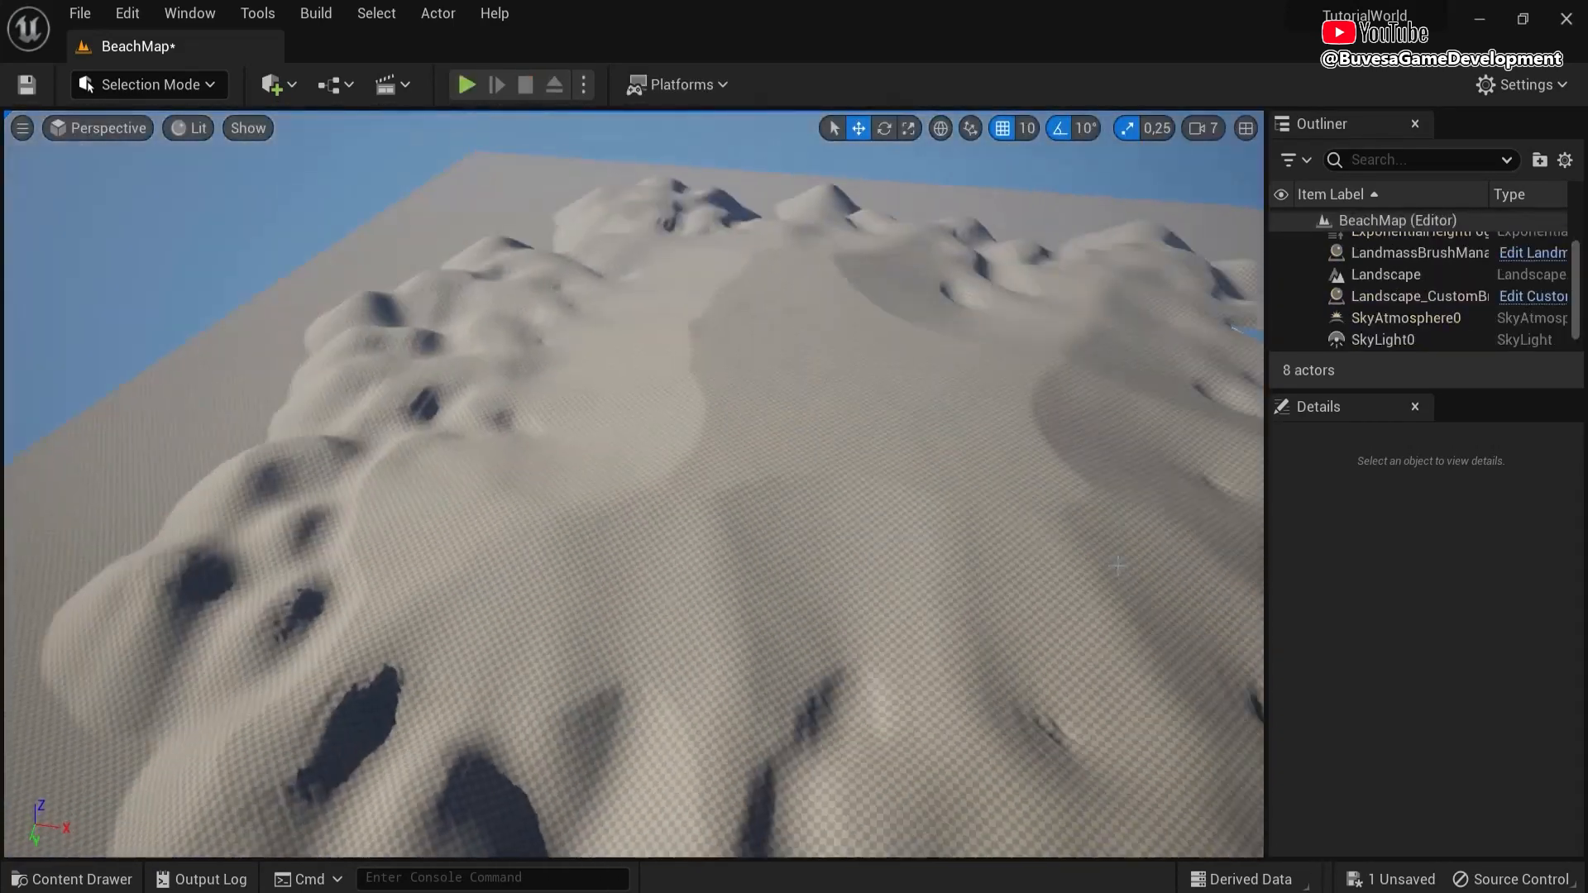
- Start a game preview from a chosen spot near the plateau's outer hills, run the character around, and stop it
{"action": "right_click_drag", "start_coordinate": [1118, 566], "coordinate": [669, 467]}
{"action": "right_click", "coordinate": [829, 408]}
{"action": "left_click", "coordinate": [927, 868]}
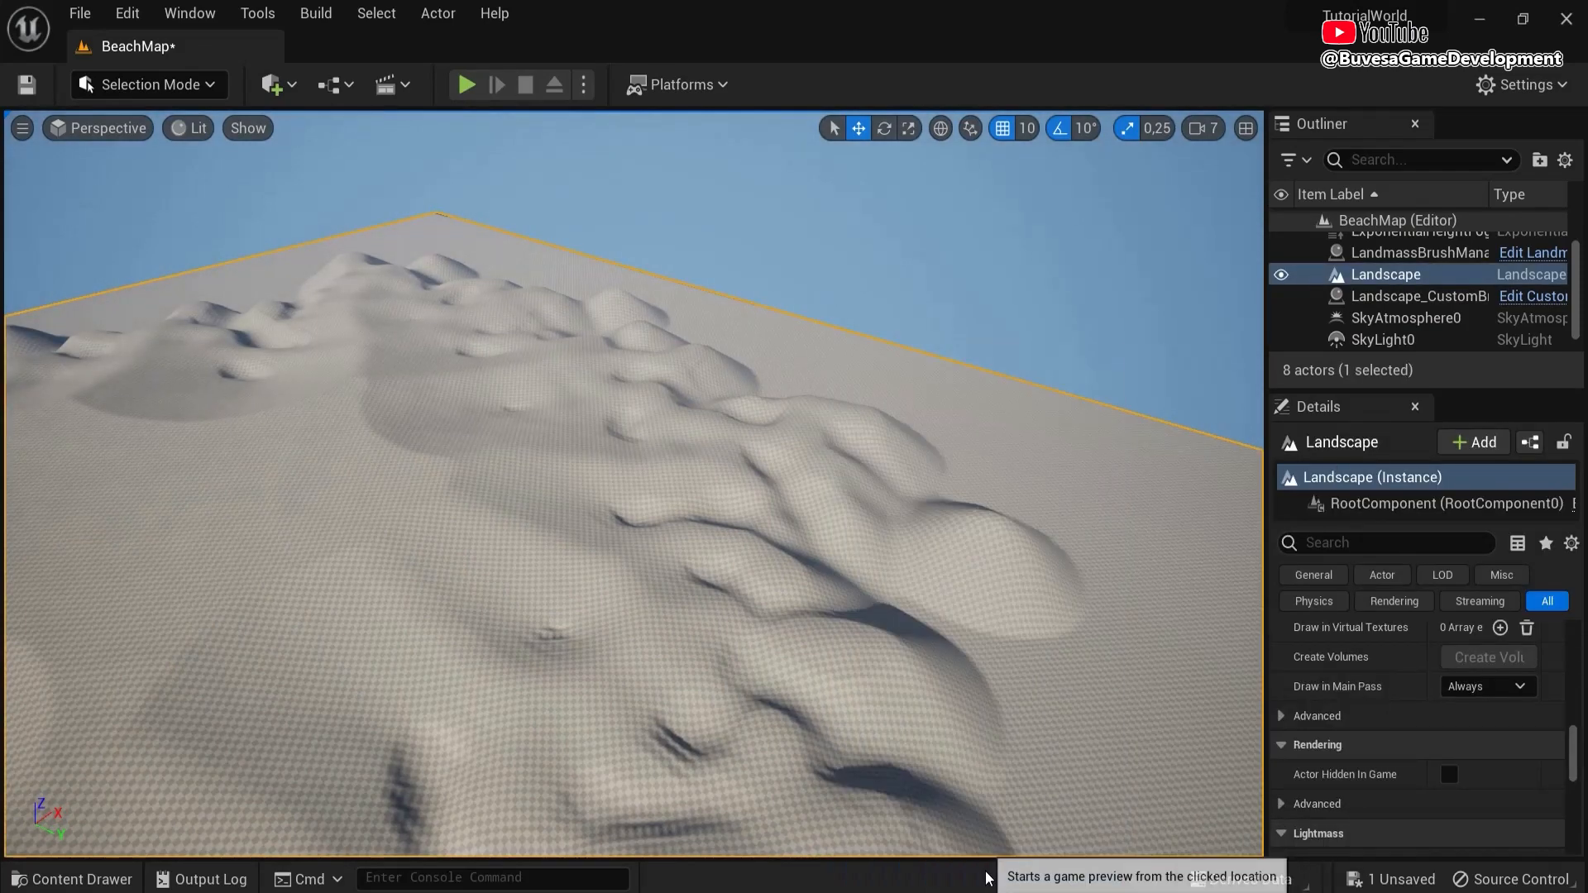
{"action": "key", "text": "w"}
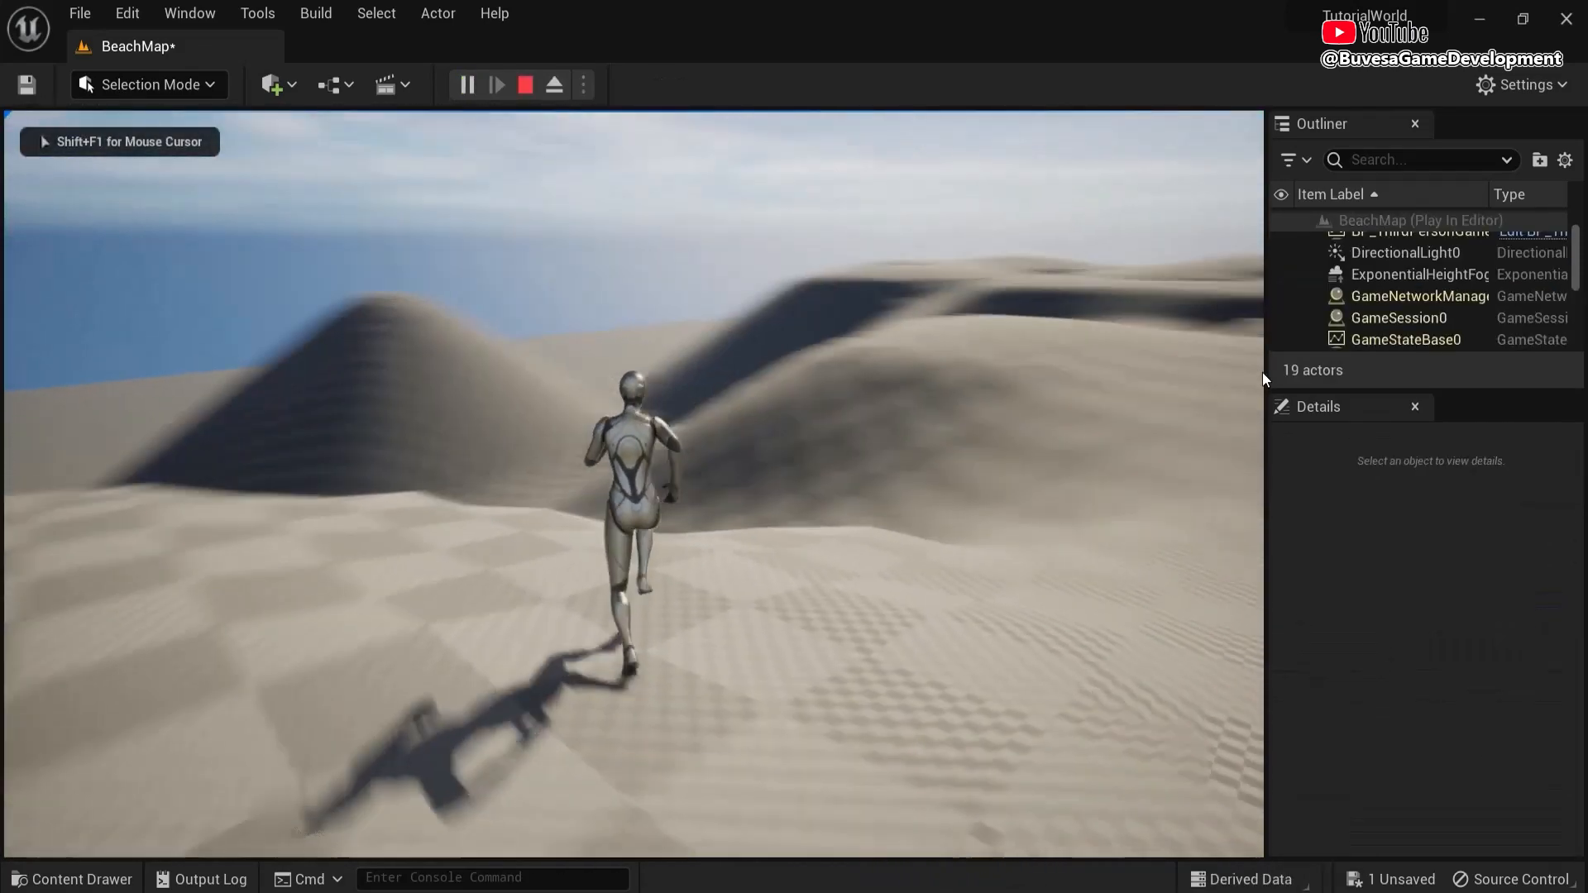
{"action": "key", "text": "d"}
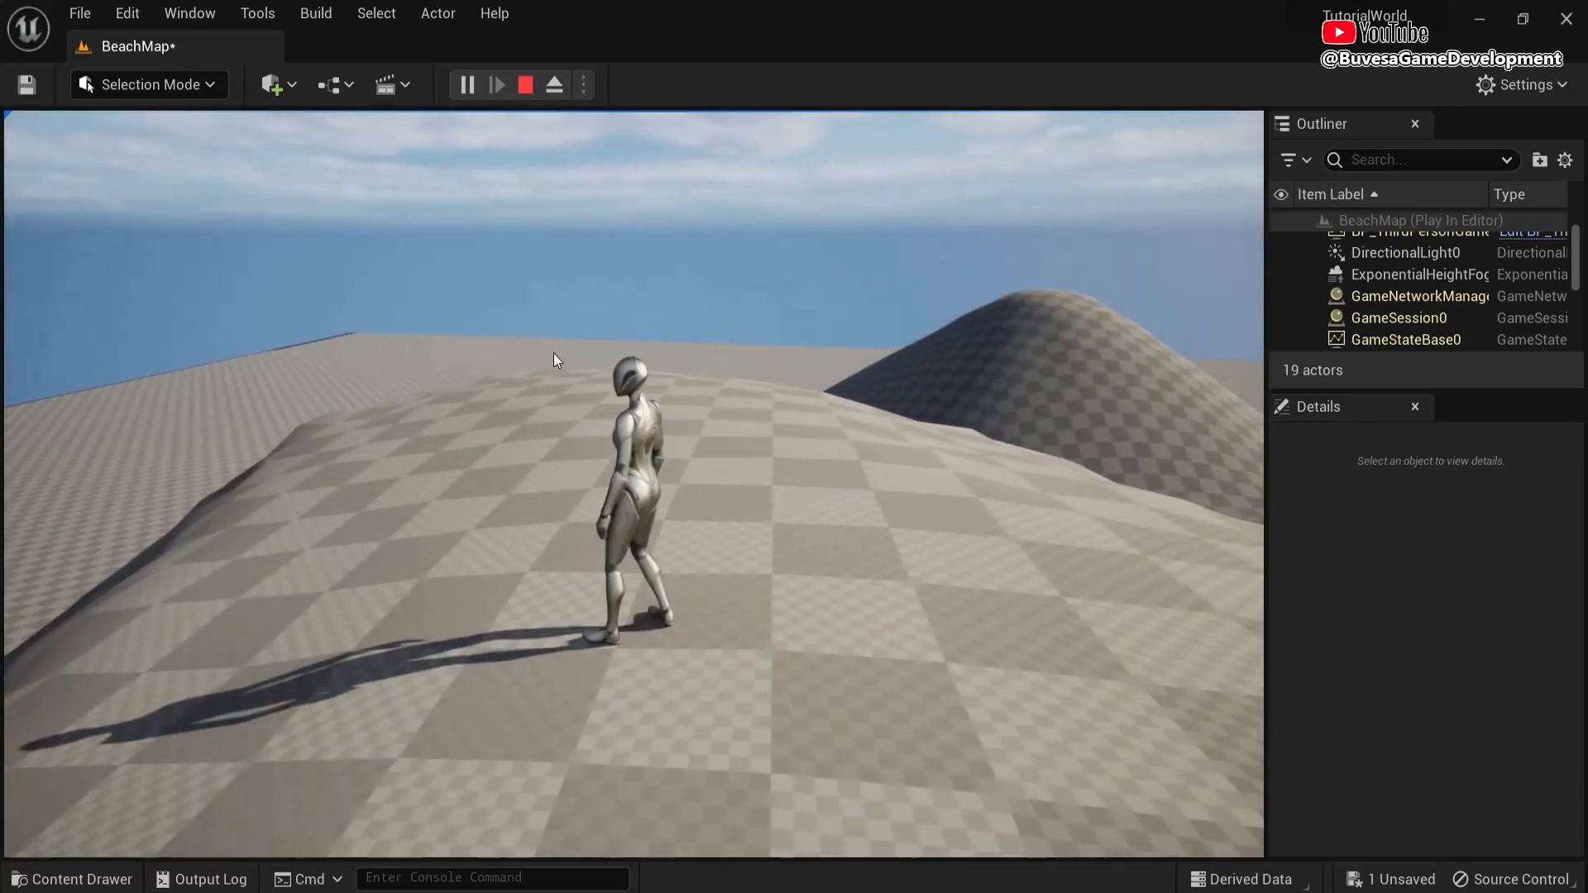
{"action": "key", "text": "Escape"}
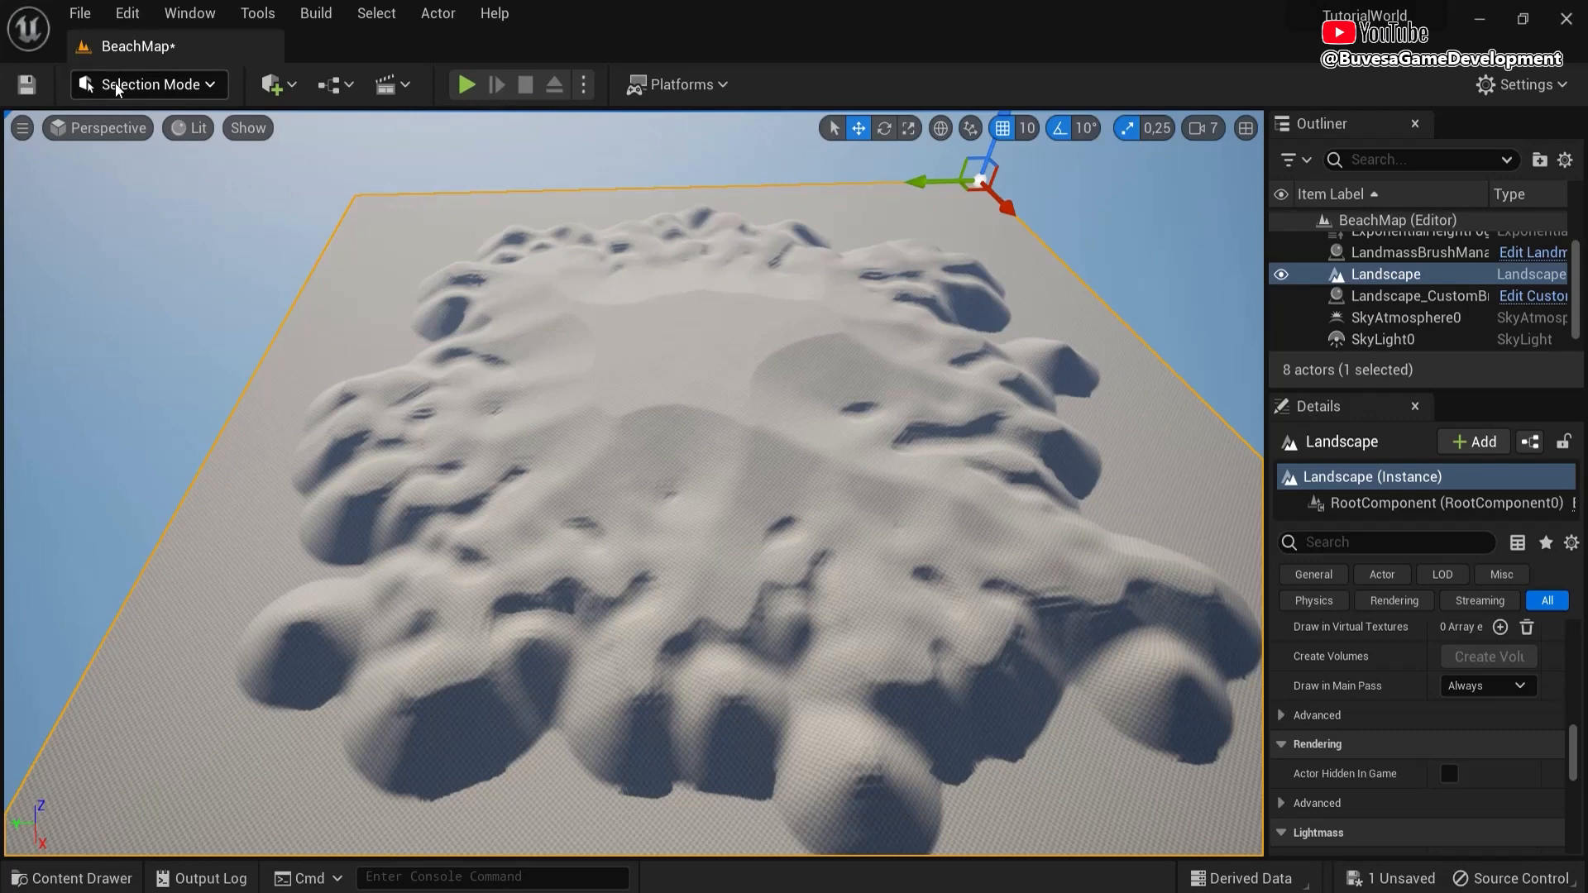
- Enable the experimental Water plugin and restart the editor, saving BeachMap
{"action": "left_click", "coordinate": [127, 13]}
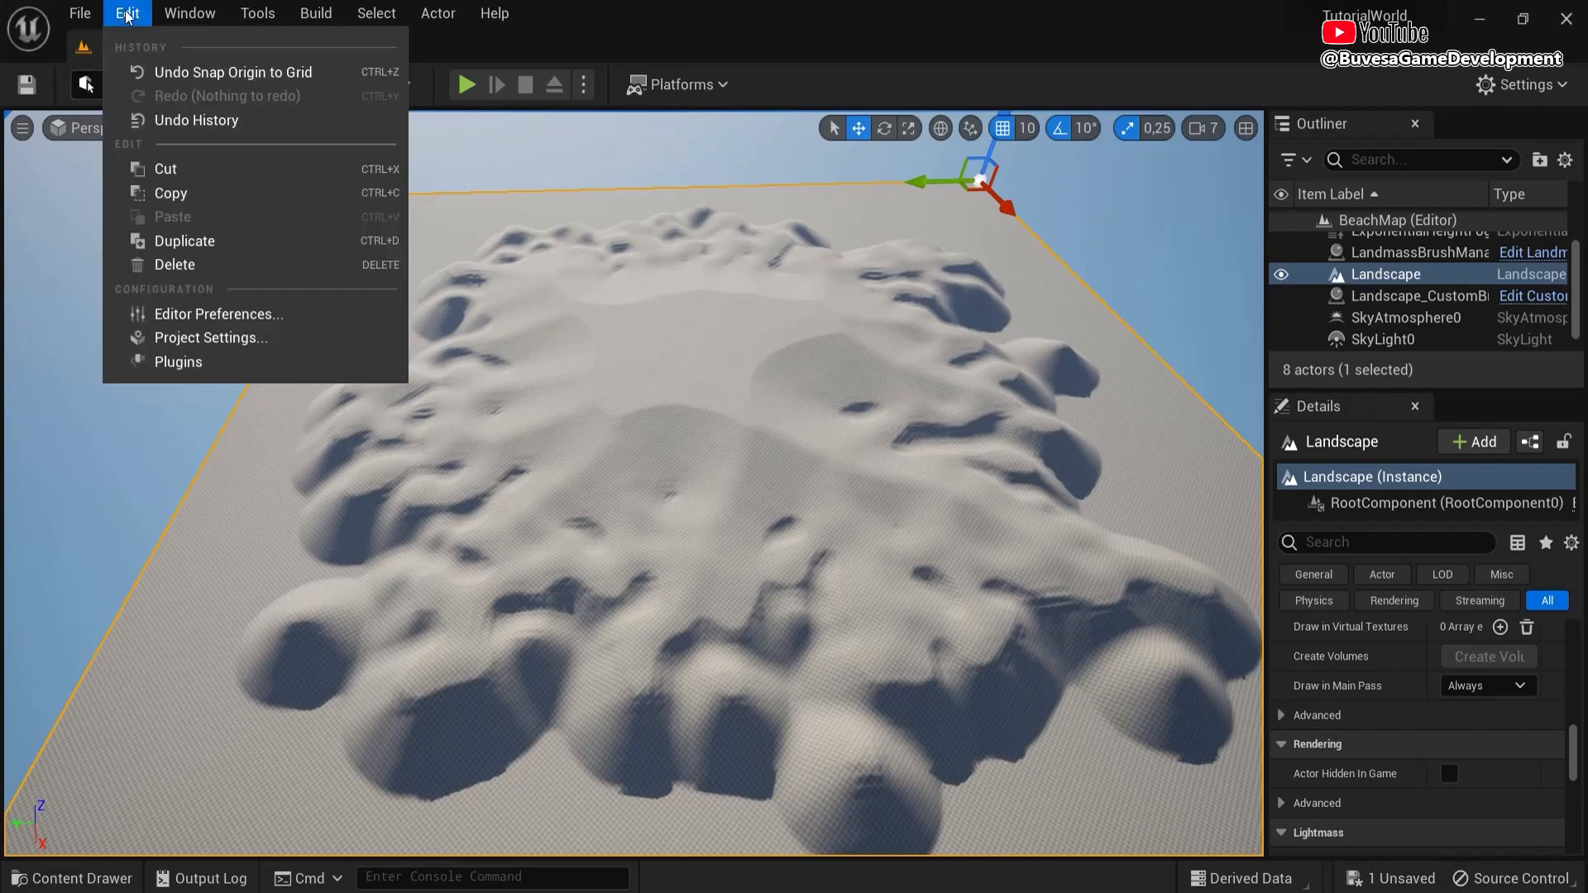
{"action": "left_click", "coordinate": [211, 361]}
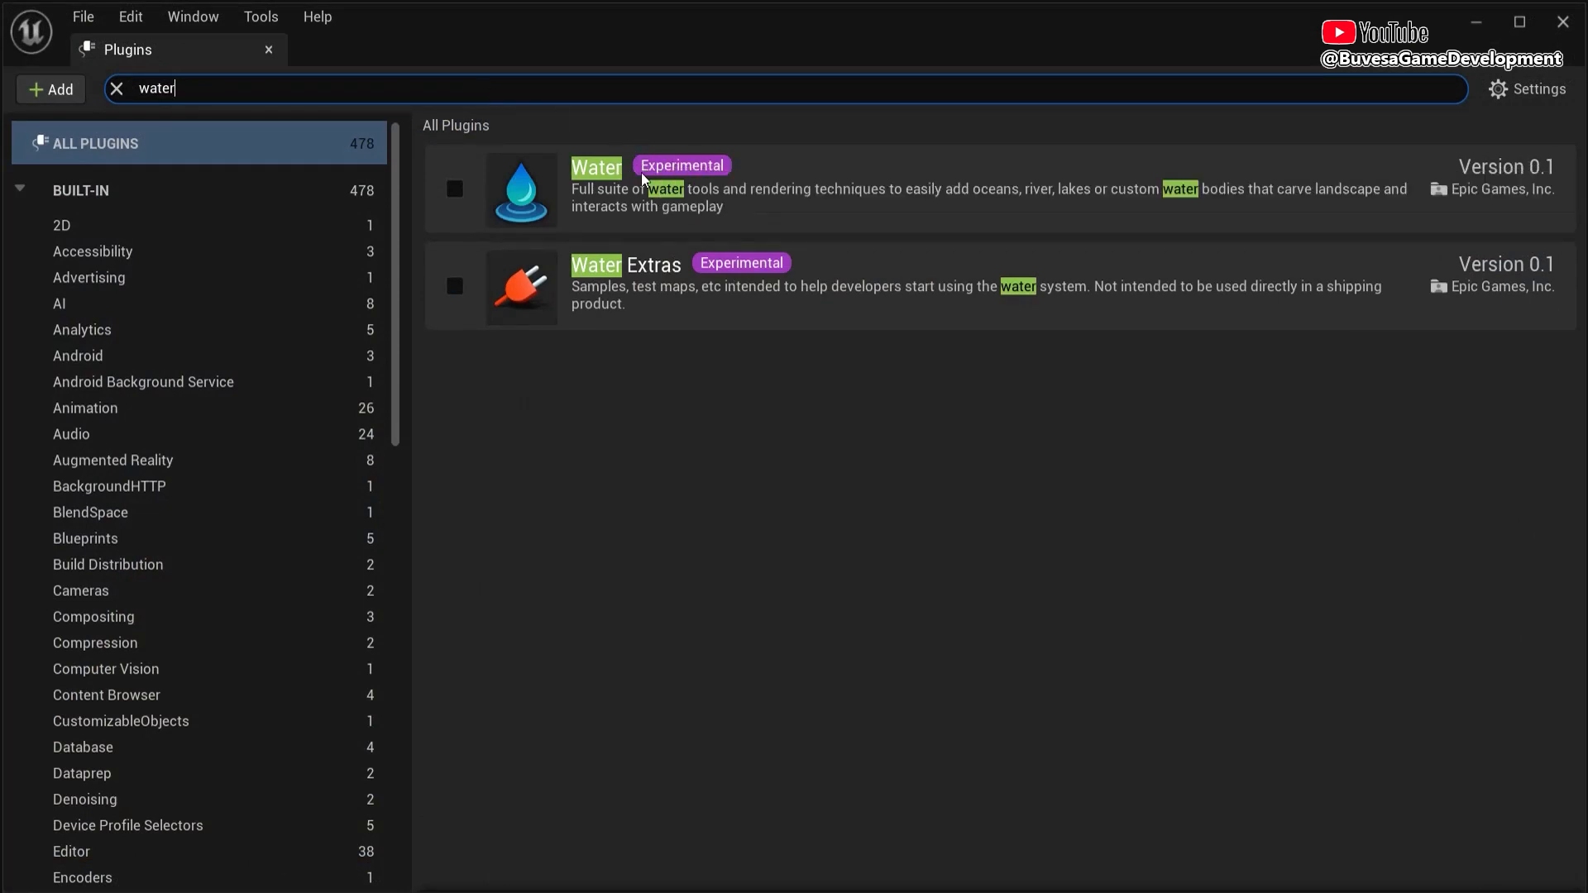
{"action": "left_click", "coordinate": [455, 190]}
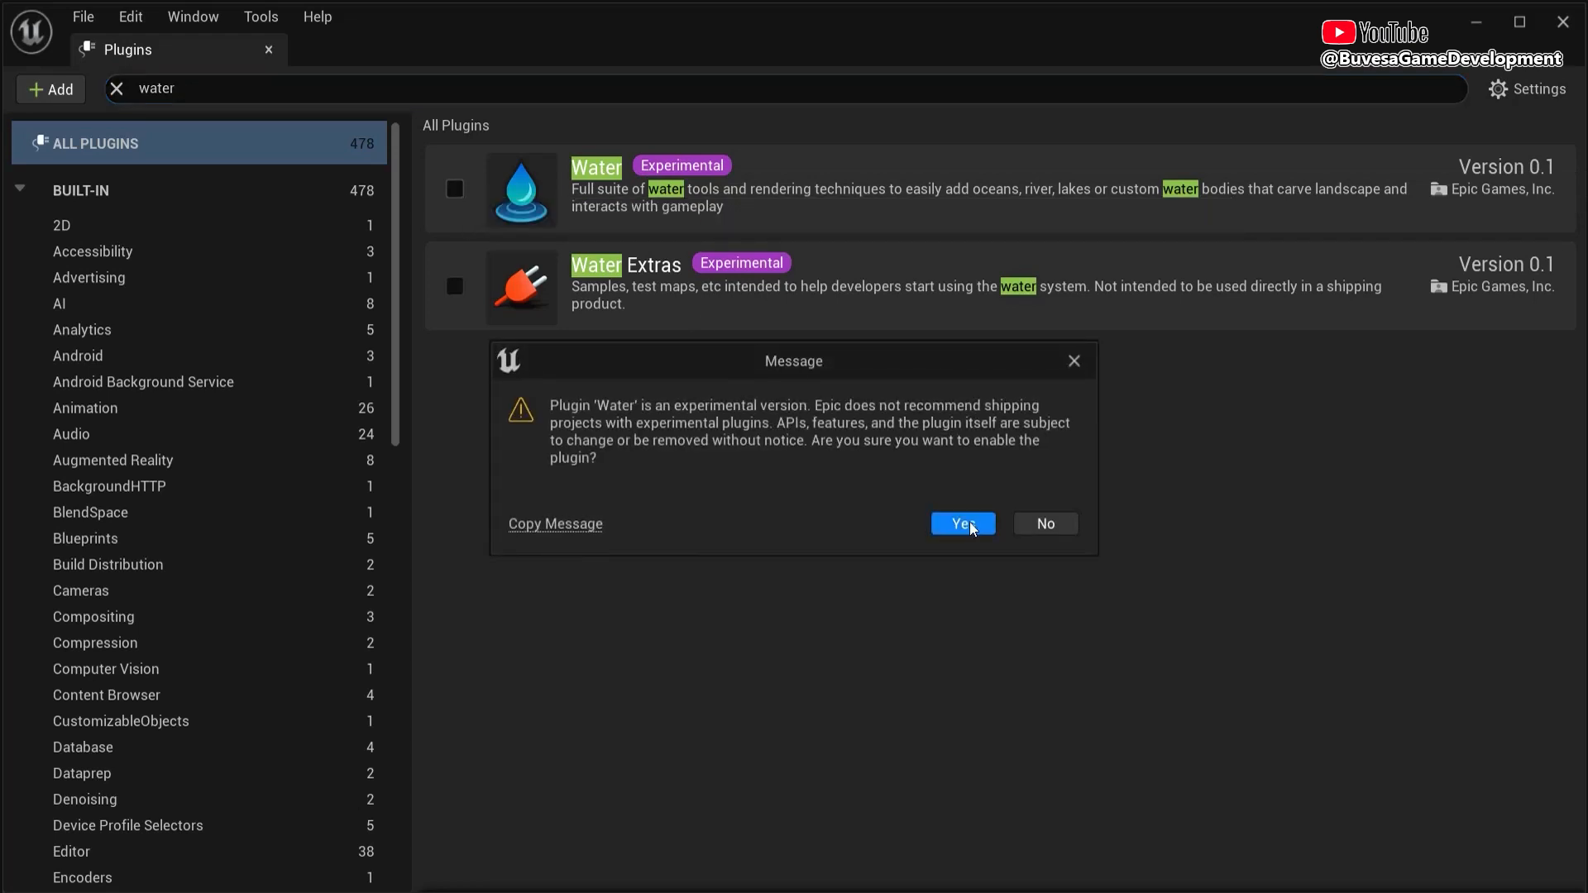
{"action": "left_click", "coordinate": [963, 524]}
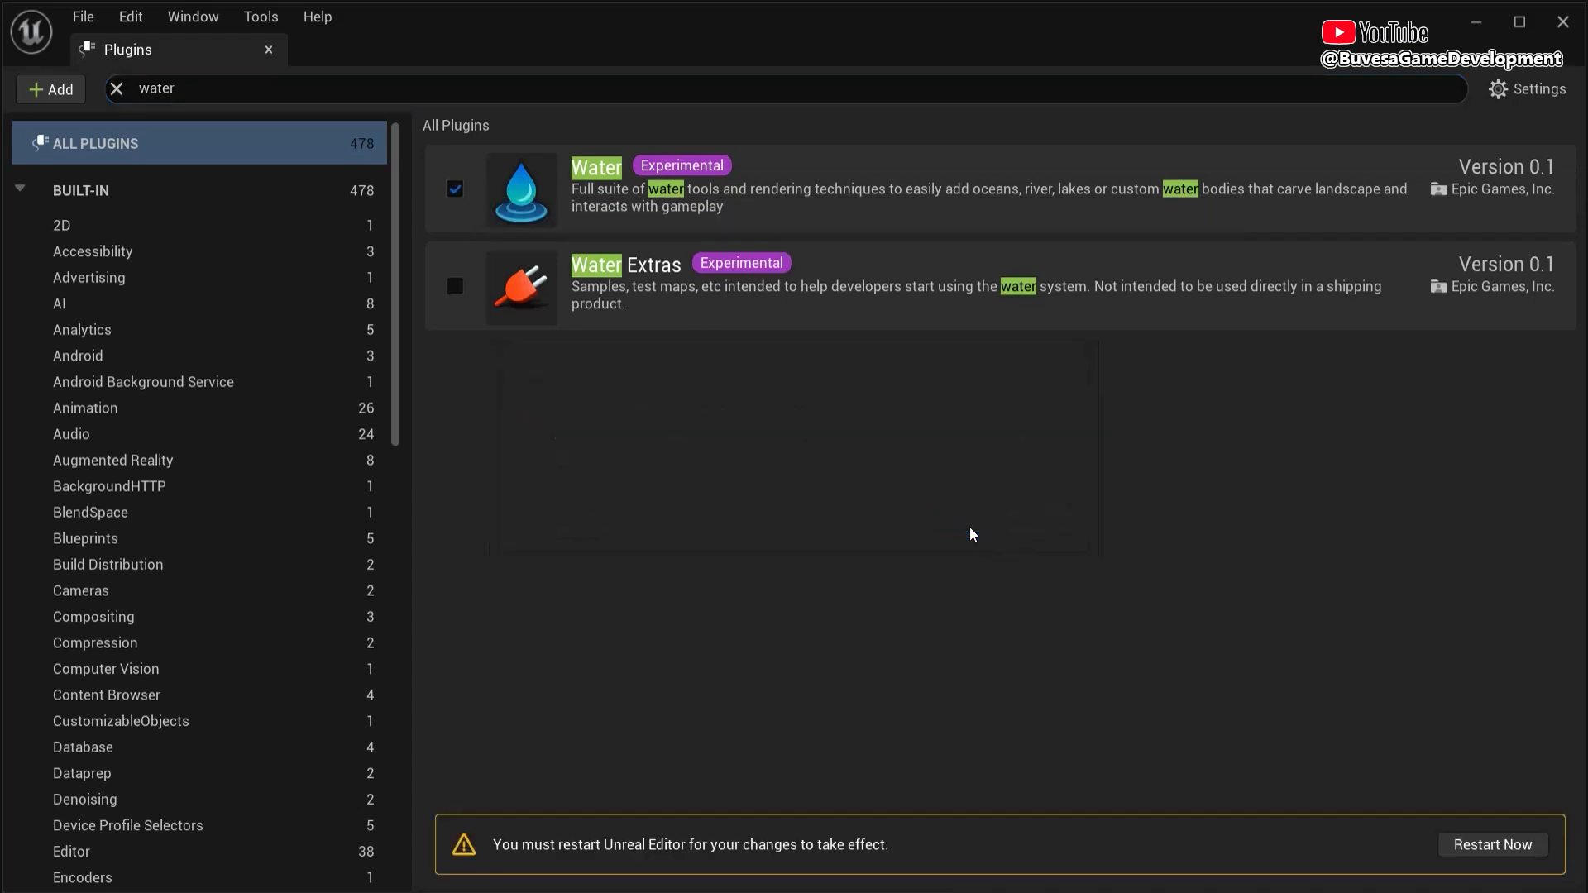
{"action": "left_click", "coordinate": [1449, 852]}
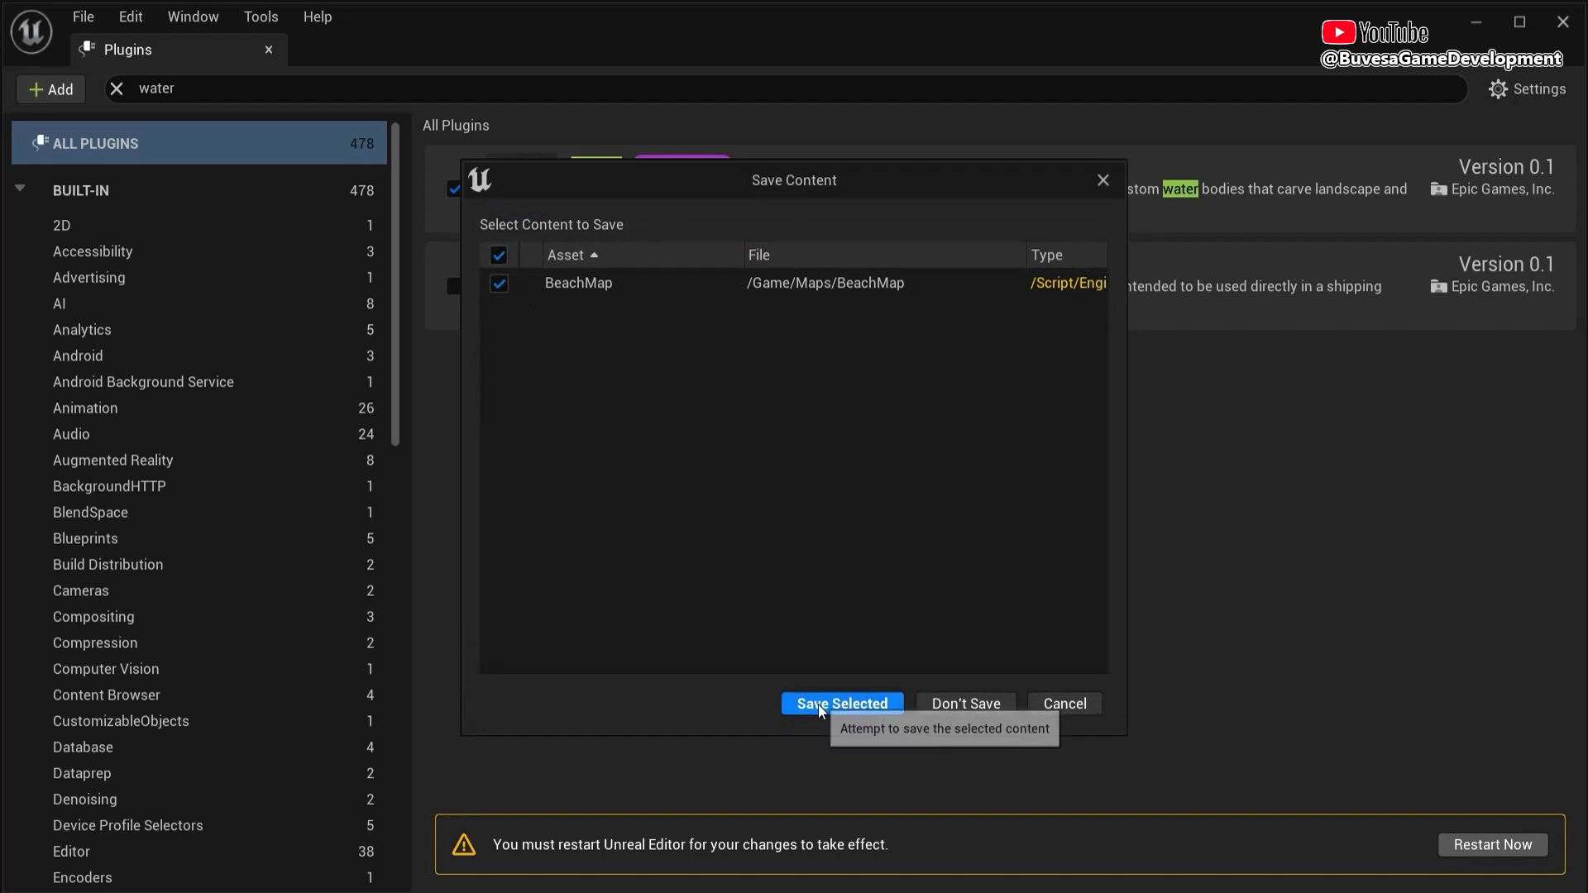
{"action": "left_click", "coordinate": [840, 704]}
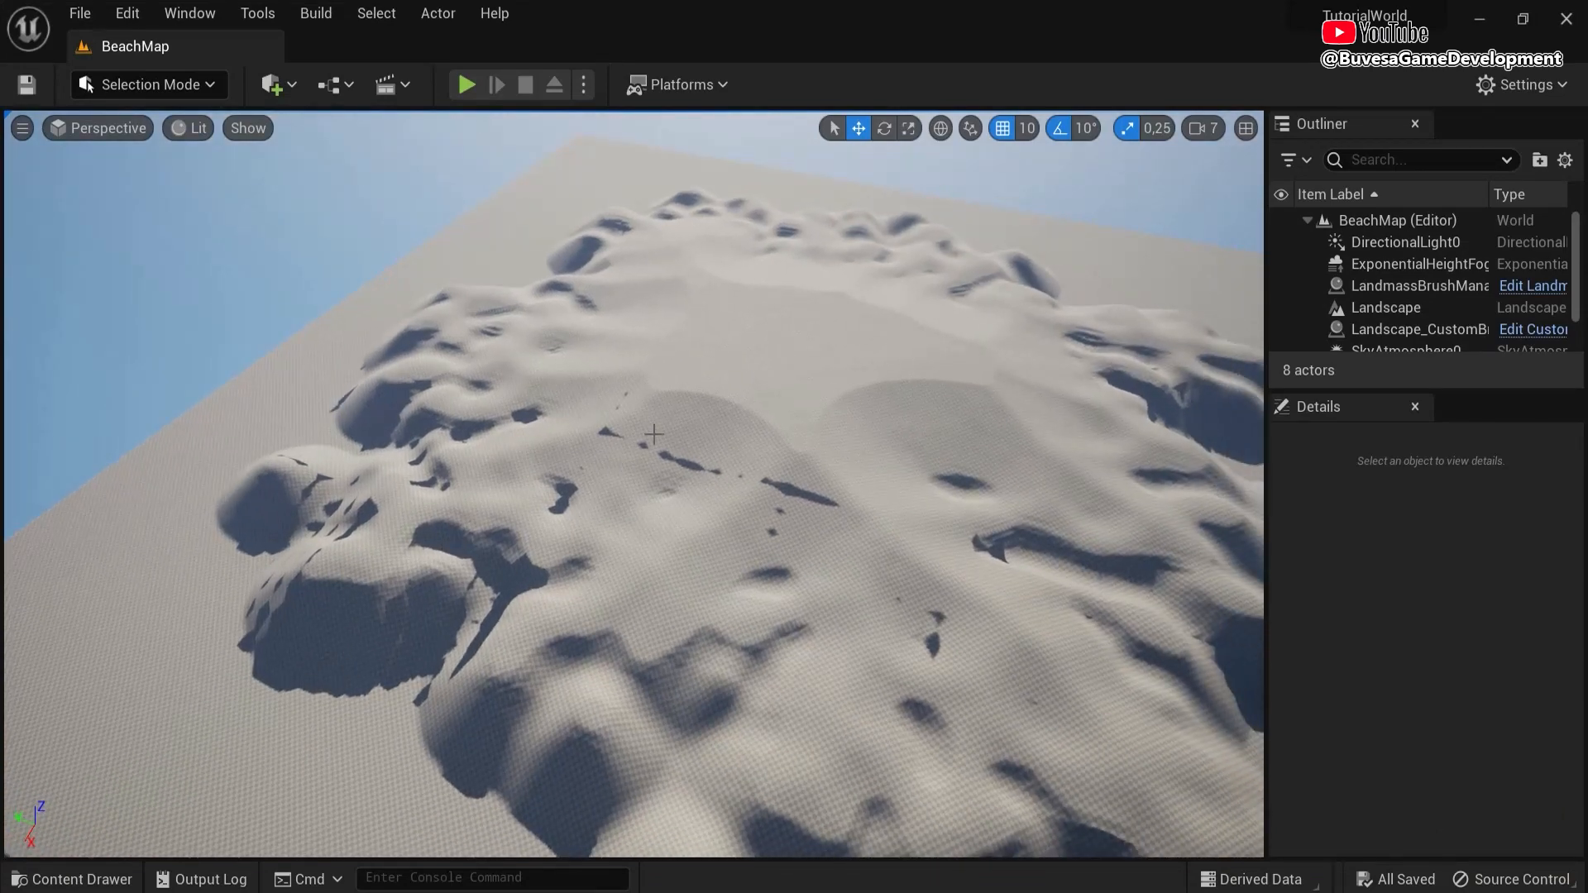
- Find the water actor classes and place a Water Body Ocean in the middle of the plateau
{"action": "key", "text": "w"}
{"action": "right_click_drag", "start_coordinate": [727, 472], "coordinate": [695, 382]}
{"action": "scroll", "coordinate": [741, 461], "scroll_direction": "up", "scroll_amount": 5}
{"action": "scroll", "coordinate": [741, 458], "scroll_direction": "down", "scroll_amount": 10}
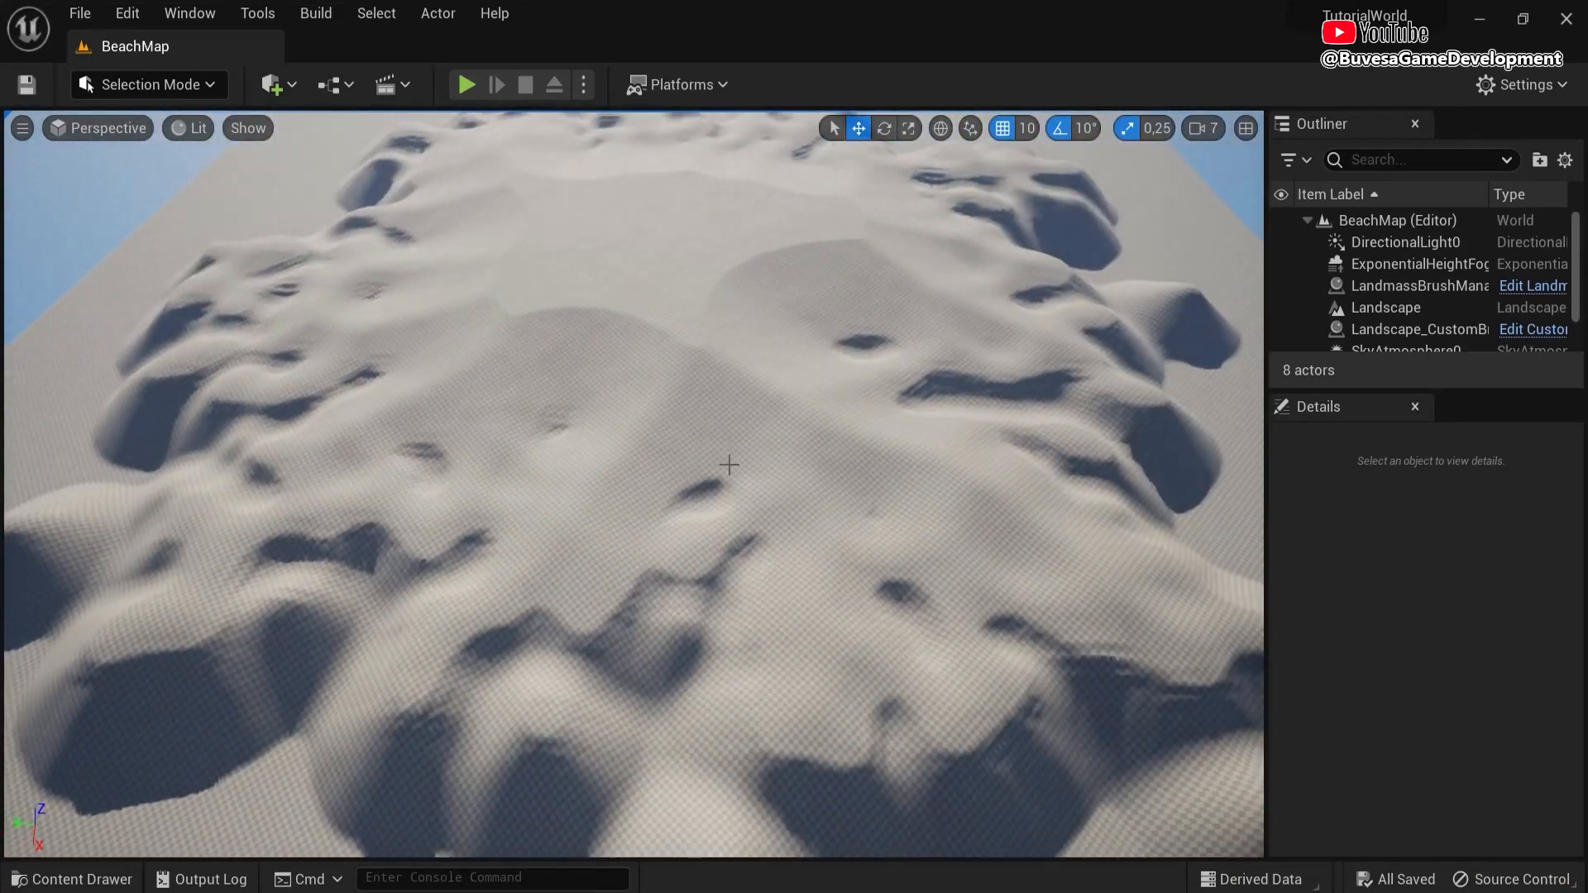
{"action": "scroll", "coordinate": [729, 466], "scroll_direction": "down", "scroll_amount": 6}
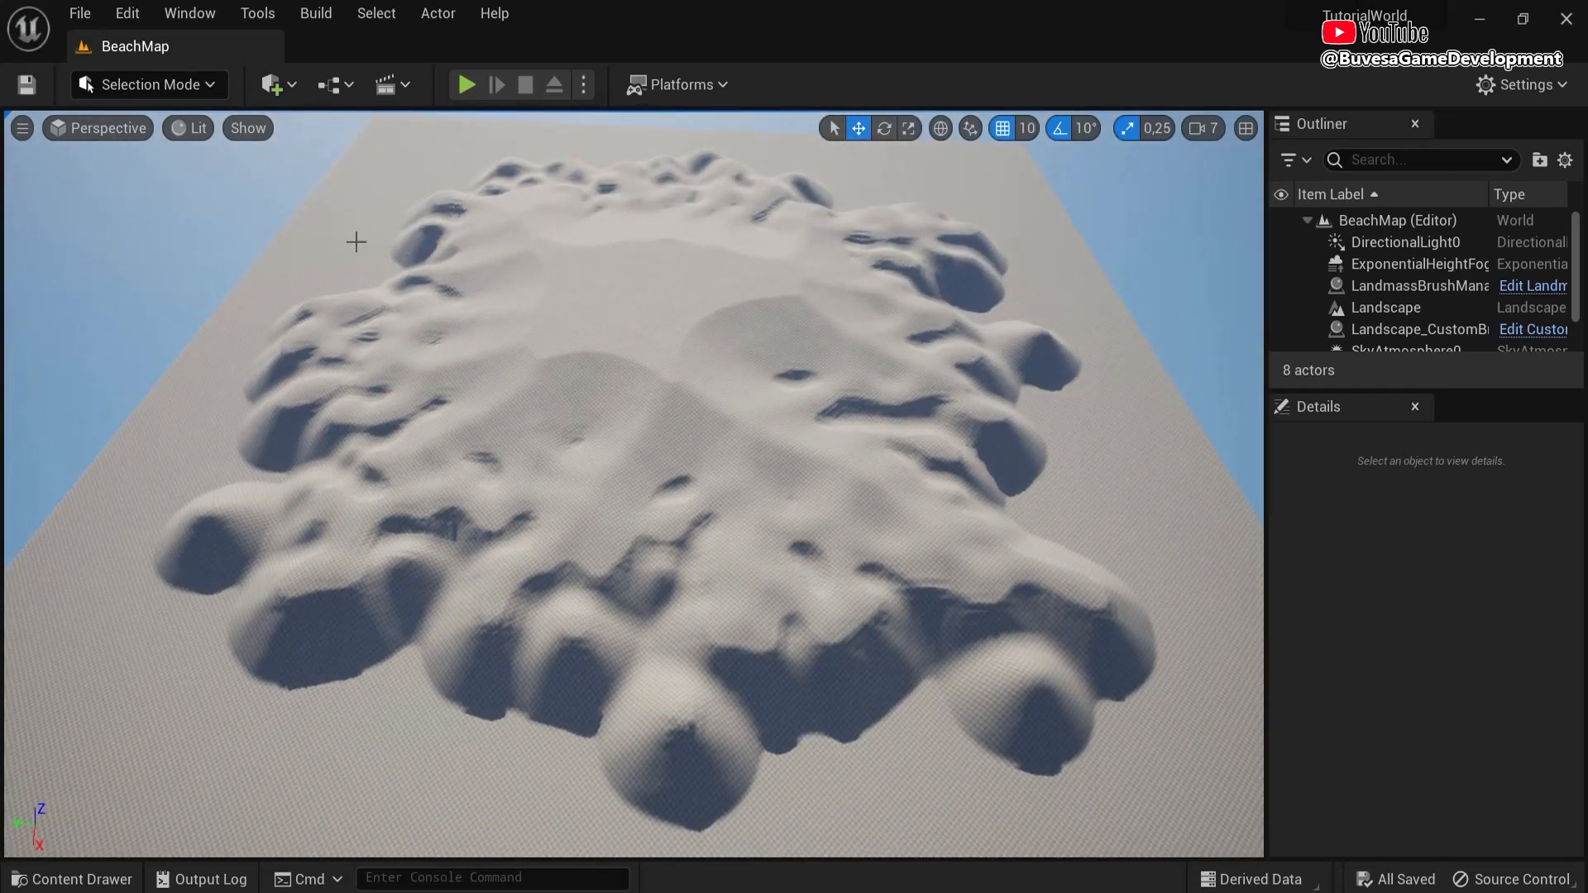
{"action": "left_click", "coordinate": [272, 86]}
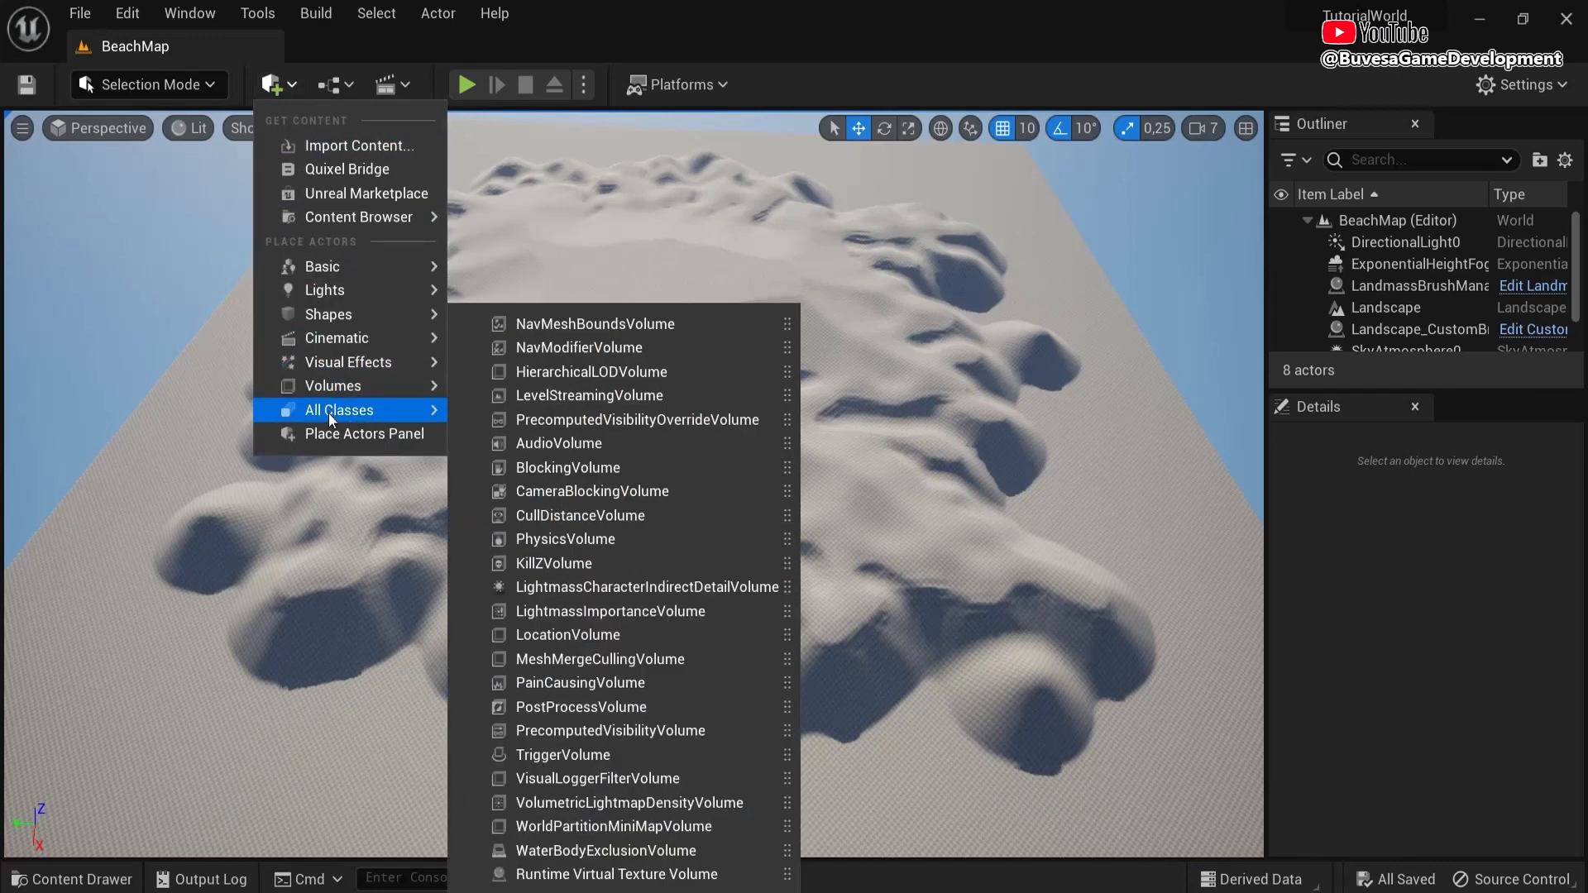
{"action": "mouse_move", "coordinate": [329, 413]}
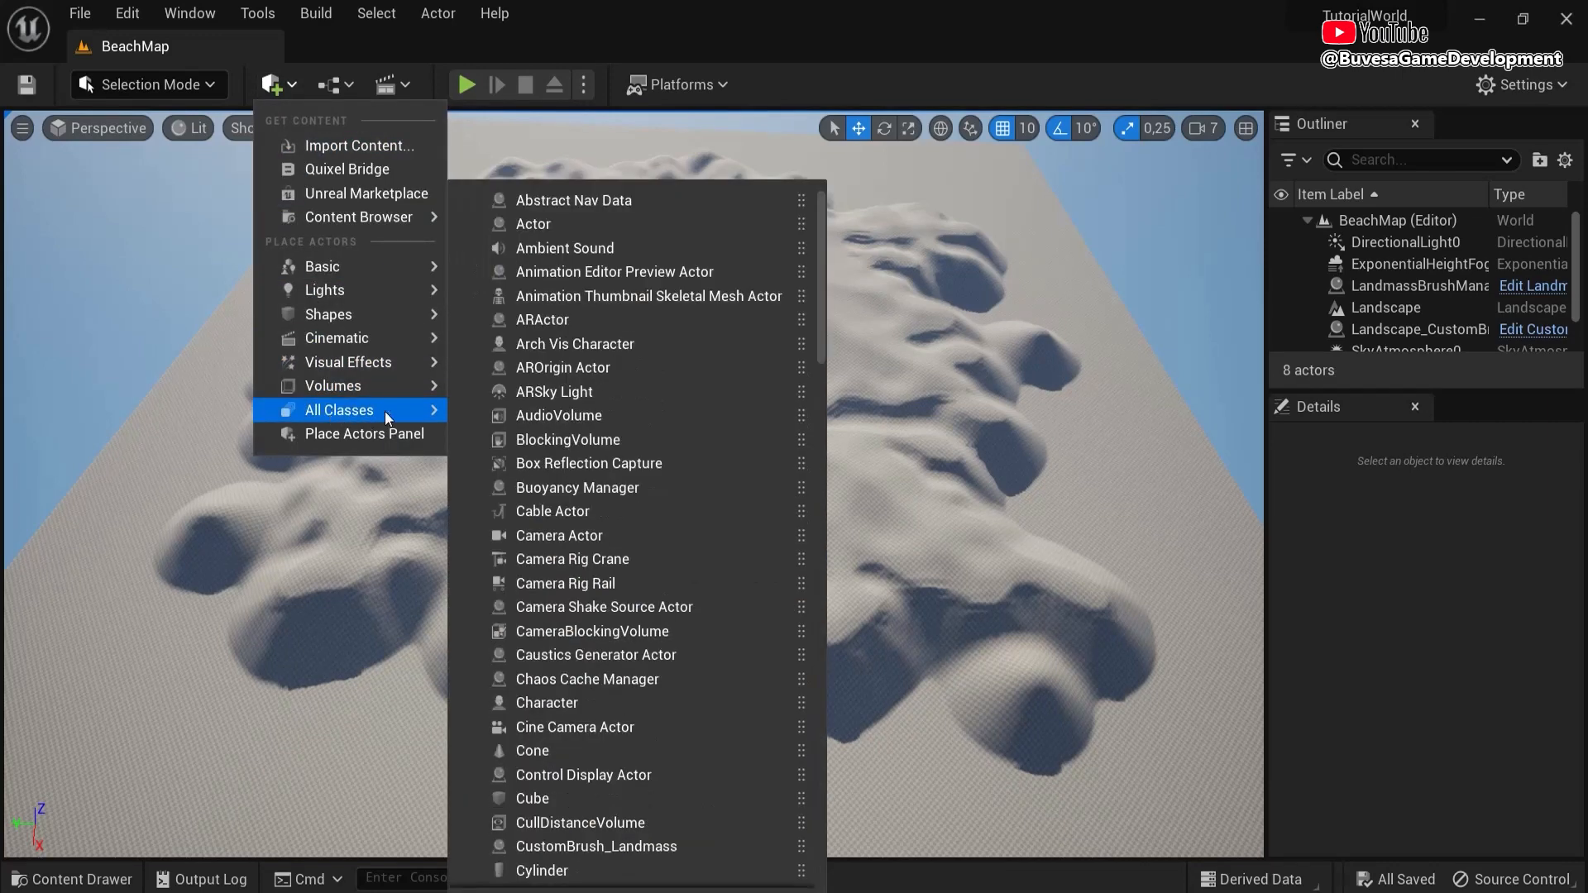
{"action": "type", "text": "water"}
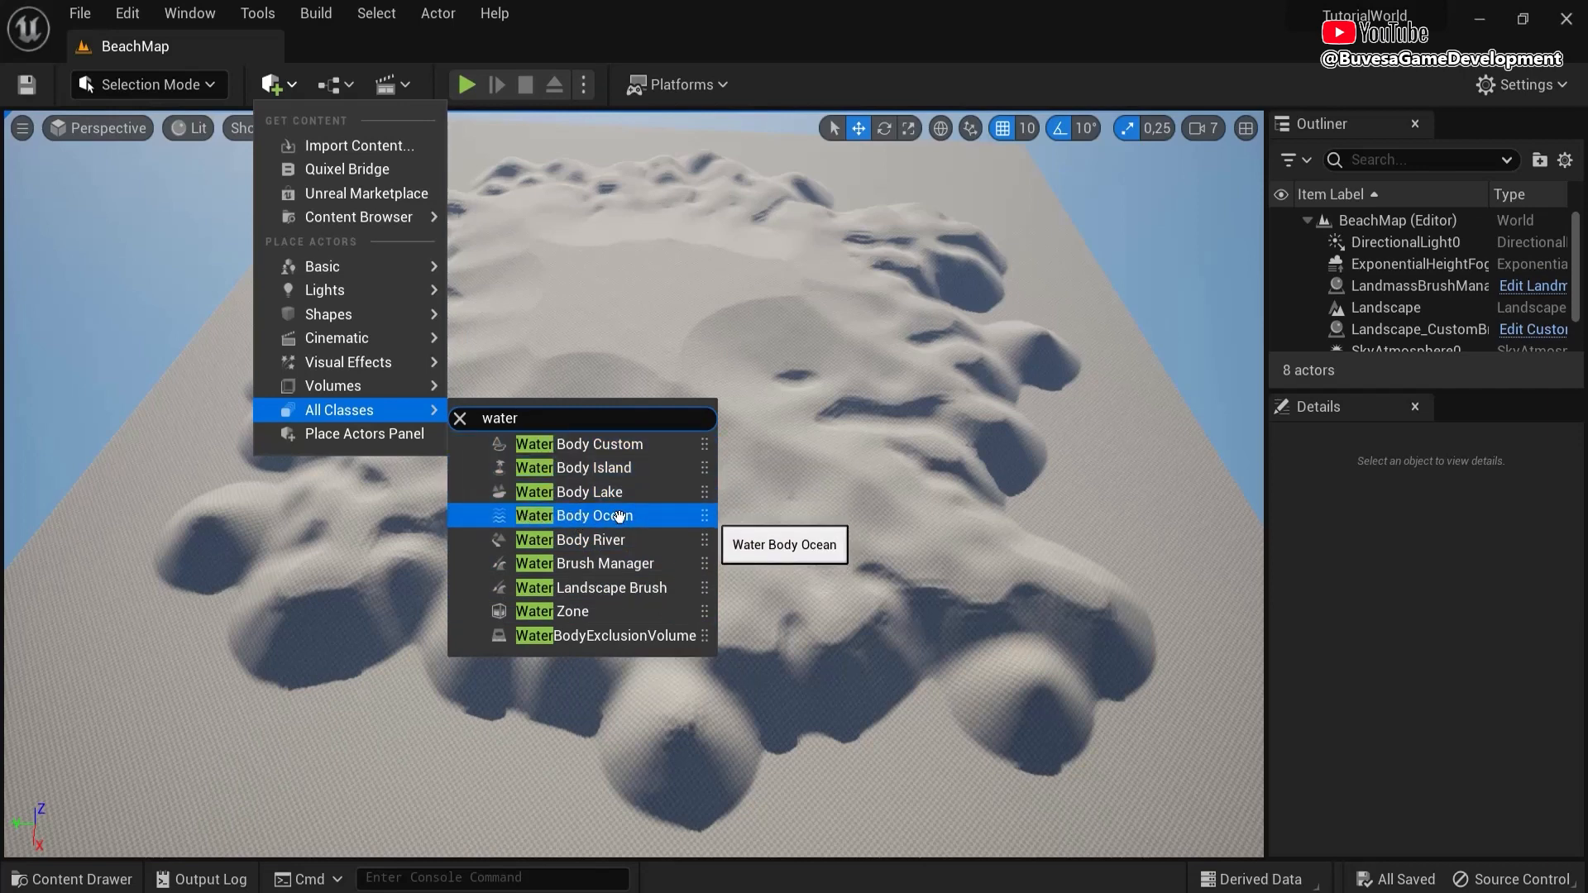
{"action": "left_click_drag", "start_coordinate": [574, 518], "coordinate": [667, 361]}
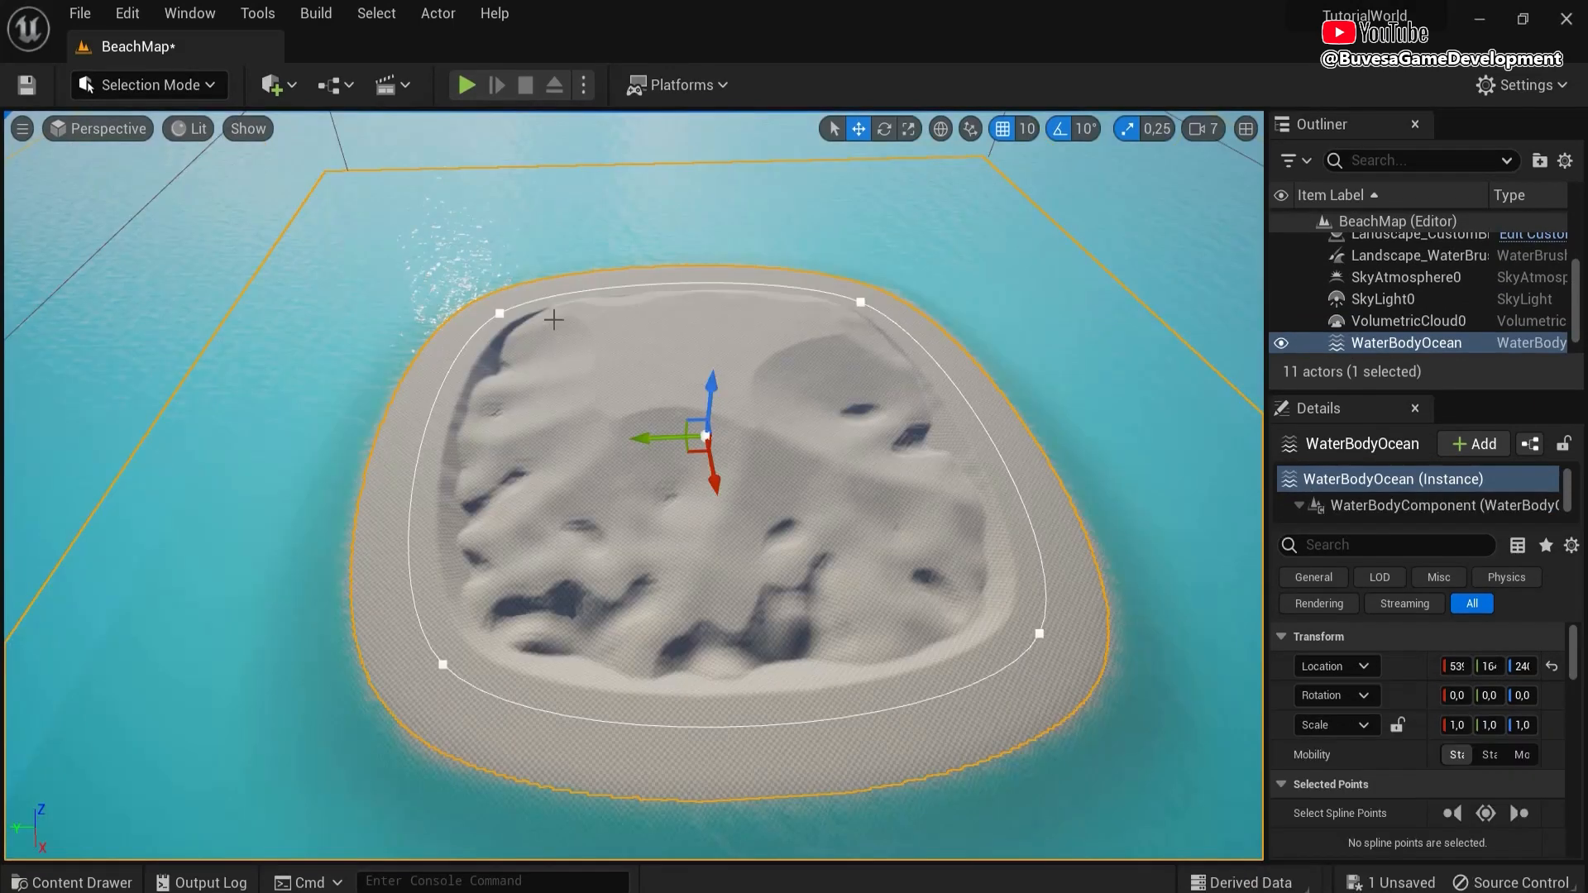
{"action": "right_click_drag", "start_coordinate": [948, 364], "coordinate": [736, 335]}
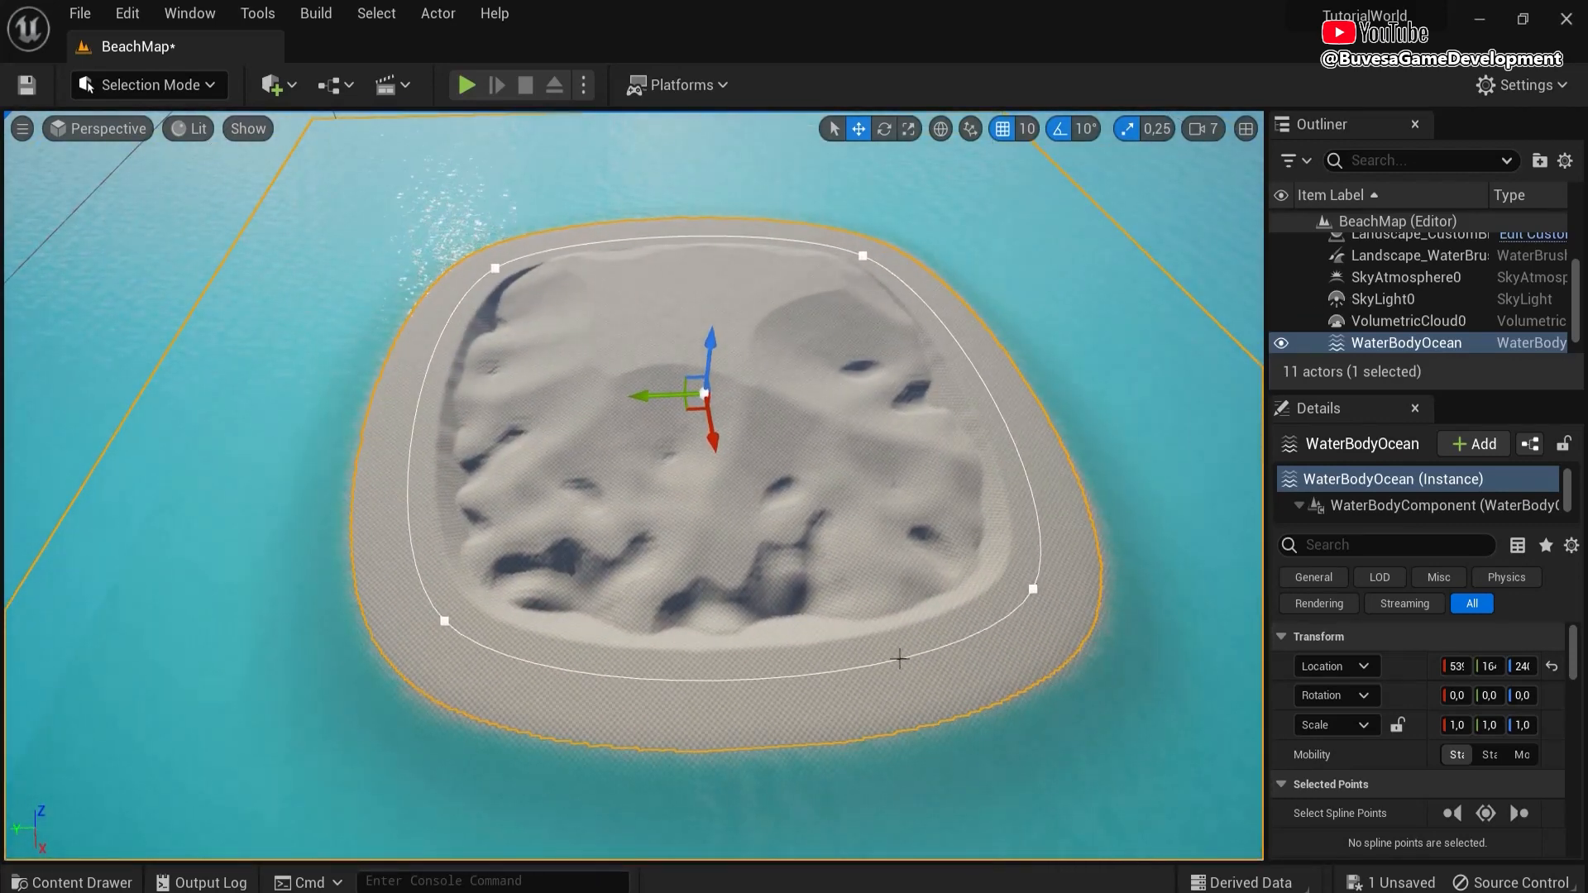
{"action": "right_click_drag", "start_coordinate": [776, 675], "coordinate": [747, 562]}
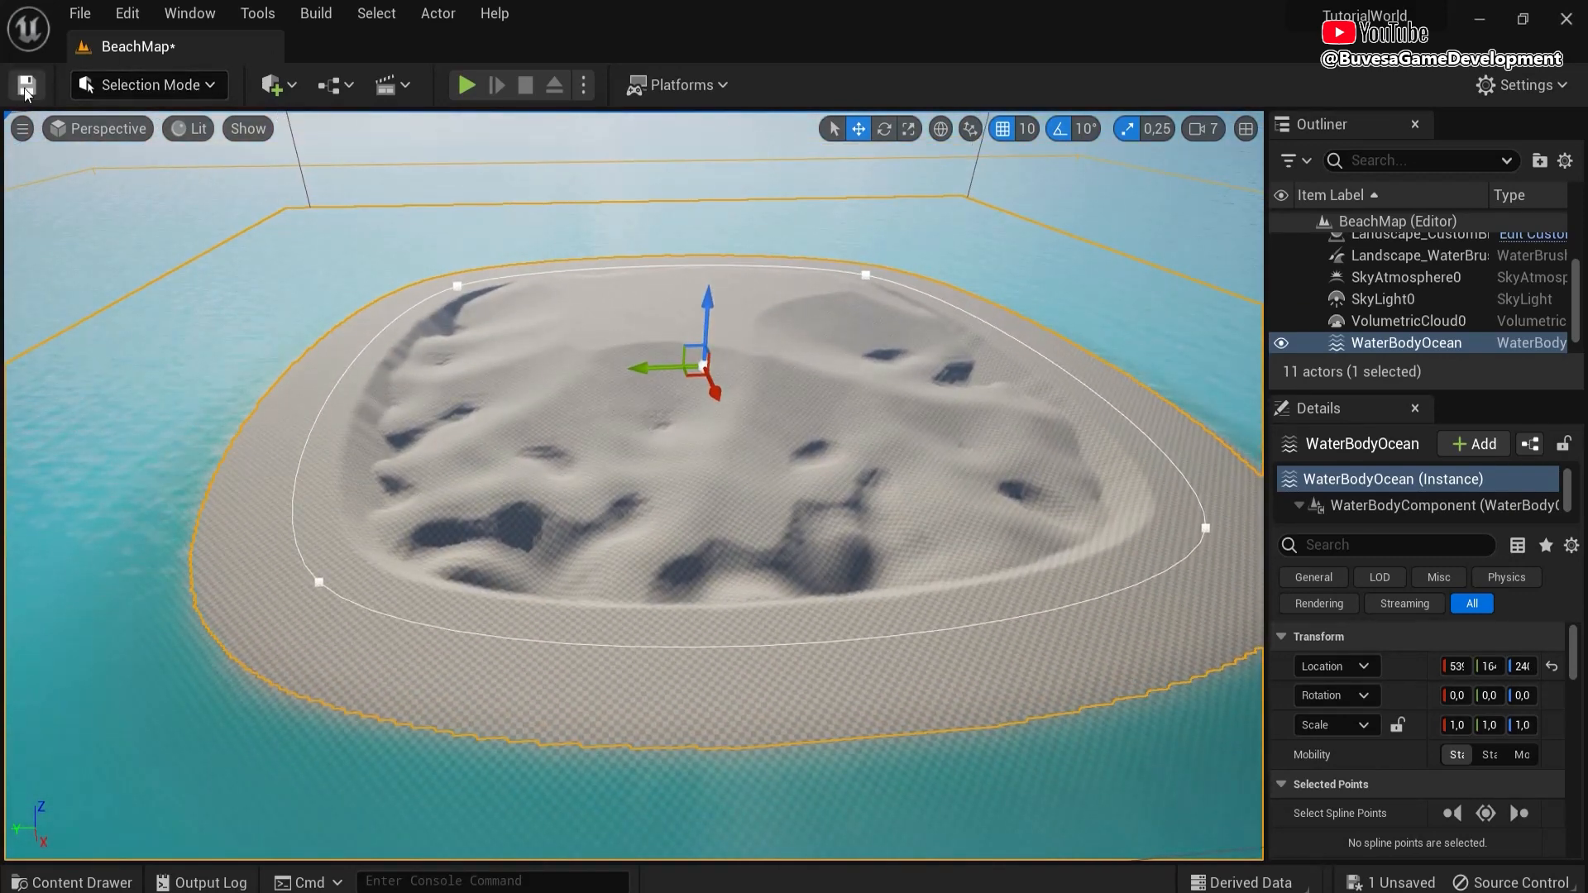
{"action": "left_click", "coordinate": [279, 85]}
{"action": "mouse_move", "coordinate": [374, 413]}
{"action": "type", "text": "water"}
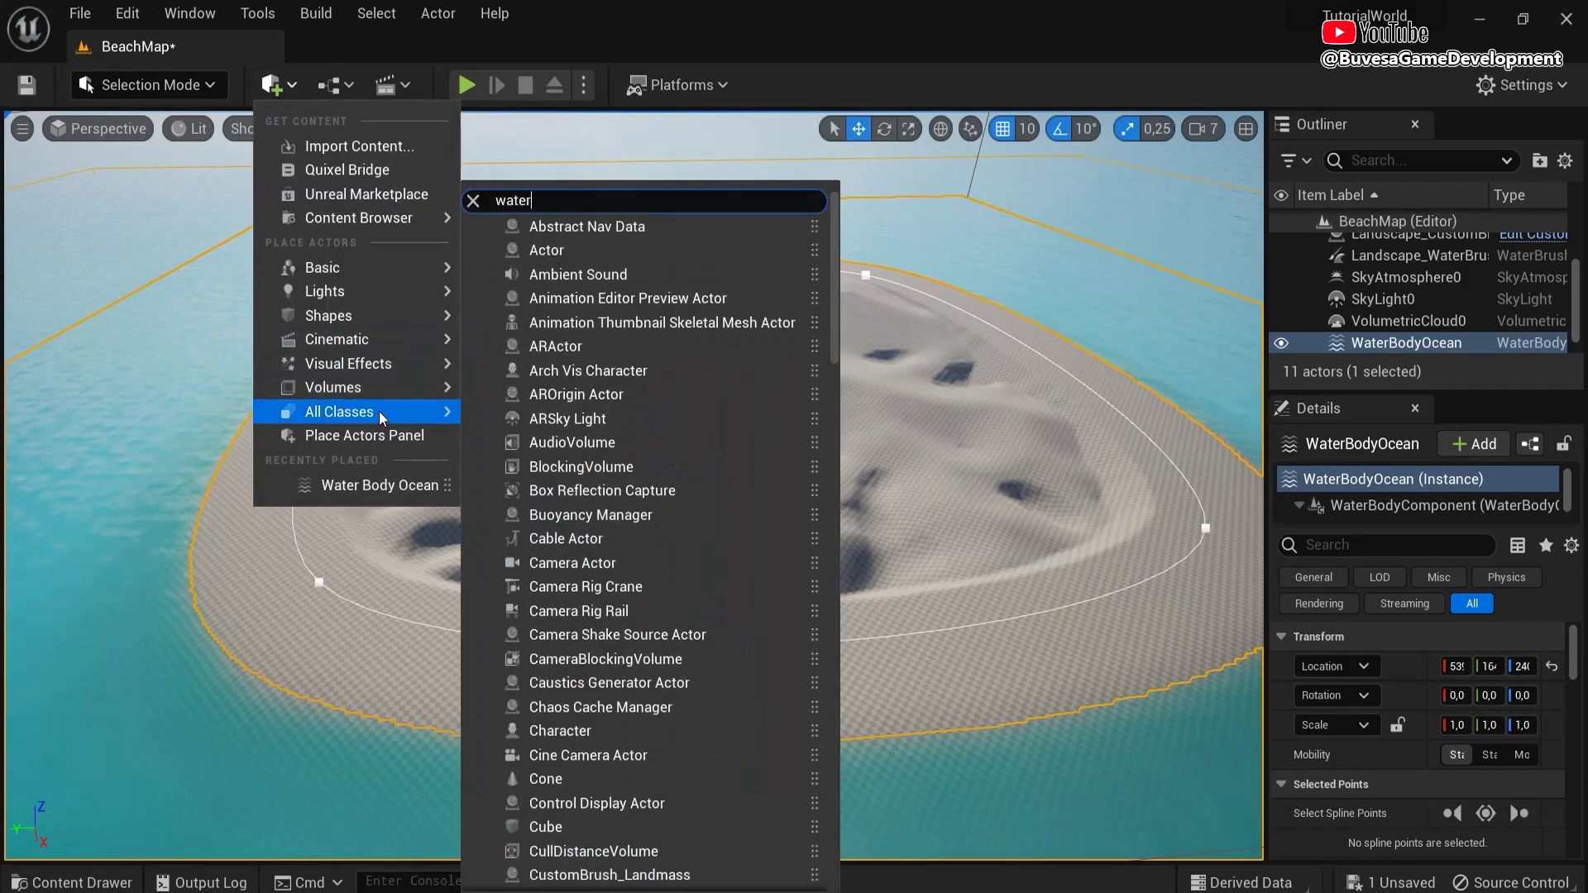
{"action": "left_click", "coordinate": [1404, 344]}
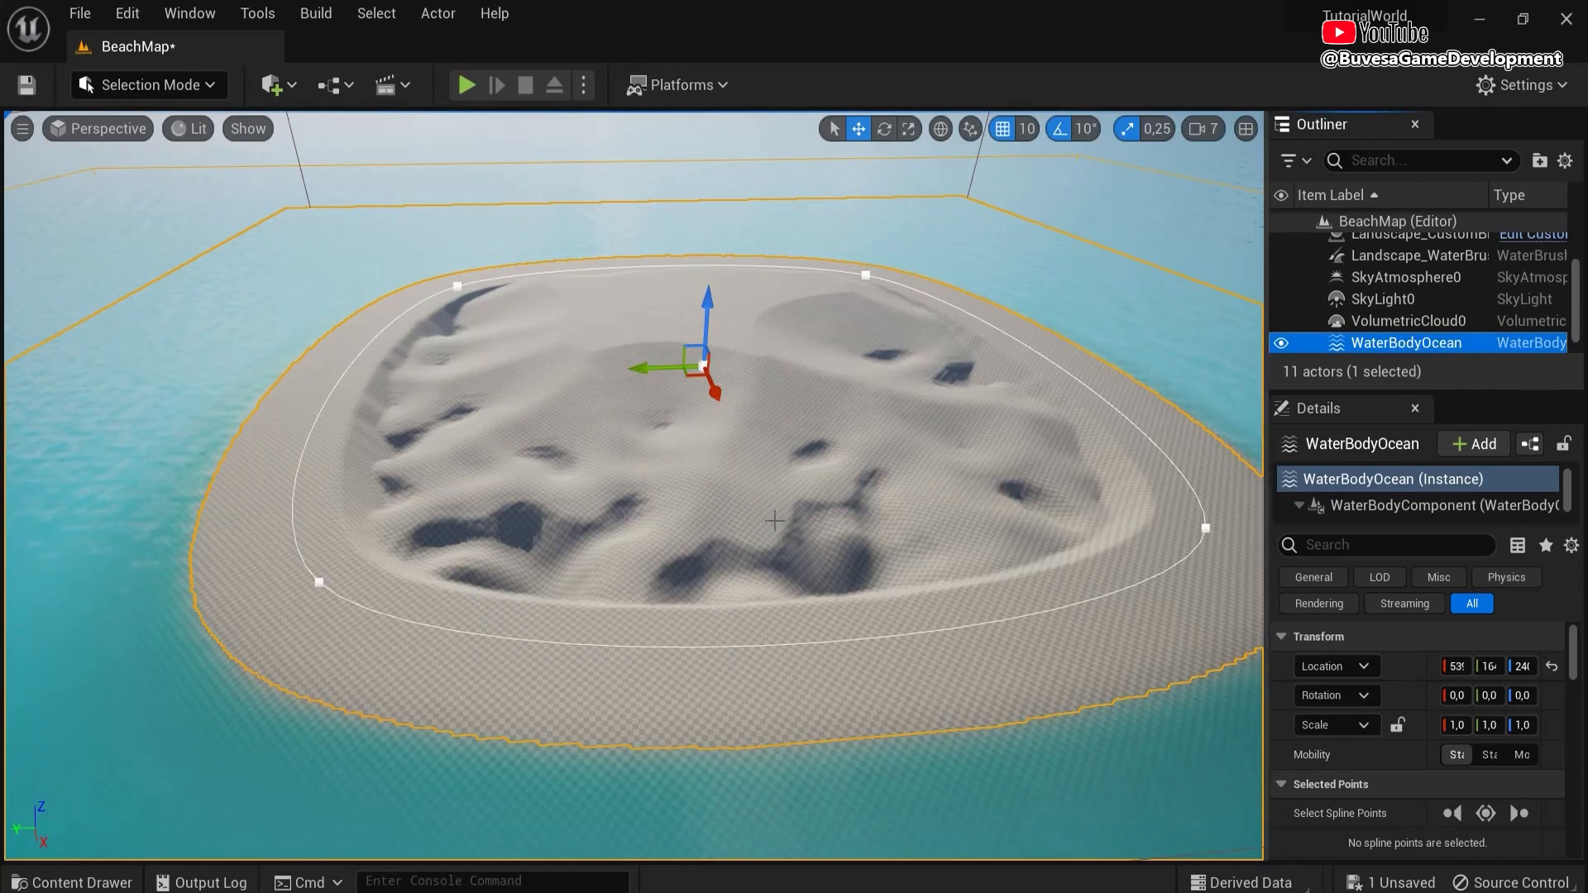
- Select the Landscape_WaterBrushManager actor and disable its Affect Heightmap setting
{"action": "scroll", "coordinate": [1406, 323], "scroll_direction": "up", "scroll_amount": 3}
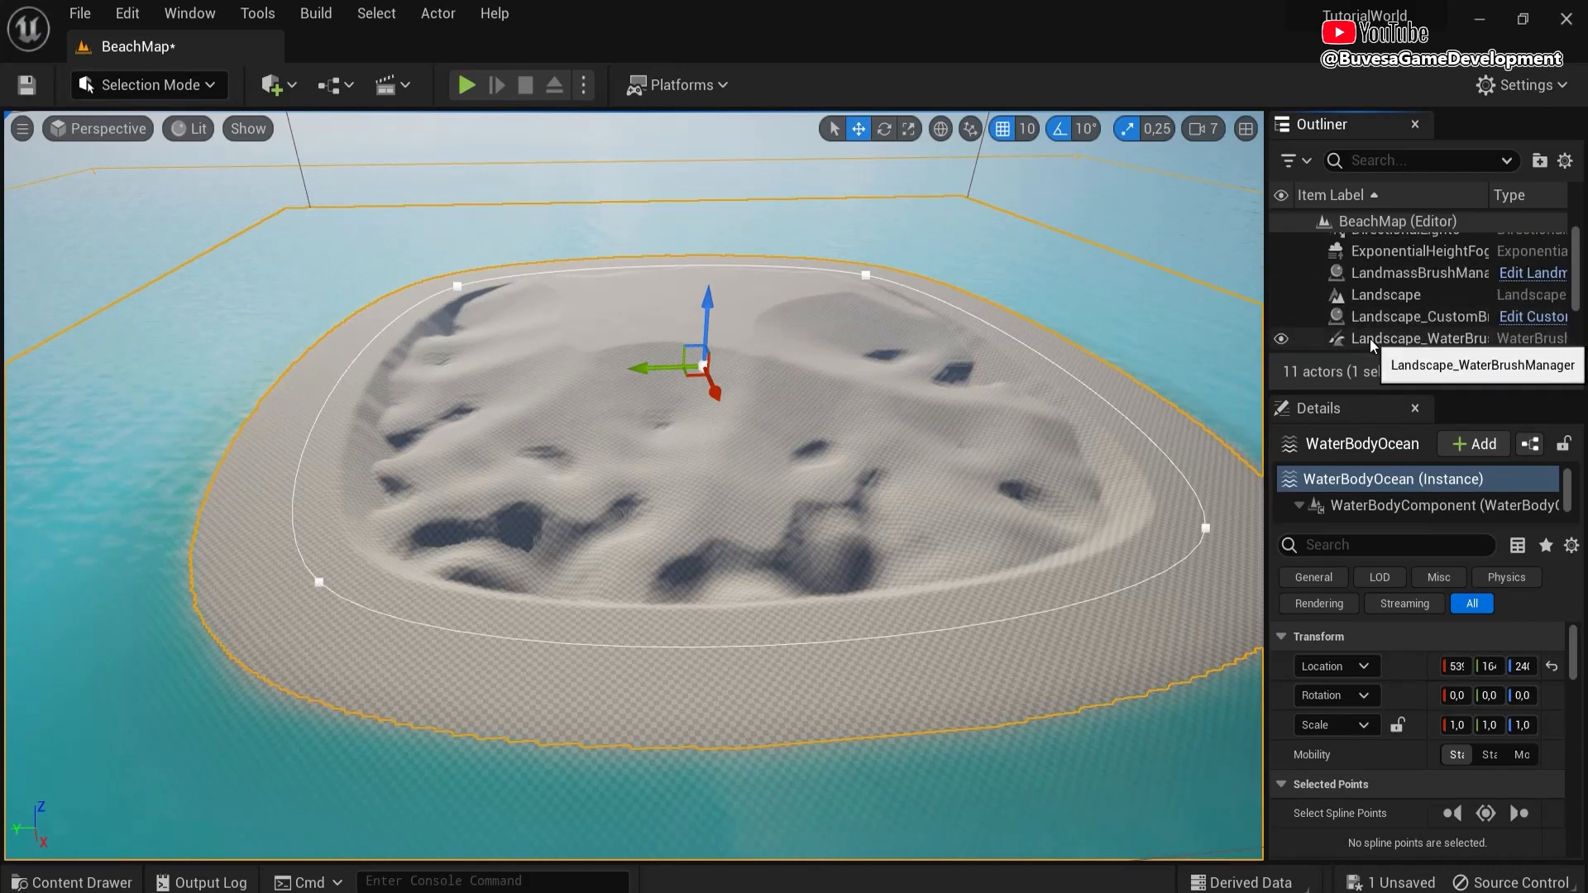
{"action": "left_click", "coordinate": [1373, 339]}
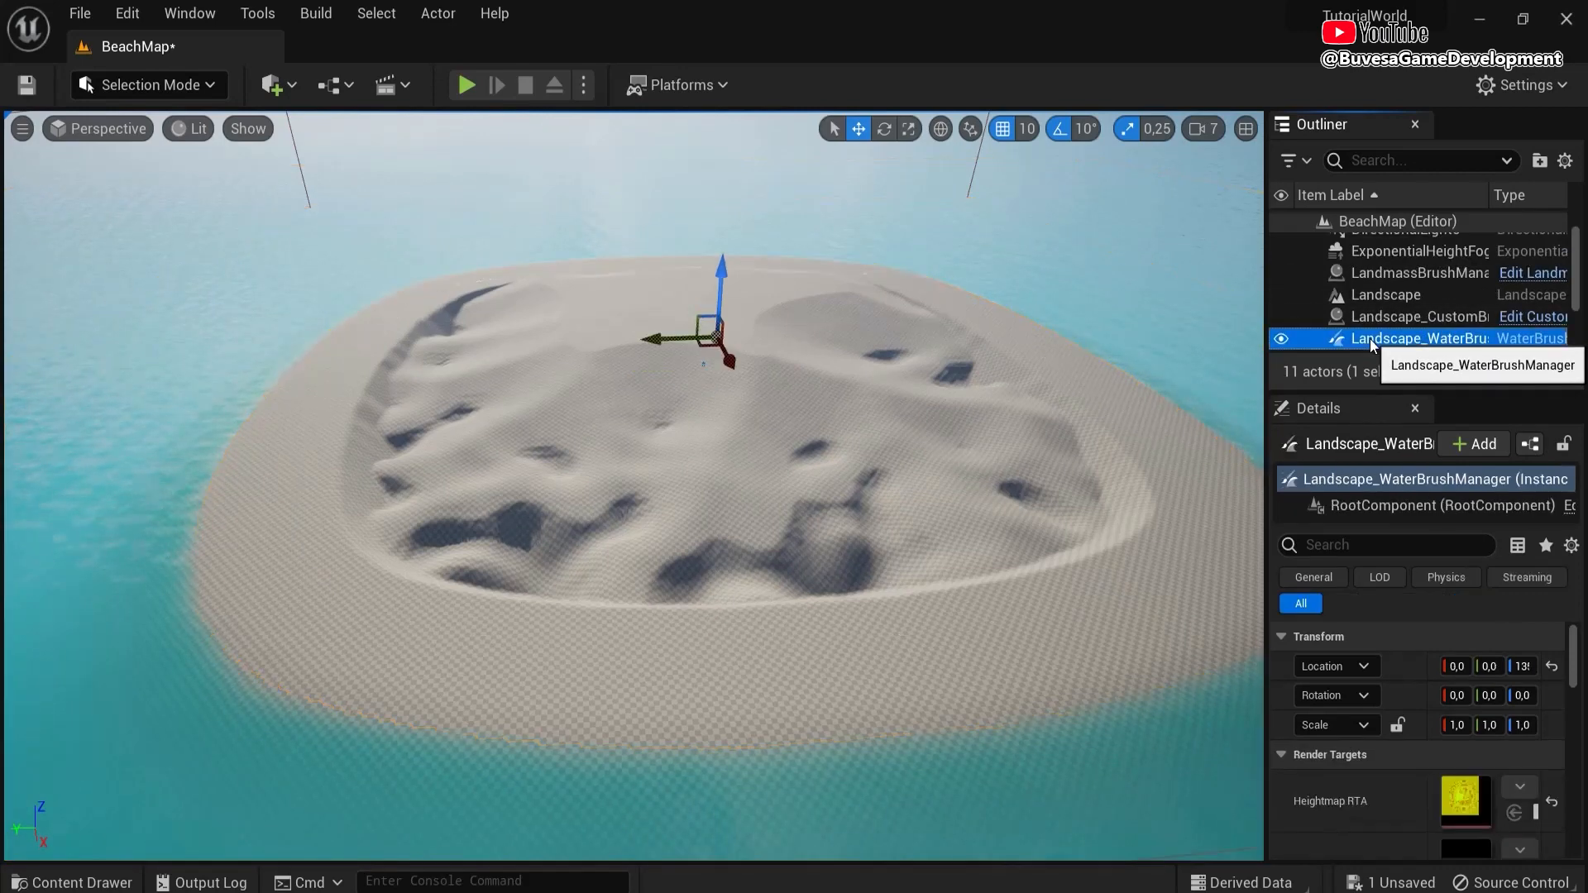
{"action": "left_click", "coordinate": [1349, 549]}
{"action": "type", "text": "affect heightmap"}
{"action": "left_click", "coordinate": [1448, 667]}
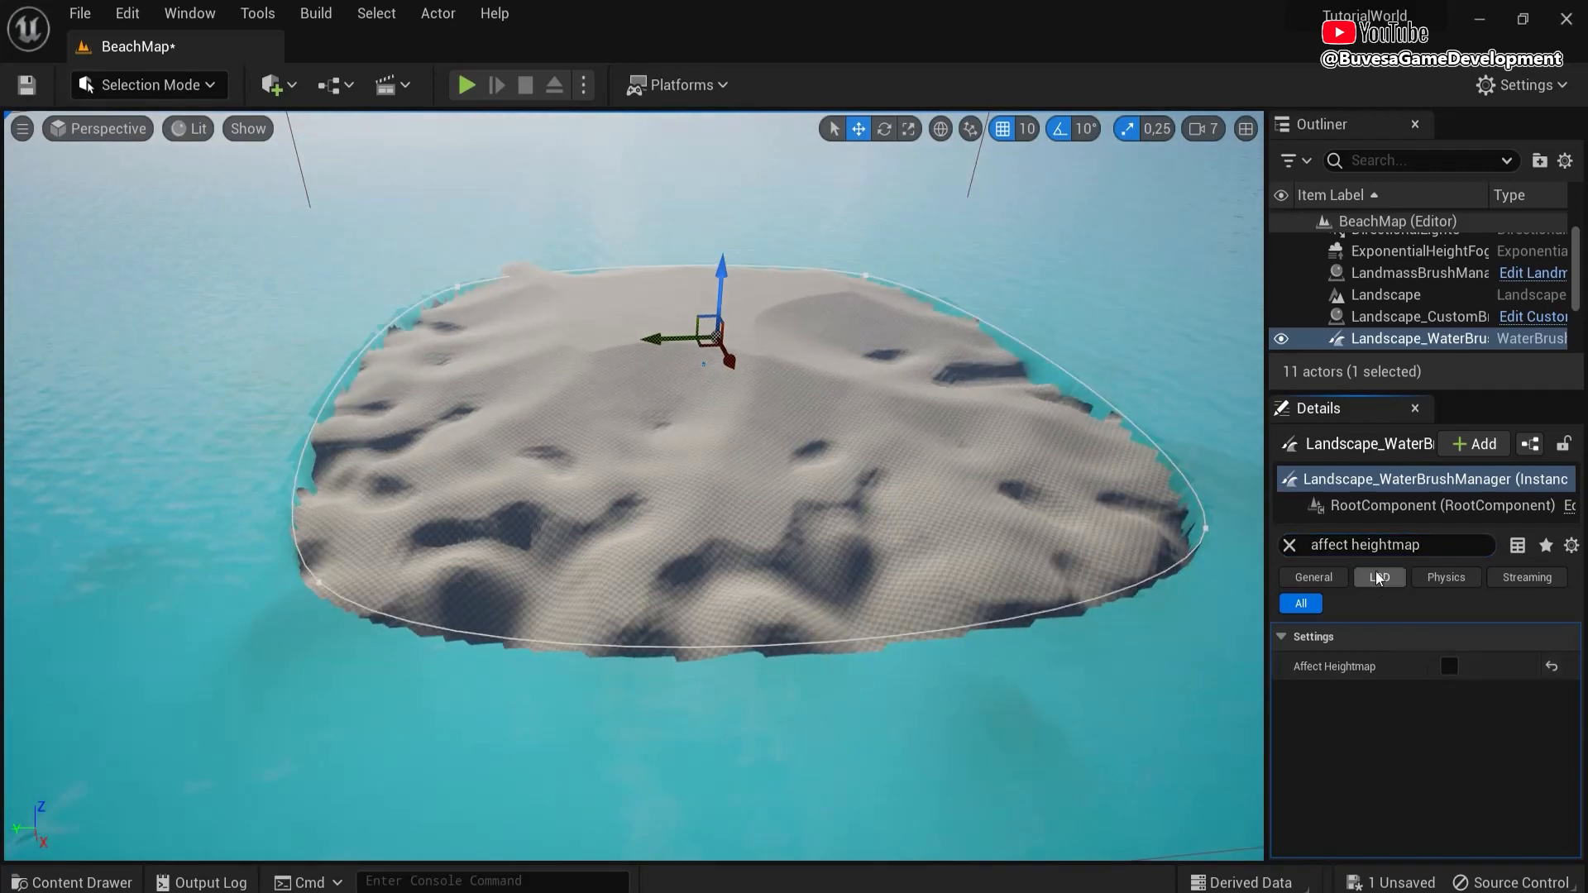
- Find the falloff settings of the WaterBodyOcean actor and set its Falloff Mode to Width
{"action": "type", "text": "fallof"}
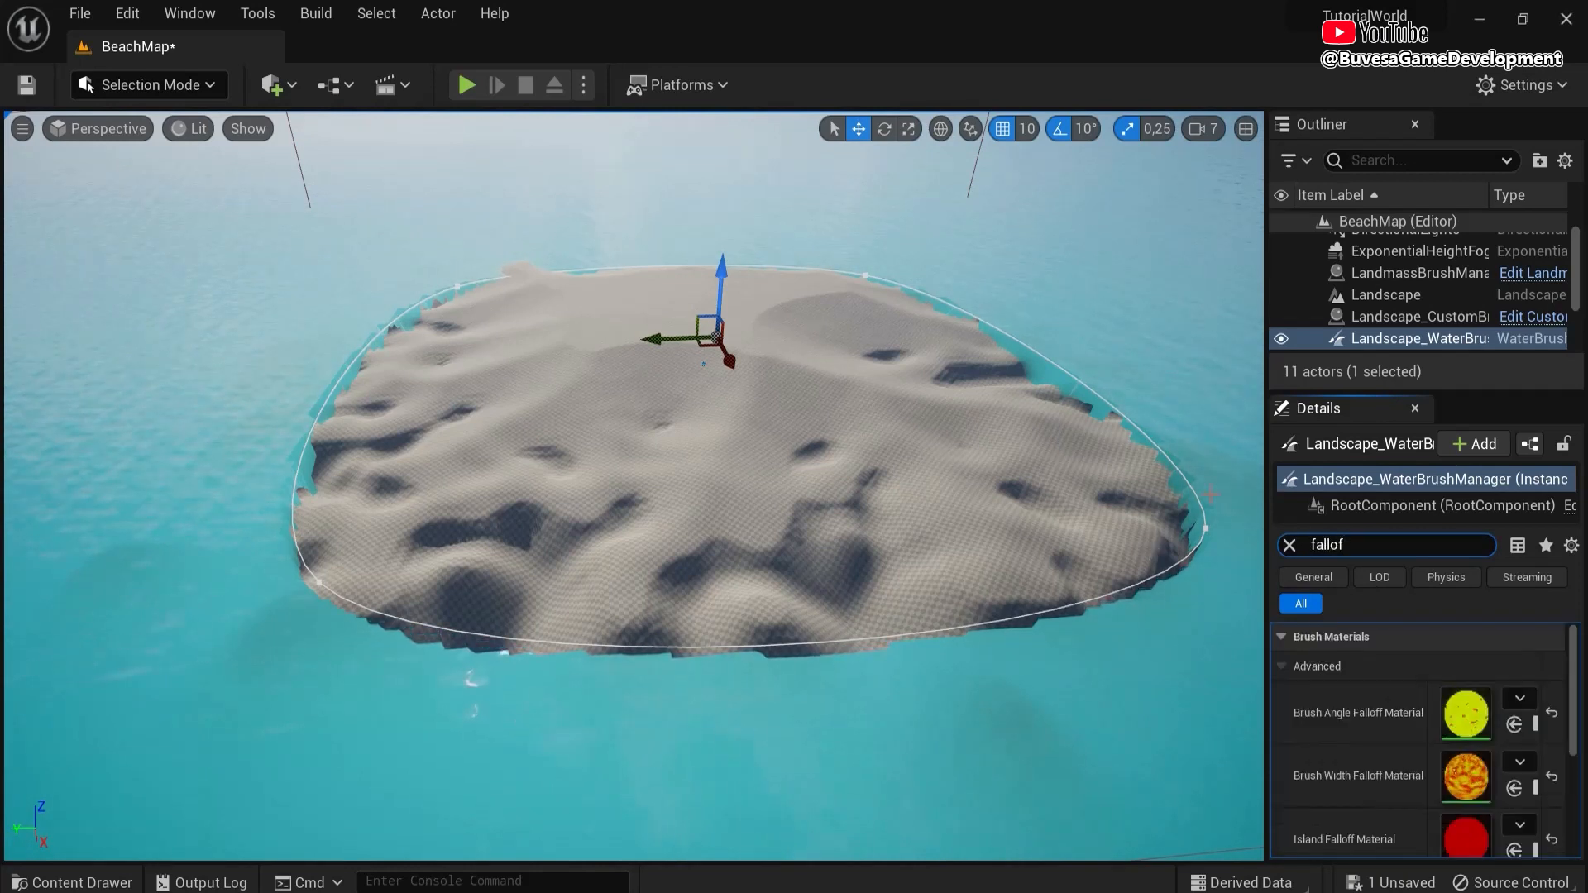
{"action": "scroll", "coordinate": [1416, 298], "scroll_direction": "down", "scroll_amount": 3}
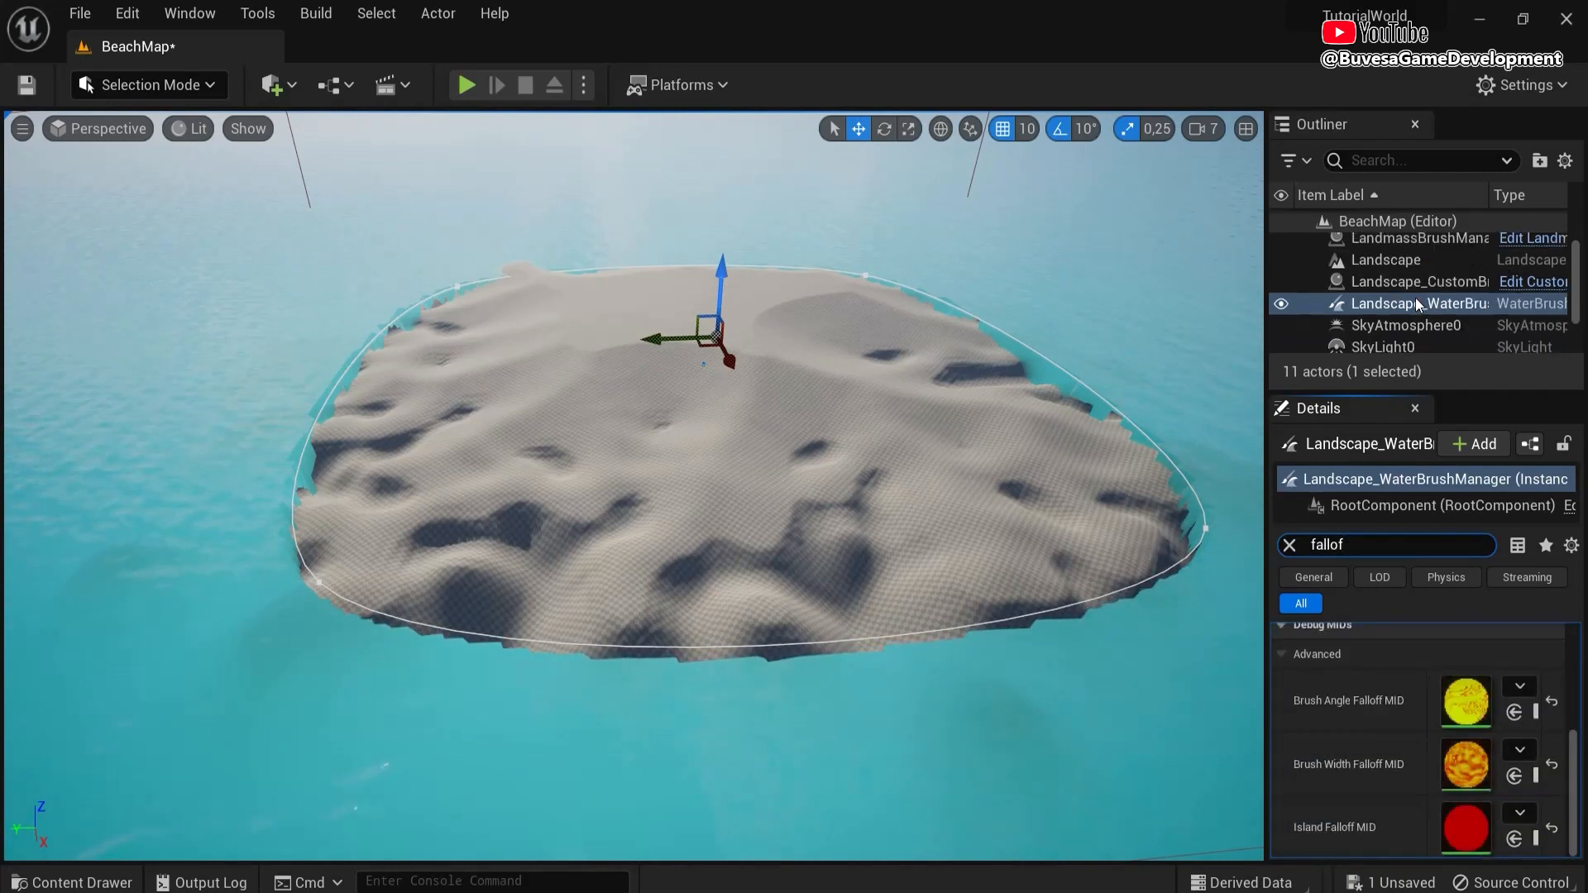
{"action": "scroll", "coordinate": [1399, 335], "scroll_direction": "up", "scroll_amount": 3}
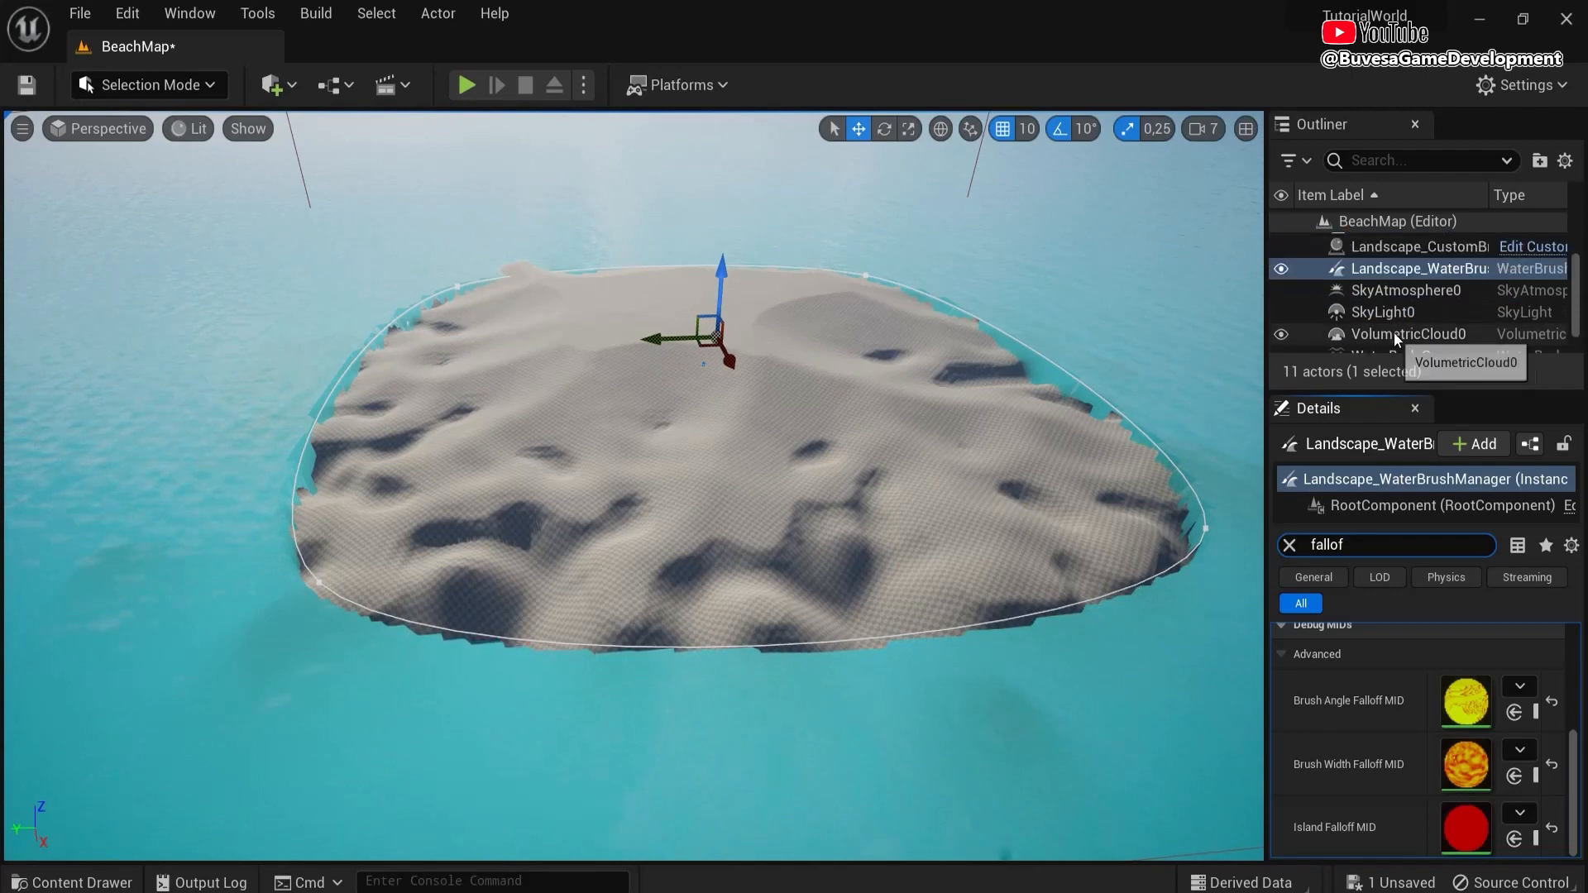
{"action": "scroll", "coordinate": [1399, 321], "scroll_direction": "down", "scroll_amount": 2}
{"action": "left_click", "coordinate": [1406, 316]}
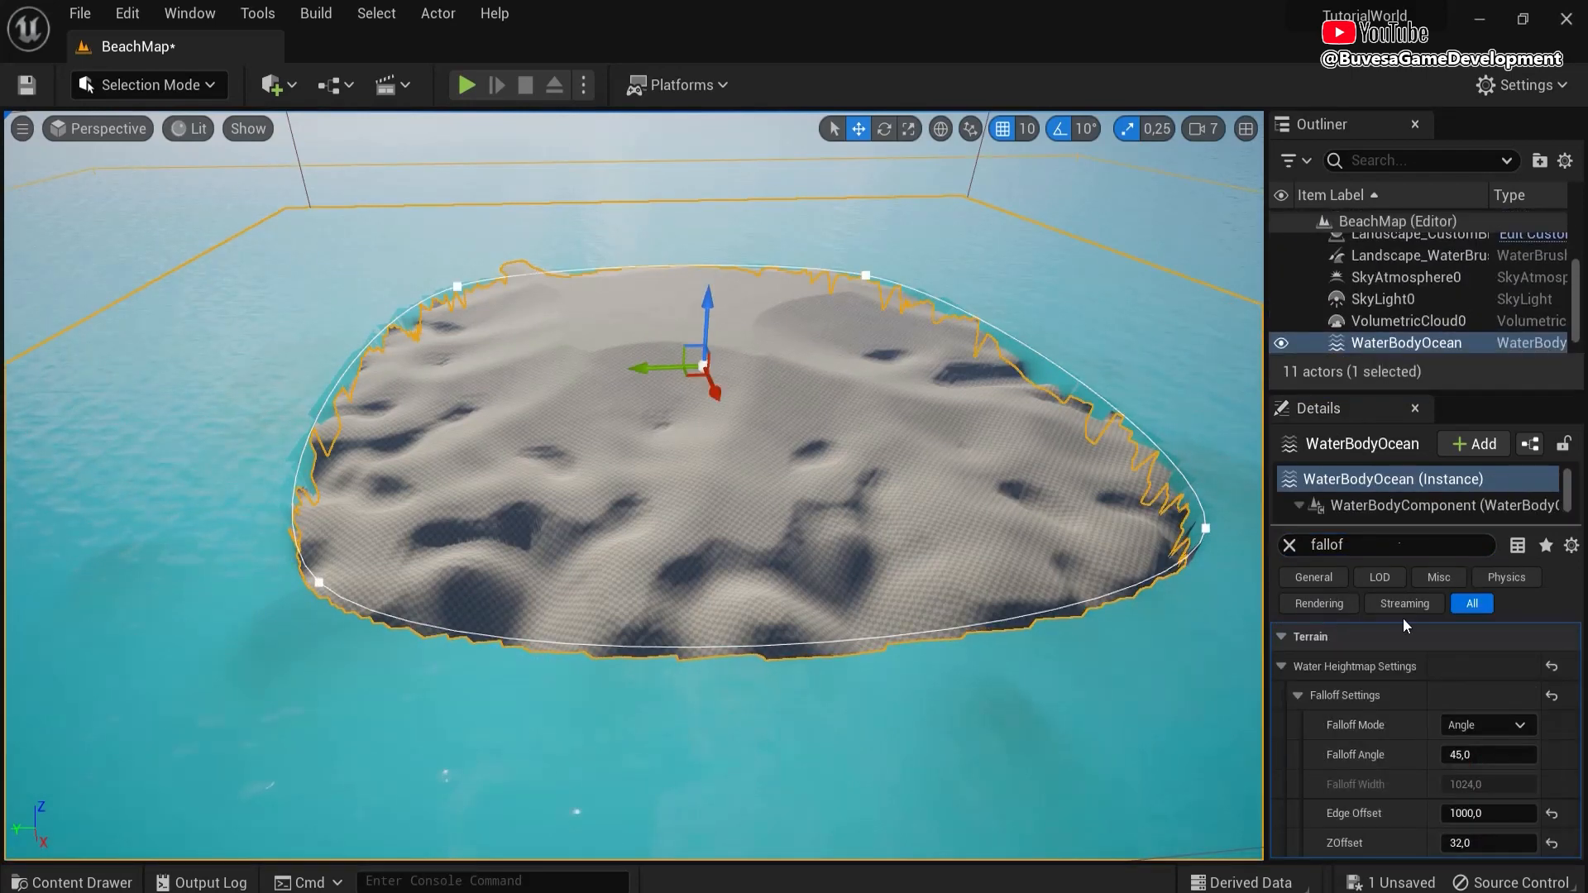
{"action": "left_click", "coordinate": [1474, 723]}
{"action": "left_click", "coordinate": [1467, 762]}
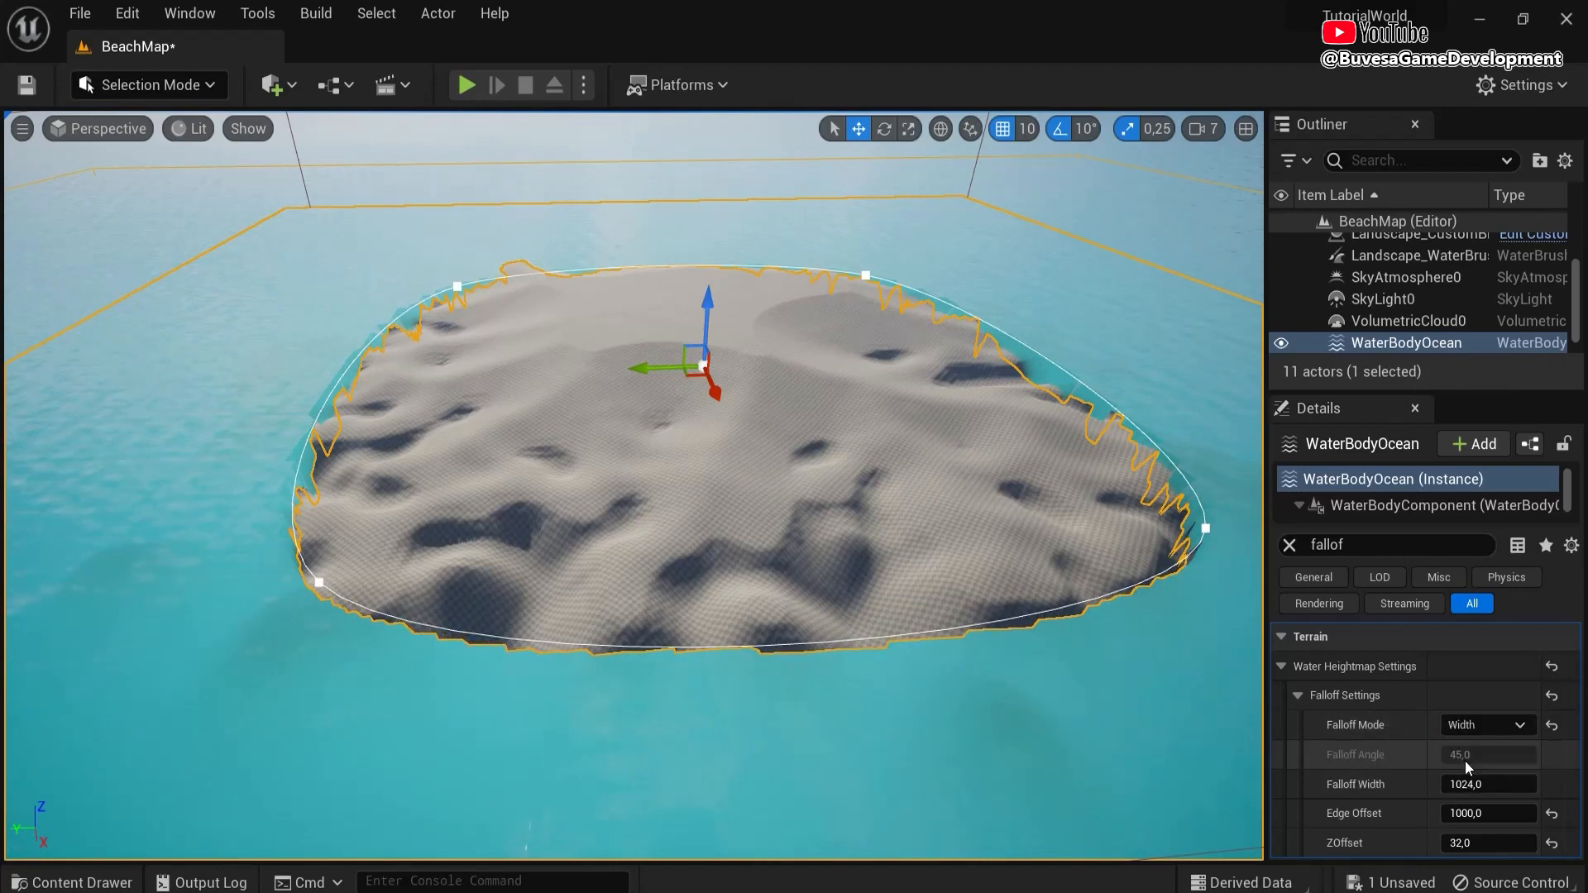
{"action": "left_click", "coordinate": [1288, 545]}
- Lower the WaterBodyOcean along Z to expose more of the landscape and fine-tune its height at the shoreline
{"action": "left_click_drag", "start_coordinate": [708, 303], "coordinate": [707, 362]}
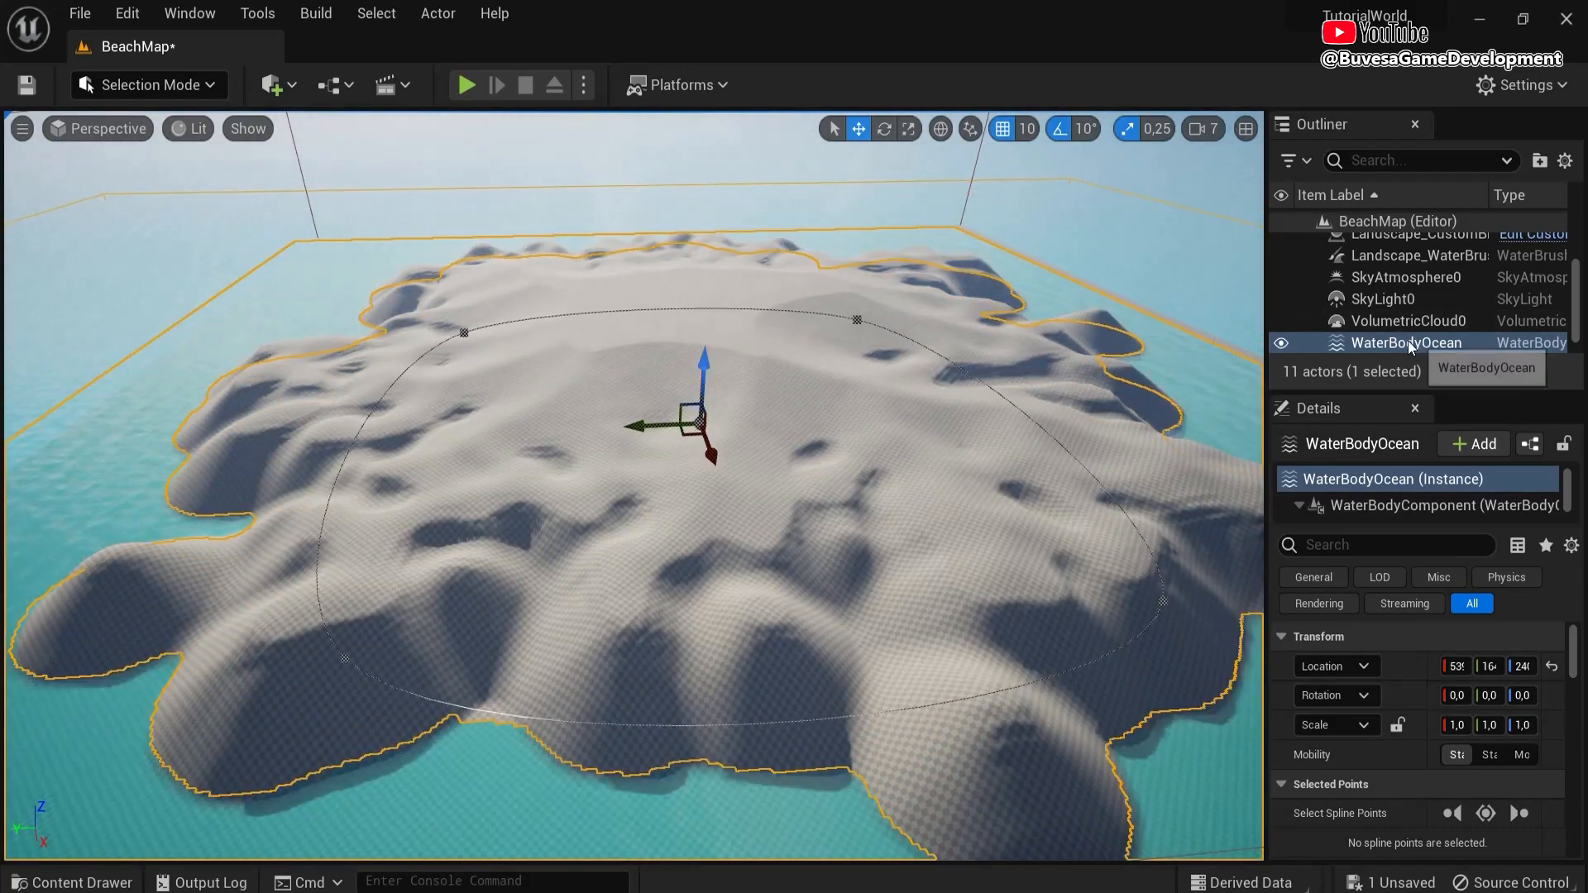
{"action": "key", "text": "s"}
{"action": "right_click_drag", "start_coordinate": [901, 366], "coordinate": [713, 314]}
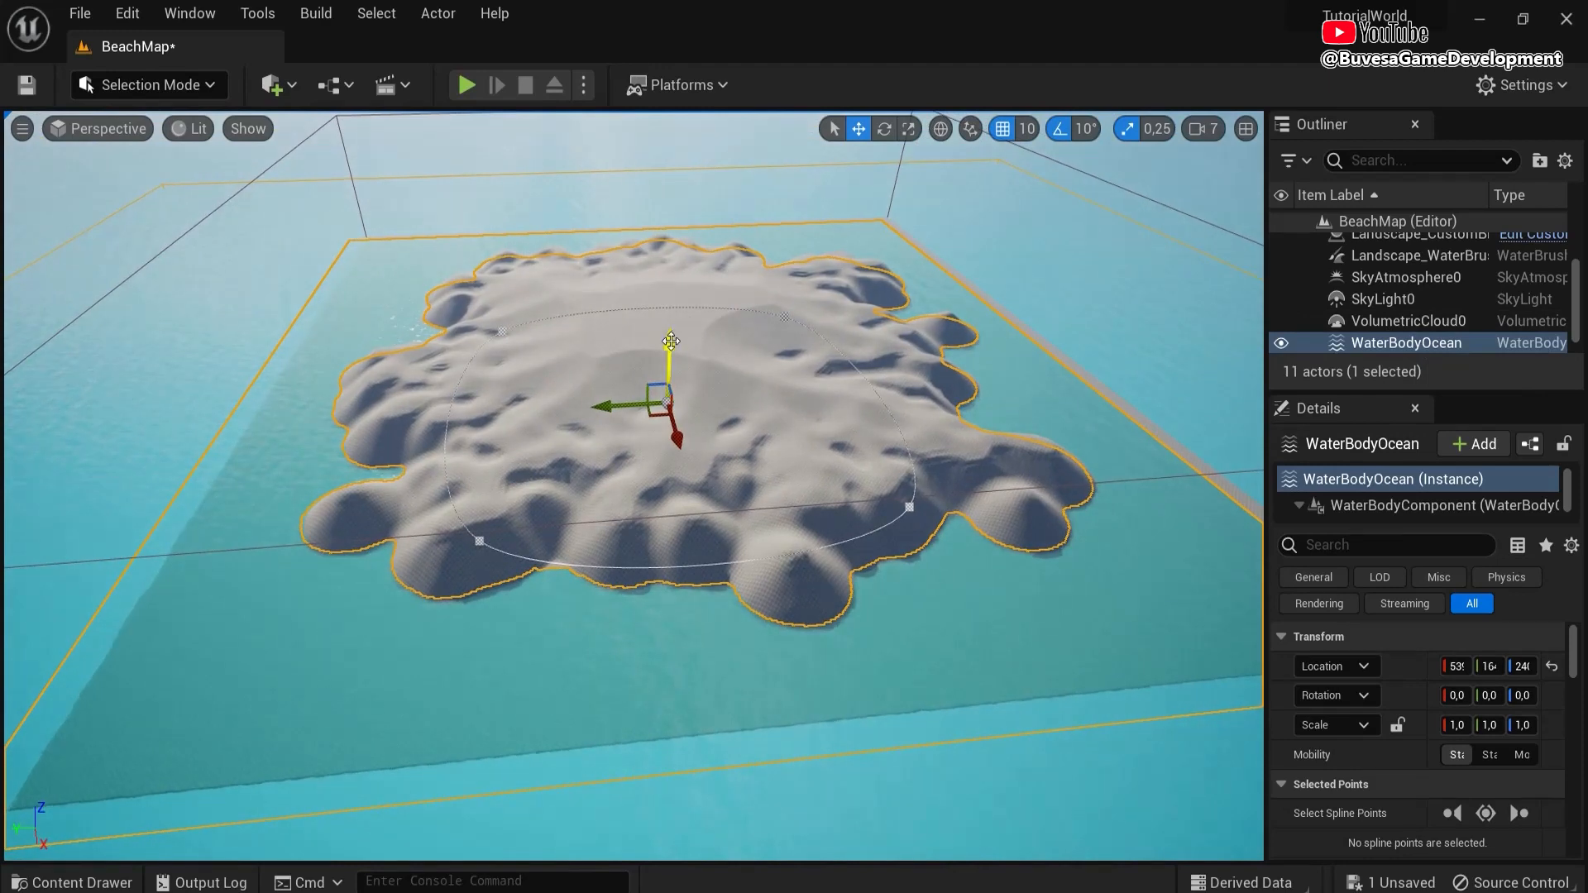
{"action": "mouse_move", "coordinate": [671, 341]}
{"action": "left_mouse_down"}
{"action": "mouse_move", "coordinate": [675, 308]}
{"action": "mouse_move", "coordinate": [675, 342]}
{"action": "left_mouse_up"}
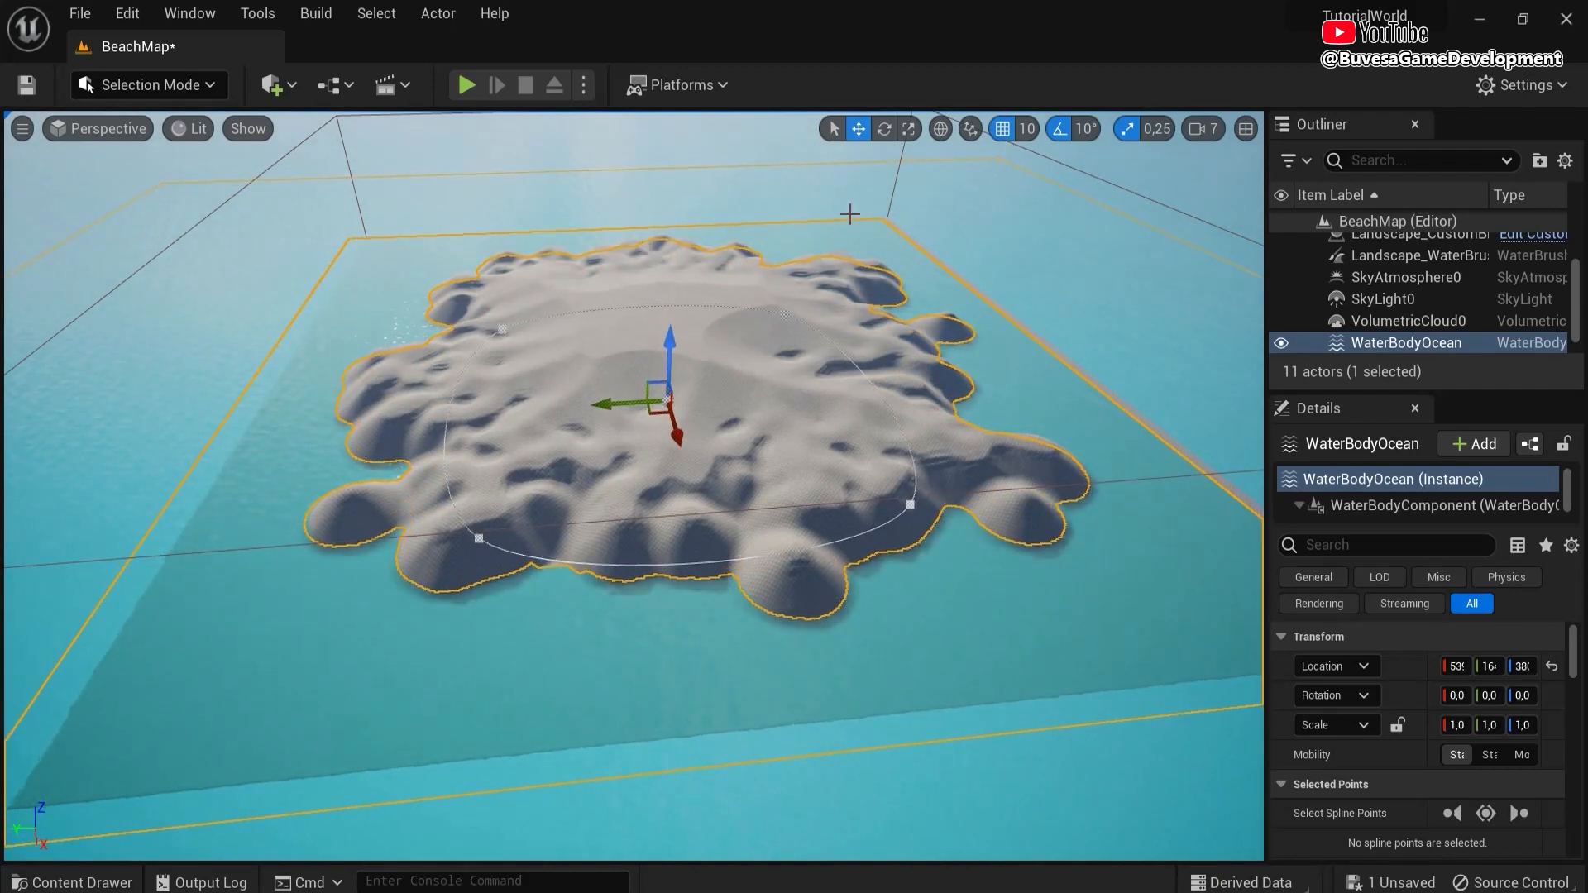
- Play-test the level from a spot on the landscape's shoreline to check the water level, and end the session
{"action": "left_click", "coordinate": [970, 256]}
{"action": "key", "text": "w"}
{"action": "right_click_drag", "start_coordinate": [971, 256], "coordinate": [1265, 321]}
{"action": "key", "text": "a"}
{"action": "right_click", "coordinate": [541, 562]}
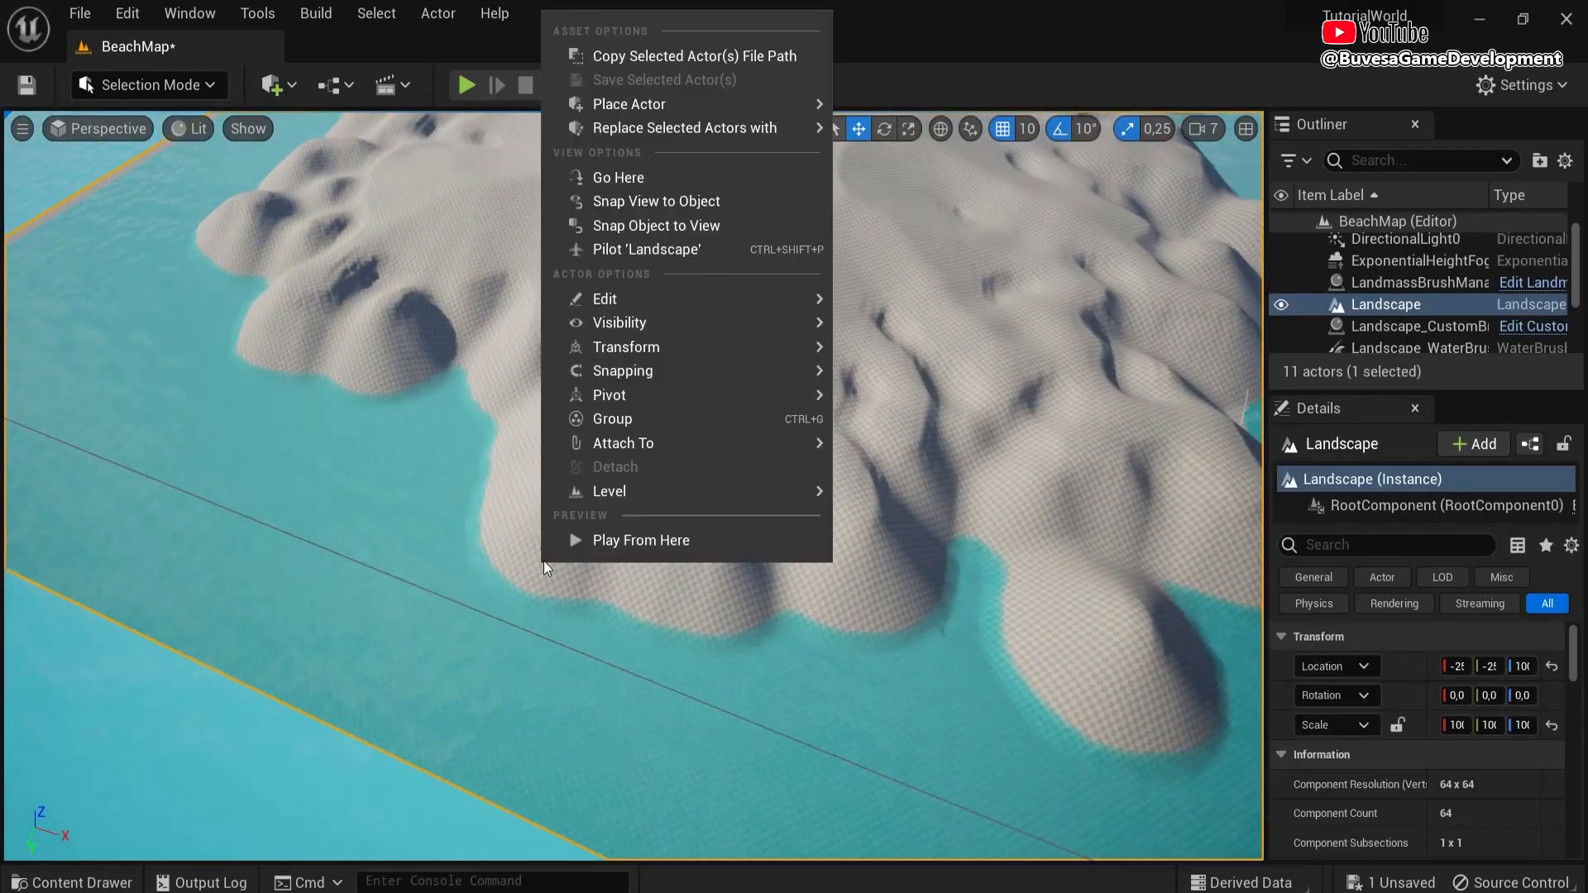
{"action": "left_click", "coordinate": [575, 542]}
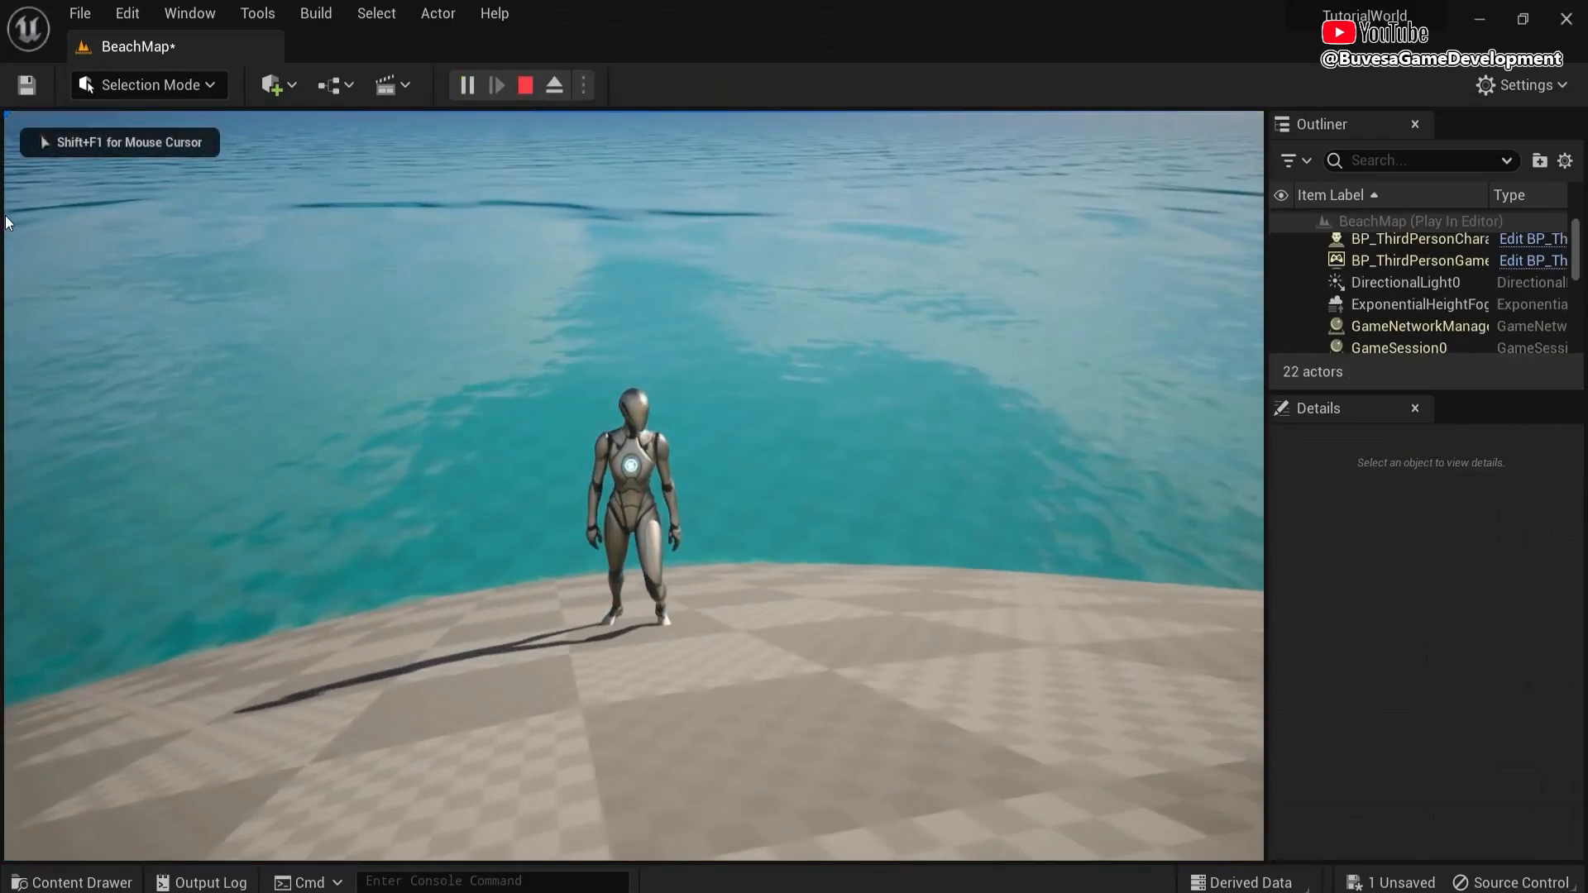
{"action": "key", "text": "Escape"}
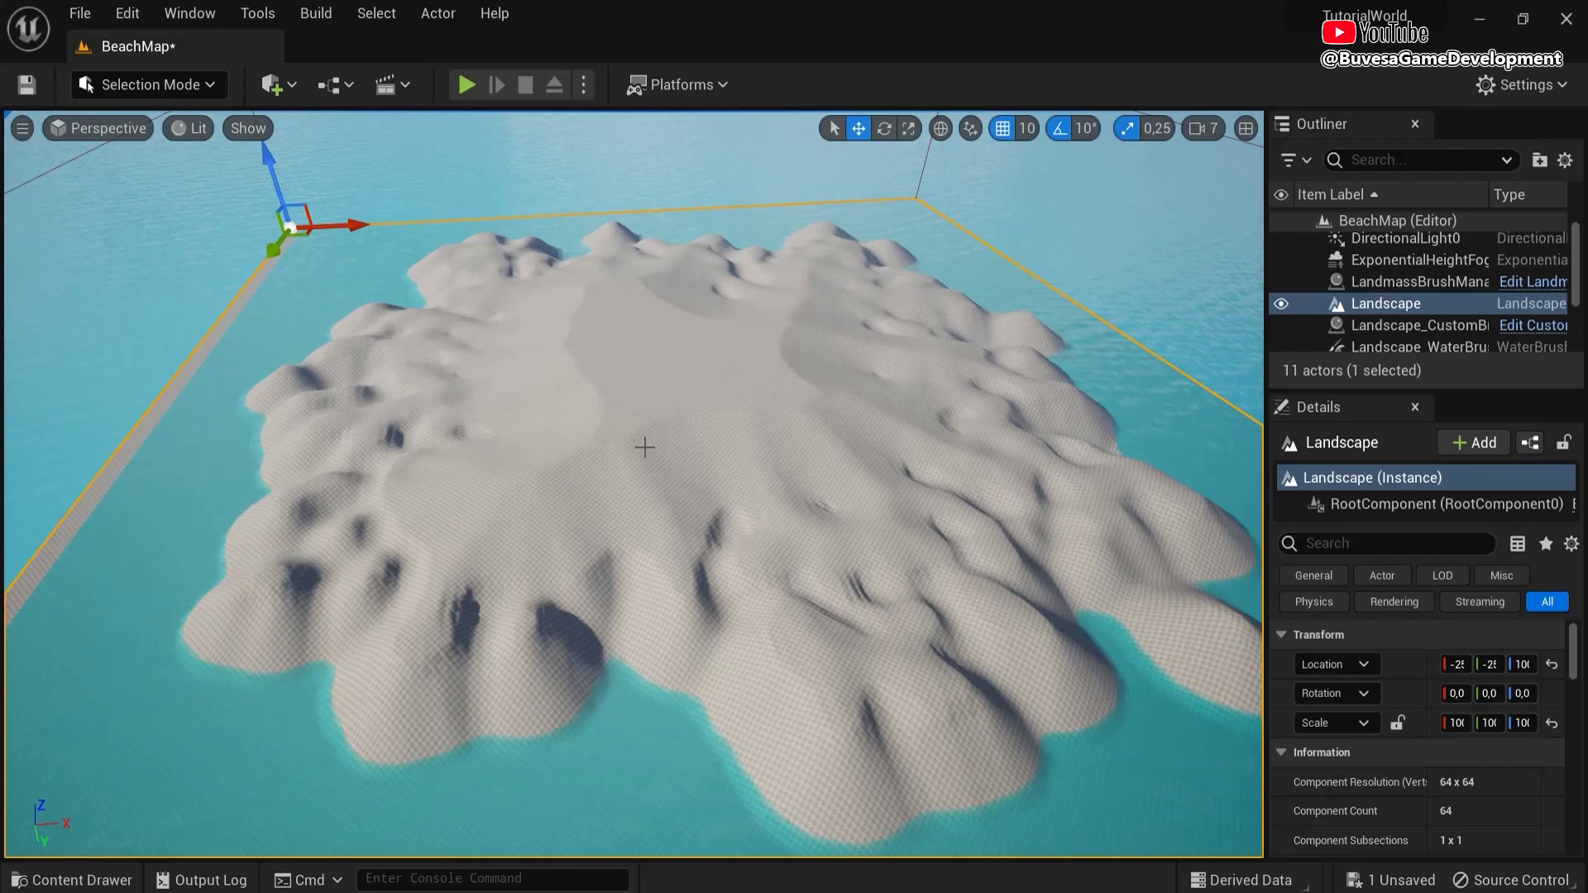
- Open Bridge docked beside the BeachMap level and search its assets for sand
{"action": "left_click", "coordinate": [272, 86]}
{"action": "left_click", "coordinate": [320, 172]}
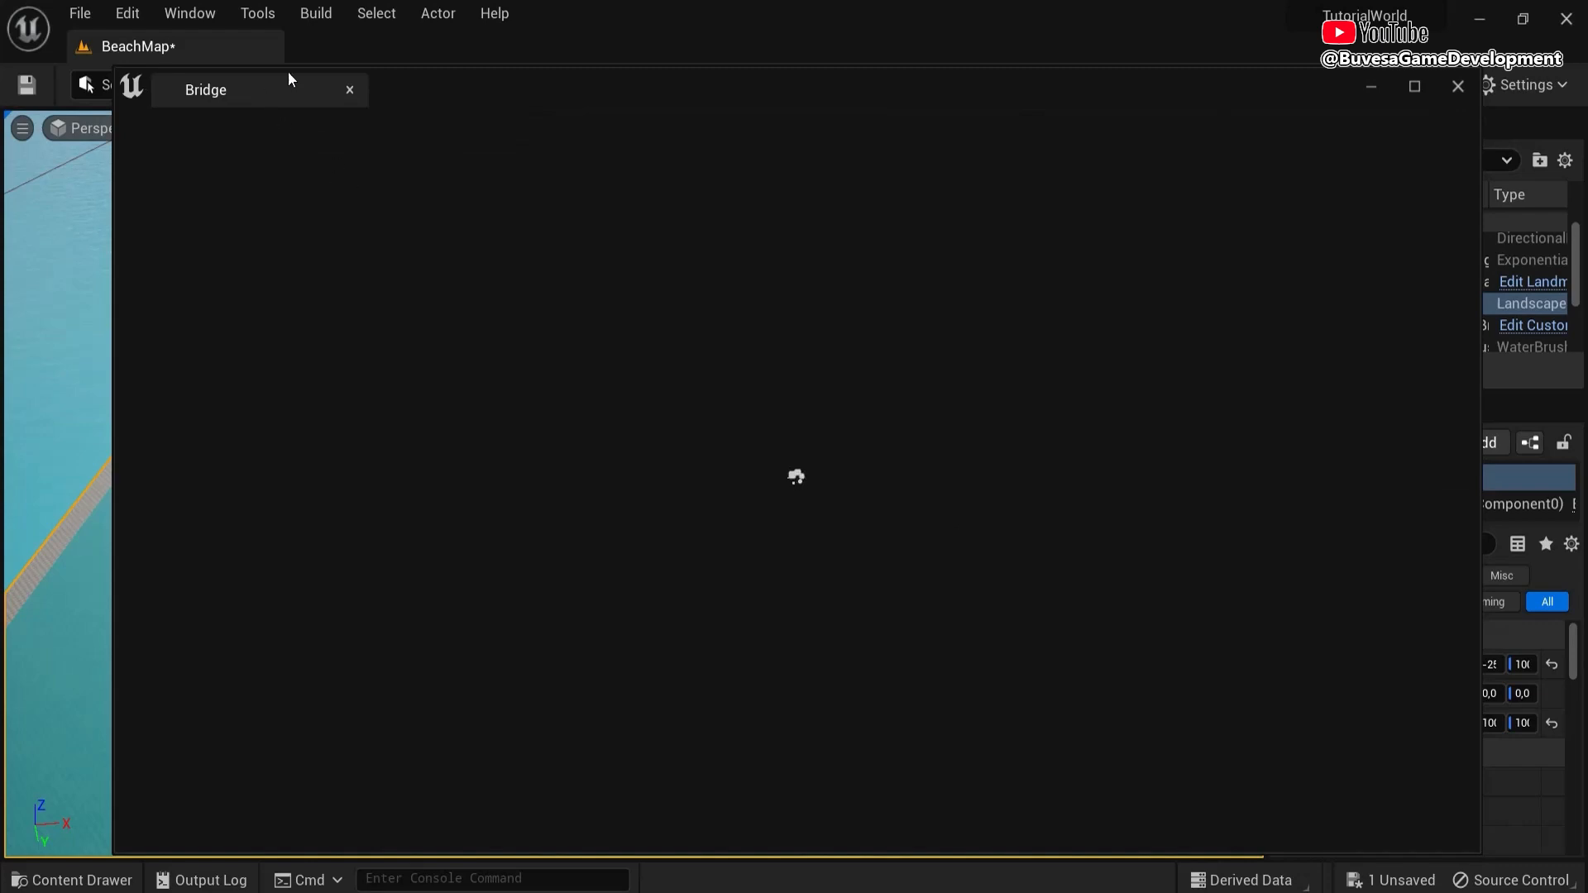
{"action": "left_click_drag", "start_coordinate": [288, 76], "coordinate": [375, 38]}
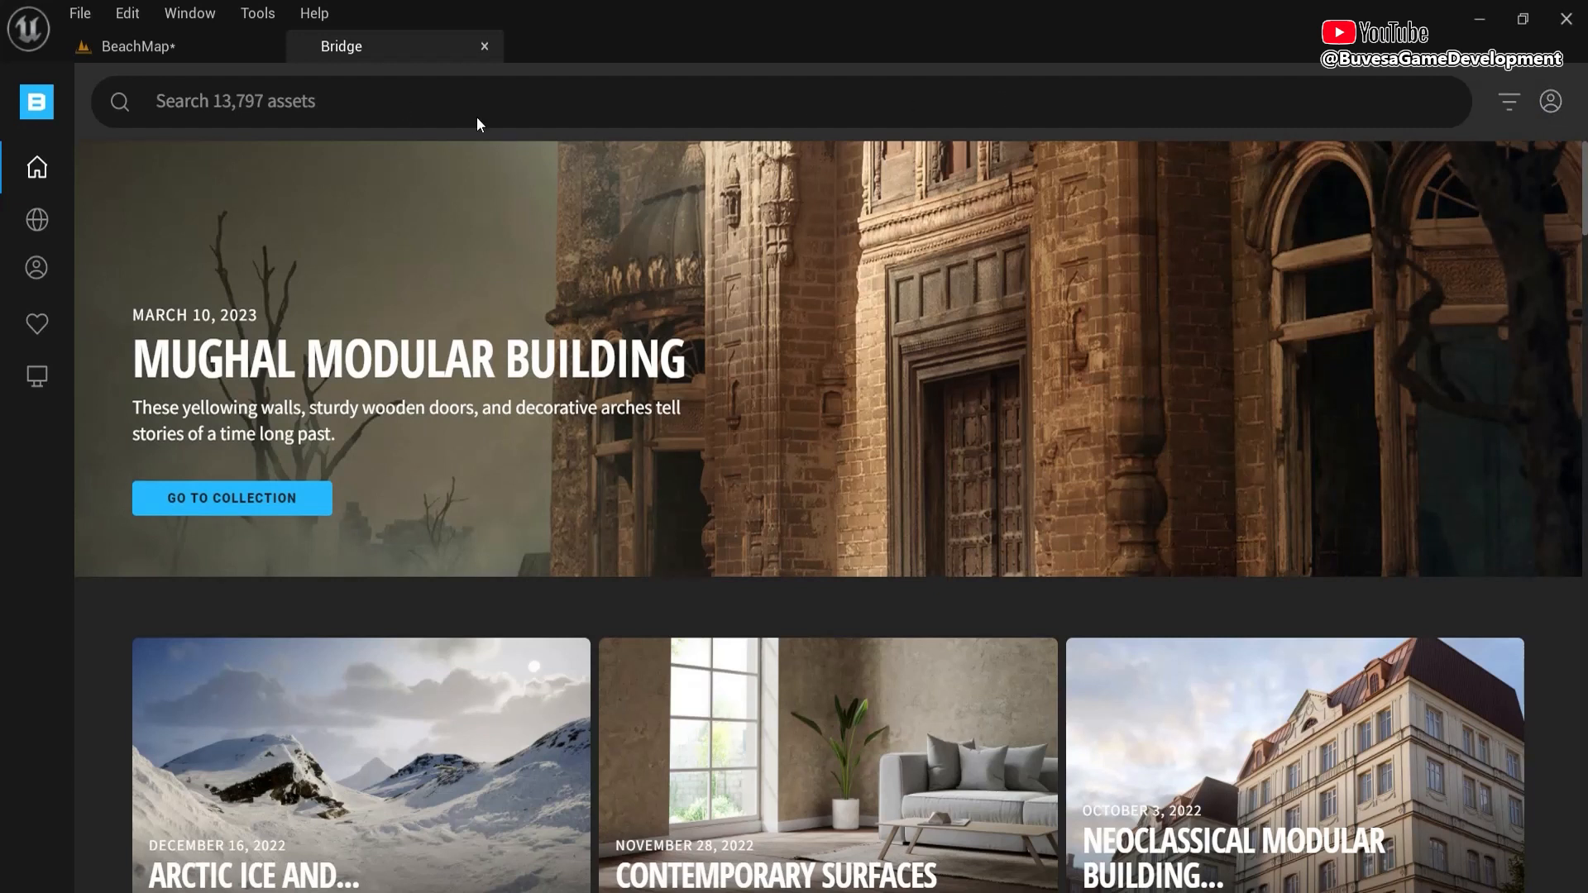
{"action": "type", "text": "bea"}
{"action": "key", "text": "BackSpace"}
{"action": "key", "text": "BackSpace"}
{"action": "key", "text": "BackSpace"}
{"action": "type", "text": "sand"}
{"action": "key", "text": "Return"}
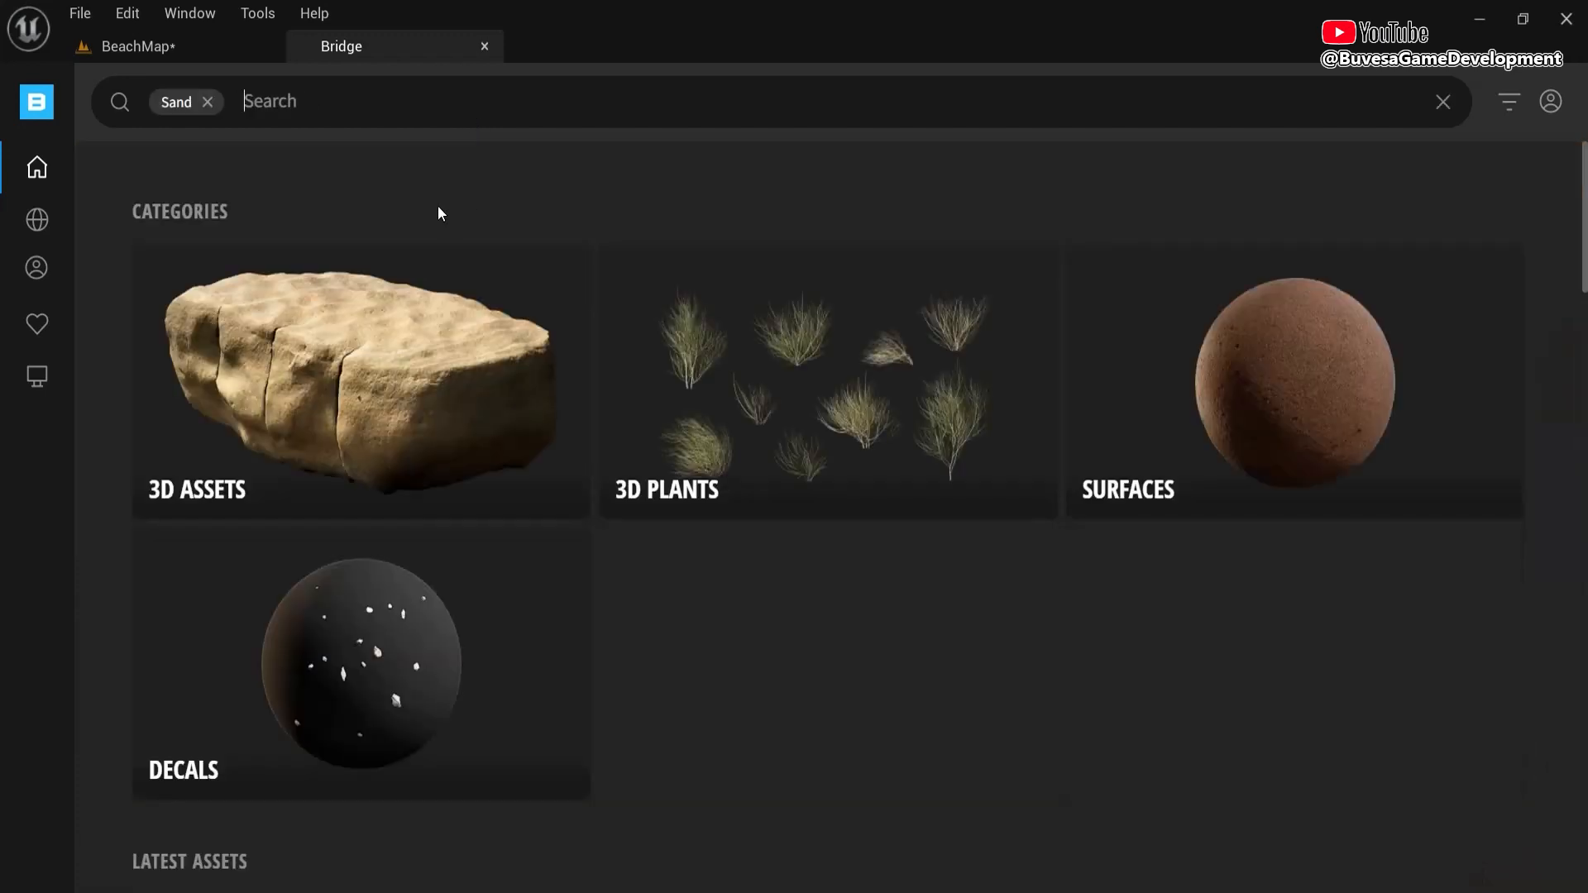
- Limit the sand results to the Surfaces category and look through them for a suitable beach material
{"action": "scroll", "coordinate": [934, 436], "scroll_direction": "down", "scroll_amount": 3}
{"action": "scroll", "coordinate": [675, 418], "scroll_direction": "down", "scroll_amount": 4}
{"action": "scroll", "coordinate": [674, 426], "scroll_direction": "up", "scroll_amount": 6}
{"action": "scroll", "coordinate": [674, 425], "scroll_direction": "down", "scroll_amount": 1}
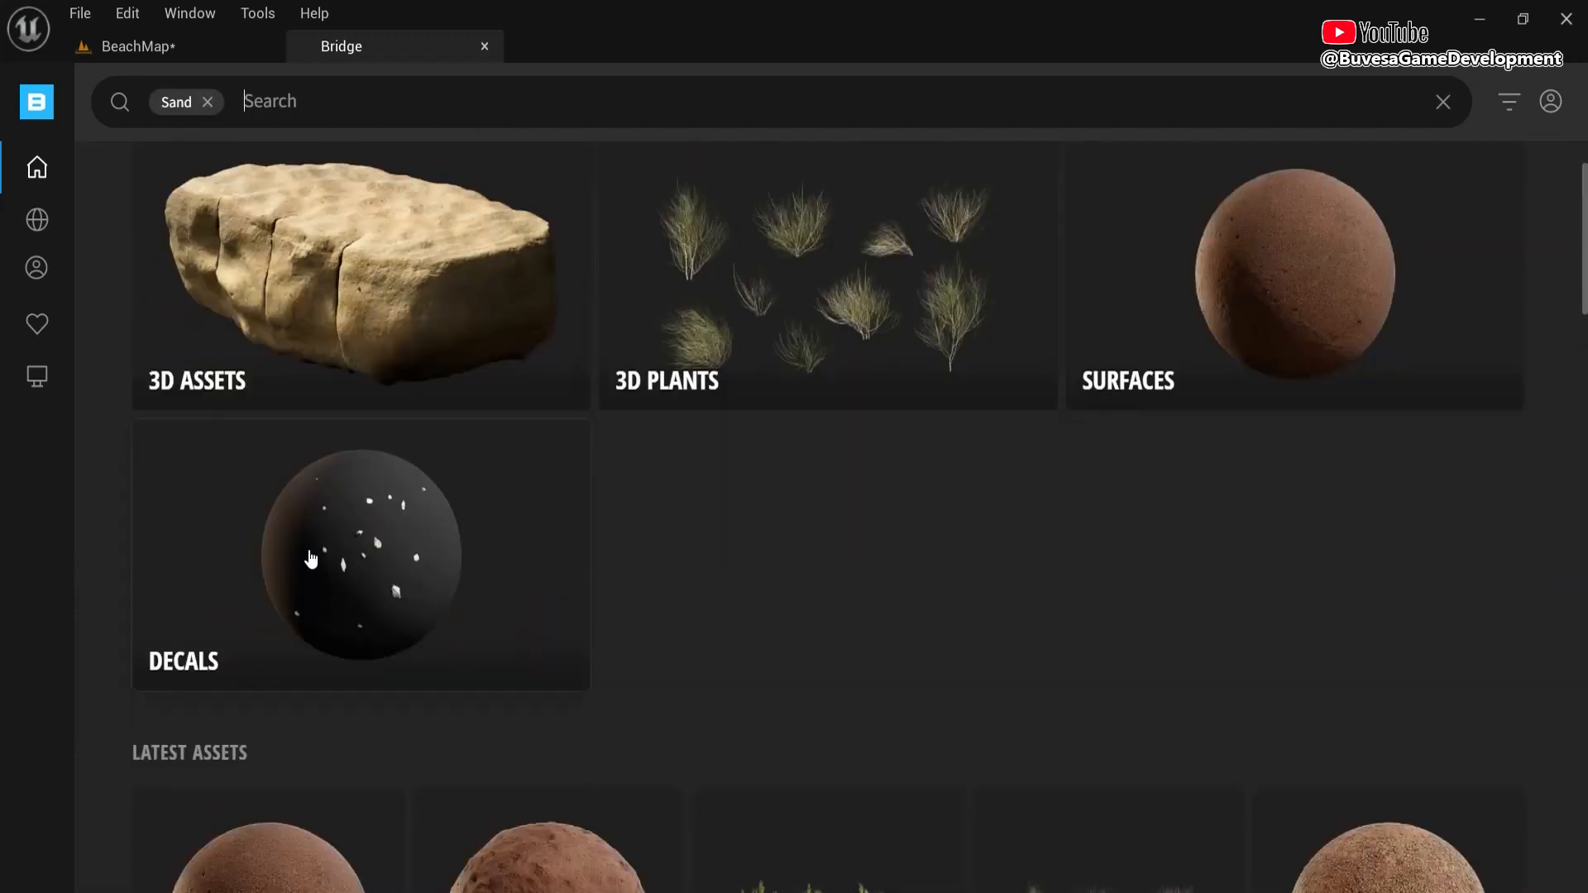
{"action": "left_click", "coordinate": [1330, 295]}
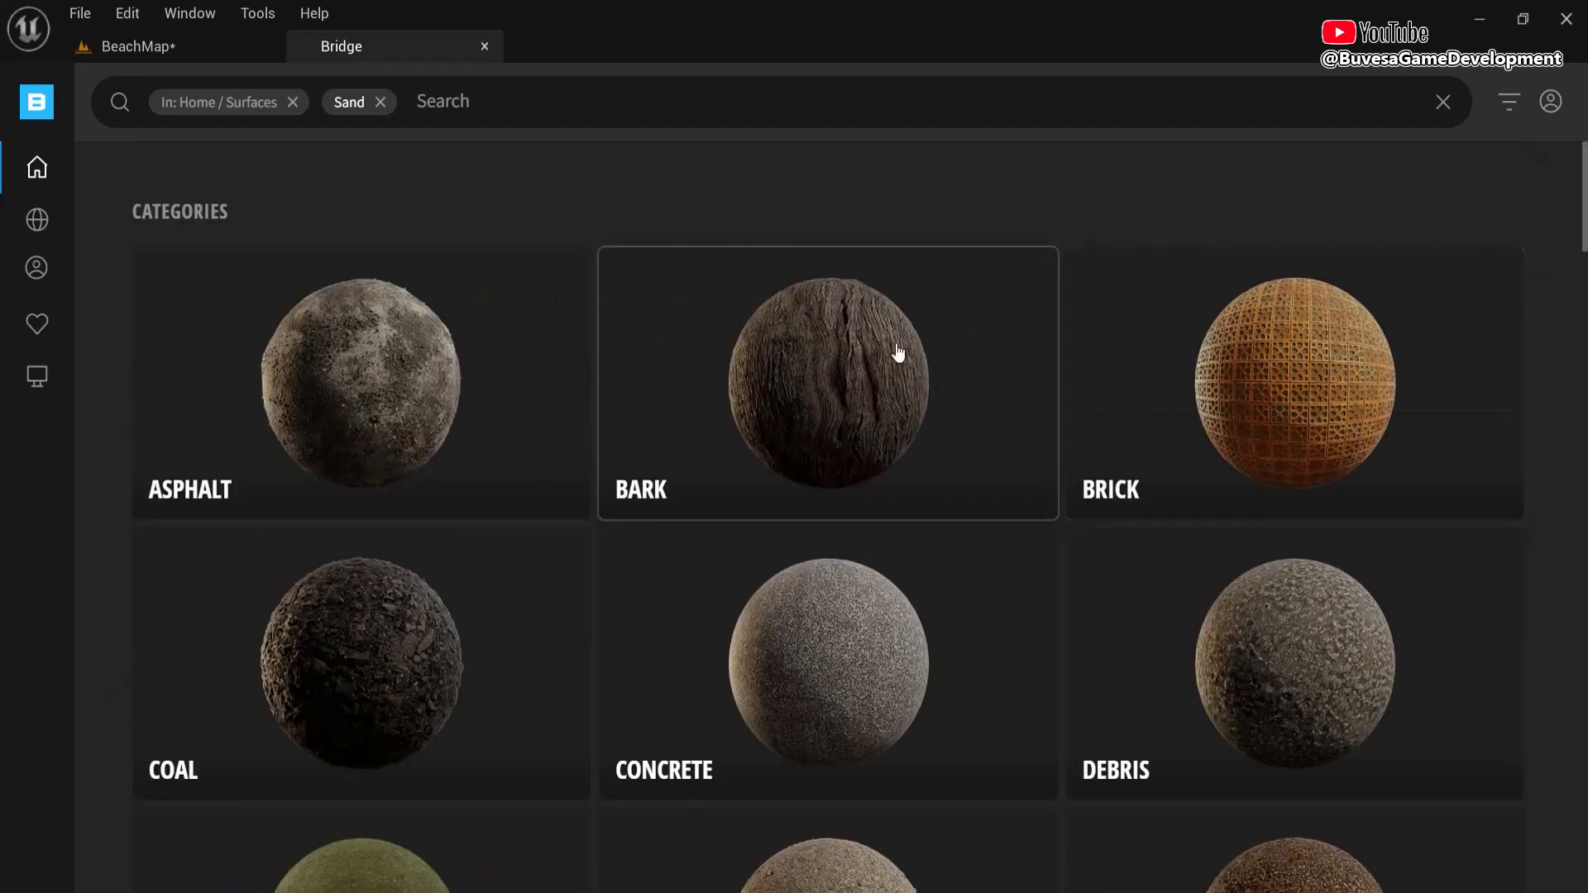
{"action": "scroll", "coordinate": [900, 351], "scroll_direction": "down", "scroll_amount": 5}
{"action": "scroll", "coordinate": [795, 382], "scroll_direction": "down", "scroll_amount": 10}
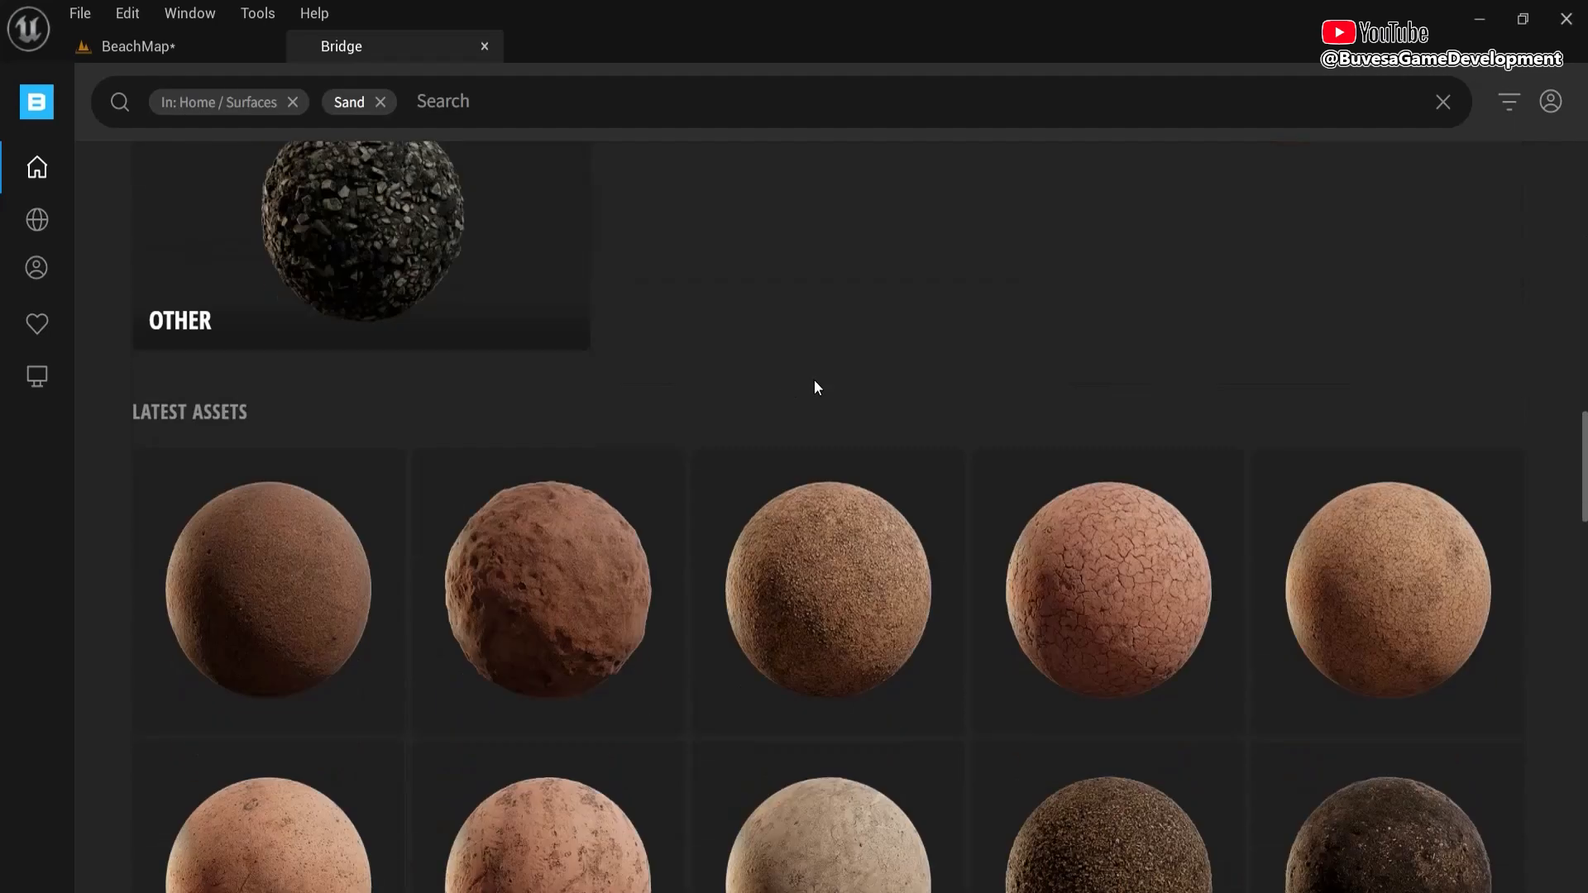
{"action": "scroll", "coordinate": [335, 599], "scroll_direction": "down", "scroll_amount": 12}
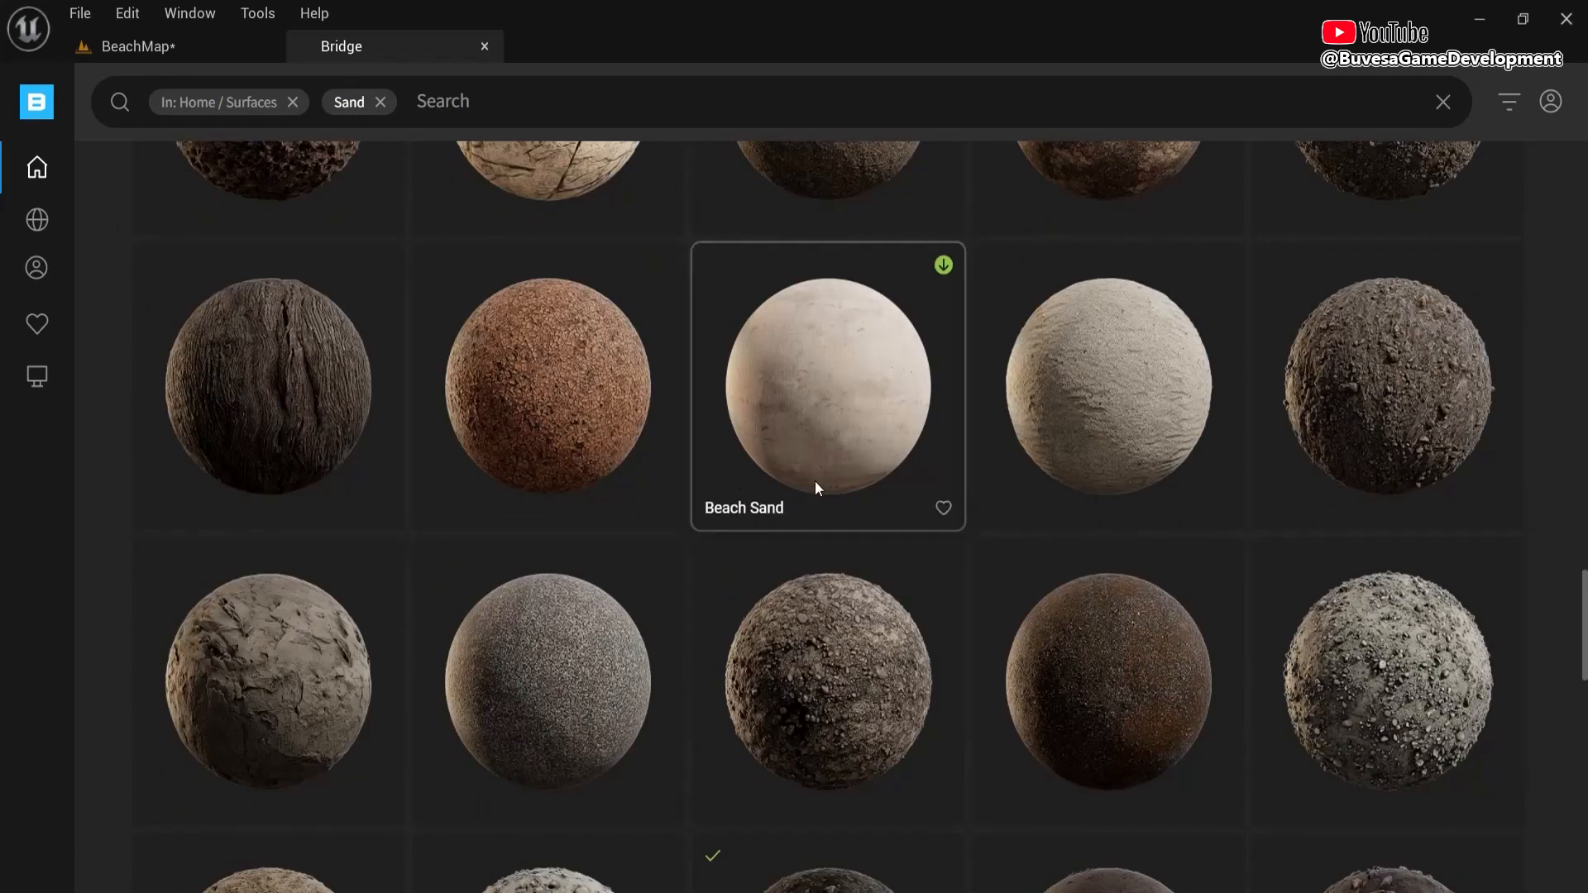
{"action": "scroll", "coordinate": [1224, 659], "scroll_direction": "up", "scroll_amount": 15}
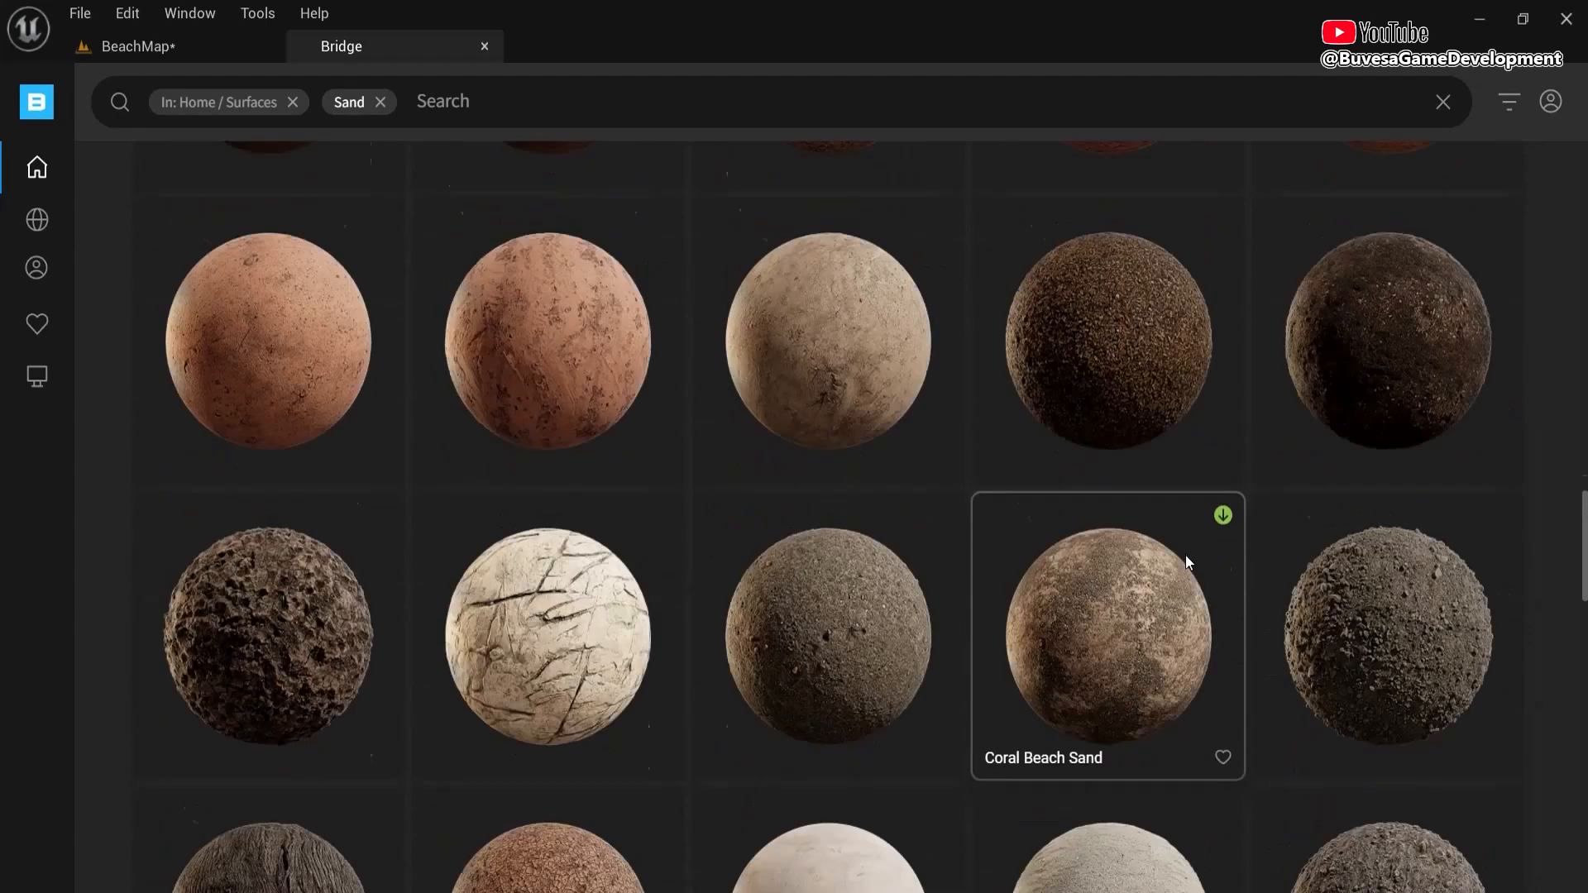
{"action": "scroll", "coordinate": [688, 363], "scroll_direction": "up", "scroll_amount": 5}
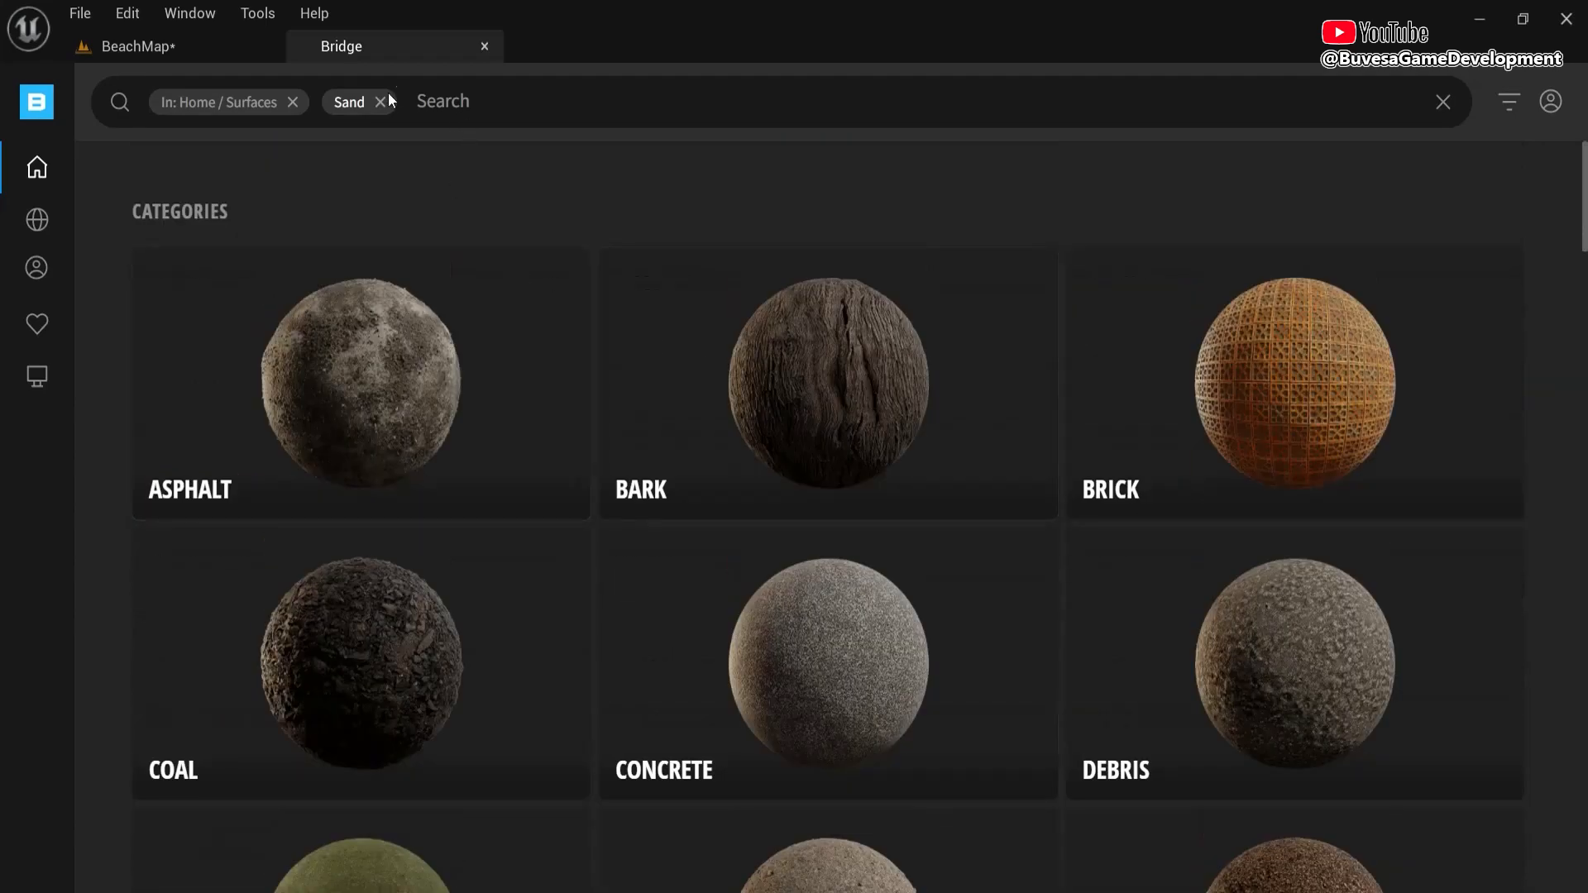
- Narrow the sand surfaces with the extra search term thai and look through the matching materials
{"action": "left_click", "coordinate": [492, 98]}
{"action": "type", "text": "thai"}
{"action": "key", "text": "Return"}
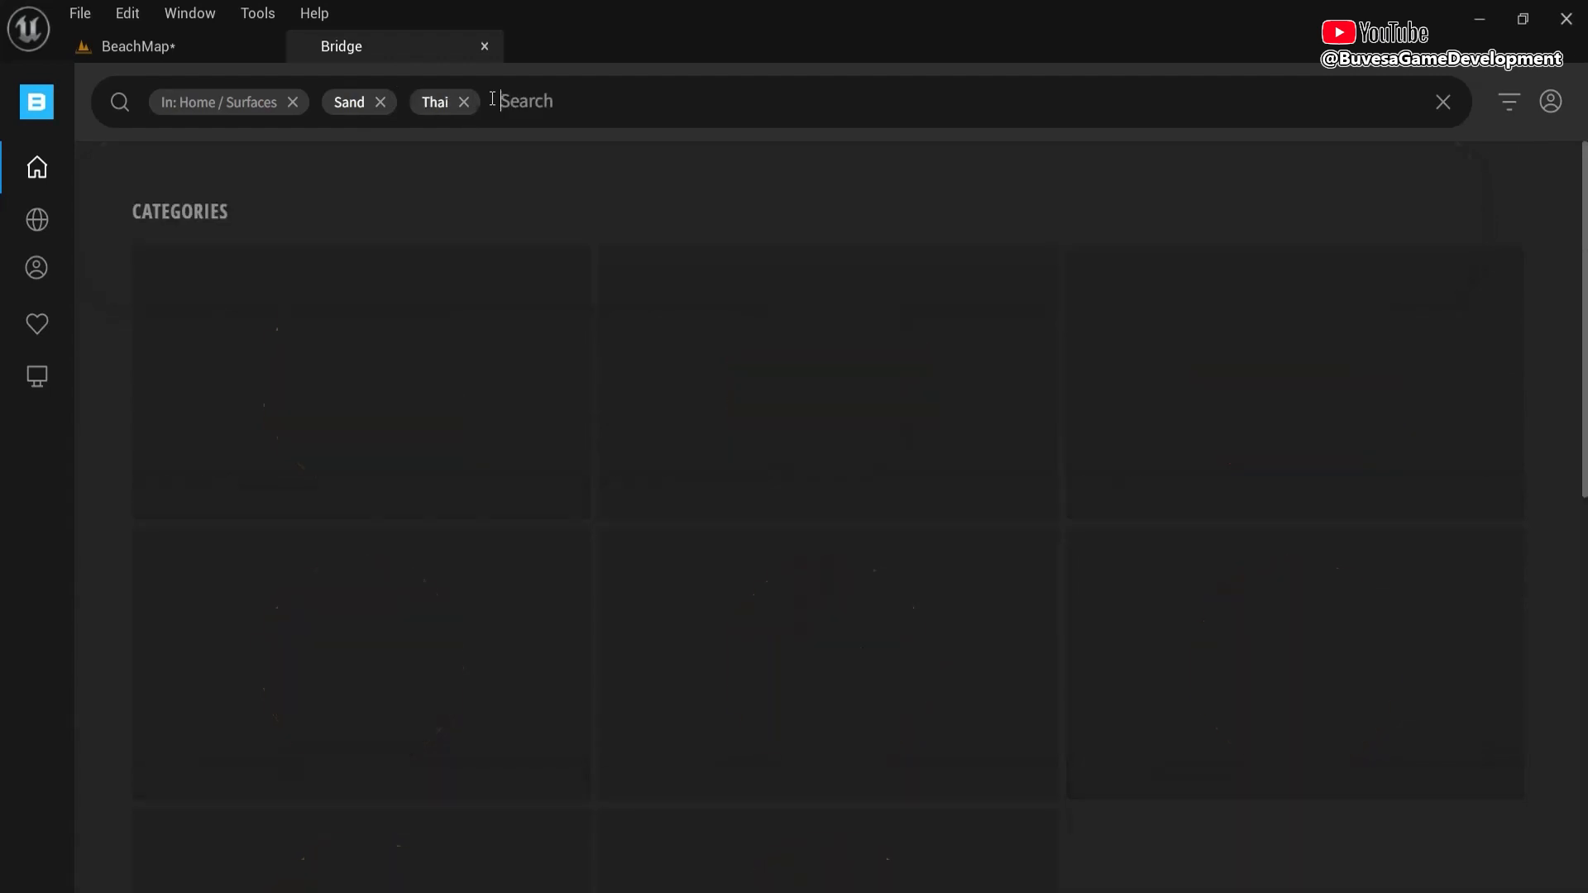
{"action": "scroll", "coordinate": [570, 439], "scroll_direction": "down", "scroll_amount": 3}
{"action": "scroll", "coordinate": [570, 438], "scroll_direction": "down", "scroll_amount": 6}
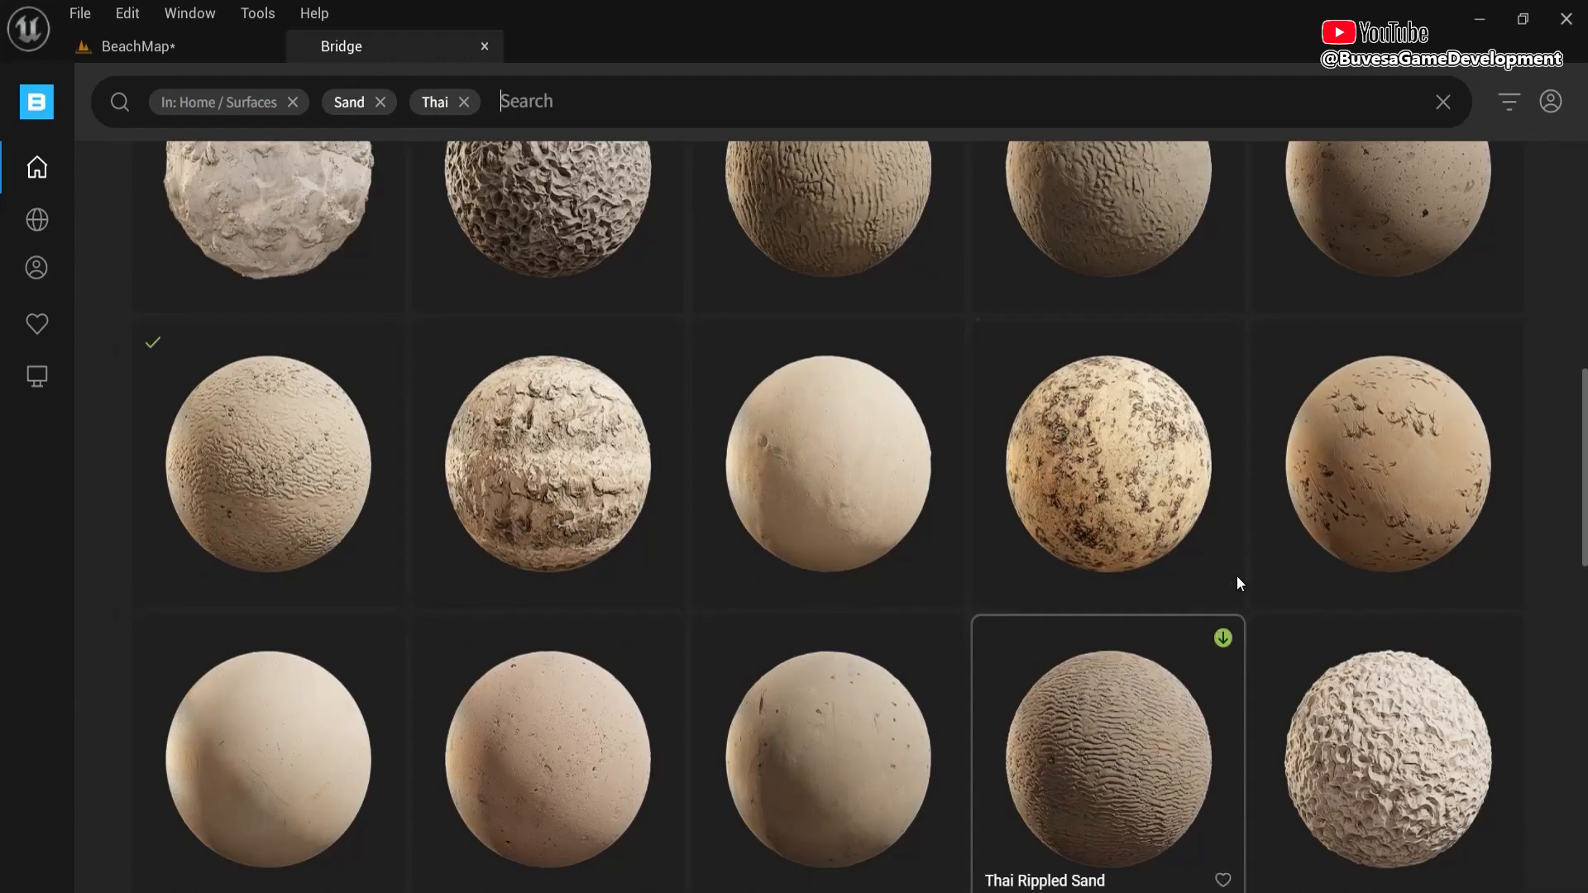
{"action": "scroll", "coordinate": [1057, 630], "scroll_direction": "down", "scroll_amount": 3}
{"action": "scroll", "coordinate": [744, 563], "scroll_direction": "up", "scroll_amount": 3}
- Add the Thai Rippled Sand surface with the lightly rippled texture to the project at Medium Quality and close Bridge
{"action": "left_click", "coordinate": [249, 414]}
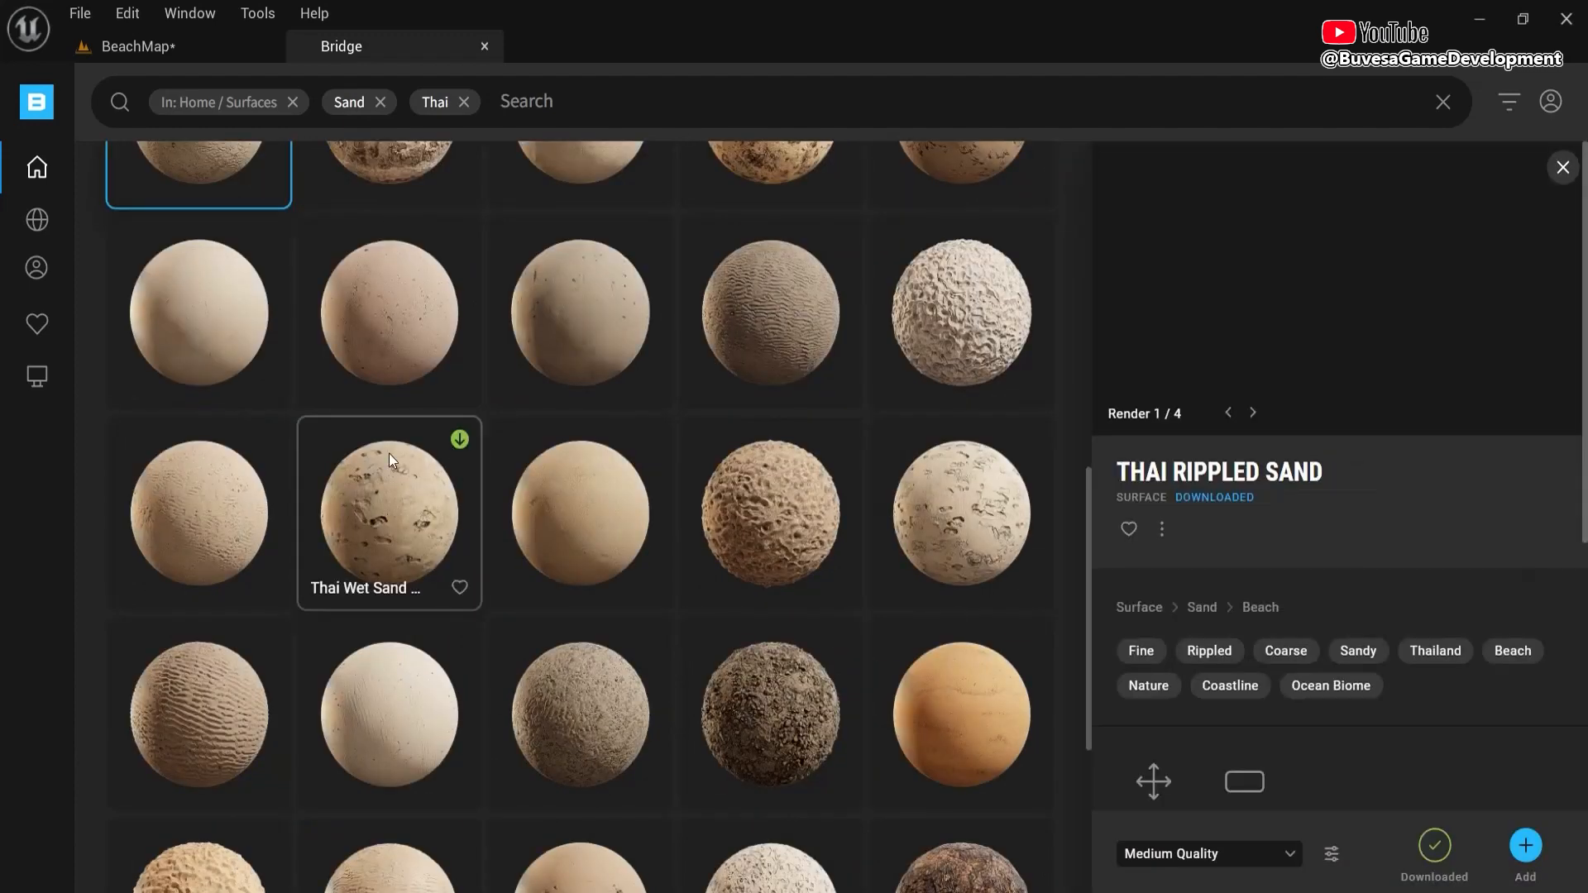
{"action": "left_click", "coordinate": [1224, 852]}
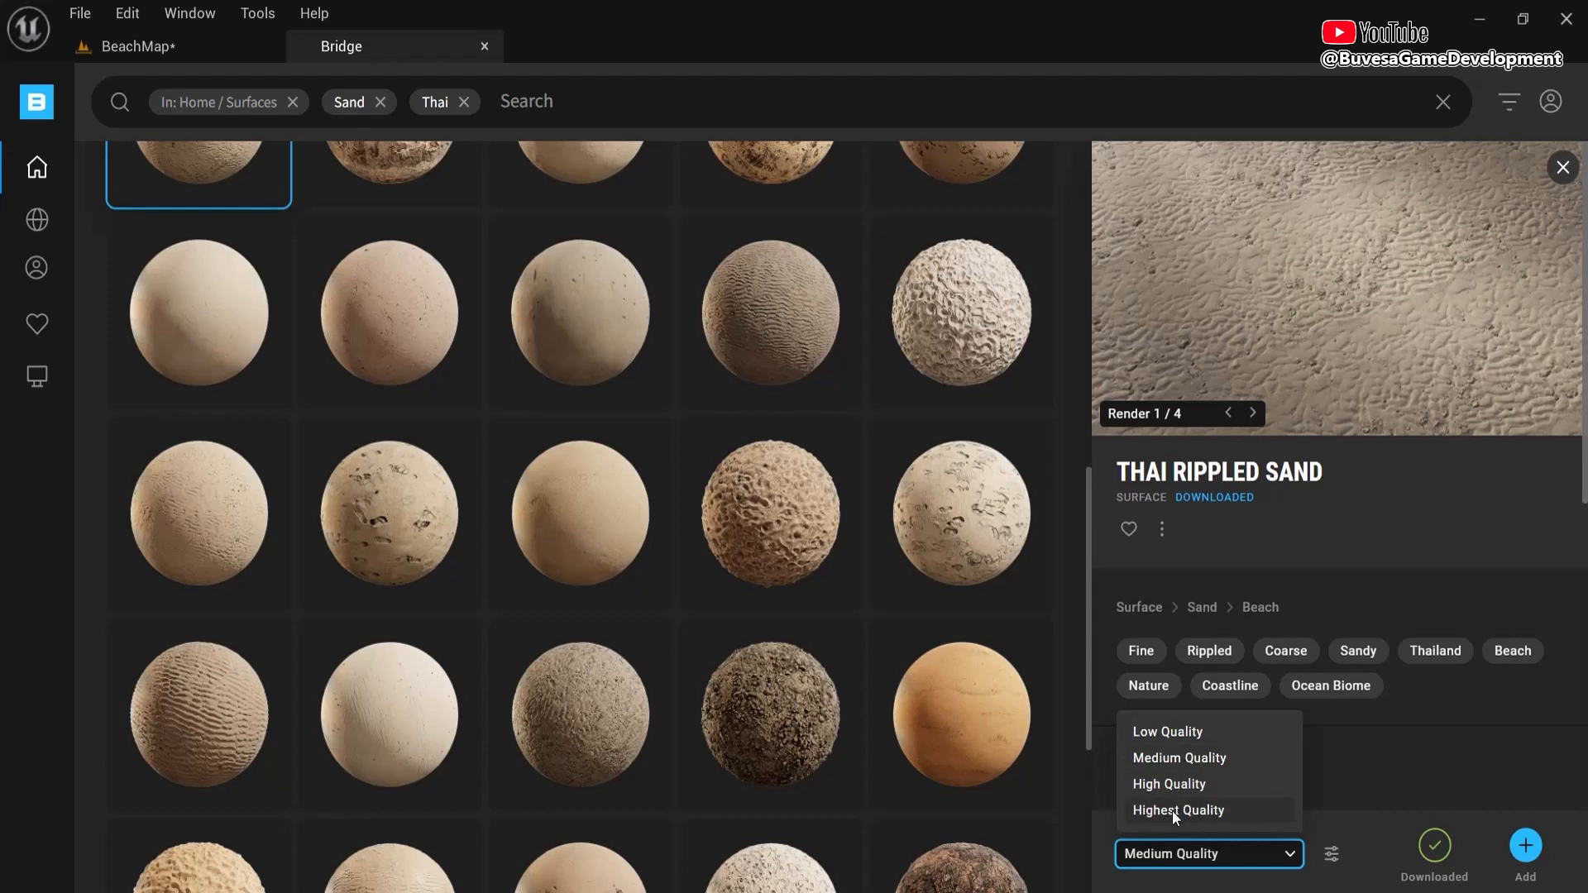
{"action": "left_click", "coordinate": [1376, 781]}
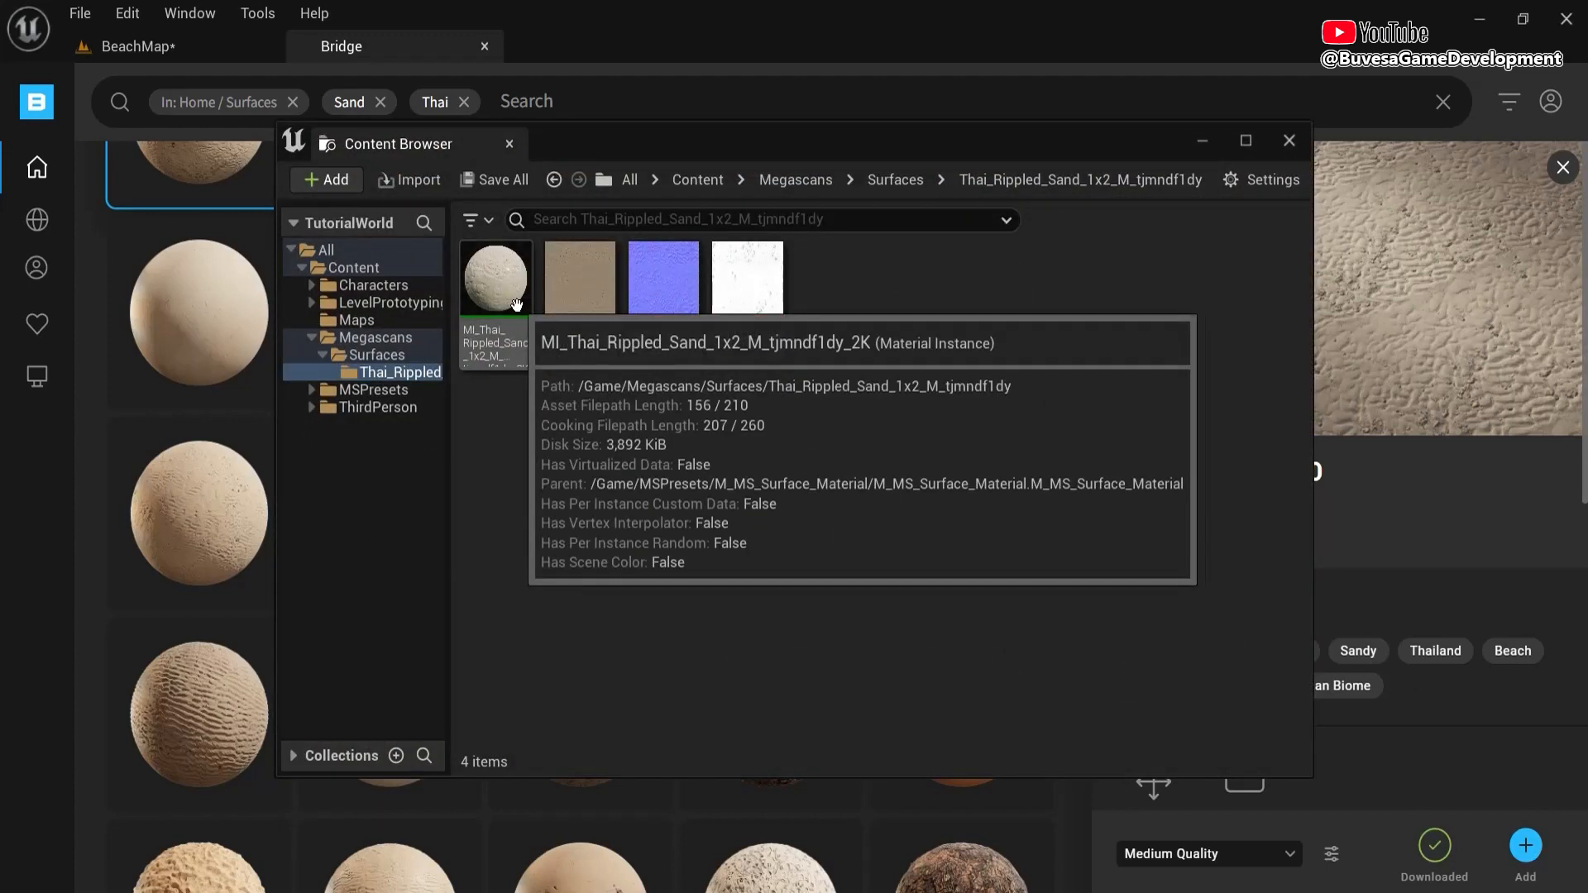
{"action": "left_click", "coordinate": [510, 144]}
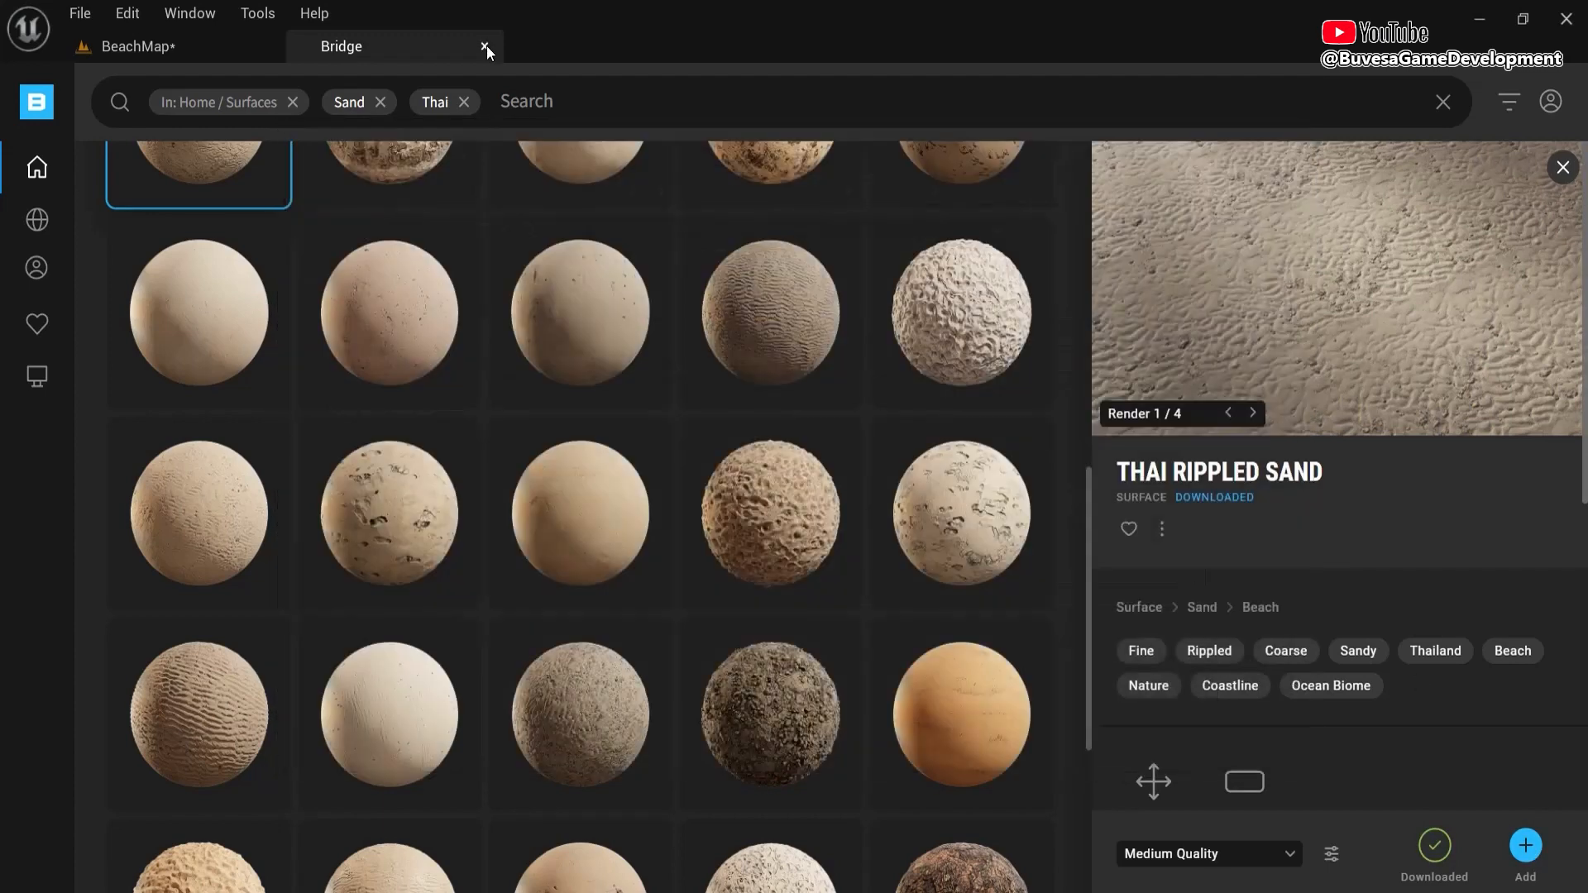
{"action": "left_click", "coordinate": [485, 47]}
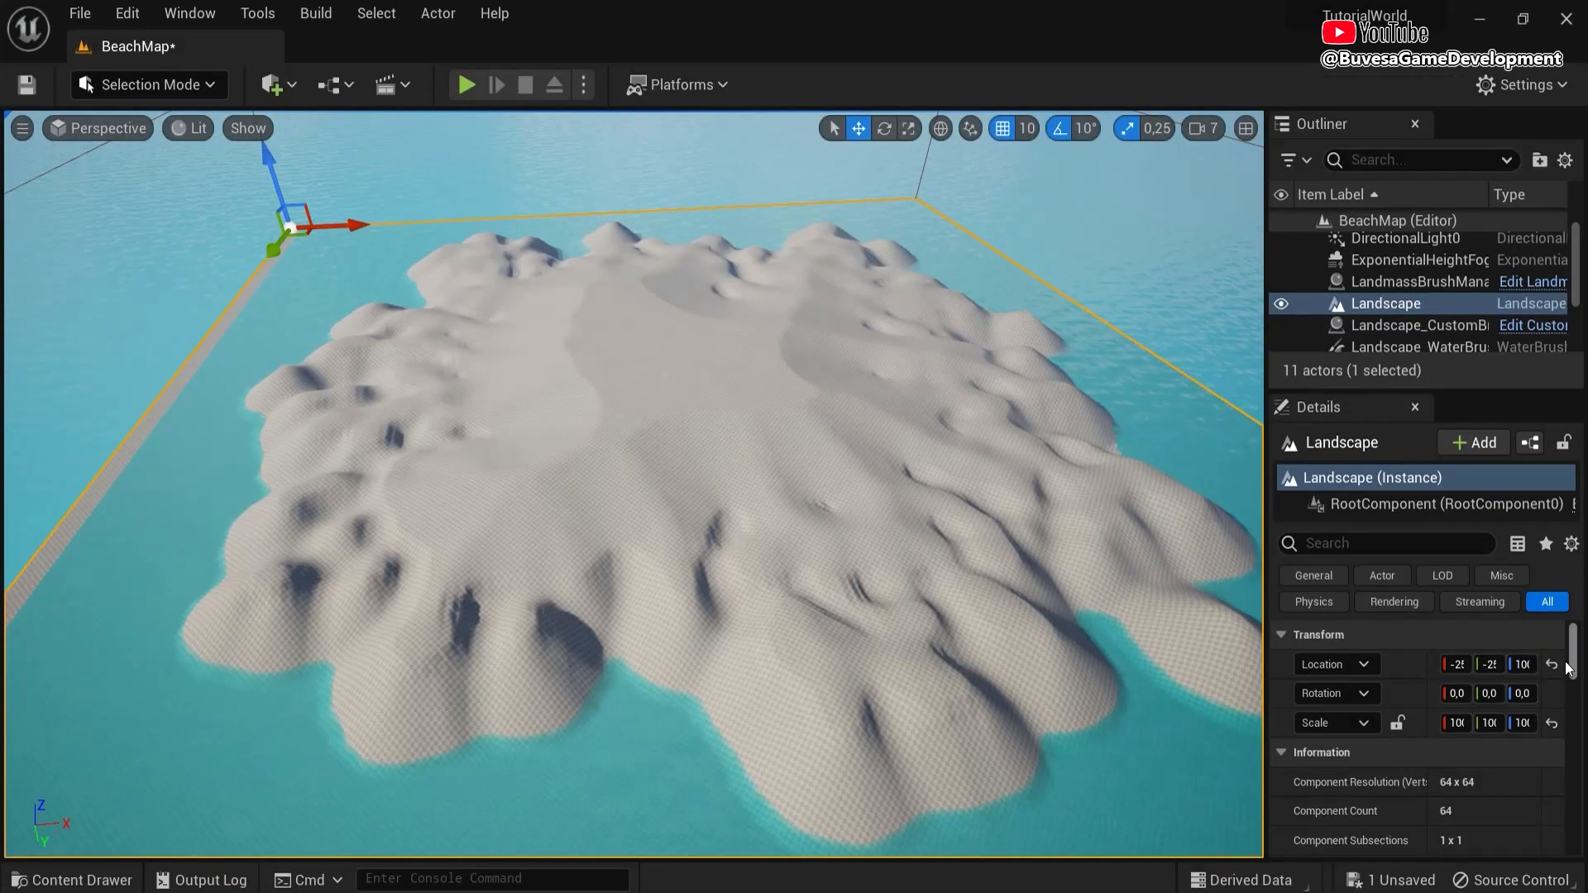
- Find the Landscape Material setting of the Landscape and open the Thai_Rippled_Sand folder under Megascans/Surfaces in the project content
{"action": "scroll", "coordinate": [1566, 668], "scroll_direction": "down", "scroll_amount": 5}
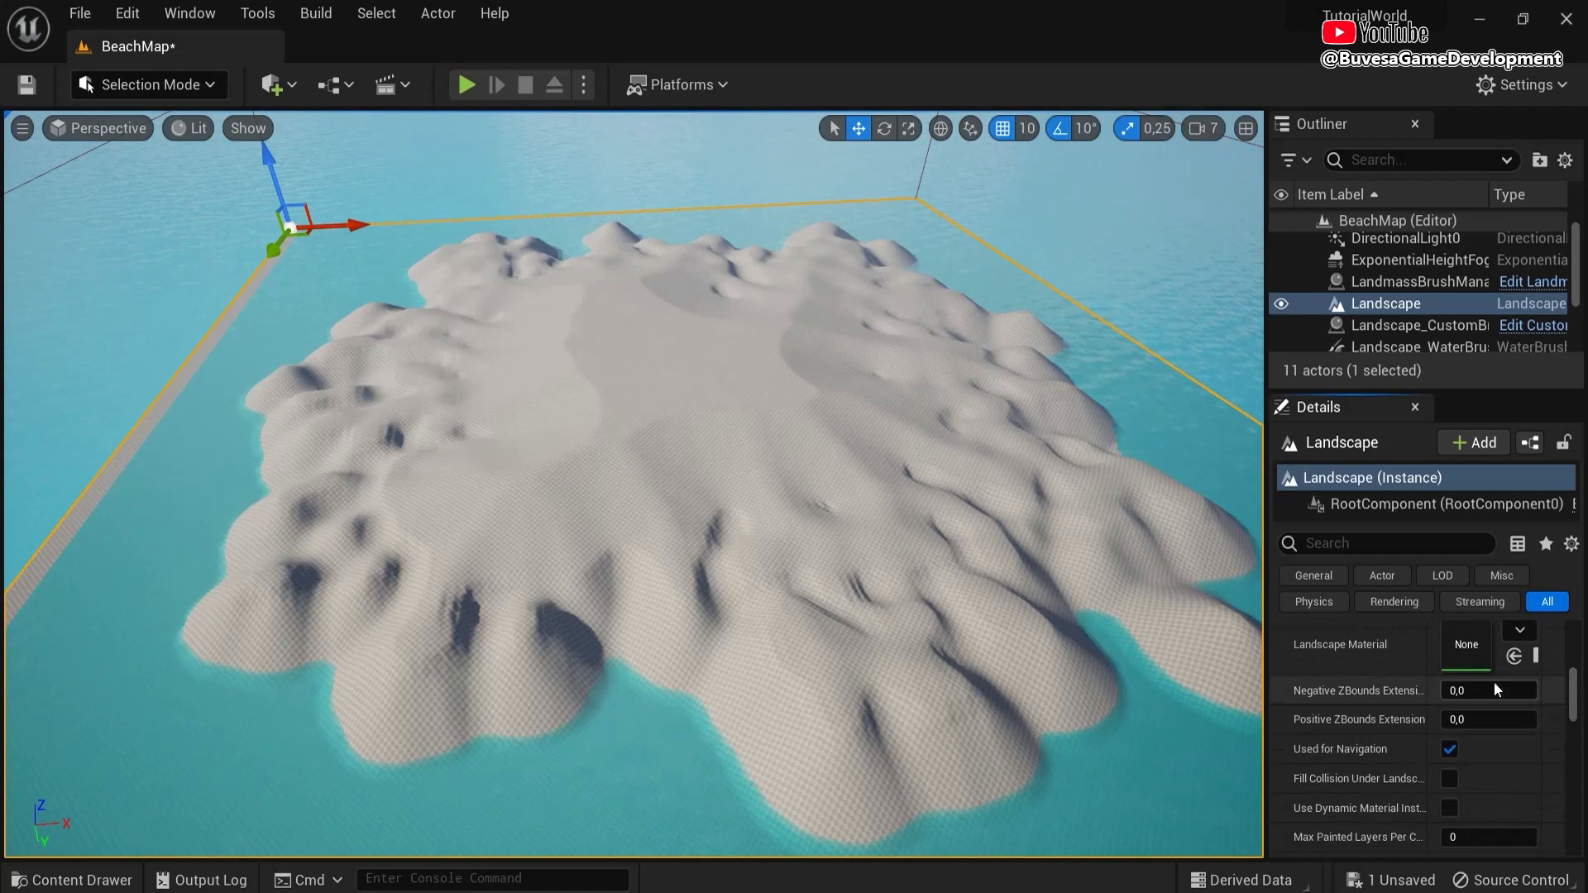
{"action": "left_click", "coordinate": [73, 880]}
{"action": "left_click", "coordinate": [433, 525]}
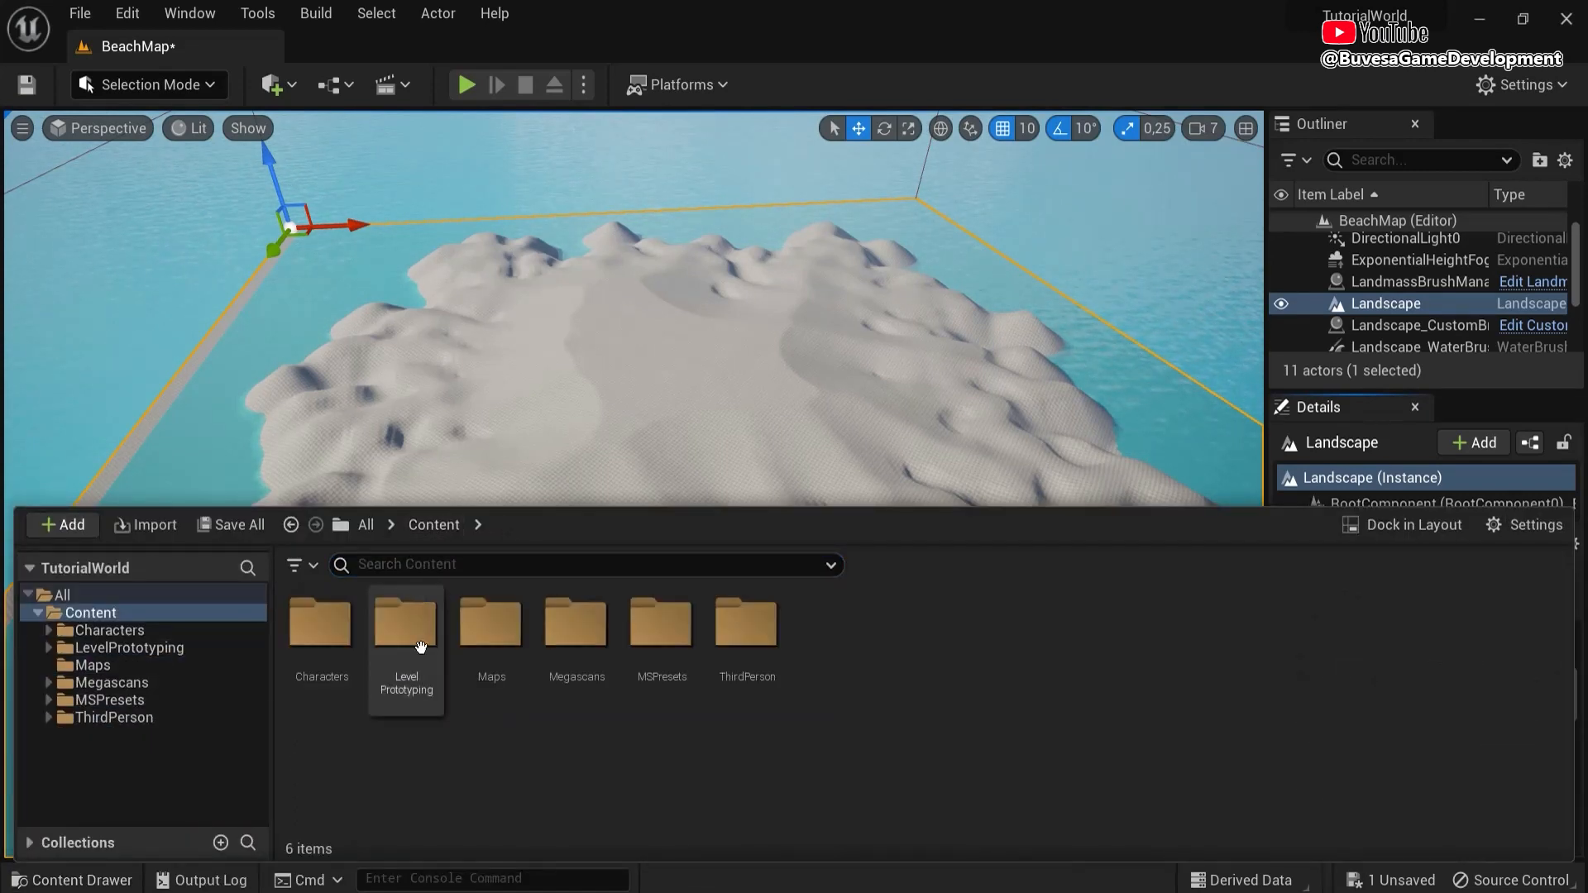
{"action": "double_click", "coordinate": [578, 662]}
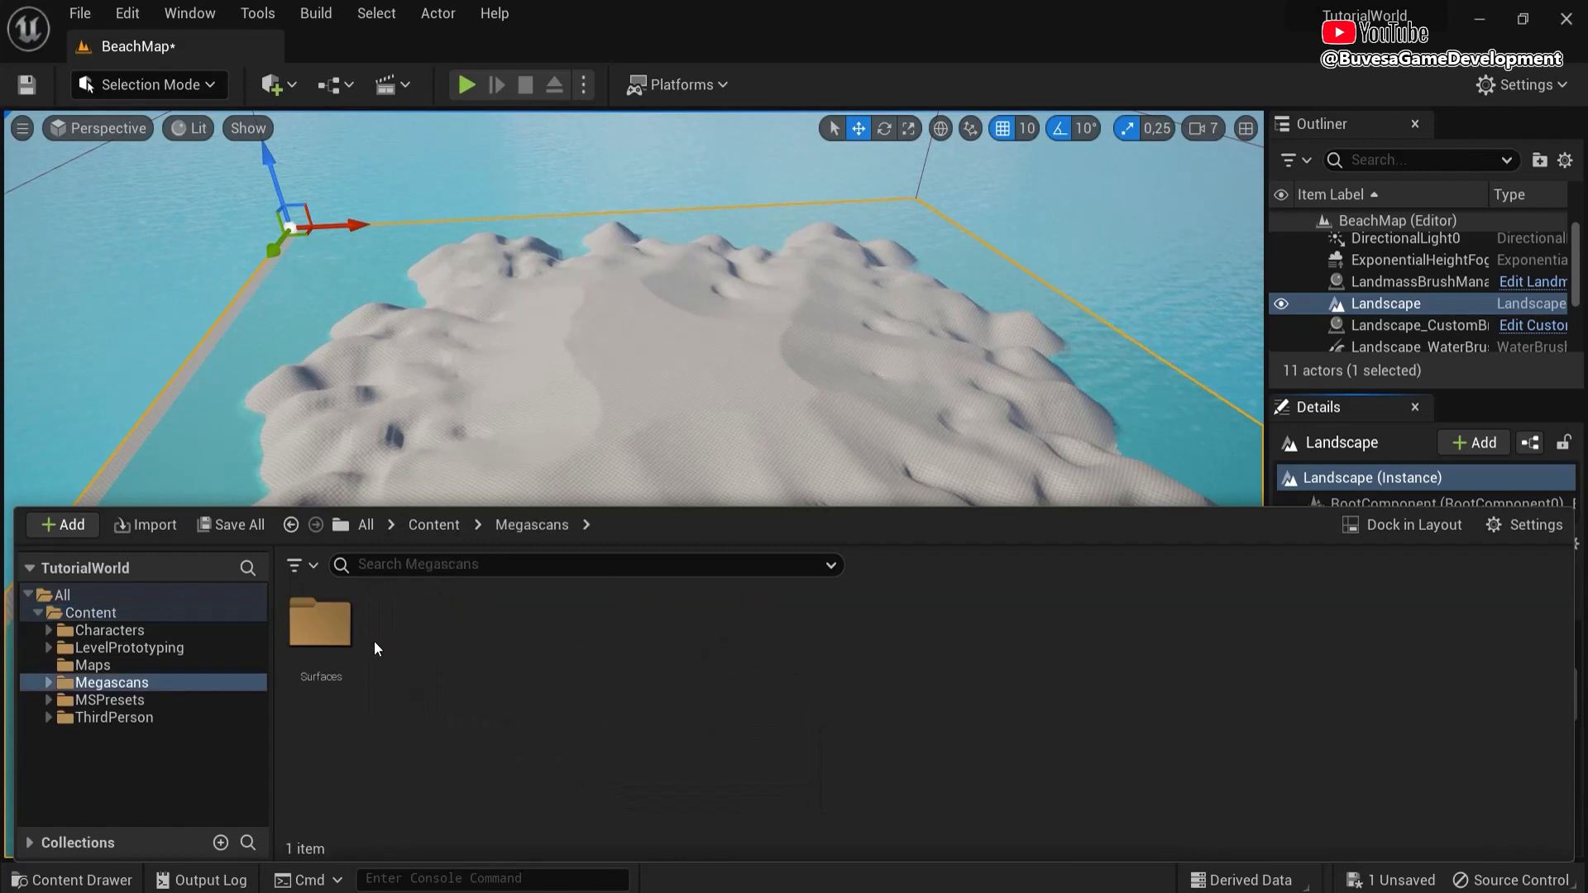
{"action": "double_click", "coordinate": [324, 628]}
{"action": "double_click", "coordinate": [321, 633]}
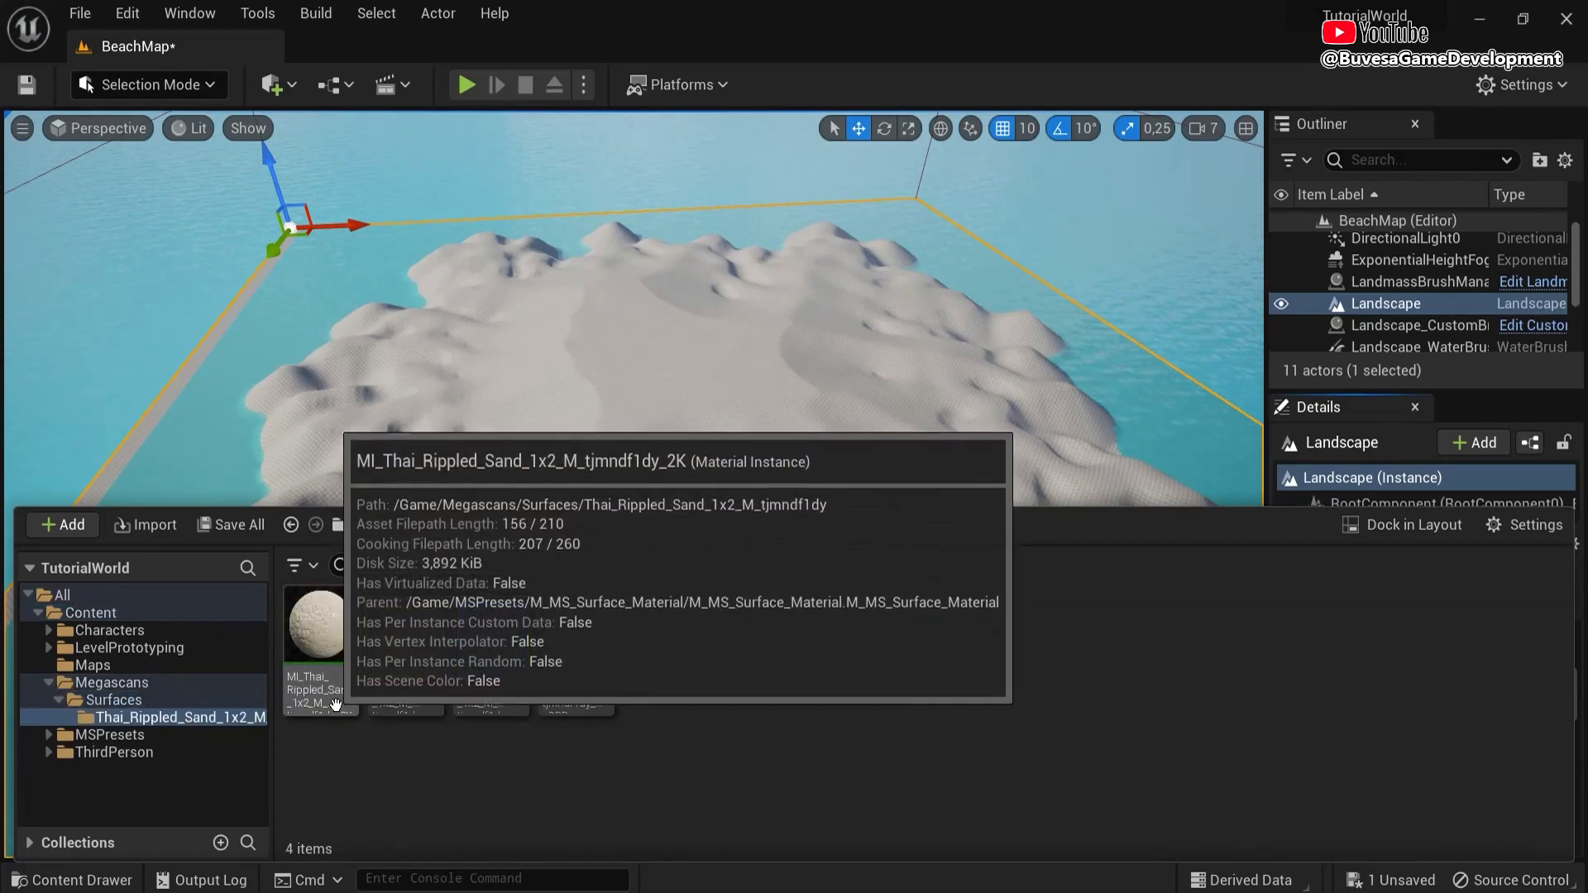
- Assign the material instance MI_Thai_Rippled_Sand_1x2_M_tjmndf1dy_2K as the Landscape Material
{"action": "left_click", "coordinate": [320, 658]}
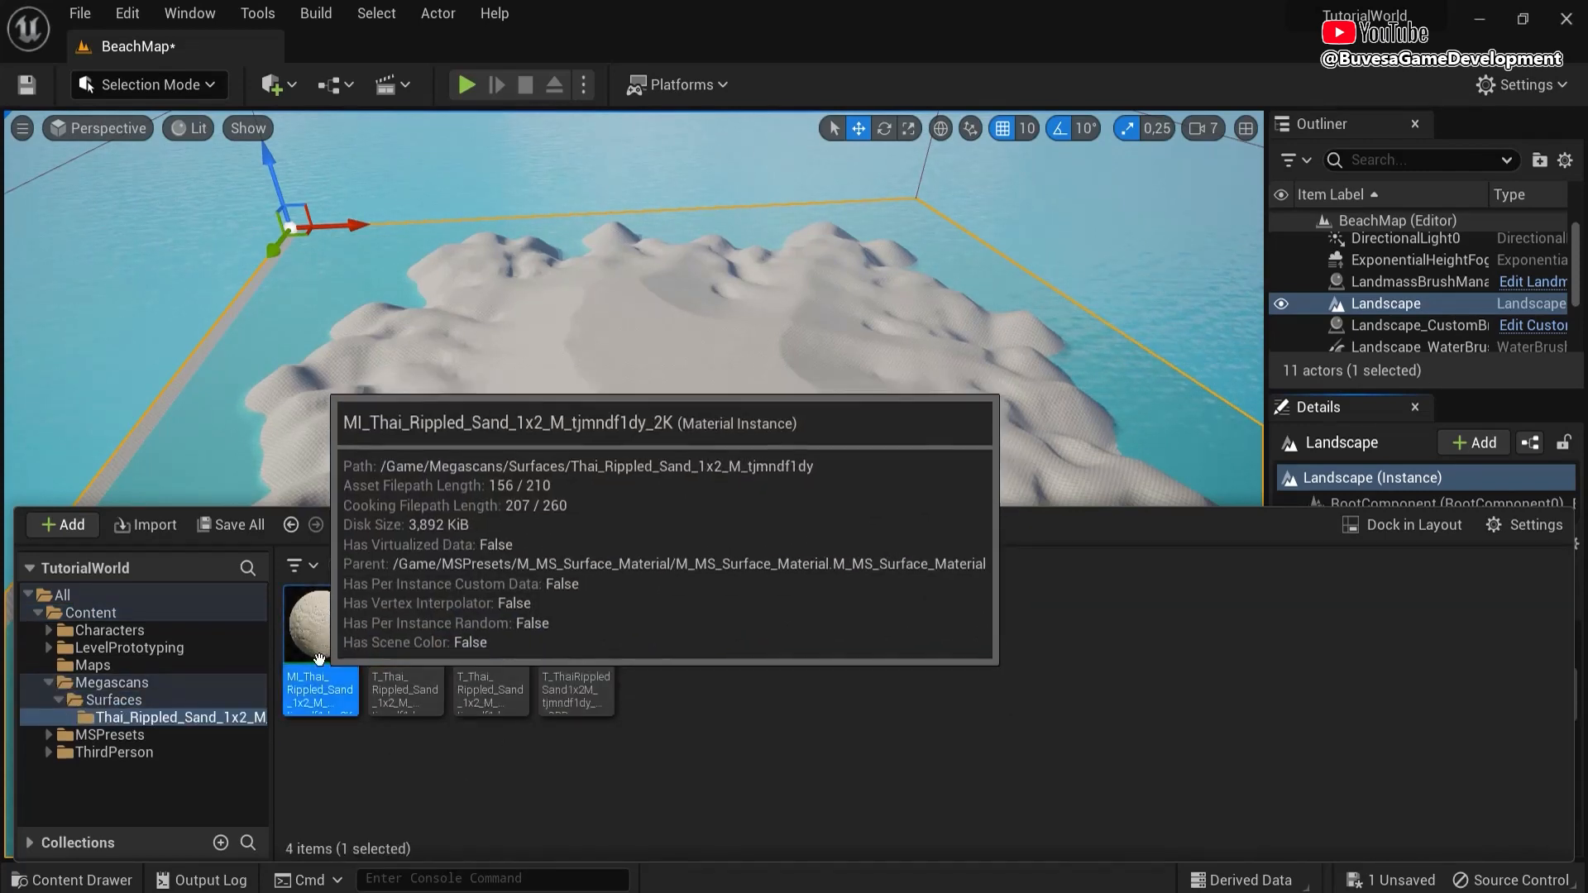
{"action": "mouse_move", "coordinate": [319, 658]}
{"action": "left_mouse_down"}
{"action": "mouse_move", "coordinate": [749, 414]}
{"action": "mouse_move", "coordinate": [1344, 478]}
{"action": "mouse_move", "coordinate": [297, 644]}
{"action": "left_mouse_up"}
{"action": "left_click", "coordinate": [417, 780]}
{"action": "left_click", "coordinate": [328, 662]}
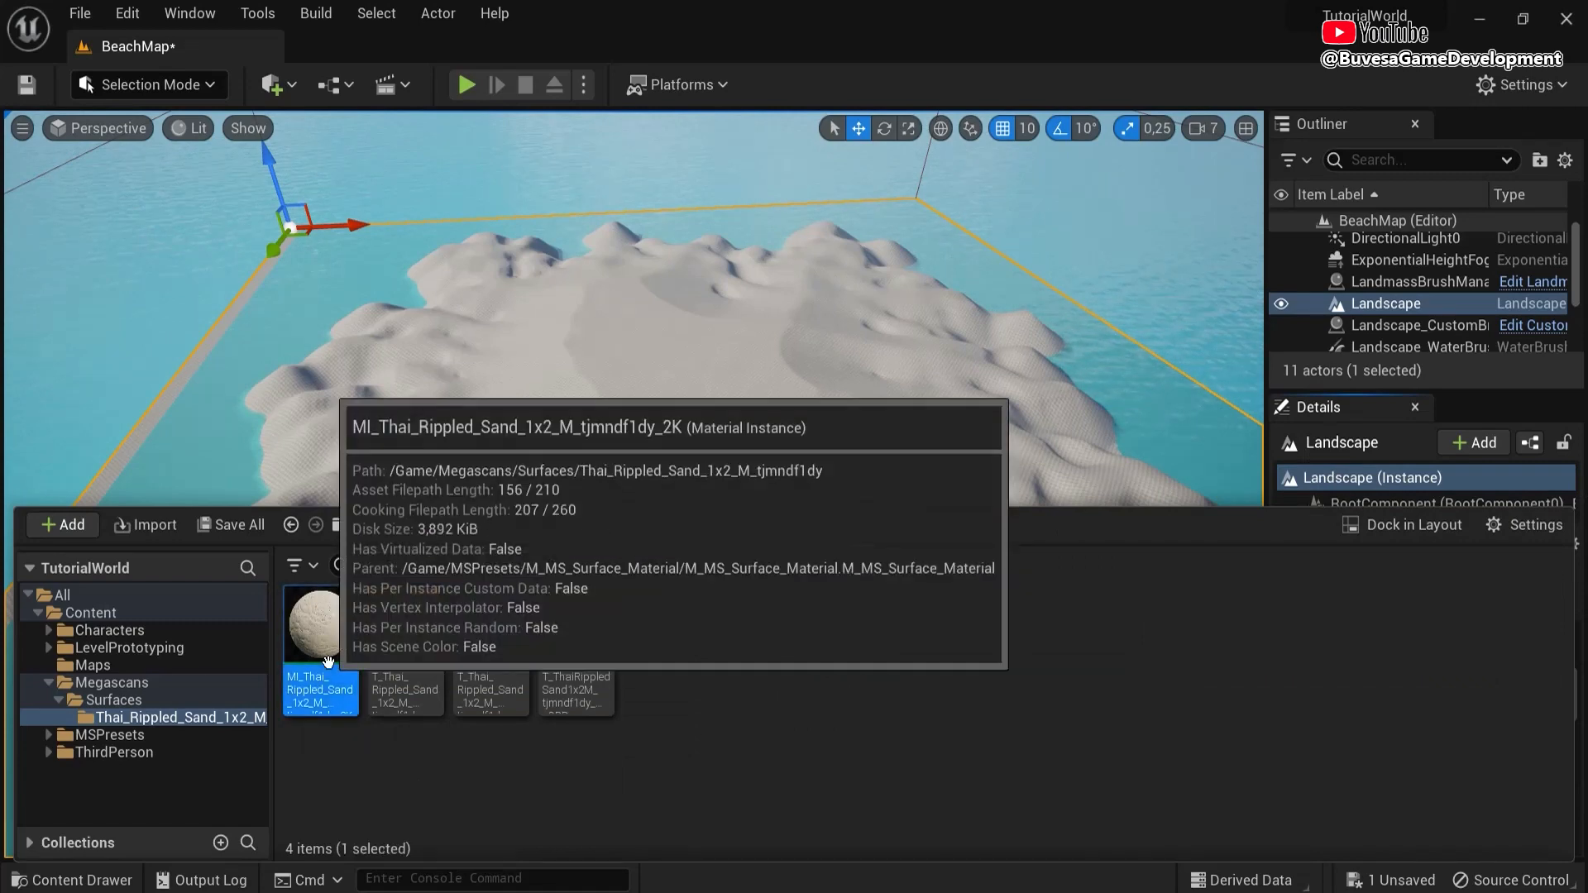
{"action": "left_click", "coordinate": [73, 880]}
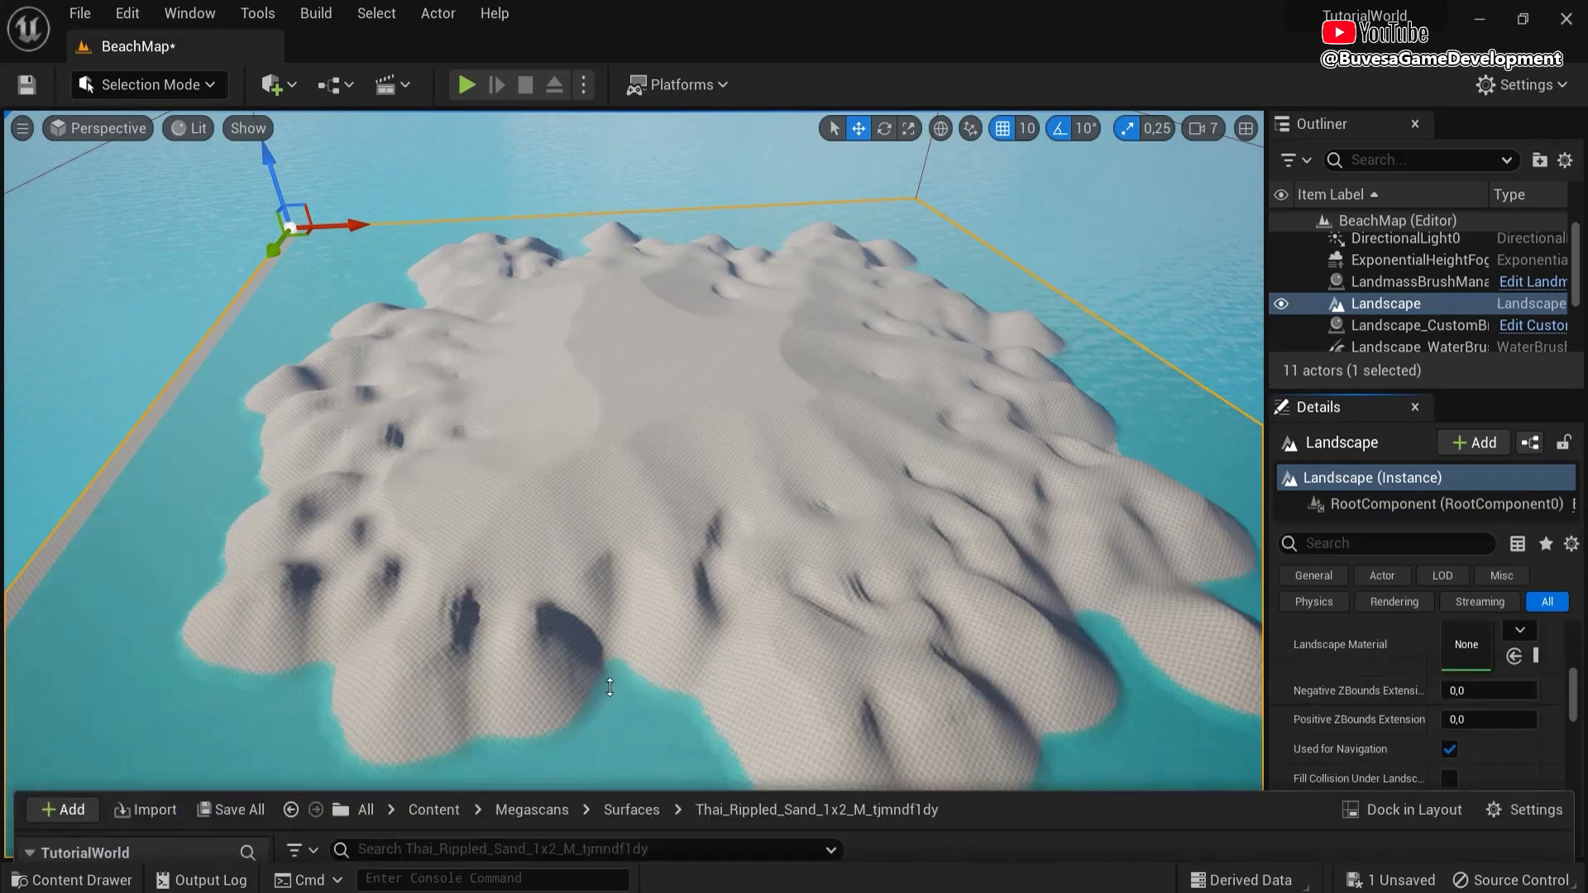
{"action": "left_click", "coordinate": [1514, 656]}
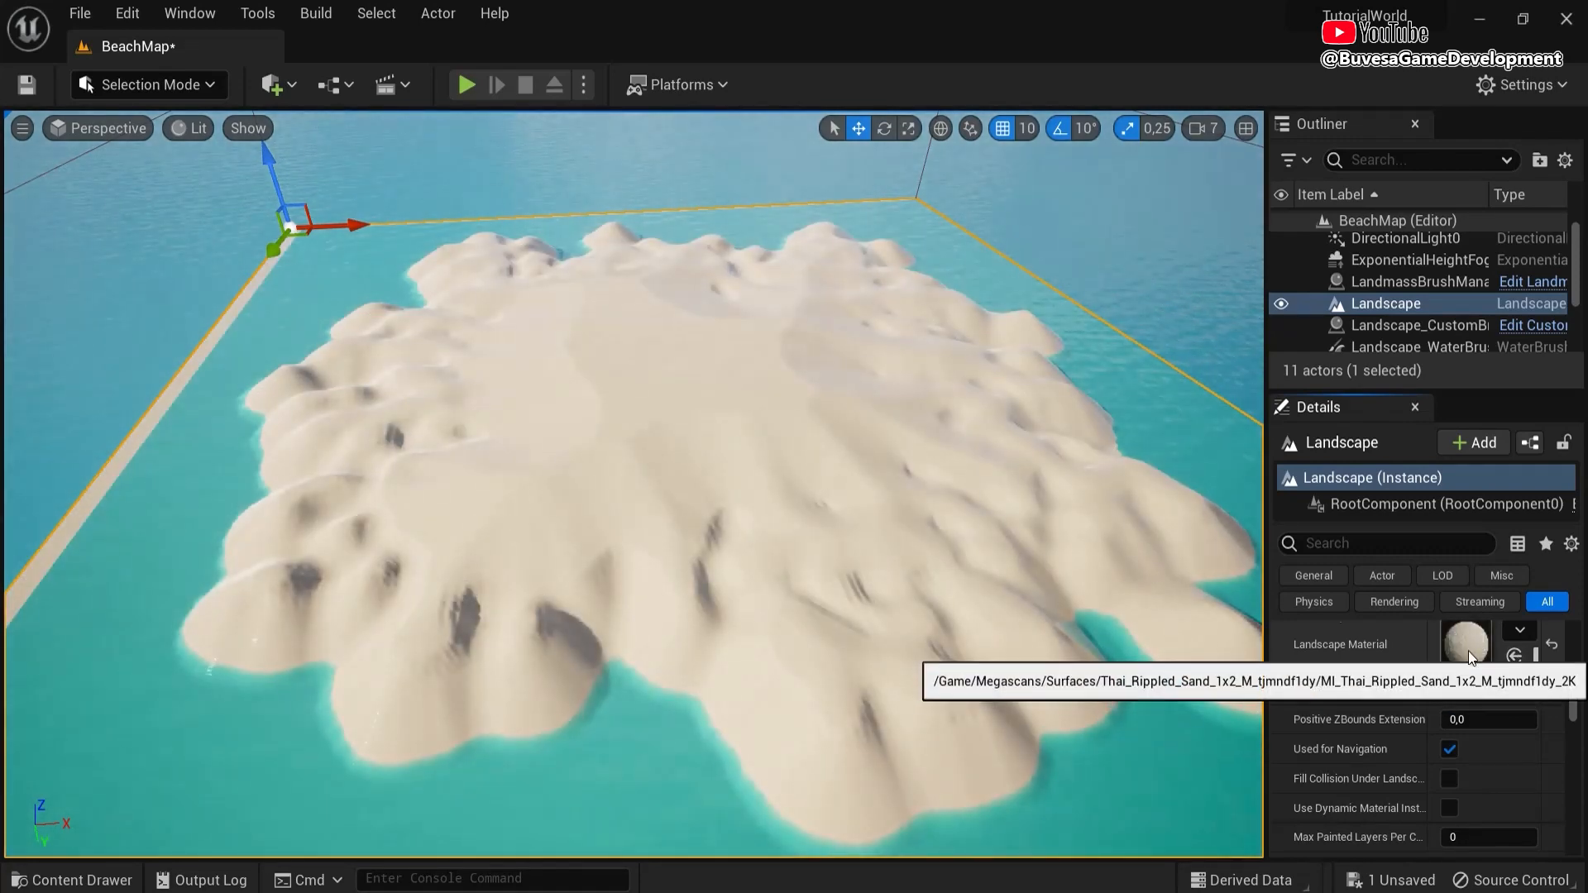
- Inspect the sand material up close and play-test the level from the middle of the island, walking across the sand
{"action": "scroll", "coordinate": [661, 589], "scroll_direction": "up", "scroll_amount": 5}
{"action": "right_click_drag", "start_coordinate": [682, 586], "coordinate": [730, 607]}
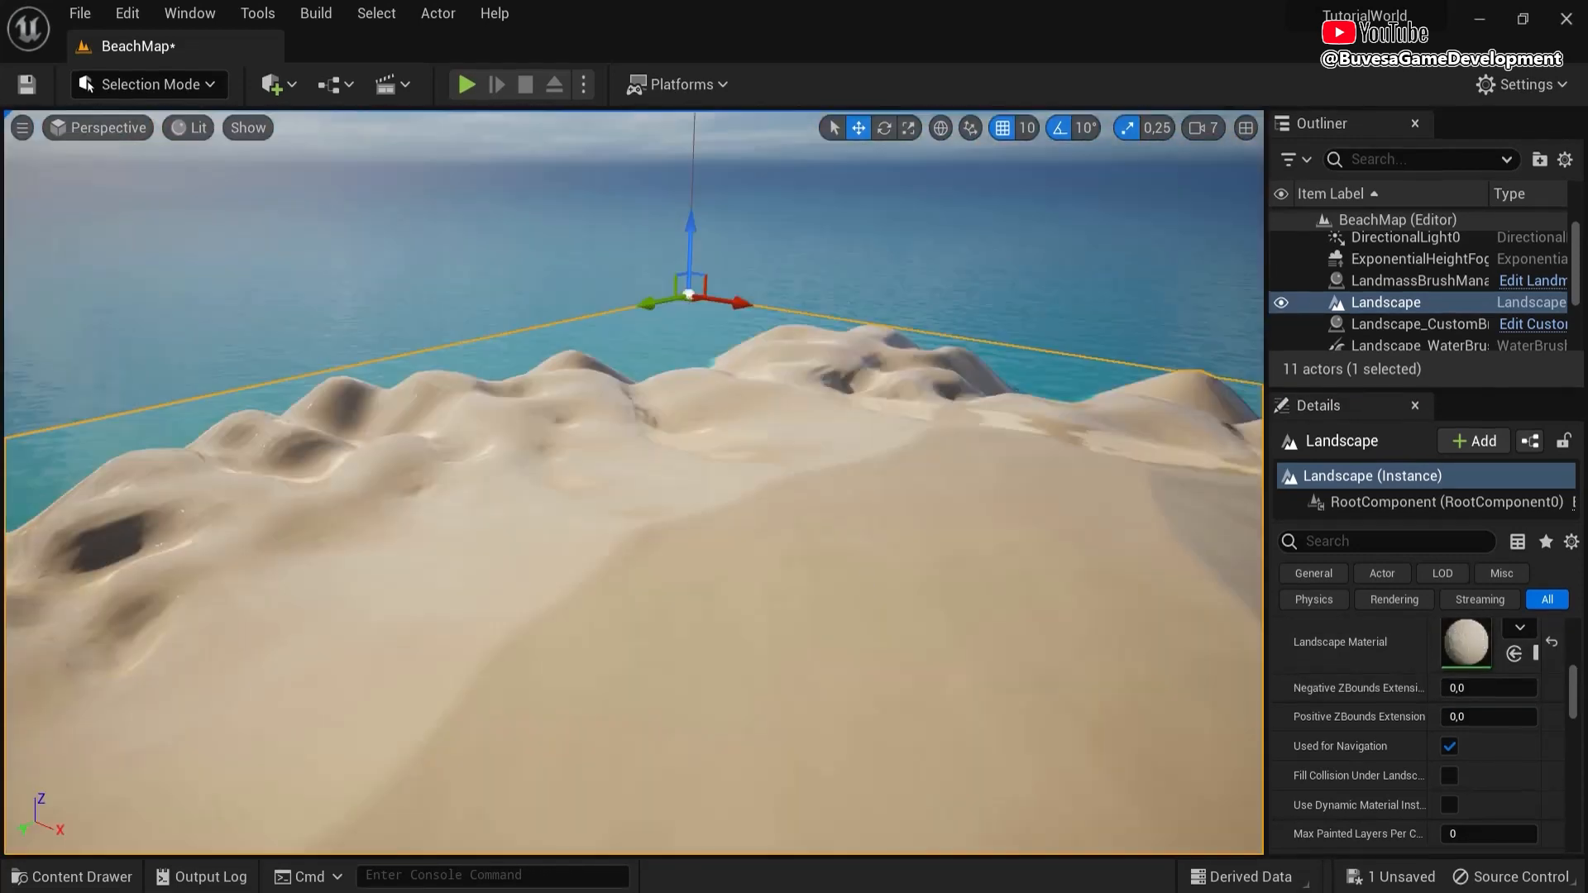
{"action": "right_click_drag", "start_coordinate": [877, 597], "coordinate": [825, 596]}
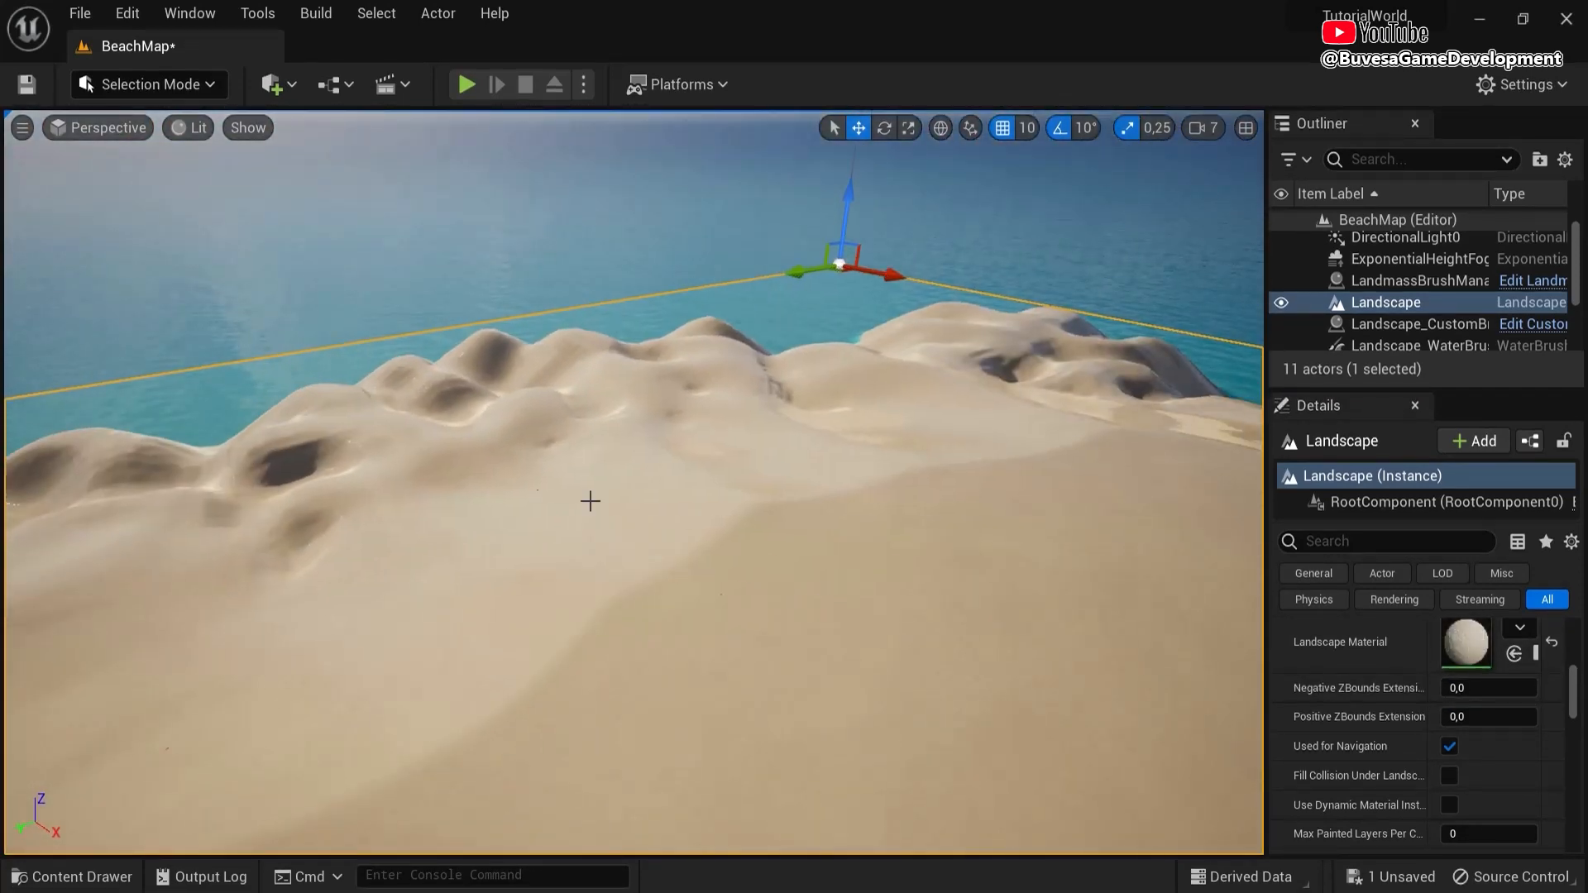
{"action": "right_click", "coordinate": [685, 582]}
{"action": "left_click", "coordinate": [766, 869]}
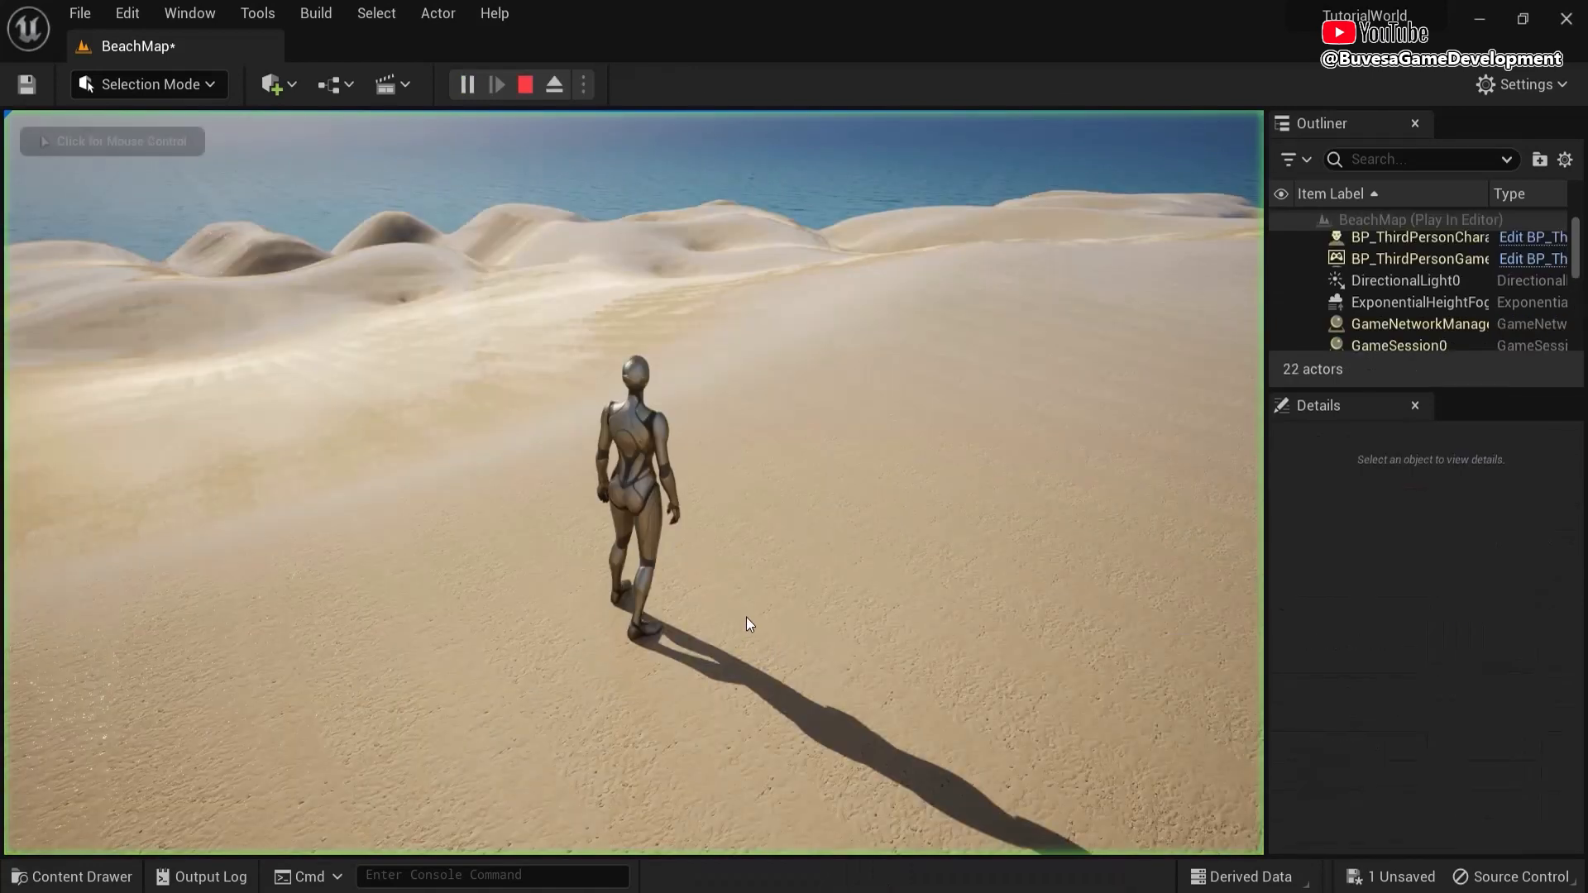
{"action": "key", "text": "w"}
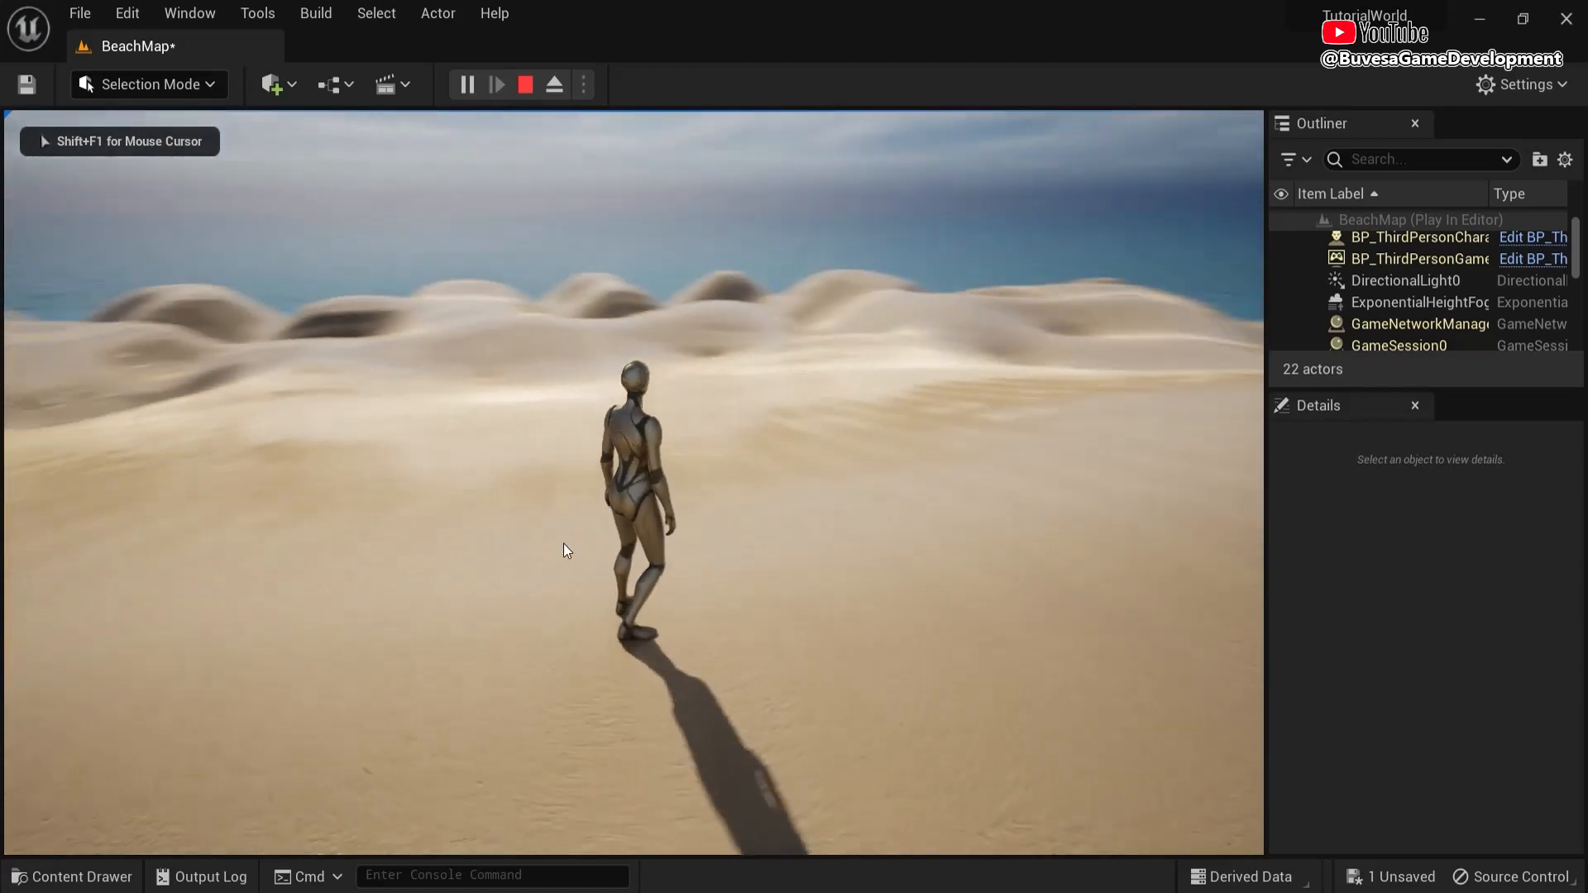
{"action": "key", "text": "a"}
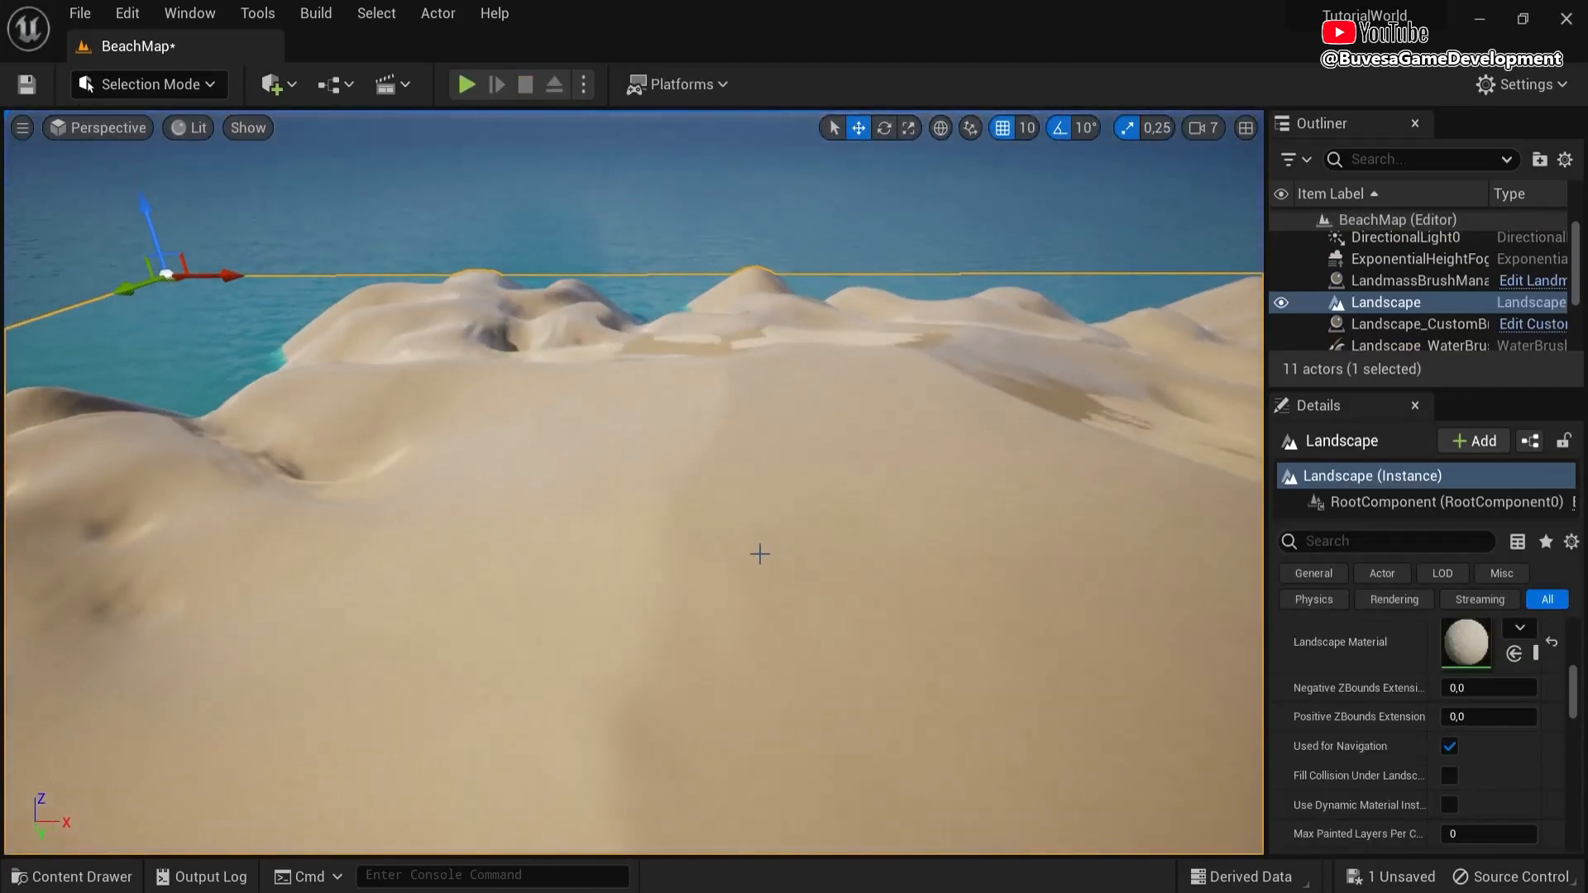
- Open the landscape's sand material instance in a floating window beside the level view and enable its Tiling/Offset override
{"action": "double_click", "coordinate": [1470, 650]}
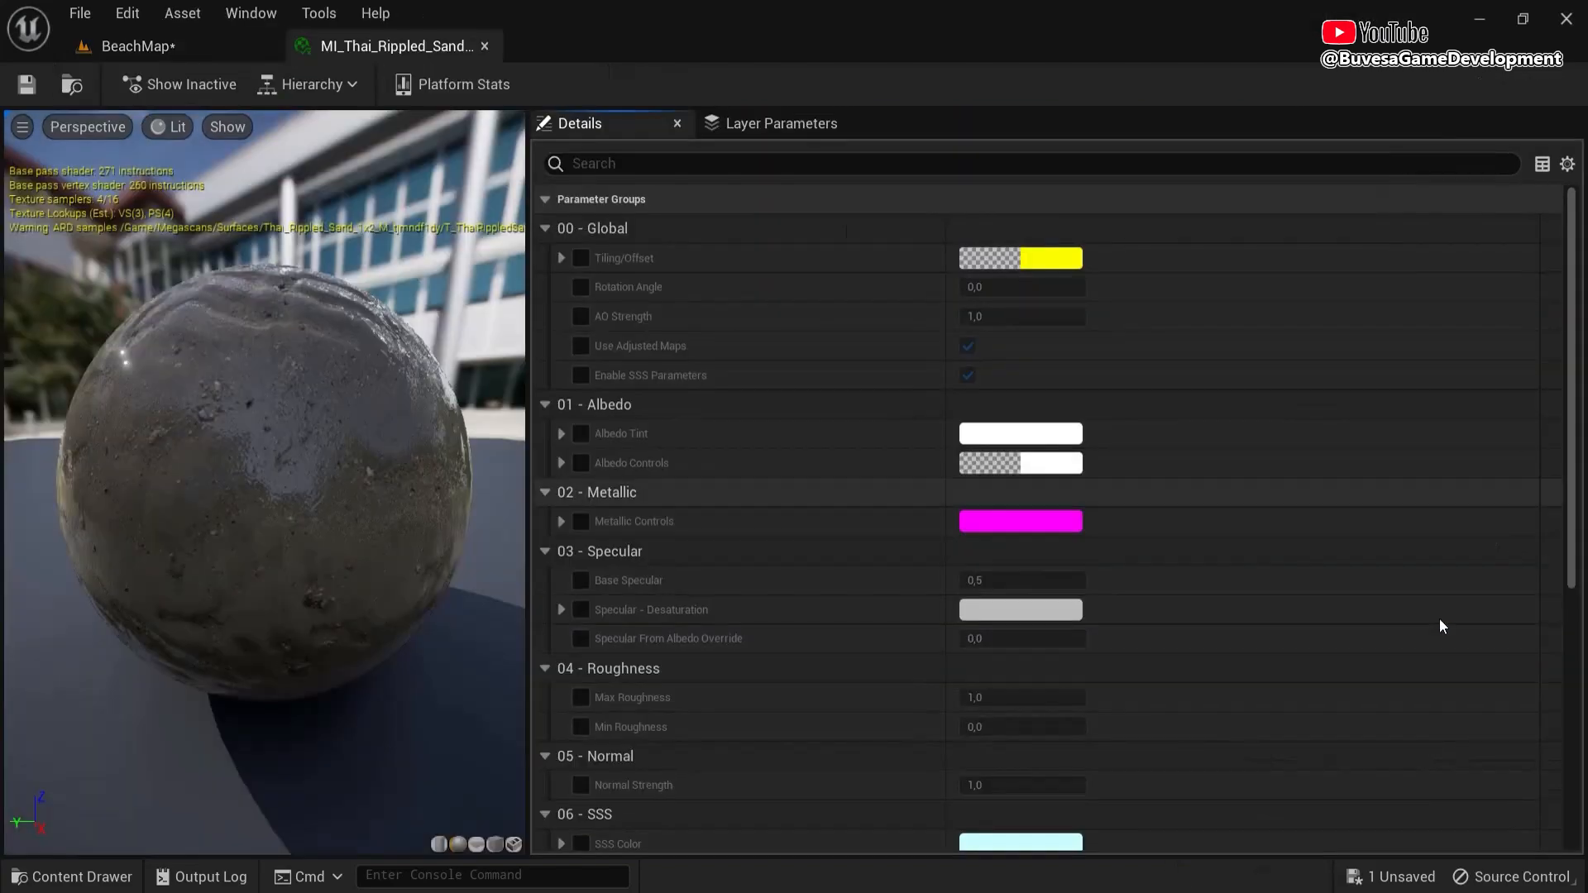
{"action": "left_click_drag", "start_coordinate": [402, 51], "coordinate": [857, 217]}
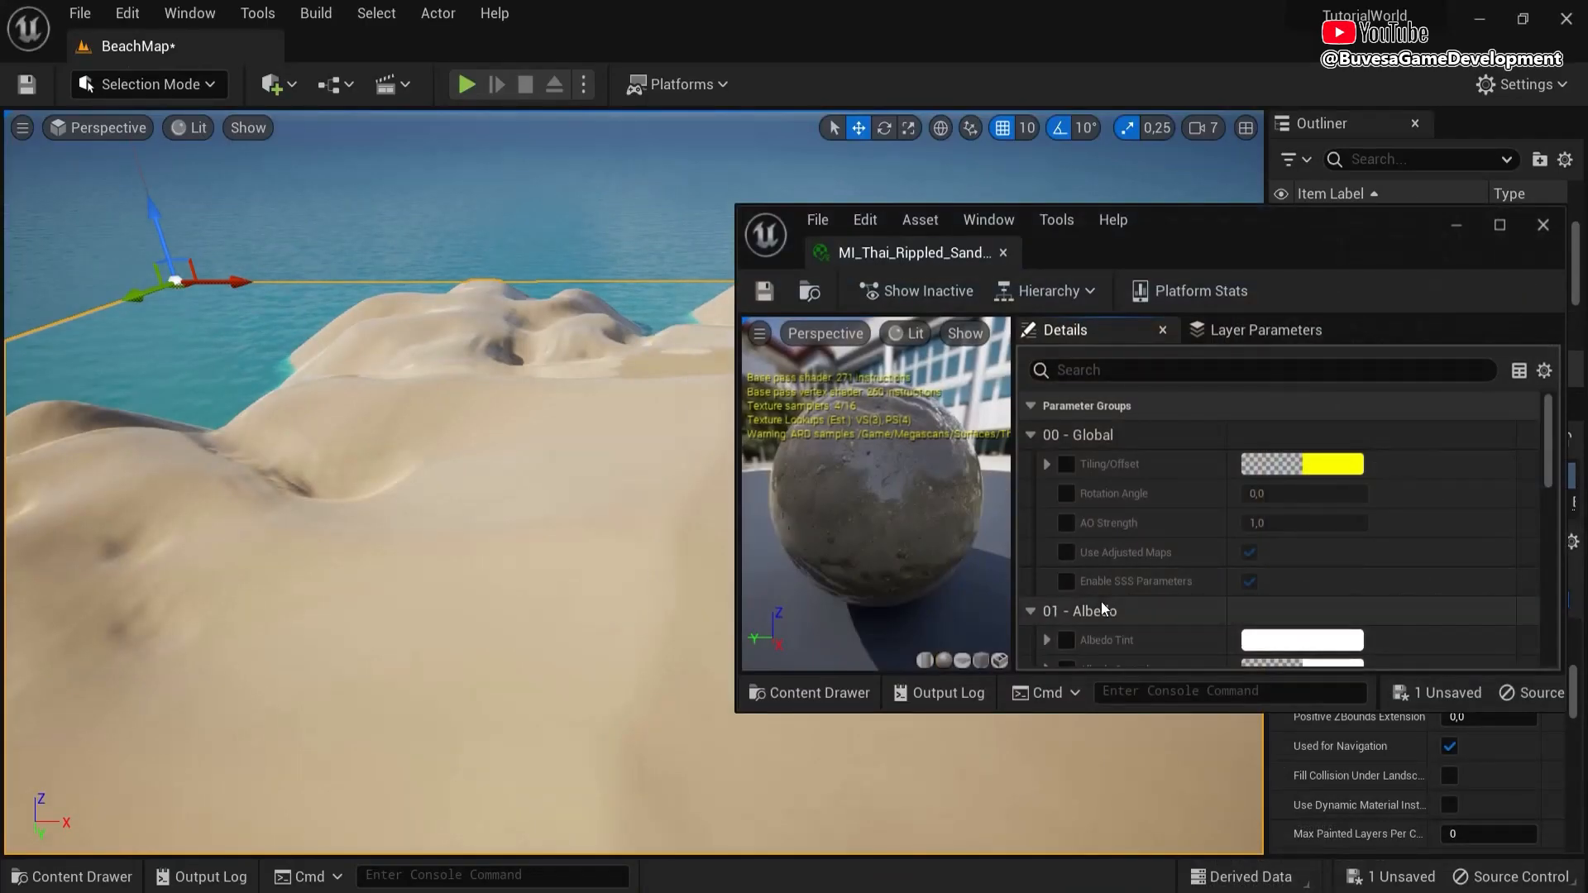
{"action": "left_click", "coordinate": [1047, 465]}
{"action": "left_click", "coordinate": [1066, 464]}
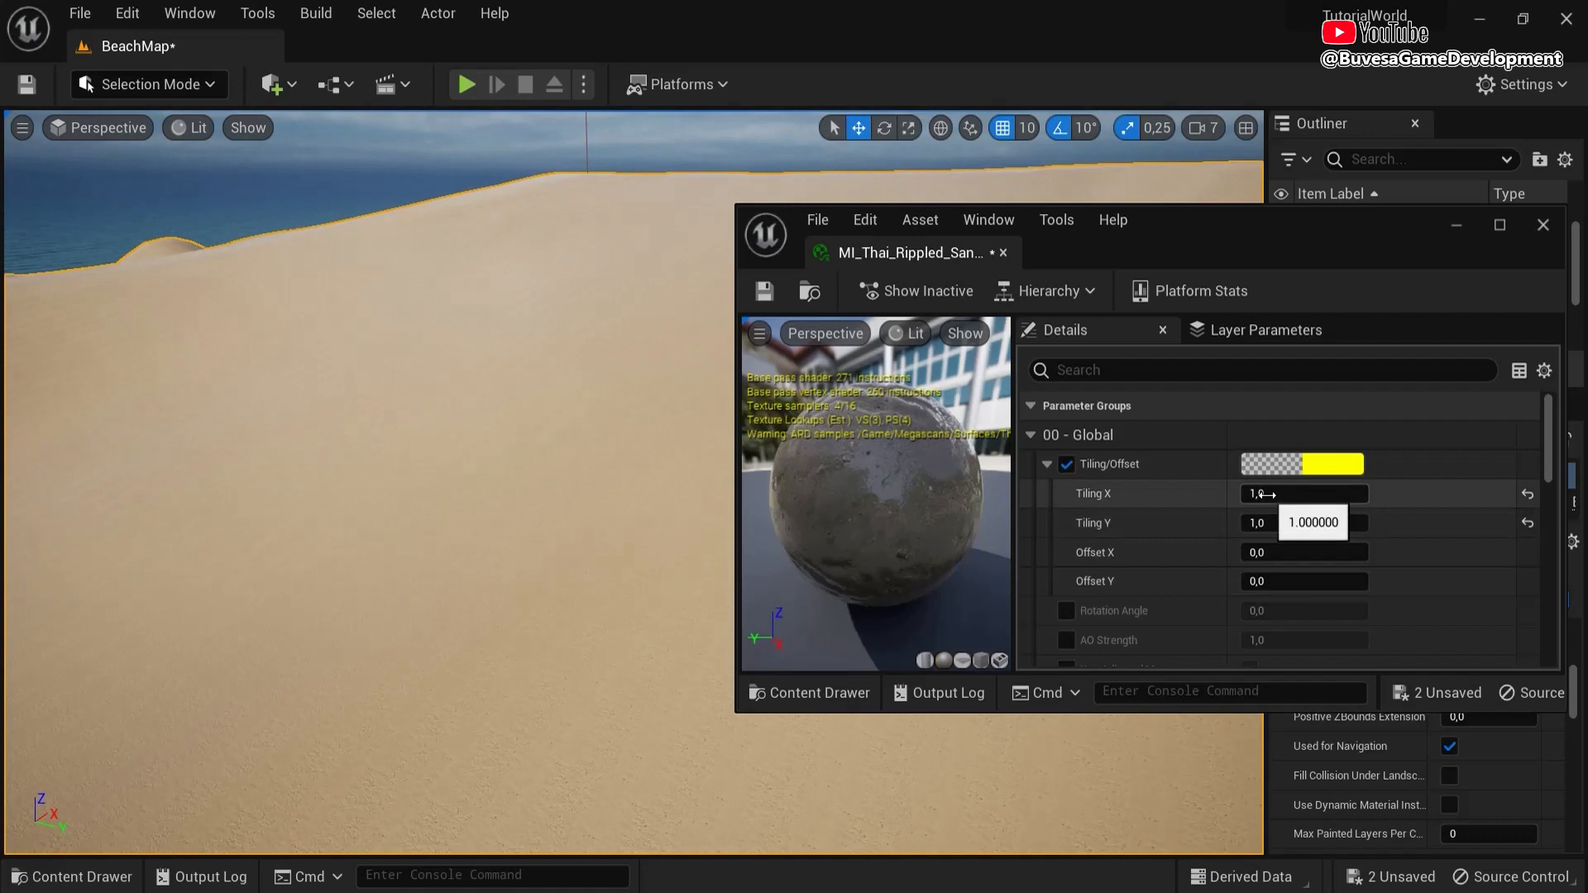
- Reset both tiling values of the sand material, then set Tiling X and Tiling Y to 0,1
{"action": "left_click", "coordinate": [1529, 495]}
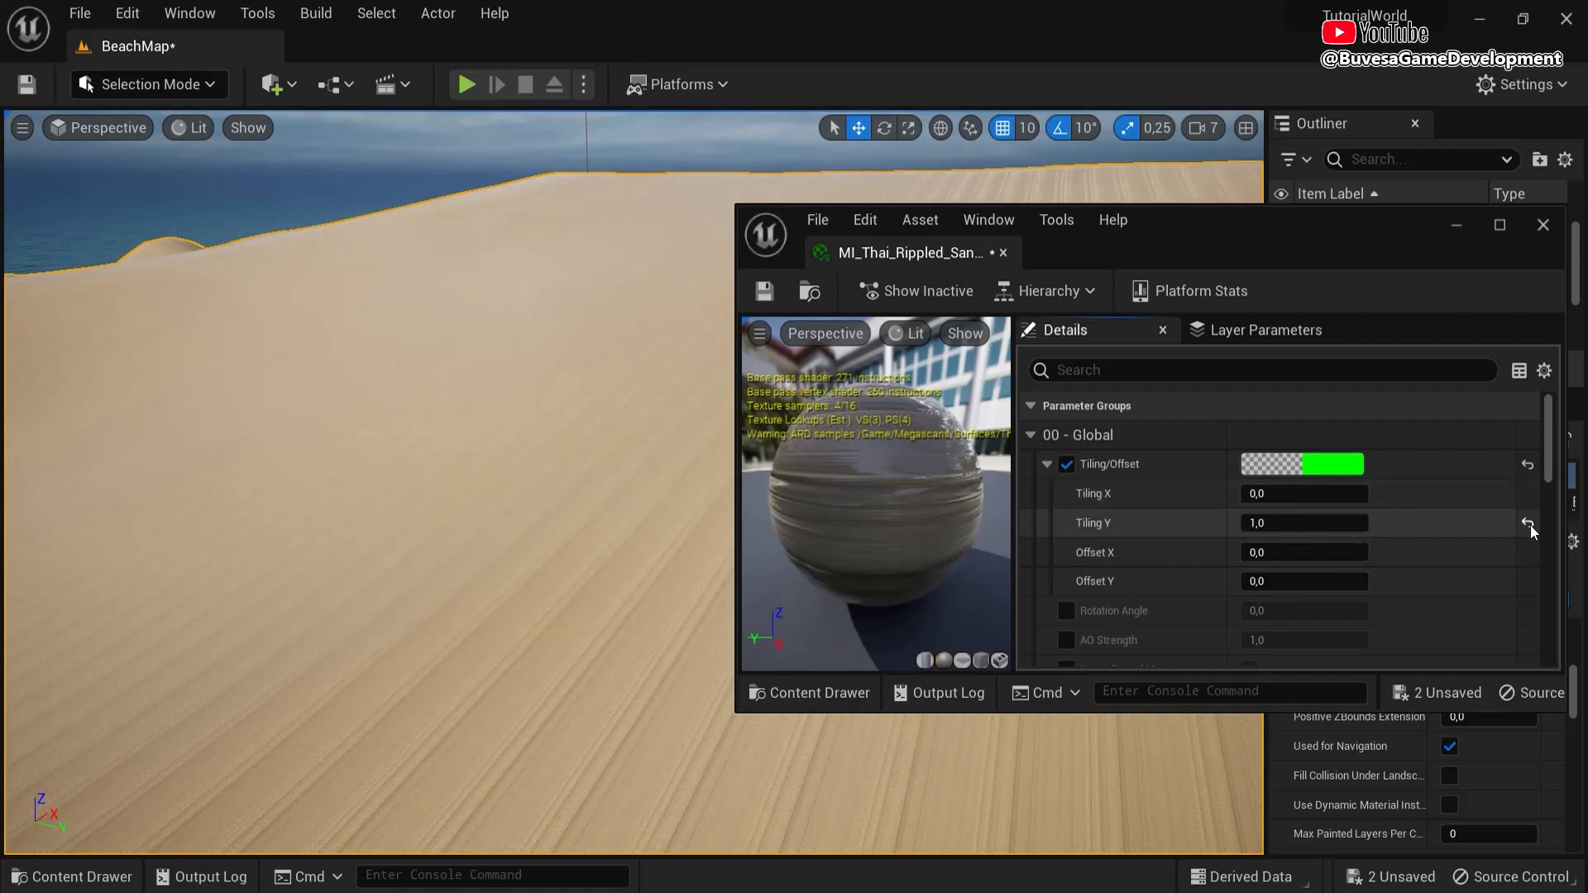
{"action": "left_click", "coordinate": [1528, 524]}
{"action": "left_click", "coordinate": [1333, 494]}
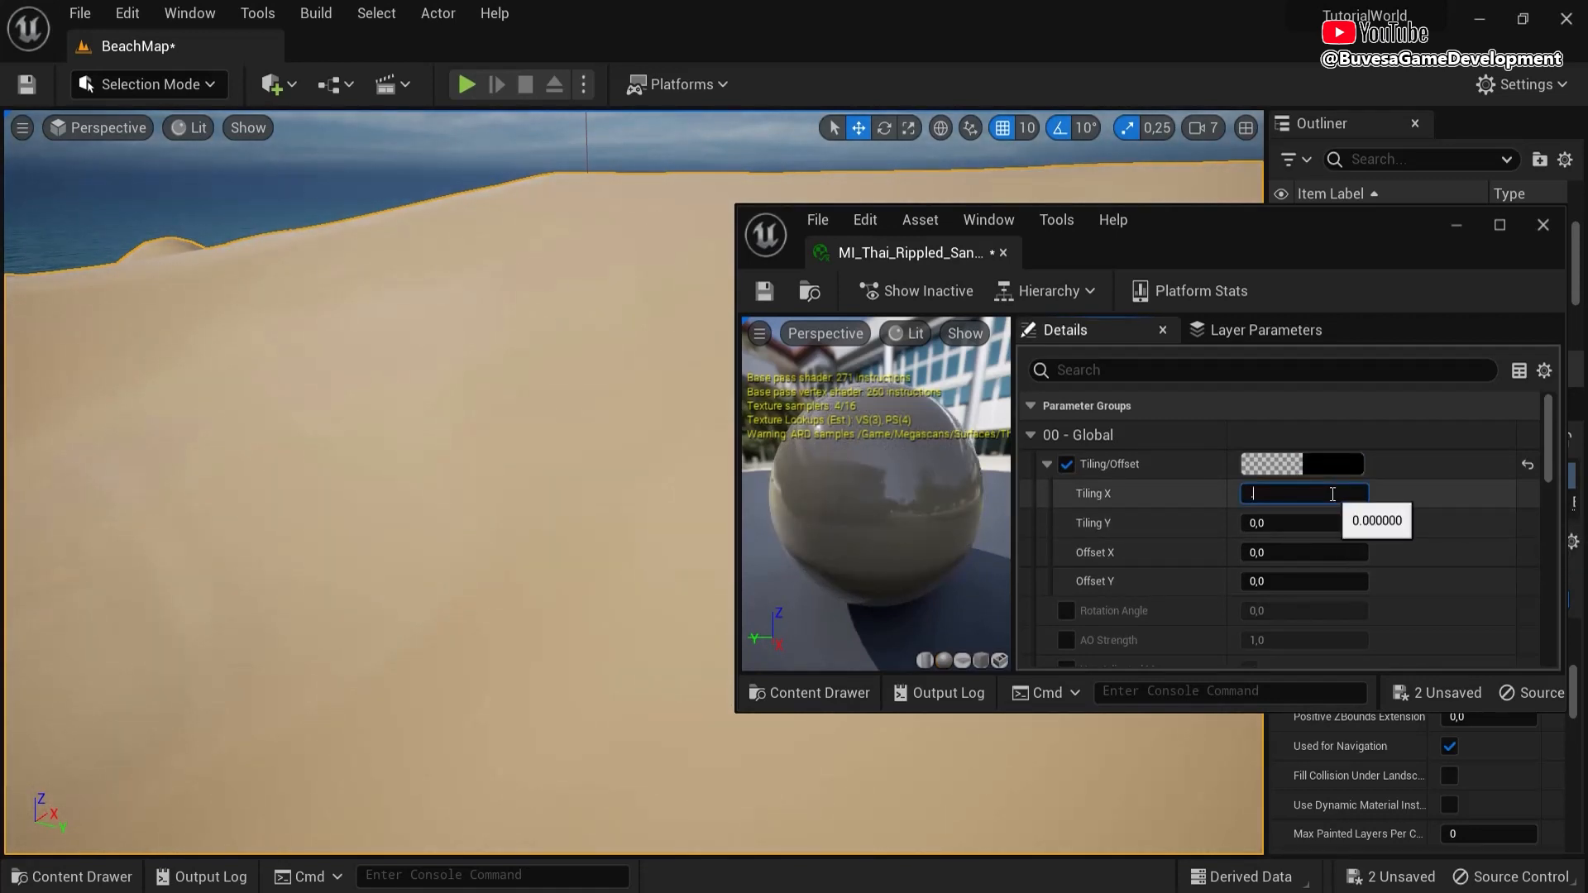
{"action": "type", "text": ".1"}
{"action": "left_click", "coordinate": [1314, 522]}
{"action": "type", "text": ".1"}
{"action": "key", "text": "Return"}
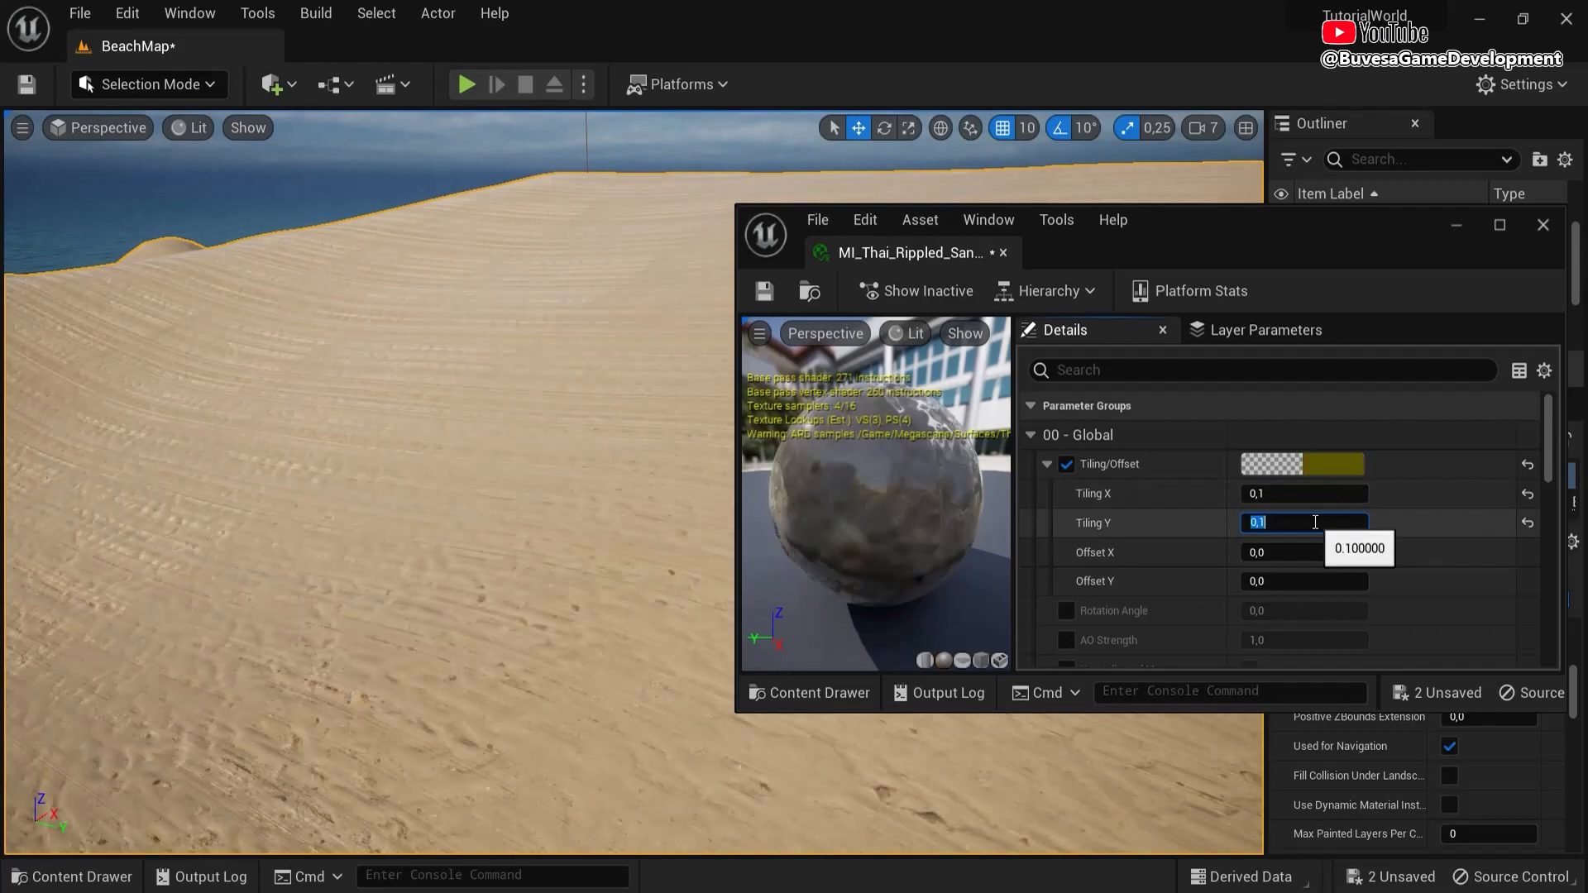
- Try Tiling X and Tiling Y at 0,05 and play-test the level from a spot on the sand
{"action": "right_click_drag", "start_coordinate": [164, 513], "coordinate": [465, 624]}
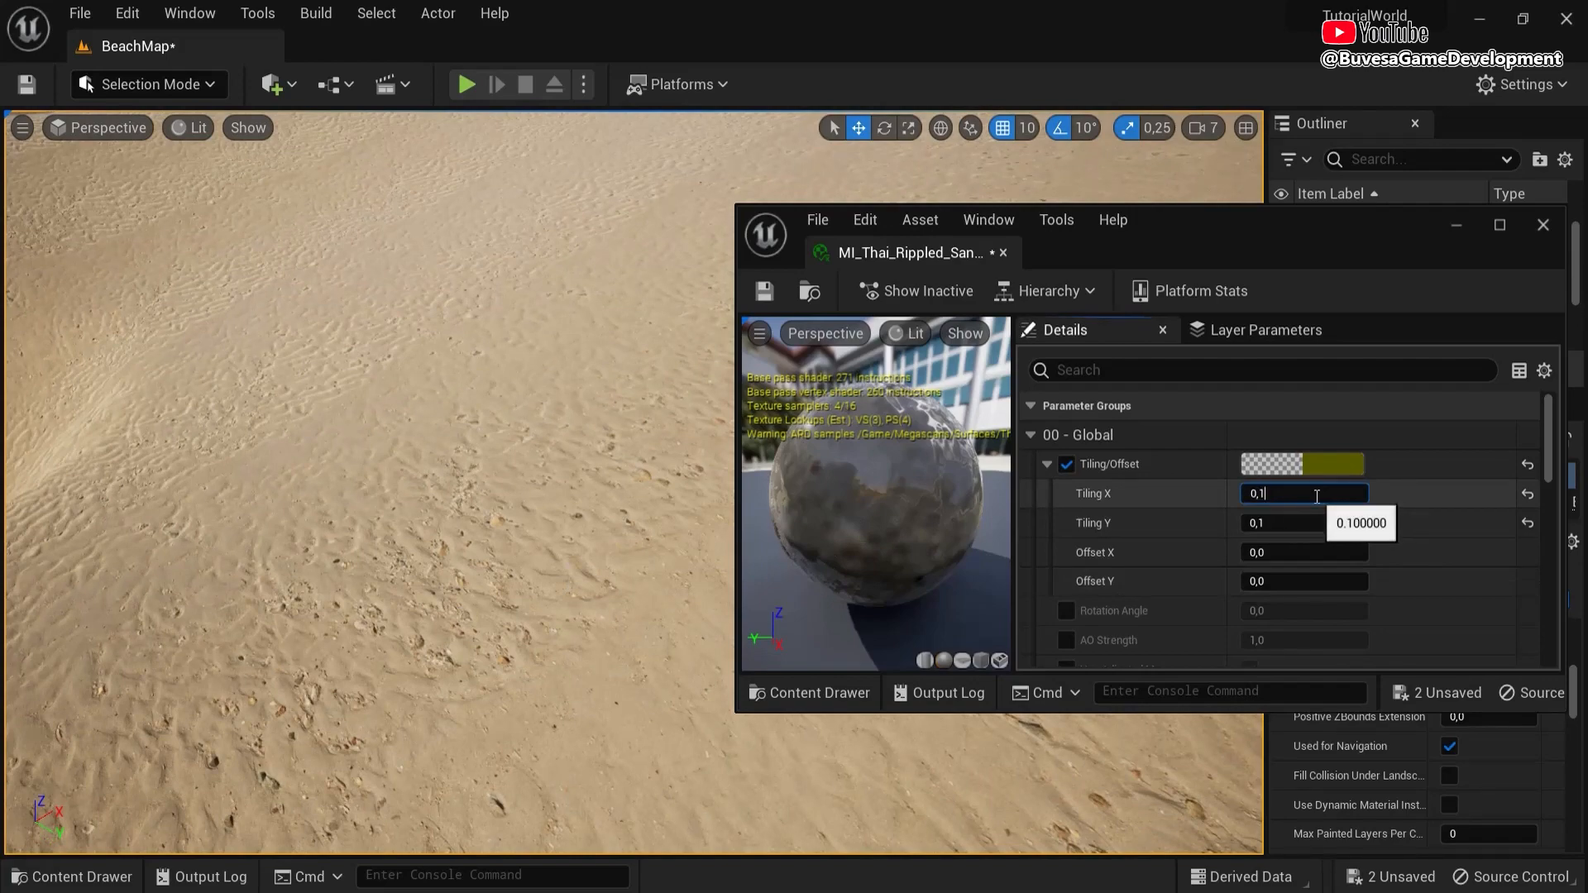
{"action": "left_click", "coordinate": [1317, 521]}
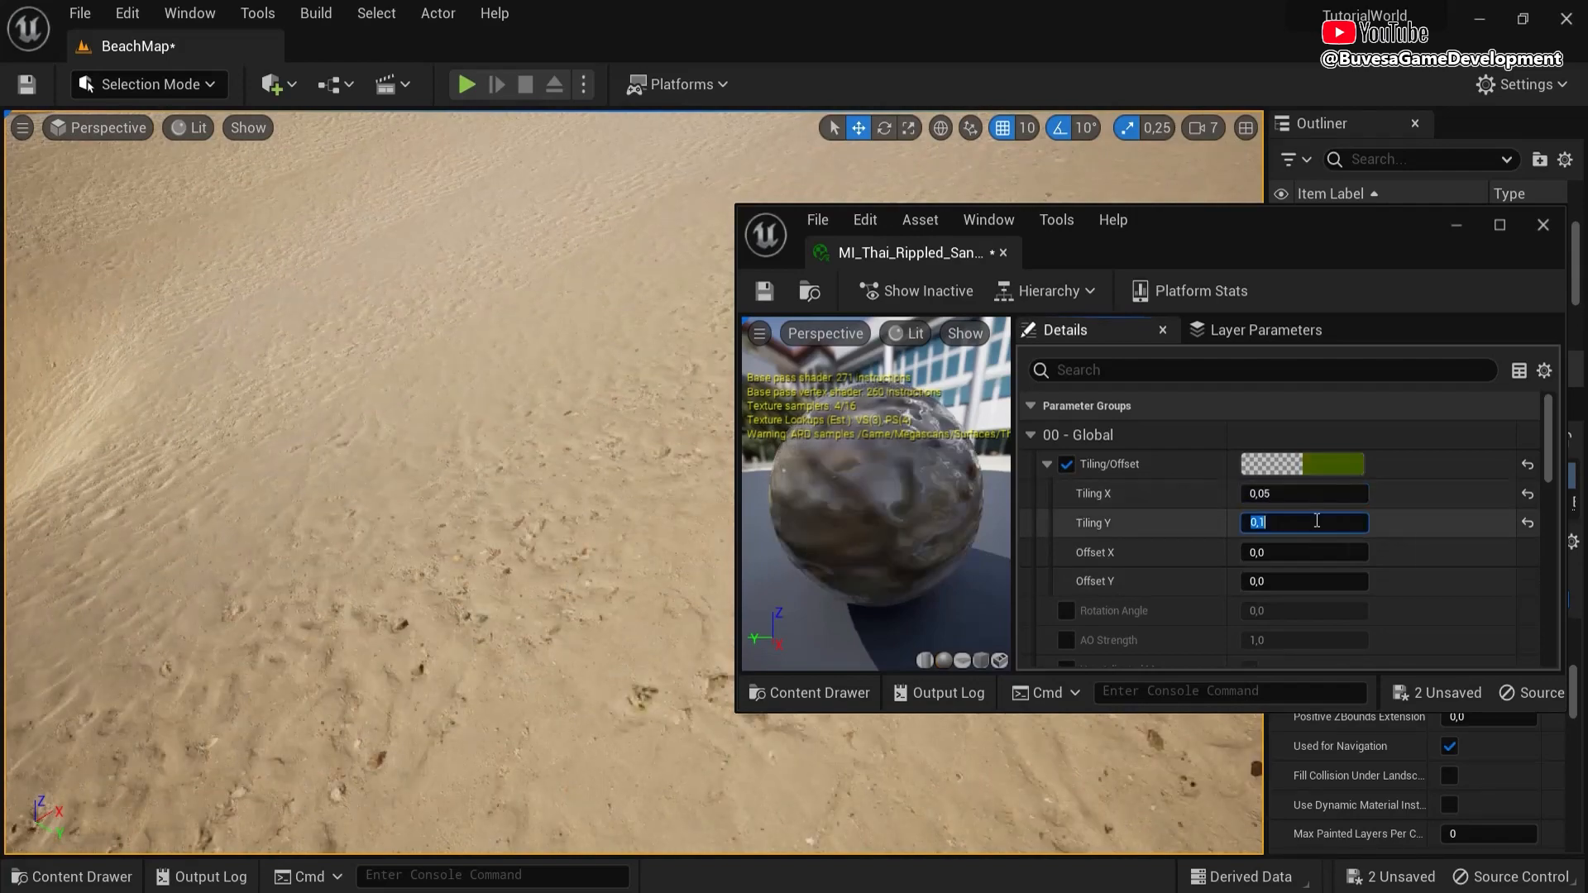
{"action": "key", "text": "Return"}
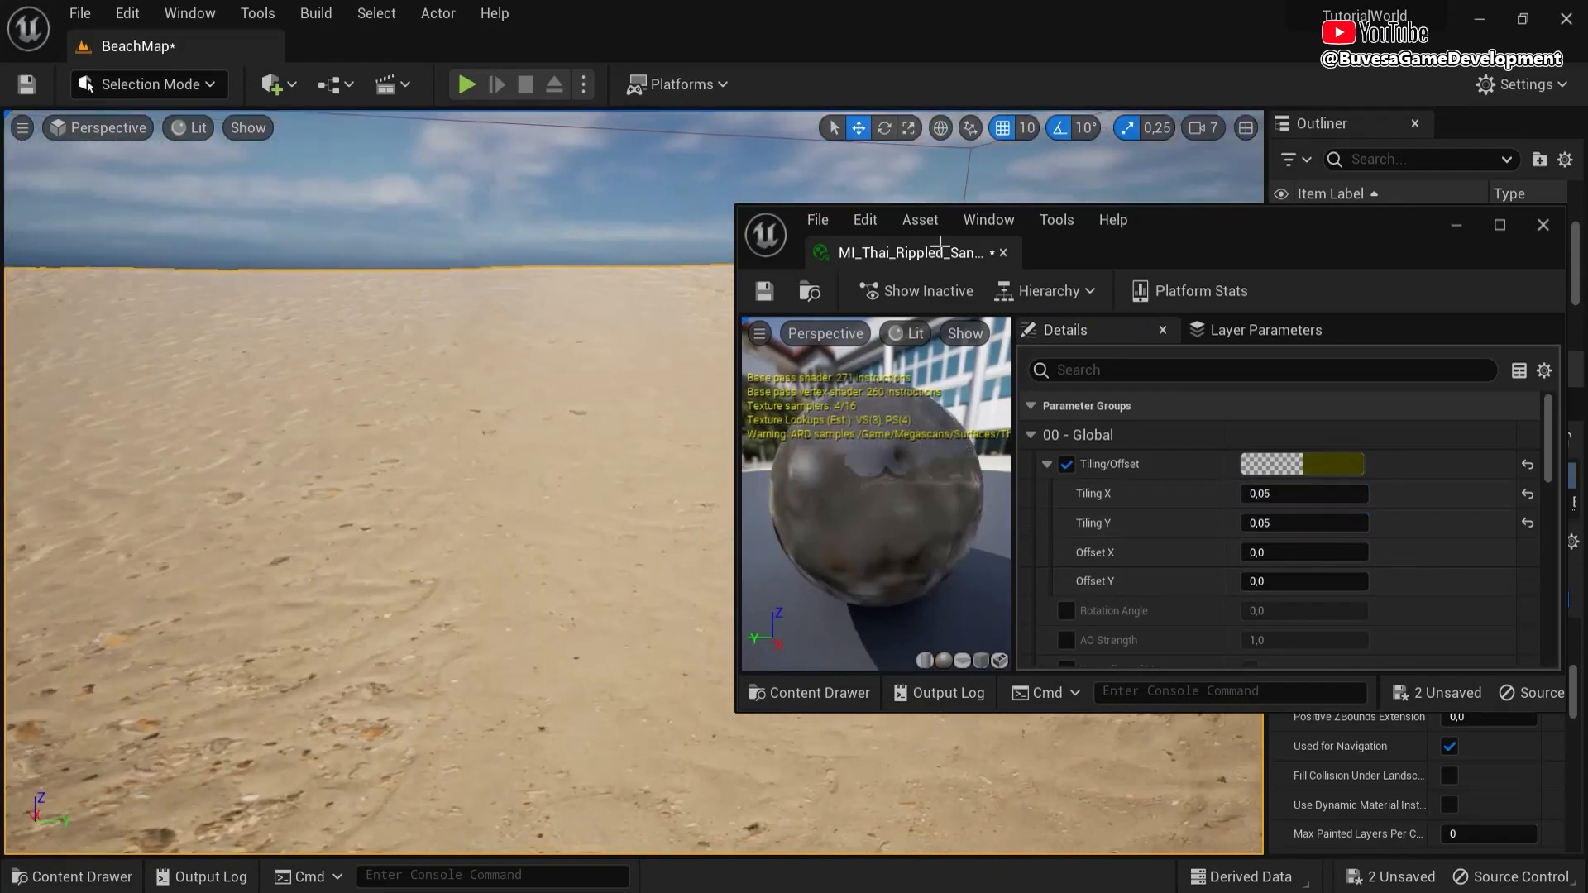
{"action": "right_click", "coordinate": [499, 358]}
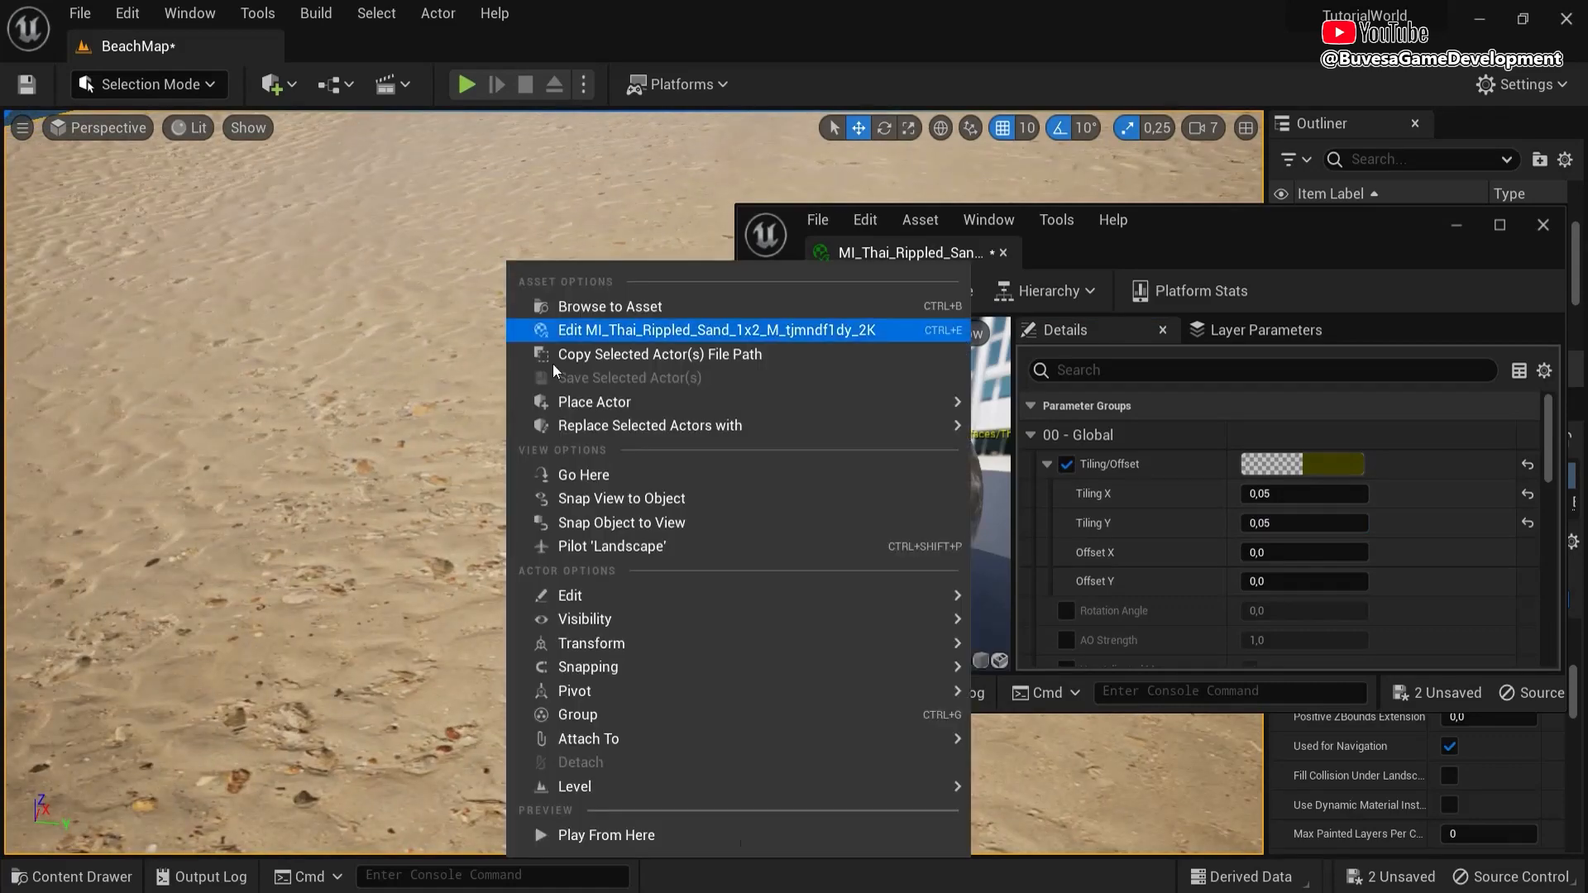
{"action": "left_click", "coordinate": [712, 834]}
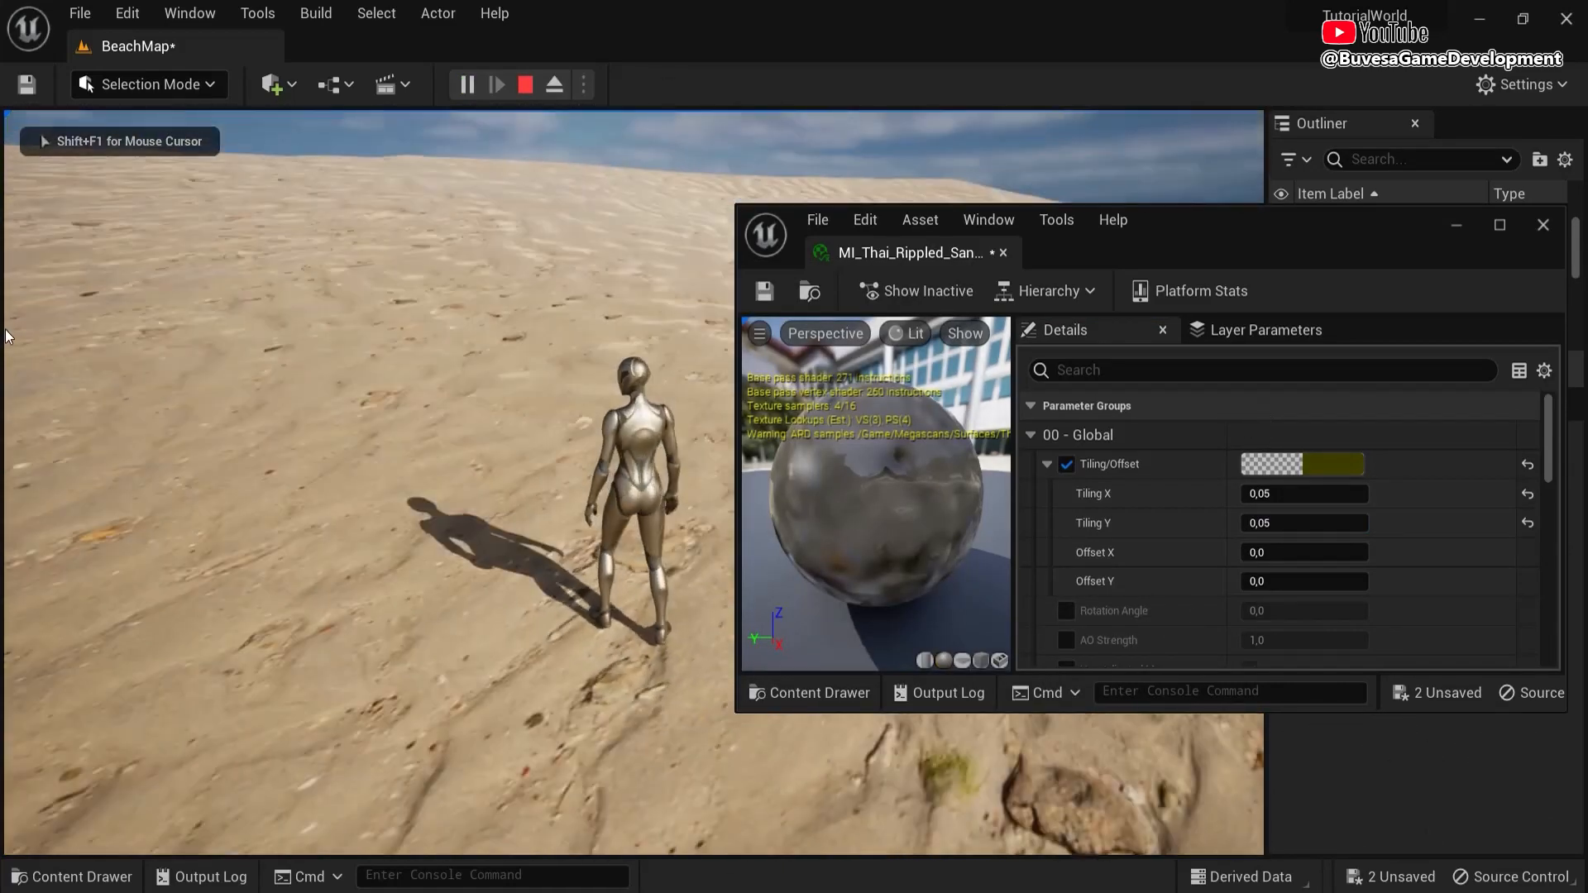
{"action": "key", "text": "Escape"}
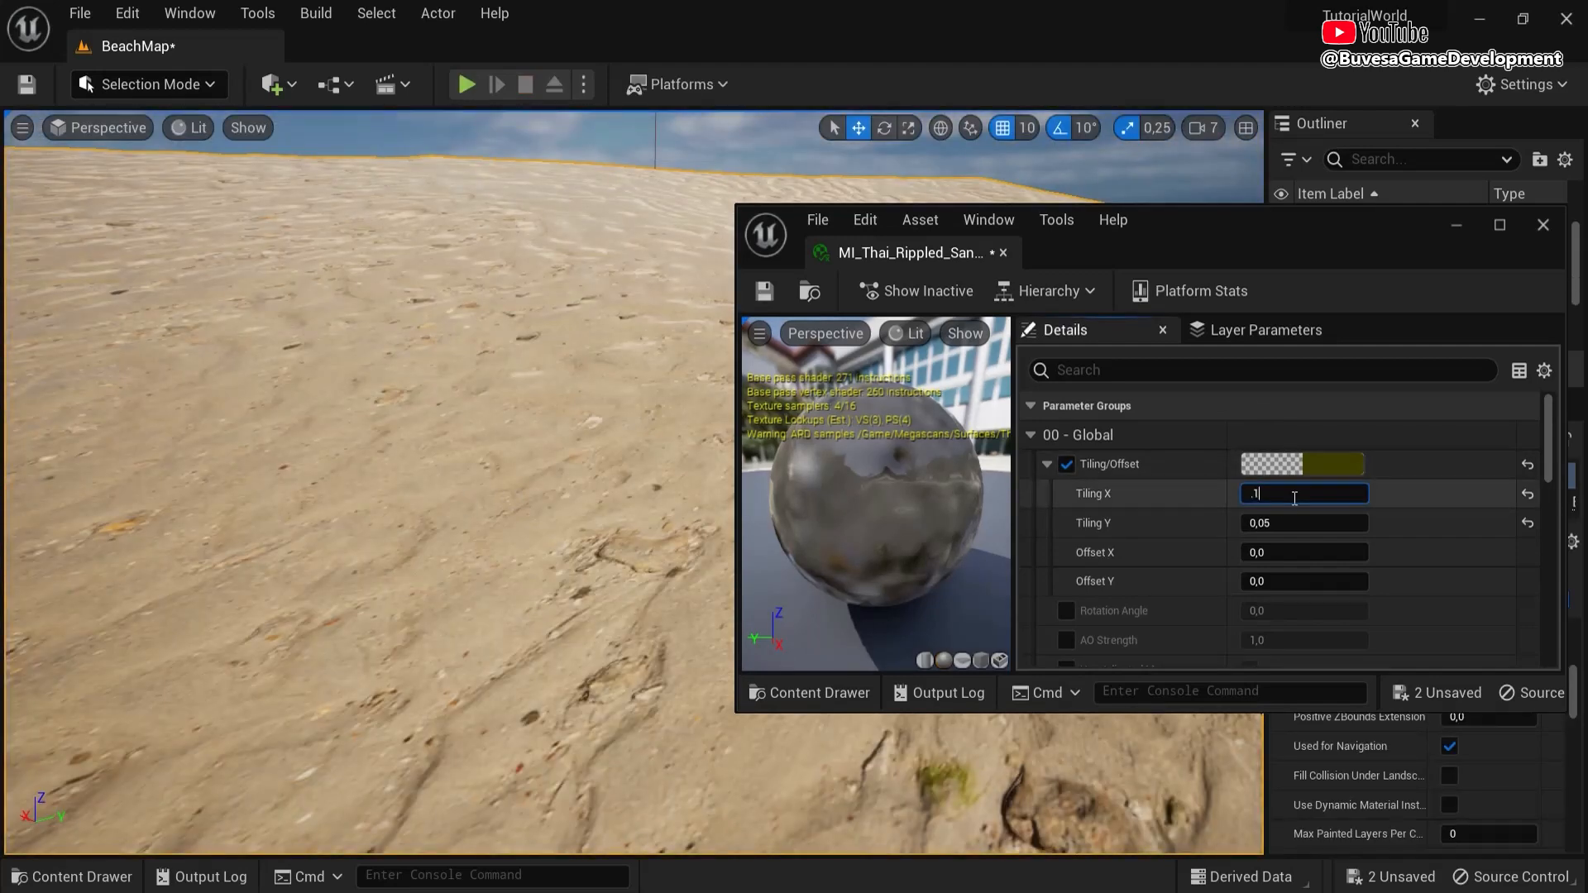
- Set Tiling X and Tiling Y back to 0,1 and save the sand material instance
{"action": "key", "text": "Return"}
{"action": "left_click", "coordinate": [1303, 530]}
{"action": "type", "text": "0,1"}
{"action": "key", "text": "Return"}
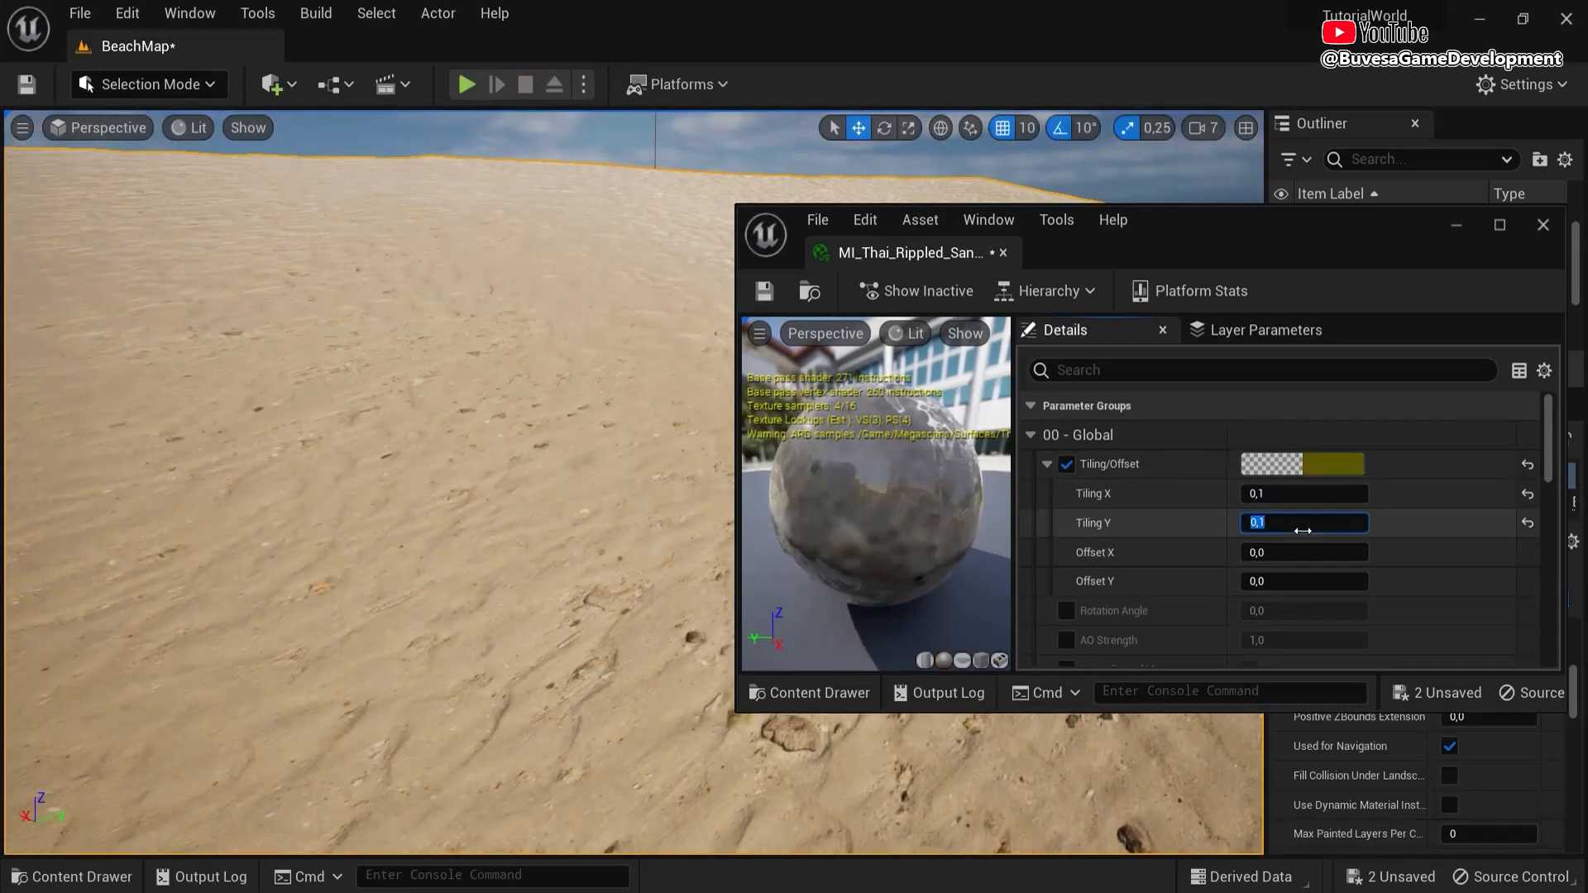
{"action": "left_click", "coordinate": [762, 292]}
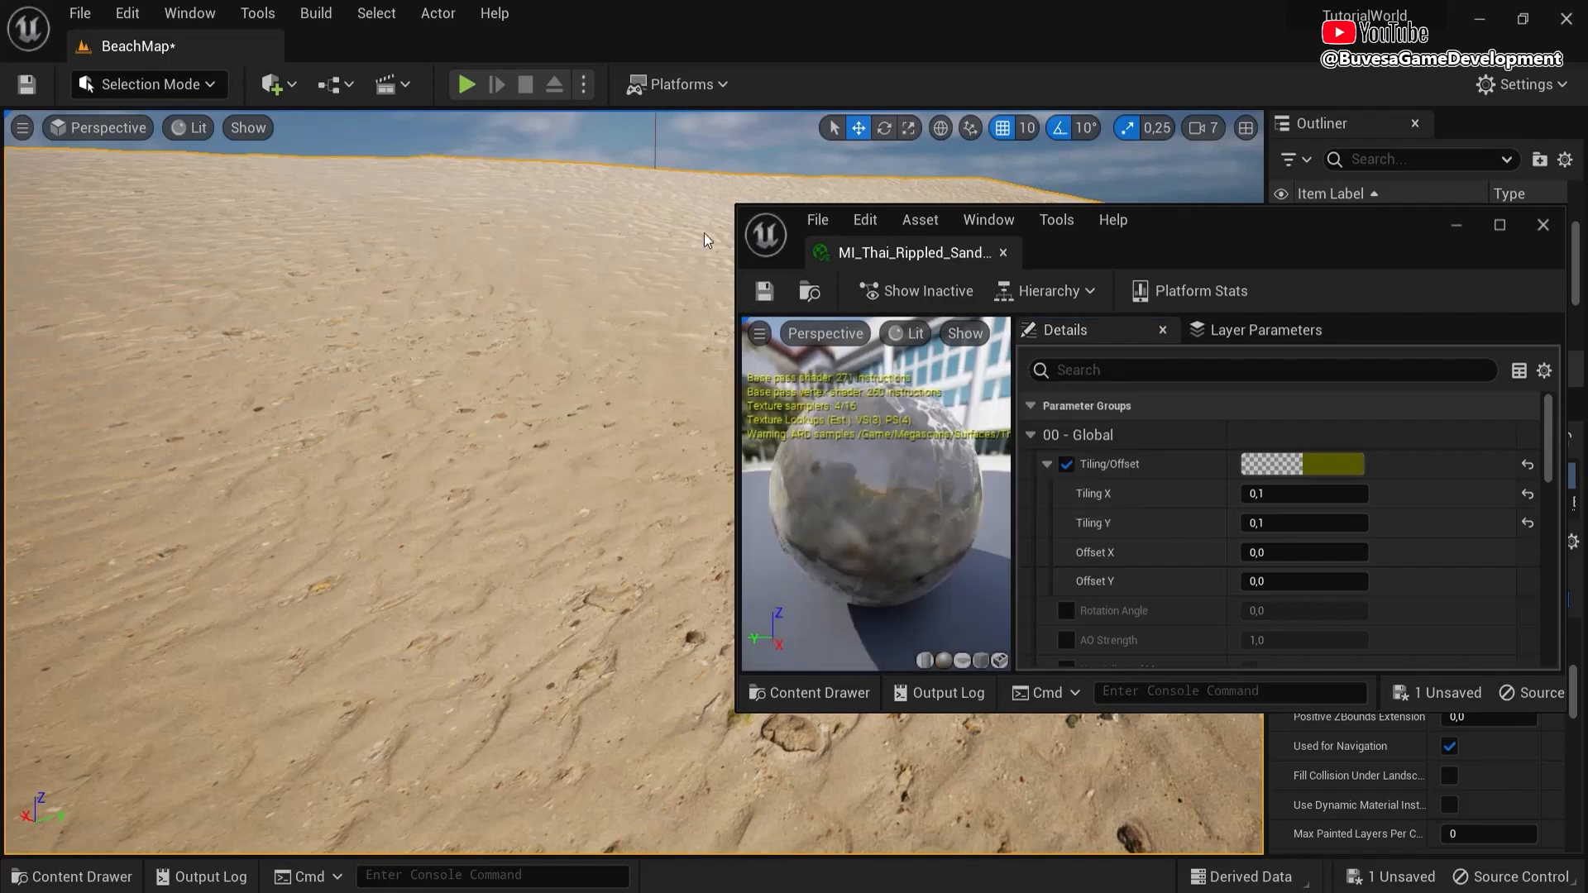
- Play-test from the sand slope, running the character across the dunes to check the texture scale
{"action": "right_click", "coordinate": [476, 421]}
{"action": "left_click", "coordinate": [578, 867]}
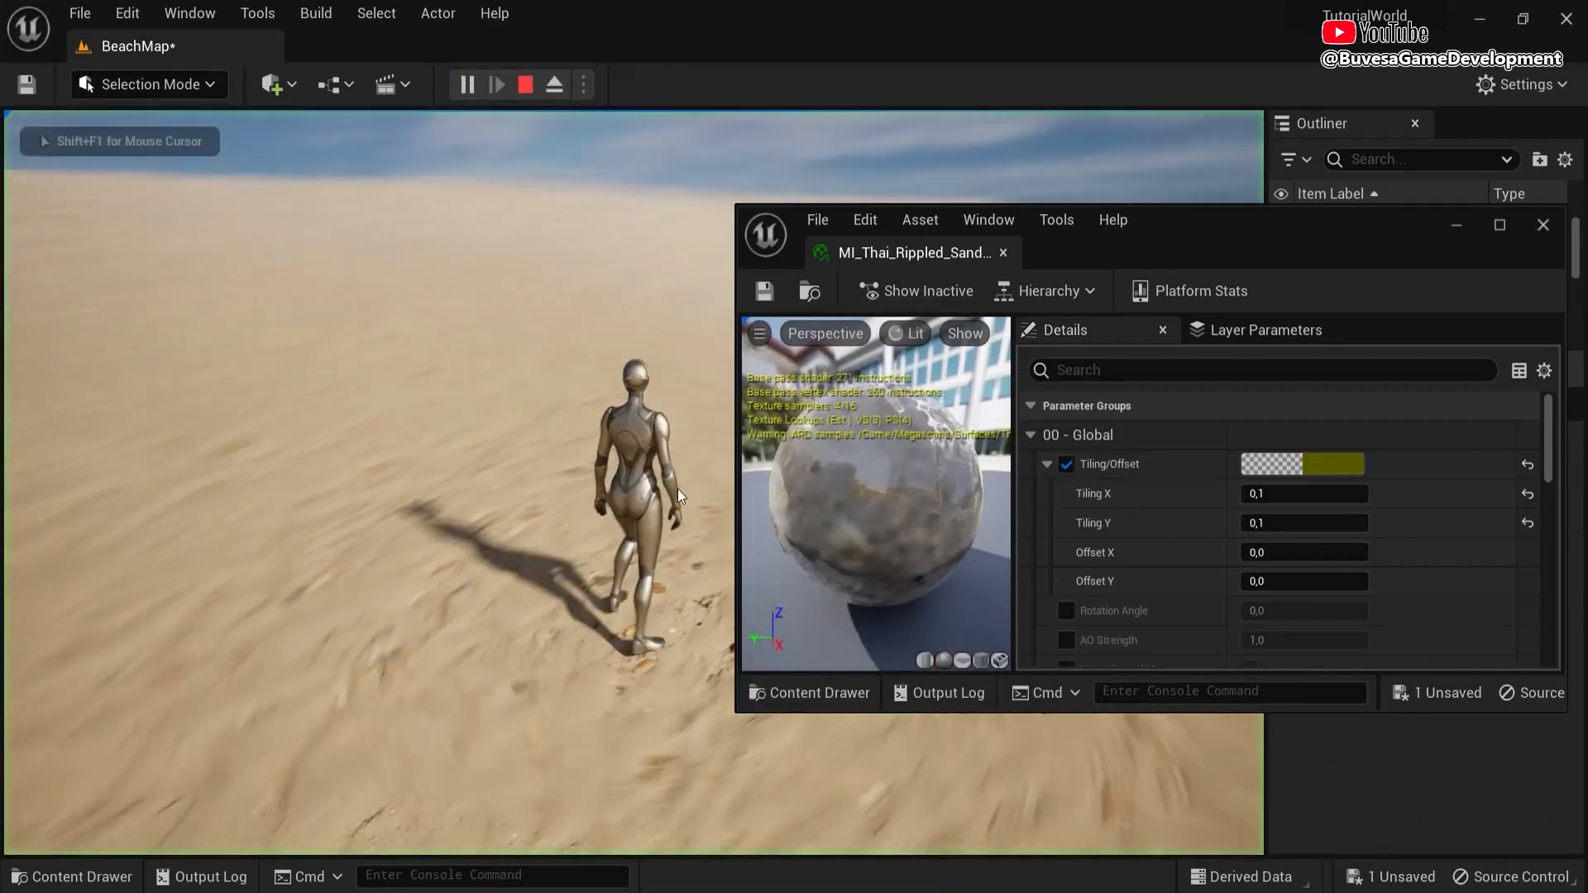
{"action": "key", "text": "w"}
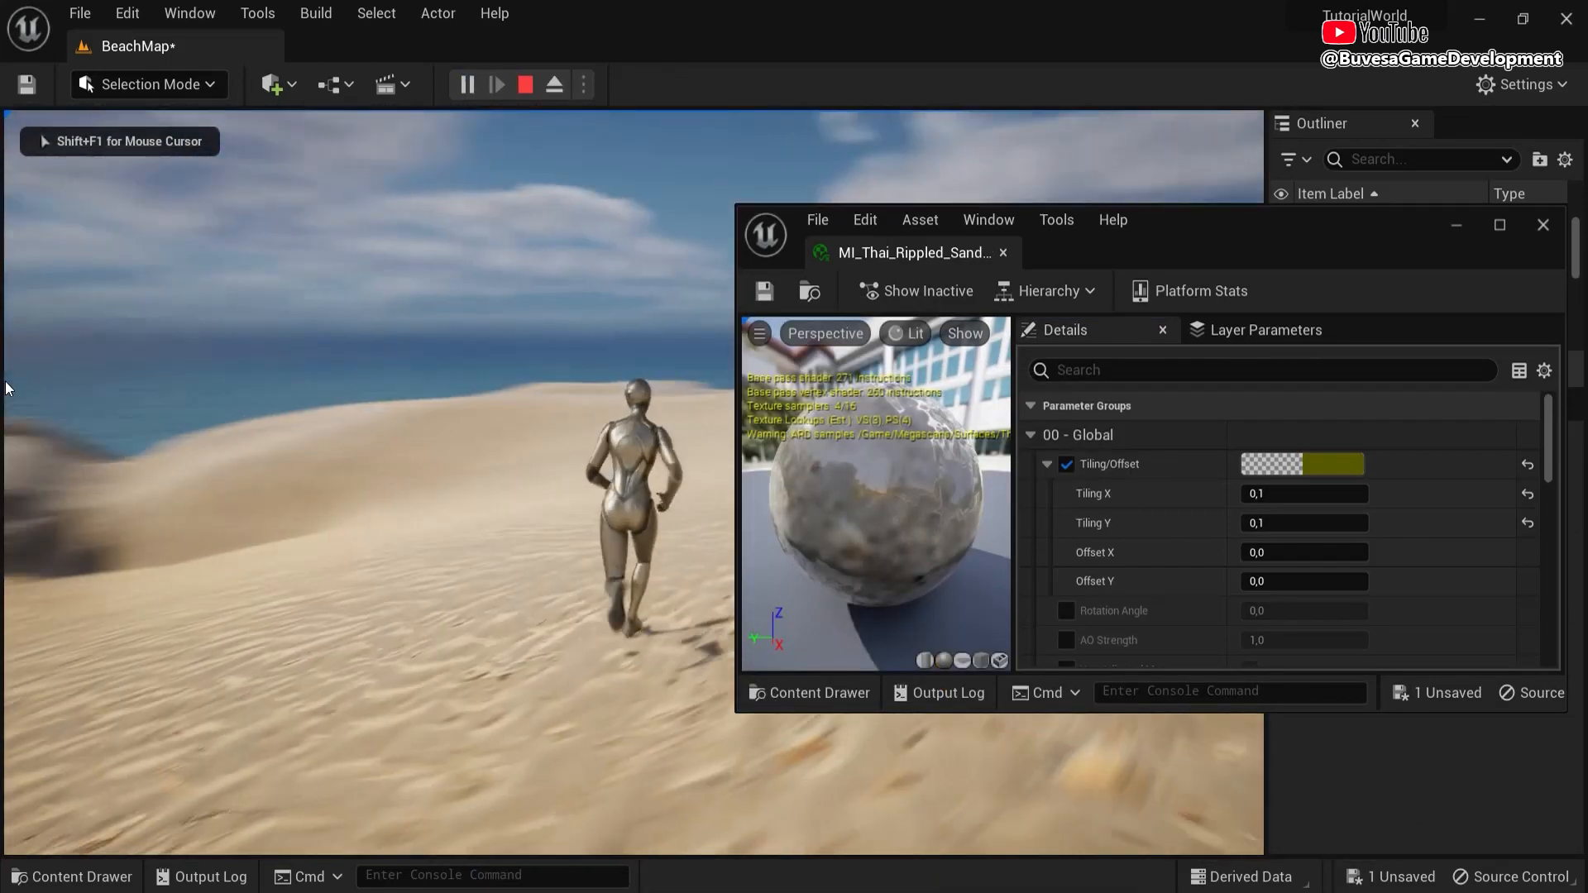
{"action": "key", "text": "Escape"}
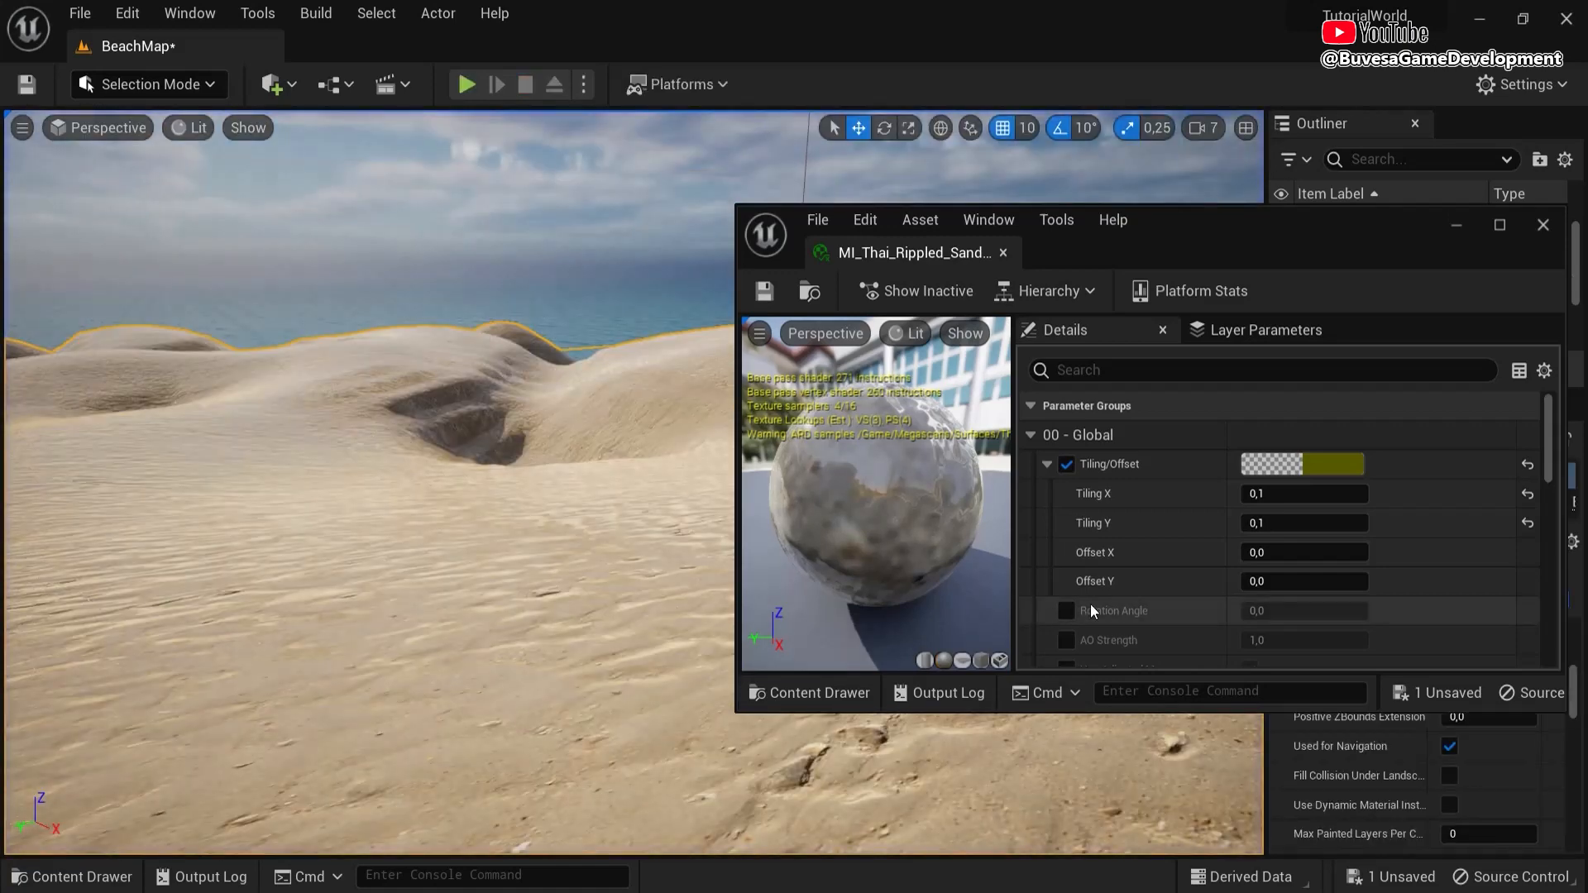
- Override Base Specular of the sand material with 0,1, then save and close the material instance
{"action": "scroll", "coordinate": [1199, 598], "scroll_direction": "down", "scroll_amount": 10}
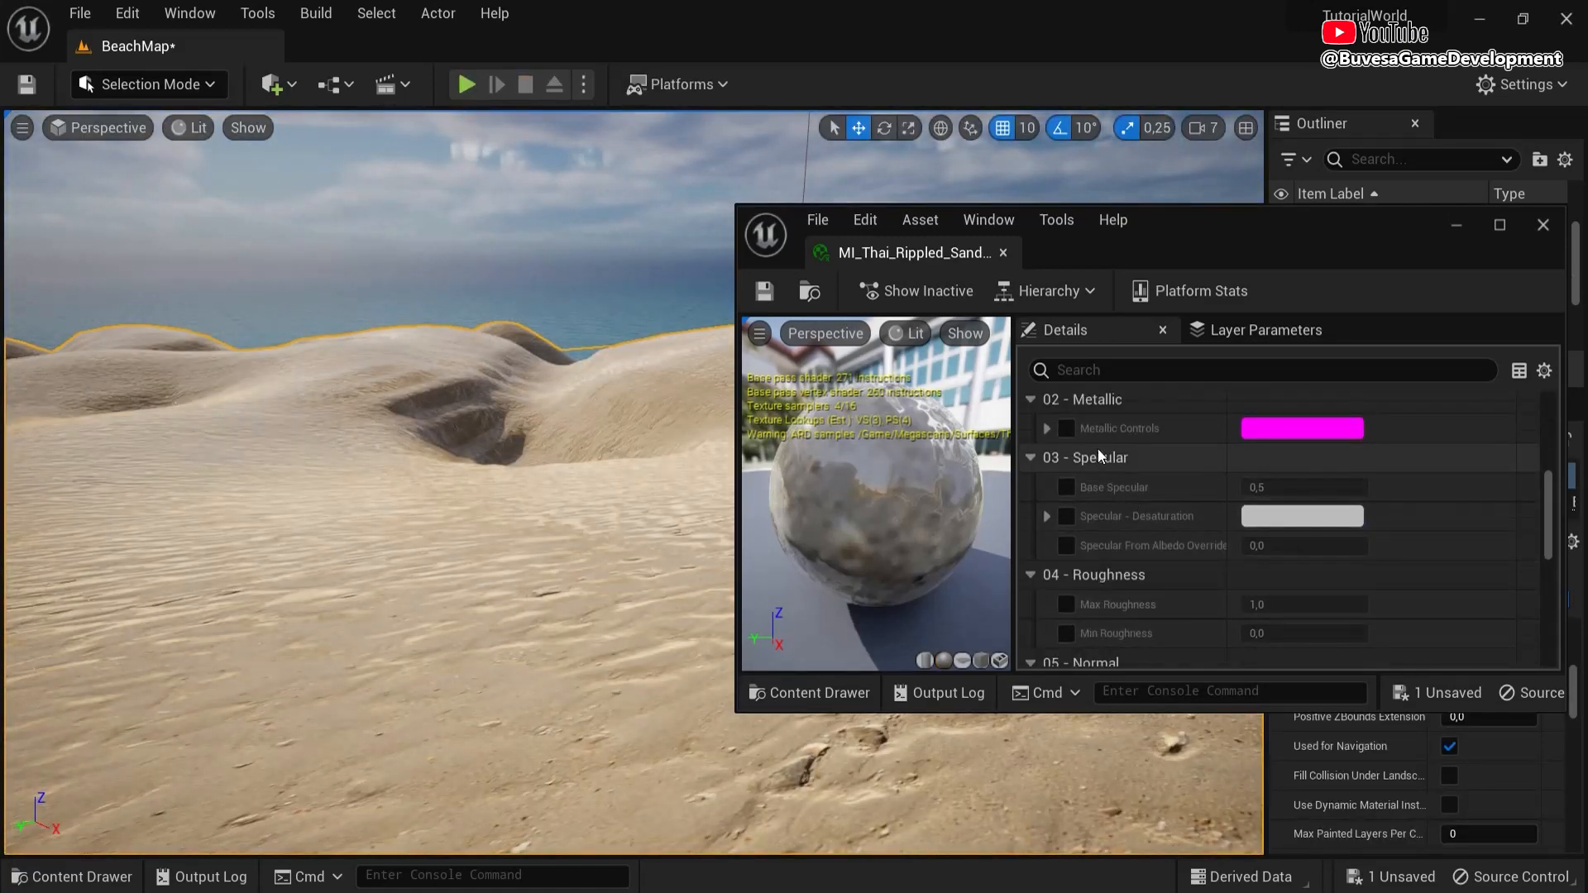
{"action": "left_click", "coordinate": [1066, 487]}
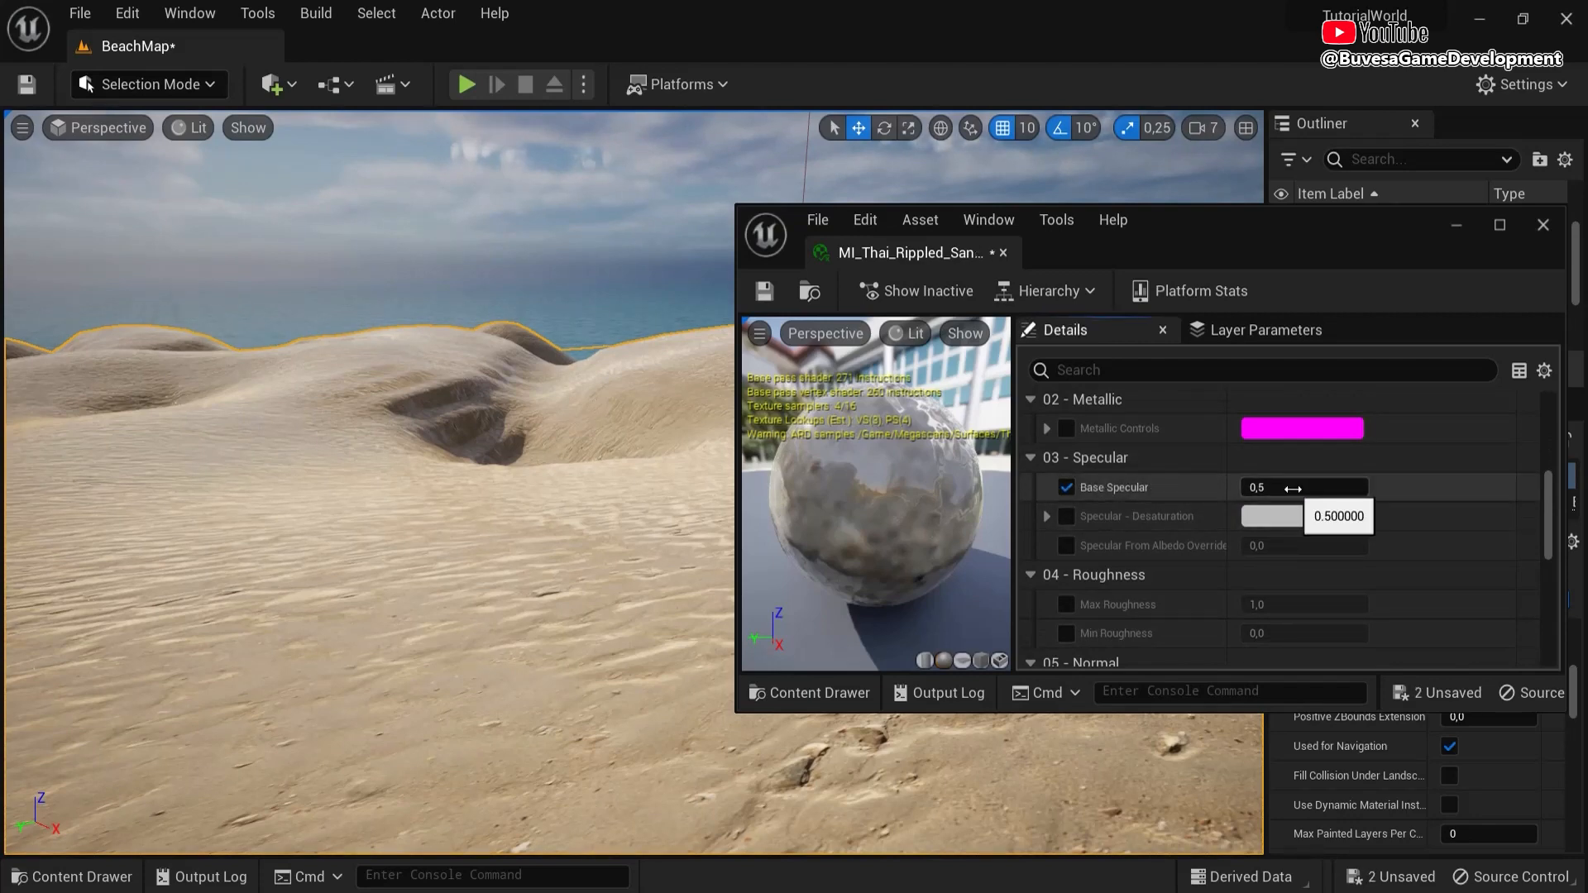
{"action": "right_click_drag", "start_coordinate": [253, 532], "coordinate": [286, 559]}
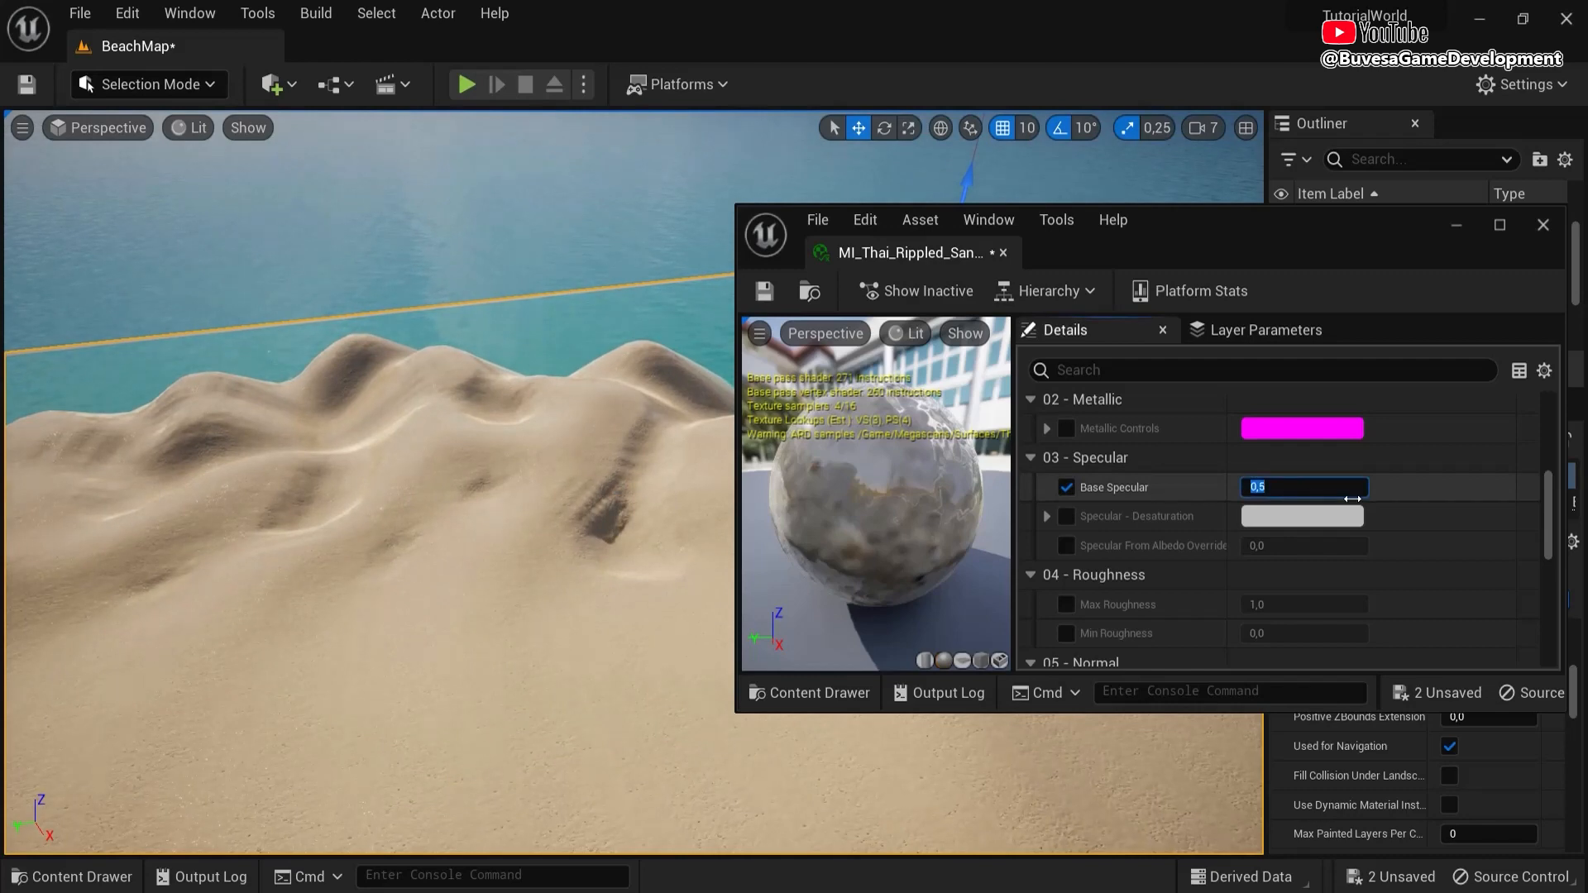
{"action": "type", "text": "0,1"}
{"action": "key", "text": "Return"}
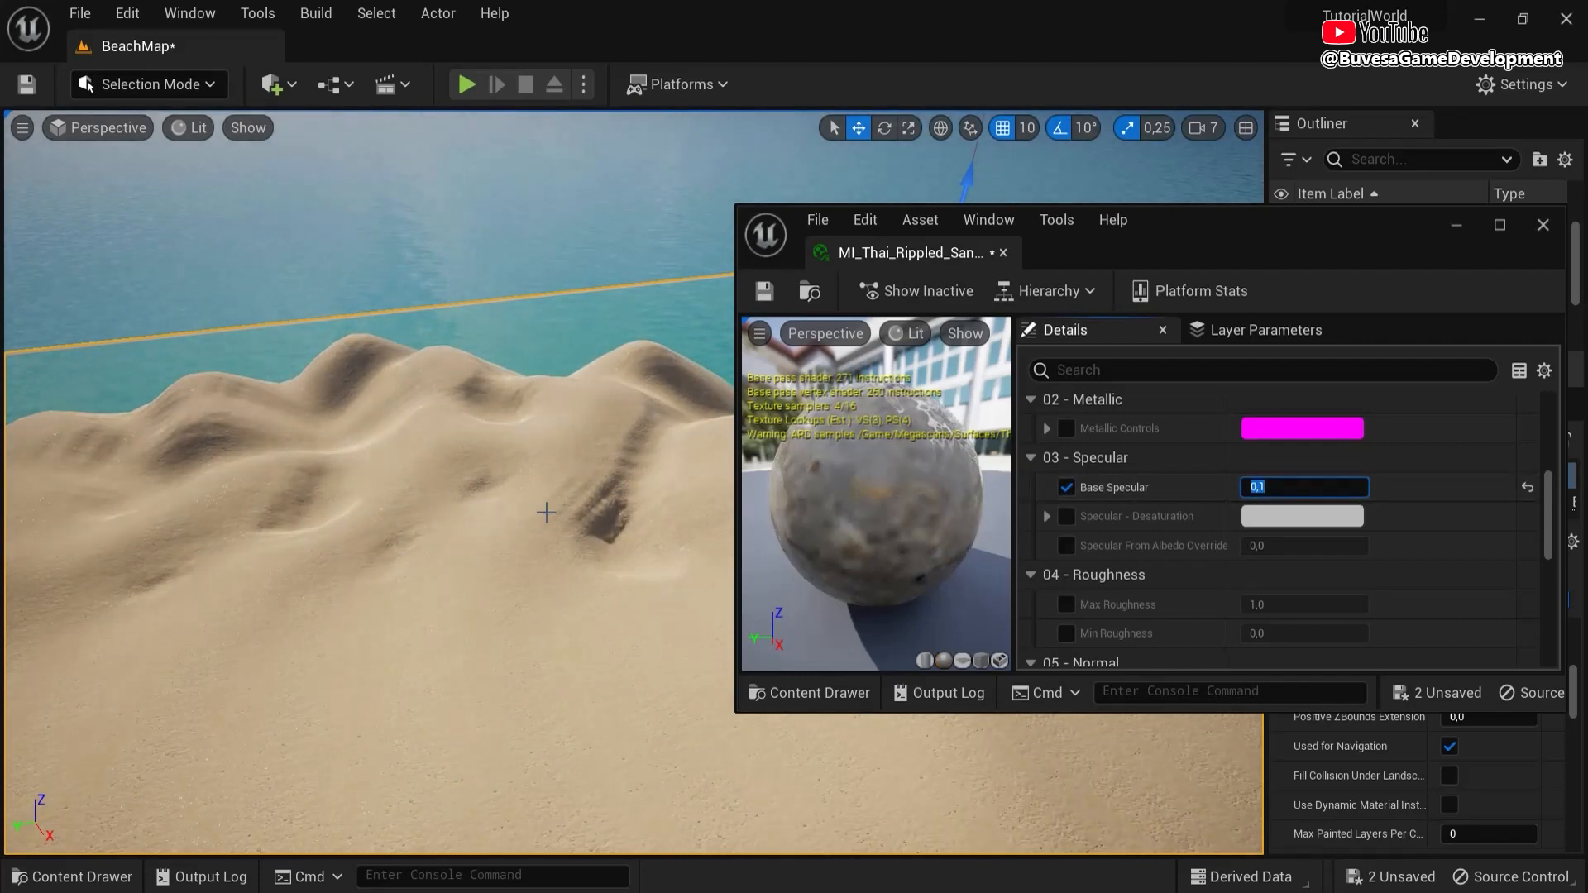
{"action": "left_click", "coordinate": [762, 291]}
{"action": "left_click", "coordinate": [1003, 252]}
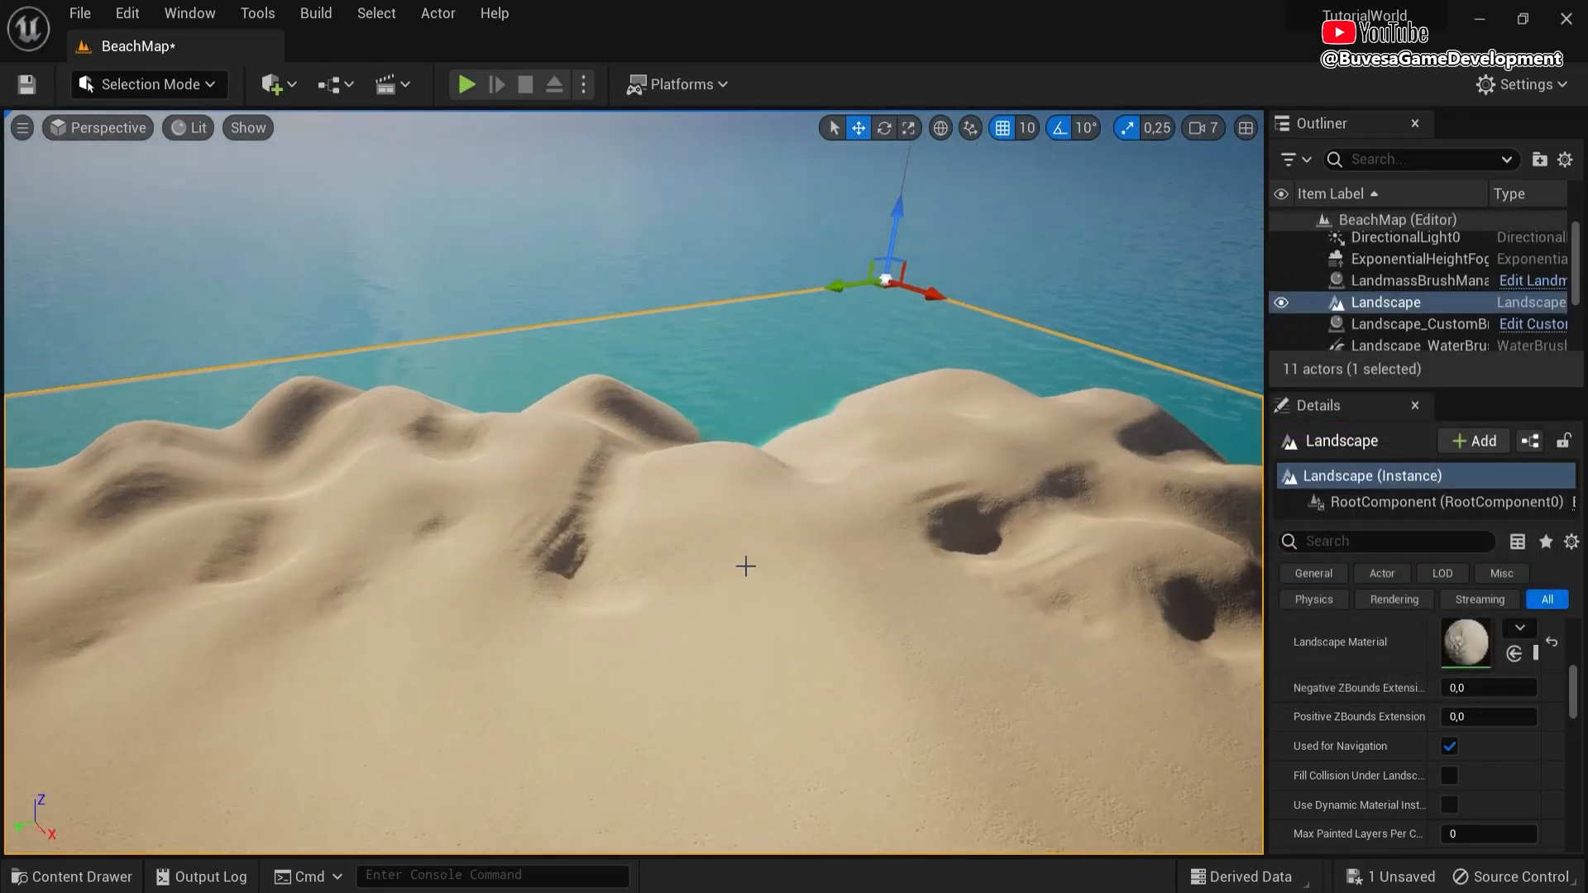
- Play-test from the dune overlooking the water, running toward the shore to check the less shiny sand
{"action": "right_click", "coordinate": [667, 488]}
{"action": "left_click", "coordinate": [784, 874]}
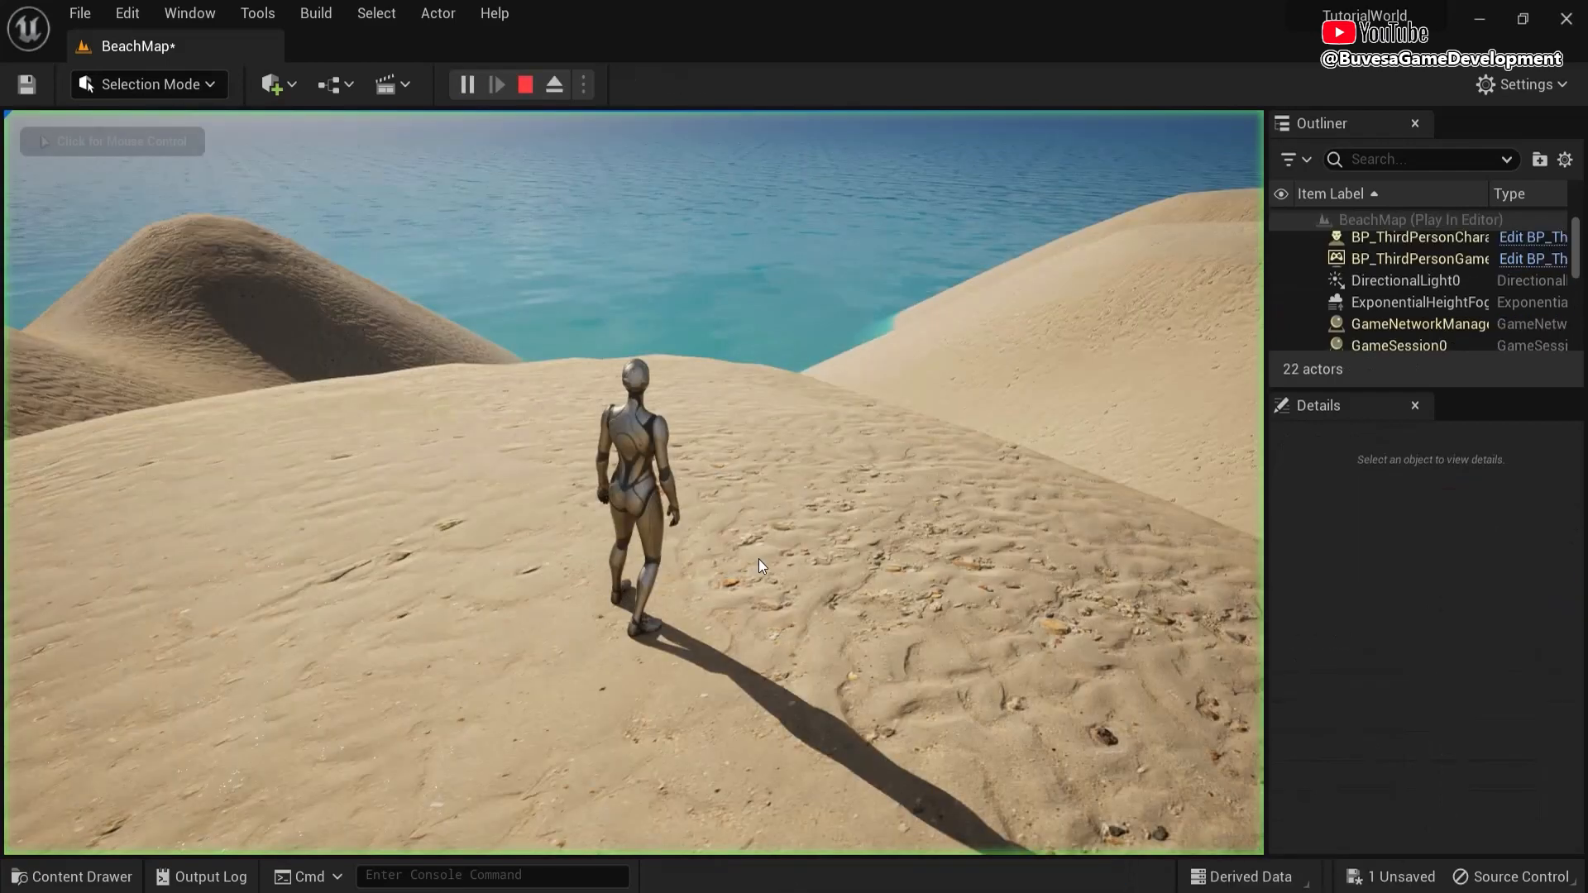
{"action": "key", "text": "w"}
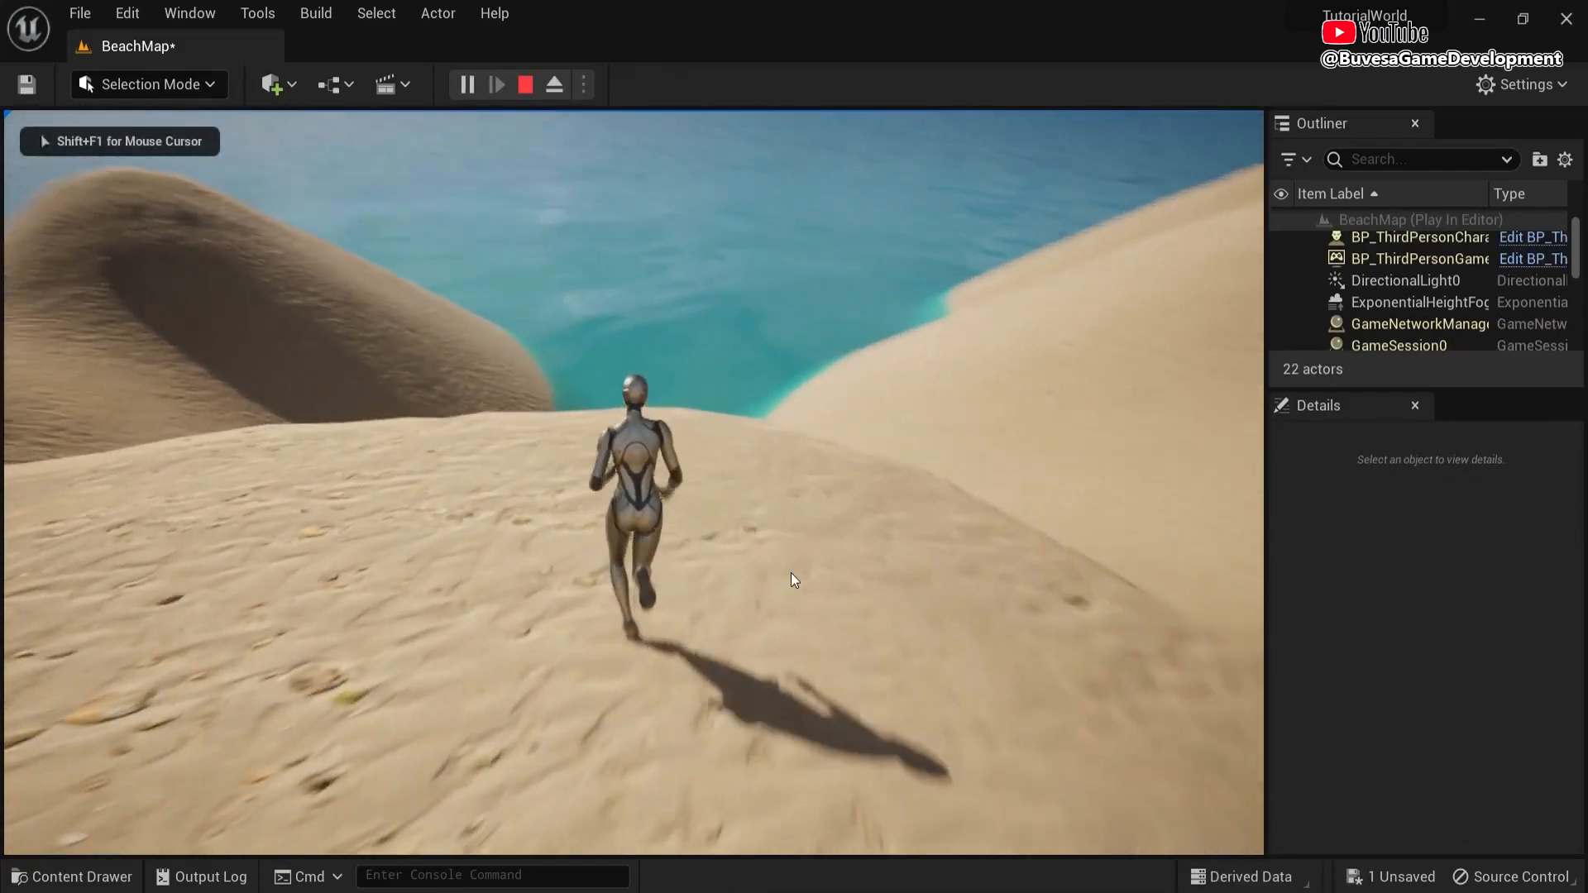
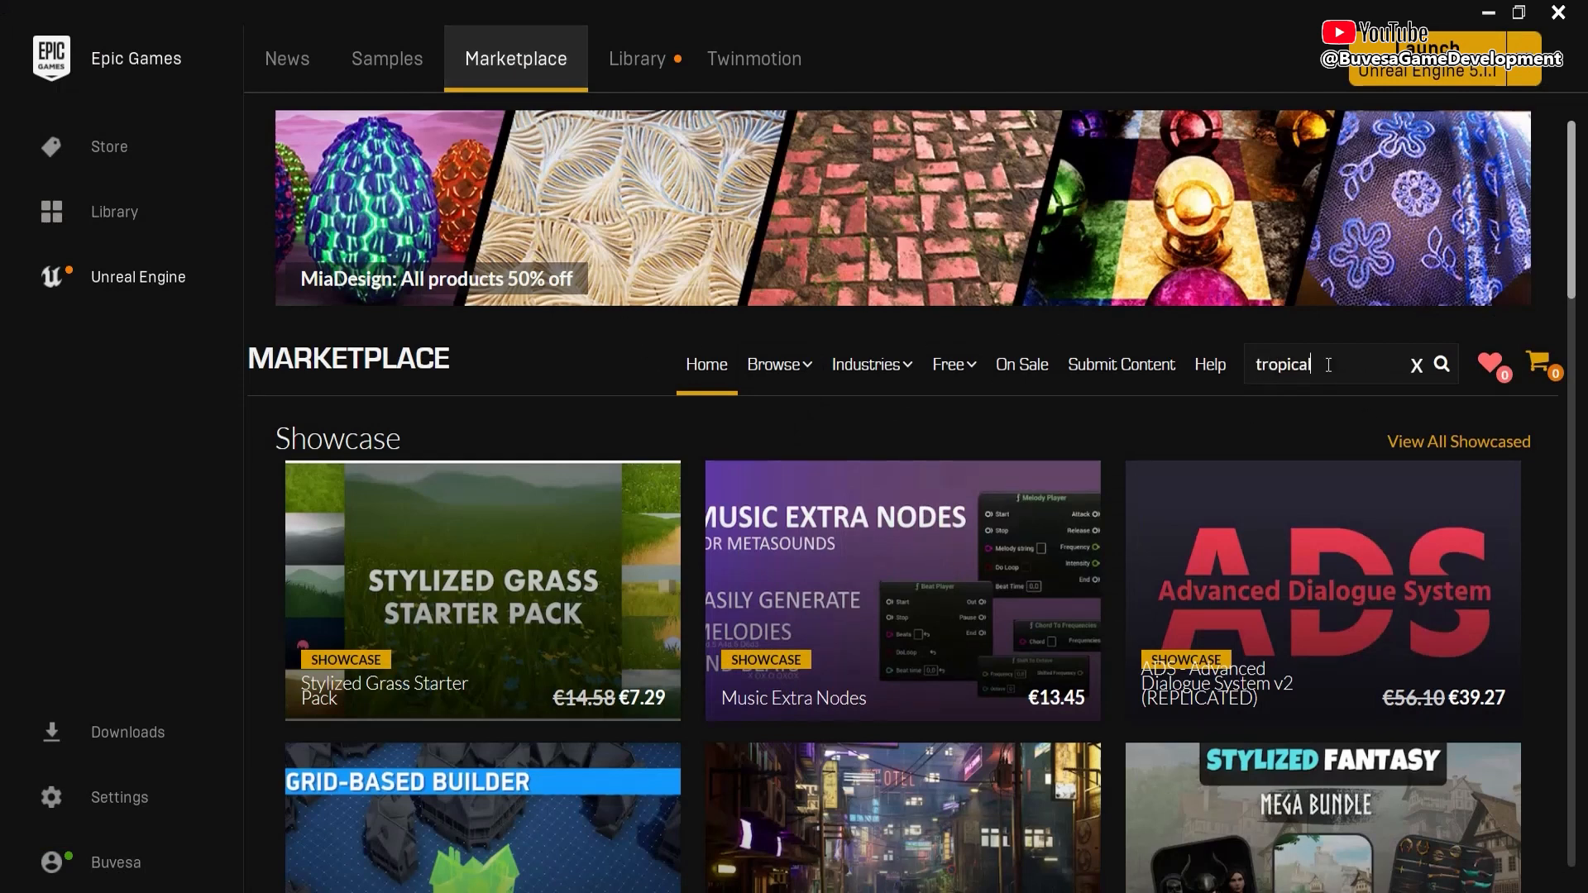
- Search the Epic Games Launcher's Marketplace for "tropical", limit the results to free products and browse them
{"action": "key", "text": "Return"}
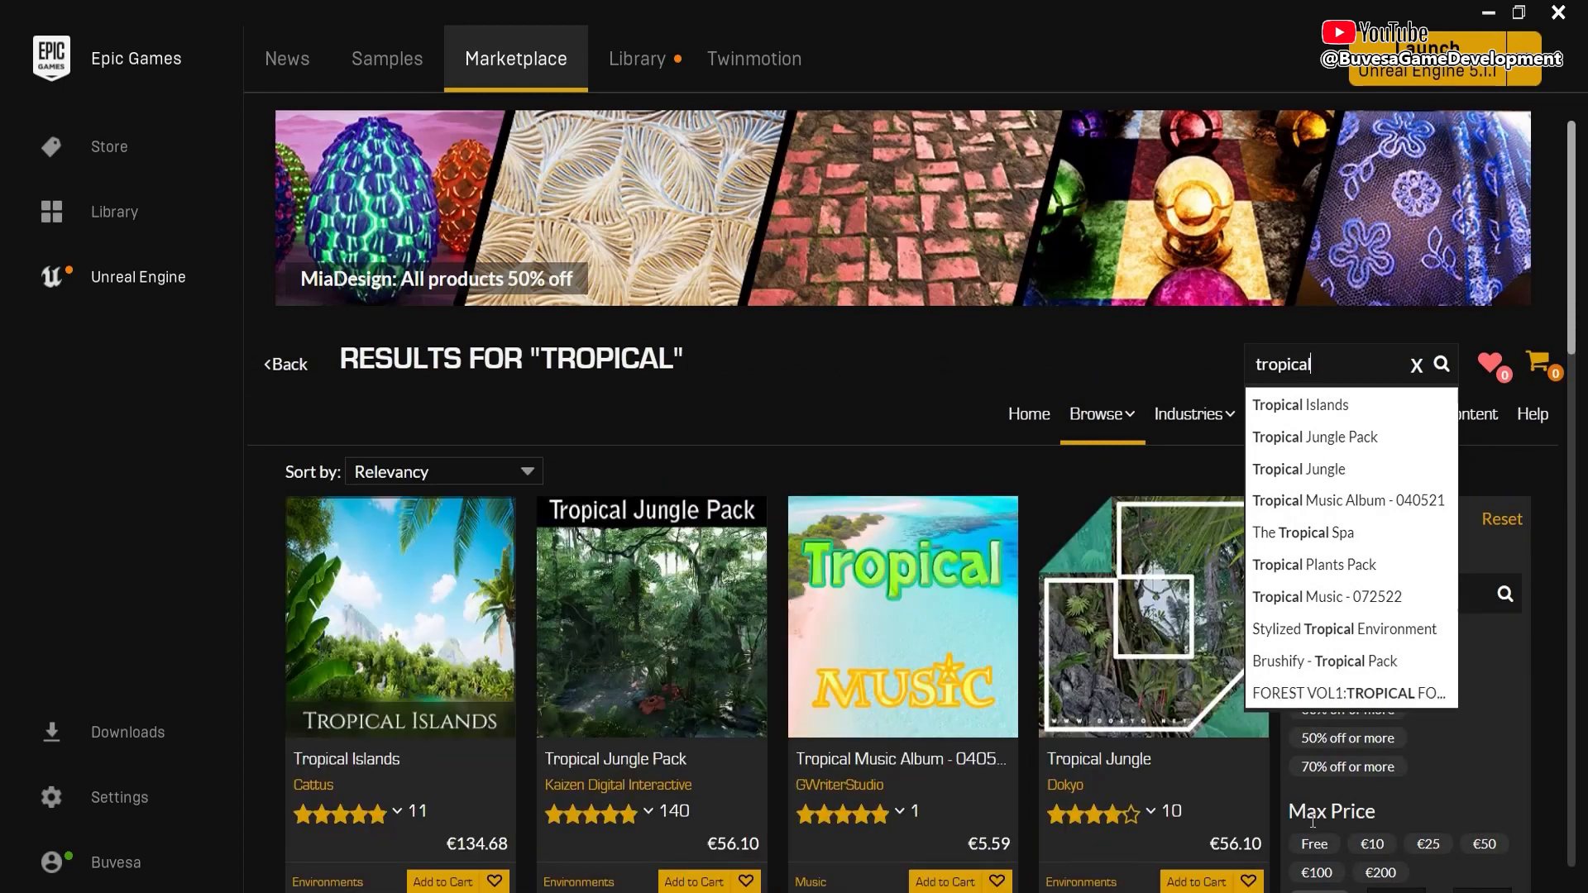
{"action": "left_click", "coordinate": [1315, 843]}
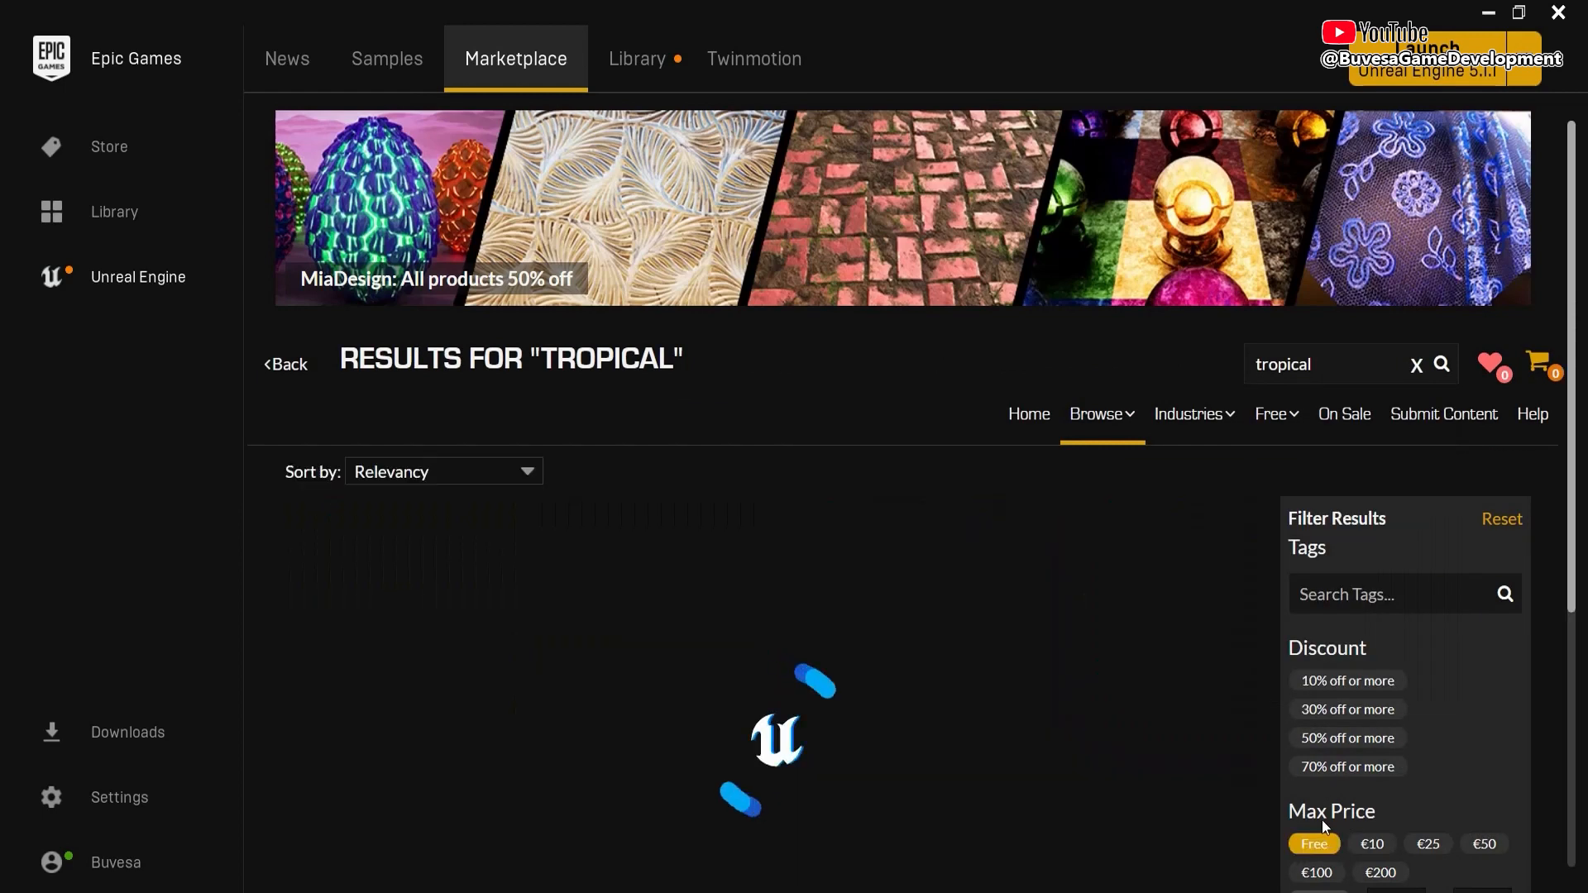
{"action": "scroll", "coordinate": [1315, 711], "scroll_direction": "down", "scroll_amount": 3}
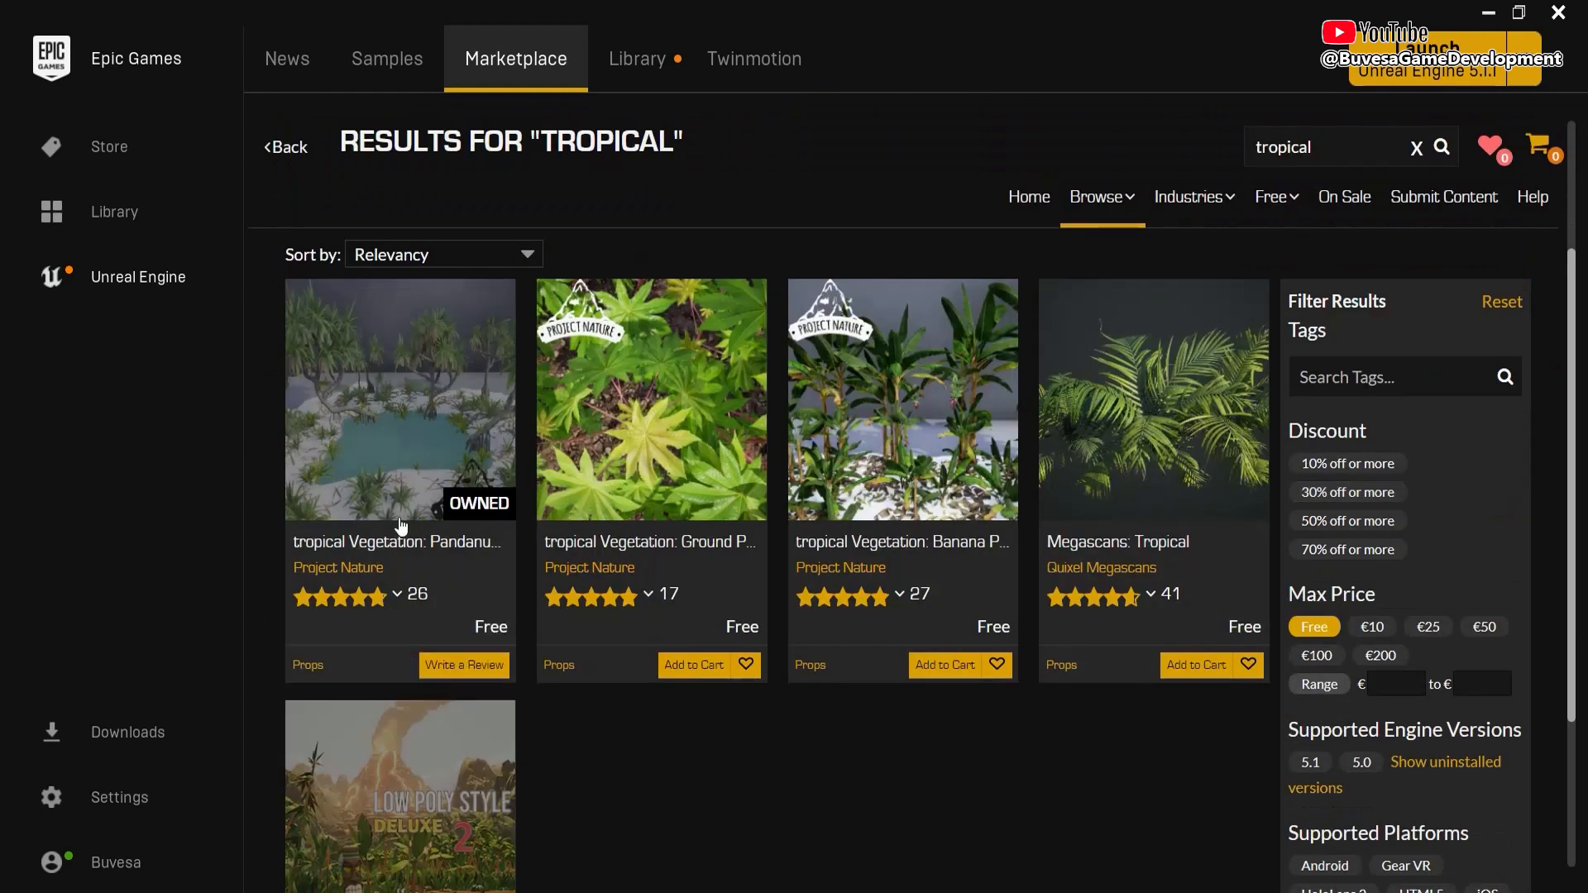
{"action": "scroll", "coordinate": [839, 514], "scroll_direction": "down", "scroll_amount": 2}
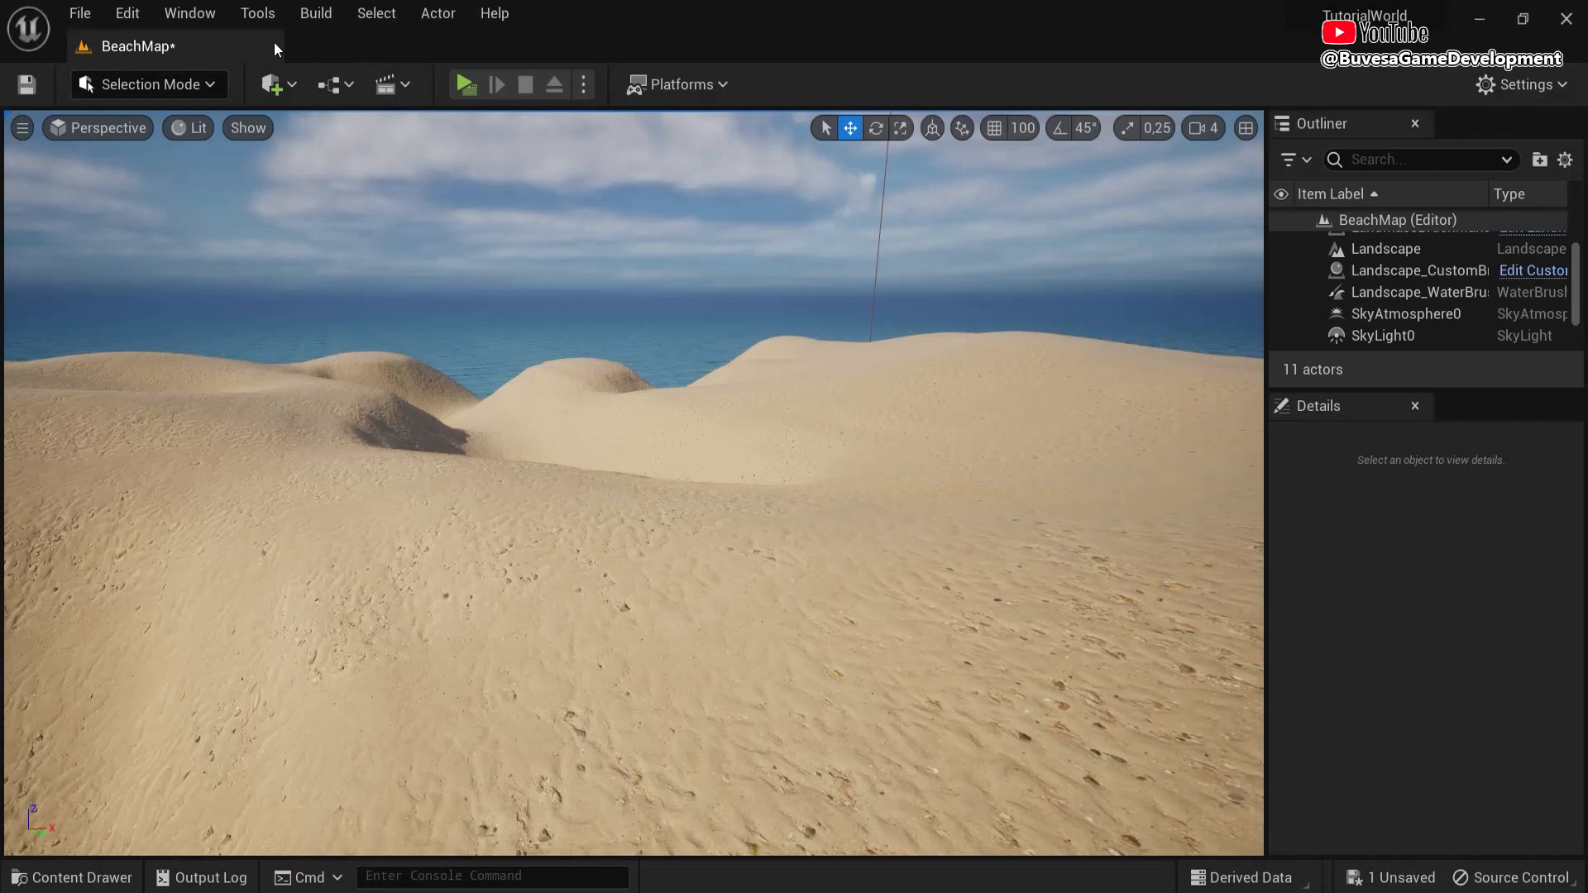
{"action": "left_click", "coordinate": [278, 84]}
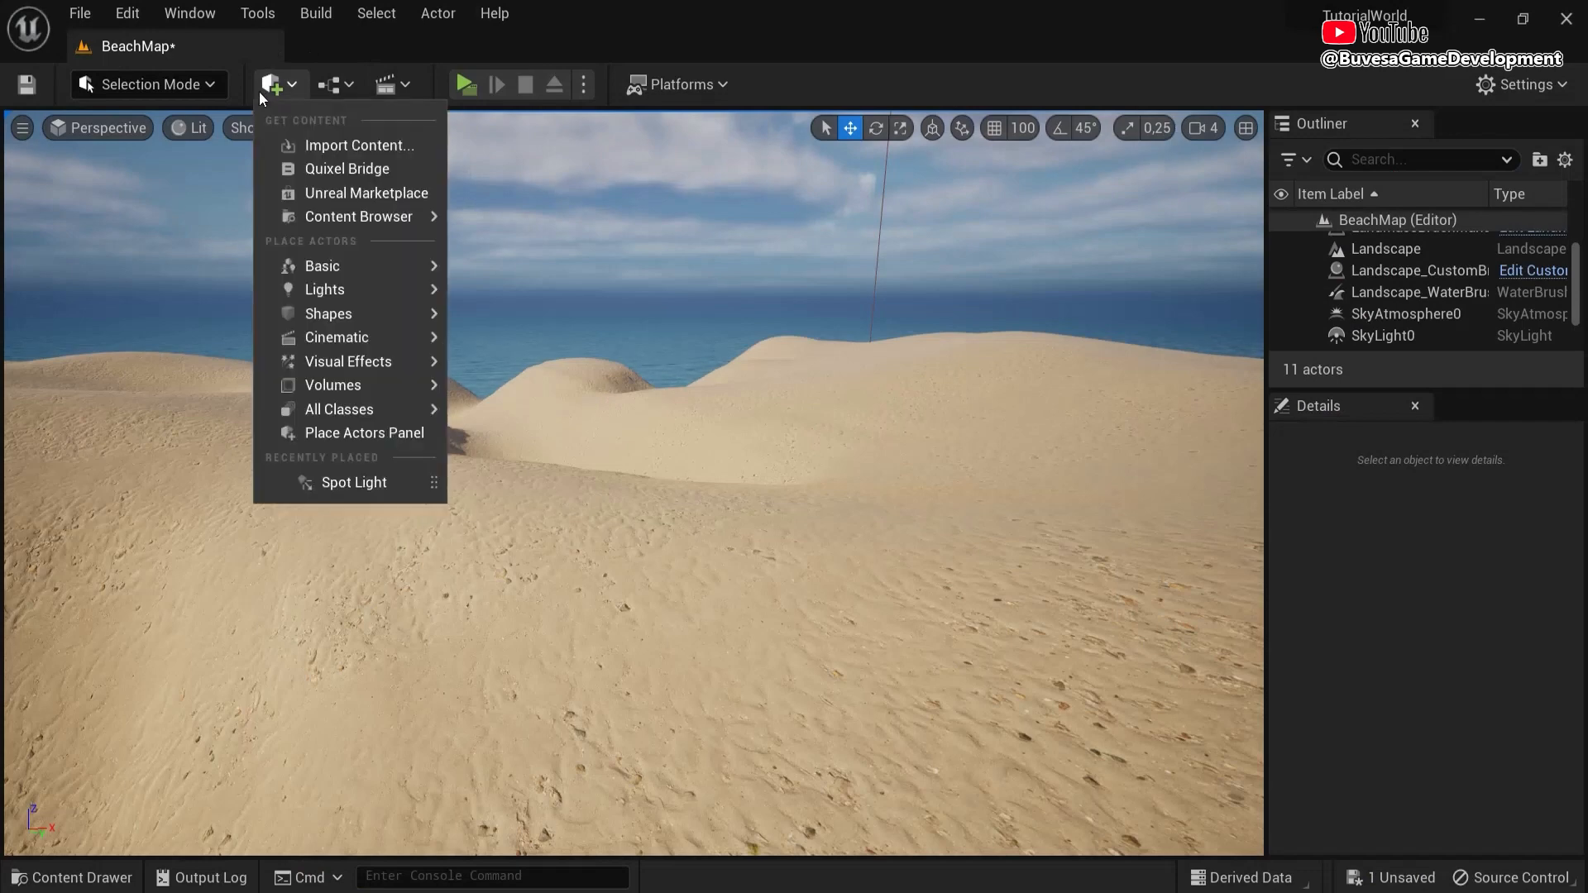
{"action": "left_click", "coordinate": [846, 261]}
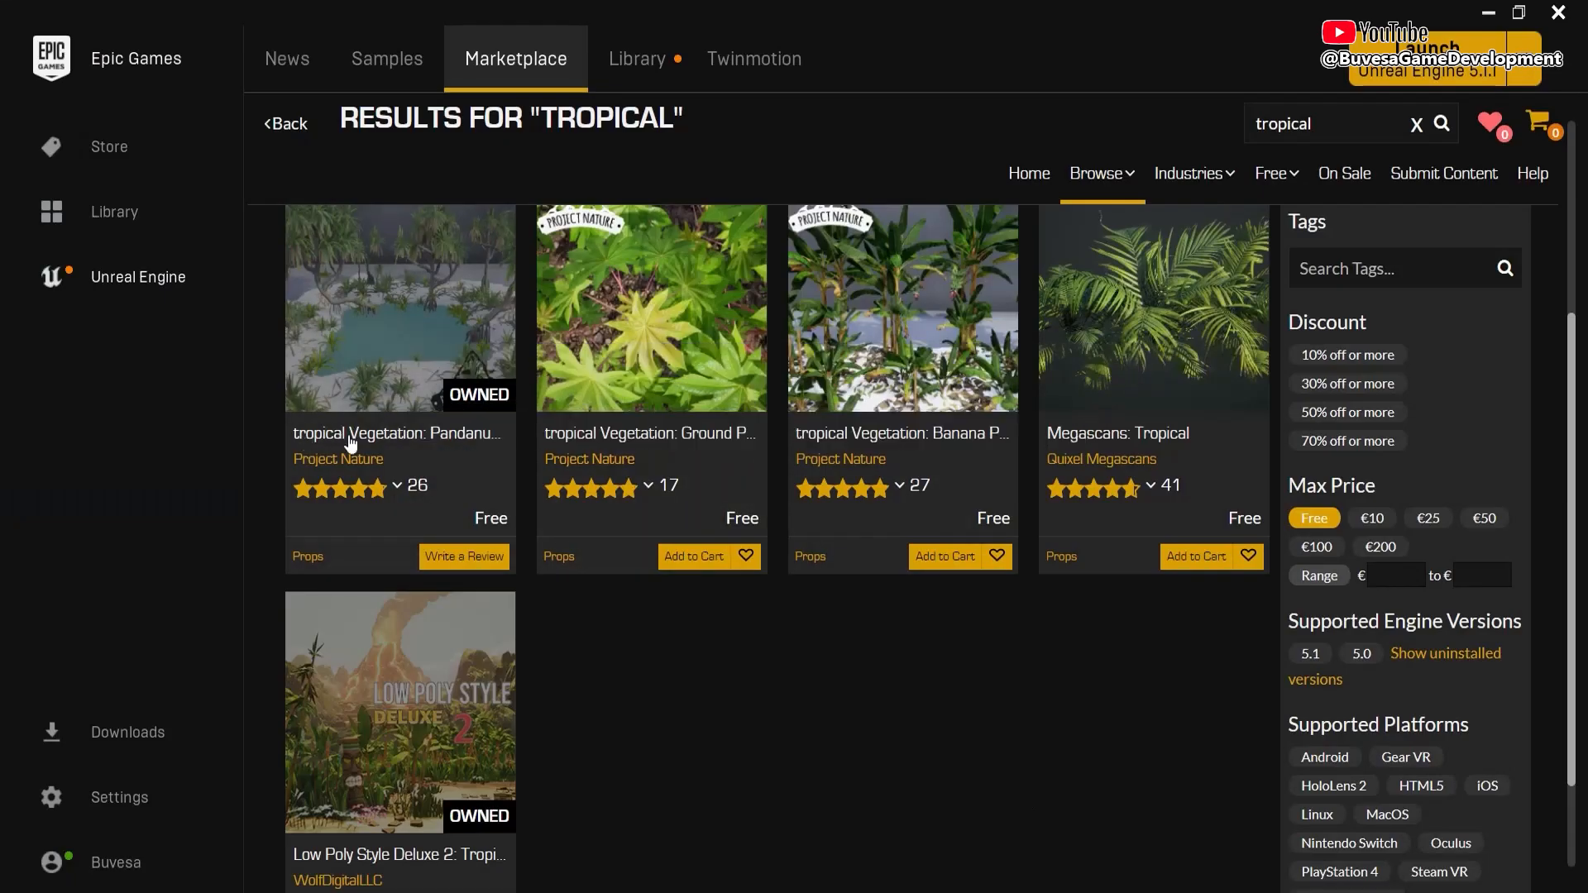
- Open the product page of tropical Vegetation: Pandanus Plants from the marketplace search results
{"action": "left_click", "coordinate": [410, 355]}
{"action": "scroll", "coordinate": [1178, 691], "scroll_direction": "up", "scroll_amount": 2}
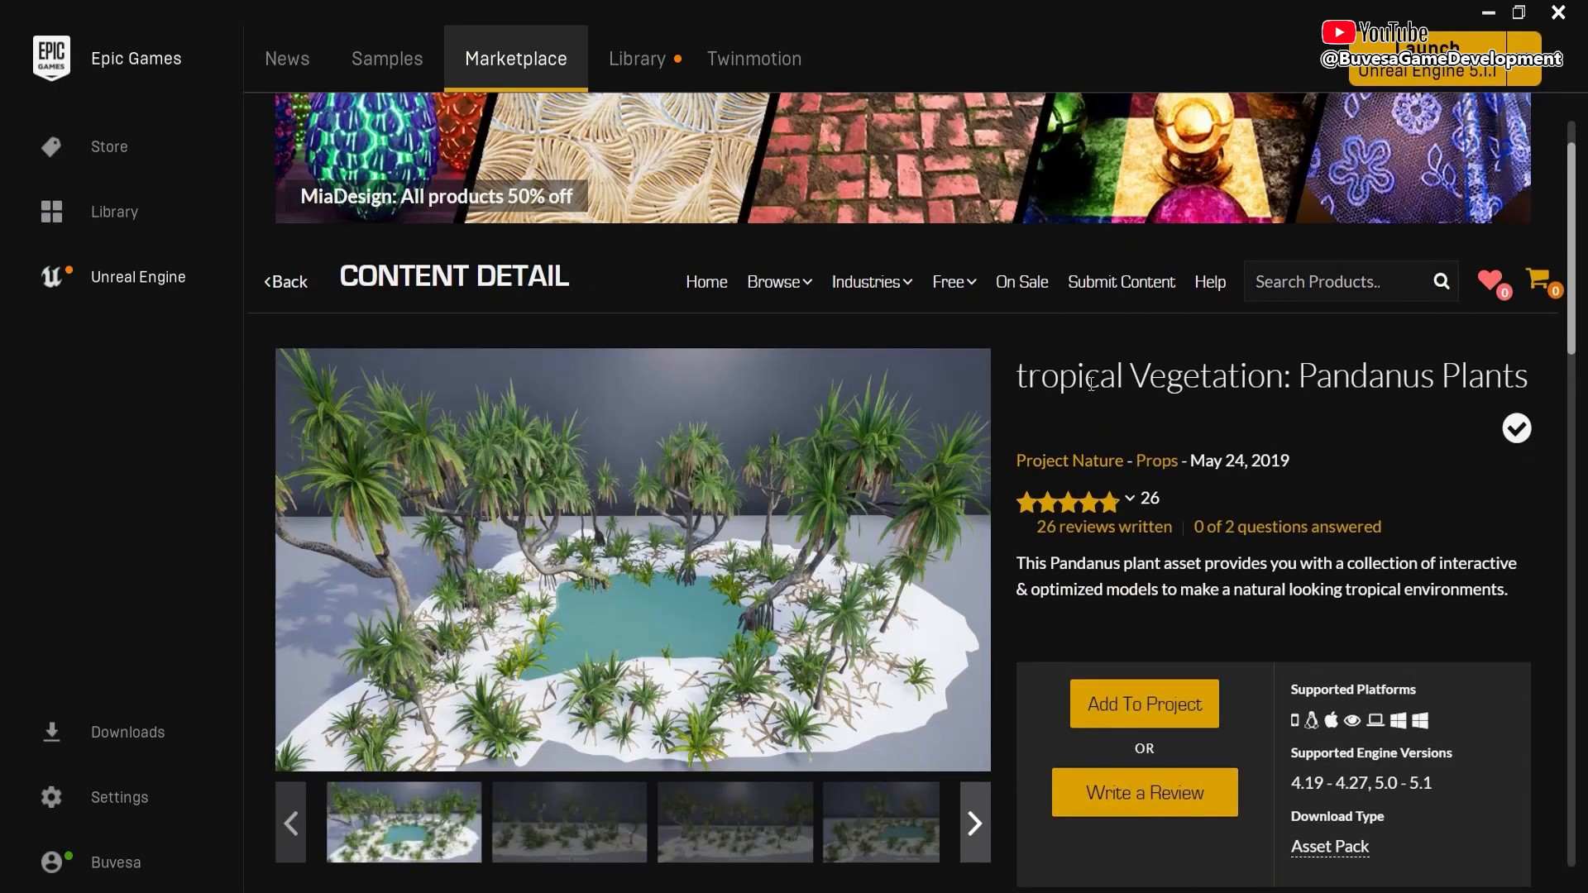
{"action": "double_click", "coordinate": [1409, 379]}
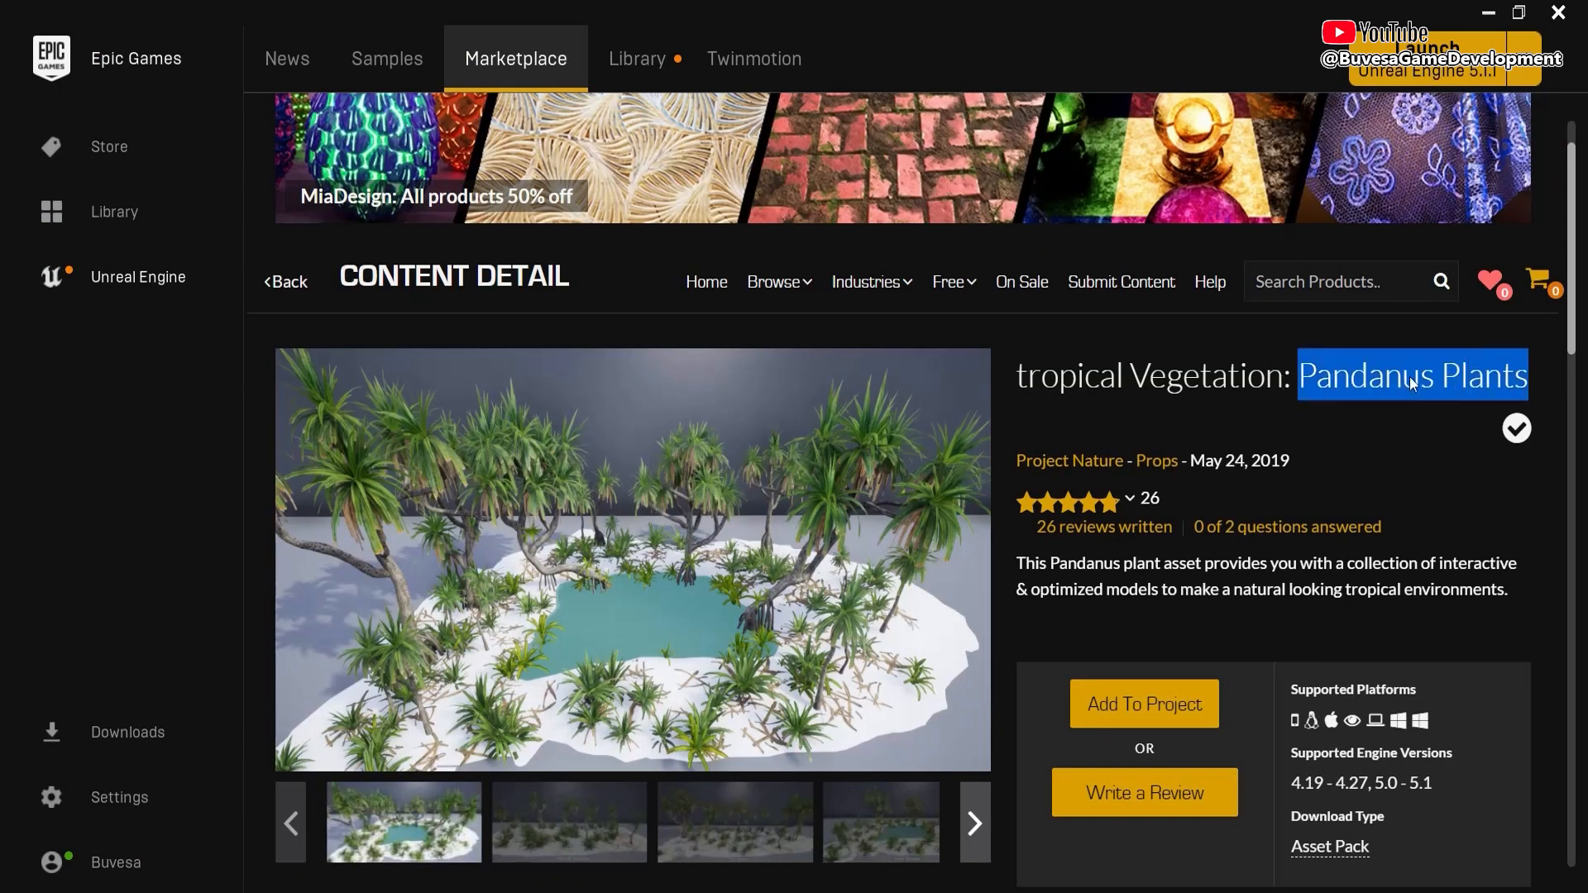
{"action": "left_click", "coordinate": [1067, 449]}
{"action": "scroll", "coordinate": [1113, 405], "scroll_direction": "down", "scroll_amount": 1}
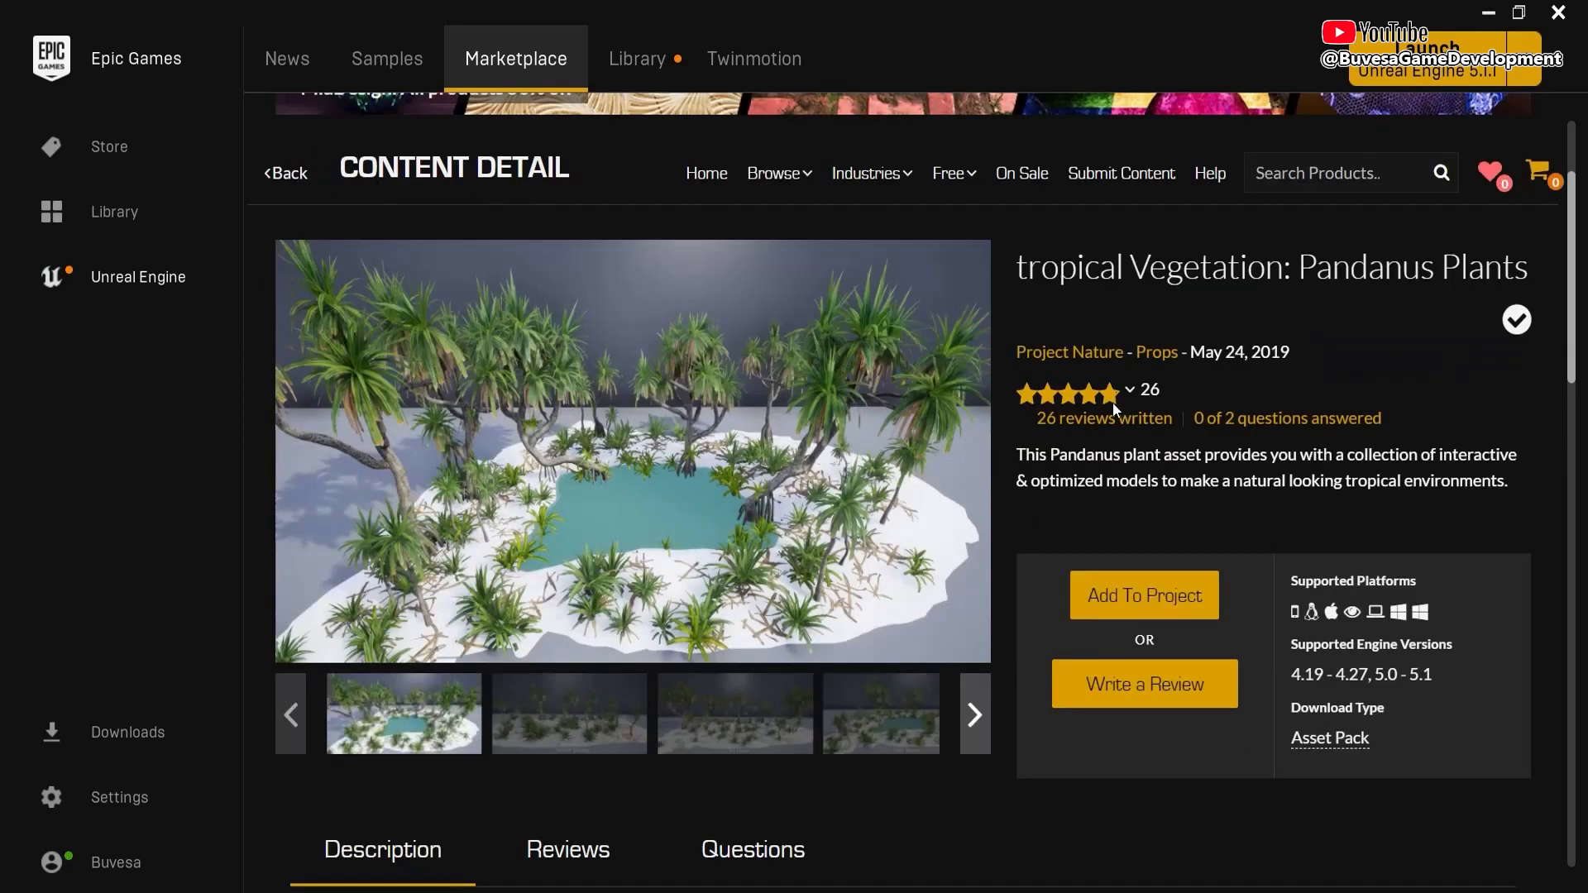
- Add the Pandanus Plants asset pack to the TutorialWorld project
{"action": "left_click", "coordinate": [1113, 606]}
{"action": "scroll", "coordinate": [1019, 524], "scroll_direction": "down", "scroll_amount": 6}
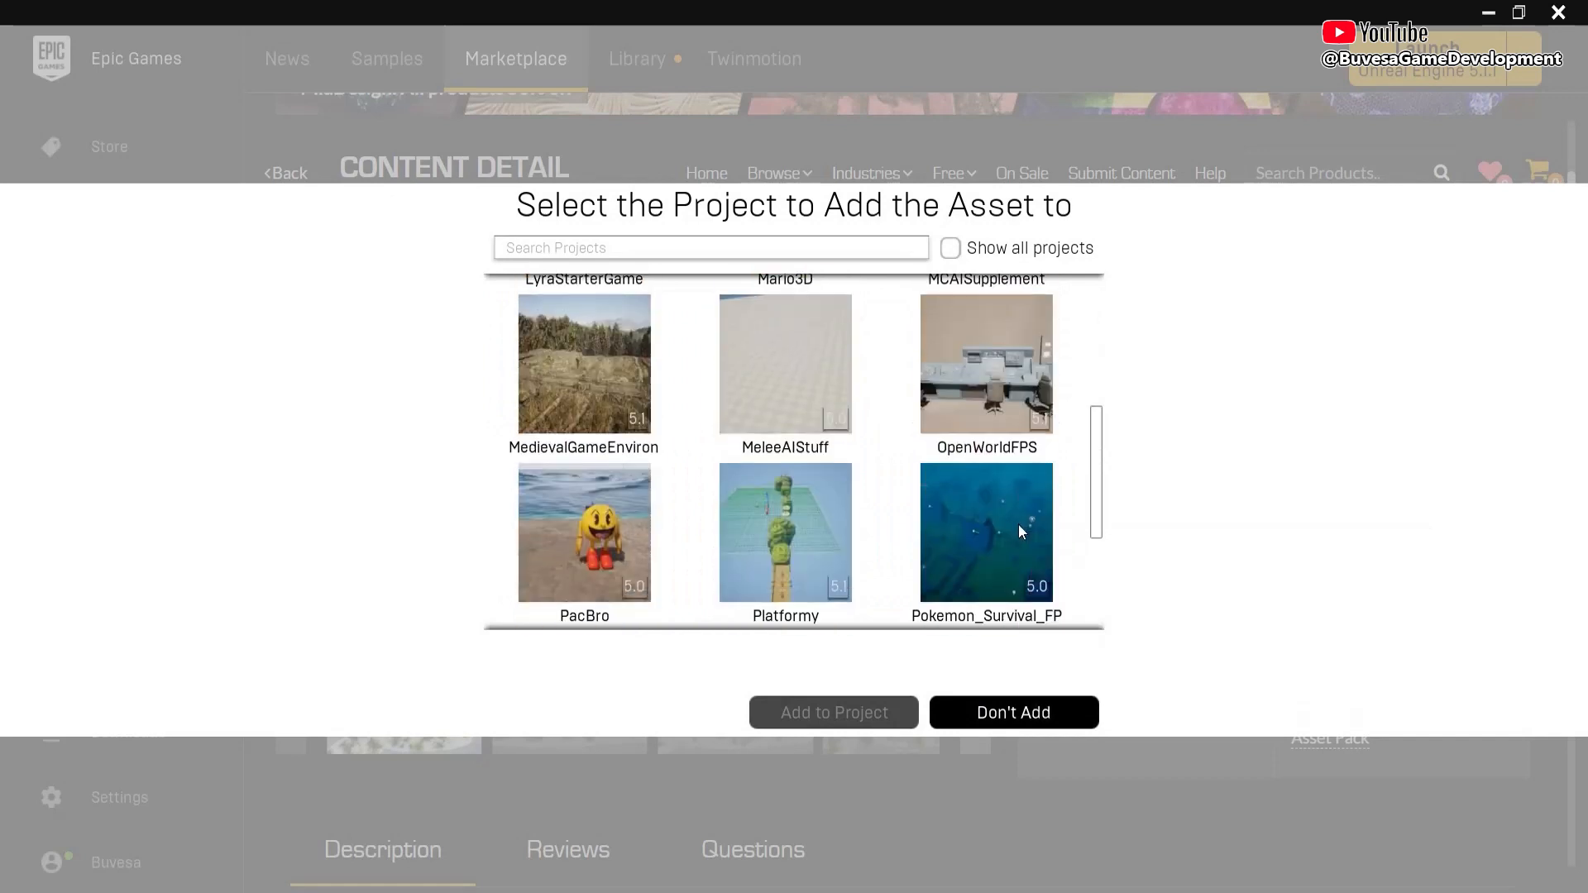
{"action": "left_click", "coordinate": [765, 626]}
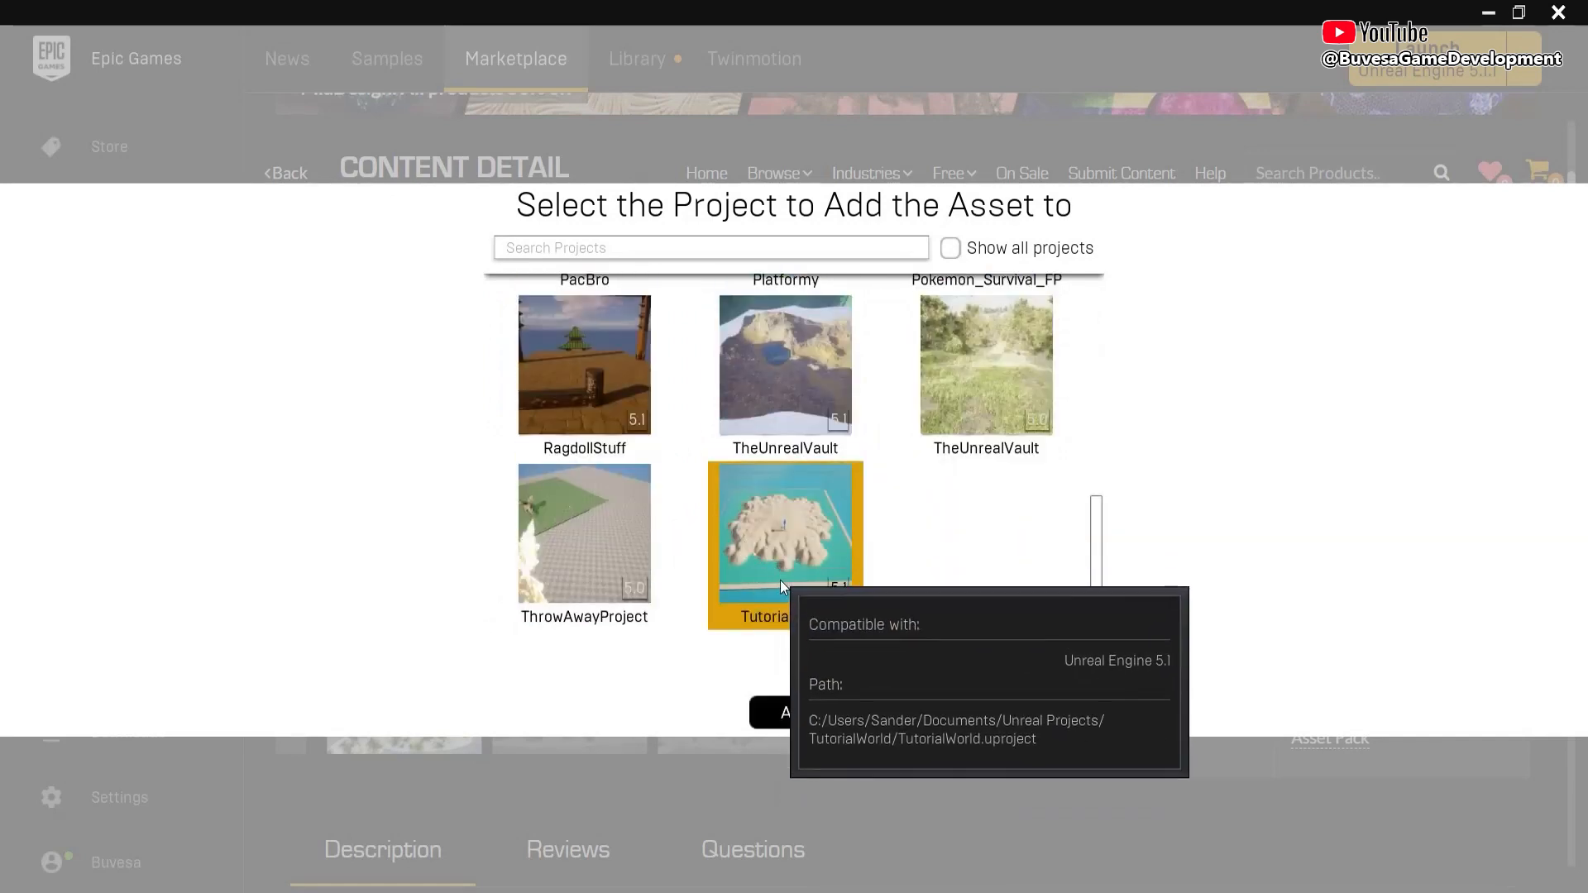
{"action": "left_click", "coordinate": [845, 715]}
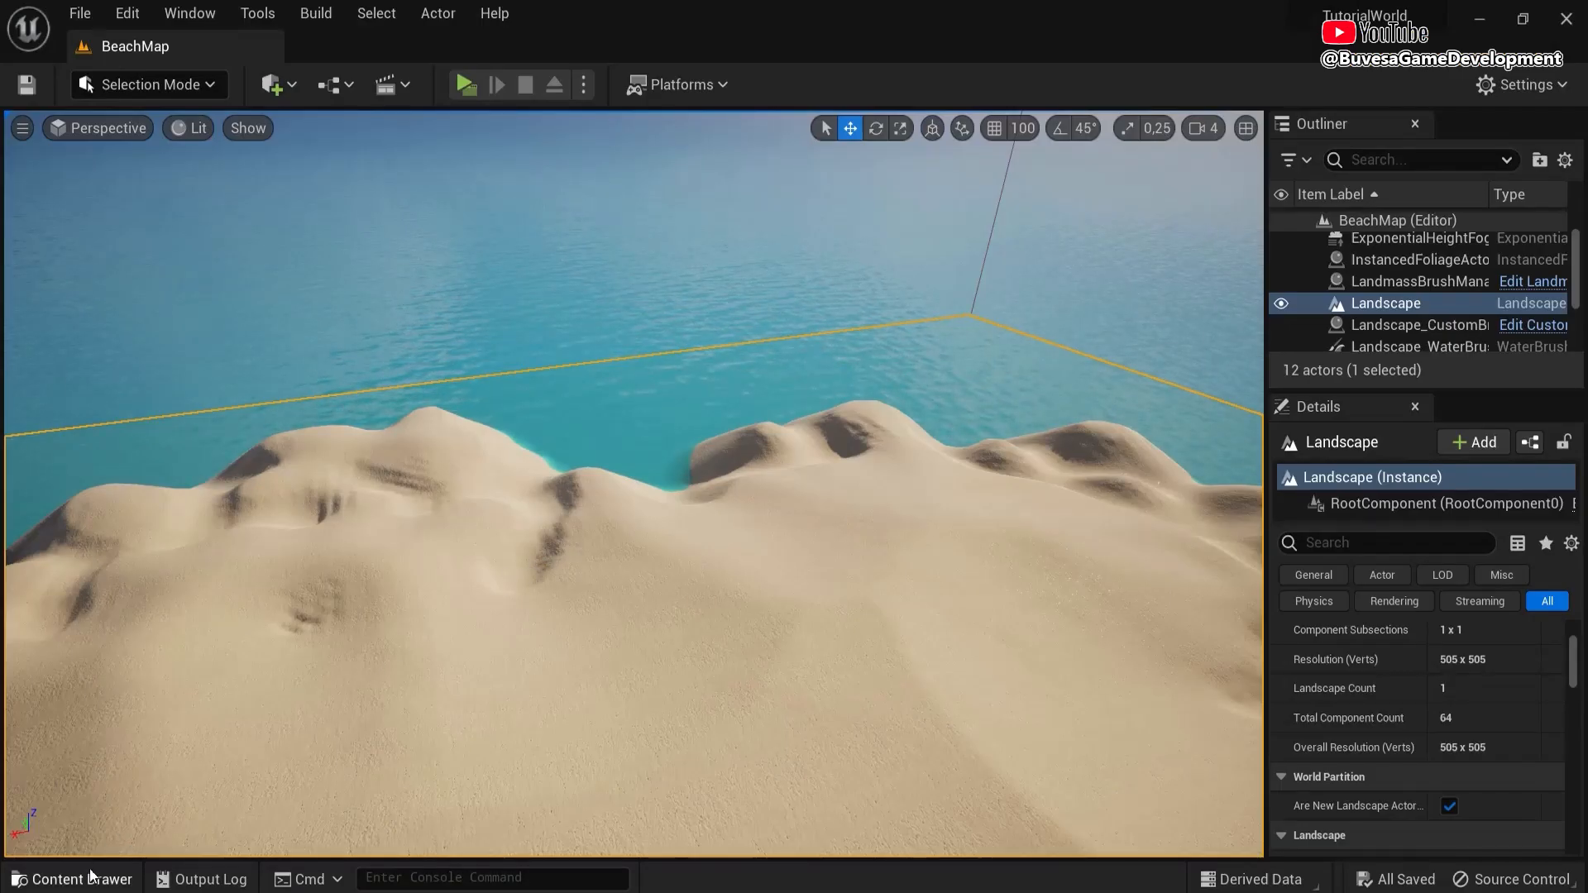
- In the Unreal Editor, browse the project content to the folder PN_Pandanus/Meshes/pandanus/big
{"action": "left_click", "coordinate": [82, 879]}
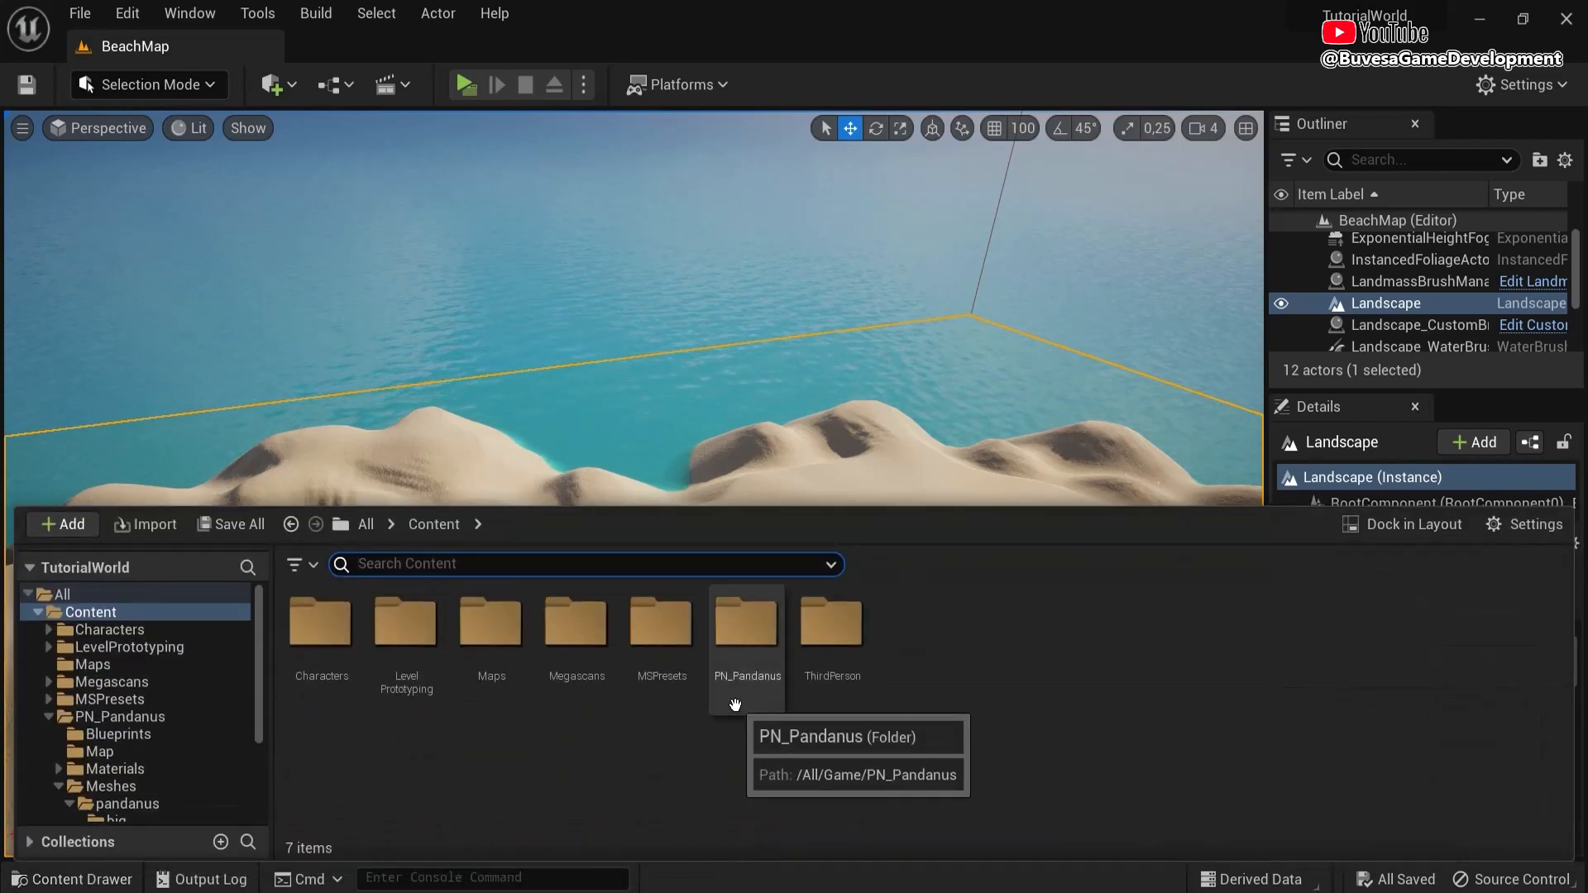
{"action": "double_click", "coordinate": [735, 705]}
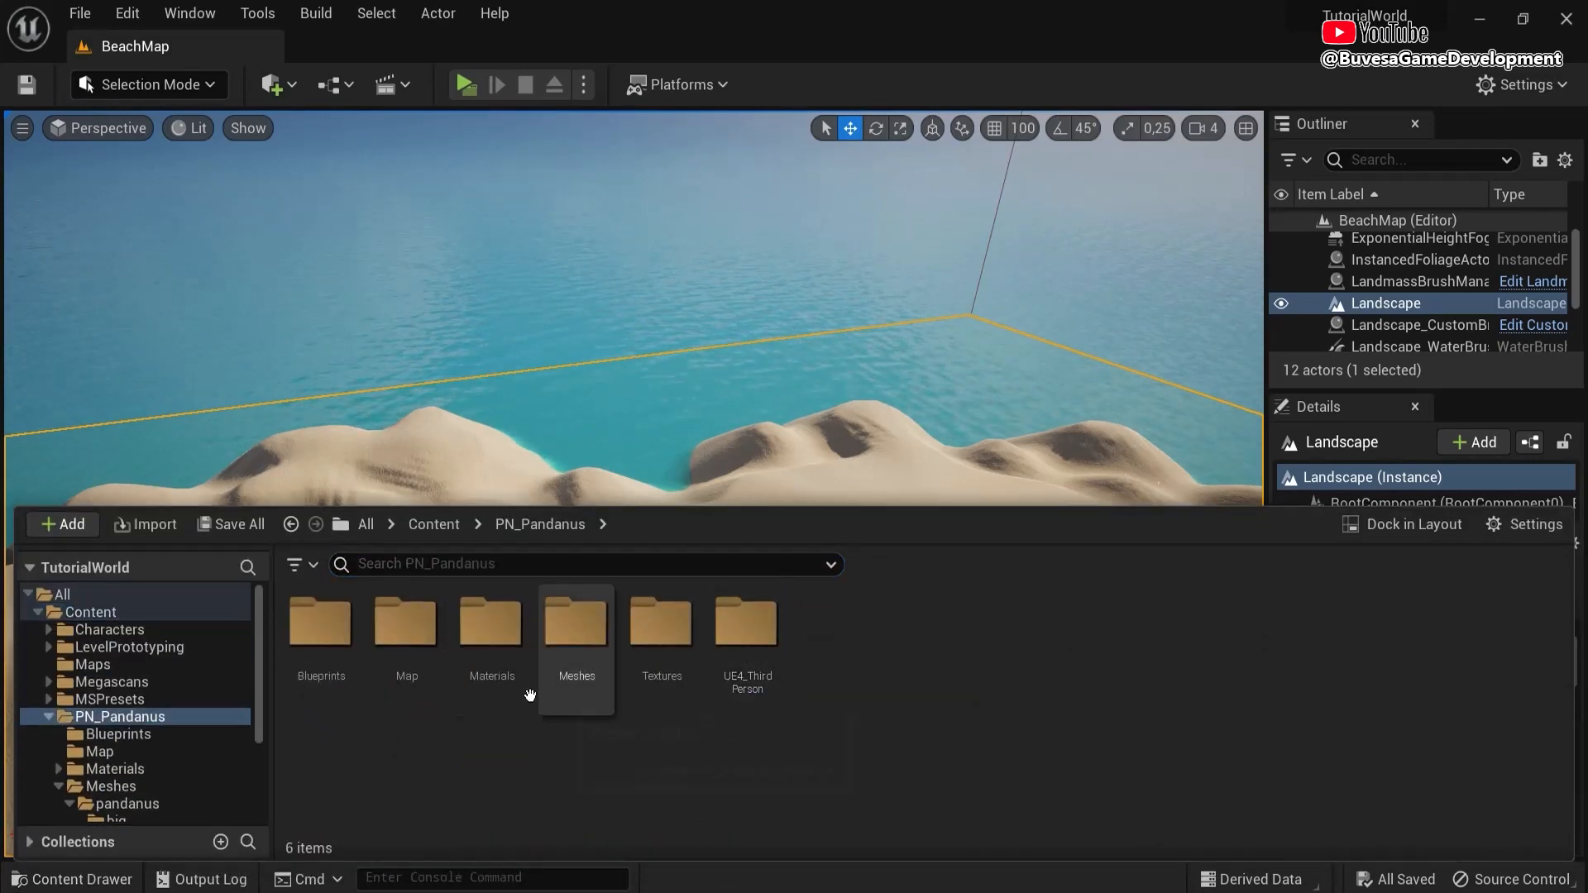
{"action": "double_click", "coordinate": [599, 655]}
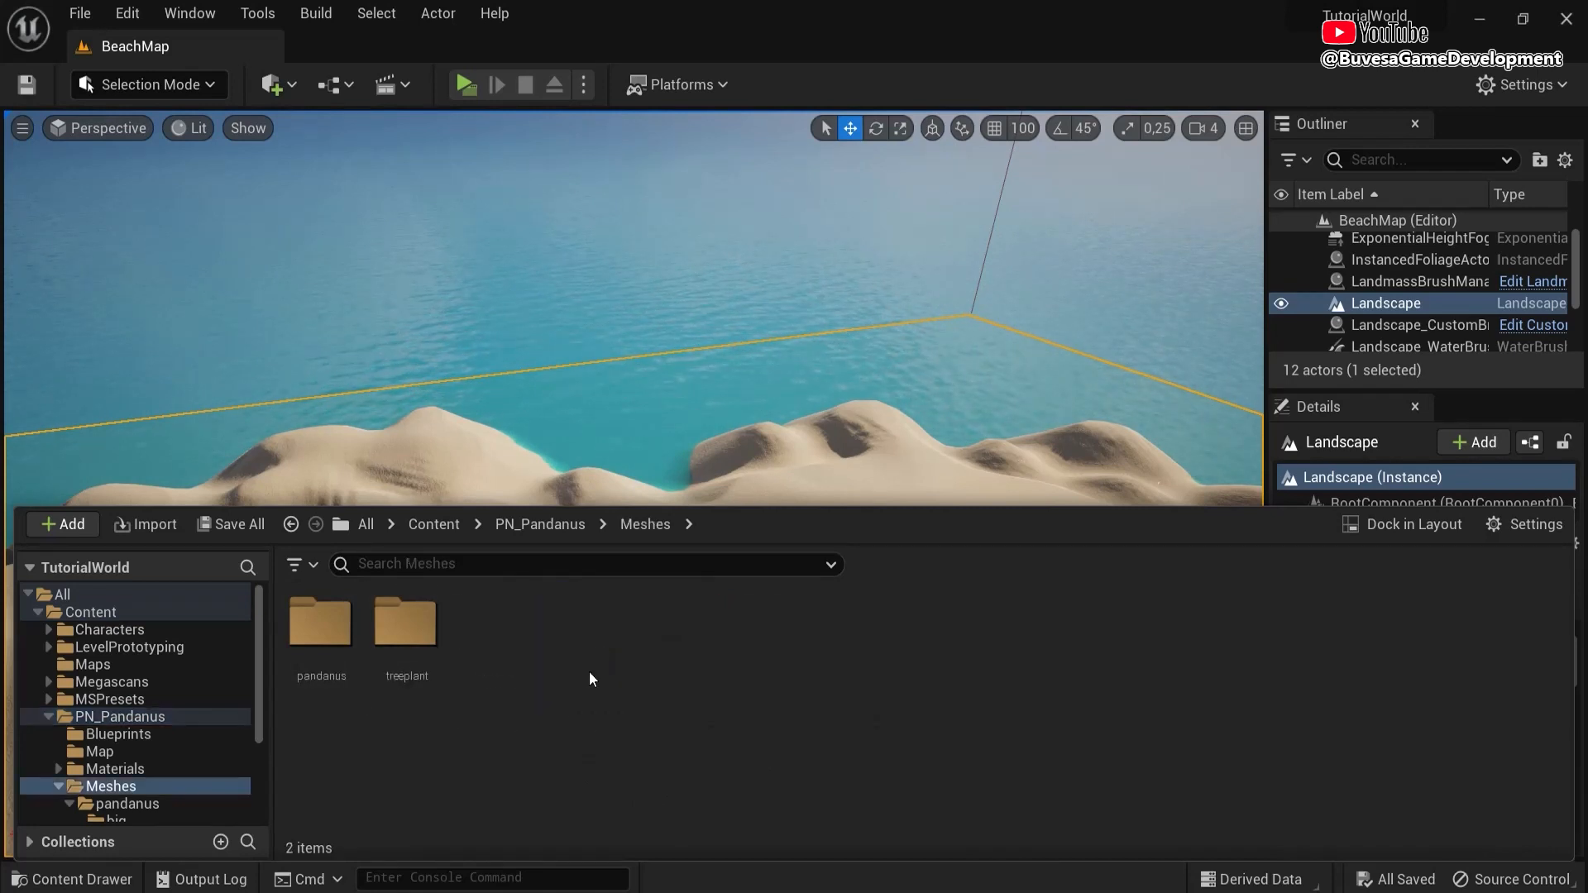
{"action": "double_click", "coordinate": [322, 662]}
{"action": "double_click", "coordinate": [324, 699]}
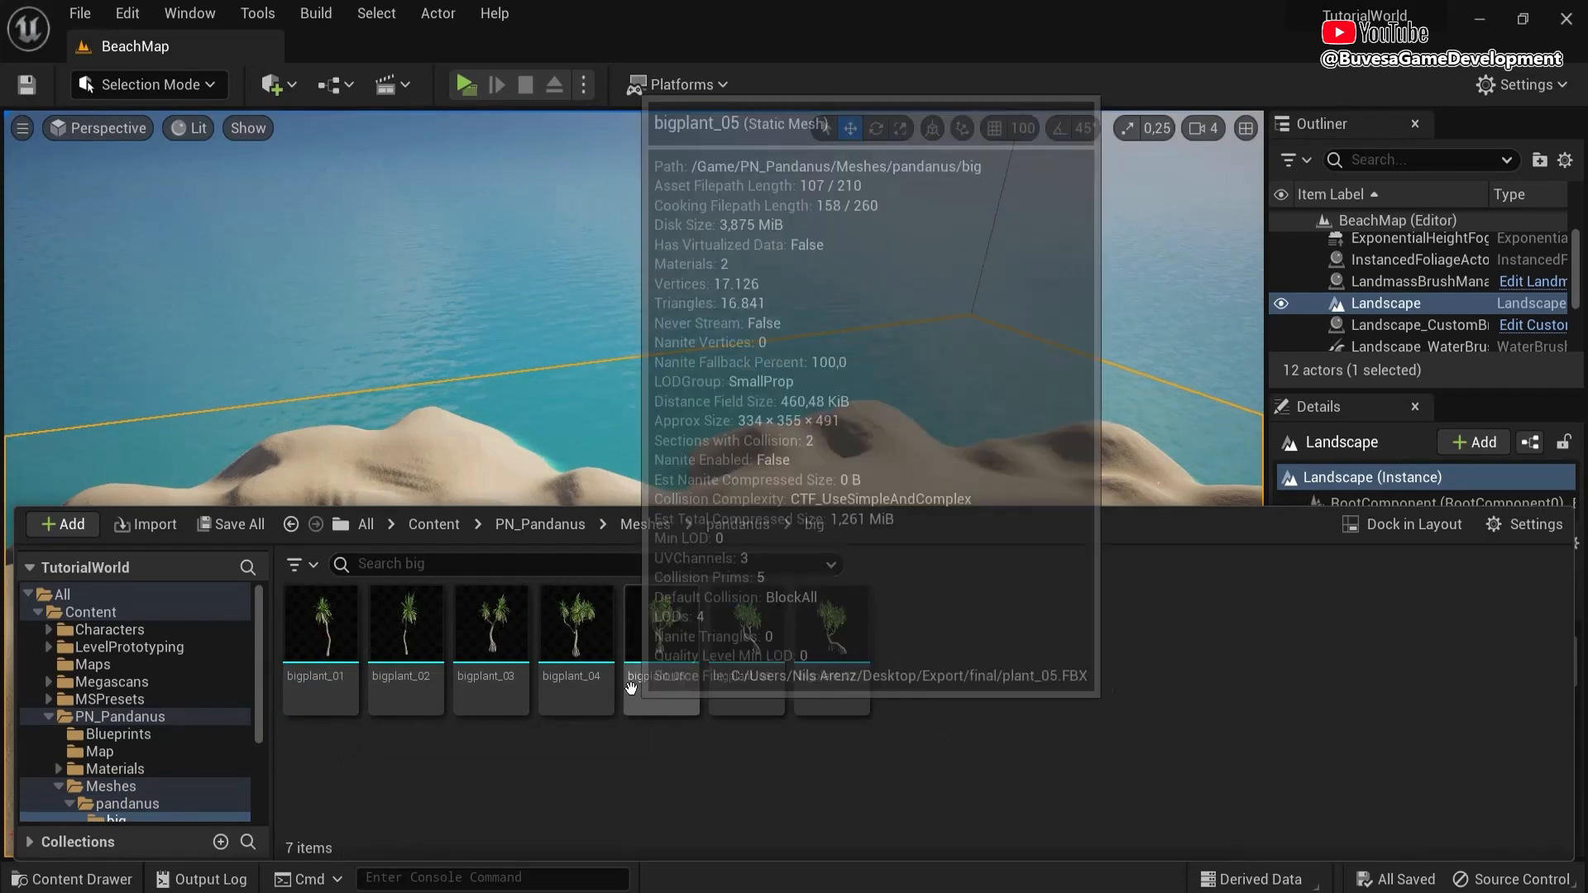
- Select the meshes bigplant_05, bigplant_06 and bigplant_07 and place them together on the sand of the beach landscape
{"action": "left_click", "coordinate": [492, 628]}
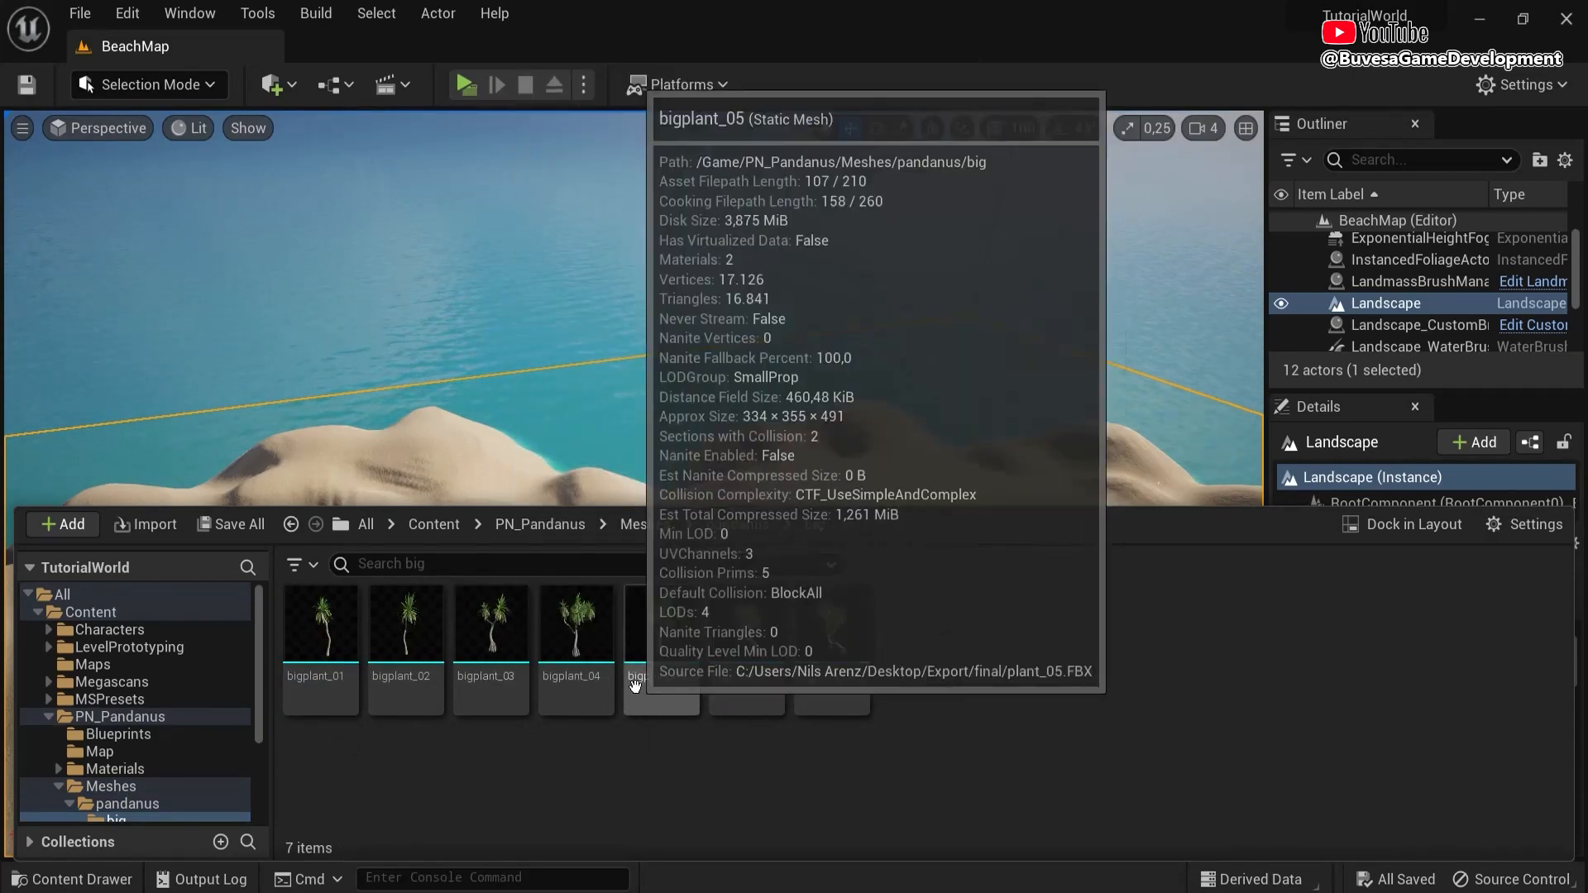
{"action": "key", "text": "ctrl+a"}
{"action": "left_click", "coordinate": [838, 676]}
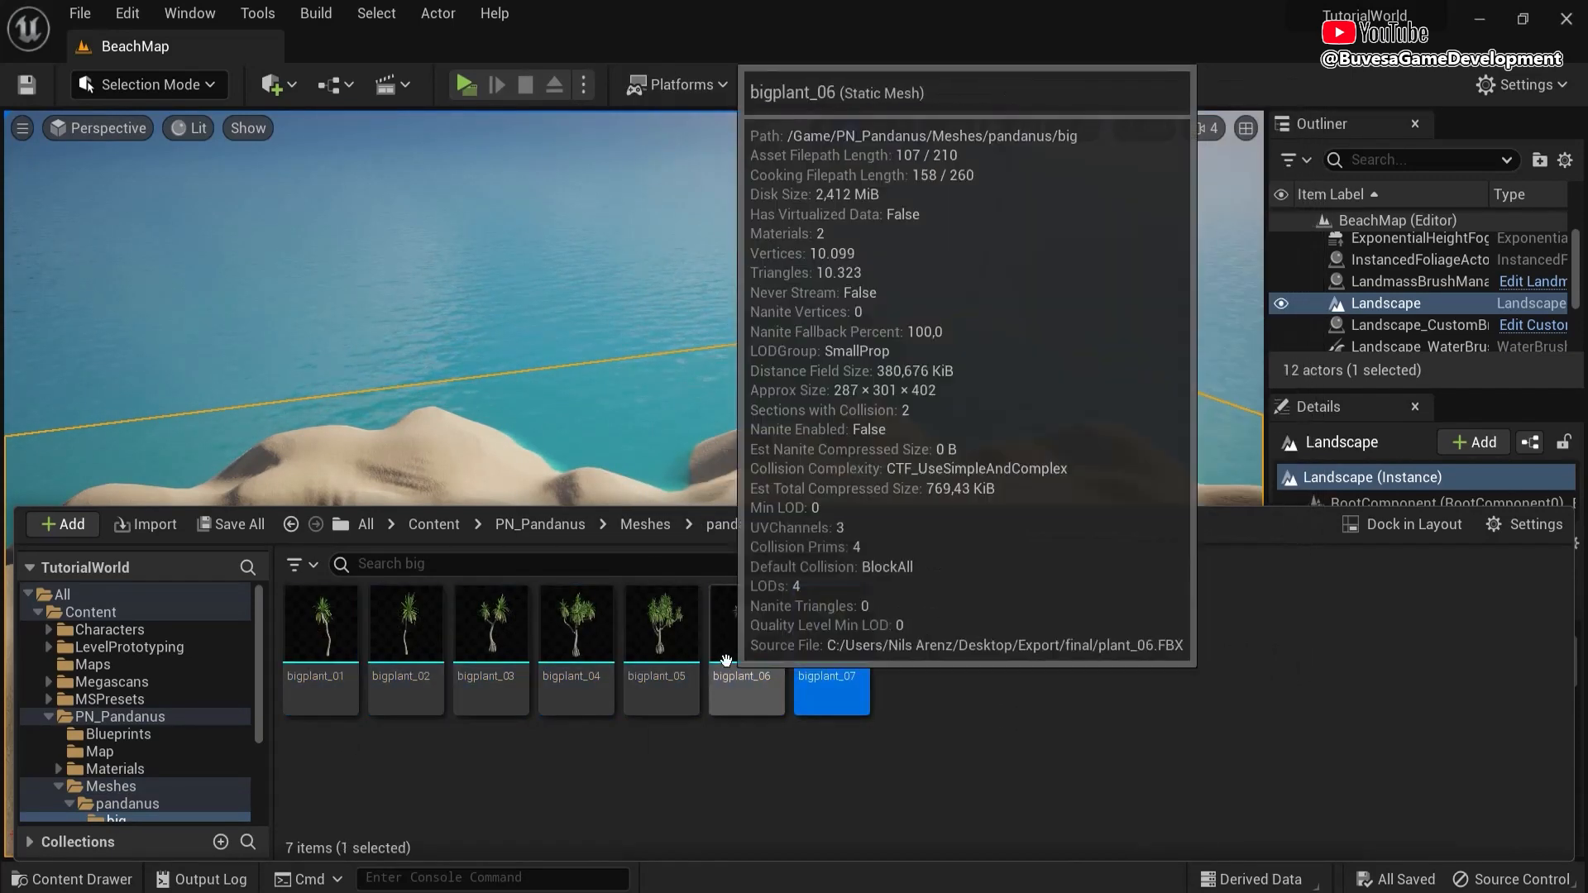
{"action": "left_click", "coordinate": [728, 662], "text": "ctrl"}
{"action": "left_click", "coordinate": [674, 657], "text": "ctrl"}
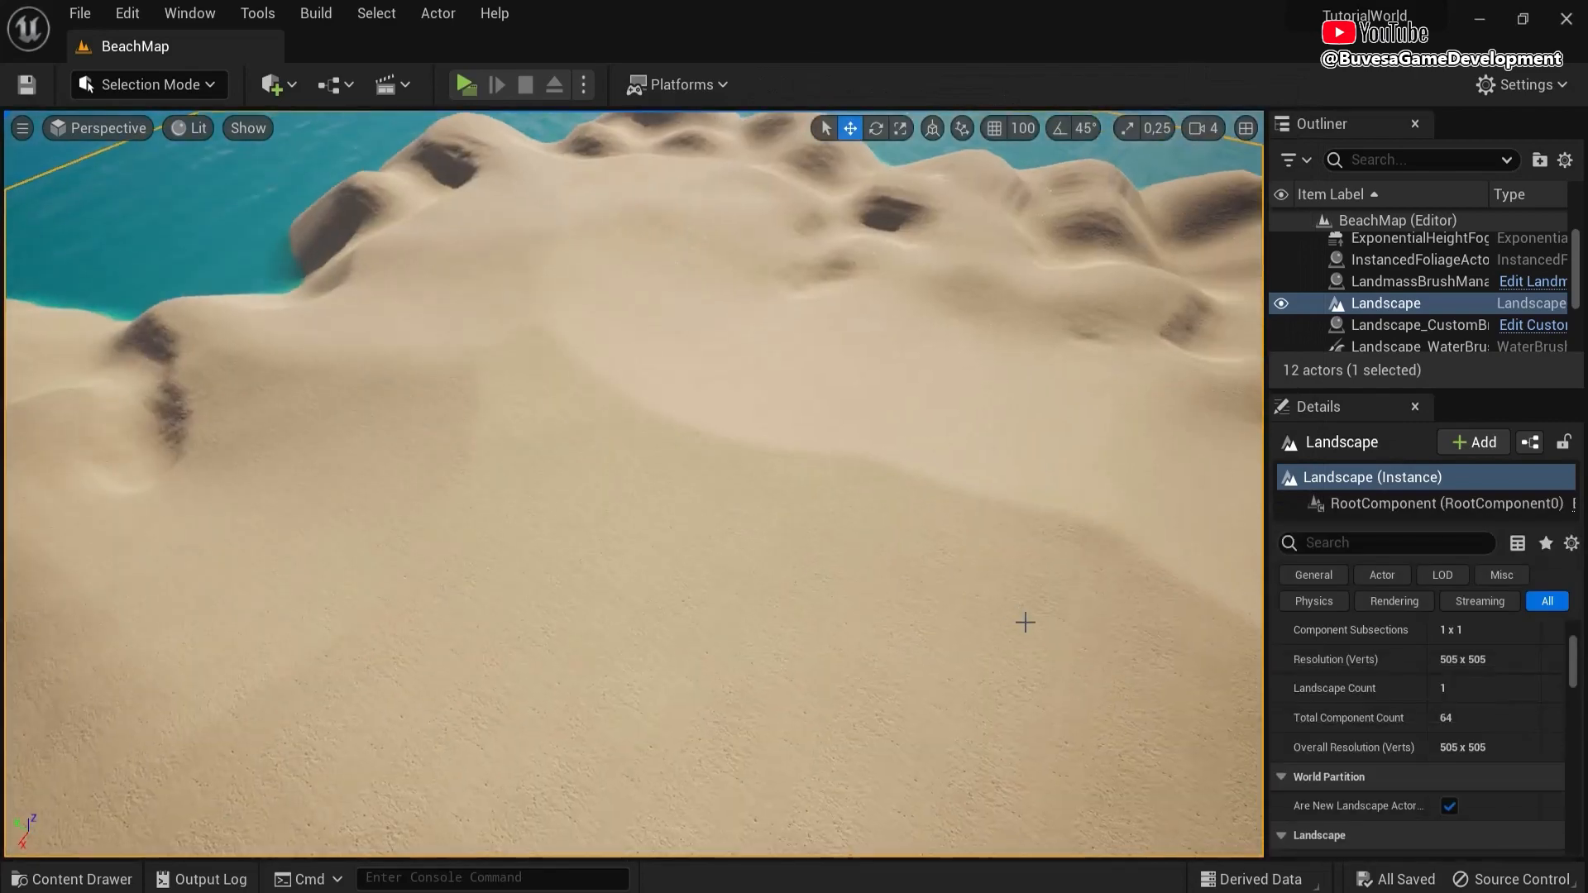
{"action": "scroll", "coordinate": [1034, 613], "scroll_direction": "down", "scroll_amount": 3}
{"action": "scroll", "coordinate": [1035, 612], "scroll_direction": "up", "scroll_amount": 8}
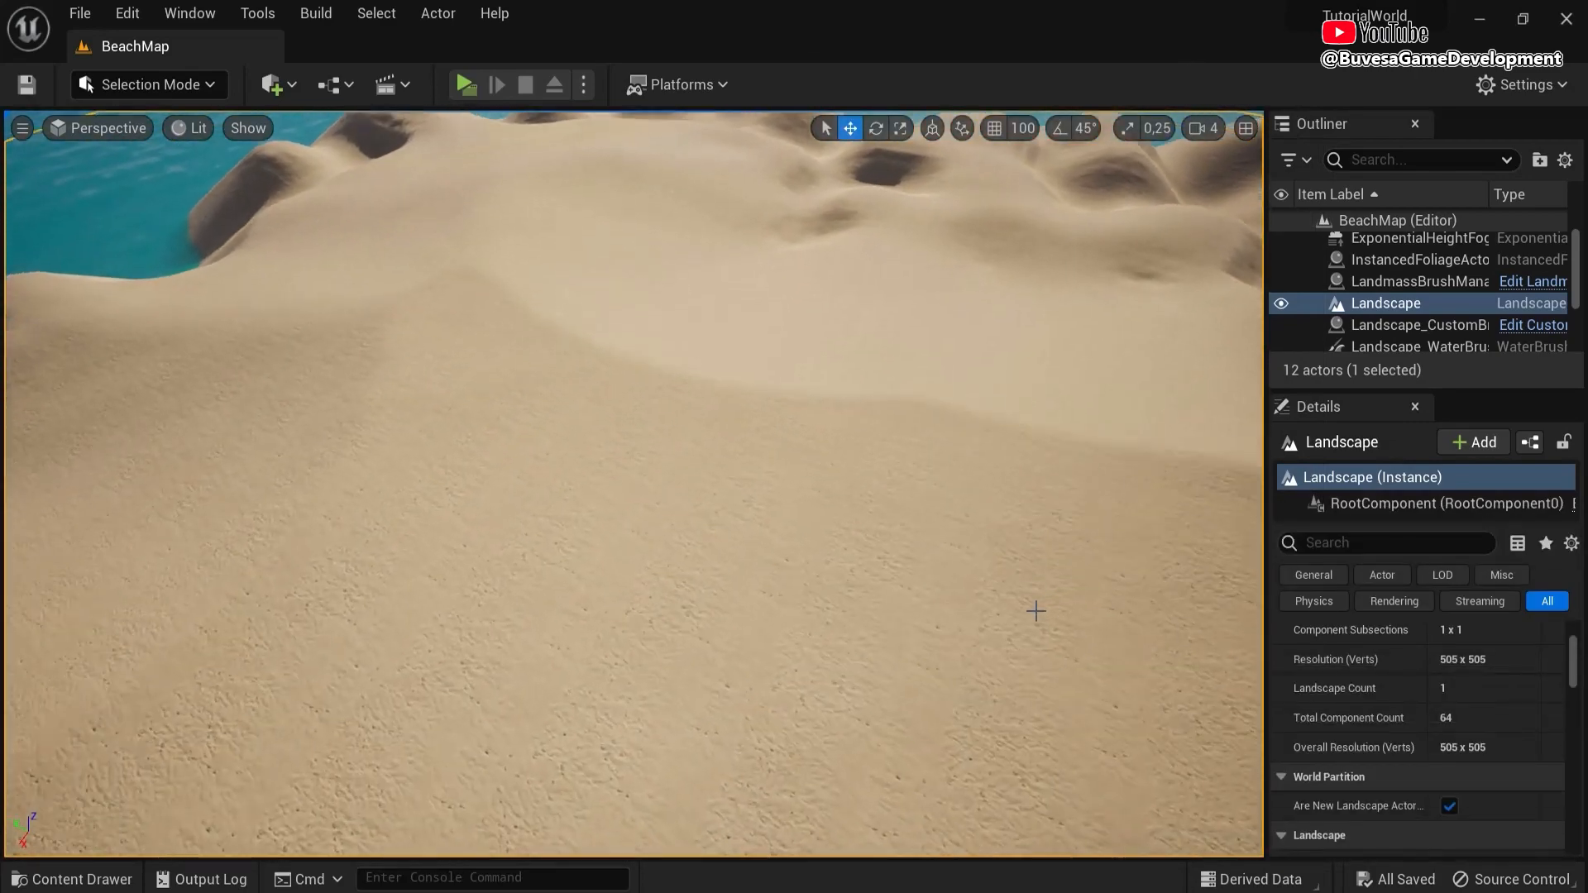
{"action": "key", "text": "ctrl+space"}
{"action": "left_click_drag", "start_coordinate": [780, 600], "coordinate": [688, 390]}
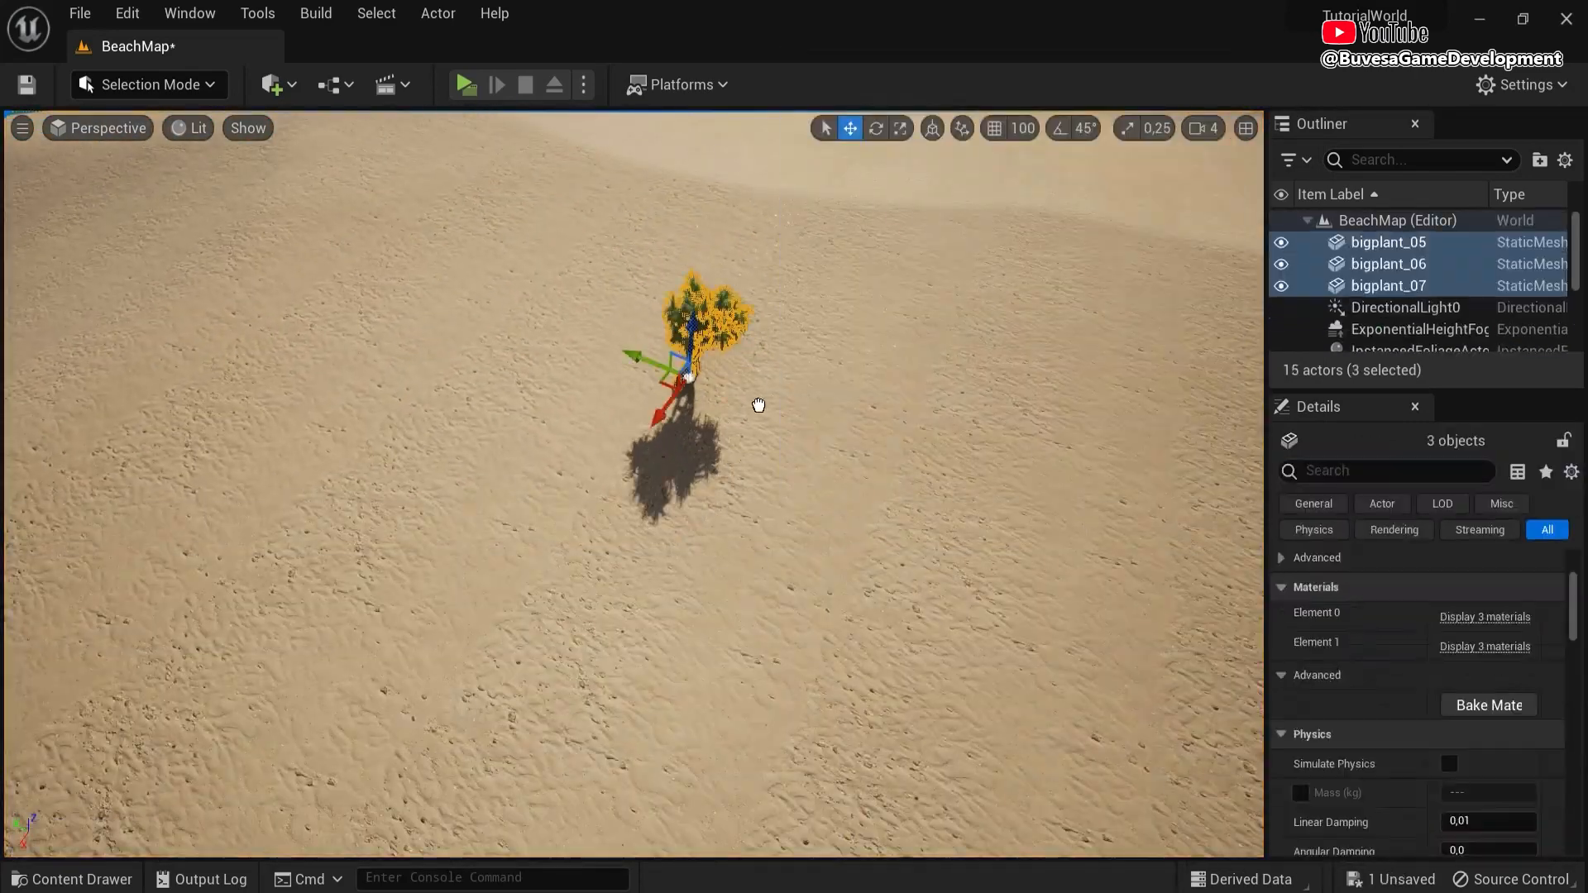
- Spread the three overlapping pandanus trees apart on the sand so each stands alone
{"action": "right_click_drag", "start_coordinate": [755, 405], "coordinate": [756, 358]}
{"action": "key", "text": "w"}
{"action": "left_click", "coordinate": [723, 308]}
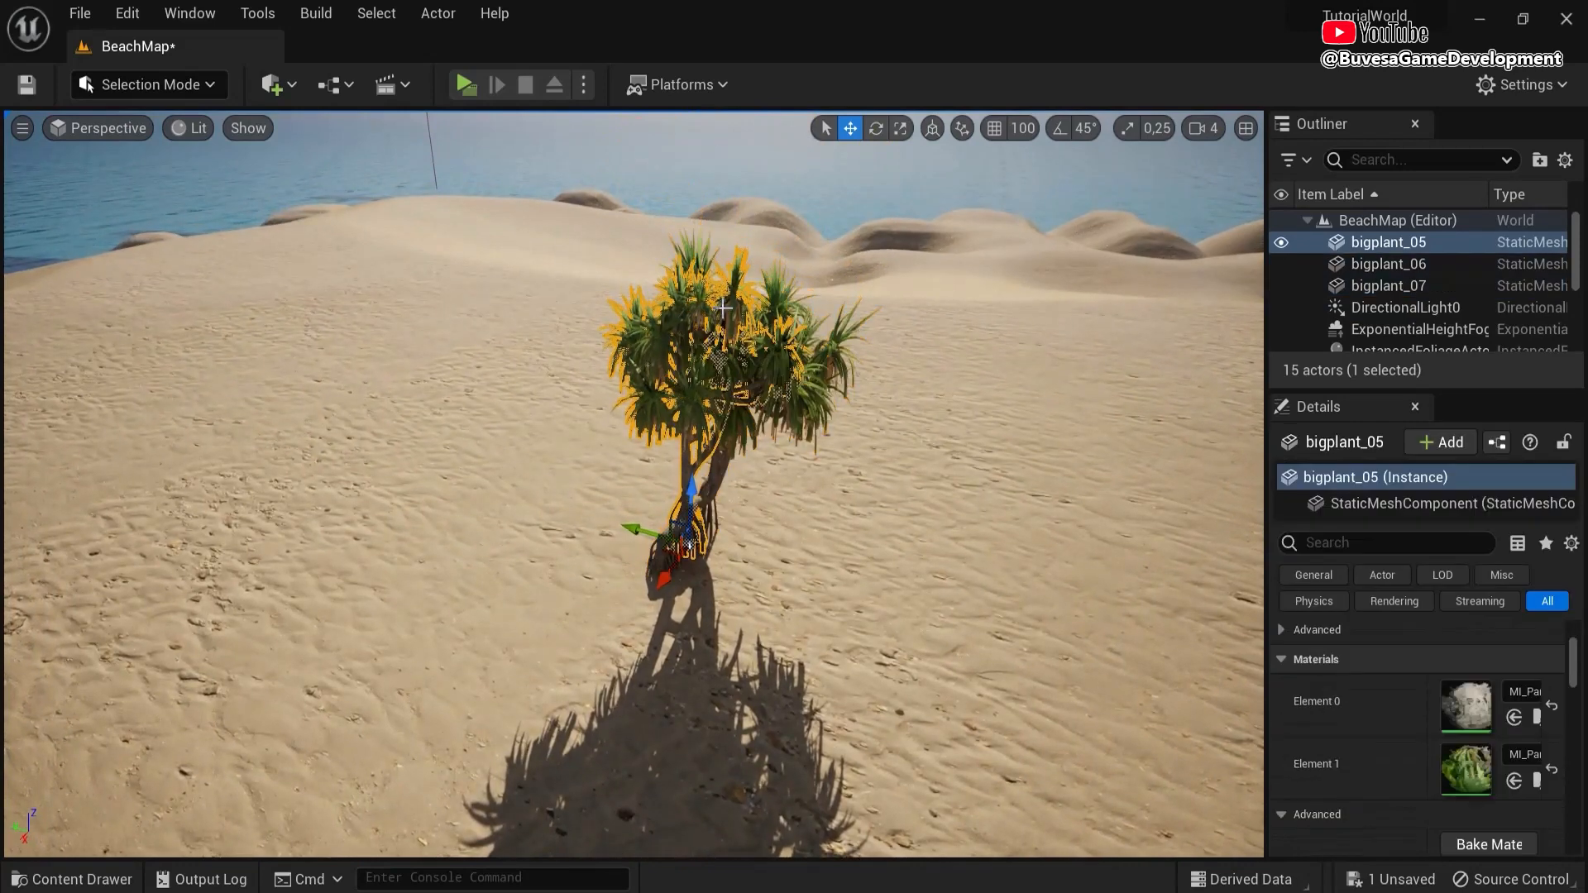
{"action": "left_click_drag", "start_coordinate": [649, 533], "coordinate": [459, 488]}
{"action": "left_click", "coordinate": [750, 457]}
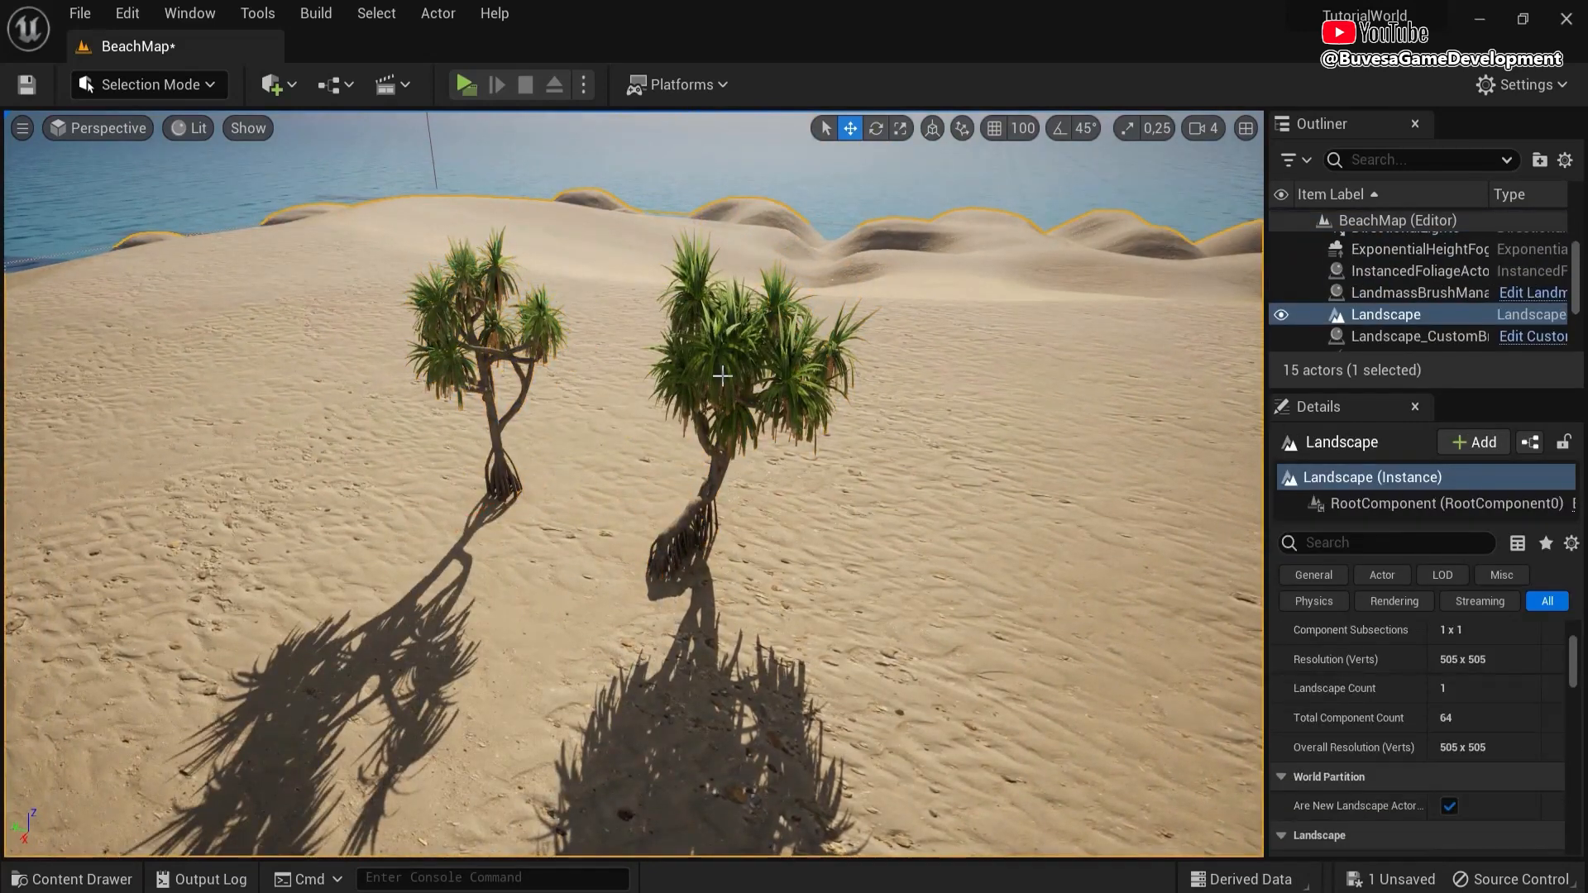
{"action": "left_click", "coordinate": [725, 375]}
{"action": "left_click_drag", "start_coordinate": [638, 522], "coordinate": [836, 579]}
- Play the level from a spot beside the trees, run the character around them to judge their size, and stop playing
{"action": "right_click", "coordinate": [629, 654]}
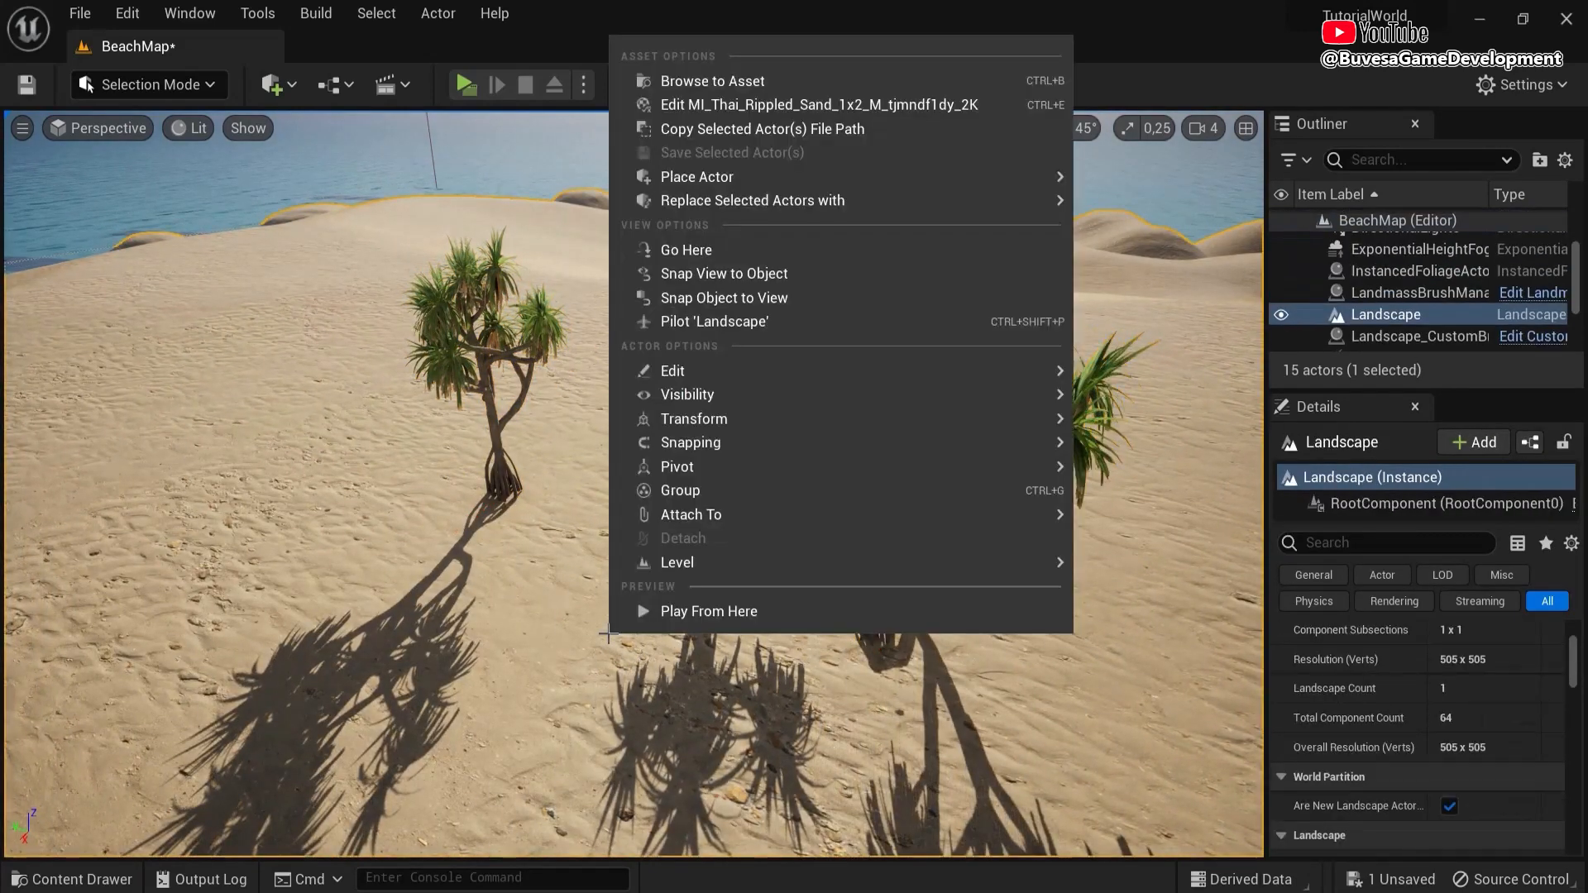
{"action": "left_click", "coordinate": [677, 607]}
{"action": "key", "text": "w"}
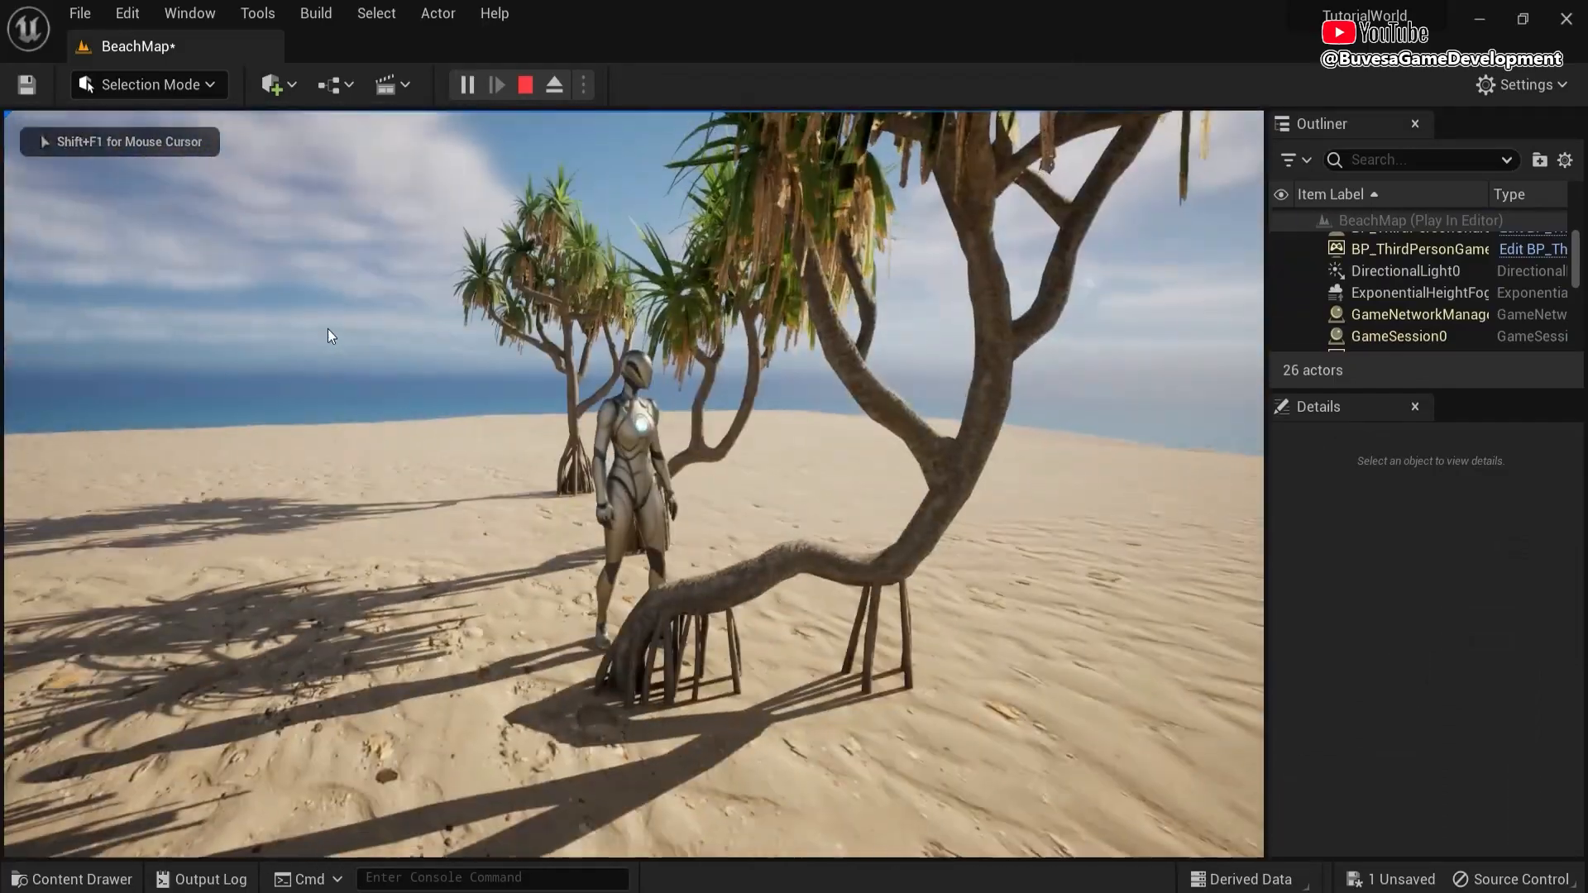
{"action": "key", "text": "w"}
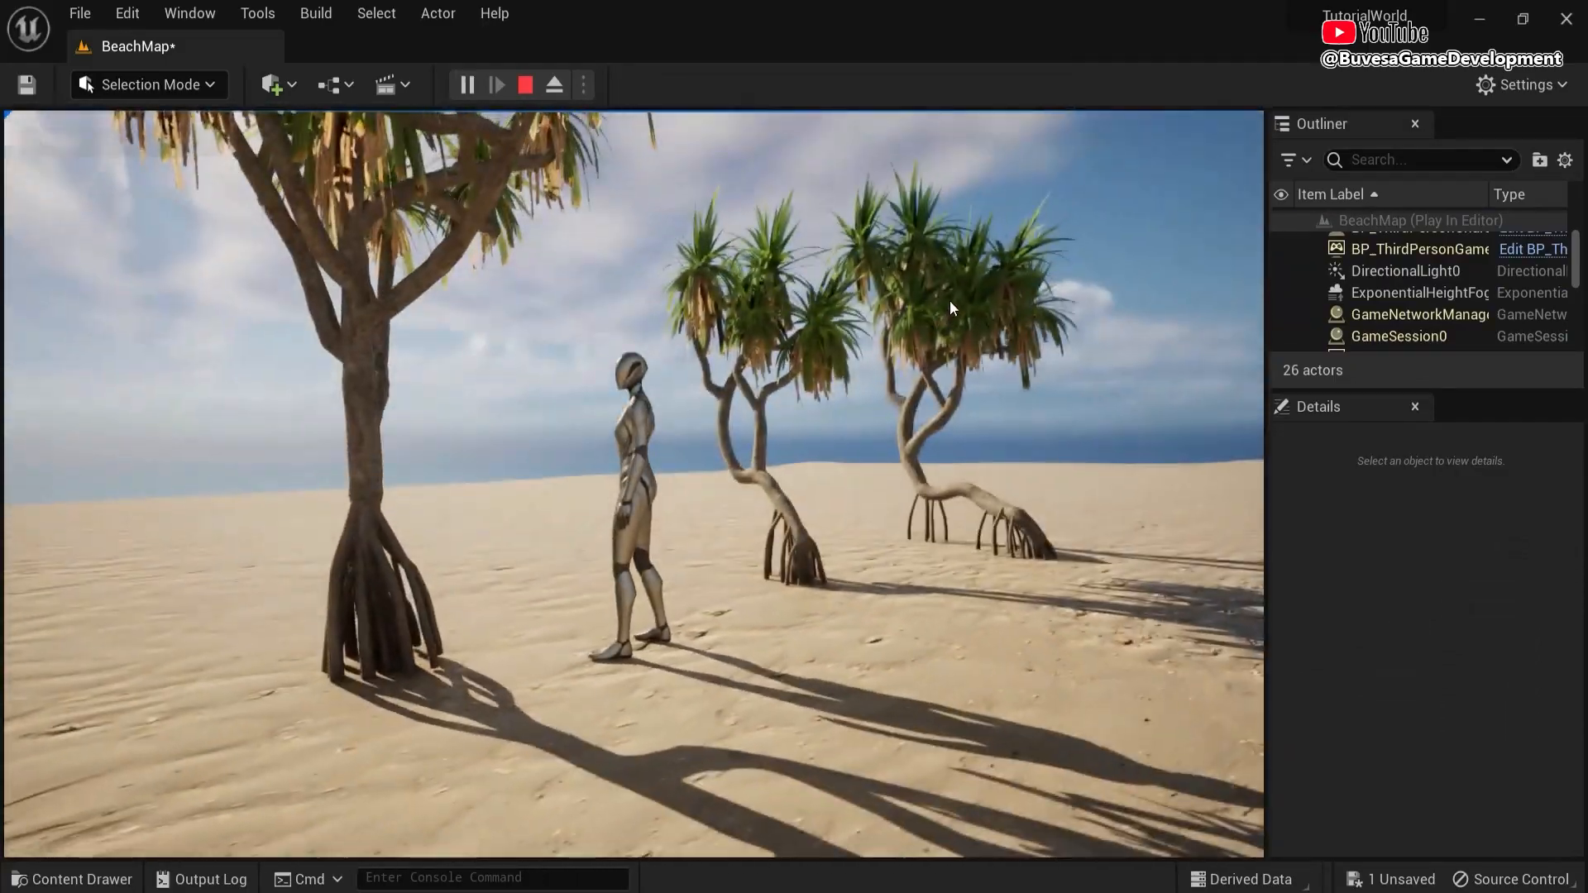
{"action": "key", "text": "d"}
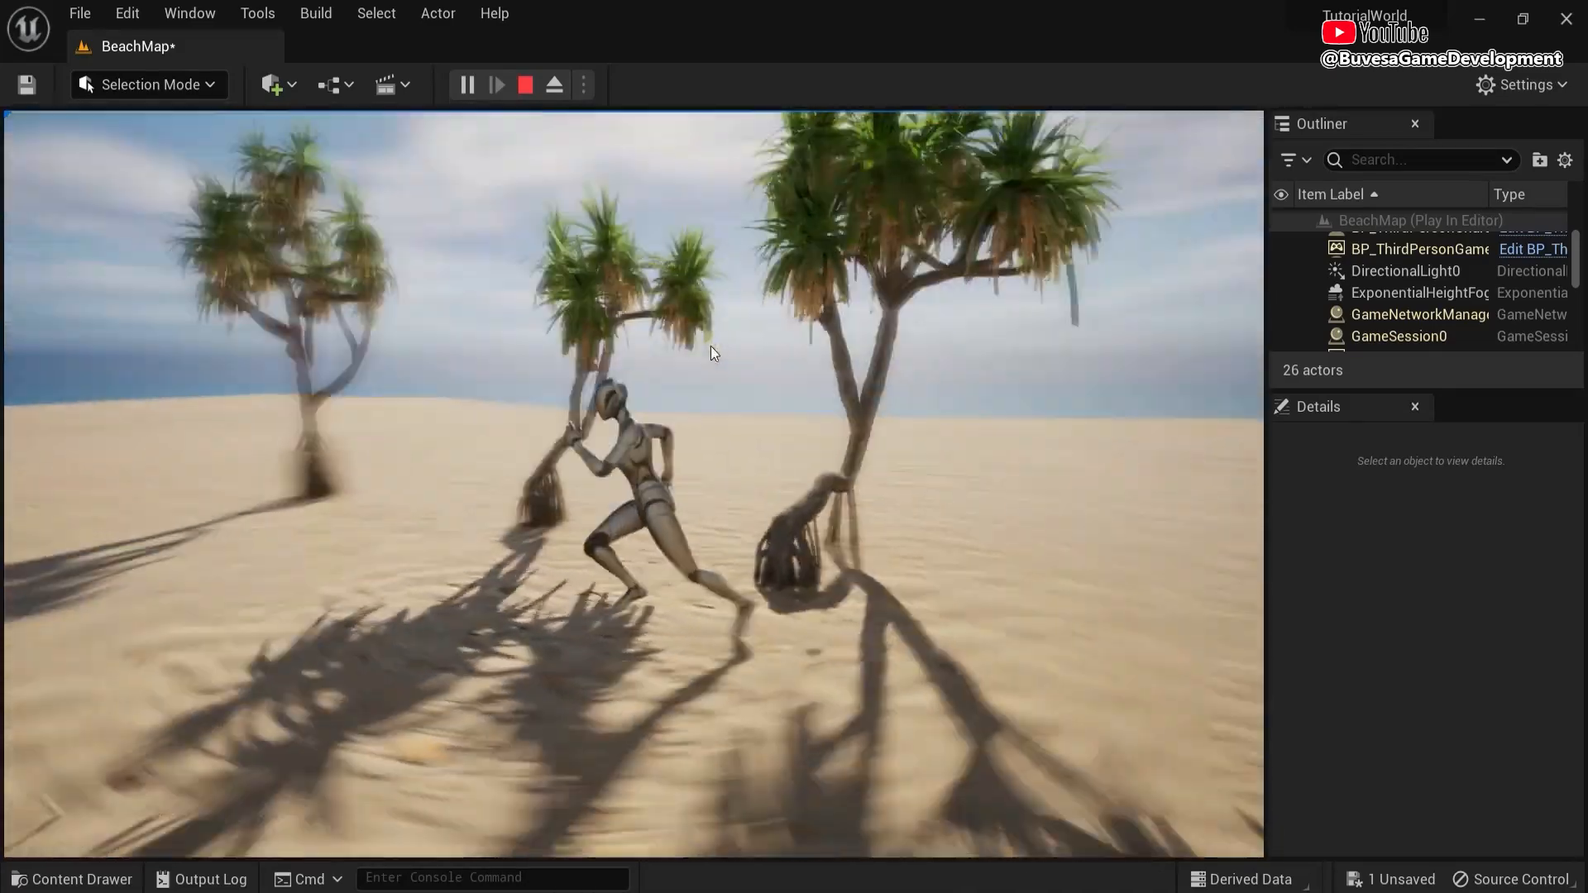
{"action": "key", "text": "a"}
{"action": "key", "text": "Escape"}
- Delete the three placed pandanus trees from the beach
{"action": "right_click_drag", "start_coordinate": [807, 354], "coordinate": [437, 438]}
{"action": "left_click", "coordinate": [437, 438]}
{"action": "key", "text": "Delete"}
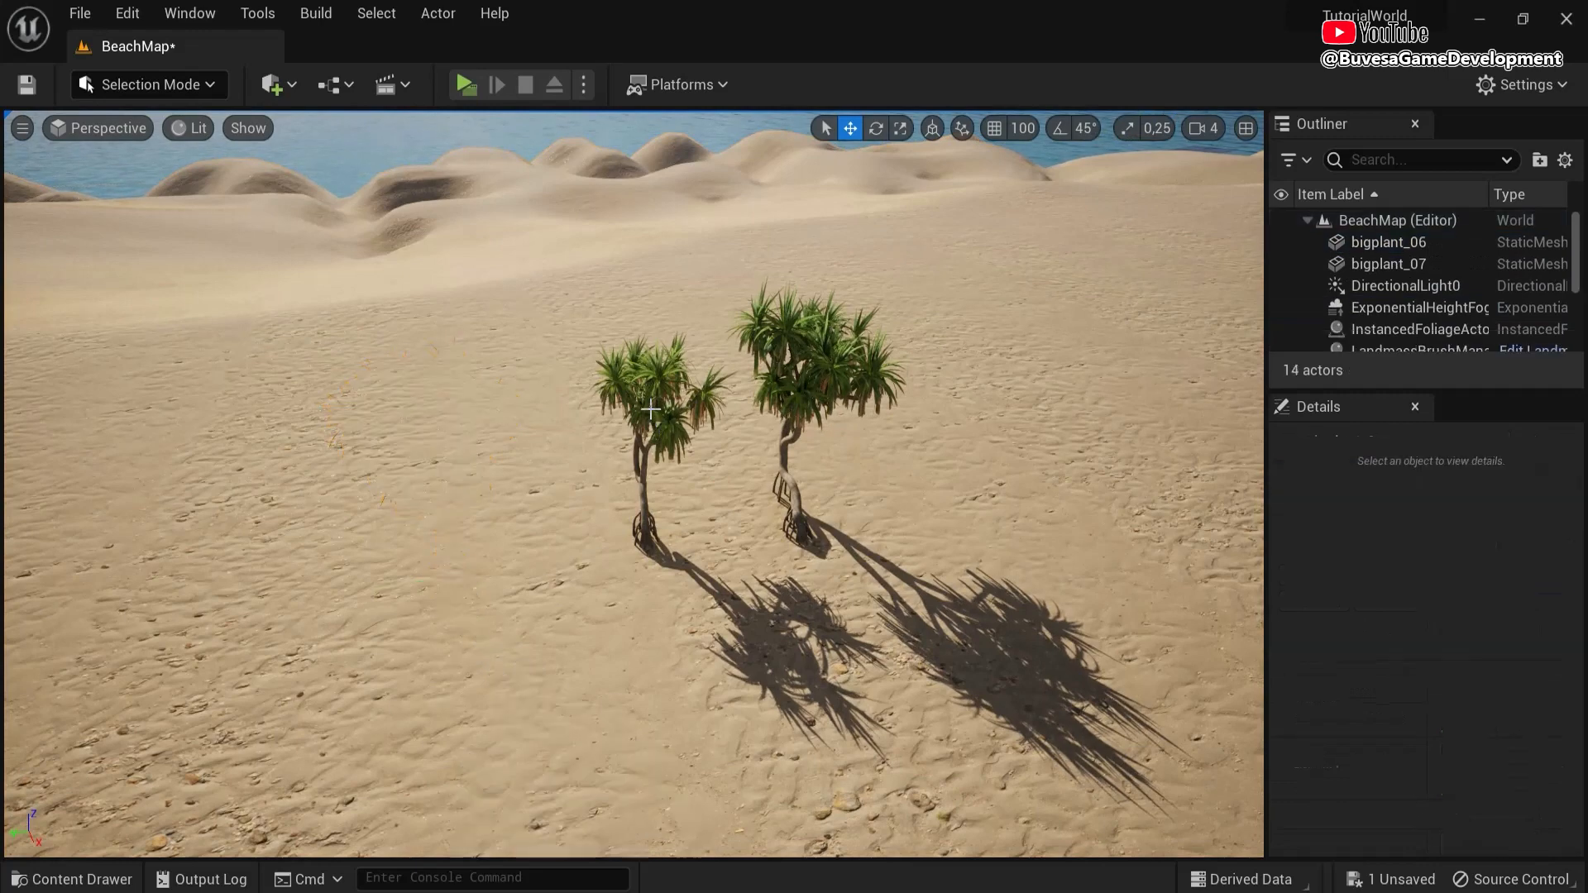
{"action": "left_click", "coordinate": [664, 423]}
{"action": "key", "text": "Delete"}
{"action": "left_click", "coordinate": [802, 342]}
{"action": "key", "text": "Delete"}
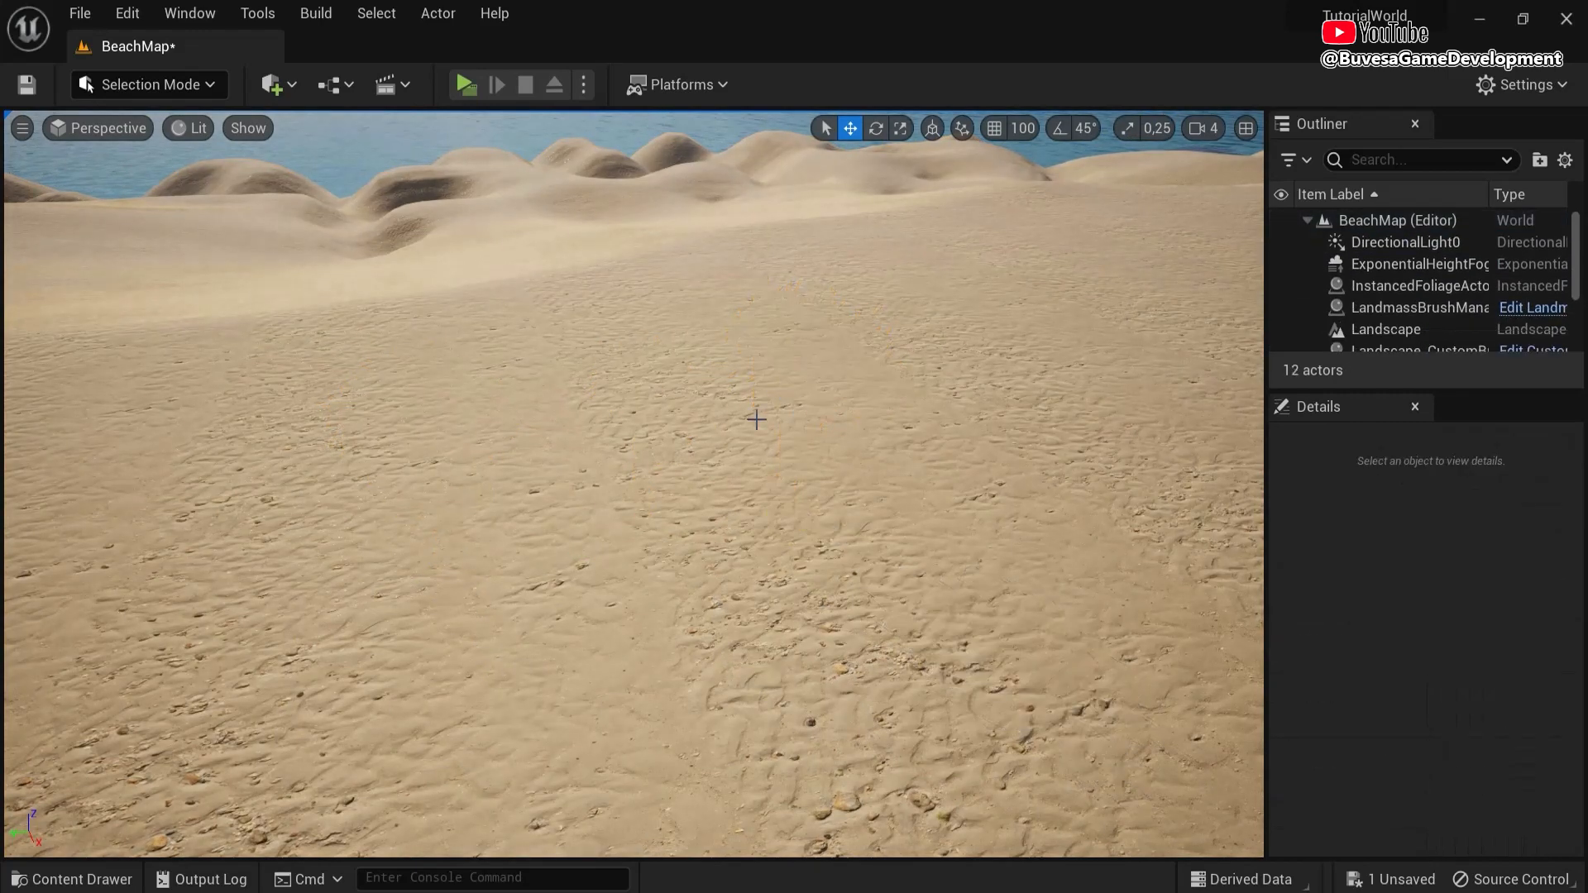
- Switch the editor from Selection mode to Foliage mode
{"action": "key", "text": "ctrl+space"}
{"action": "left_click", "coordinate": [169, 83]}
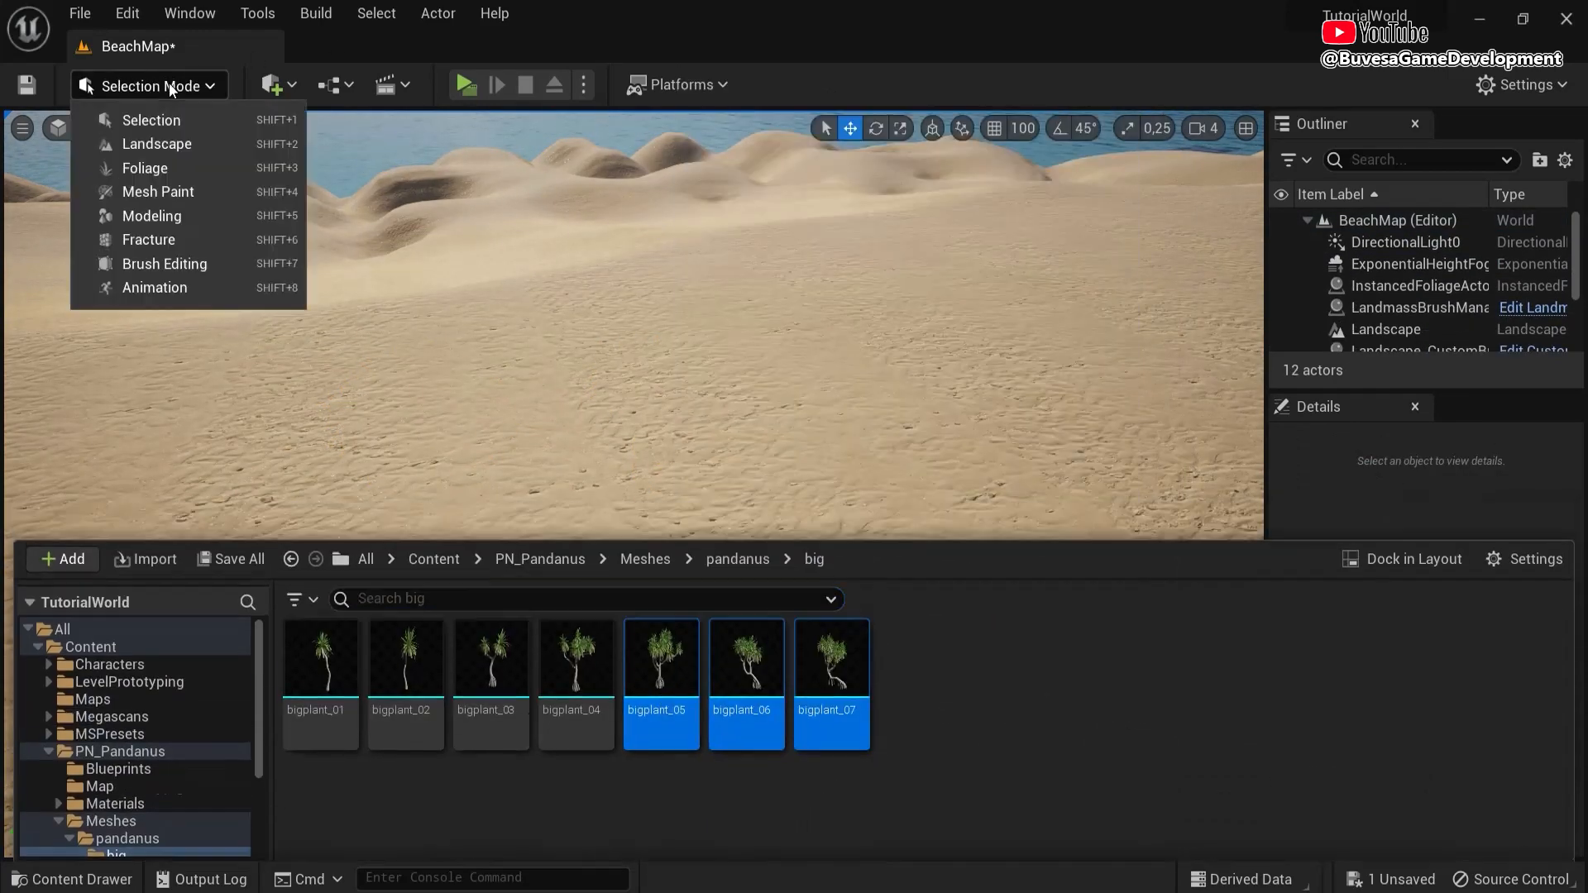
{"action": "left_click", "coordinate": [145, 168]}
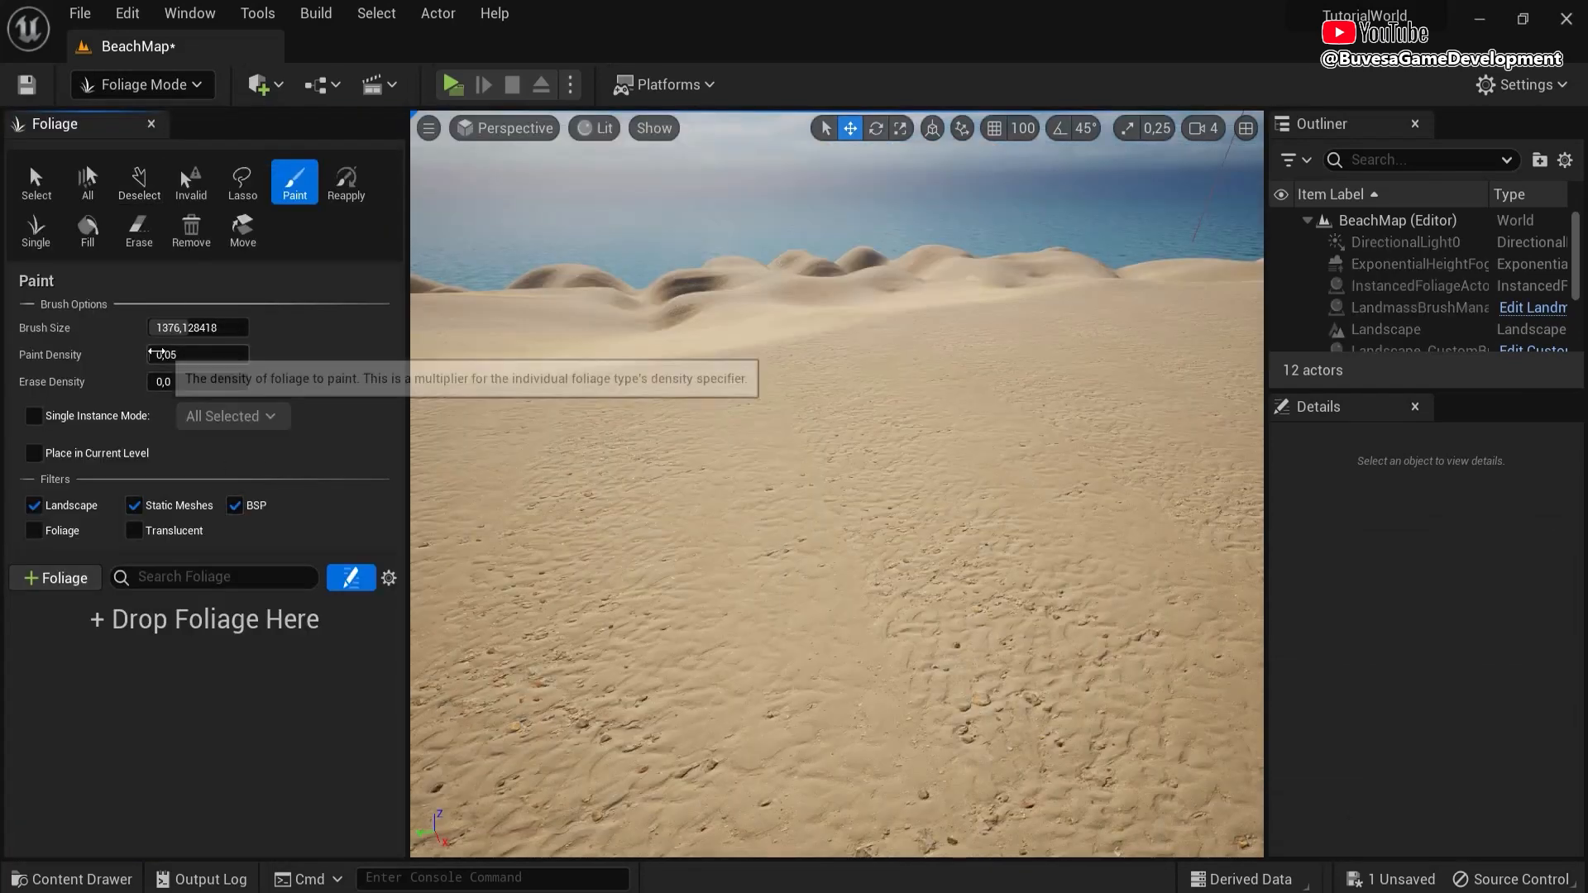
- Set the foliage paint density to 0,05 and add the bigplant_05 mesh as a foliage type
{"action": "left_click_drag", "start_coordinate": [186, 362], "coordinate": [224, 362]}
{"action": "left_click", "coordinate": [224, 362]}
{"action": "type", "text": ".0"}
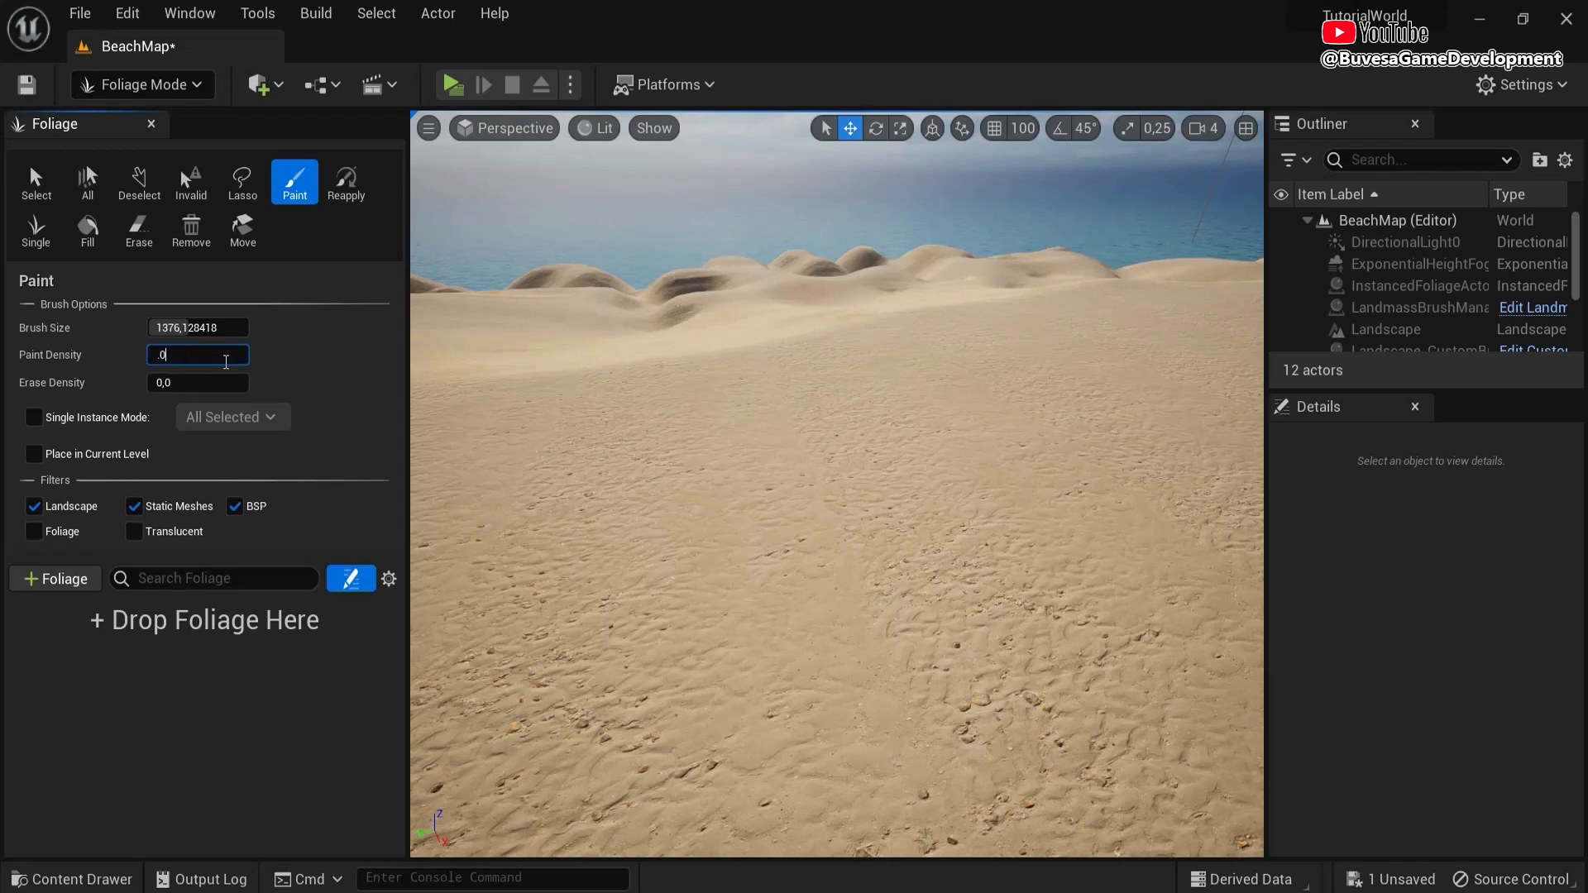
{"action": "type", "text": "5"}
{"action": "key", "text": "Return"}
{"action": "key", "text": "ctrl+space"}
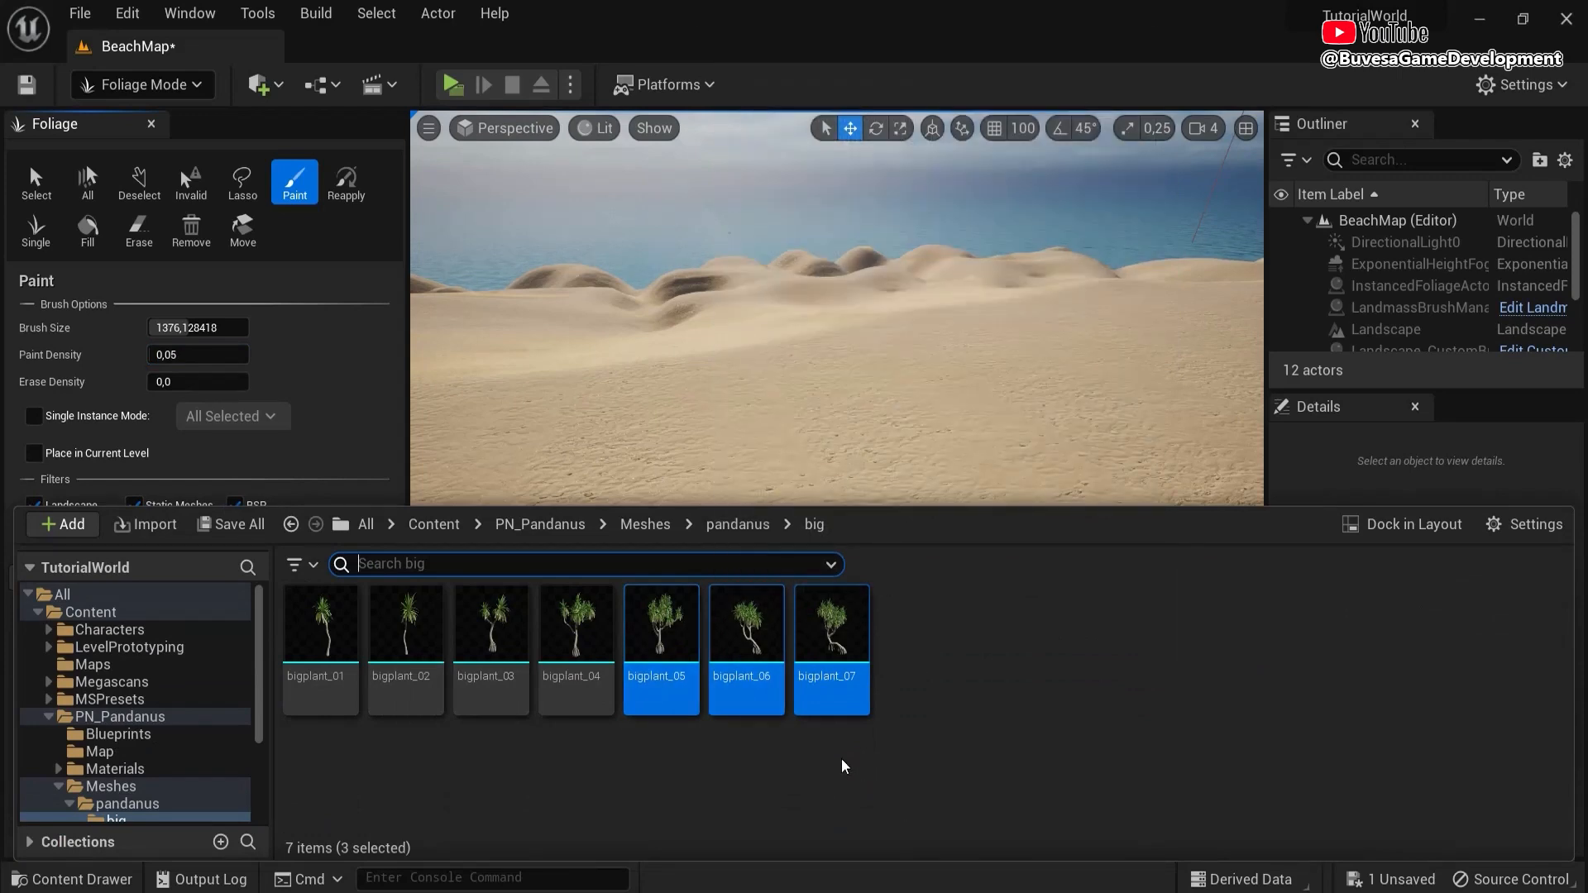
{"action": "mouse_move", "coordinate": [660, 628]}
{"action": "left_mouse_down"}
{"action": "mouse_move", "coordinate": [662, 649]}
{"action": "mouse_move", "coordinate": [454, 381]}
{"action": "mouse_move", "coordinate": [186, 645]}
{"action": "left_mouse_up"}
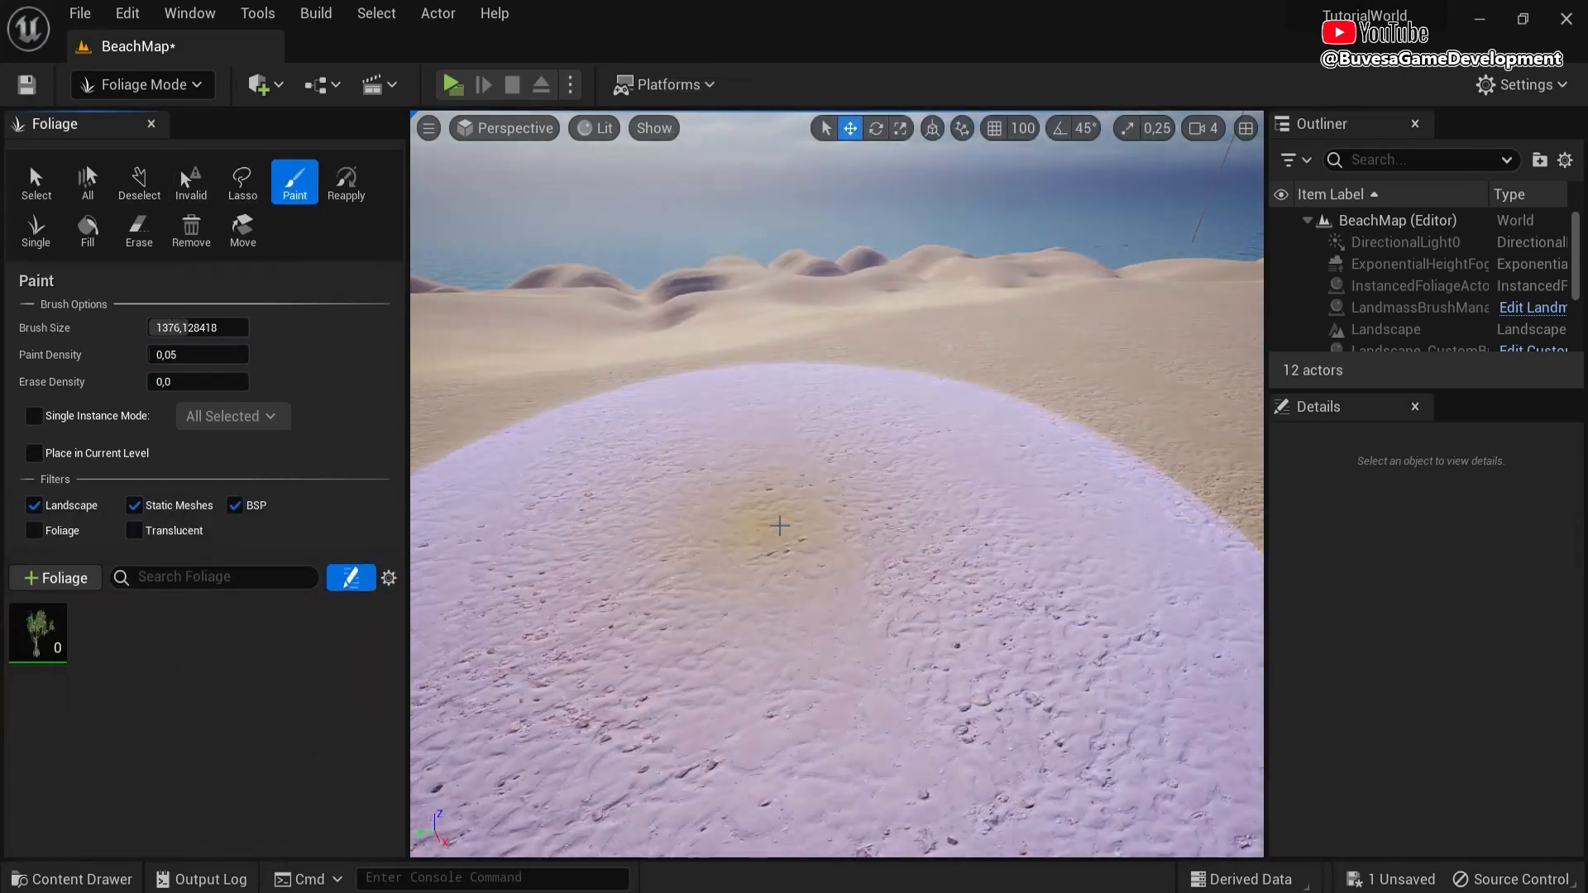
- Paint a loose patch of bigplant_05 trees on the sand, raise the paint density to 0,354 and paint a dense clump beside it
{"action": "mouse_move", "coordinate": [780, 523]}
{"action": "right_mouse_down"}
{"action": "mouse_move", "coordinate": [811, 471]}
{"action": "mouse_move", "coordinate": [964, 517]}
{"action": "right_mouse_up"}
{"action": "mouse_move", "coordinate": [711, 463]}
{"action": "left_mouse_down"}
{"action": "mouse_move", "coordinate": [727, 496]}
{"action": "mouse_move", "coordinate": [852, 549]}
{"action": "mouse_move", "coordinate": [951, 478]}
{"action": "left_mouse_up"}
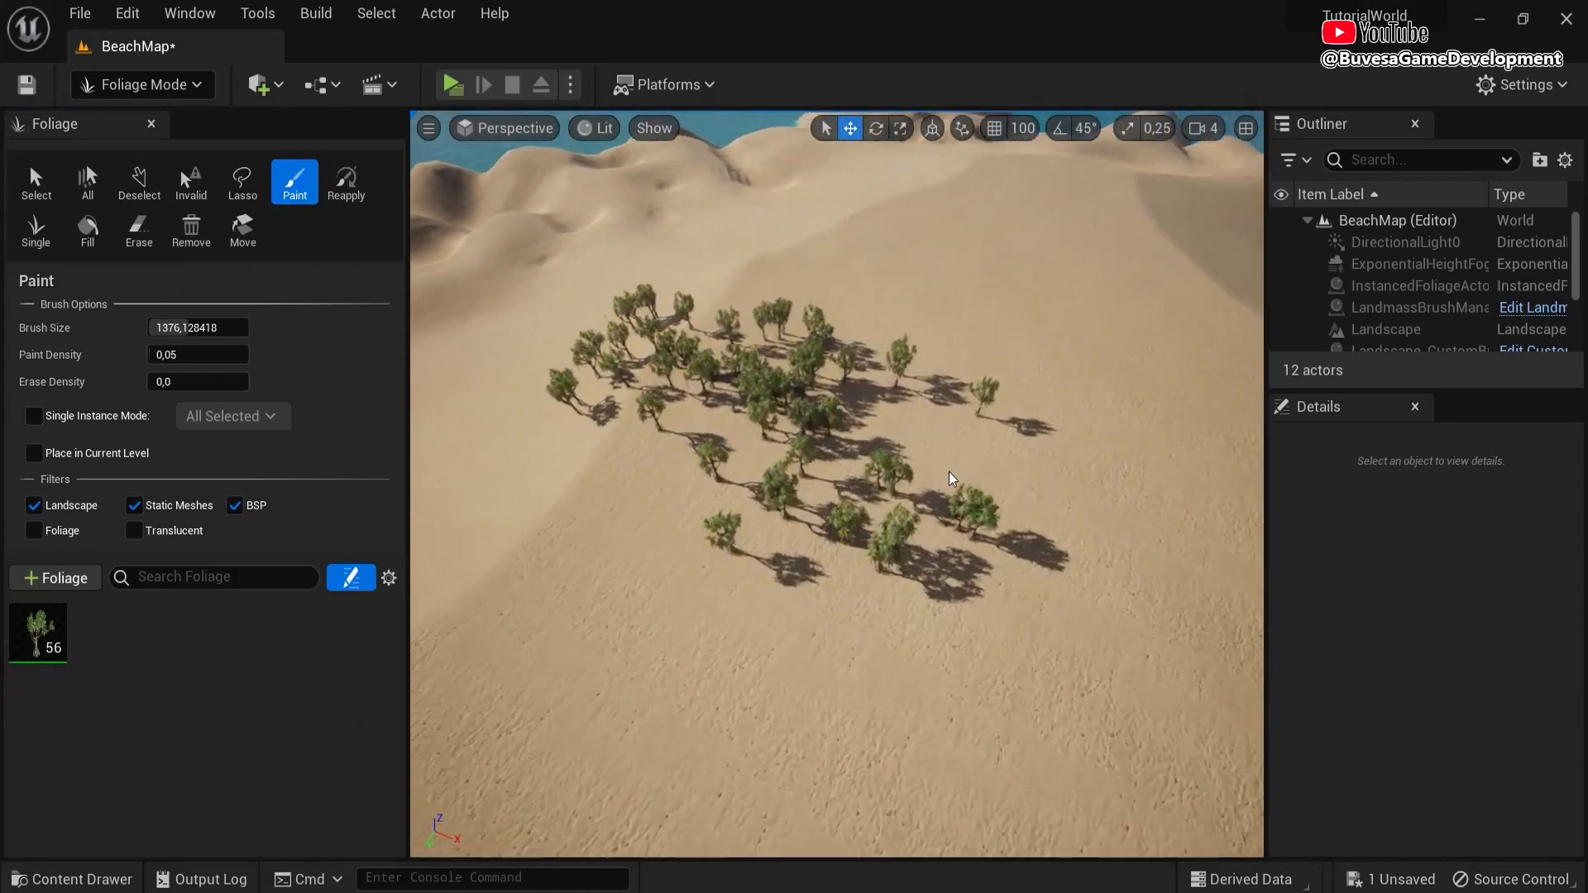
{"action": "scroll", "coordinate": [951, 478], "scroll_direction": "up", "scroll_amount": 3}
{"action": "left_click_drag", "start_coordinate": [188, 356], "coordinate": [219, 357]}
{"action": "mouse_move", "coordinate": [662, 496]}
{"action": "right_mouse_down"}
{"action": "mouse_move", "coordinate": [727, 518]}
{"action": "mouse_move", "coordinate": [1034, 501]}
{"action": "right_mouse_up"}
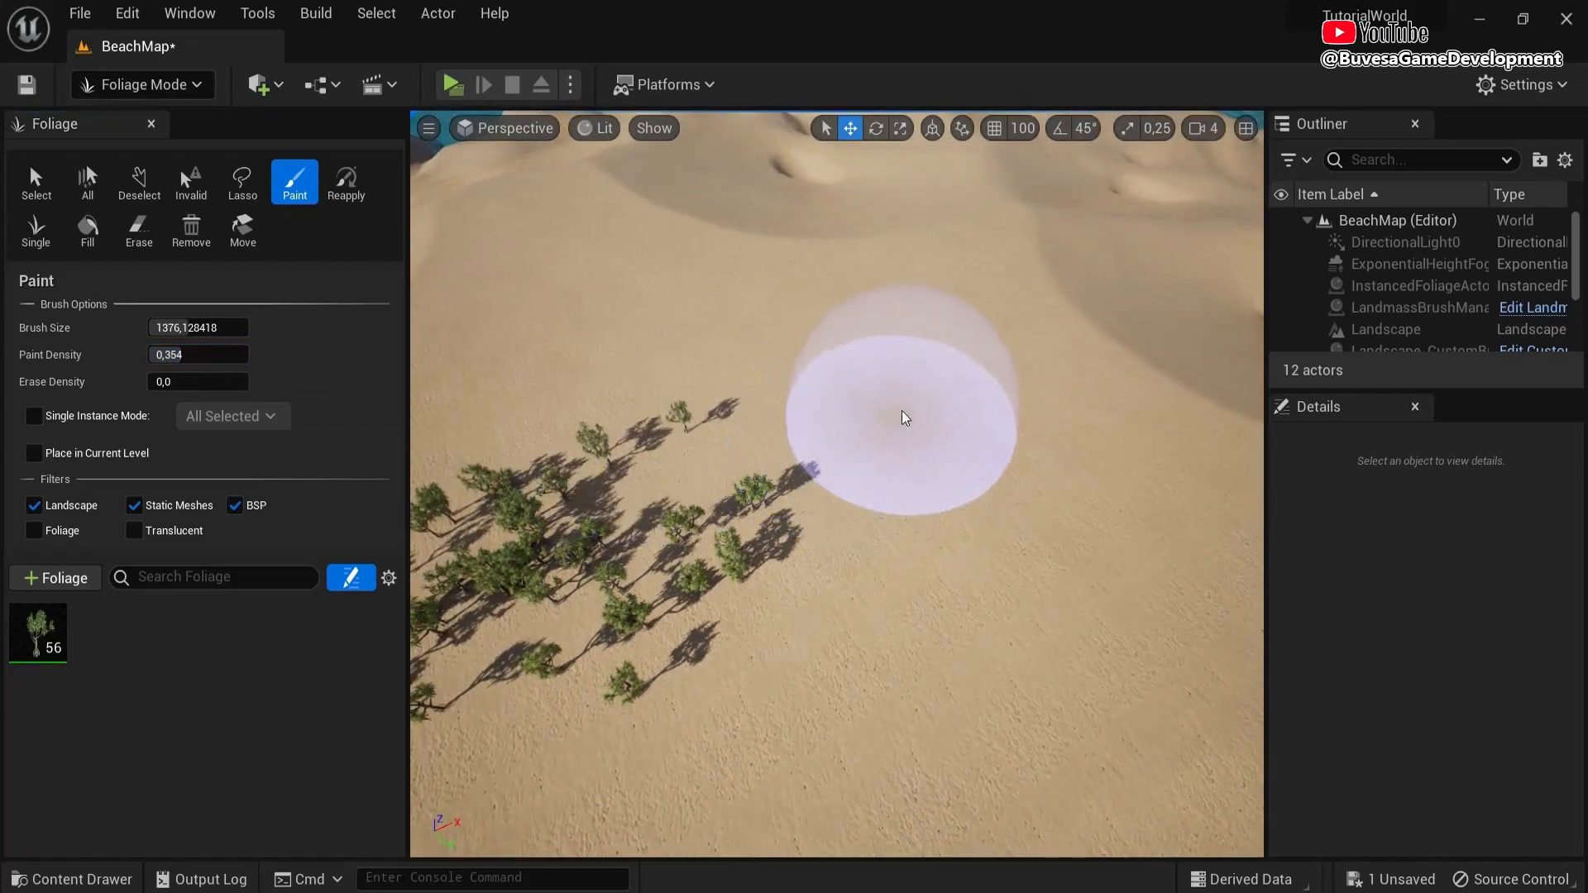
{"action": "left_click", "coordinate": [902, 412]}
- Erase all the painted bigplant_05 trees from the landscape
{"action": "key", "text": "shift"}
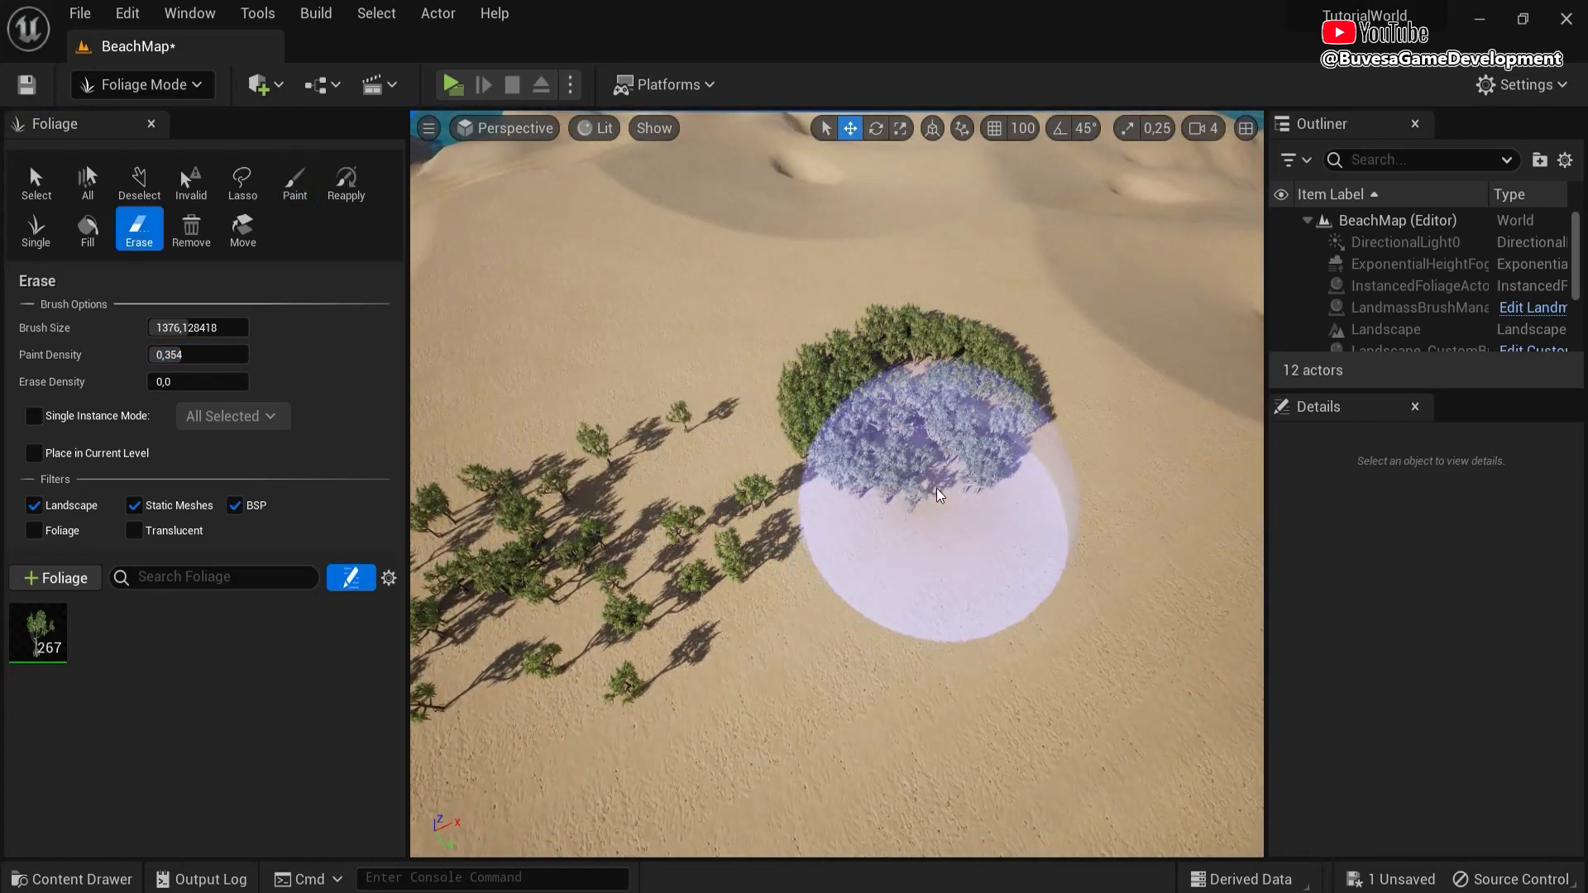
{"action": "left_click_drag", "start_coordinate": [939, 495], "coordinate": [882, 439], "text": "shift"}
{"action": "right_click_drag", "start_coordinate": [906, 480], "coordinate": [827, 496]}
{"action": "mouse_move", "coordinate": [968, 459]}
{"action": "left_mouse_down", "text": "shift"}
{"action": "mouse_move", "coordinate": [927, 420]}
{"action": "mouse_move", "coordinate": [653, 376]}
{"action": "left_mouse_up", "text": "shift"}
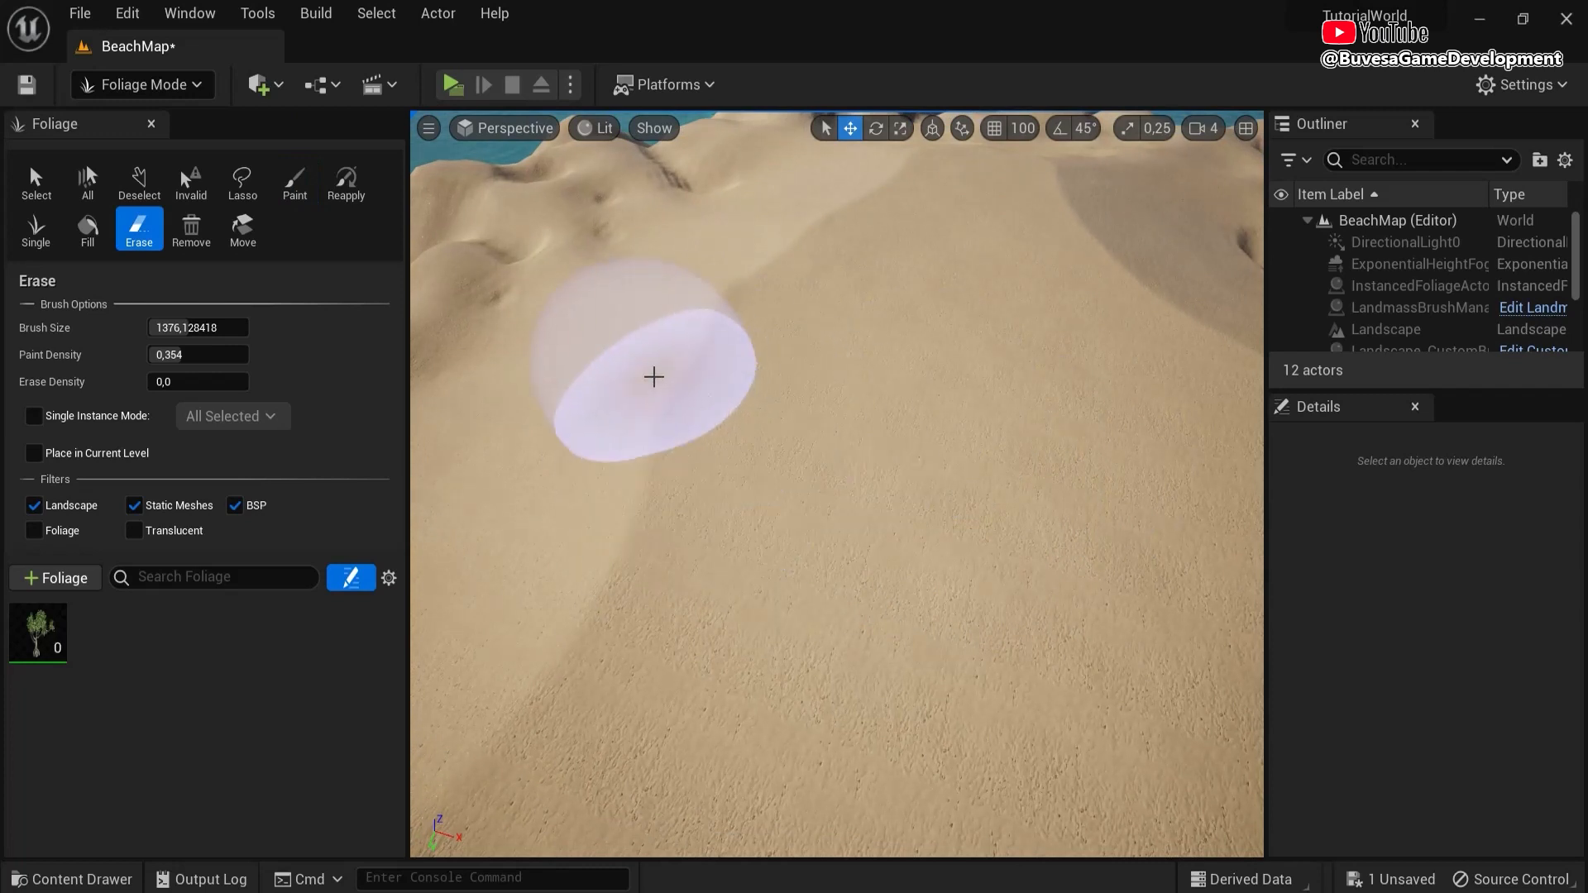
- Set the foliage paint density back to 0,05
{"action": "left_click", "coordinate": [220, 356]}
{"action": "key", "text": "BackSpace"}
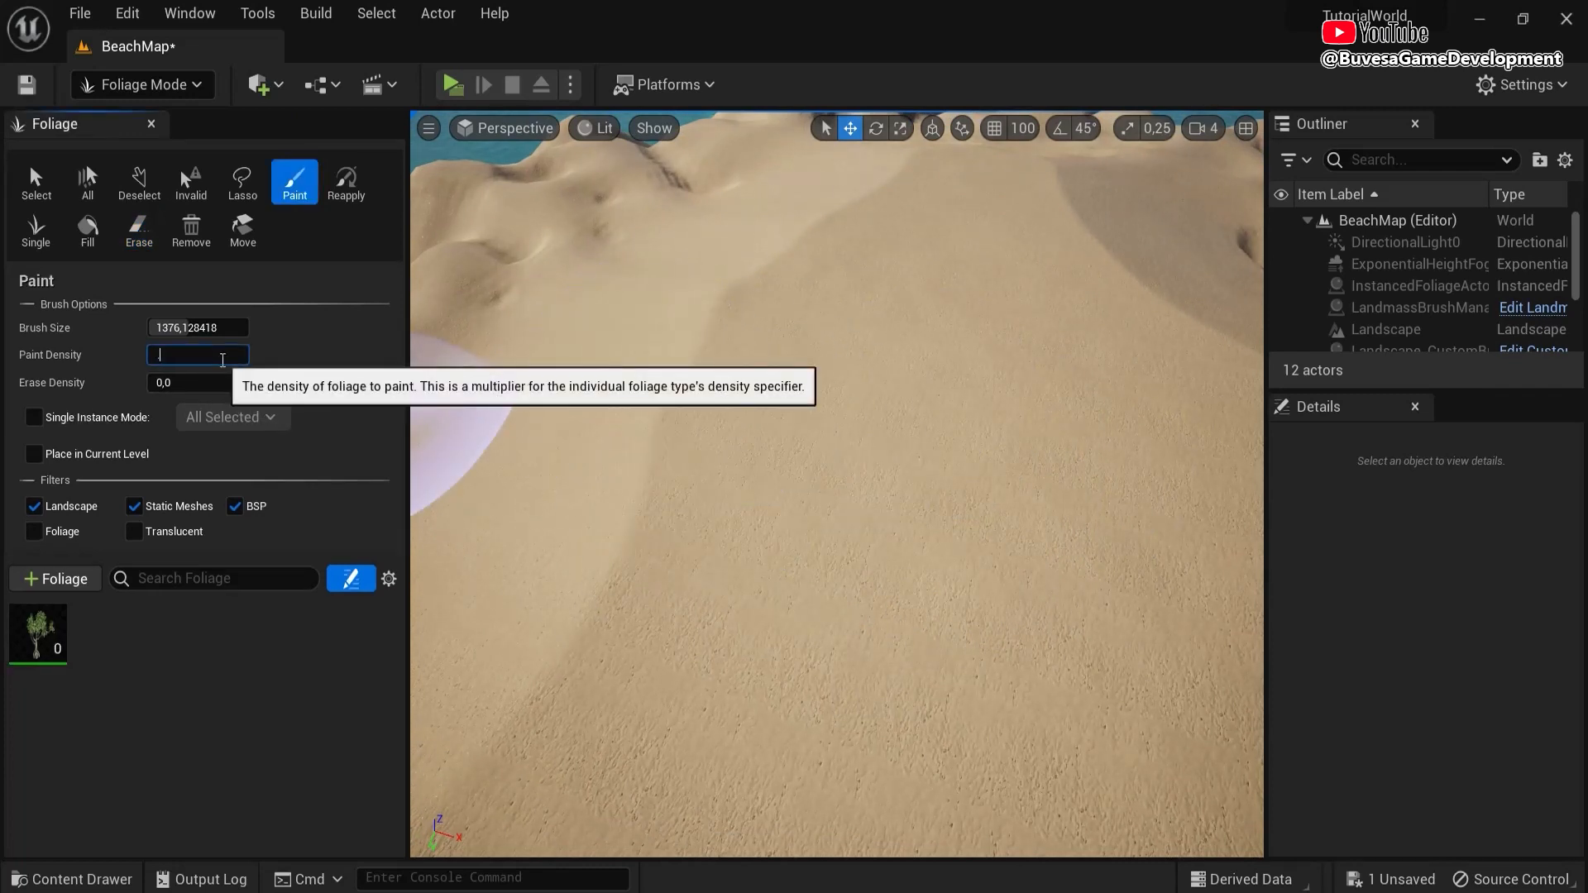
{"action": "type", "text": "0,05"}
- Set the bigplant_05 foliage type's radius to 400 and its uniform scale range to 2,0–2,5
{"action": "left_click", "coordinate": [45, 653]}
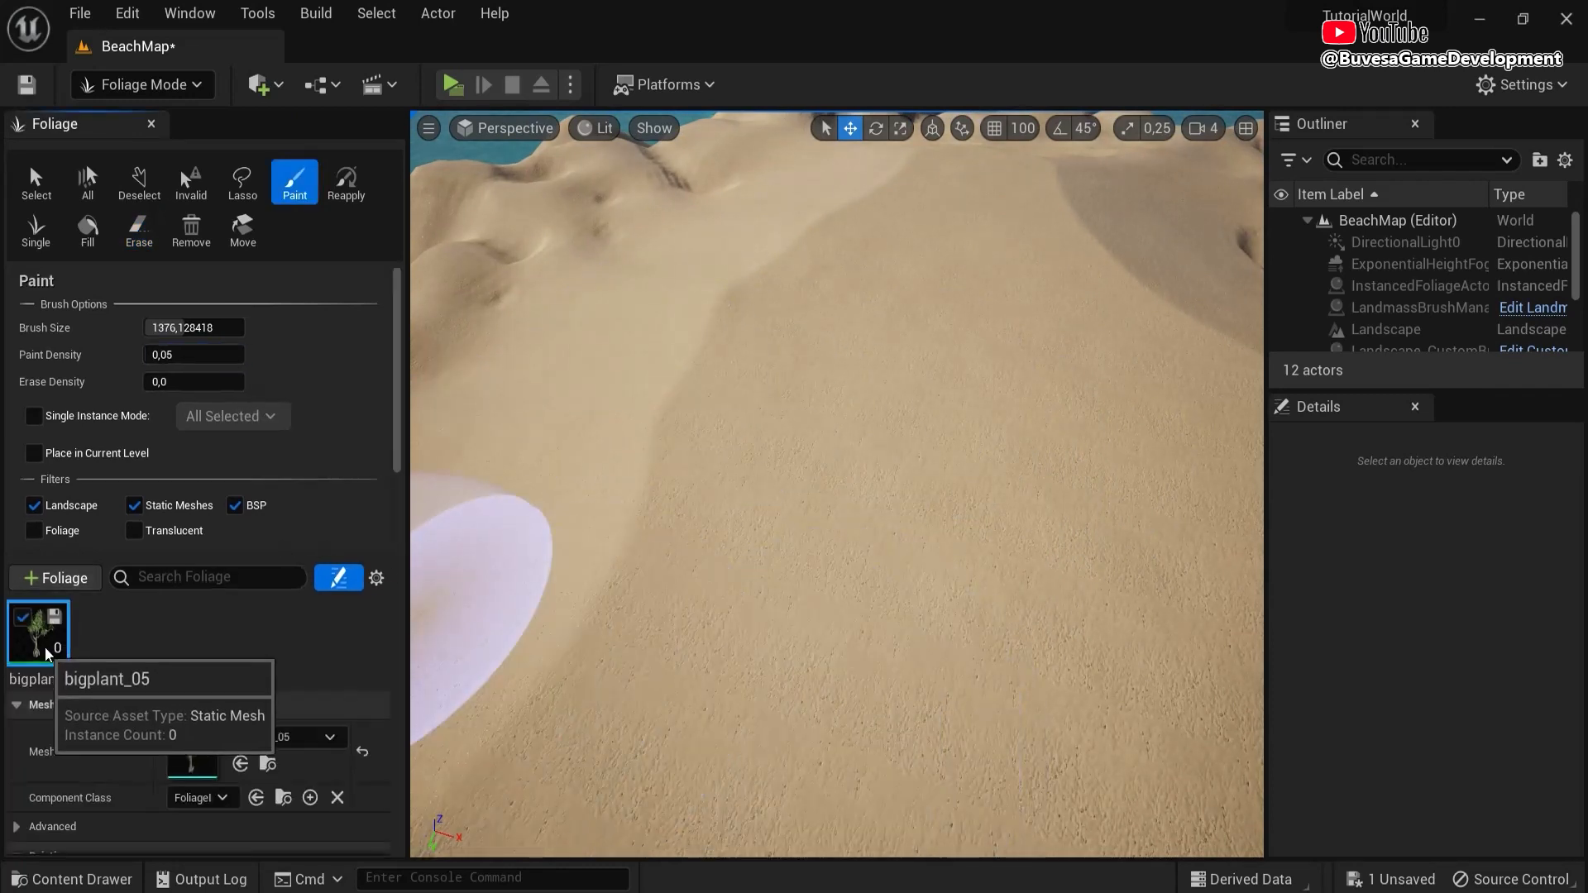
{"action": "scroll", "coordinate": [80, 553], "scroll_direction": "down", "scroll_amount": 8}
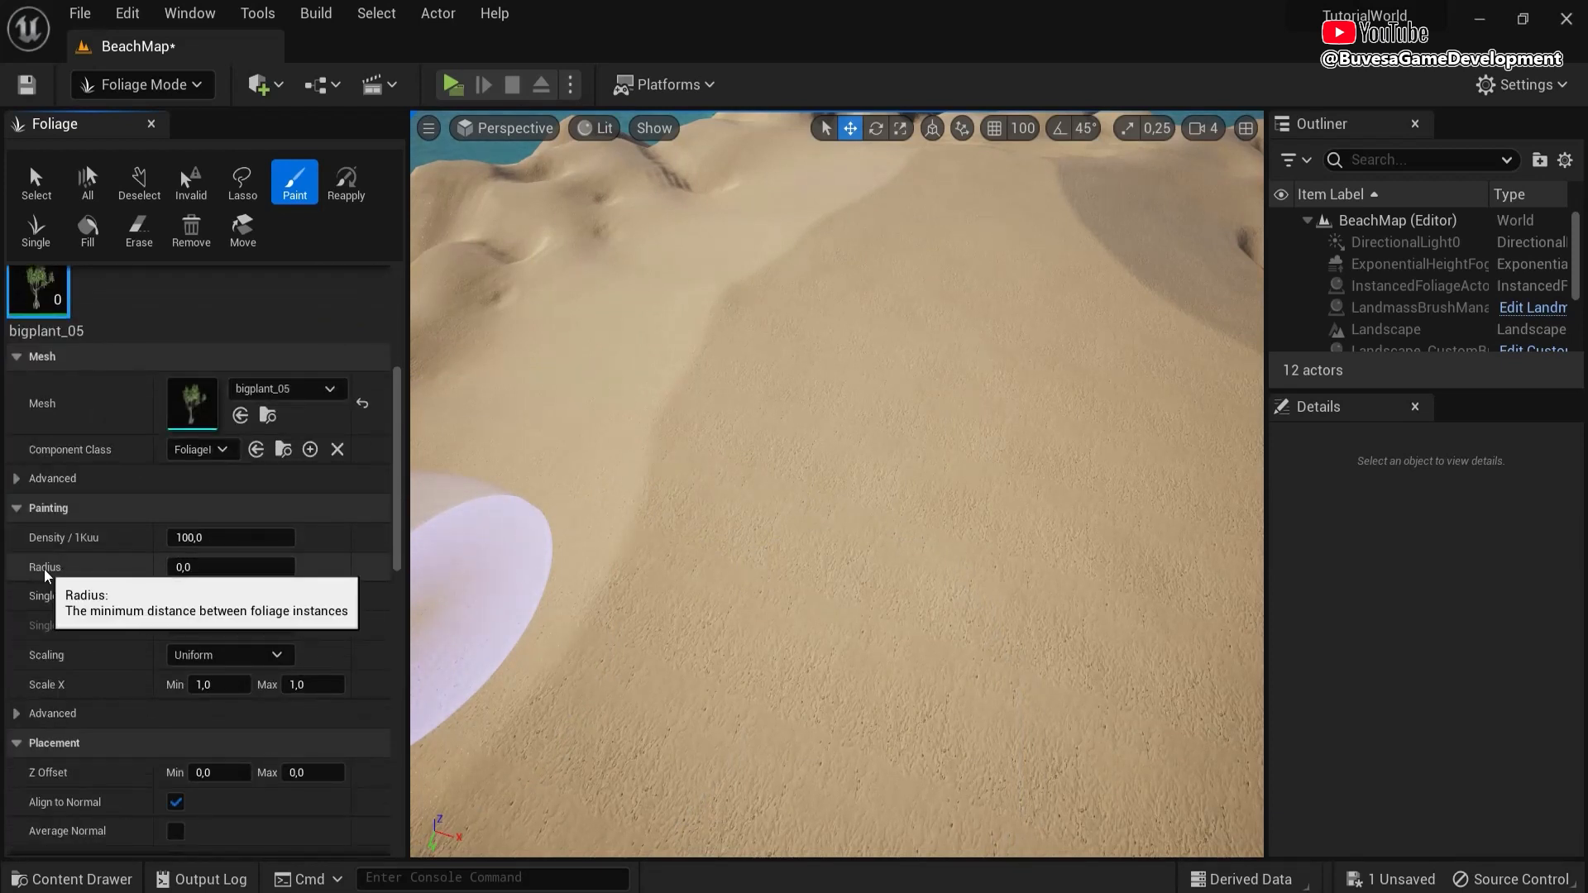
{"action": "left_click", "coordinate": [223, 567]}
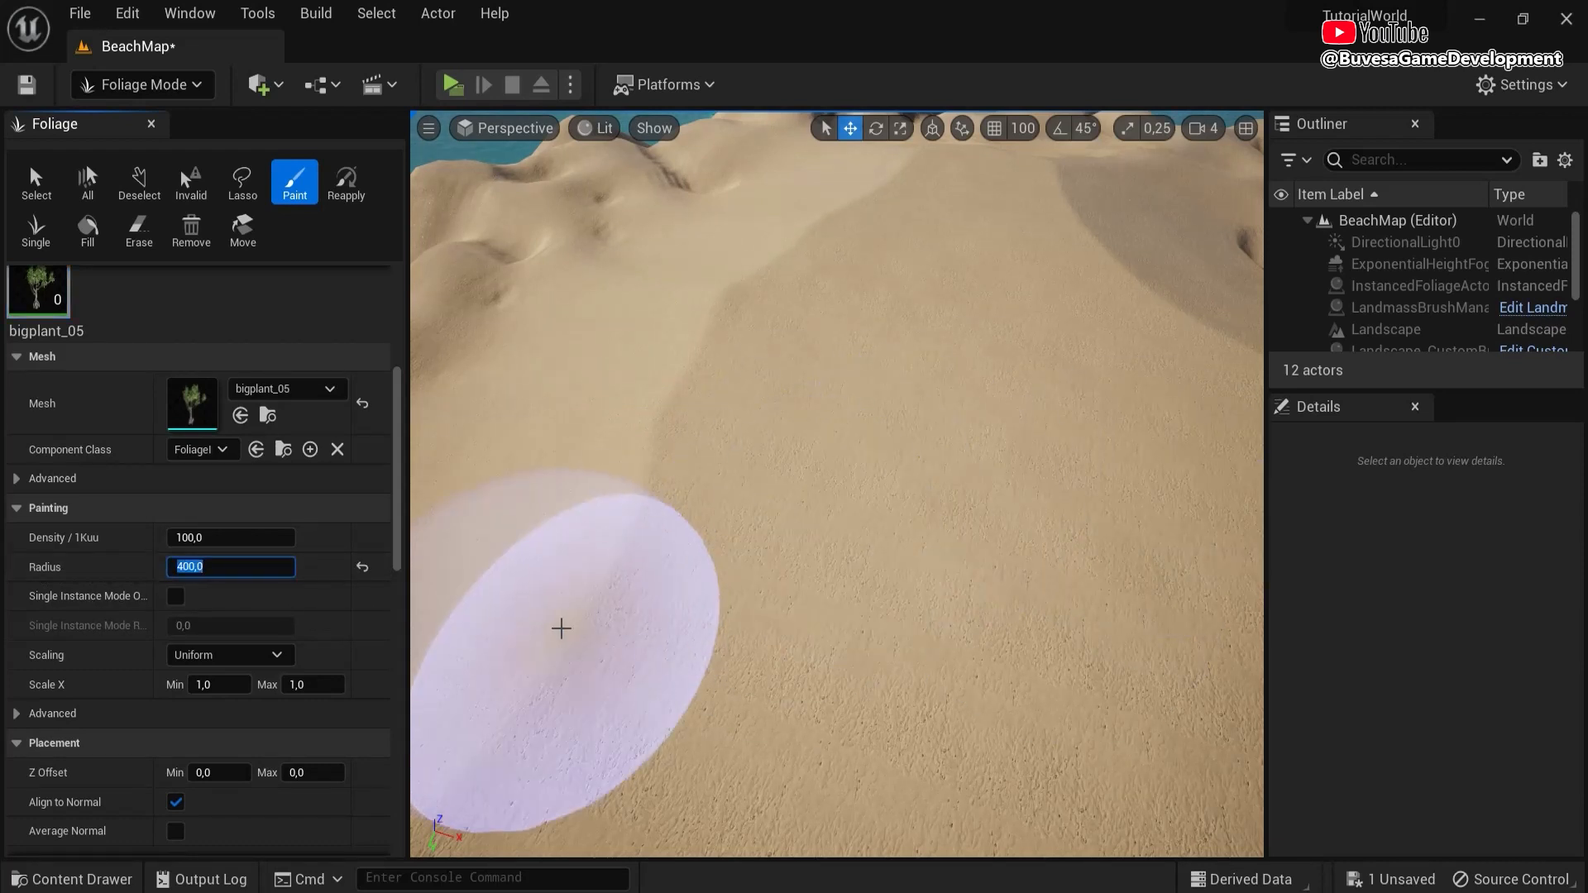
{"action": "scroll", "coordinate": [330, 584], "scroll_direction": "down", "scroll_amount": 3}
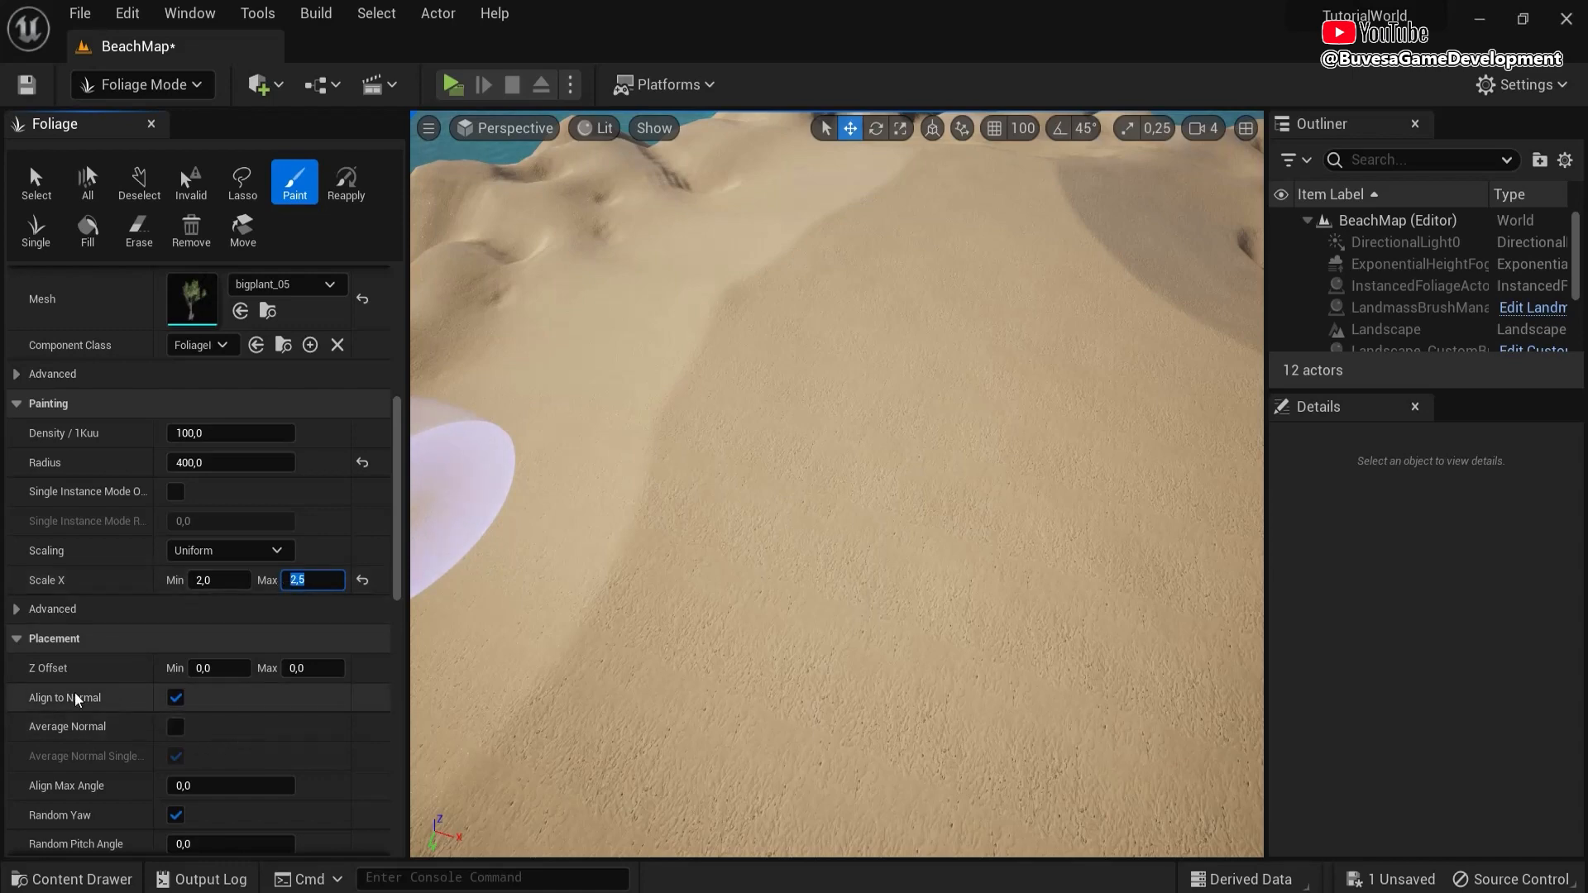
- Raise the camera speed to 6 and paint a small test patch of bigplant_05 trees on the sand
{"action": "mouse_move", "coordinate": [909, 406]}
{"action": "right_mouse_down"}
{"action": "mouse_move", "coordinate": [989, 368]}
{"action": "mouse_move", "coordinate": [1025, 389]}
{"action": "right_mouse_up"}
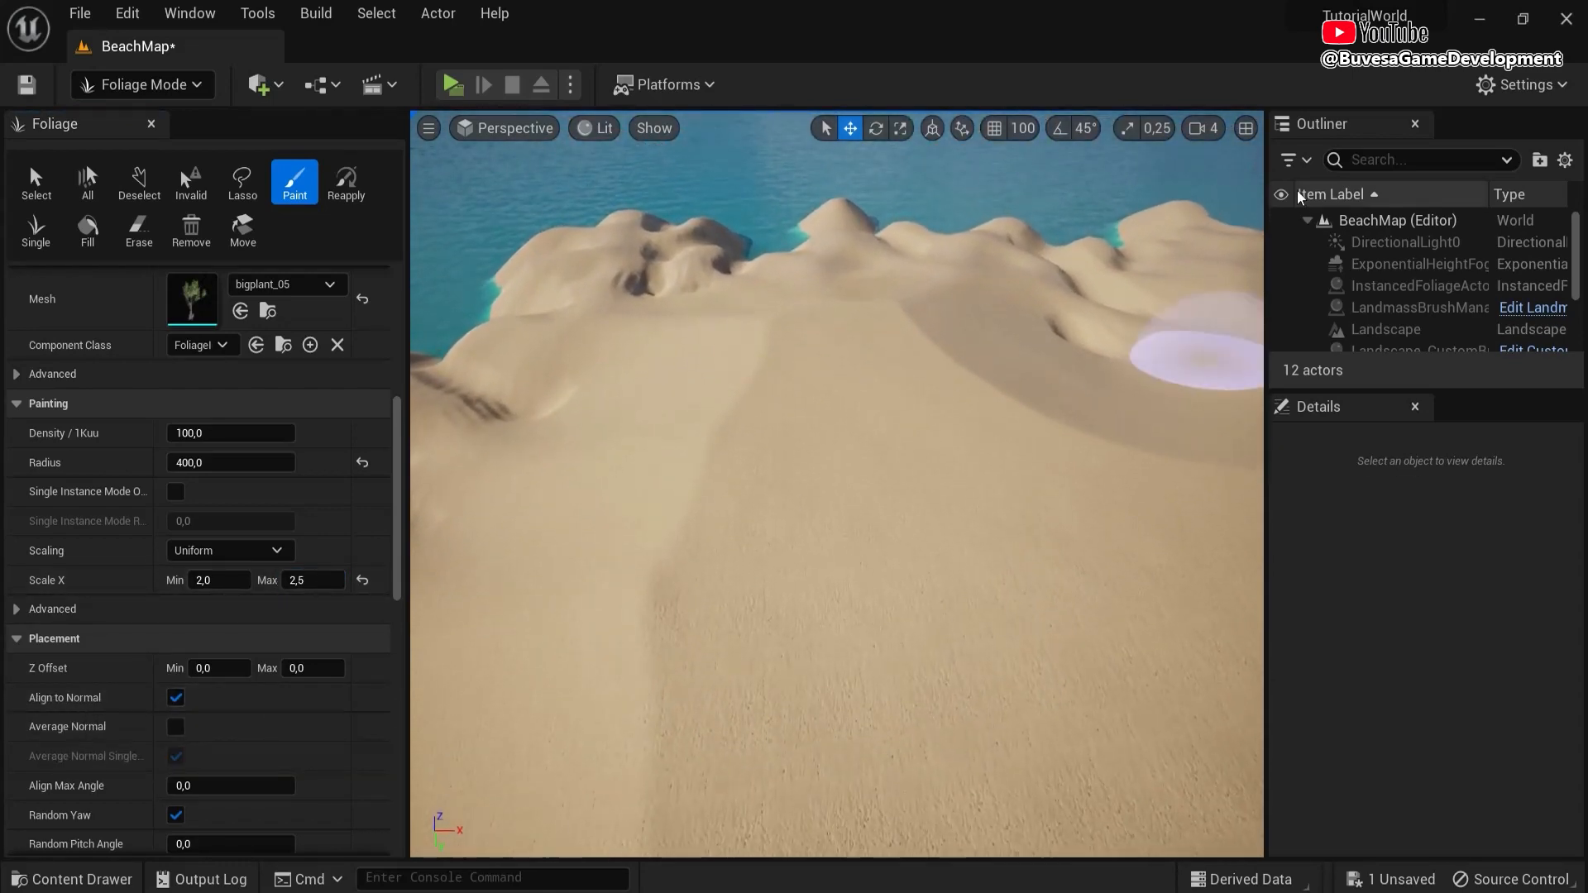
{"action": "left_click", "coordinate": [1204, 128]}
{"action": "mouse_move", "coordinate": [794, 418]}
{"action": "right_mouse_down"}
{"action": "mouse_move", "coordinate": [957, 400]}
{"action": "mouse_move", "coordinate": [971, 436]}
{"action": "mouse_move", "coordinate": [856, 502]}
{"action": "mouse_move", "coordinate": [939, 434]}
{"action": "mouse_move", "coordinate": [839, 425]}
{"action": "right_mouse_up"}
{"action": "left_click", "coordinate": [856, 502]}
{"action": "key", "text": "w"}
{"action": "key", "text": "s"}
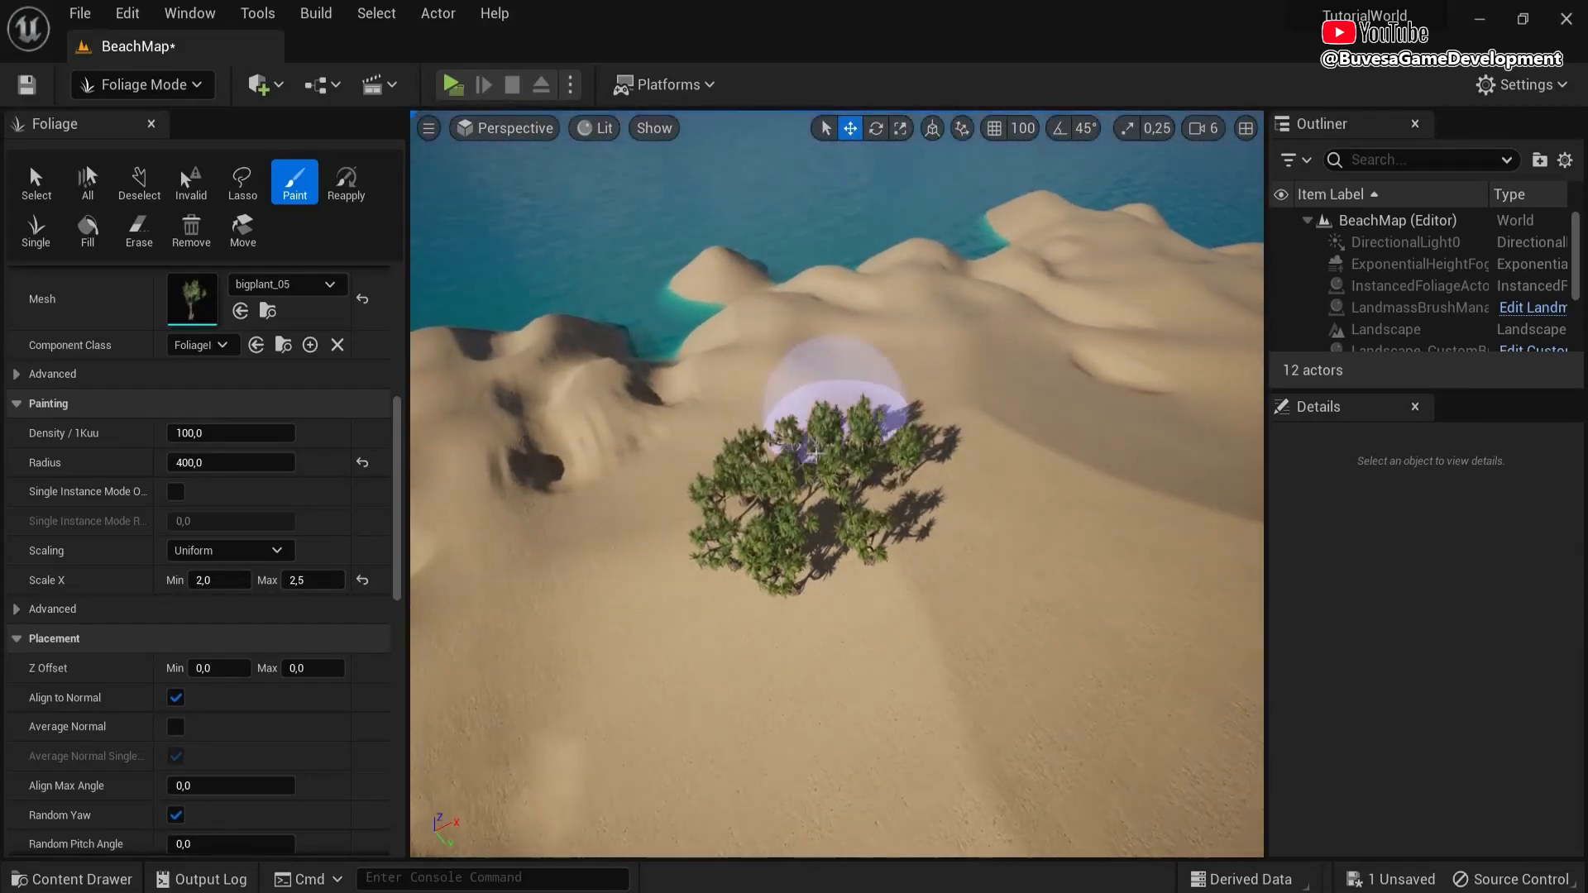
- Disable Align to Normal for bigplant_05 and erase the small test patch of trees
{"action": "mouse_move", "coordinate": [838, 425]}
{"action": "left_mouse_down", "text": "shift"}
{"action": "mouse_move", "coordinate": [802, 454]}
{"action": "mouse_move", "coordinate": [926, 538]}
{"action": "left_mouse_up", "text": "shift"}
{"action": "left_click", "coordinate": [176, 698]}
{"action": "key", "text": "w"}
{"action": "mouse_move", "coordinate": [926, 538]}
{"action": "right_mouse_down"}
{"action": "mouse_move", "coordinate": [903, 397]}
{"action": "mouse_move", "coordinate": [901, 606]}
{"action": "right_mouse_up"}
{"action": "key", "text": "s"}
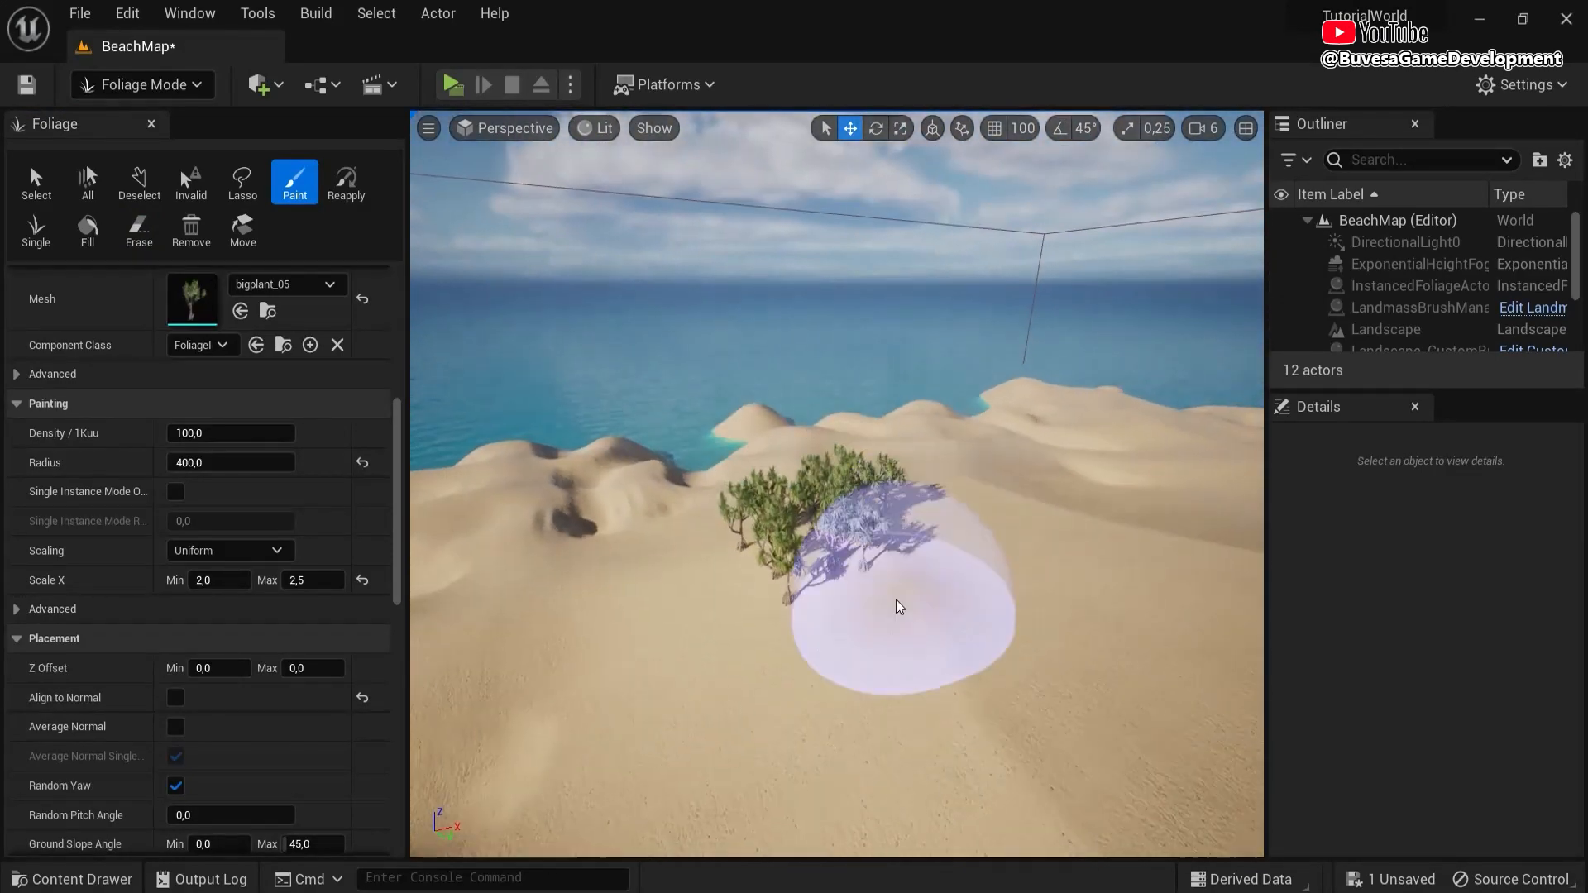
{"action": "left_click_drag", "start_coordinate": [901, 606], "coordinate": [826, 529], "text": "shift"}
- Set the collision preset of the bigplant_05 foliage type to BlockAll
{"action": "scroll", "coordinate": [146, 748], "scroll_direction": "down", "scroll_amount": 8}
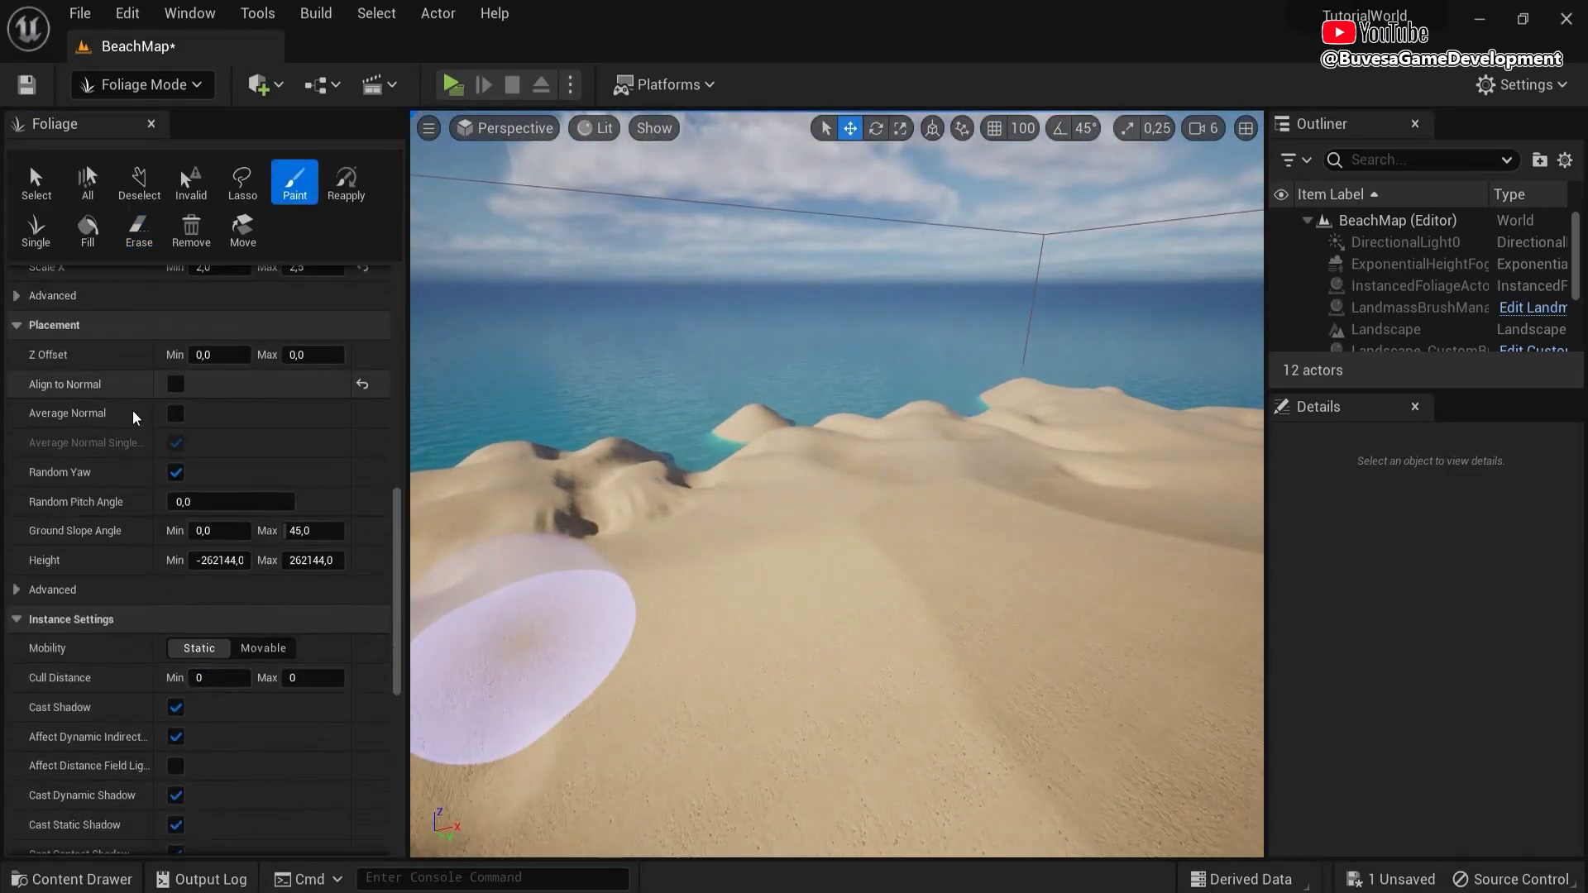
{"action": "scroll", "coordinate": [202, 686], "scroll_direction": "down", "scroll_amount": 8}
{"action": "left_click", "coordinate": [194, 669]}
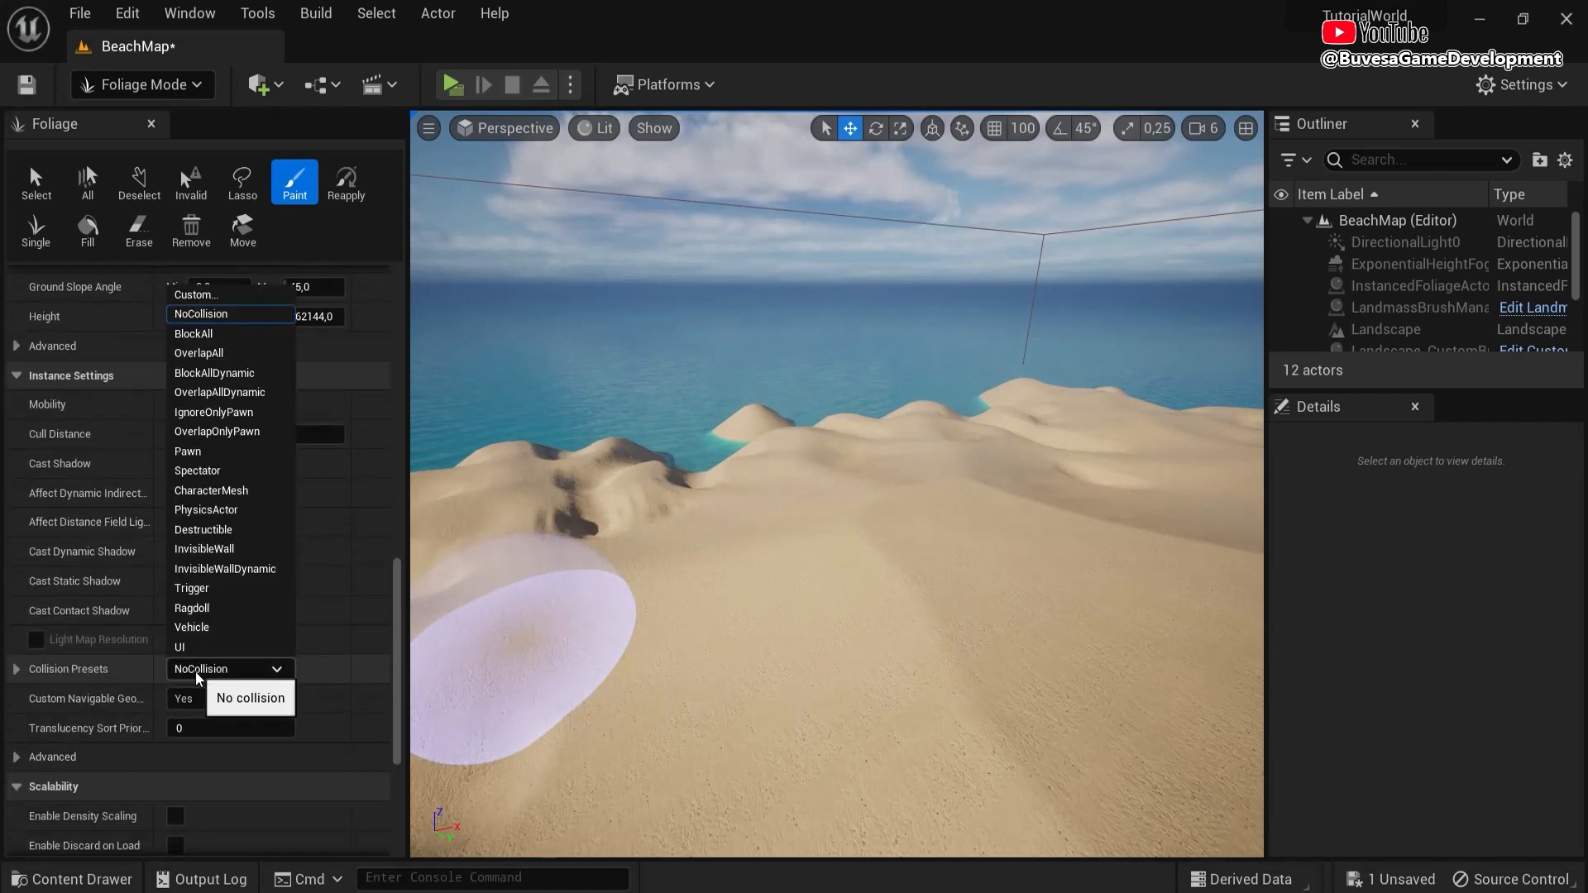
{"action": "left_click", "coordinate": [204, 342]}
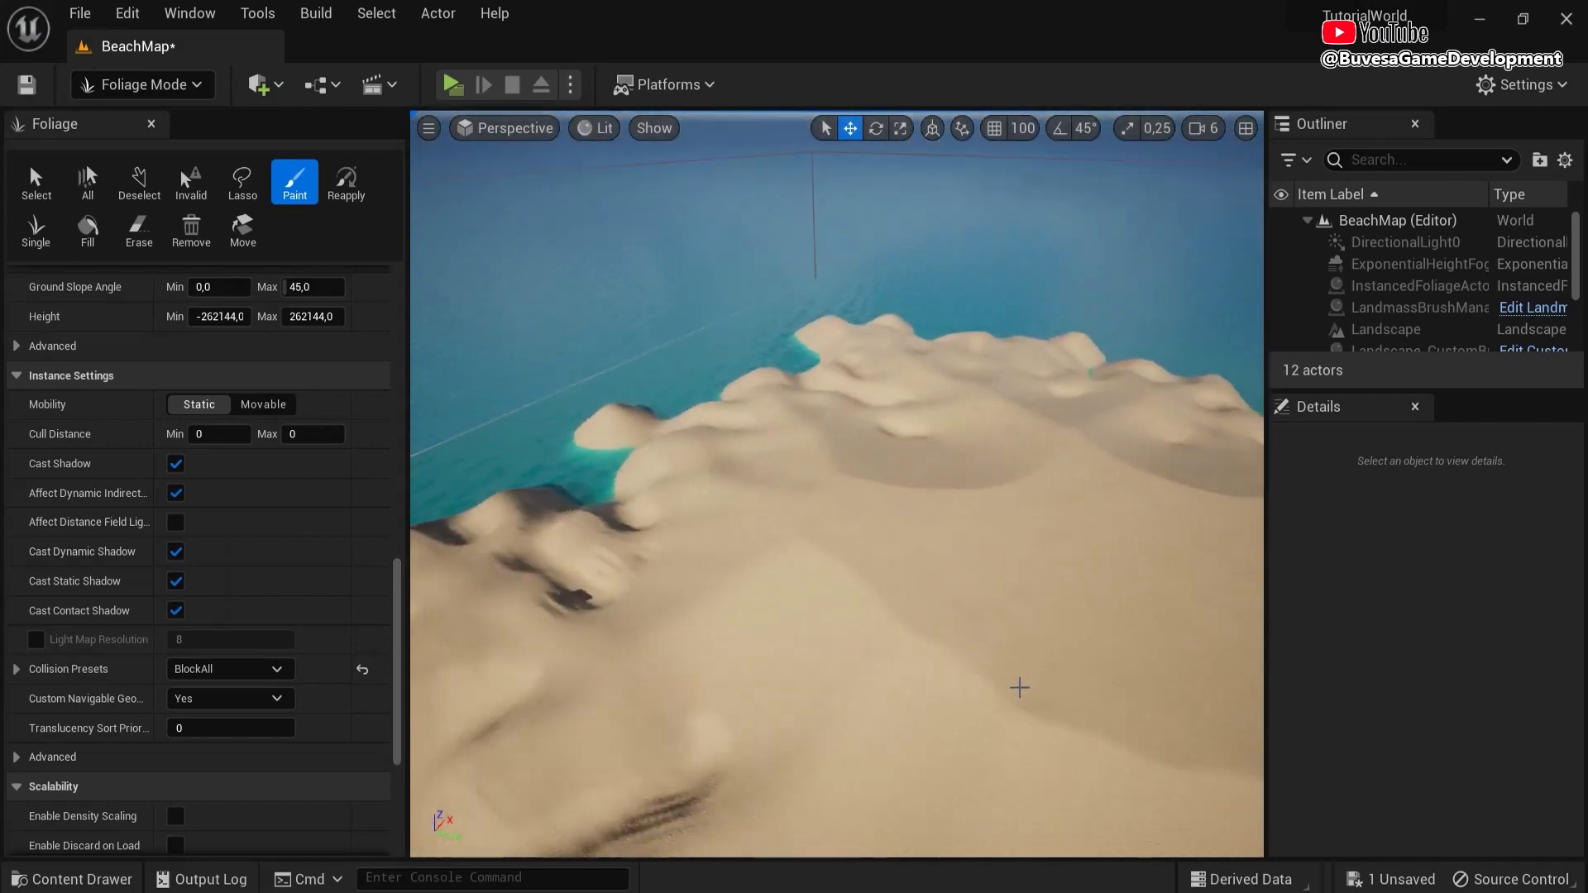
- Enlarge the foliage brush size to about 2884 for covering the whole island
{"action": "right_click_drag", "start_coordinate": [1323, 701], "coordinate": [1358, 764]}
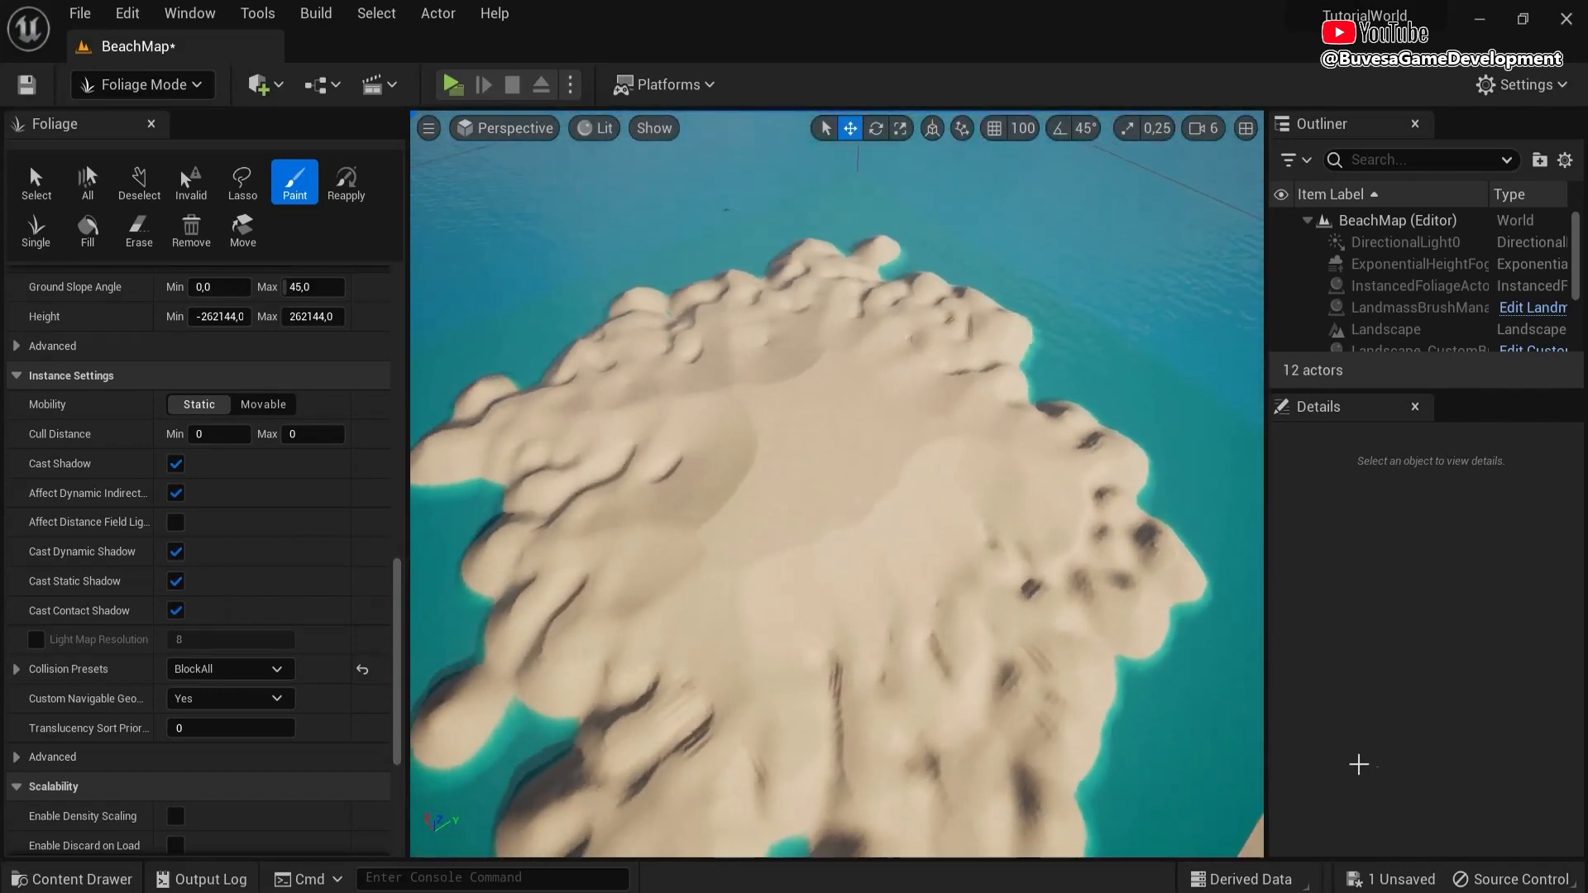
{"action": "mouse_move", "coordinate": [769, 383]}
{"action": "right_mouse_down"}
{"action": "mouse_move", "coordinate": [836, 398]}
{"action": "mouse_move", "coordinate": [765, 382]}
{"action": "right_mouse_up"}
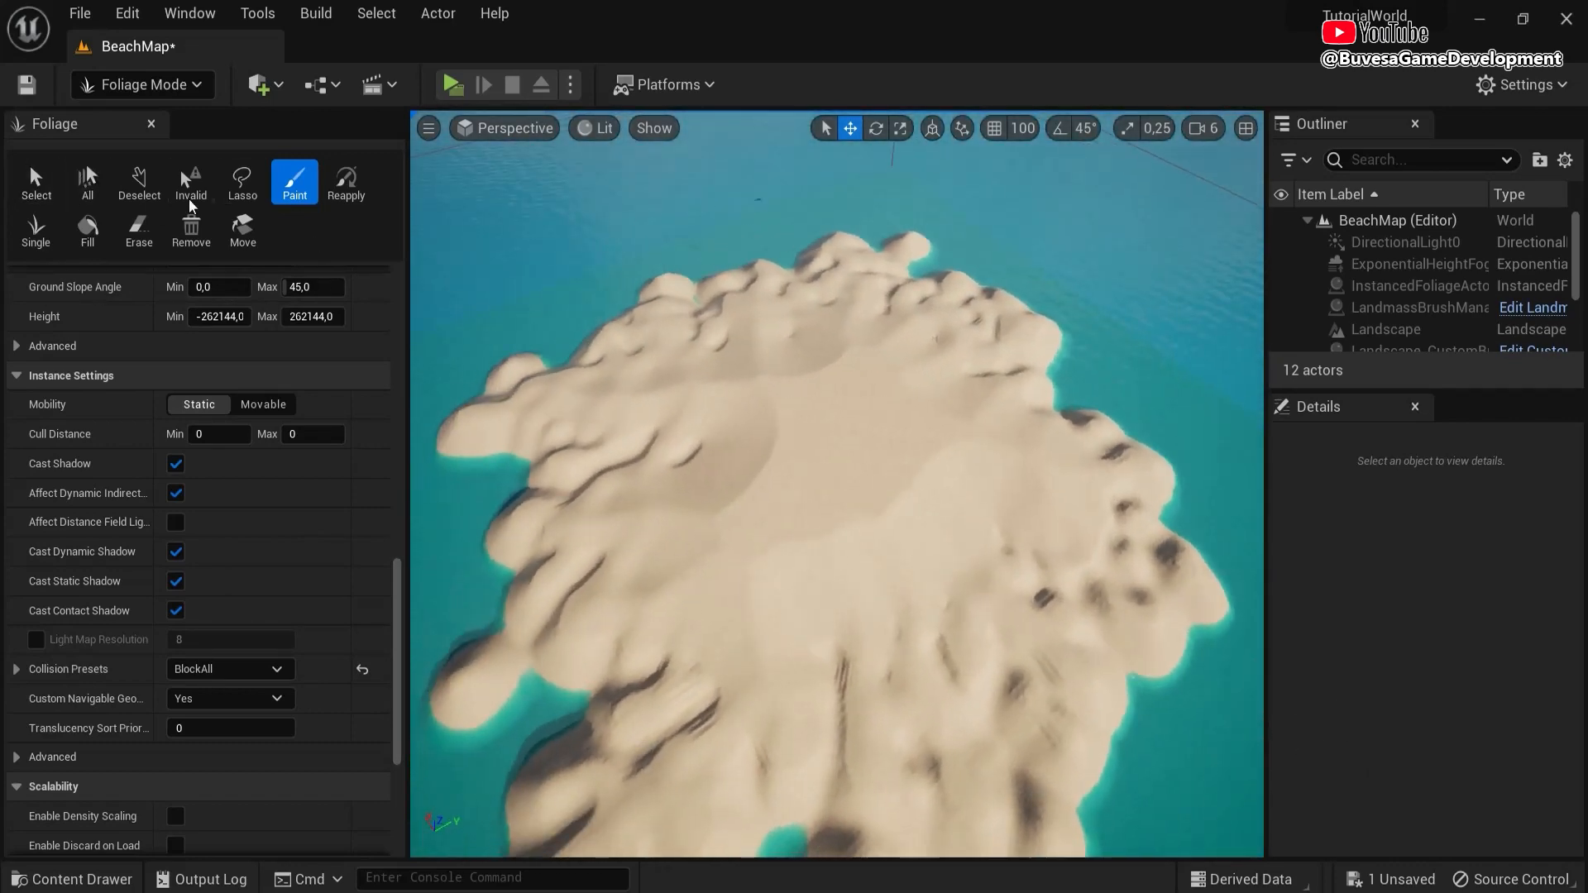
{"action": "scroll", "coordinate": [376, 476], "scroll_direction": "up", "scroll_amount": 10}
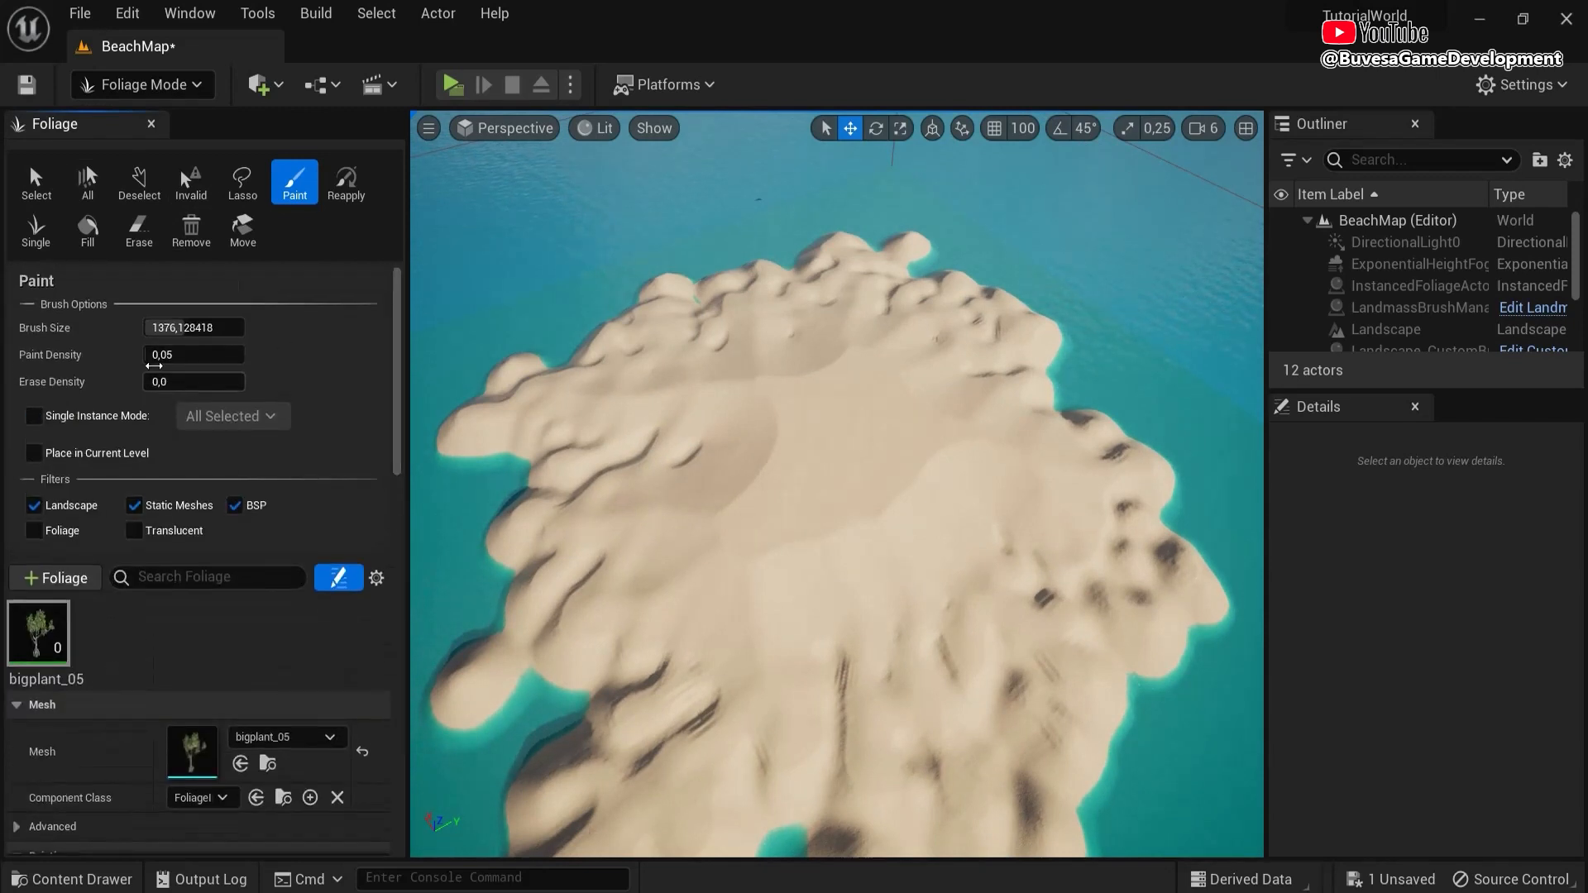
{"action": "left_click_drag", "start_coordinate": [176, 328], "coordinate": [211, 328]}
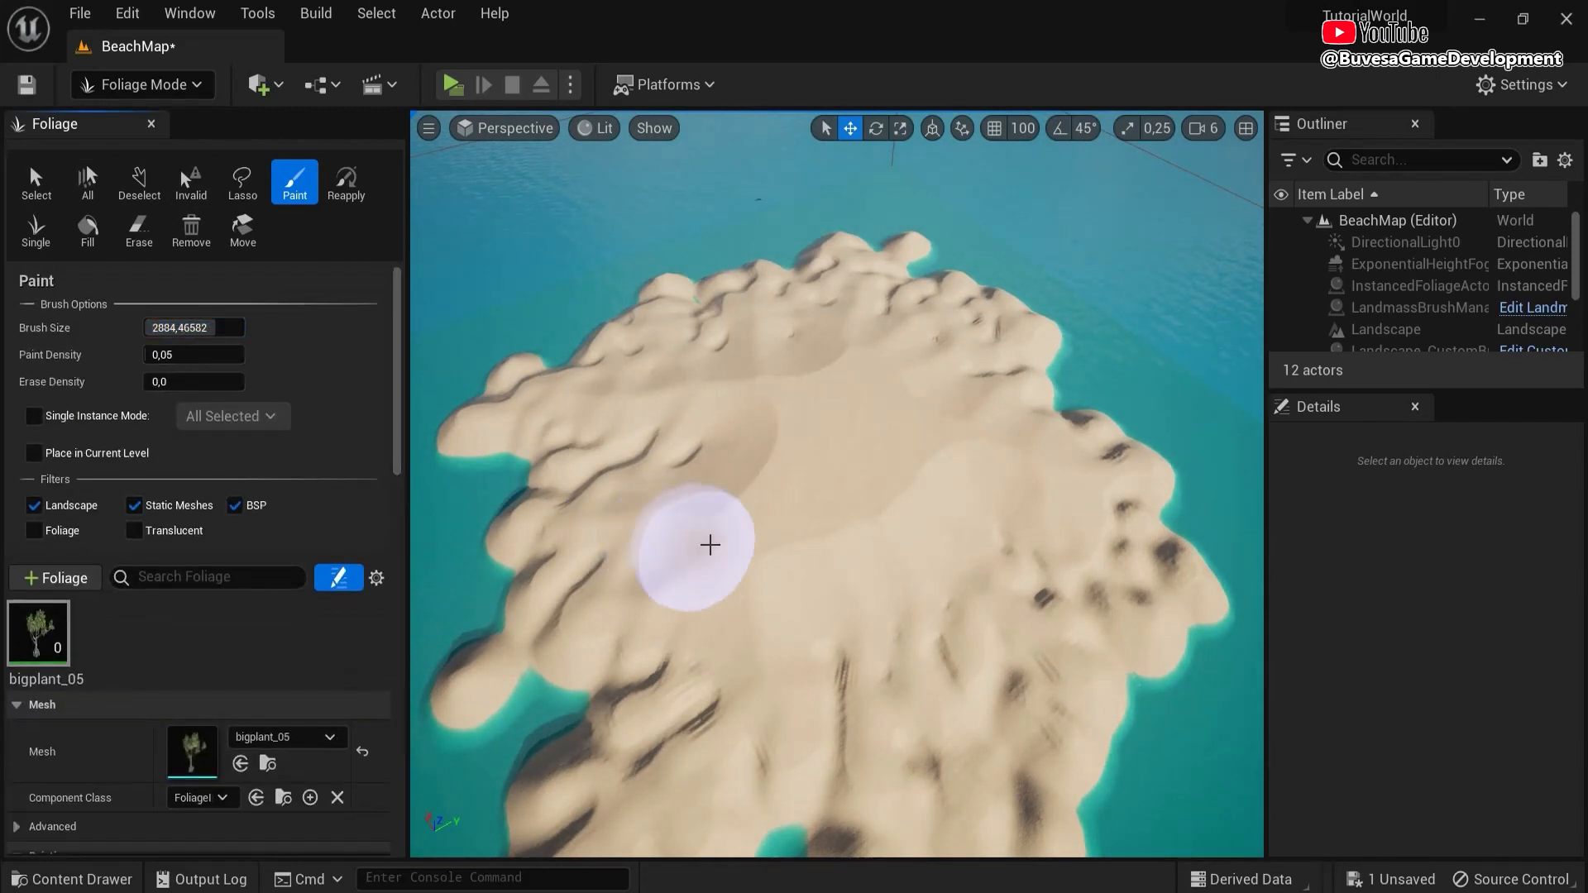
- Paint a large test grove of bigplant_05 trees across the middle of the island, then erase it
{"action": "mouse_move", "coordinate": [709, 573]}
{"action": "left_mouse_down"}
{"action": "mouse_move", "coordinate": [702, 469]}
{"action": "mouse_move", "coordinate": [809, 557]}
{"action": "left_mouse_up"}
{"action": "mouse_move", "coordinate": [898, 542]}
{"action": "right_mouse_down"}
{"action": "mouse_move", "coordinate": [877, 450]}
{"action": "mouse_move", "coordinate": [833, 394]}
{"action": "mouse_move", "coordinate": [1245, 402]}
{"action": "mouse_move", "coordinate": [1263, 409]}
{"action": "mouse_move", "coordinate": [1266, 484]}
{"action": "right_mouse_up"}
{"action": "key", "text": "w"}
{"action": "key", "text": "s"}
{"action": "right_click_drag", "start_coordinate": [951, 695], "coordinate": [968, 720]}
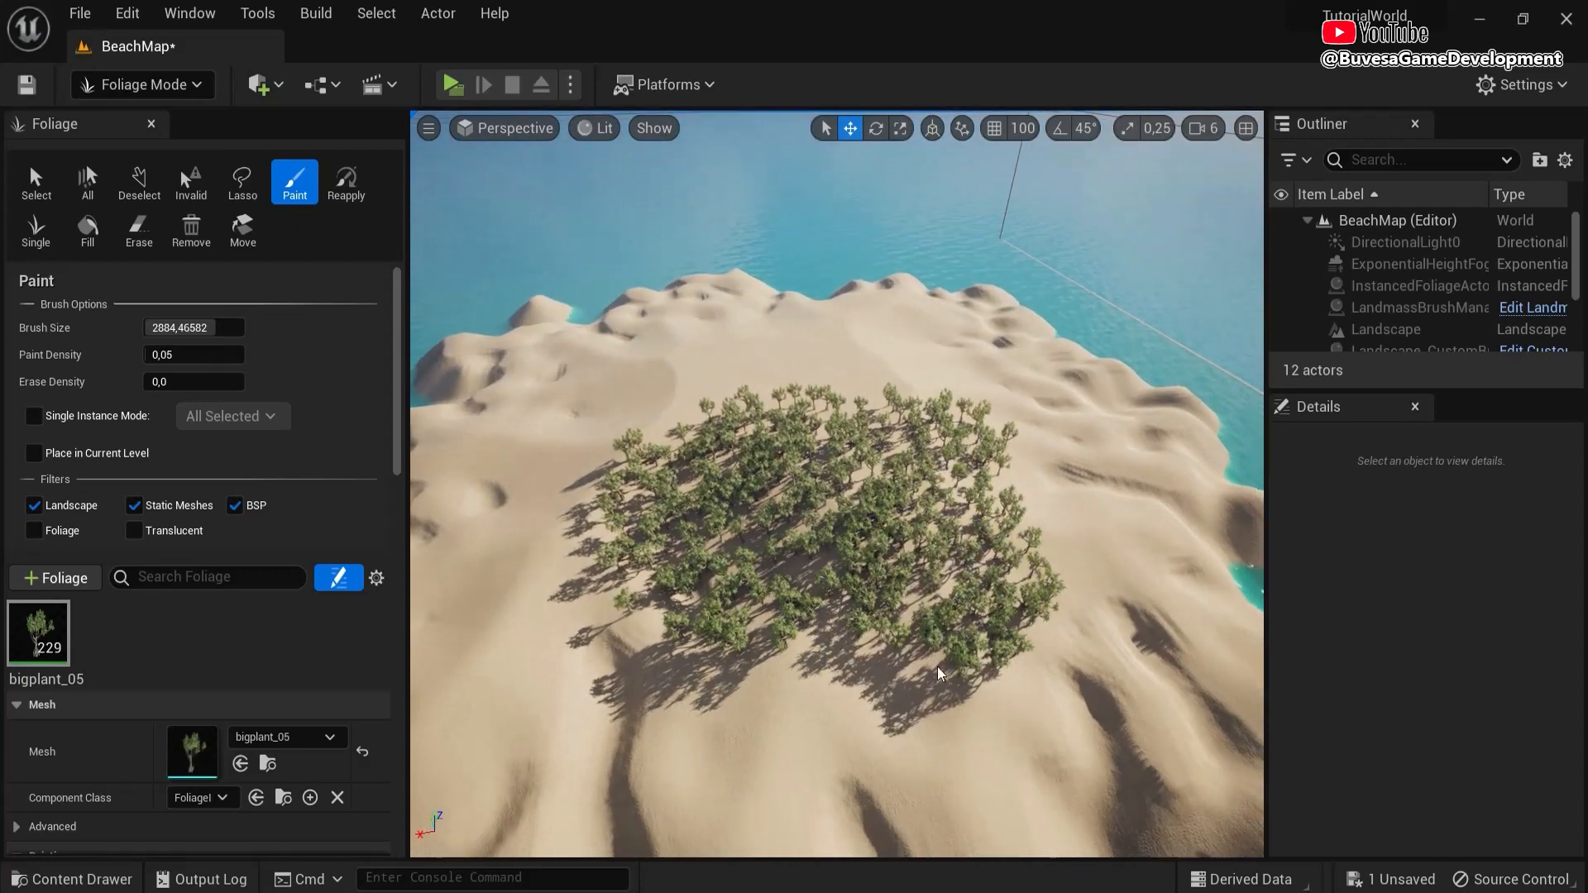
{"action": "mouse_move", "coordinate": [662, 598]}
{"action": "left_mouse_down", "text": "shift"}
{"action": "mouse_move", "coordinate": [649, 596]}
{"action": "mouse_move", "coordinate": [925, 599]}
{"action": "mouse_move", "coordinate": [957, 493]}
{"action": "left_mouse_up", "text": "shift"}
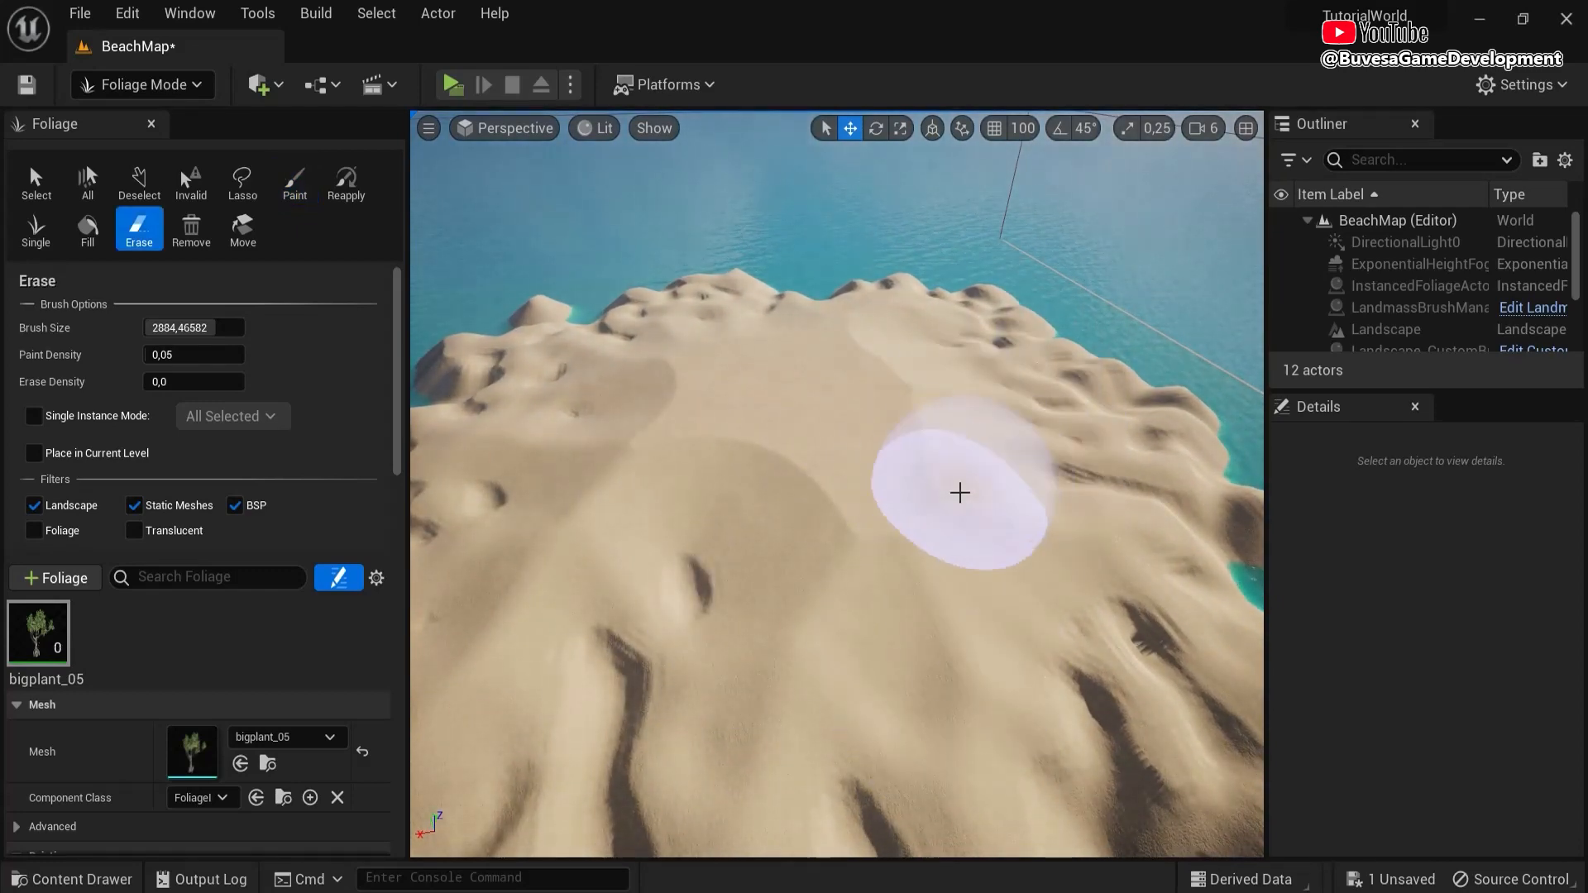
- Add the bigplant_06 mesh from the PN_Pandanus big folder as a second foliage type
{"action": "left_click", "coordinate": [83, 881]}
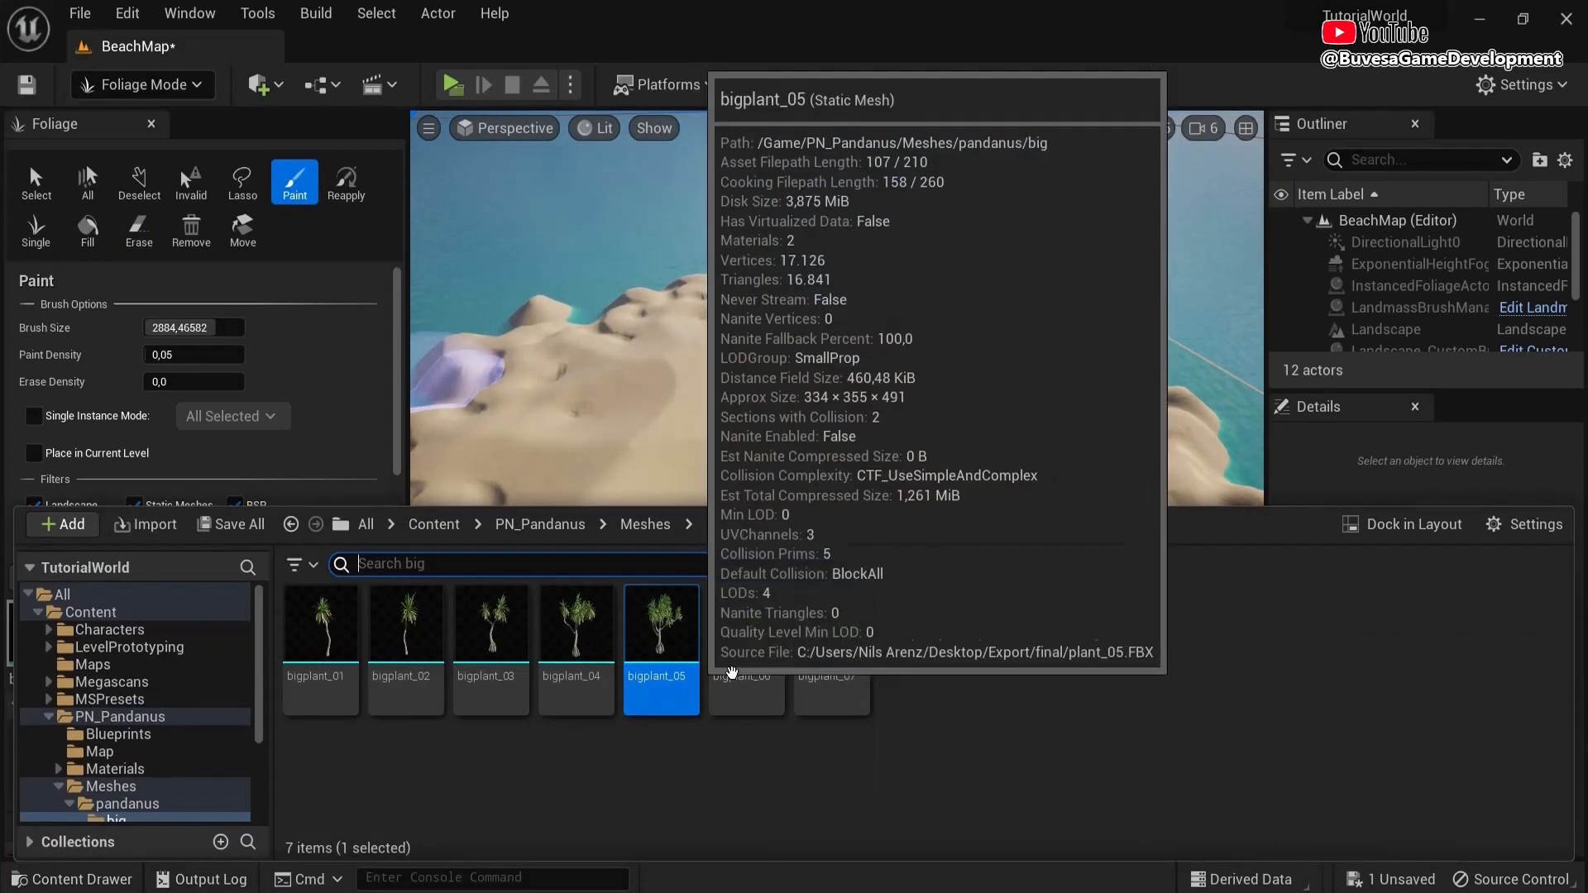
{"action": "left_click", "coordinate": [707, 659]}
{"action": "mouse_move", "coordinate": [707, 660]}
{"action": "left_mouse_down"}
{"action": "mouse_move", "coordinate": [288, 425]}
{"action": "mouse_move", "coordinate": [320, 452]}
{"action": "mouse_move", "coordinate": [397, 442]}
{"action": "mouse_move", "coordinate": [389, 532]}
{"action": "left_mouse_up"}
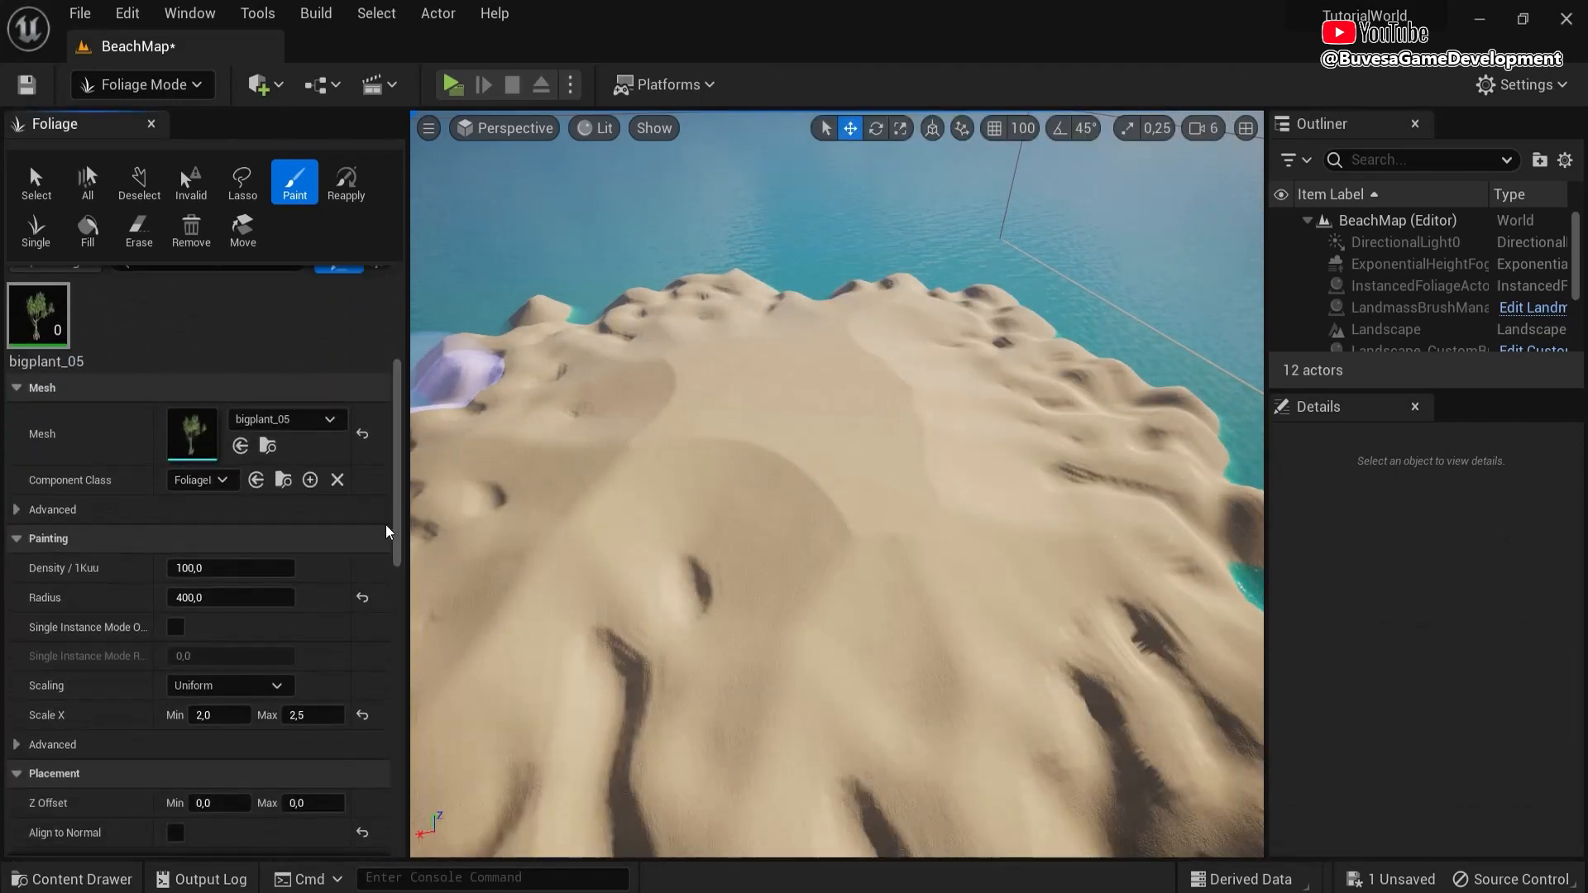
{"action": "key", "text": "ctrl+space"}
{"action": "left_click_drag", "start_coordinate": [443, 466], "coordinate": [96, 331]}
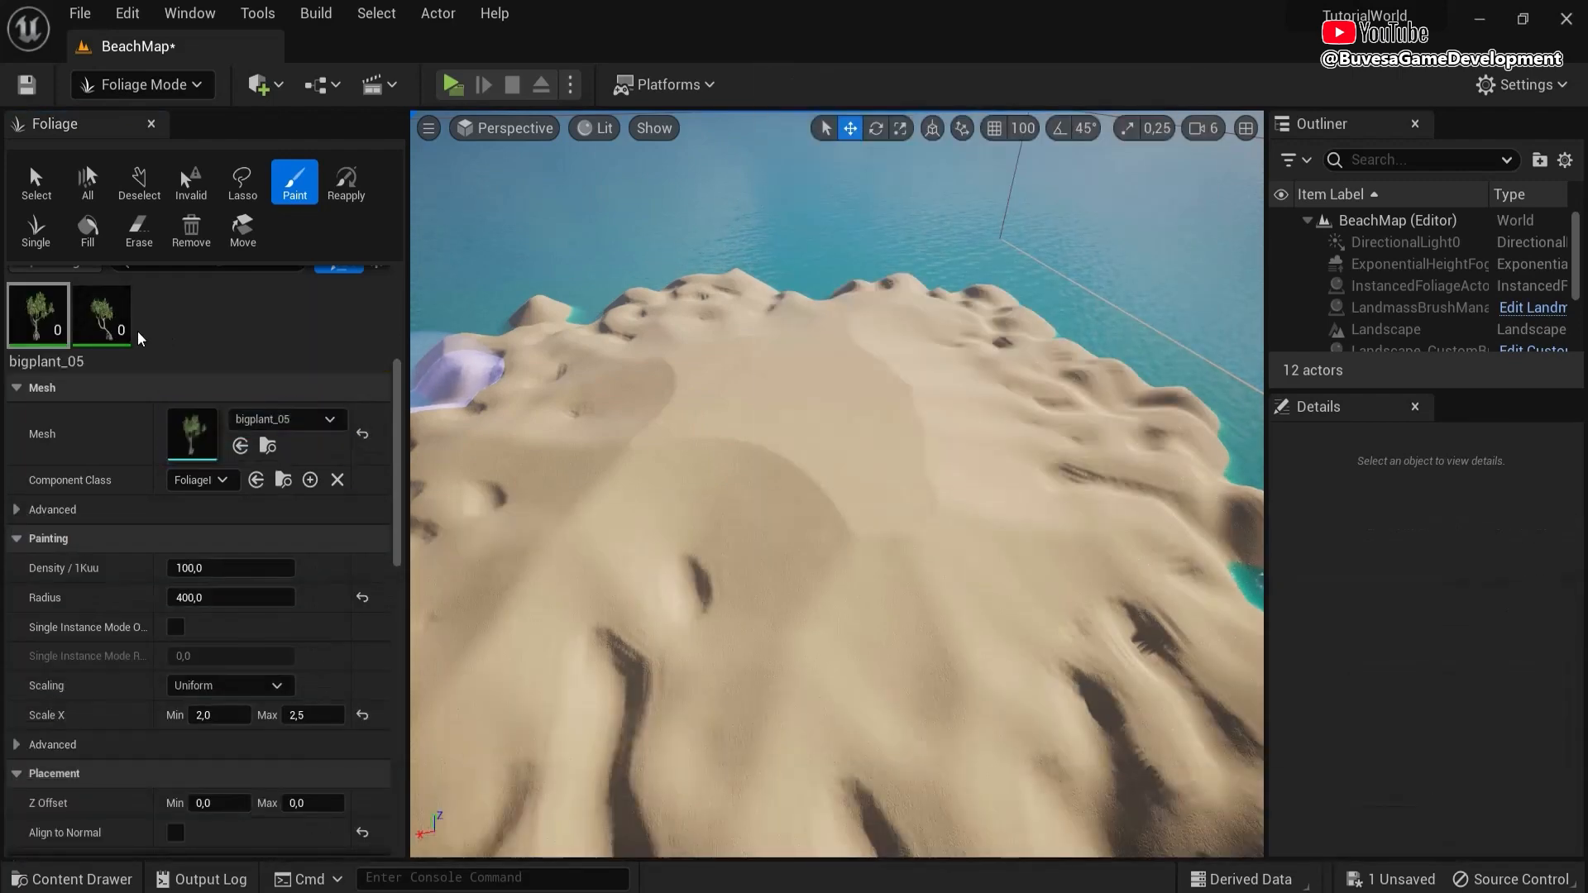
- Set the bigplant_06 foliage type's density to 80, radius to 400 and scale range to 2,0–2,5
{"action": "left_click", "coordinate": [104, 318]}
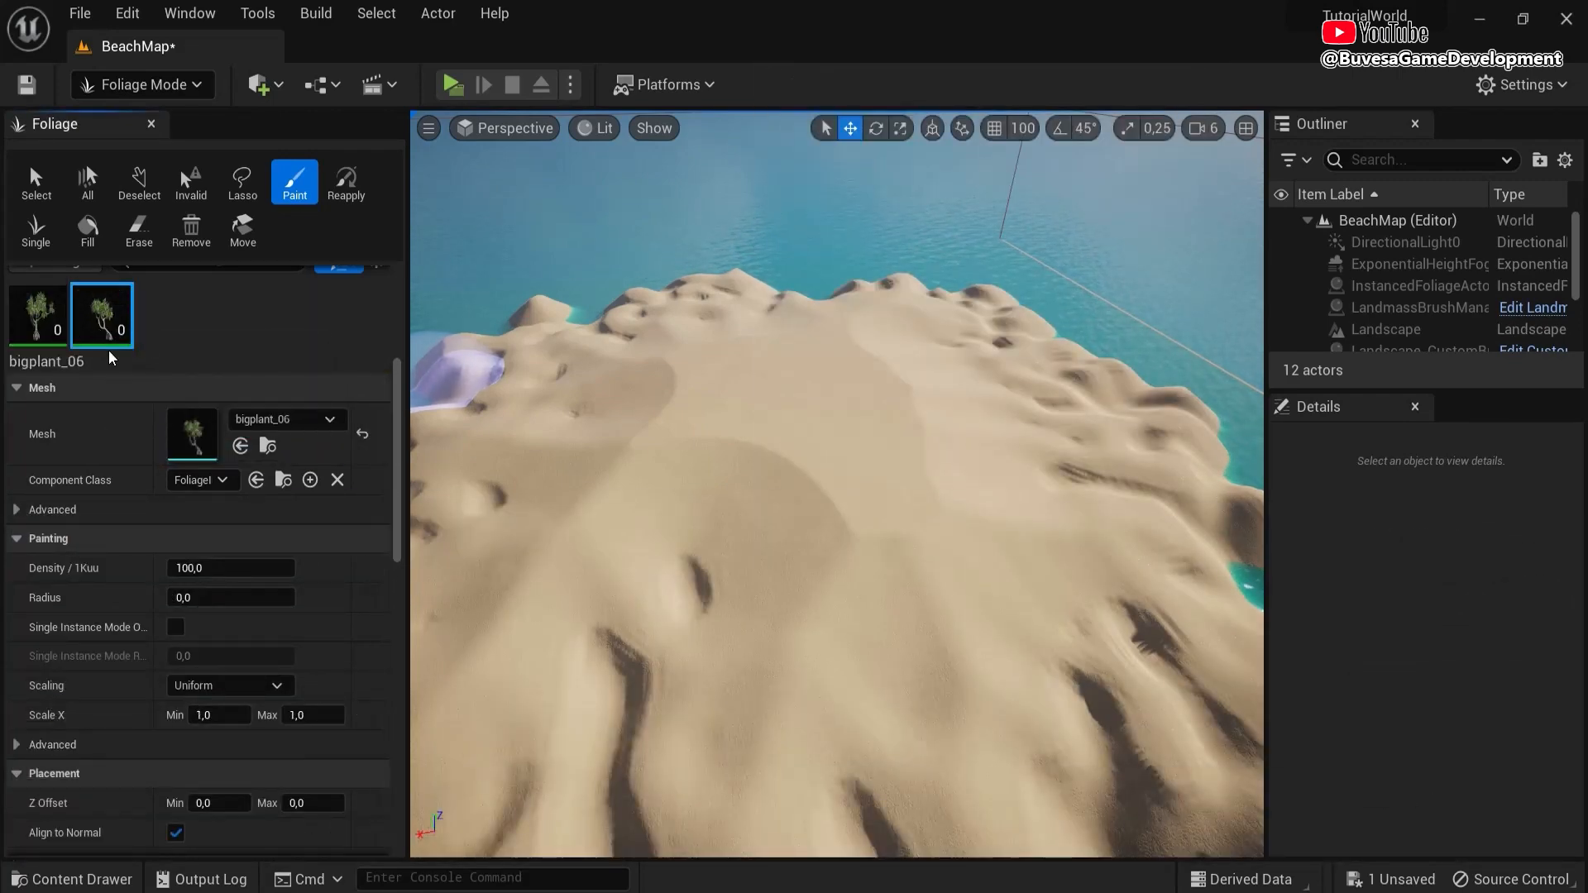
{"action": "mouse_move", "coordinate": [397, 464]}
{"action": "left_mouse_down"}
{"action": "mouse_move", "coordinate": [396, 401]}
{"action": "mouse_move", "coordinate": [377, 487]}
{"action": "left_mouse_up"}
{"action": "scroll", "coordinate": [377, 493], "scroll_direction": "down", "scroll_amount": 2}
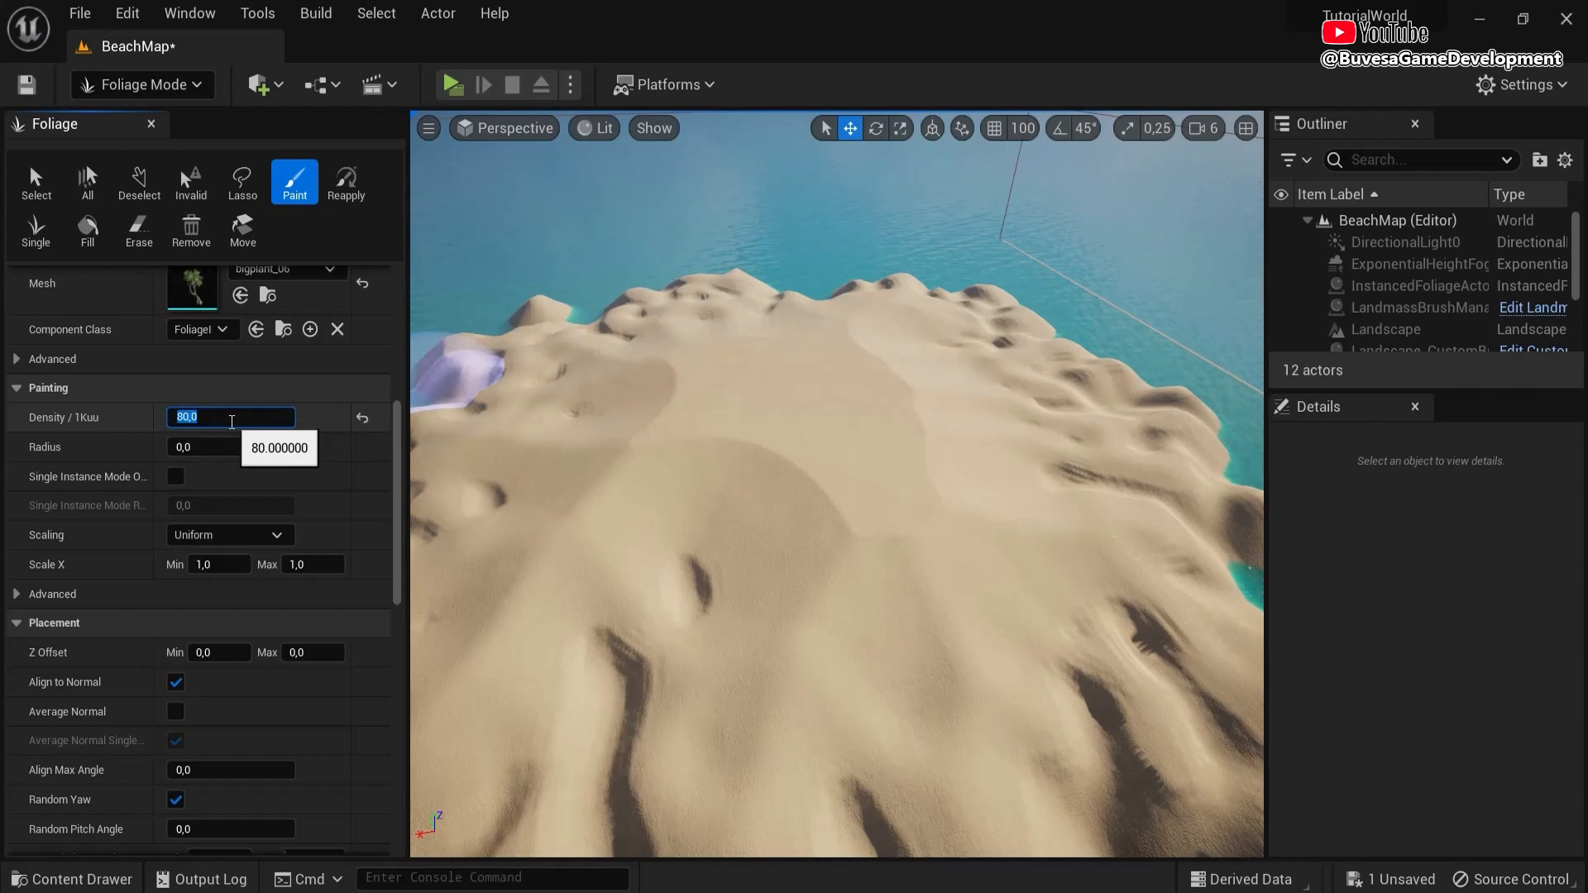
{"action": "left_click", "coordinate": [248, 449]}
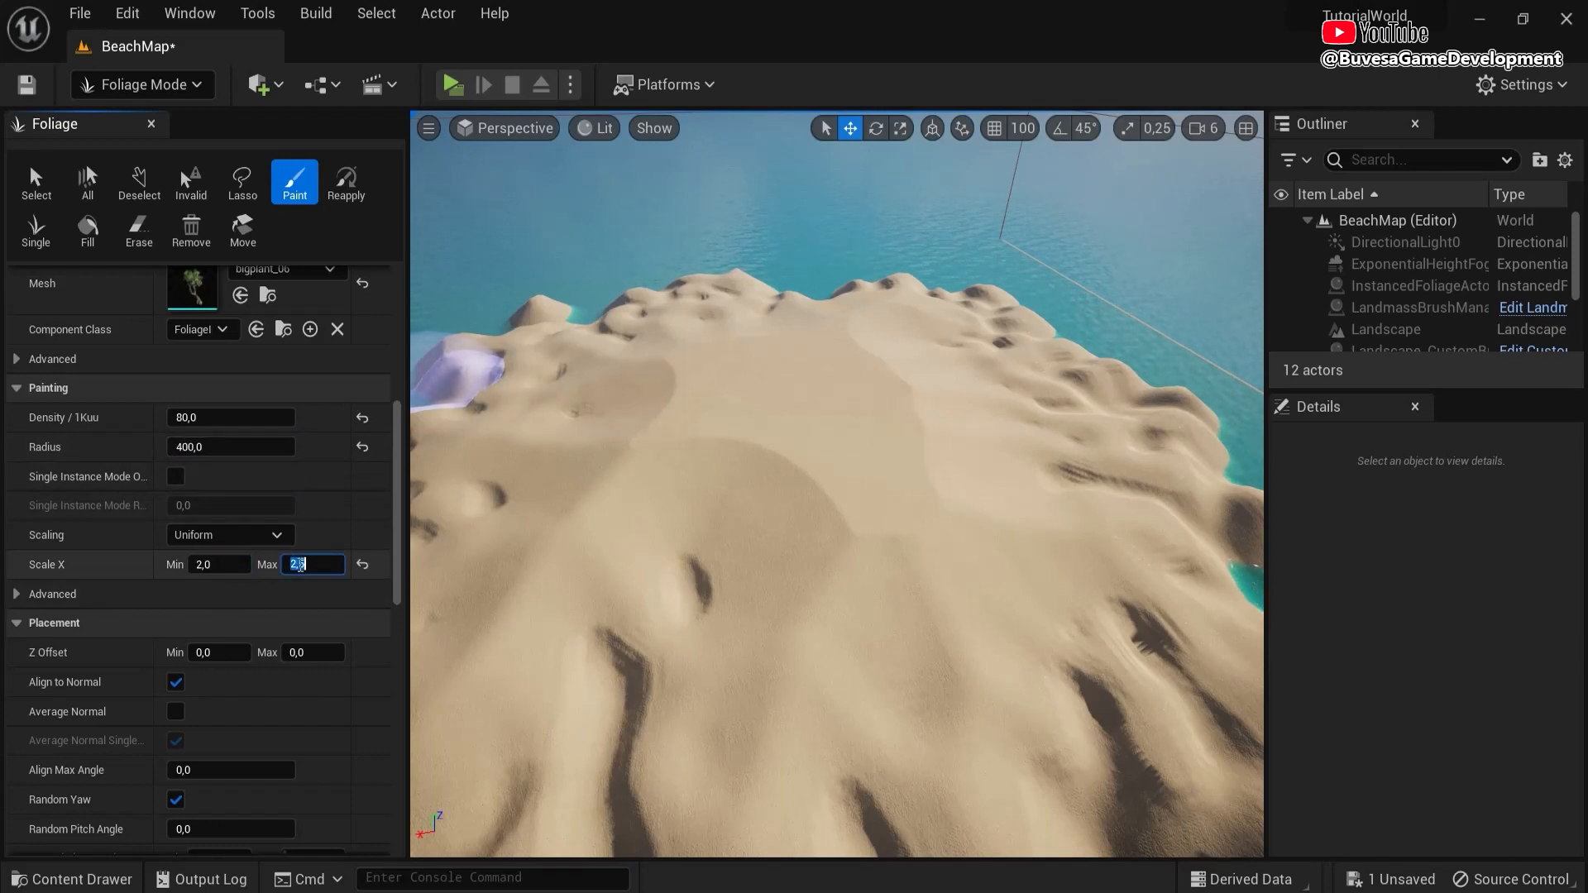
- Set both the minimum and maximum Z offset of the bigplant_05 foliage type to -50
{"action": "scroll", "coordinate": [248, 579], "scroll_direction": "down", "scroll_amount": 3}
{"action": "scroll", "coordinate": [114, 429], "scroll_direction": "up", "scroll_amount": 6}
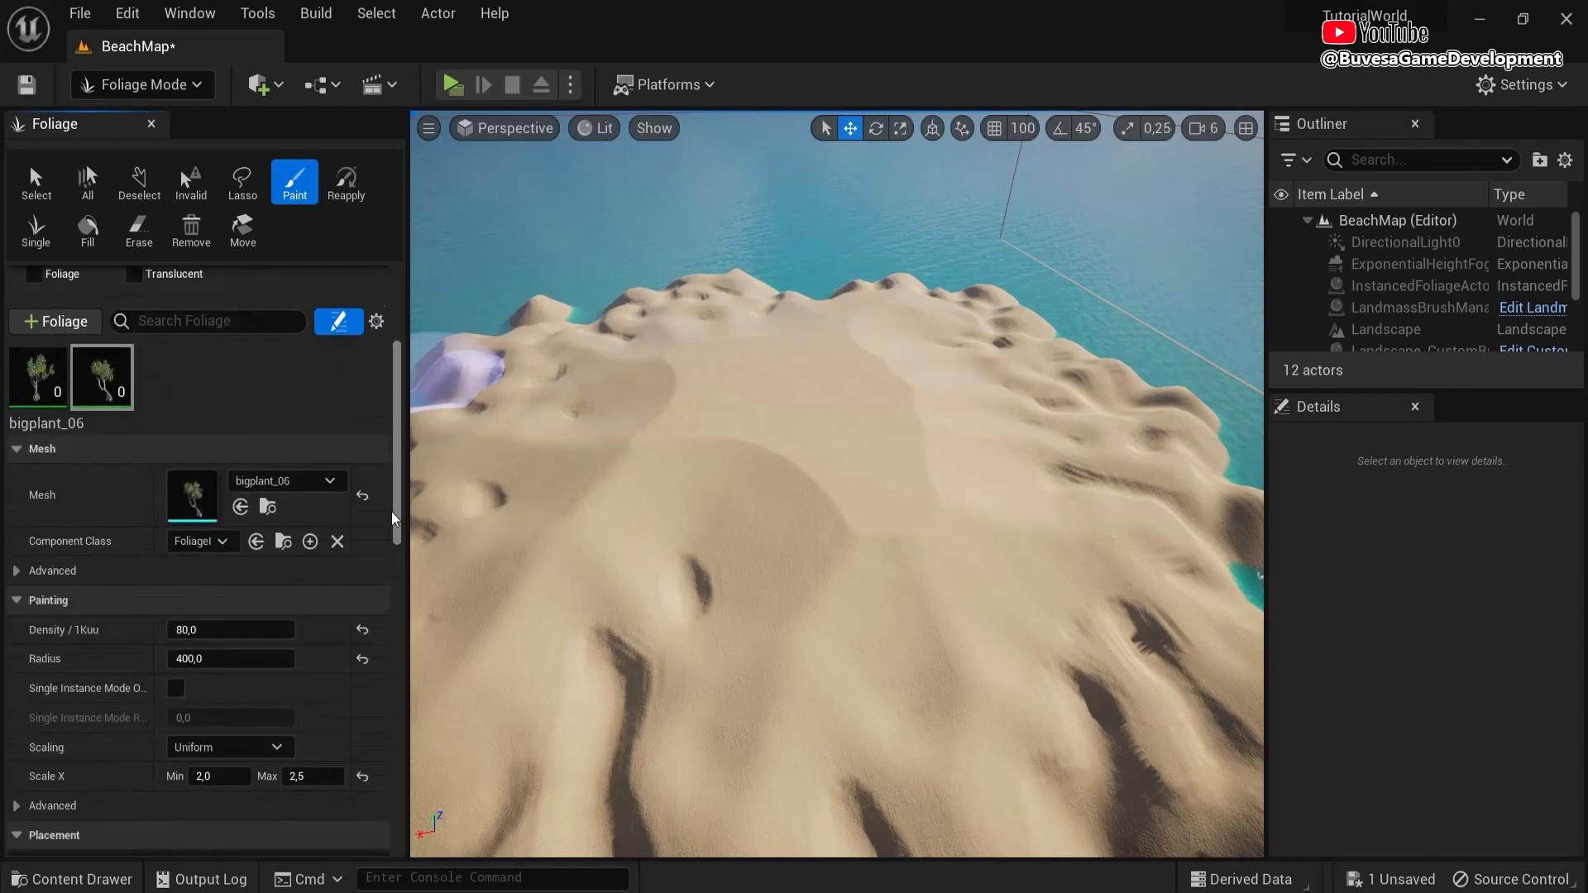
{"action": "left_click", "coordinate": [43, 382]}
{"action": "left_click_drag", "start_coordinate": [397, 501], "coordinate": [396, 601]}
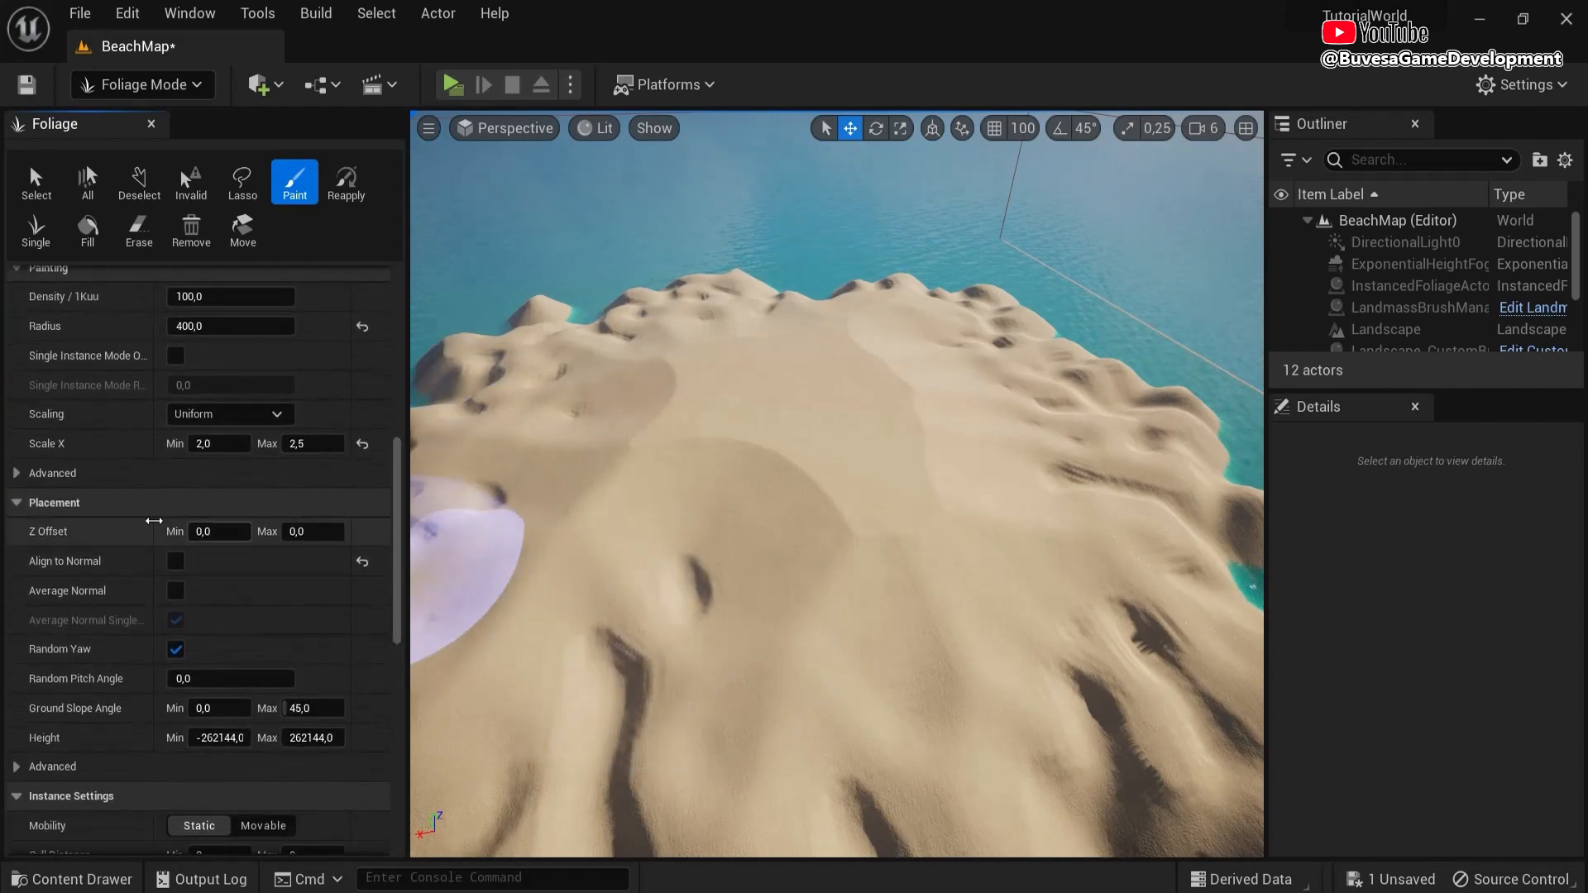
{"action": "left_click", "coordinate": [221, 533]}
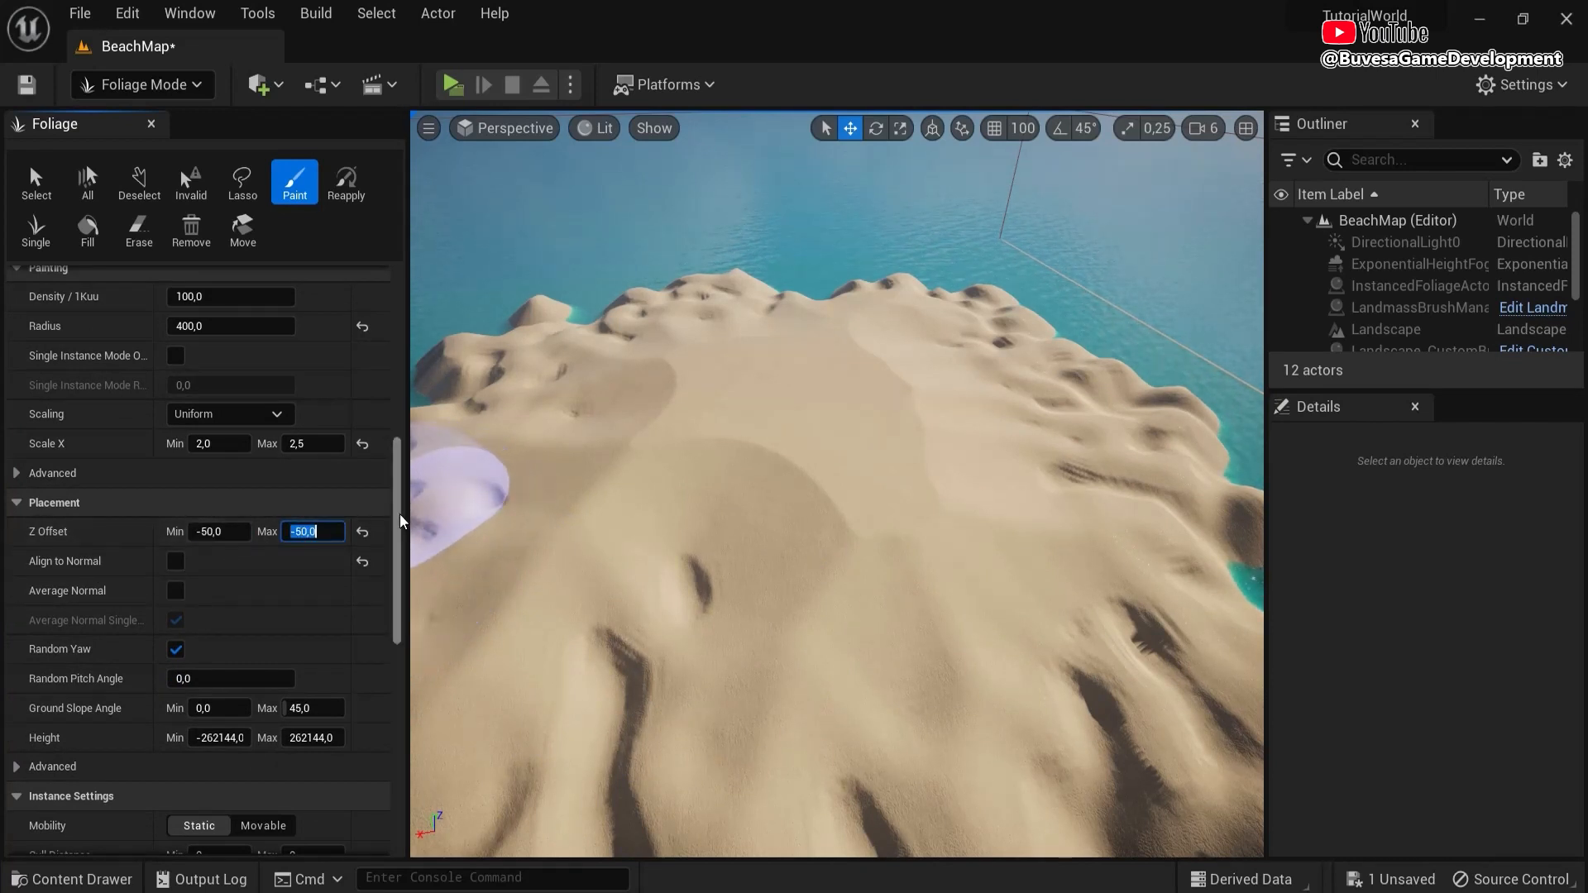
- Set the bigplant_06 foliage type's minimum and maximum Z offset to -50 and disable Align to Normal
{"action": "left_click_drag", "start_coordinate": [399, 521], "coordinate": [397, 405]}
{"action": "left_click", "coordinate": [124, 463]}
{"action": "left_click_drag", "start_coordinate": [398, 484], "coordinate": [389, 591]}
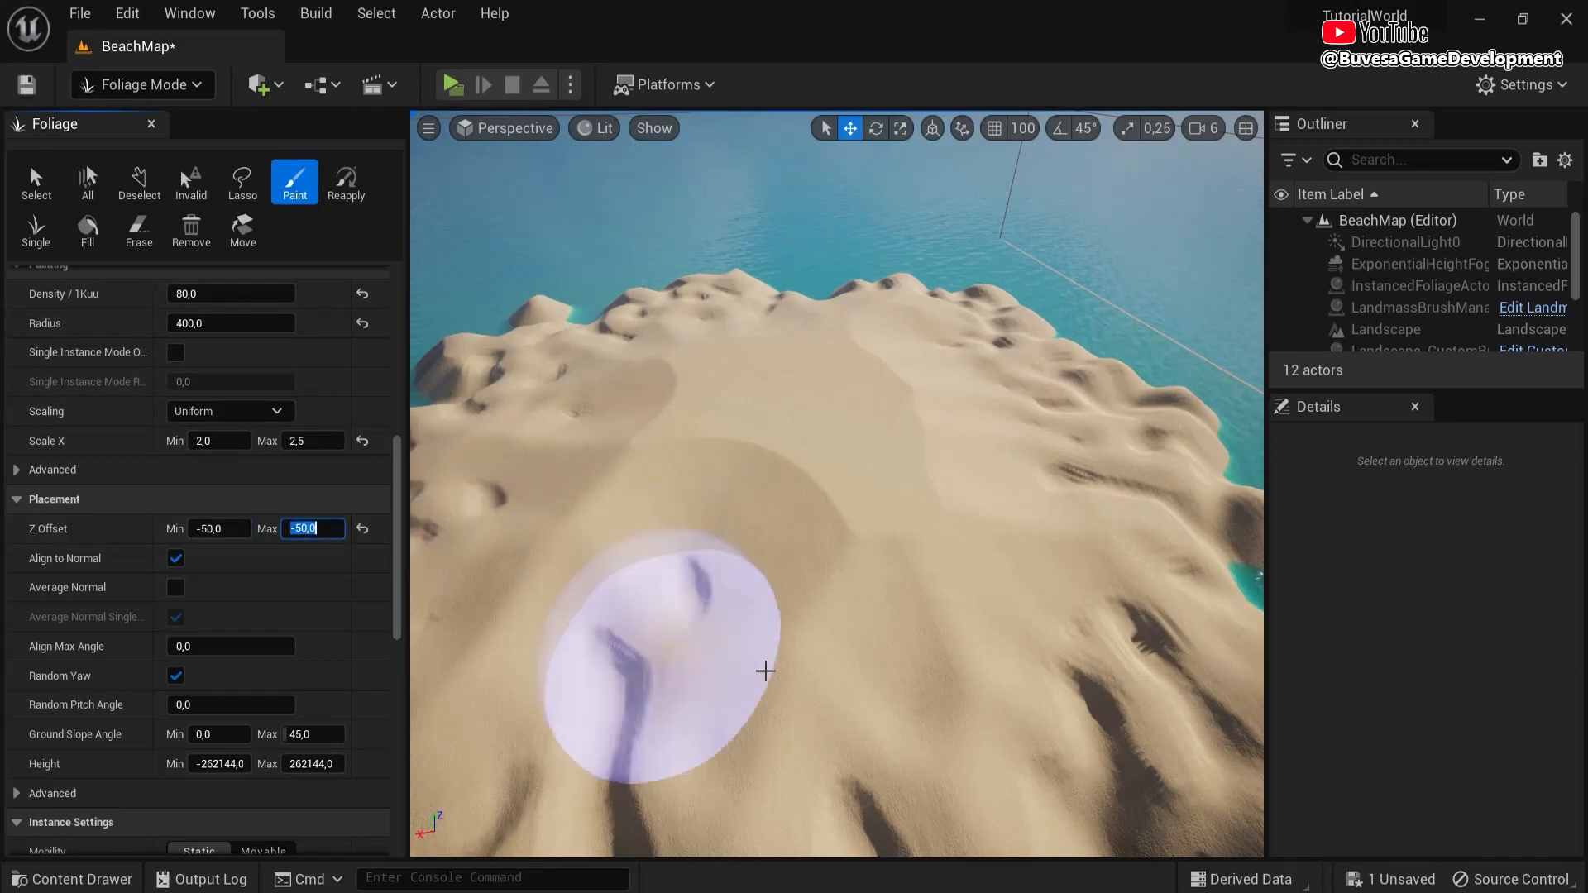
{"action": "left_click", "coordinate": [177, 560]}
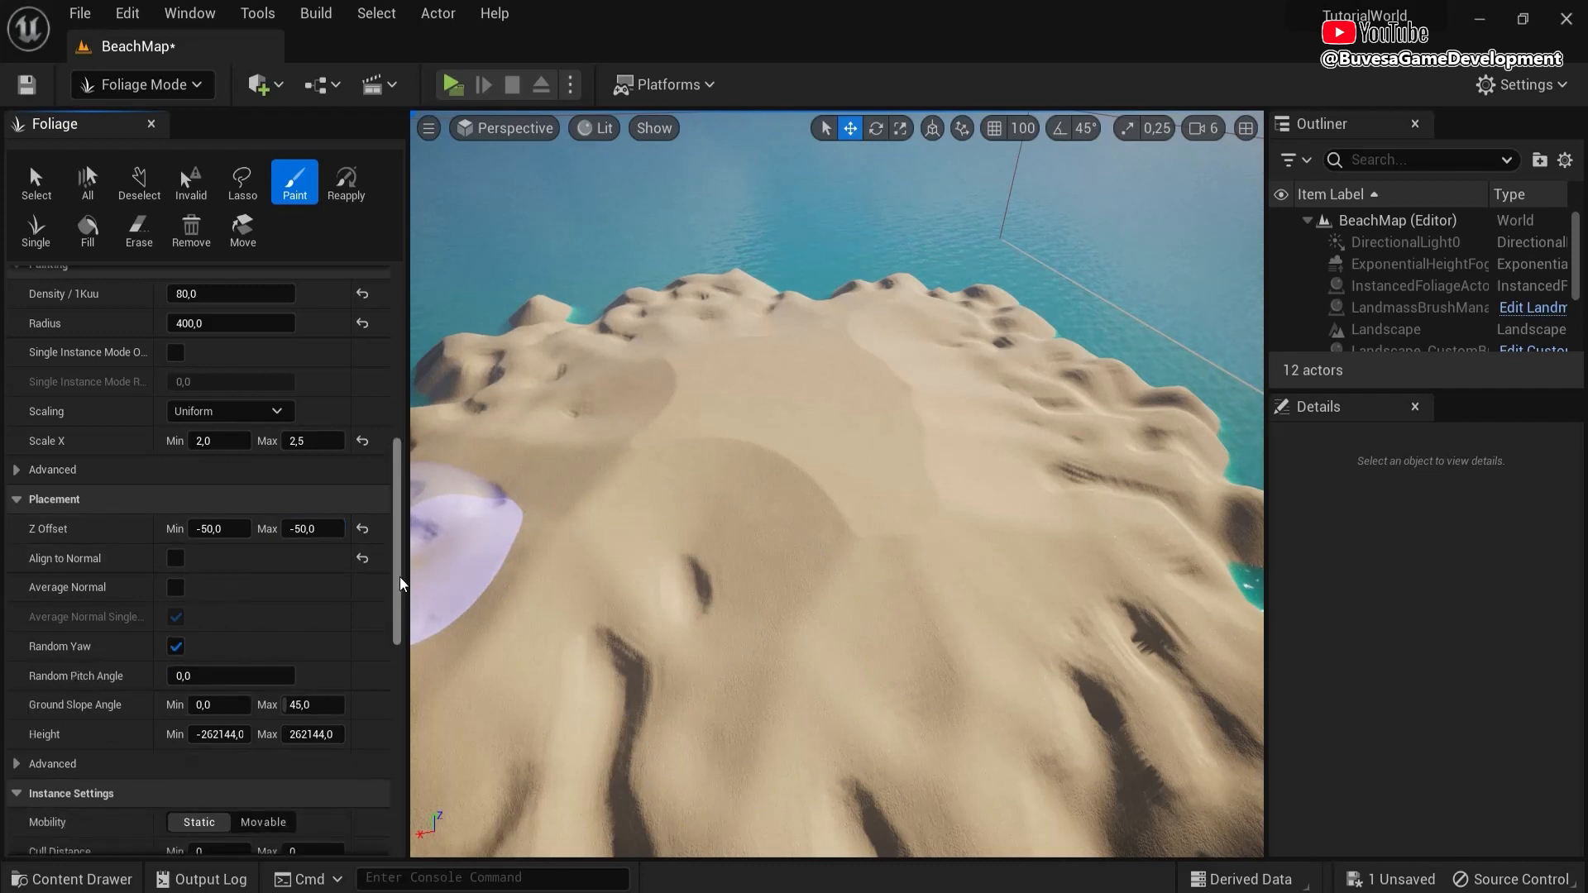
- Set the collision preset of the bigplant_06 foliage type to BlockAll
{"action": "scroll", "coordinate": [395, 612], "scroll_direction": "down", "scroll_amount": 3}
{"action": "scroll", "coordinate": [387, 667], "scroll_direction": "down", "scroll_amount": 3}
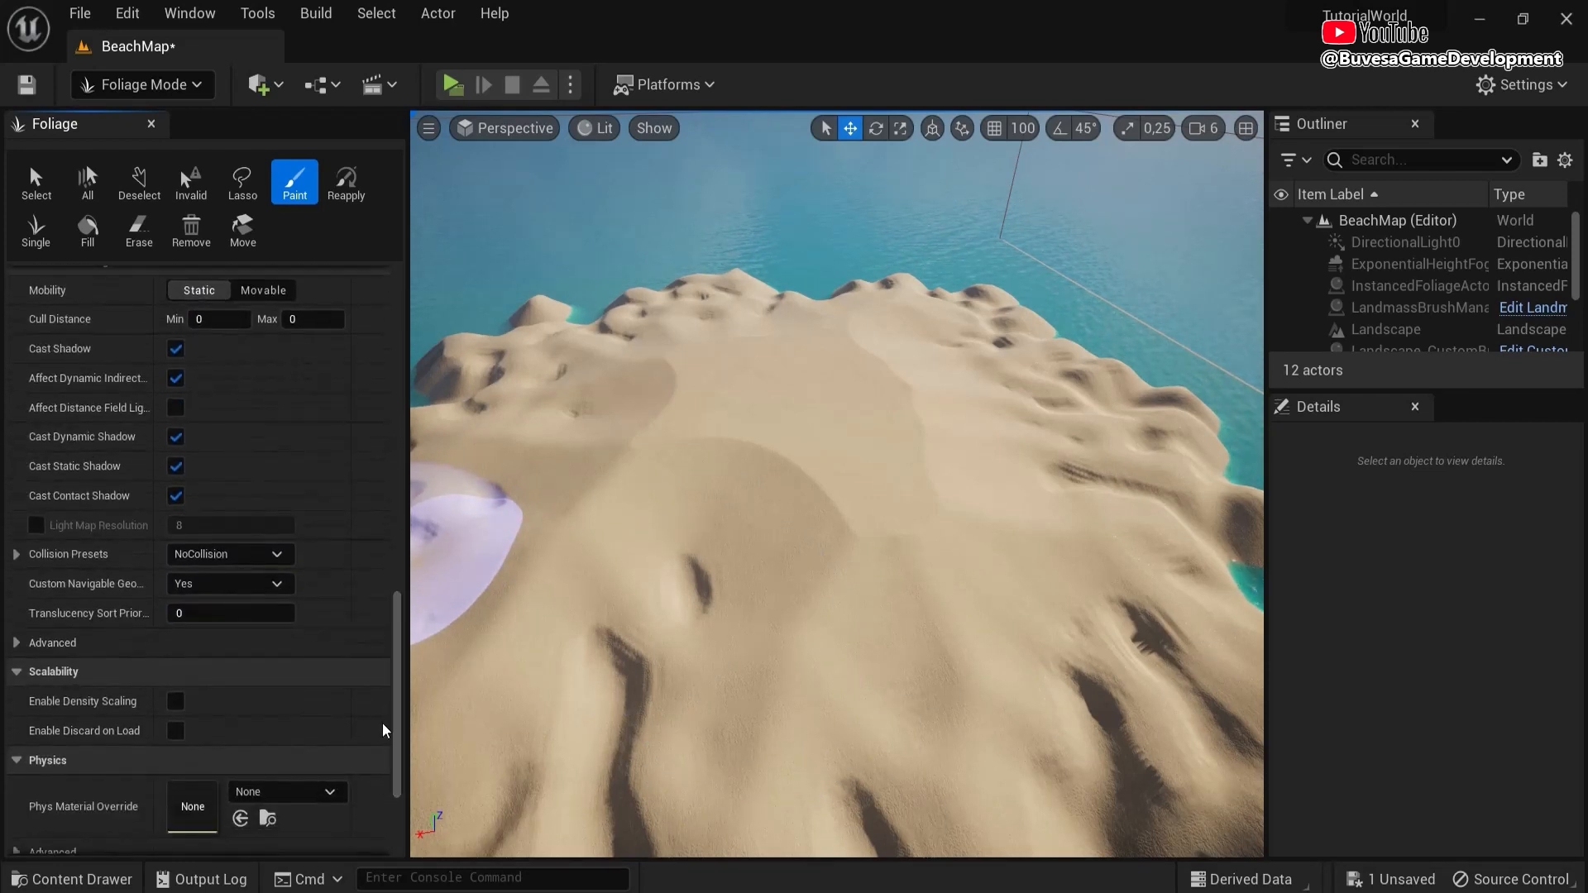
{"action": "left_click", "coordinate": [249, 553]}
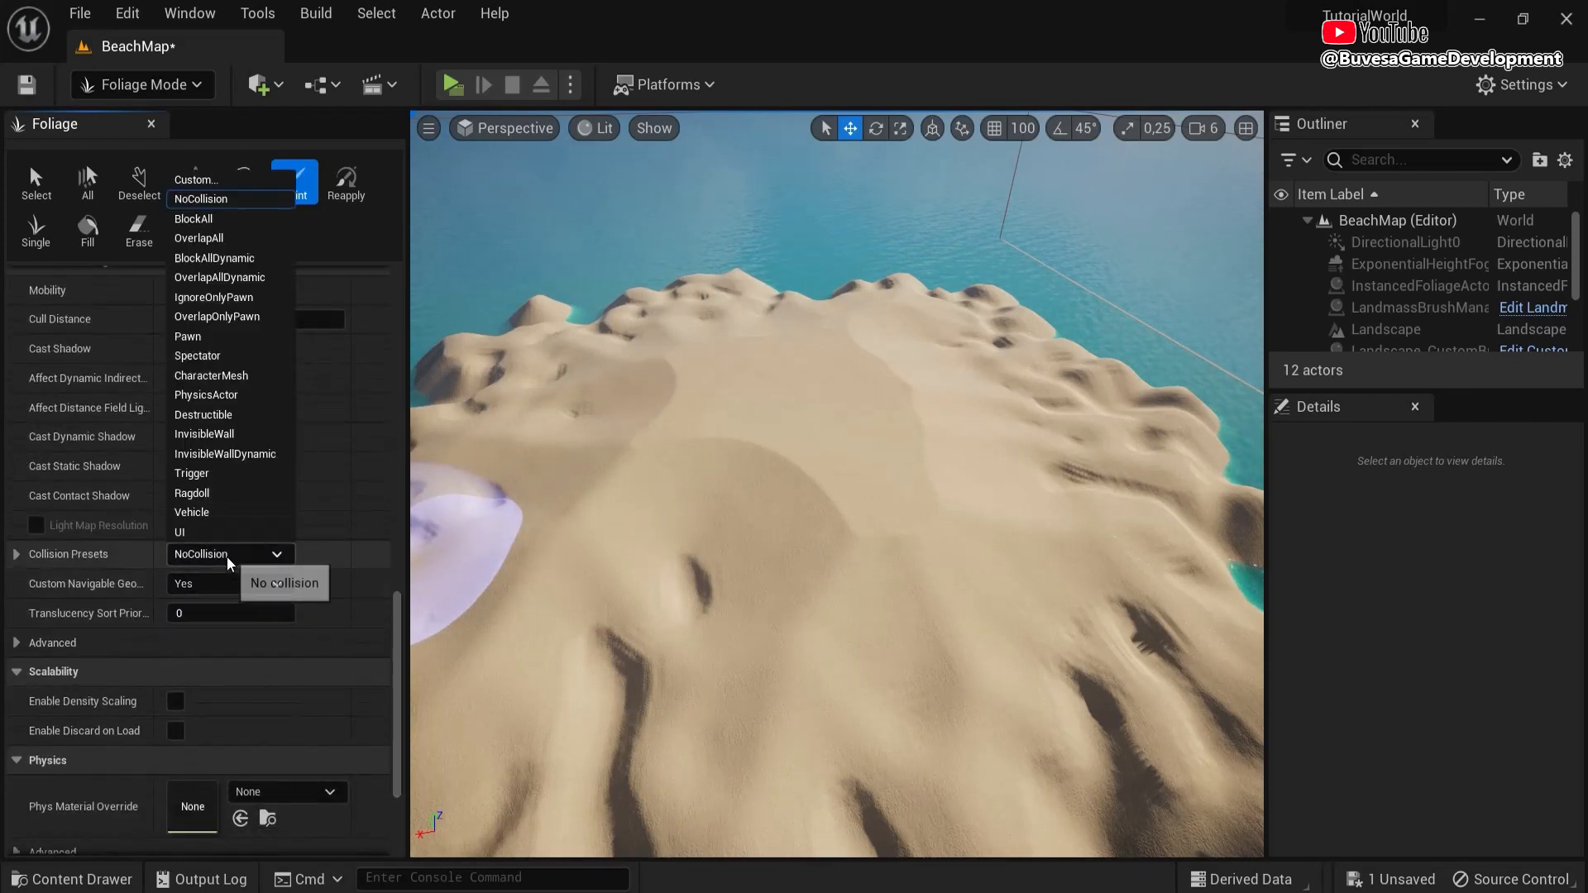
{"action": "left_click", "coordinate": [207, 218]}
- Add the bigplant_07 mesh as a third foliage type and select it for editing
{"action": "scroll", "coordinate": [403, 665], "scroll_direction": "up", "scroll_amount": 10}
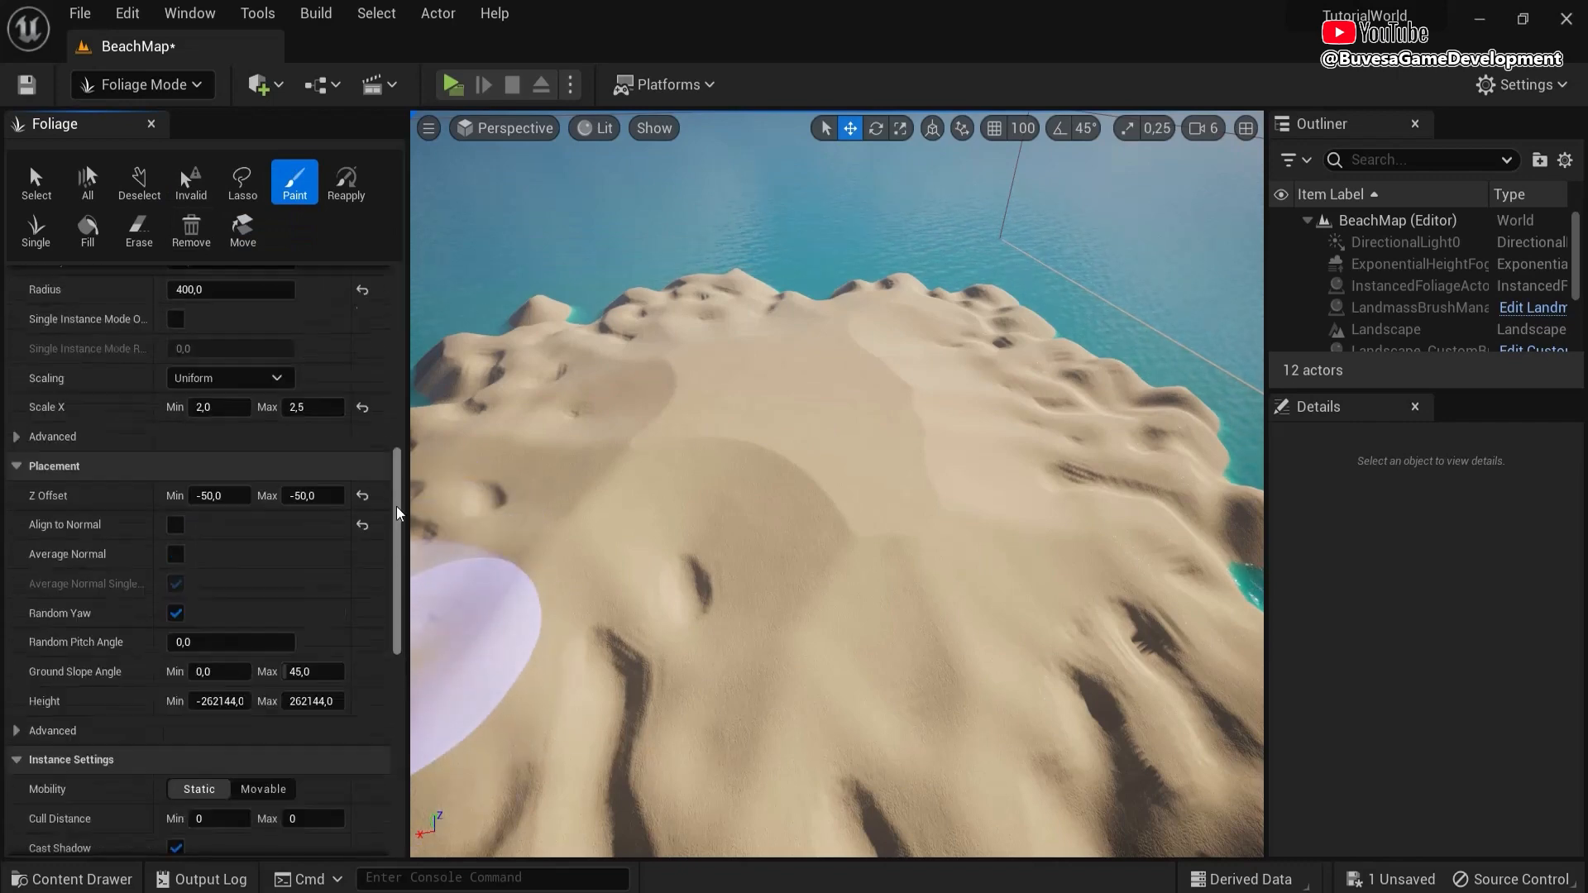
{"action": "key", "text": "ctrl+space"}
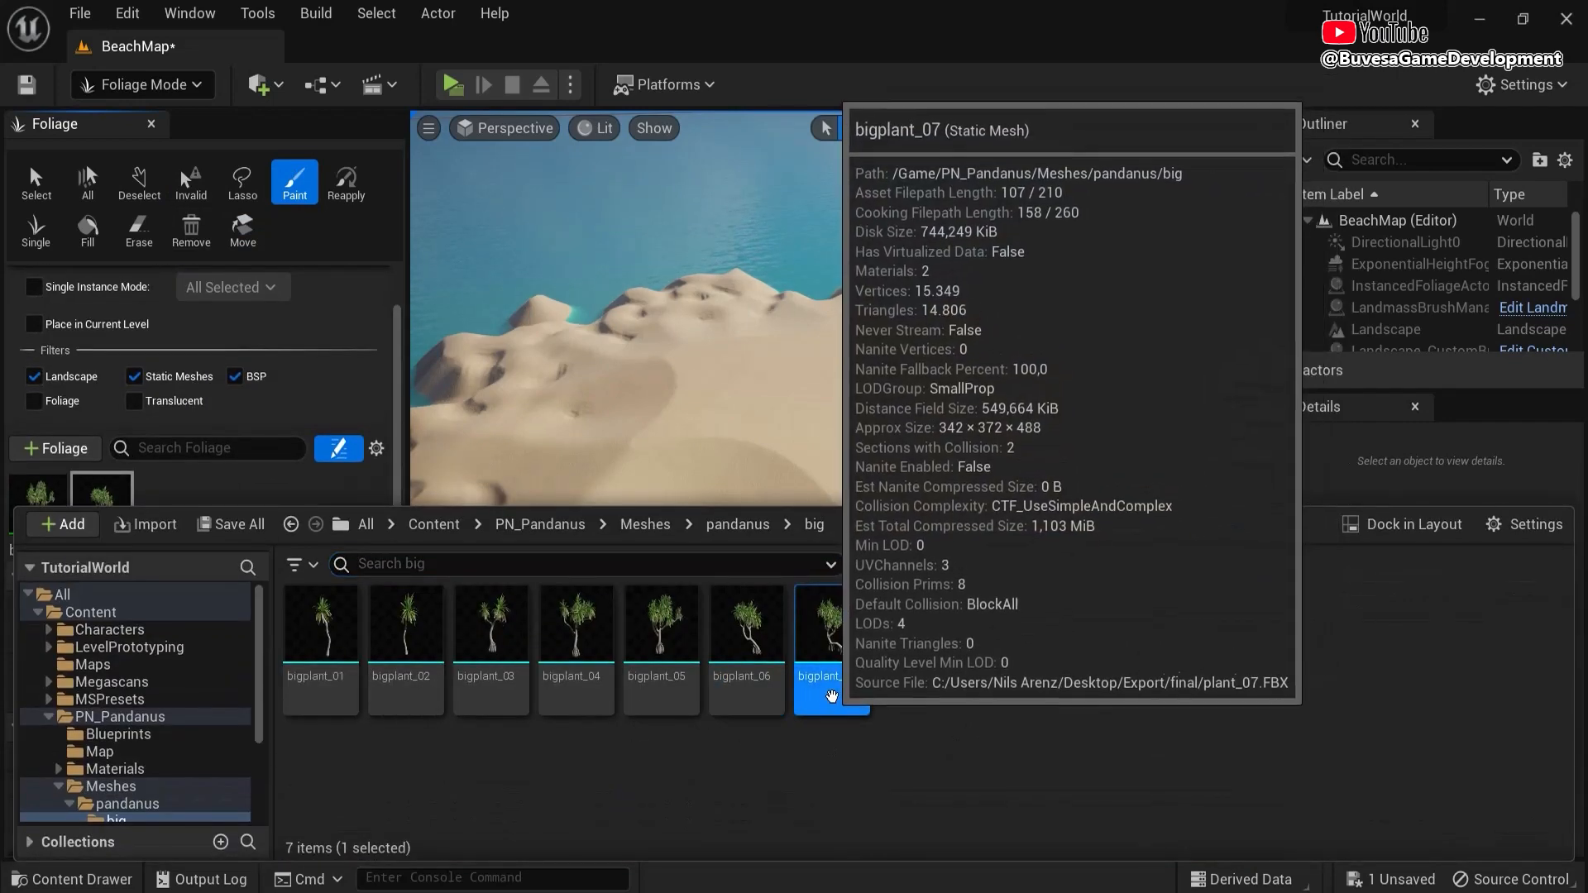
{"action": "left_click_drag", "start_coordinate": [822, 674], "coordinate": [183, 529]}
{"action": "left_click", "coordinate": [183, 529]}
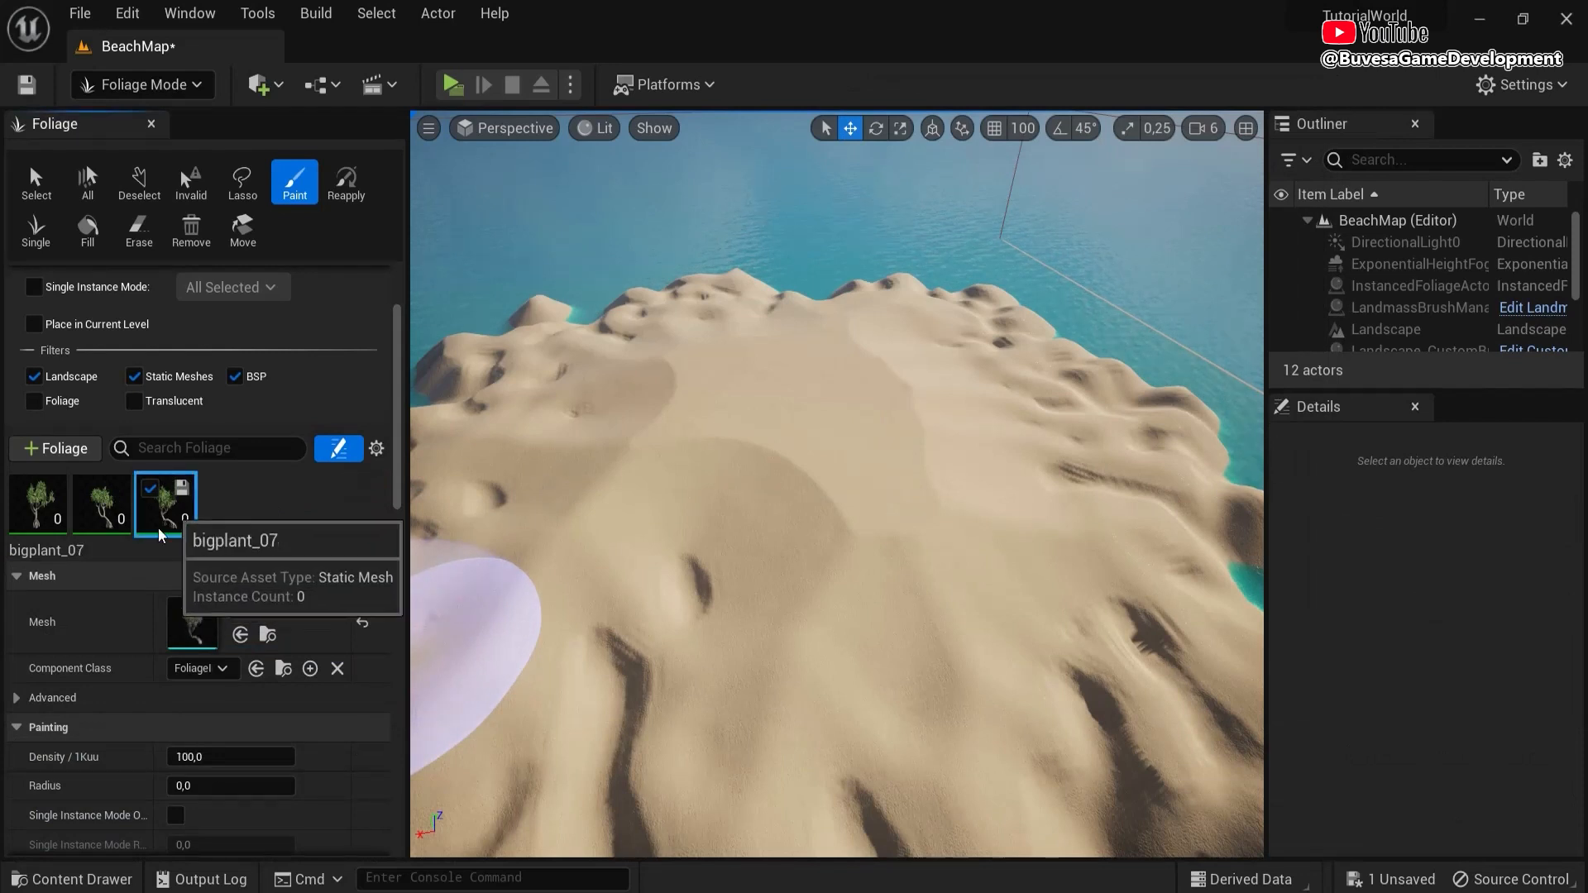
- Set the bigplant_07 foliage type's density to 50 and its radius to 400
{"action": "left_click_drag", "start_coordinate": [398, 463], "coordinate": [396, 543]}
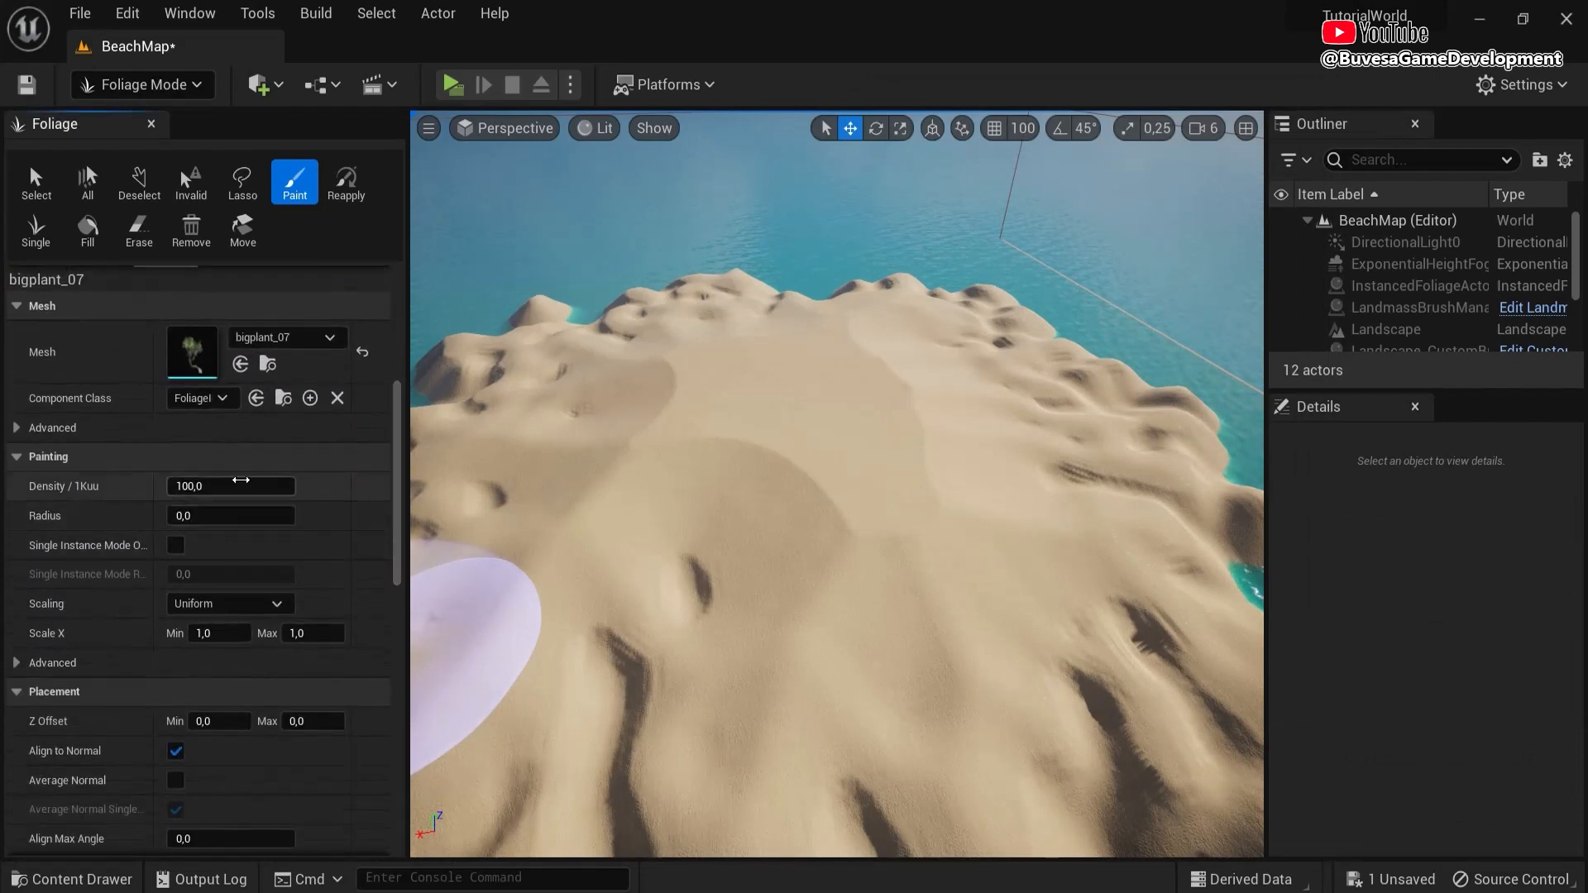
{"action": "left_click", "coordinate": [237, 485]}
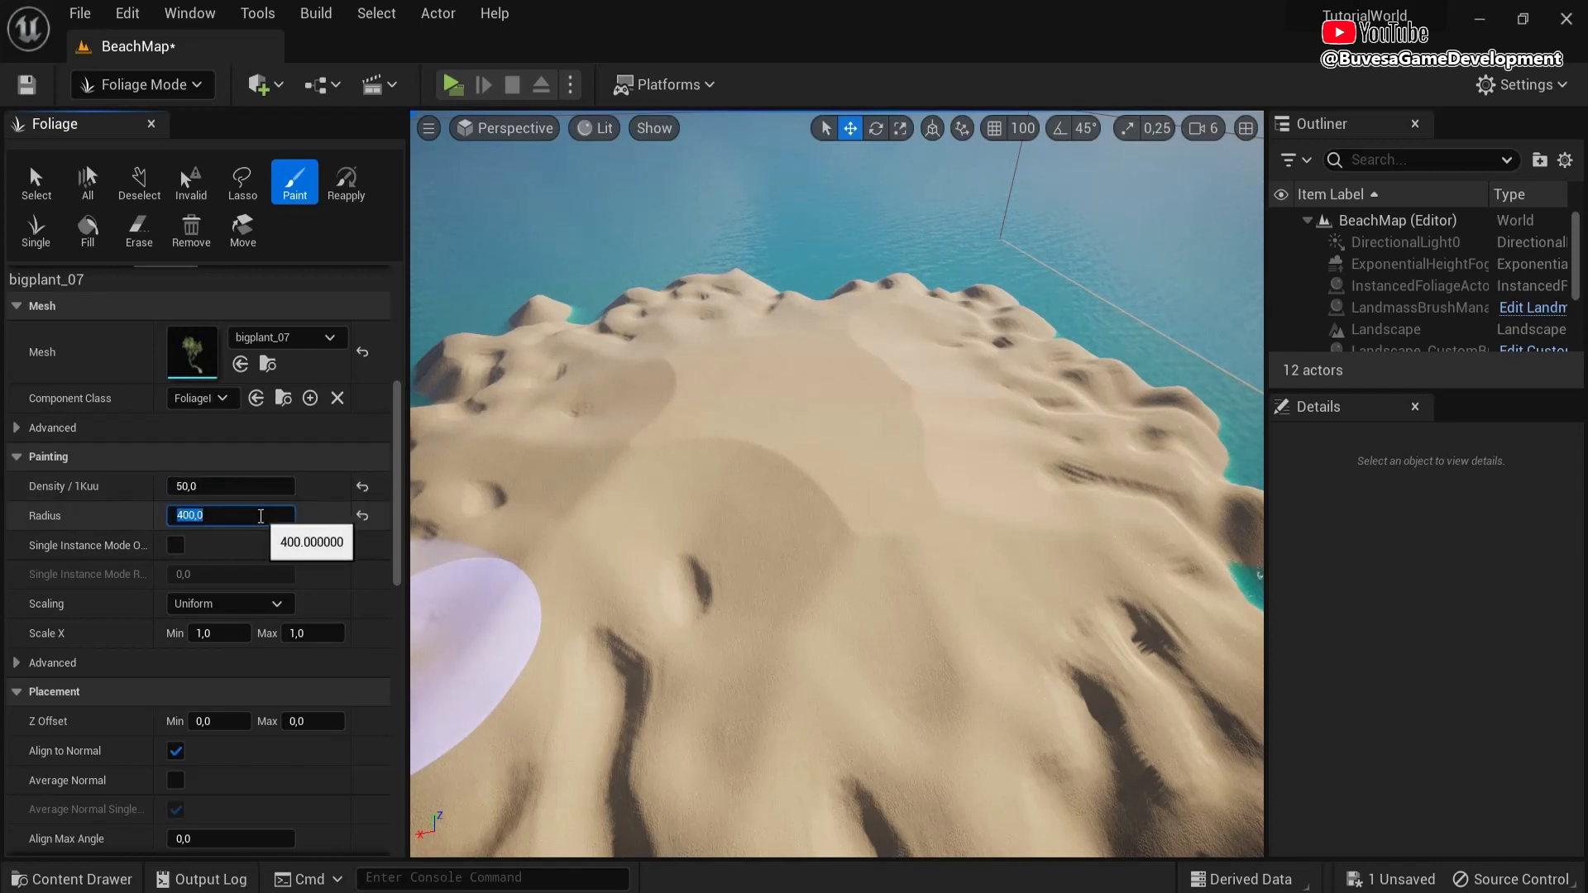
{"action": "left_click_drag", "start_coordinate": [396, 534], "coordinate": [395, 600]}
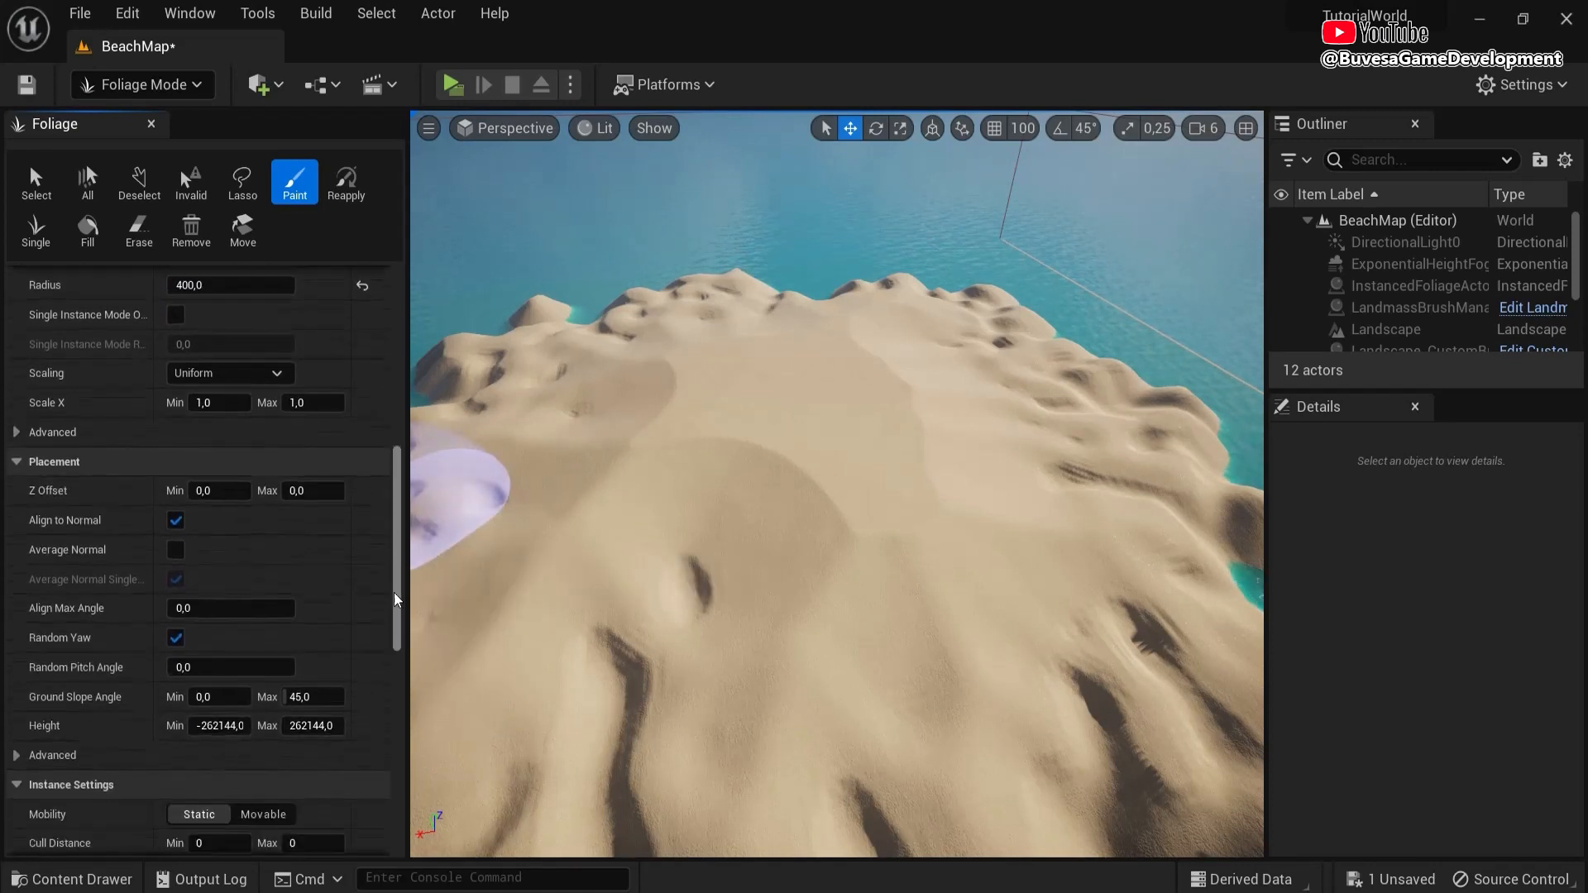
- Give the bigplant_07 foliage type a 2.0 to 2.5 scale range and a -50 Z offset, with Align to Normal disabled
{"action": "left_click", "coordinate": [220, 403]}
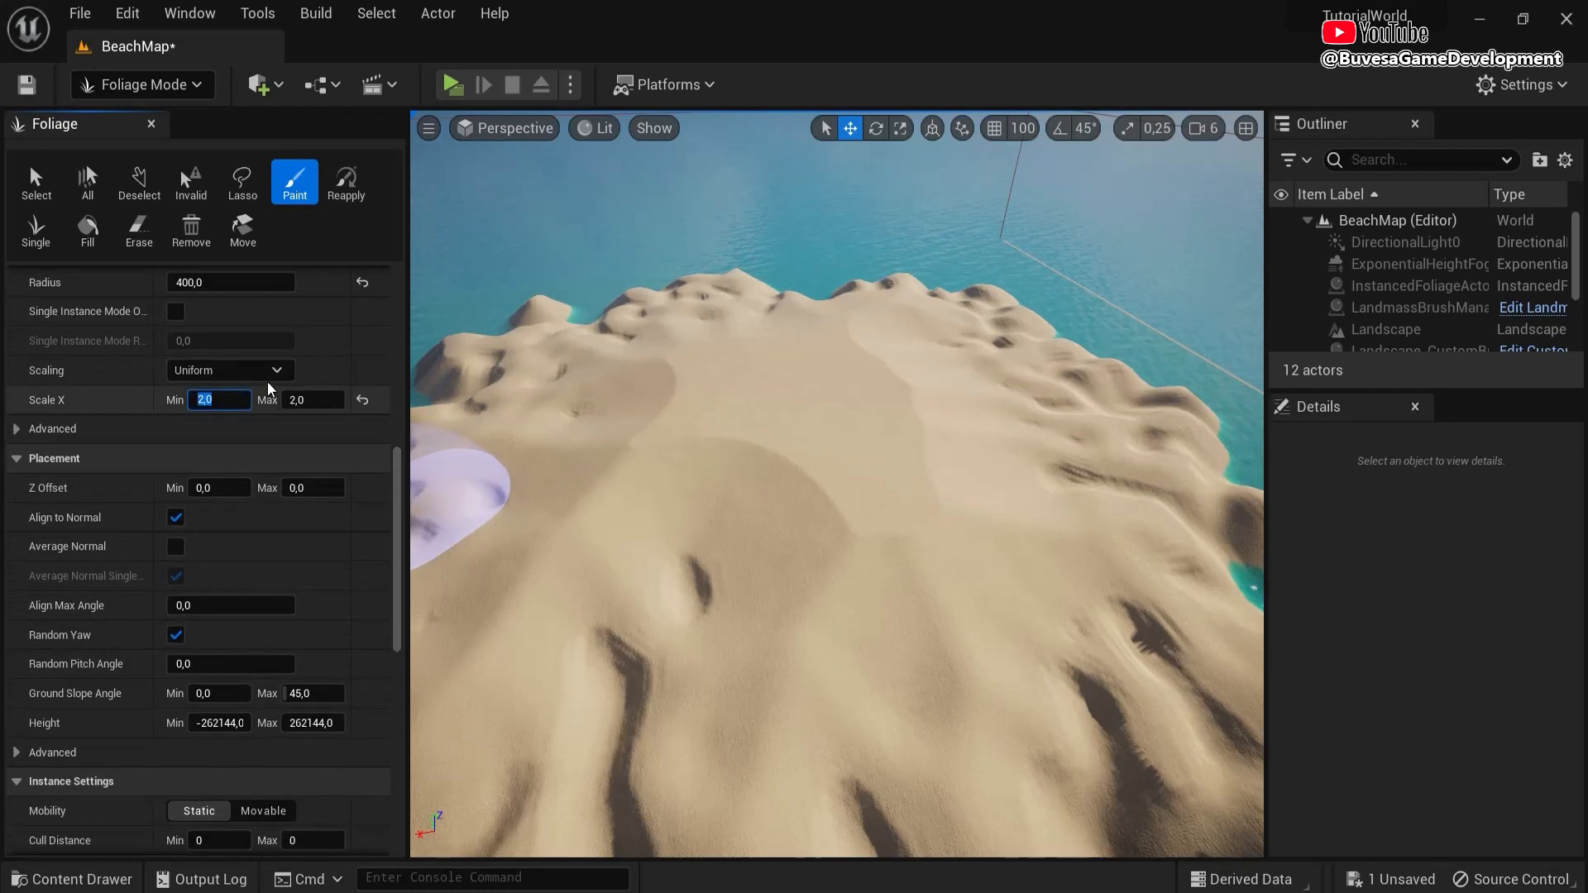
{"action": "left_click", "coordinate": [312, 400]}
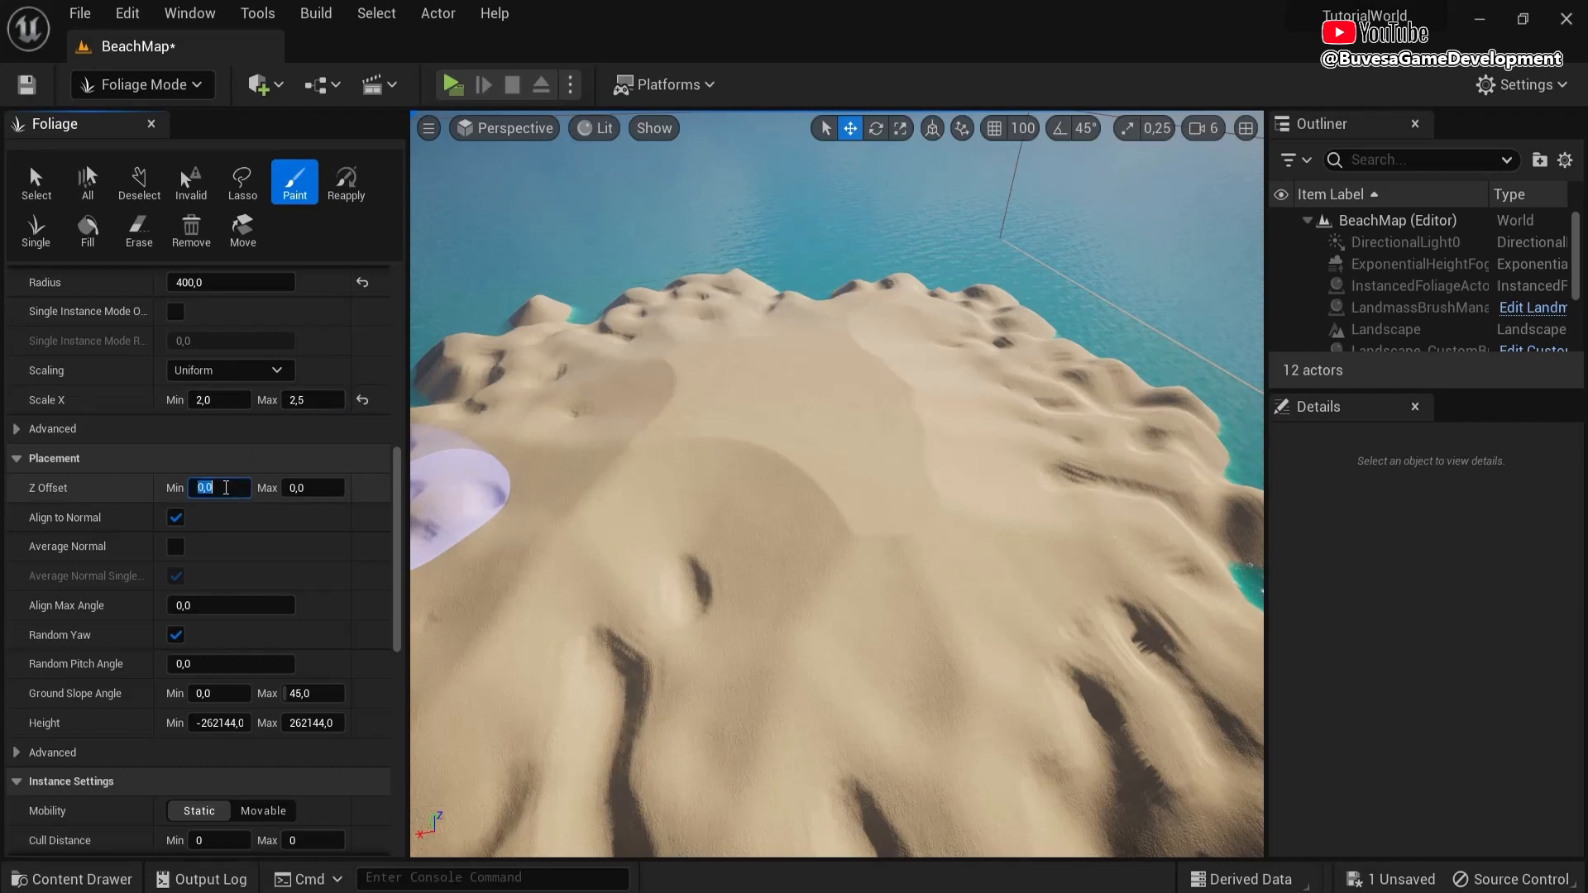
{"action": "left_click", "coordinate": [298, 488]}
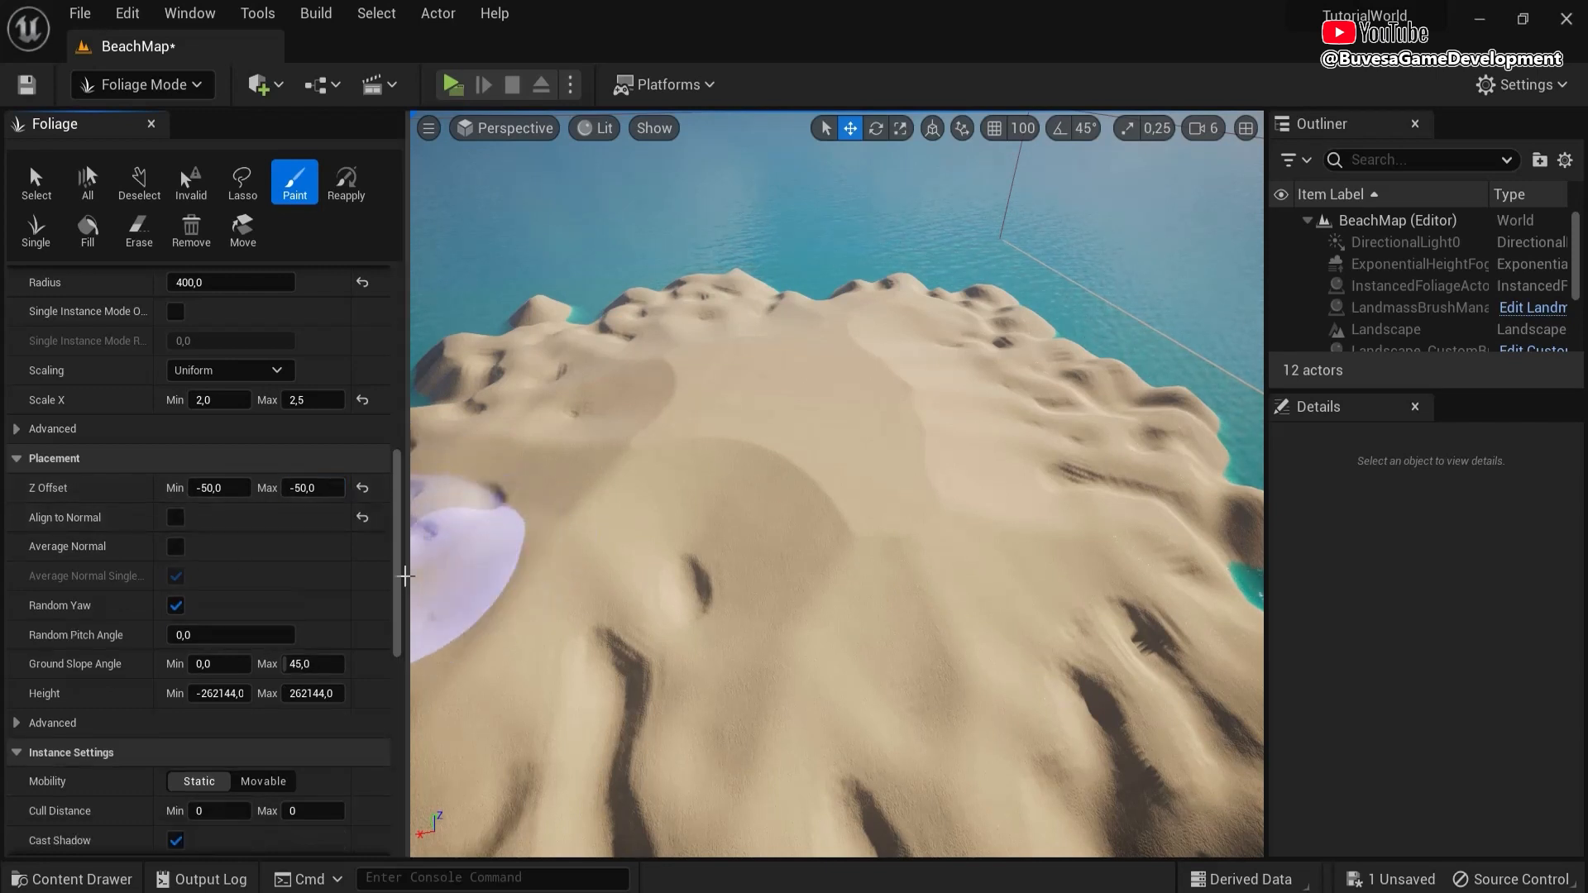
- Set the collision preset of the bigplant_07 foliage type to BlockAll
{"action": "left_click_drag", "start_coordinate": [399, 567], "coordinate": [377, 739]}
{"action": "scroll", "coordinate": [192, 489], "scroll_direction": "down", "scroll_amount": 1}
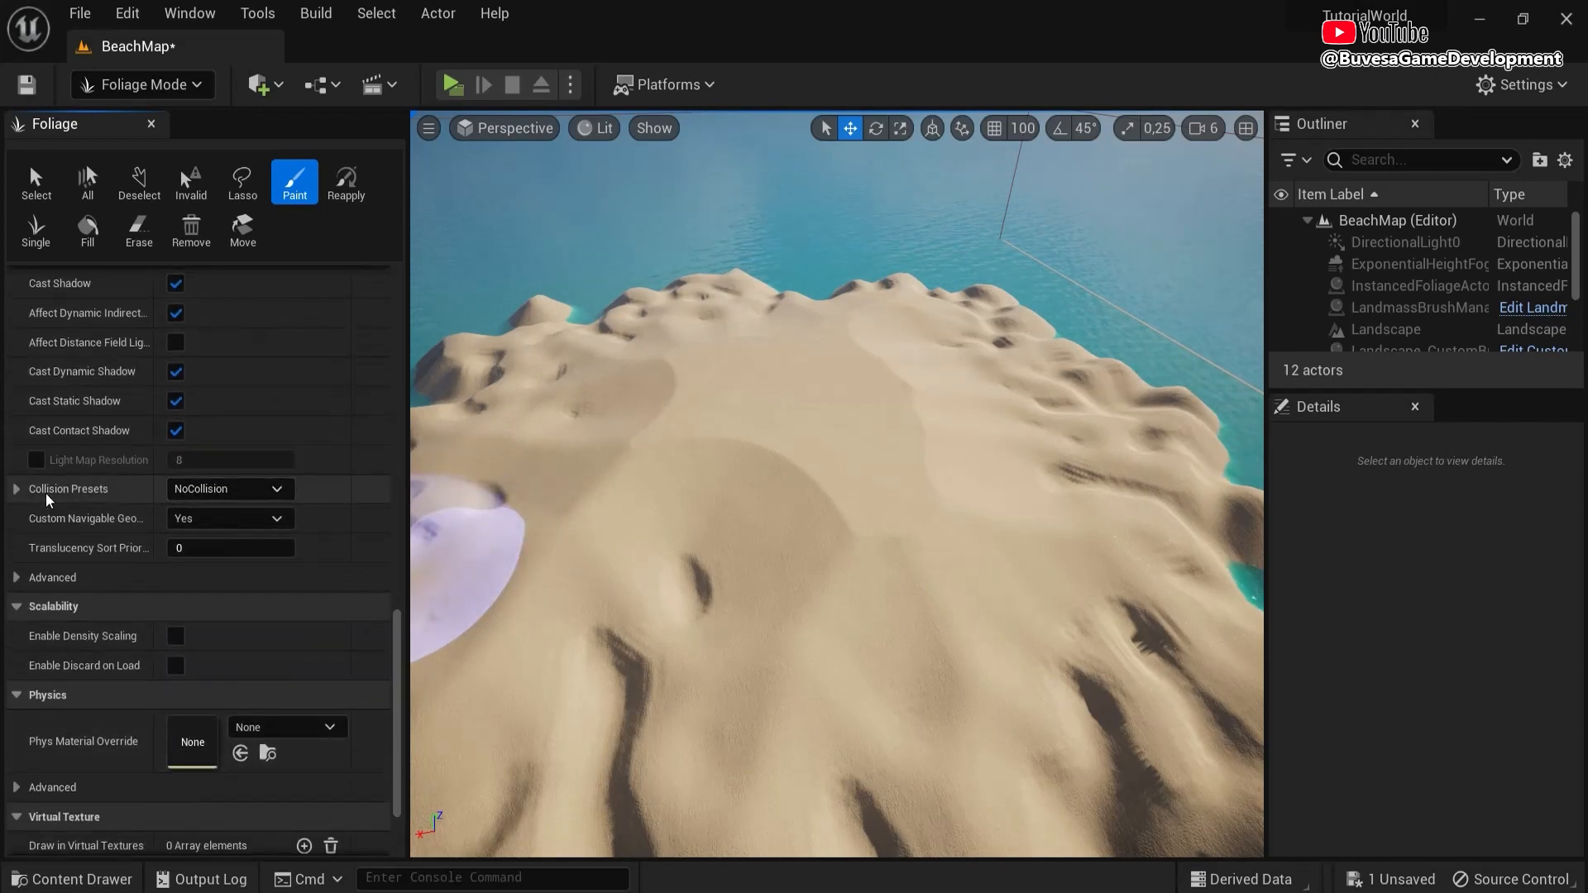
{"action": "left_click", "coordinate": [225, 489]}
{"action": "left_click", "coordinate": [217, 549]}
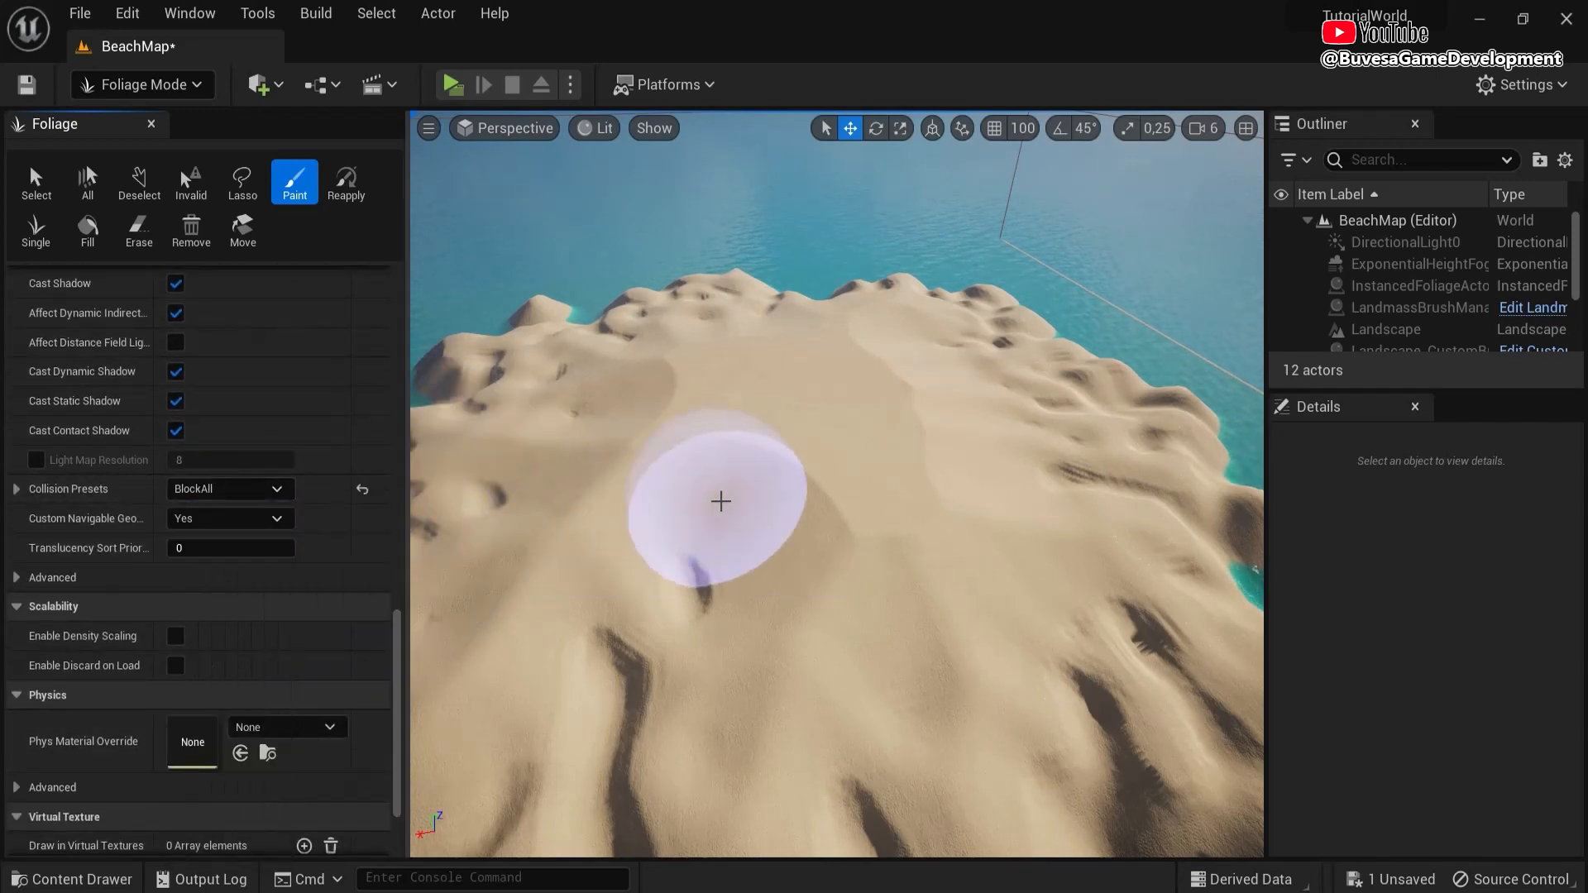
- Try painting the three plant types on the dune, inspect their spacing, and erase them again
{"action": "left_click", "coordinate": [759, 452]}
{"action": "mouse_move", "coordinate": [892, 506]}
{"action": "right_mouse_down"}
{"action": "mouse_move", "coordinate": [842, 462]}
{"action": "mouse_move", "coordinate": [846, 480]}
{"action": "right_mouse_up"}
{"action": "key", "text": "w"}
{"action": "key", "text": "s"}
{"action": "mouse_move", "coordinate": [765, 538]}
{"action": "left_mouse_down", "text": "shift"}
{"action": "mouse_move", "coordinate": [833, 504]}
{"action": "mouse_move", "coordinate": [897, 537]}
{"action": "left_mouse_up", "text": "shift"}
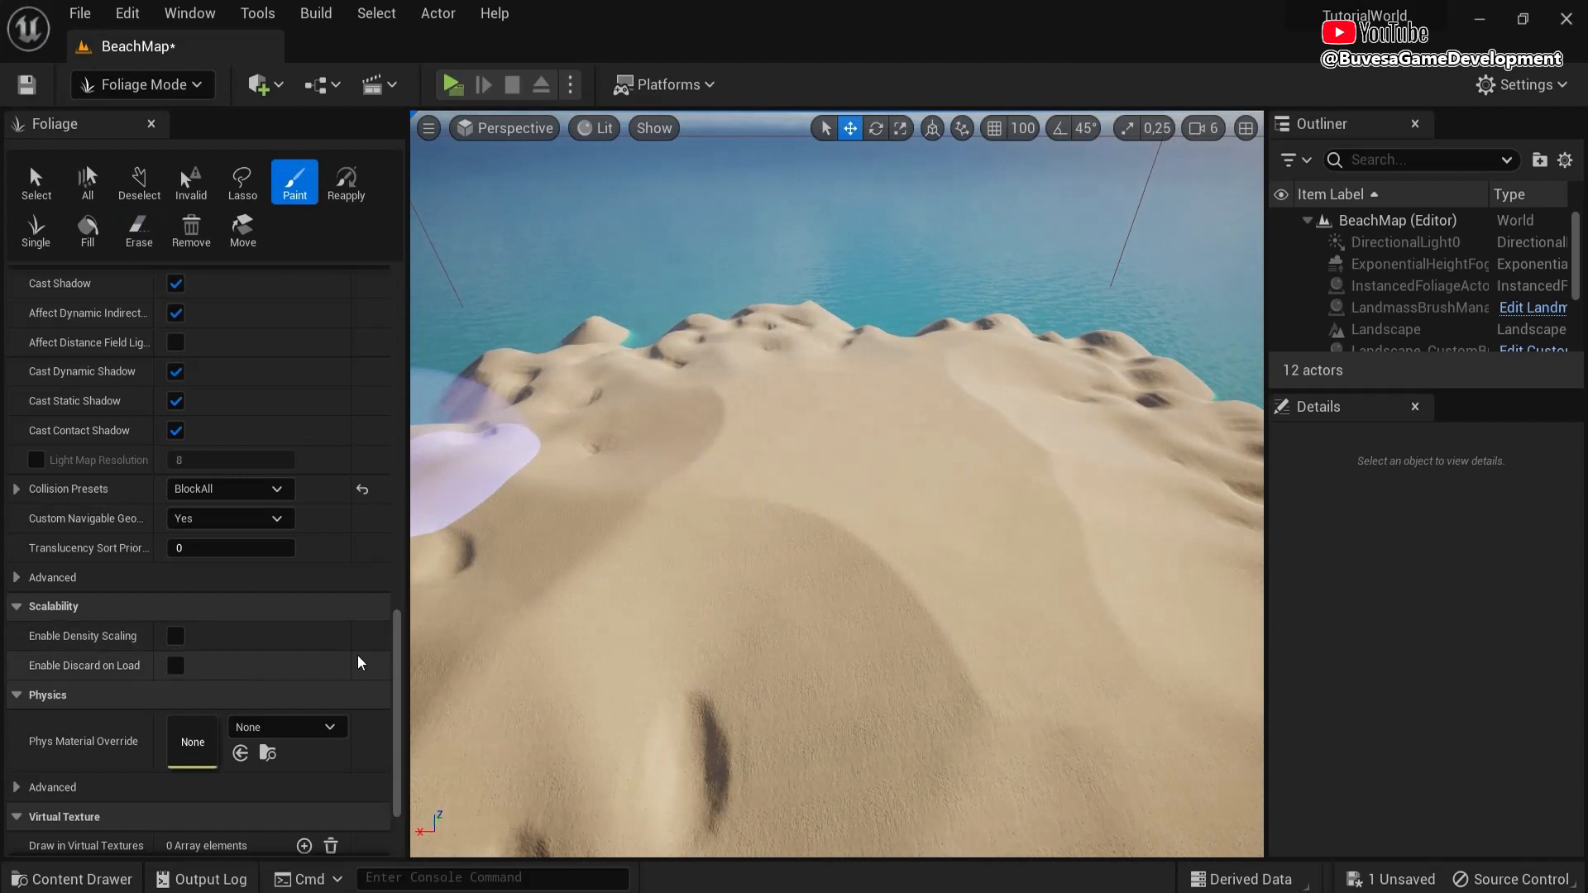
- Set the foliage brush's paint density to 0.02
{"action": "left_click_drag", "start_coordinate": [397, 661], "coordinate": [397, 321]}
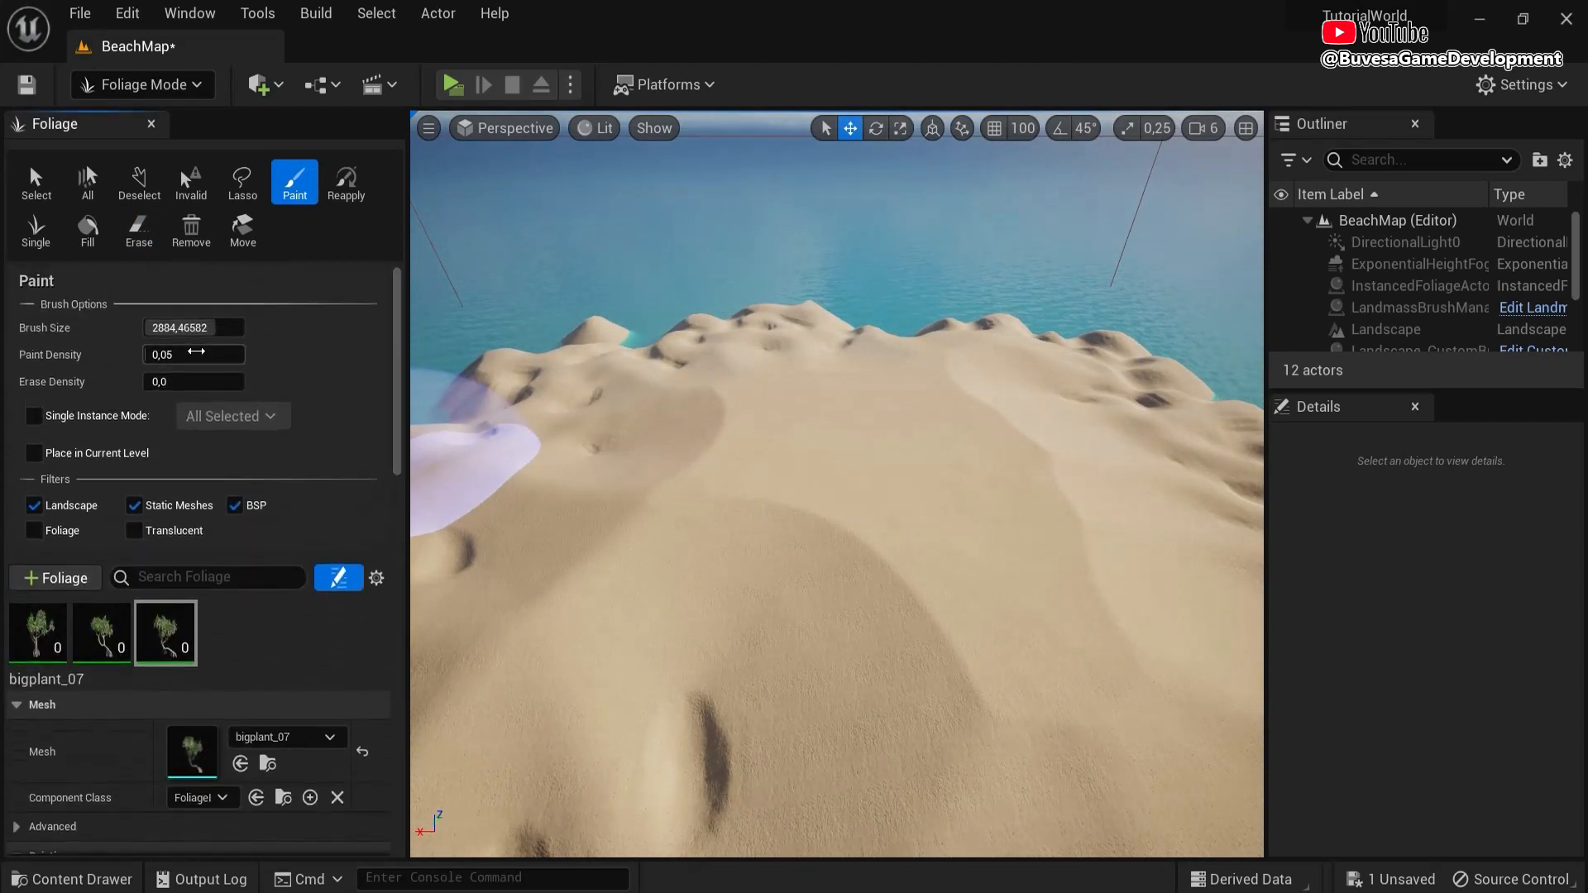
{"action": "left_click", "coordinate": [202, 354]}
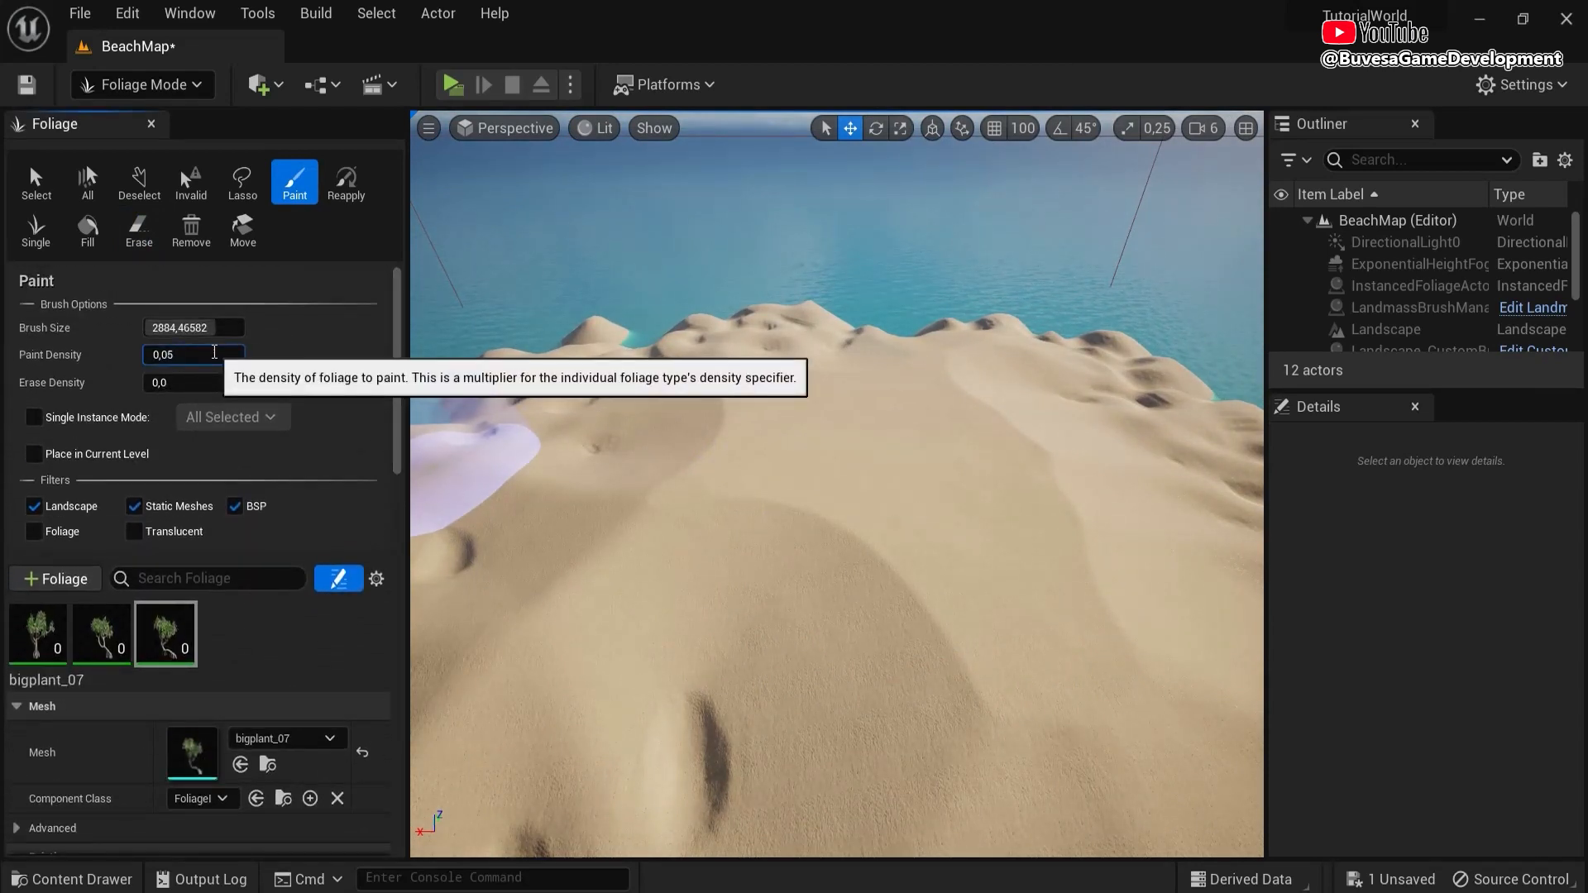
{"action": "key", "text": "BackSpace"}
{"action": "type", "text": "2"}
{"action": "key", "text": "Return"}
- Paint trial patches of the three tree types on the dune and examine them up close
{"action": "left_click", "coordinate": [718, 528]}
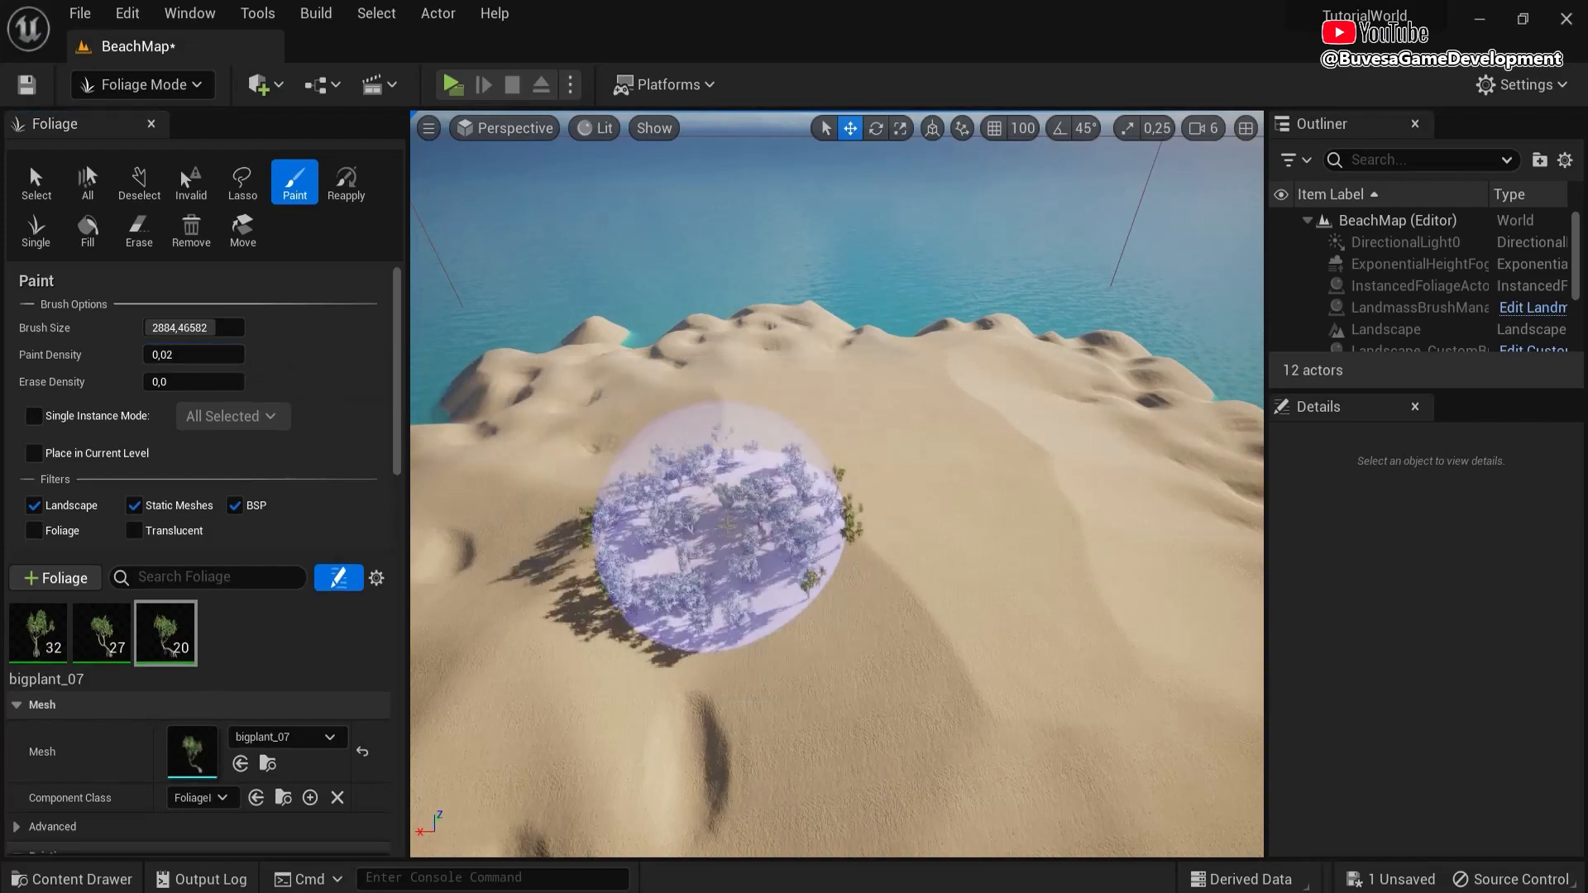
{"action": "left_click", "coordinate": [985, 560]}
{"action": "key", "text": "w"}
{"action": "mouse_move", "coordinate": [932, 564]}
{"action": "right_mouse_down"}
{"action": "mouse_move", "coordinate": [932, 517]}
{"action": "mouse_move", "coordinate": [922, 572]}
{"action": "mouse_move", "coordinate": [829, 582]}
{"action": "mouse_move", "coordinate": [794, 476]}
{"action": "mouse_move", "coordinate": [964, 497]}
{"action": "mouse_move", "coordinate": [872, 470]}
{"action": "mouse_move", "coordinate": [940, 653]}
{"action": "mouse_move", "coordinate": [1006, 623]}
{"action": "right_mouse_up"}
{"action": "key", "text": "s"}
{"action": "key", "text": "w"}
{"action": "key", "text": "q"}
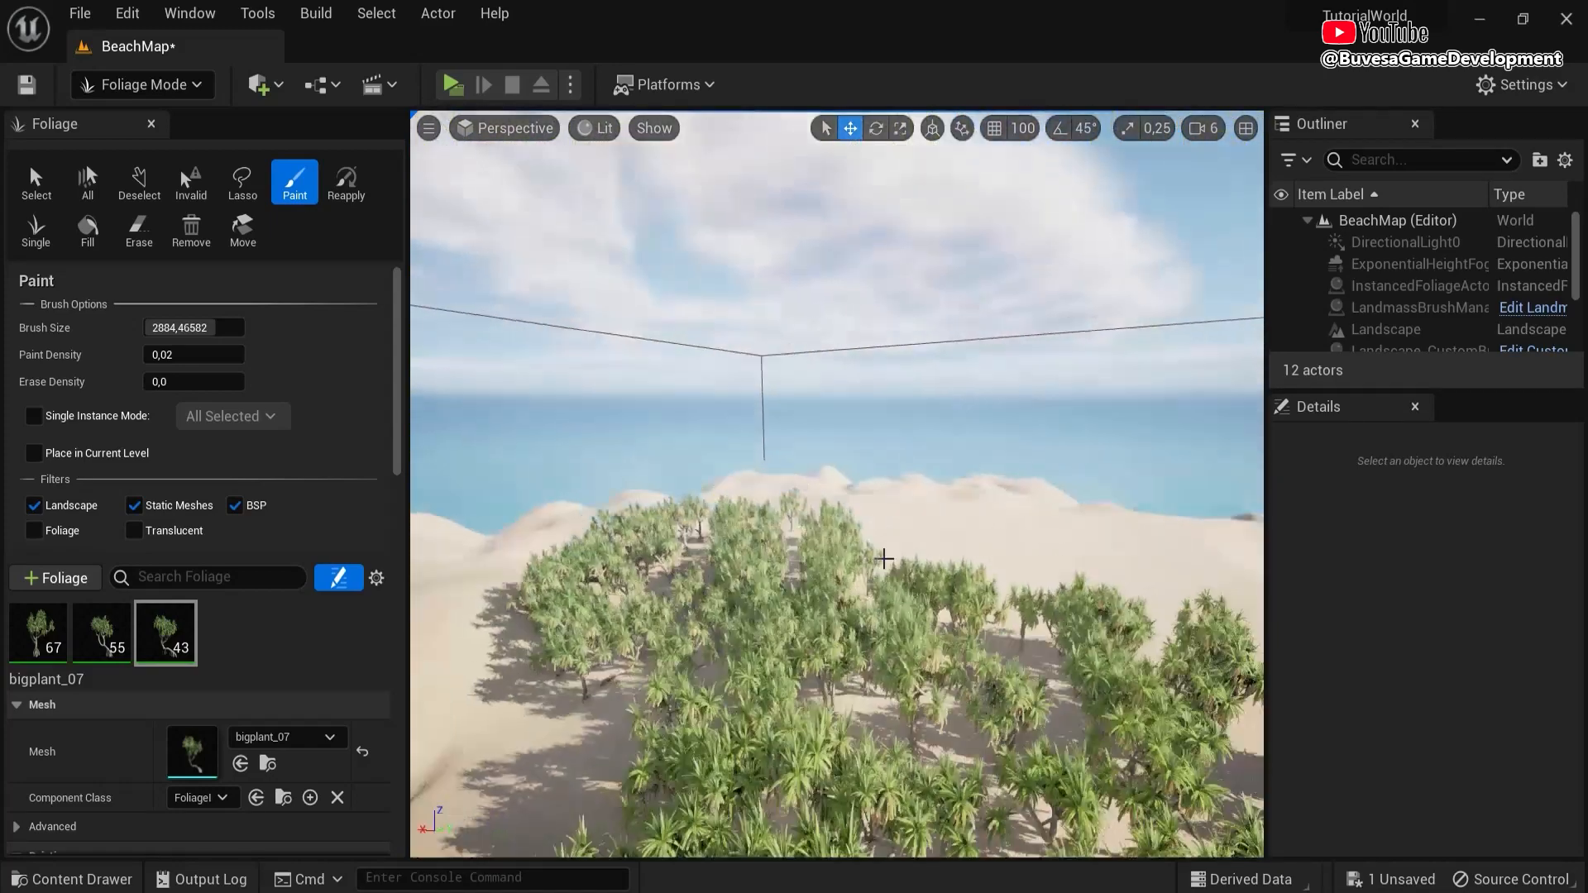
- Erase all the trial trees from the dune
{"action": "scroll", "coordinate": [930, 660], "scroll_direction": "down", "scroll_amount": 2}
{"action": "key", "text": "shift"}
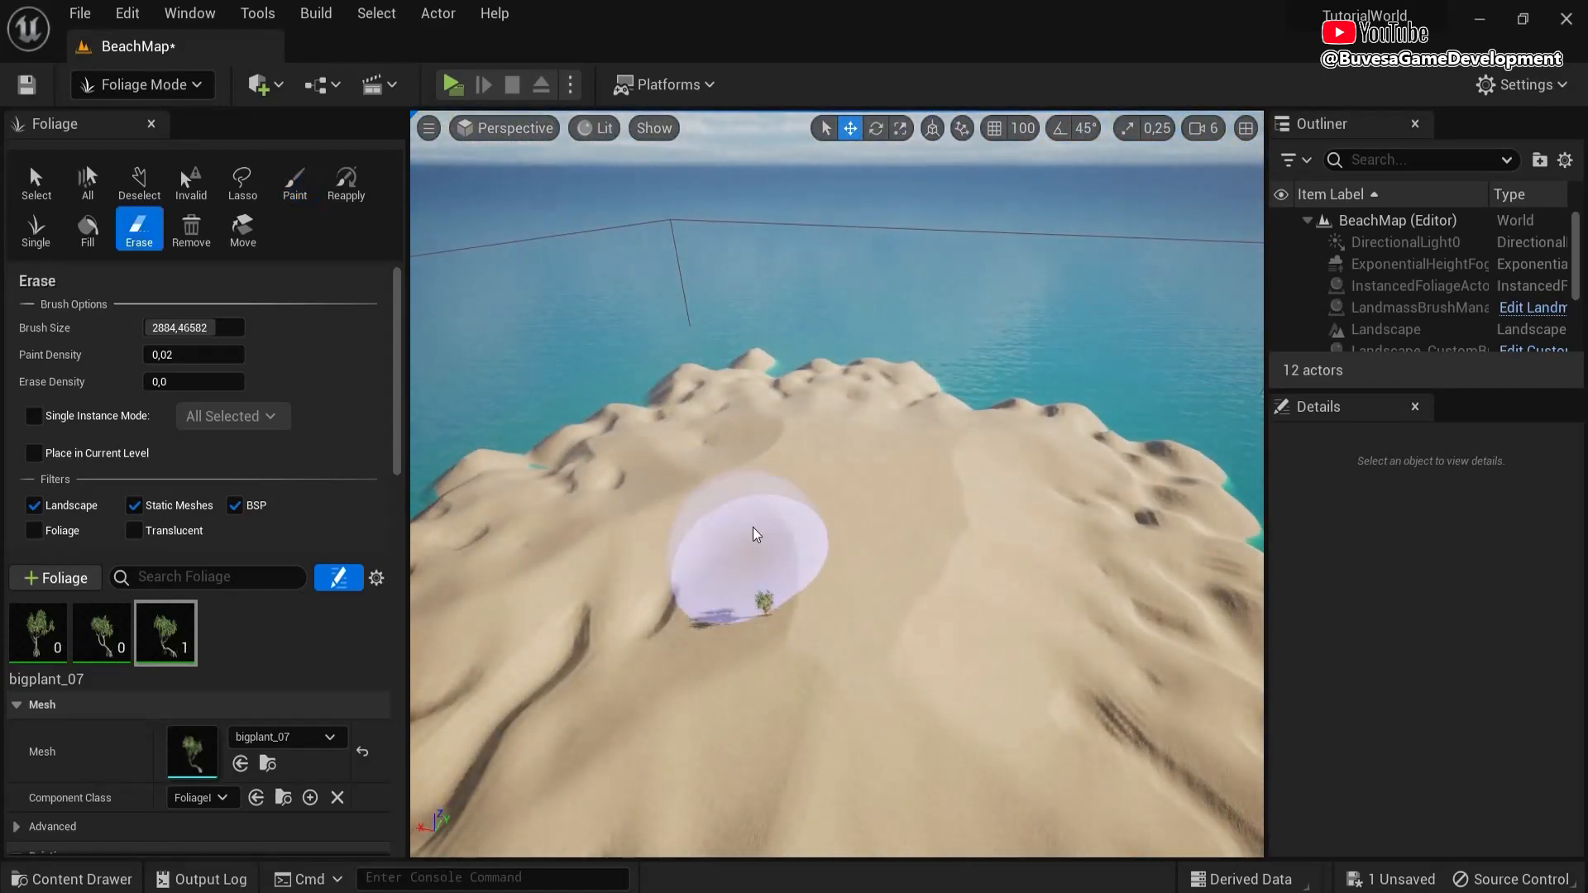
{"action": "left_click_drag", "start_coordinate": [756, 535], "coordinate": [746, 571], "text": "shift"}
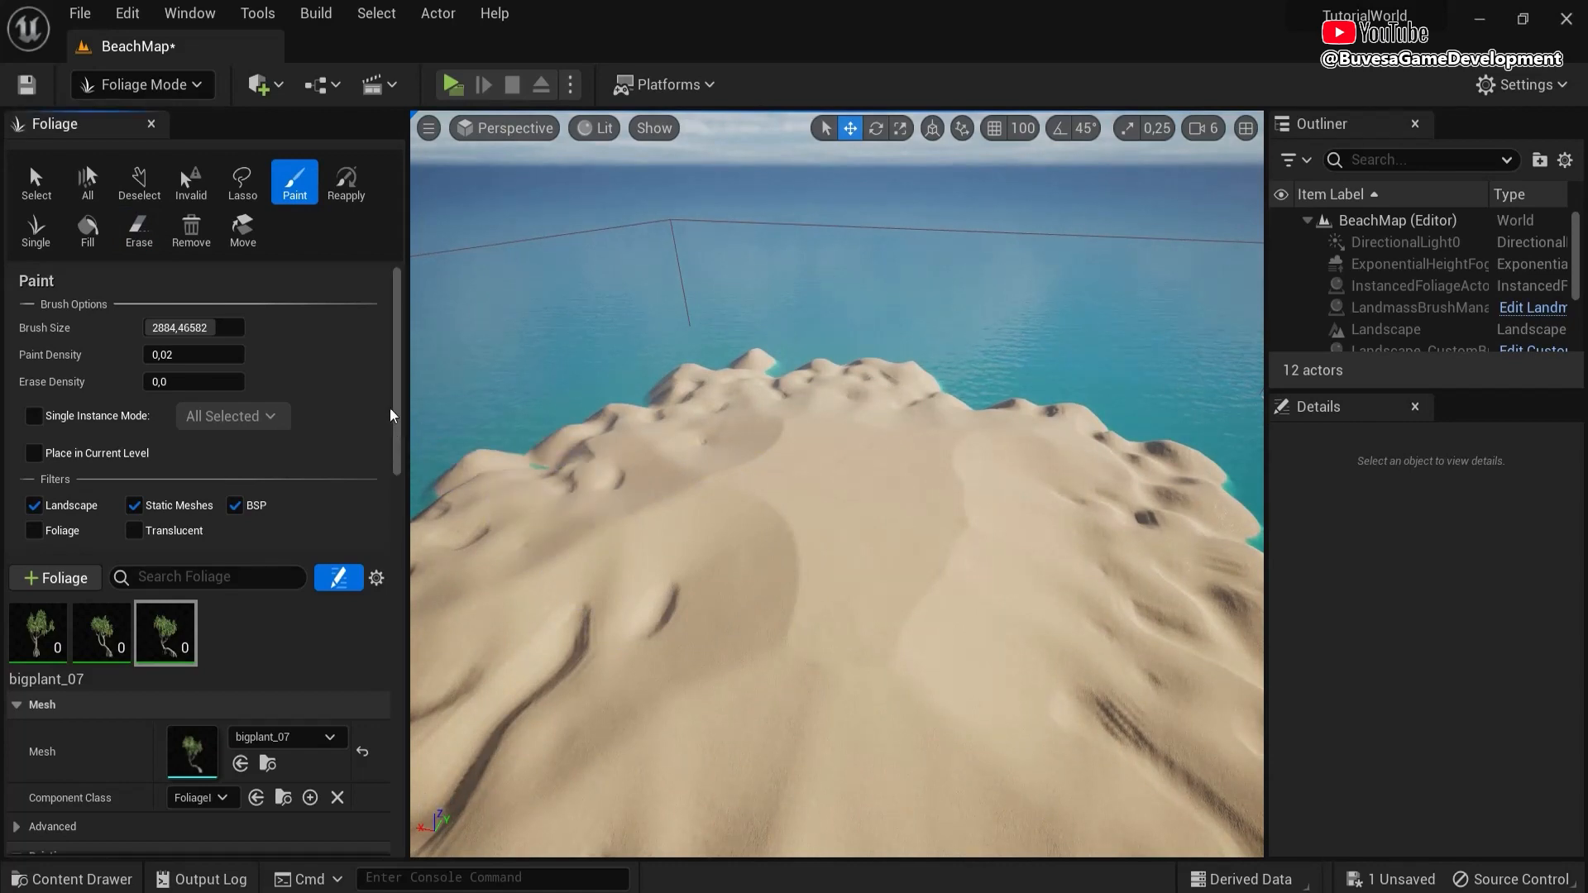
- Paint all three tree types in a curved band around the island's plateau and into its centre, with a brush size of about 2884
{"action": "left_click", "coordinate": [193, 329]}
{"action": "key", "text": "s"}
{"action": "right_click_drag", "start_coordinate": [776, 592], "coordinate": [814, 665]}
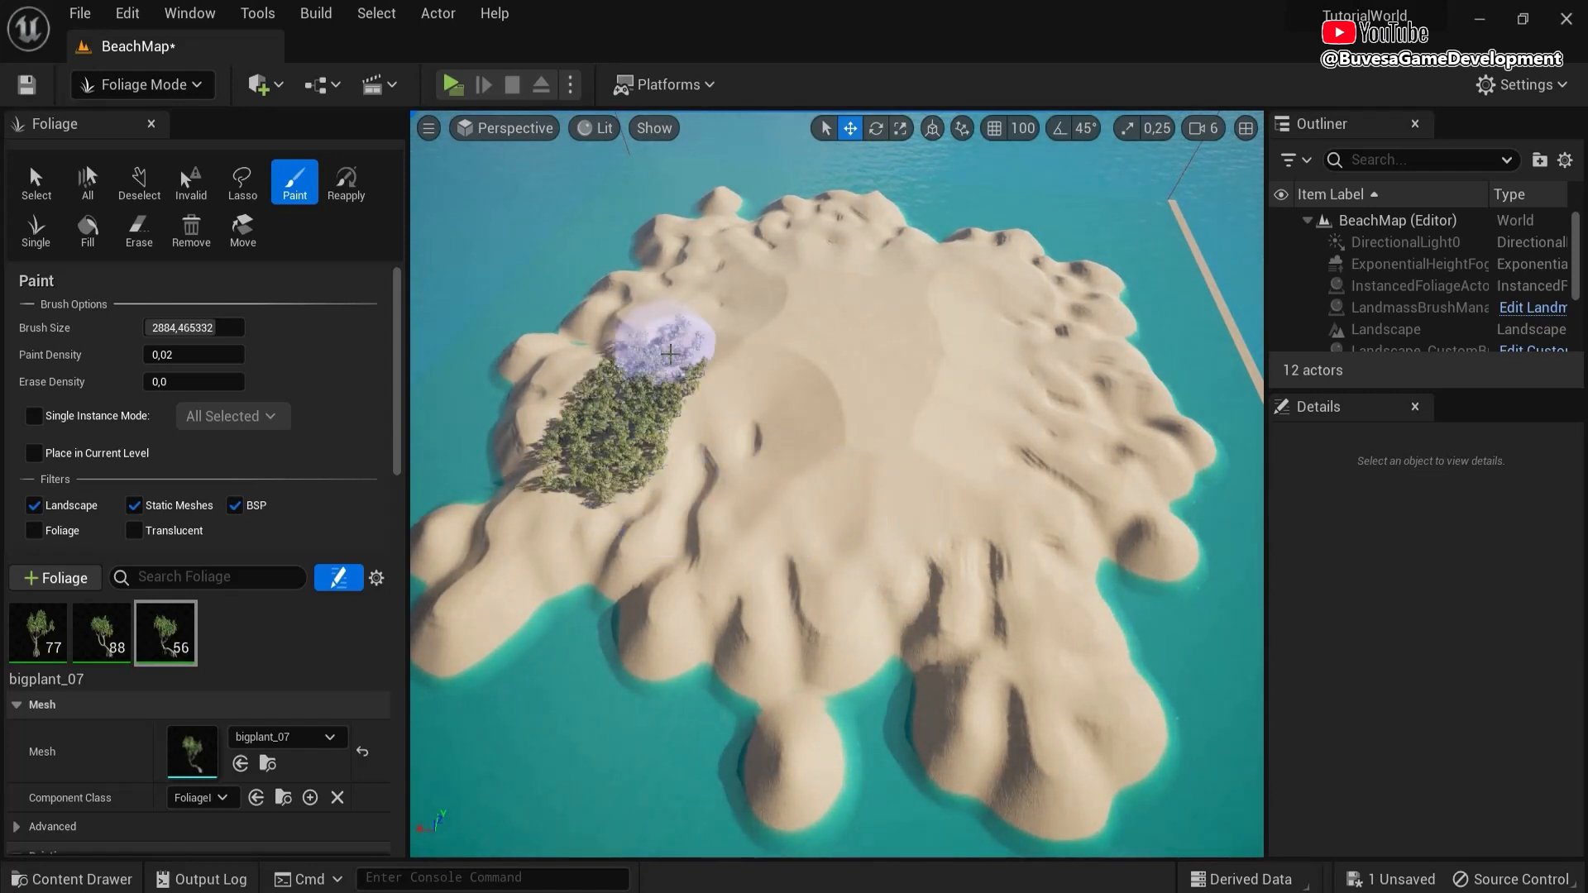
{"action": "mouse_move", "coordinate": [786, 289]}
{"action": "left_mouse_down"}
{"action": "mouse_move", "coordinate": [972, 352]}
{"action": "mouse_move", "coordinate": [899, 517]}
{"action": "left_mouse_up"}
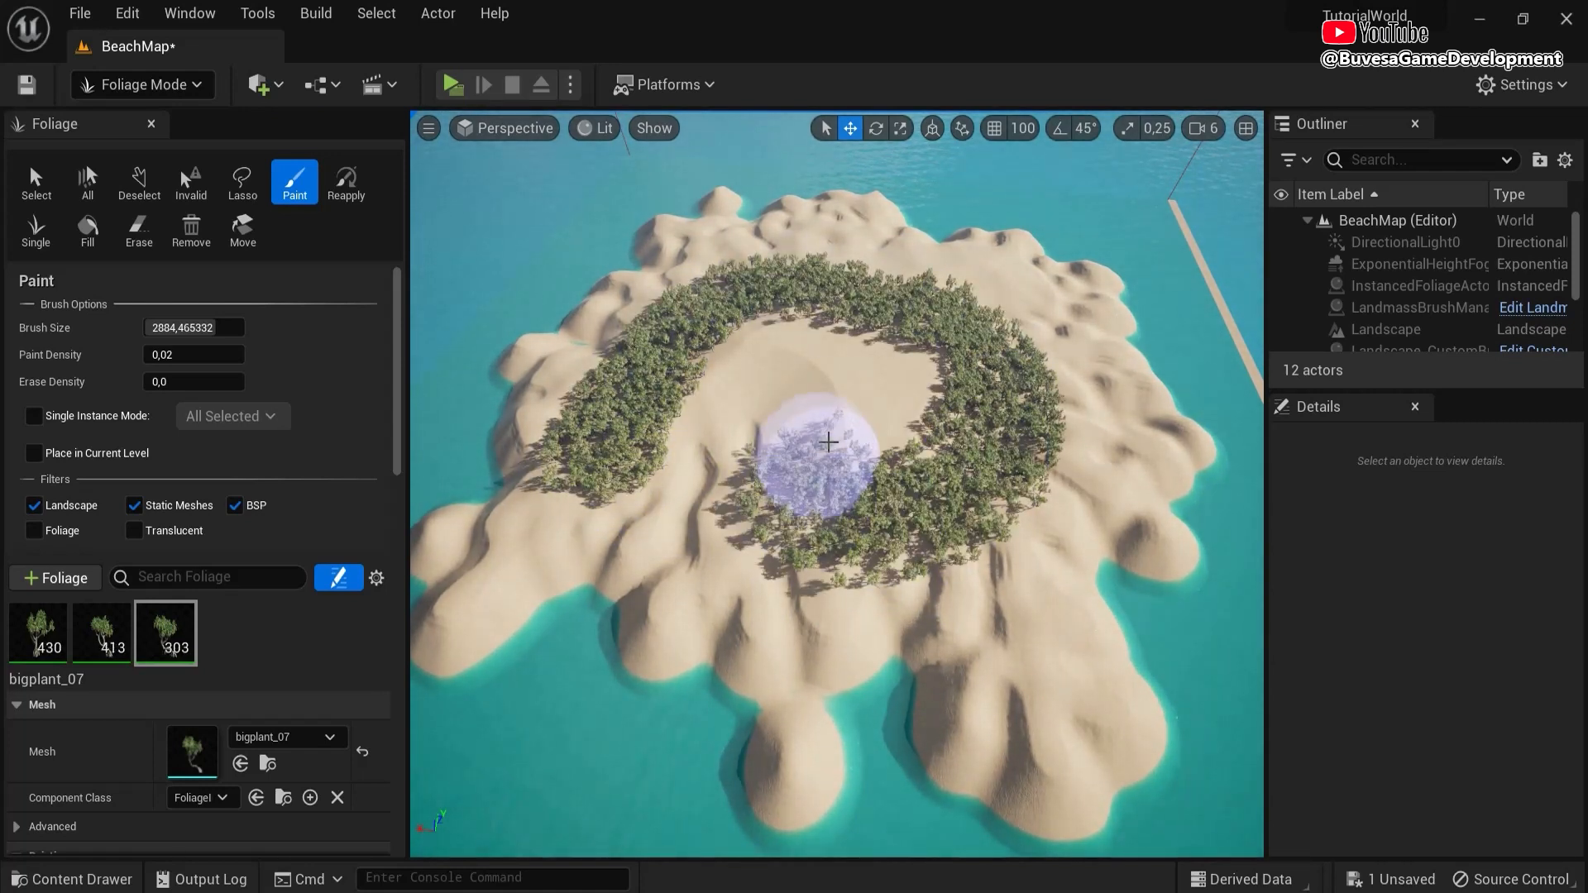
{"action": "left_click_drag", "start_coordinate": [828, 443], "coordinate": [806, 361]}
{"action": "mouse_move", "coordinate": [761, 418]}
{"action": "left_mouse_down"}
{"action": "mouse_move", "coordinate": [816, 603]}
{"action": "mouse_move", "coordinate": [1000, 549]}
{"action": "mouse_move", "coordinate": [800, 382]}
{"action": "left_mouse_up"}
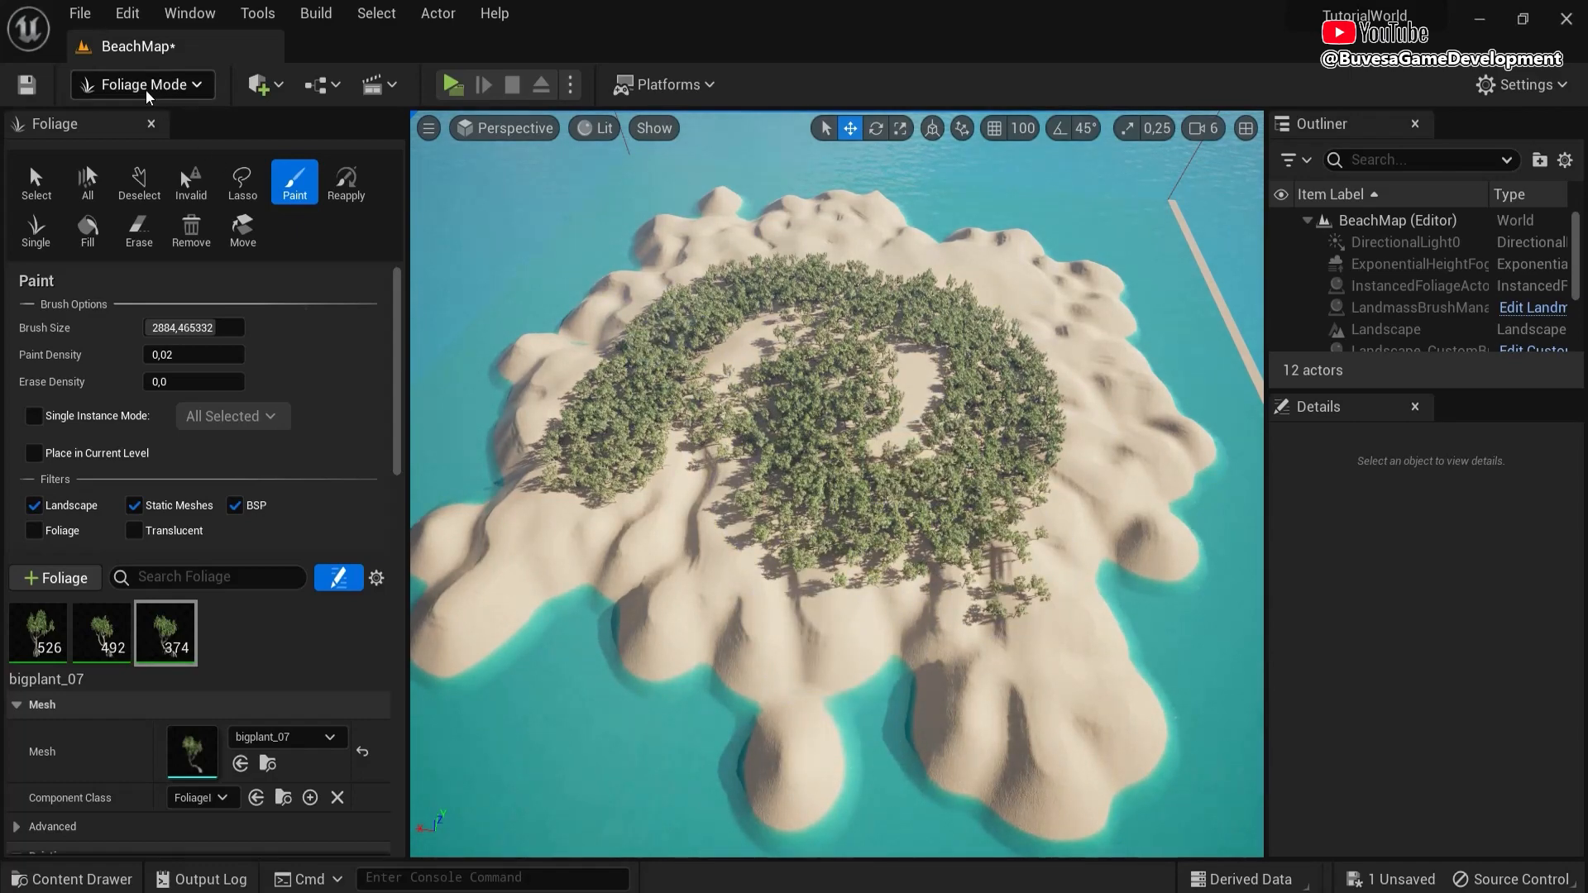
- Return to Selection Mode and examine the painted forest from close up and from above the island
{"action": "left_click", "coordinate": [143, 85]}
{"action": "left_click", "coordinate": [125, 114]}
{"action": "right_click_drag", "start_coordinate": [692, 394], "coordinate": [567, 521]}
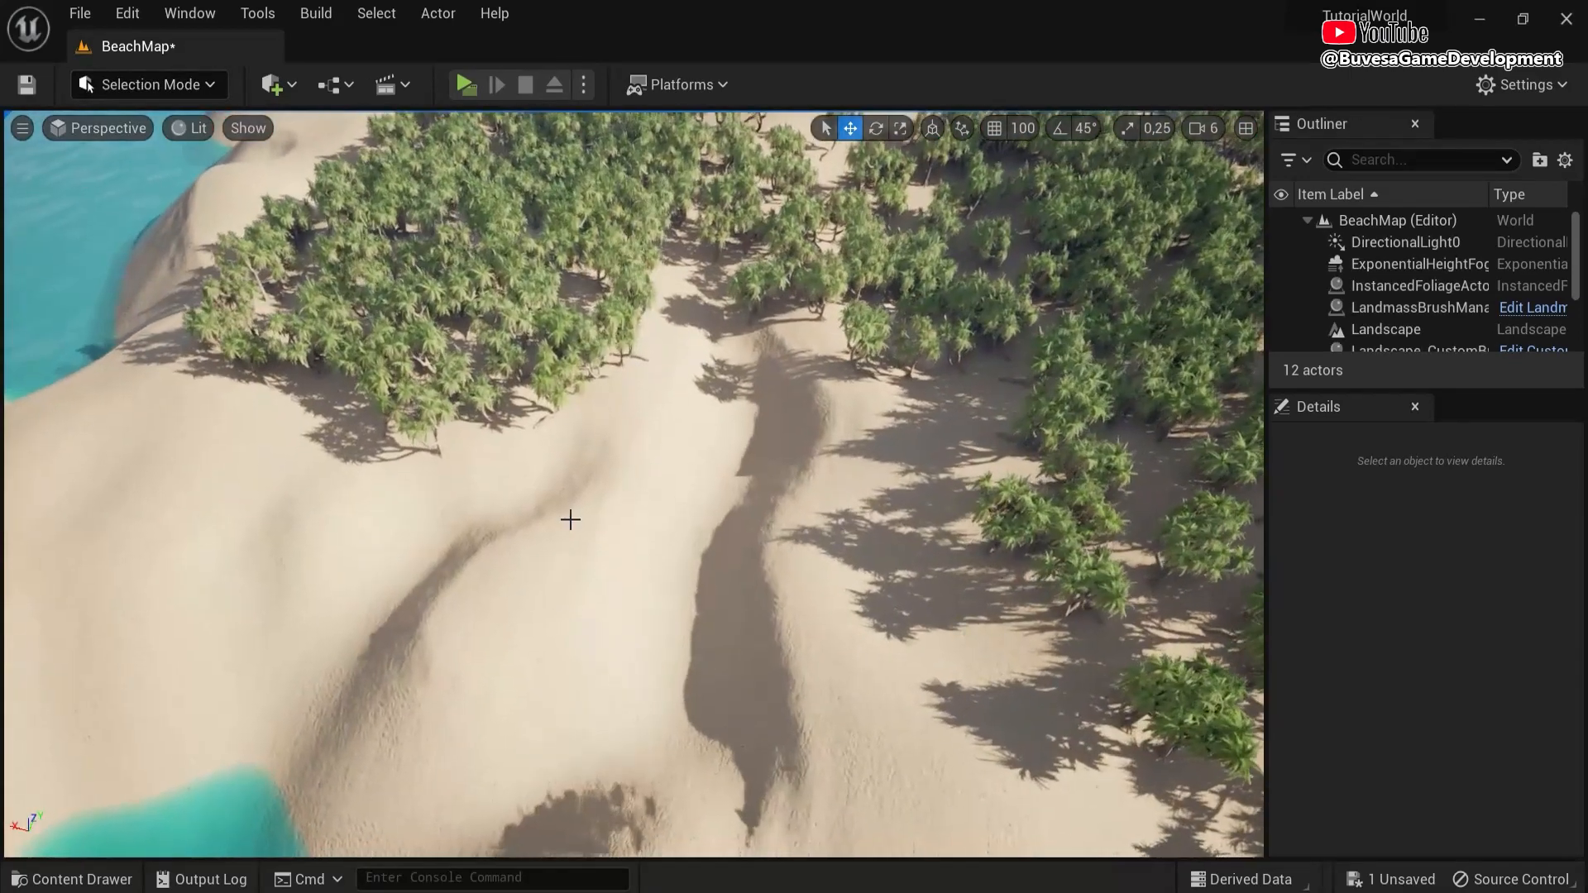
{"action": "key", "text": "q"}
{"action": "right_click_drag", "start_coordinate": [529, 428], "coordinate": [866, 472]}
{"action": "key", "text": "s"}
{"action": "key", "text": "w"}
{"action": "right_click_drag", "start_coordinate": [781, 546], "coordinate": [511, 601]}
{"action": "key", "text": "d"}
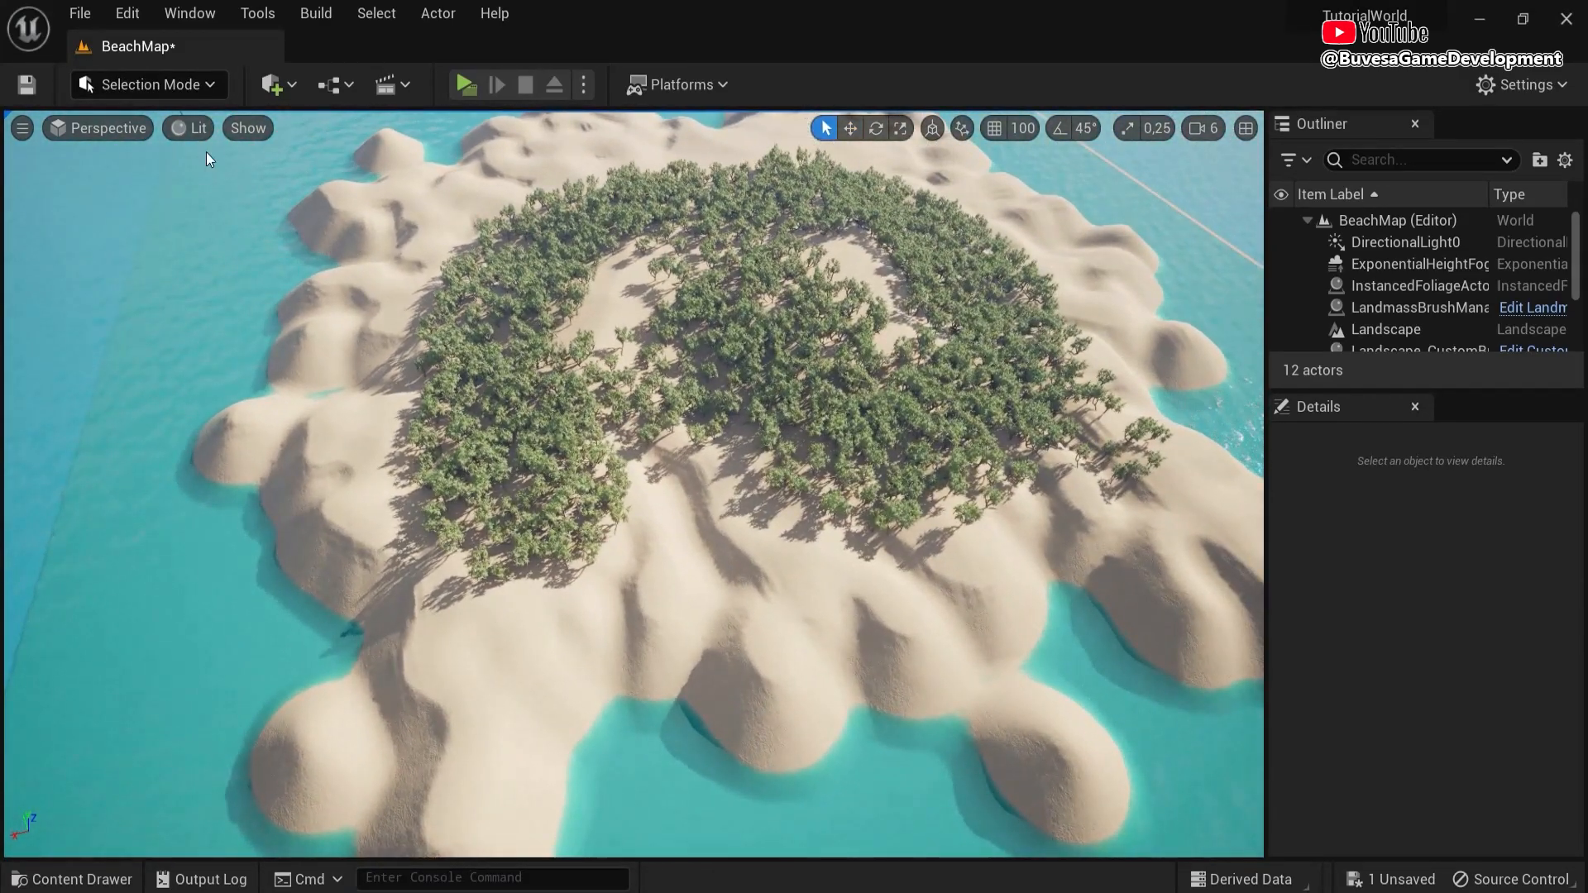
- Find the Player Start class, place one on the sand in front of the forest, and focus on it
{"action": "left_click", "coordinate": [281, 85]}
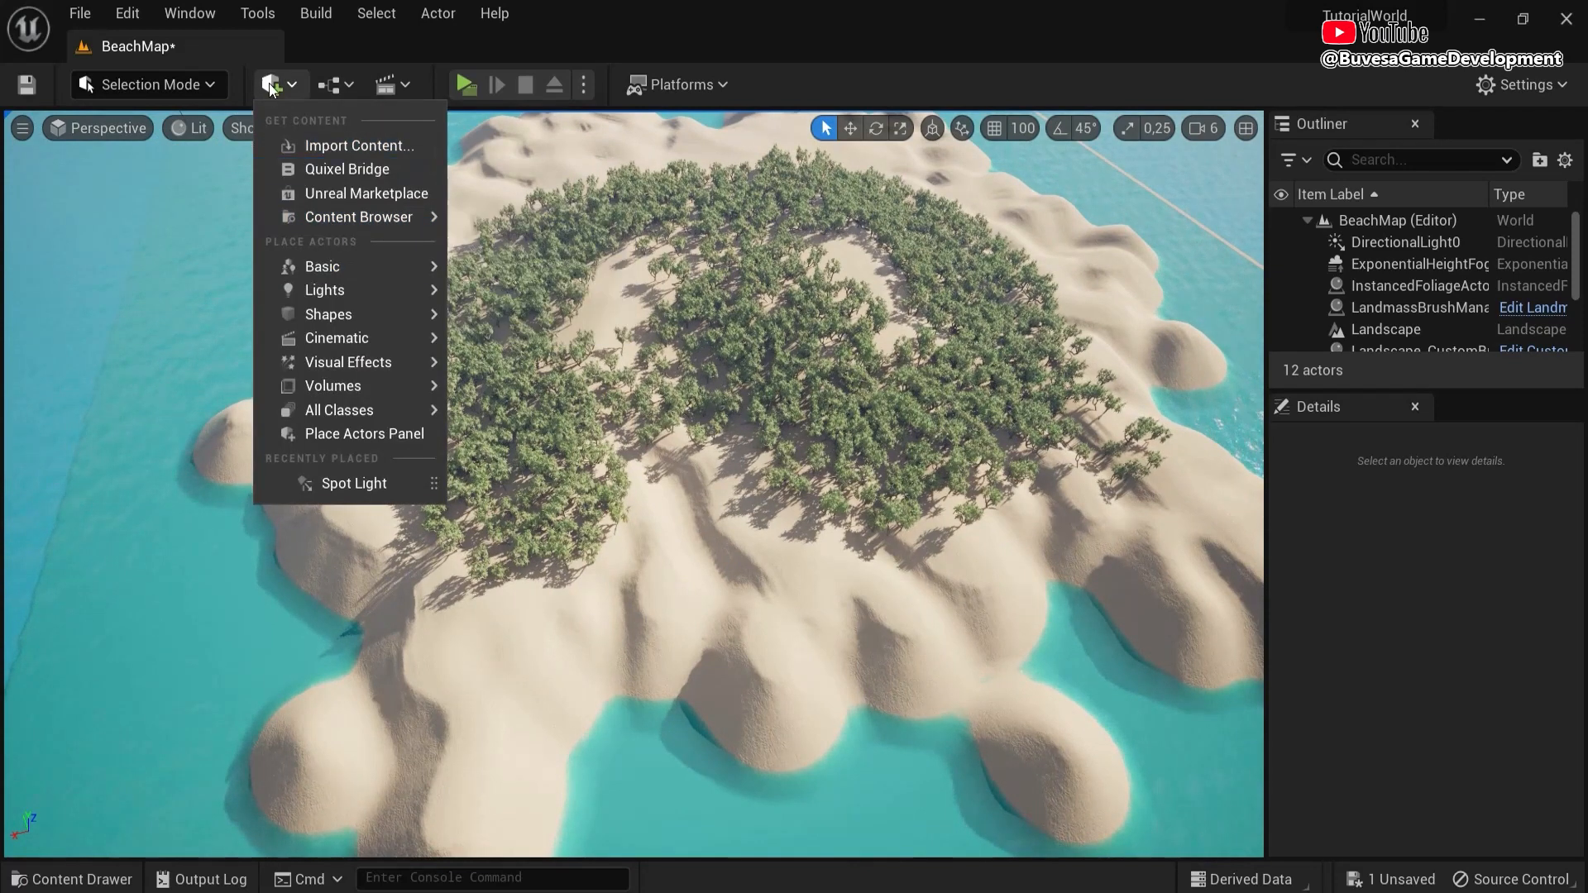
{"action": "mouse_move", "coordinate": [333, 267]}
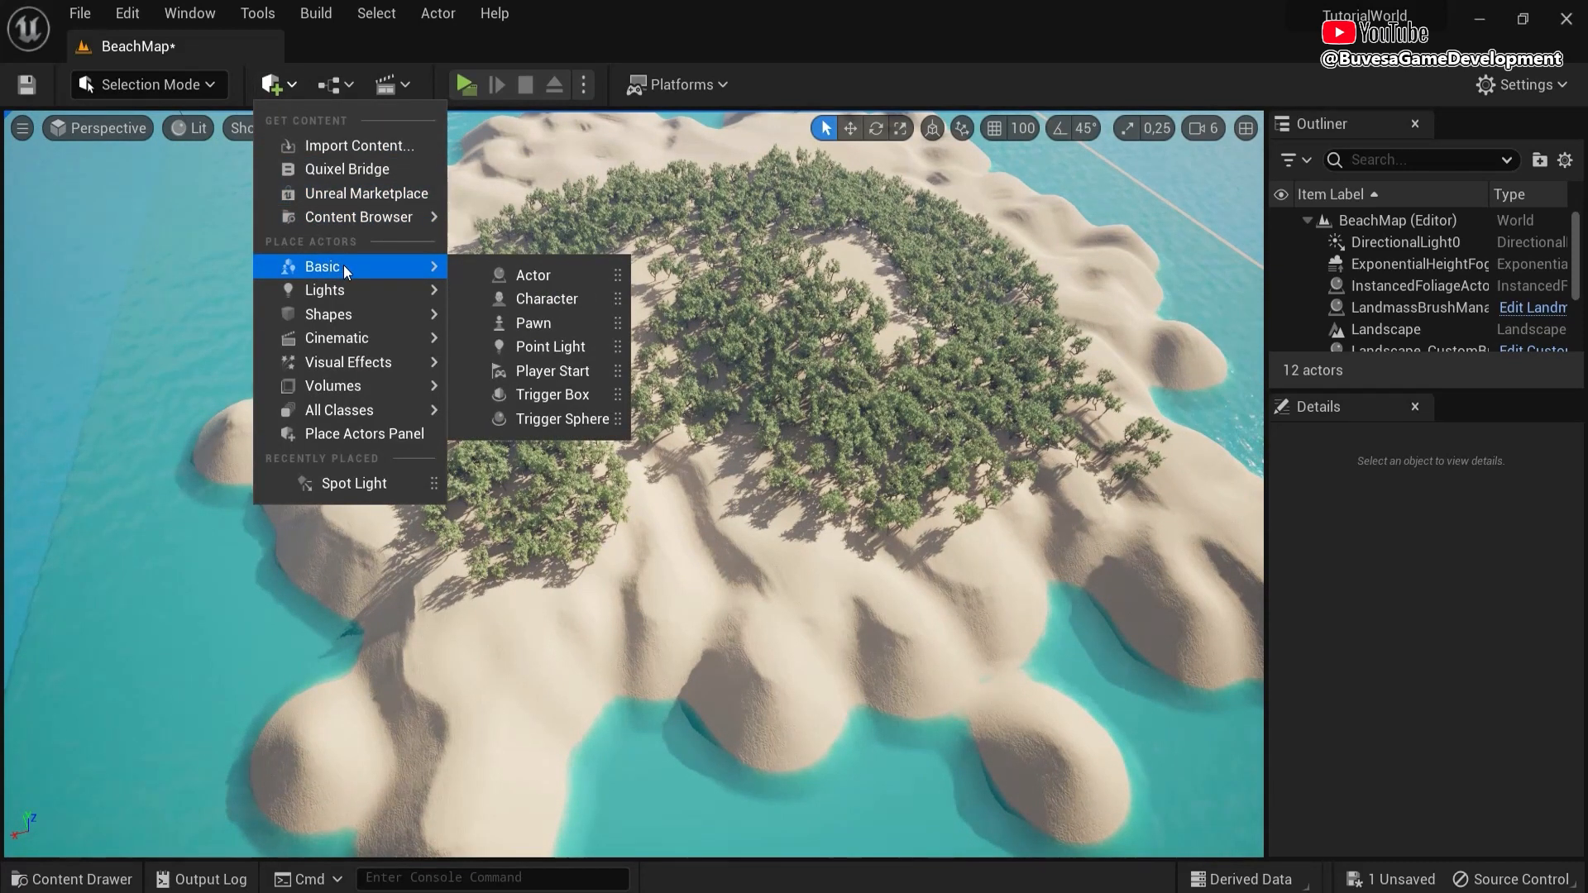
{"action": "mouse_move", "coordinate": [359, 411]}
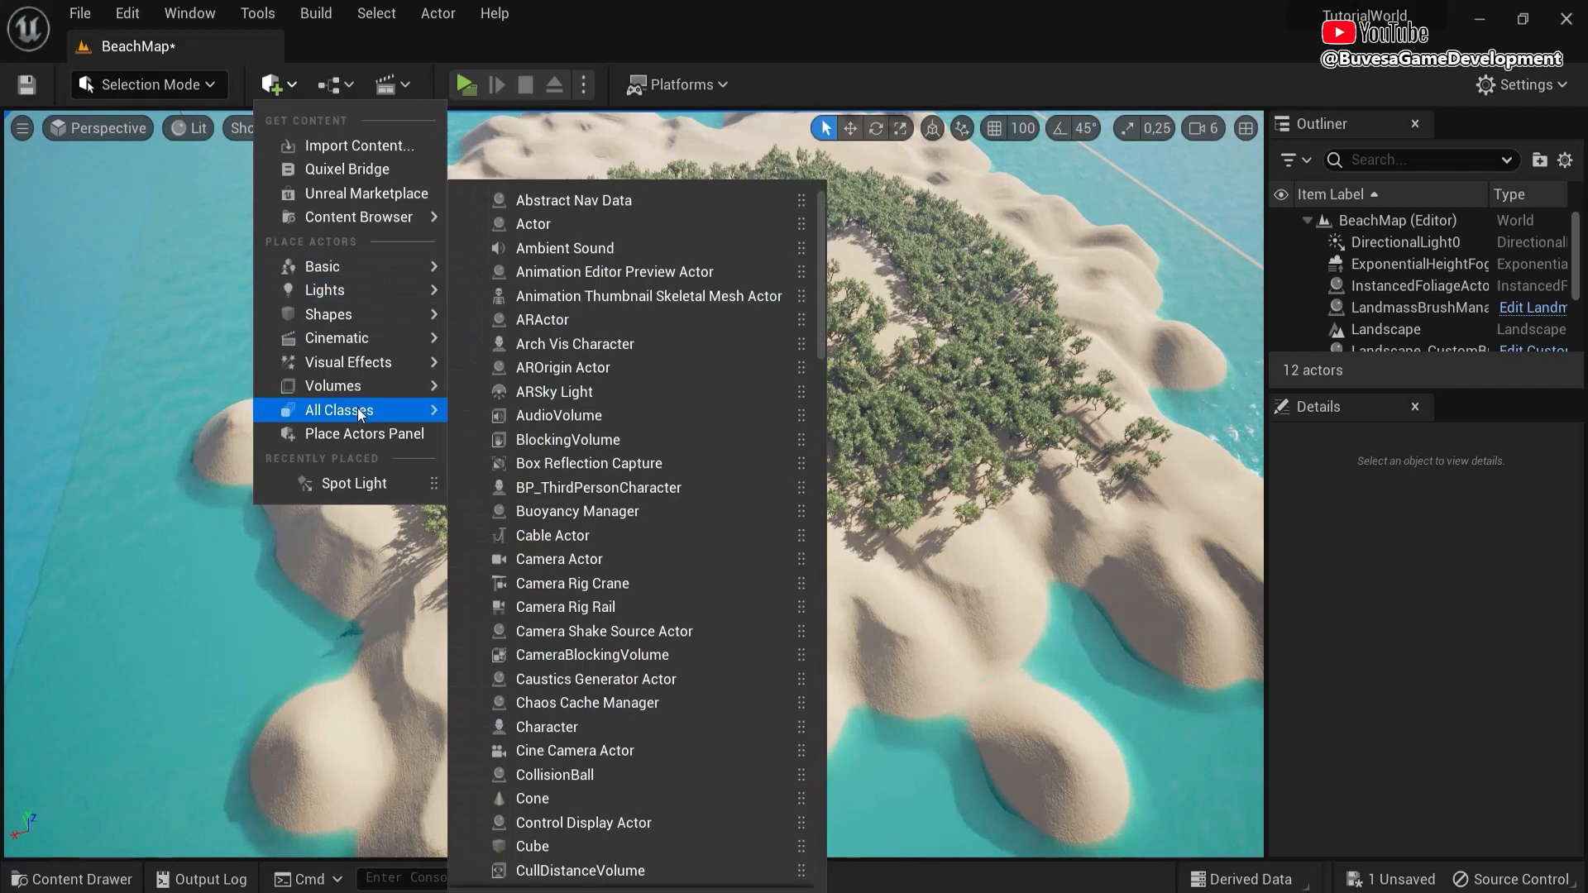
{"action": "type", "text": "player"}
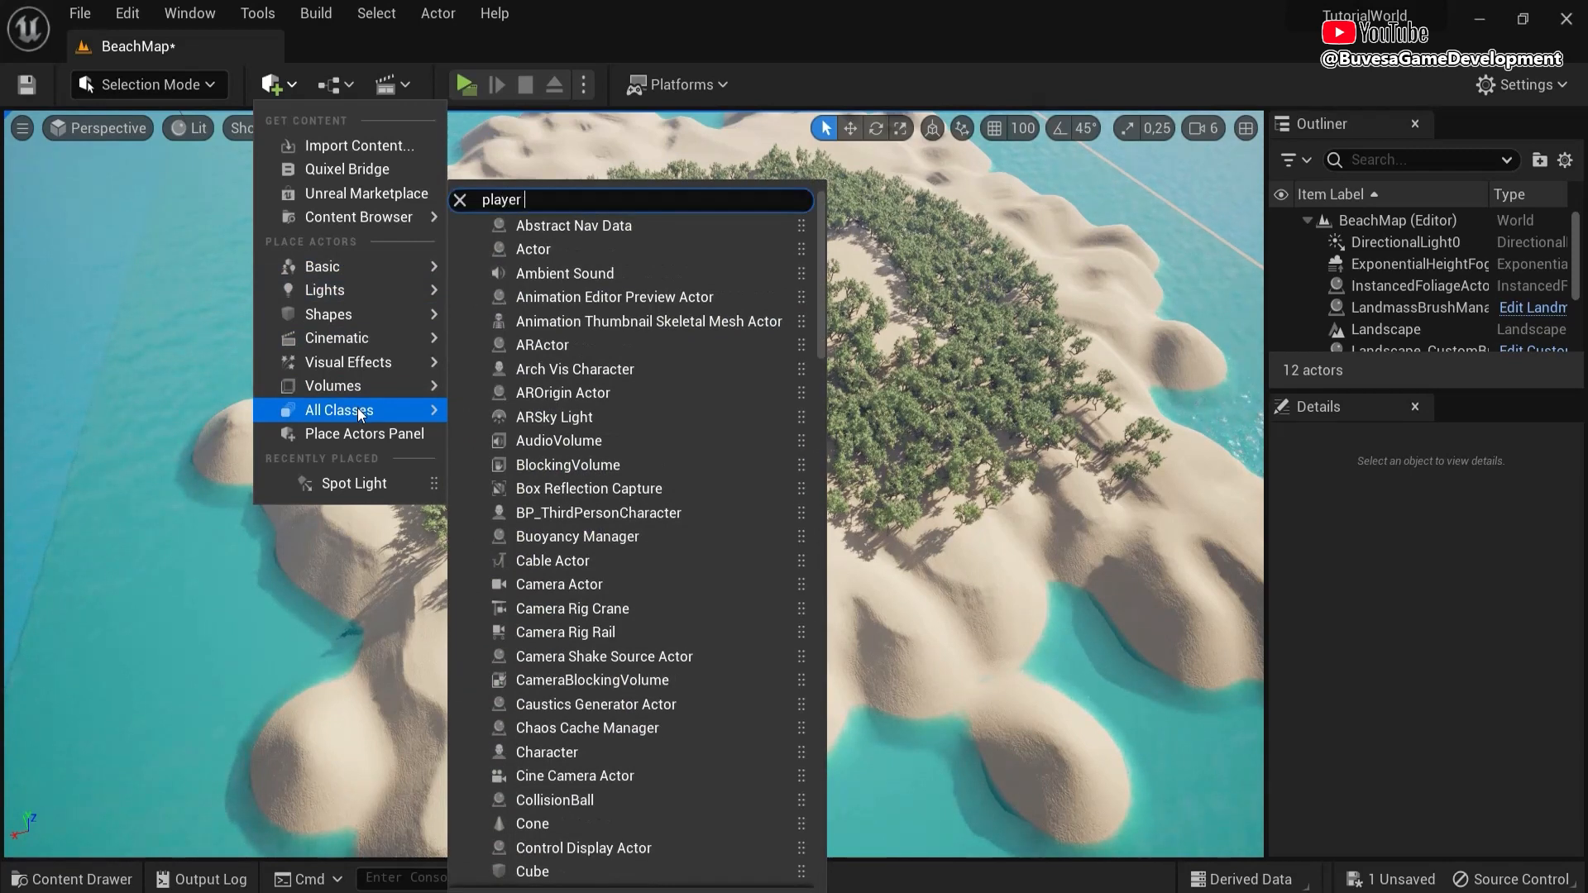
{"action": "type", "text": " start"}
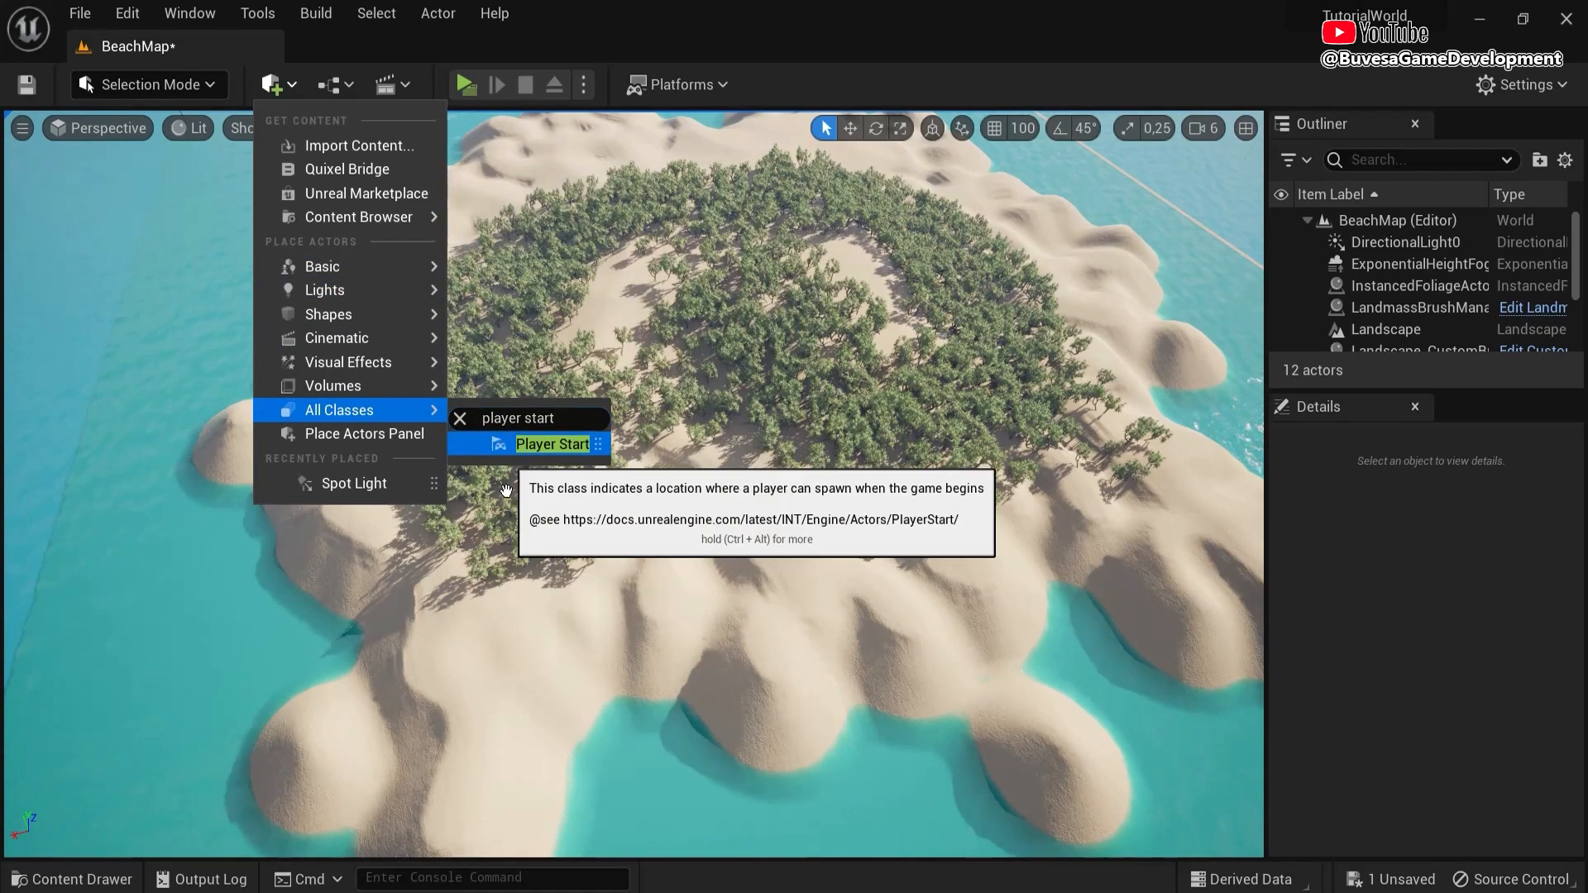
{"action": "left_click_drag", "start_coordinate": [552, 444], "coordinate": [499, 646]}
{"action": "key", "text": "f"}
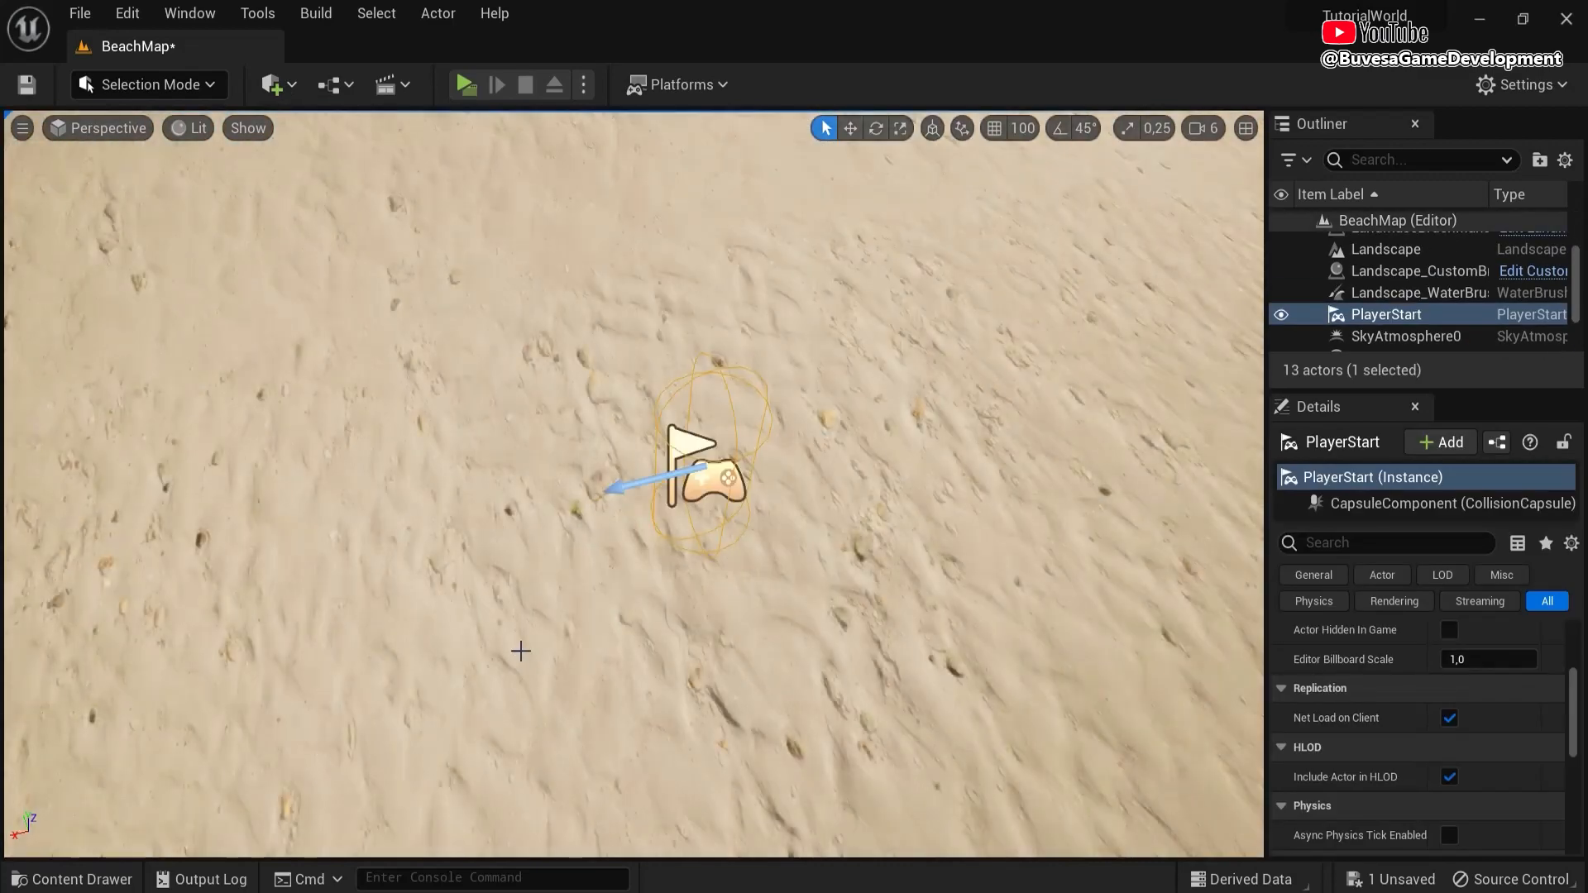
- Activate the rotate tool for the Player Start and lower the viewport camera speed to 4
{"action": "left_click", "coordinate": [876, 127]}
{"action": "left_click", "coordinate": [1203, 128]}
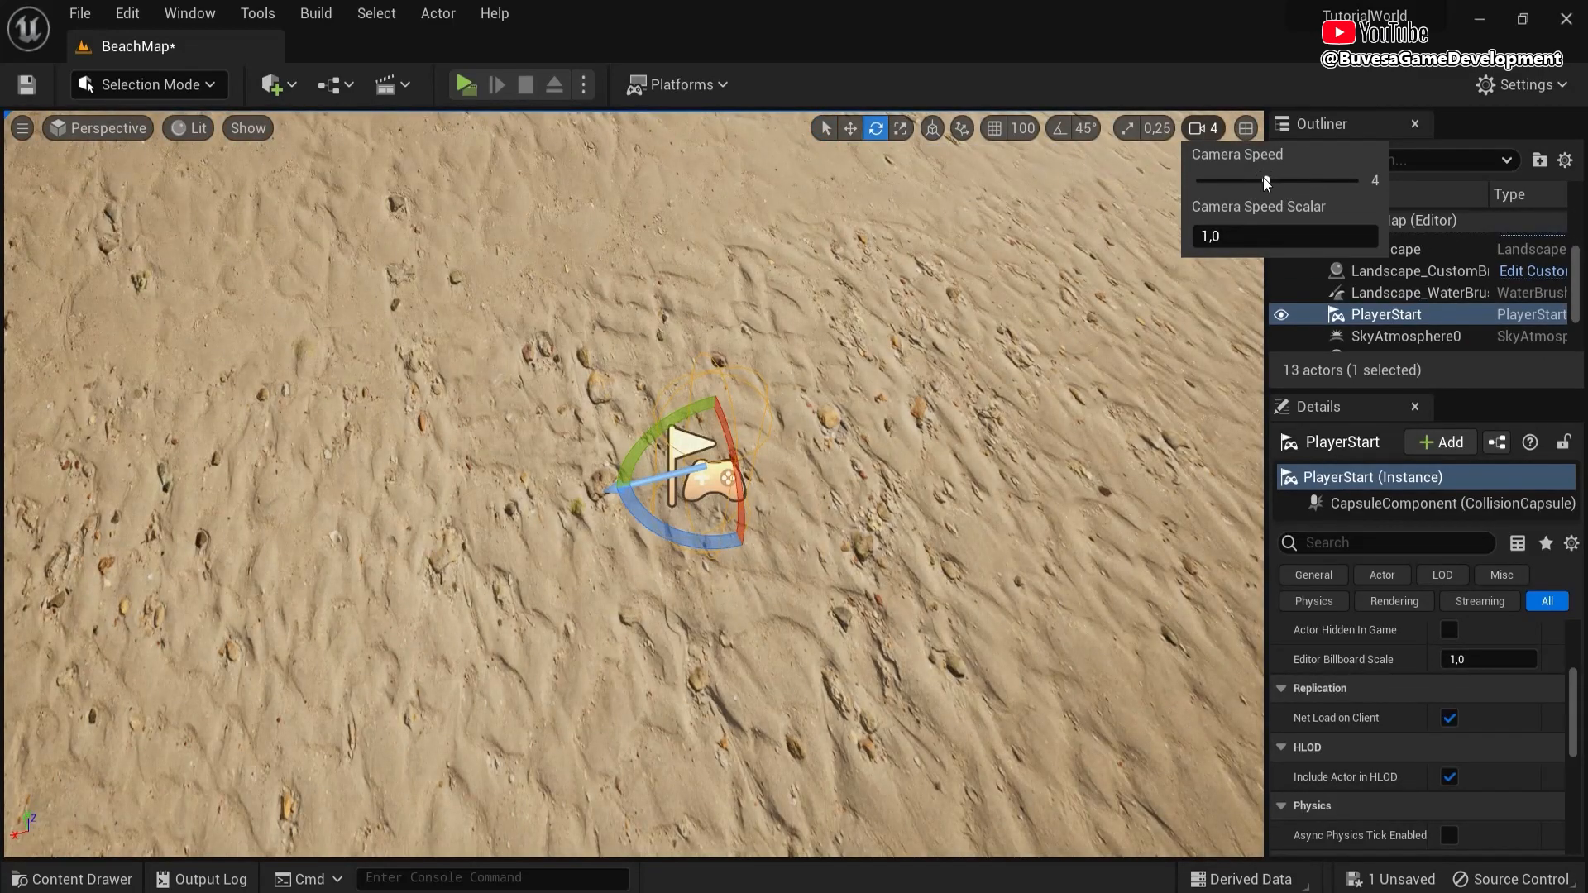
{"action": "right_click_drag", "start_coordinate": [734, 314], "coordinate": [734, 273]}
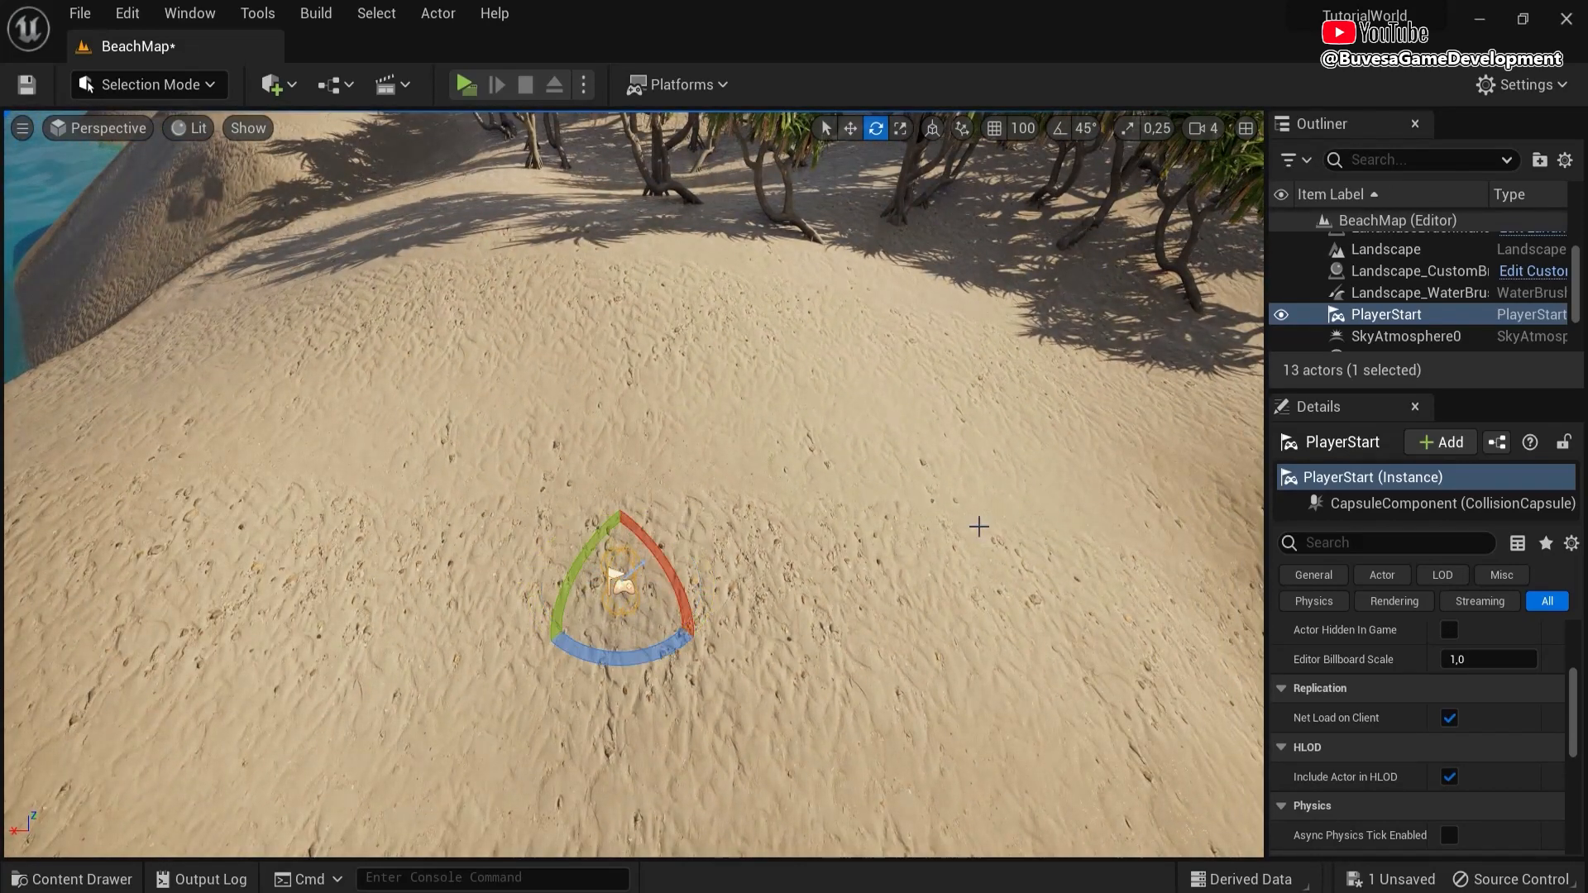
- Play-test the level by walking the character across the sand near the trees
{"action": "scroll", "coordinate": [979, 526], "scroll_direction": "down", "scroll_amount": 5}
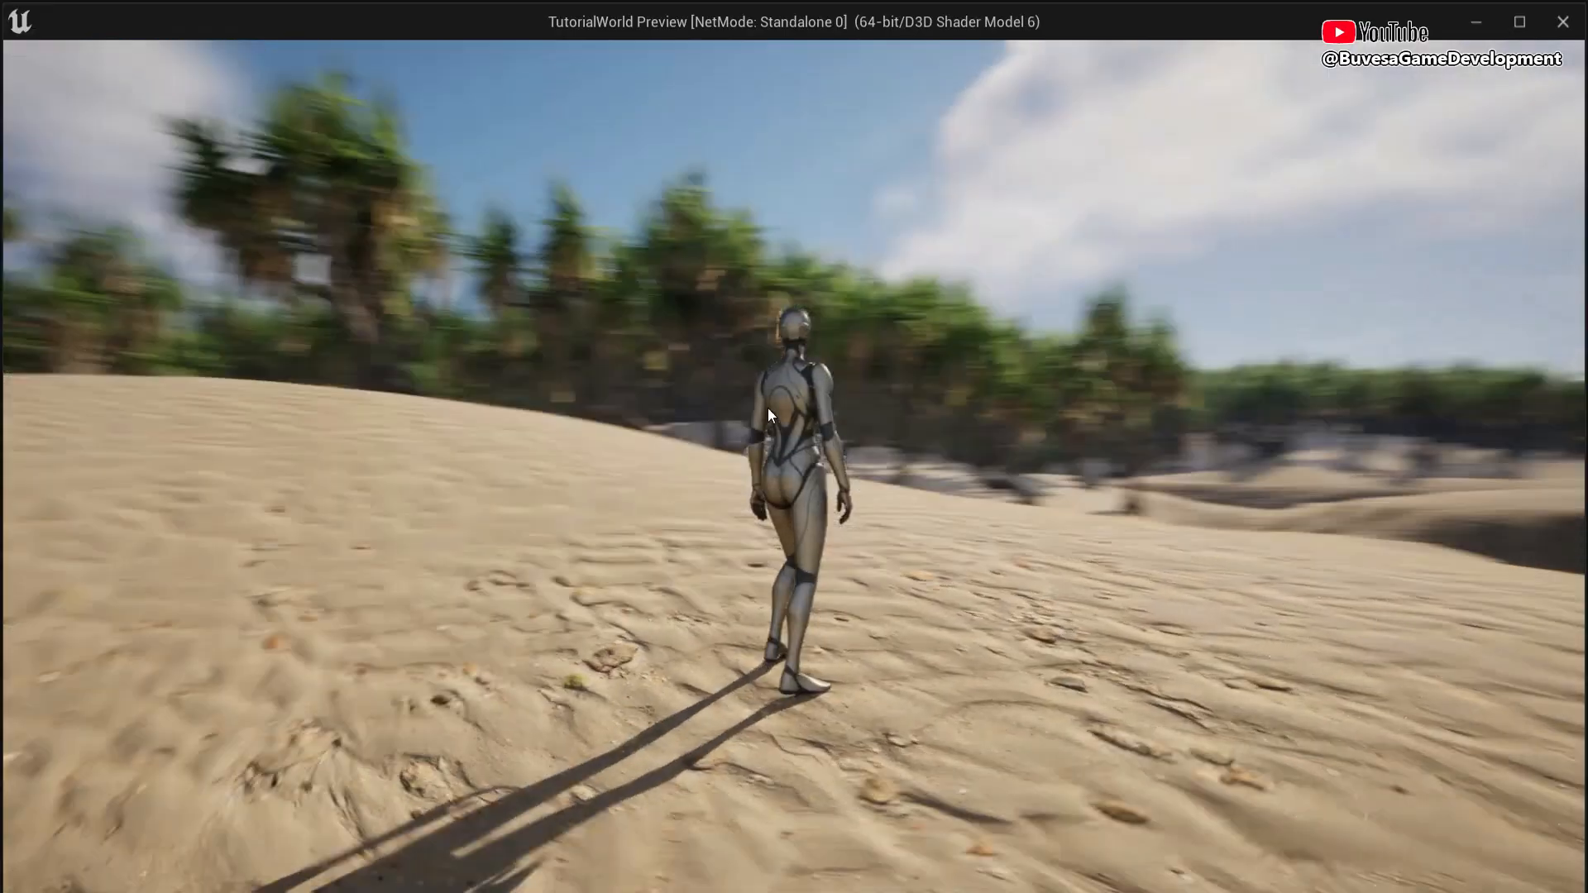
{"action": "key", "text": "w"}
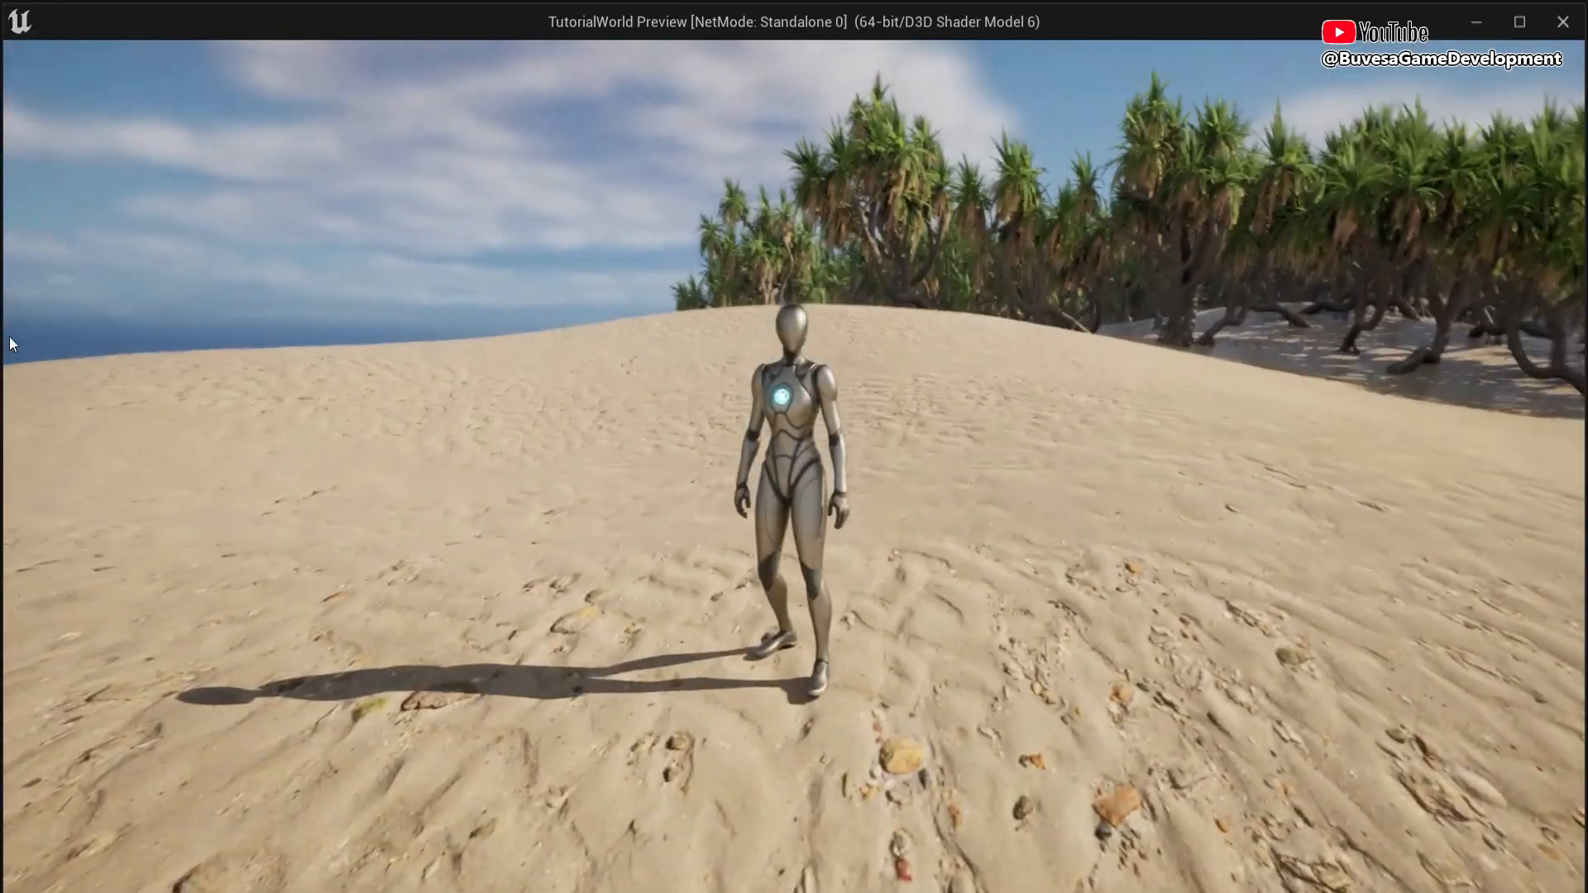
{"action": "key", "text": "w"}
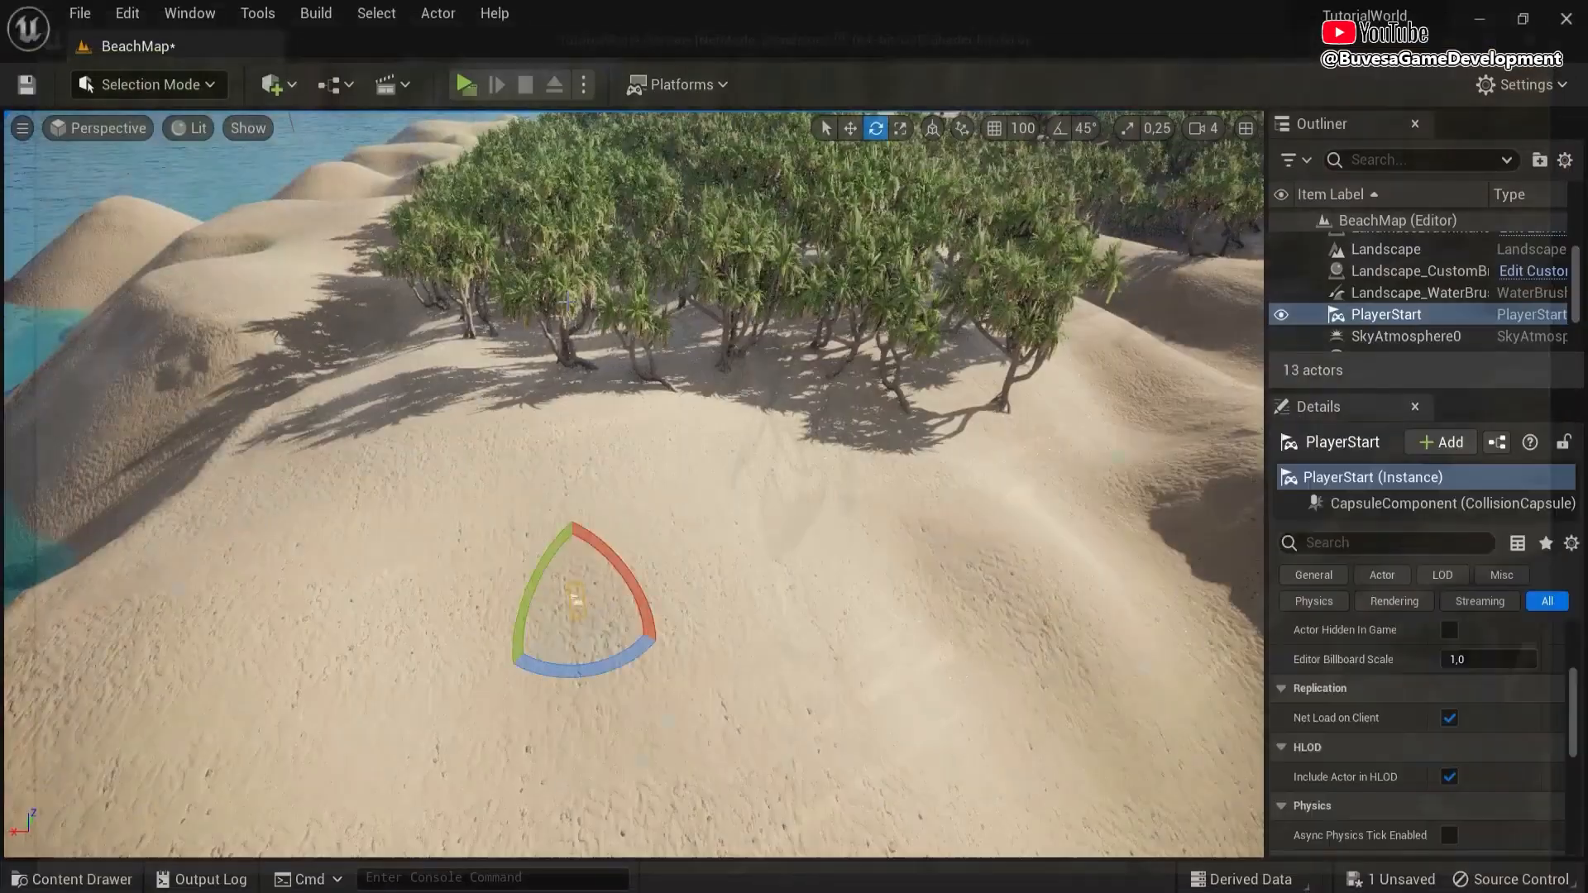
- Return to Foliage Mode and reduce the foliage brush size to about 823
{"action": "right_click_drag", "start_coordinate": [642, 438], "coordinate": [642, 393]}
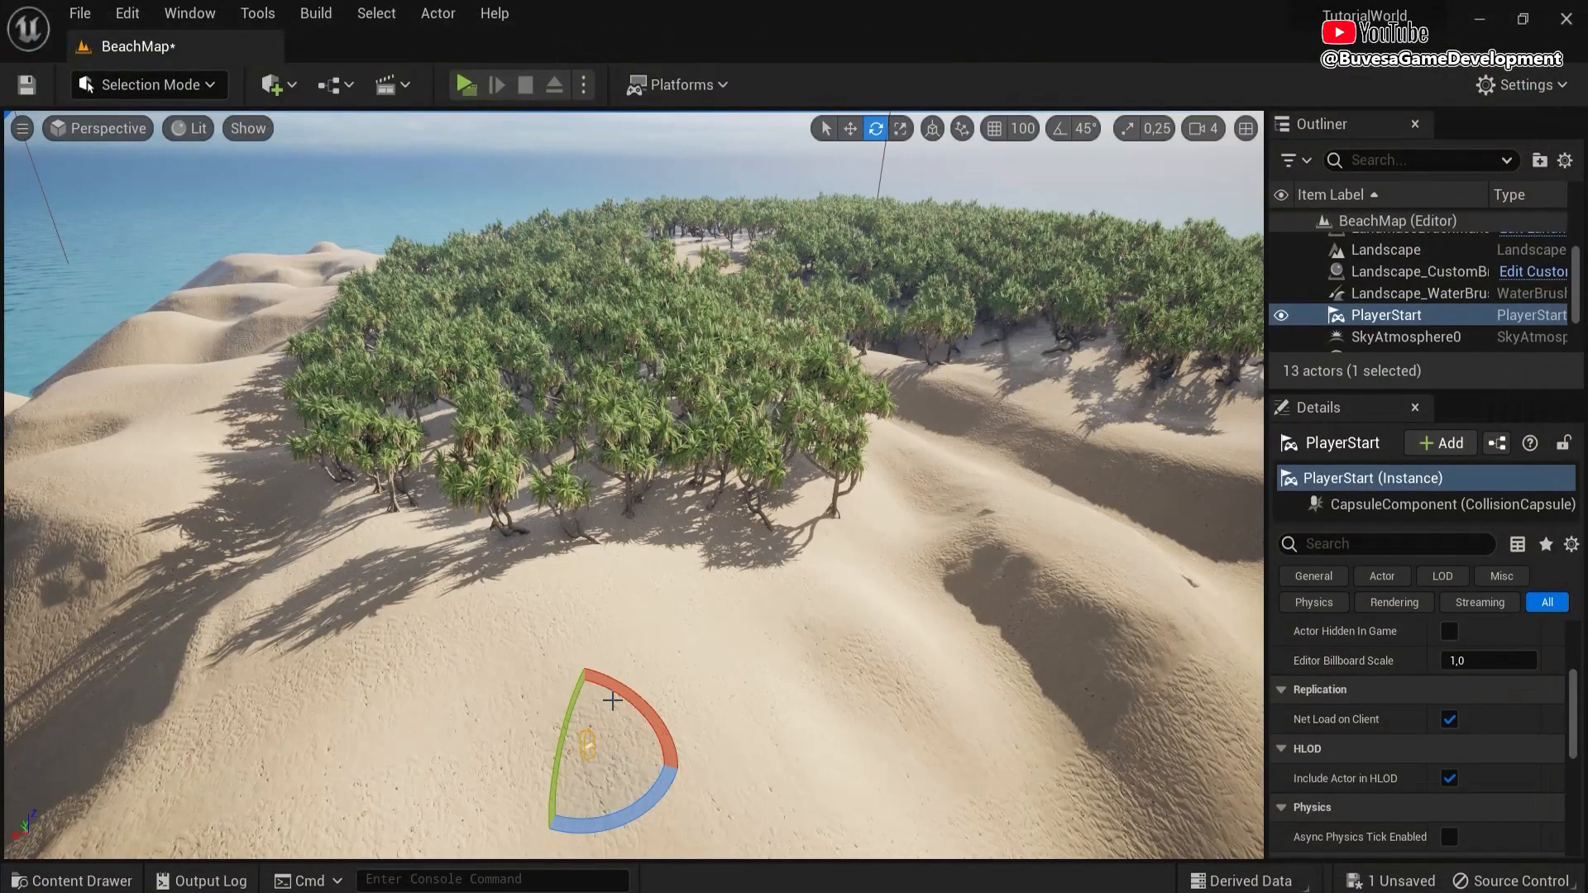
{"action": "right_click_drag", "start_coordinate": [560, 661], "coordinate": [561, 620]}
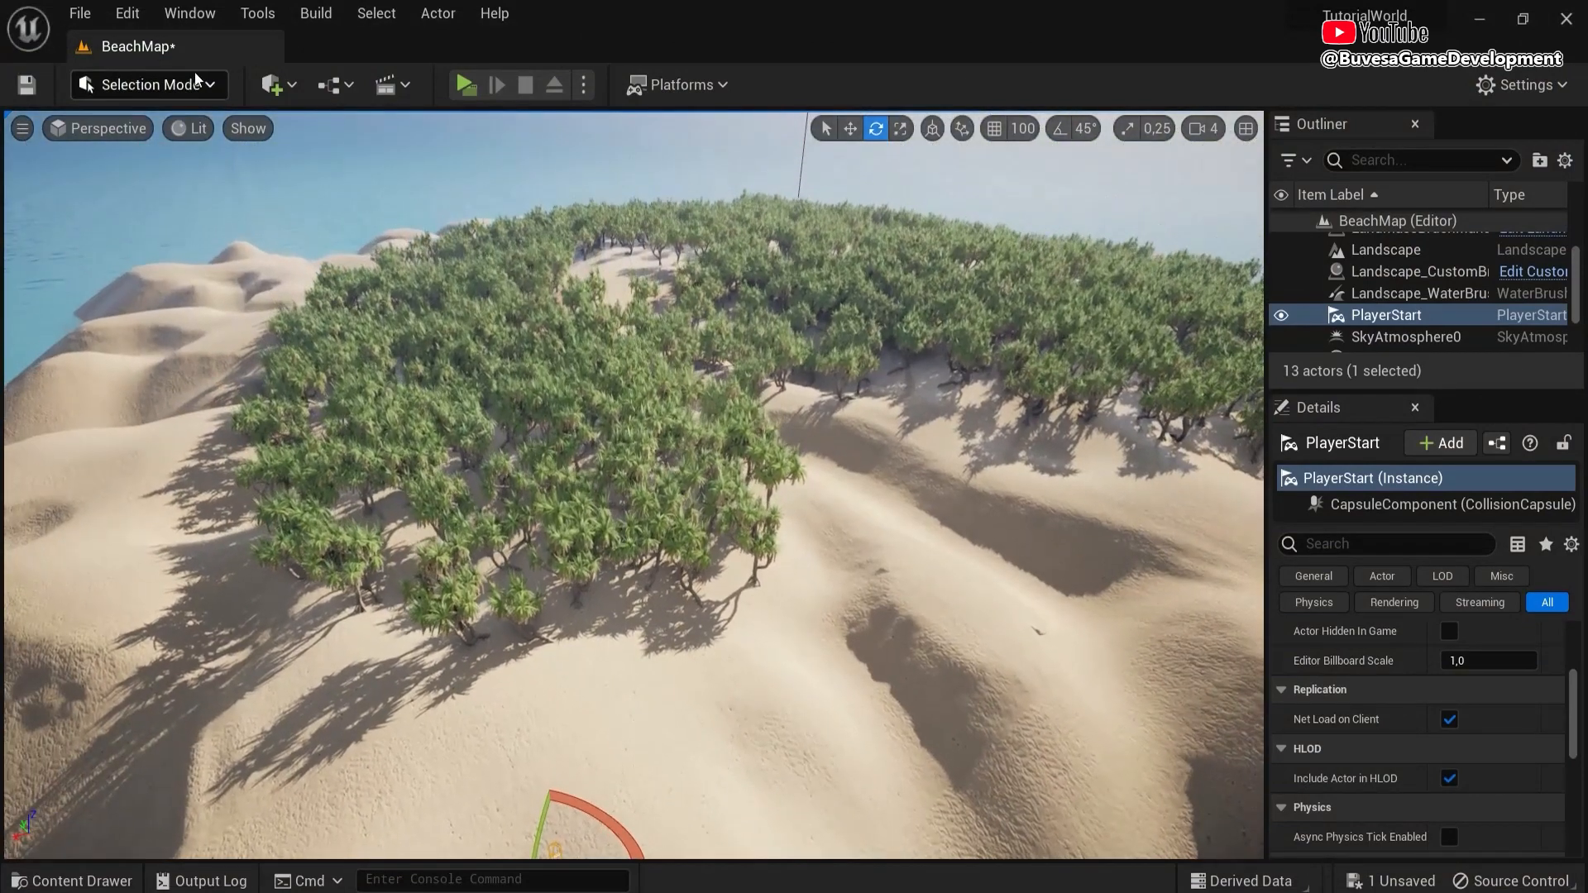
{"action": "left_click", "coordinate": [149, 85]}
{"action": "left_click", "coordinate": [144, 168]}
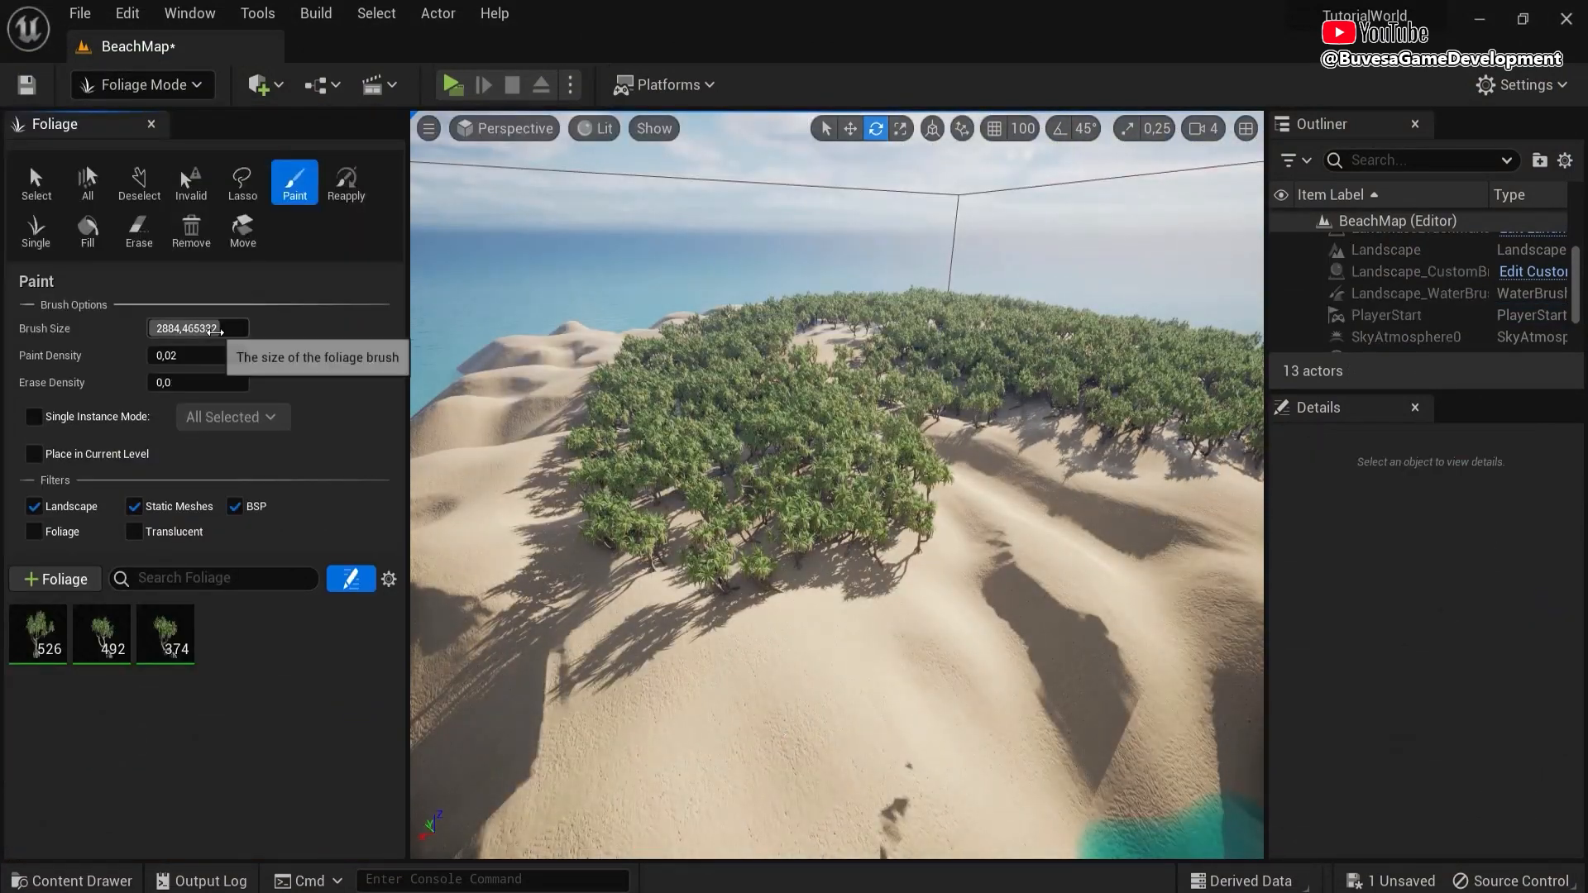
{"action": "left_click_drag", "start_coordinate": [222, 330], "coordinate": [248, 330]}
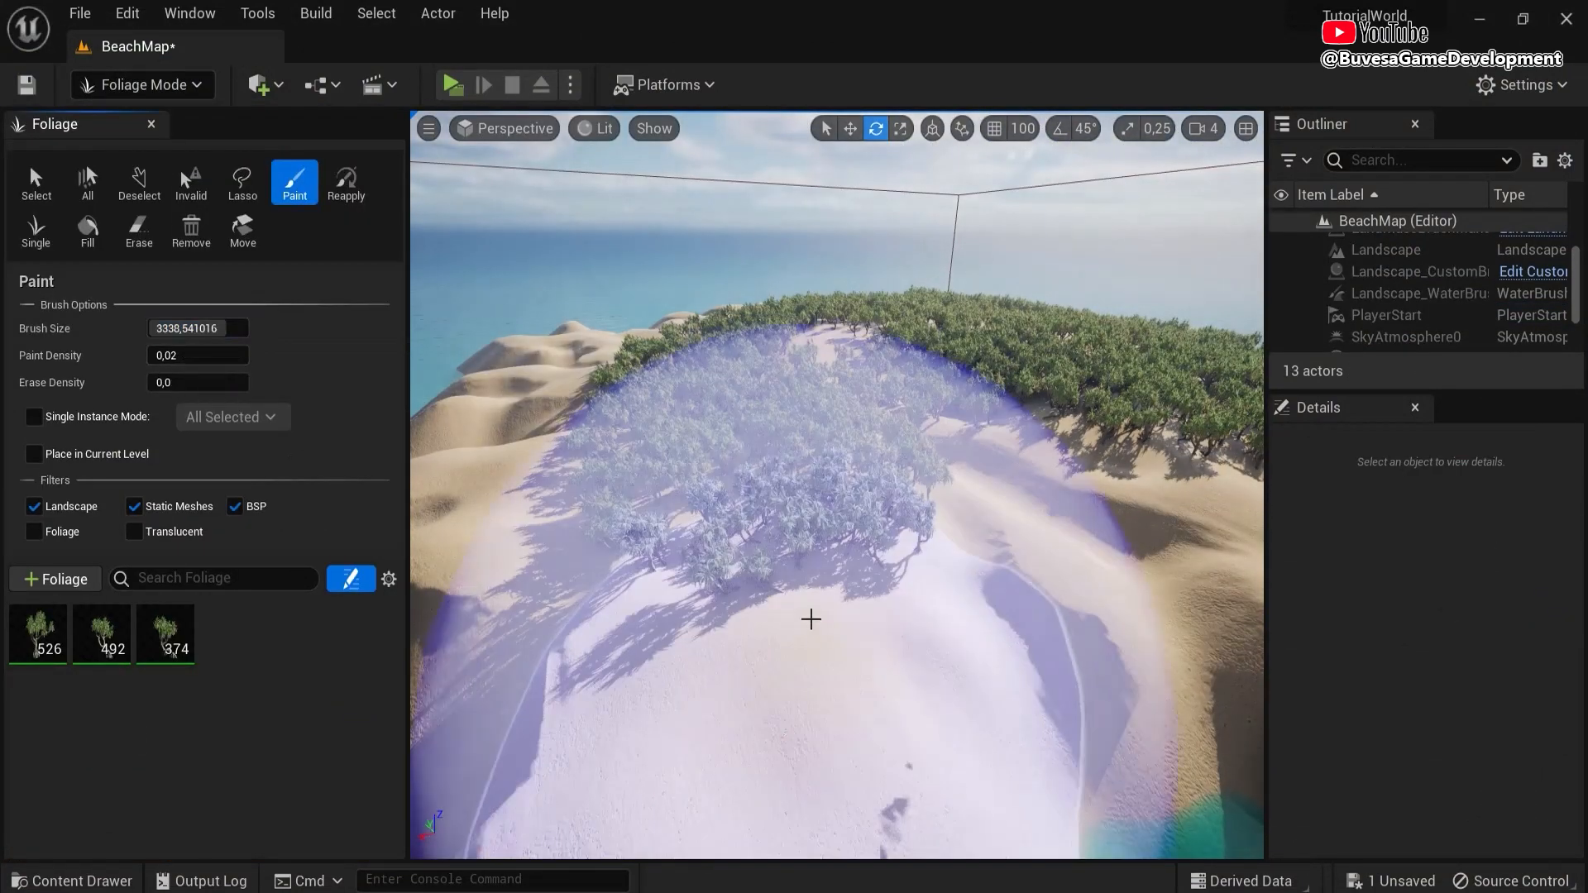
{"action": "right_click_drag", "start_coordinate": [849, 579], "coordinate": [877, 597]}
{"action": "left_click_drag", "start_coordinate": [197, 330], "coordinate": [186, 342]}
{"action": "mouse_move", "coordinate": [784, 341]}
{"action": "right_mouse_down"}
{"action": "mouse_move", "coordinate": [827, 372]}
{"action": "mouse_move", "coordinate": [786, 337]}
{"action": "right_mouse_up"}
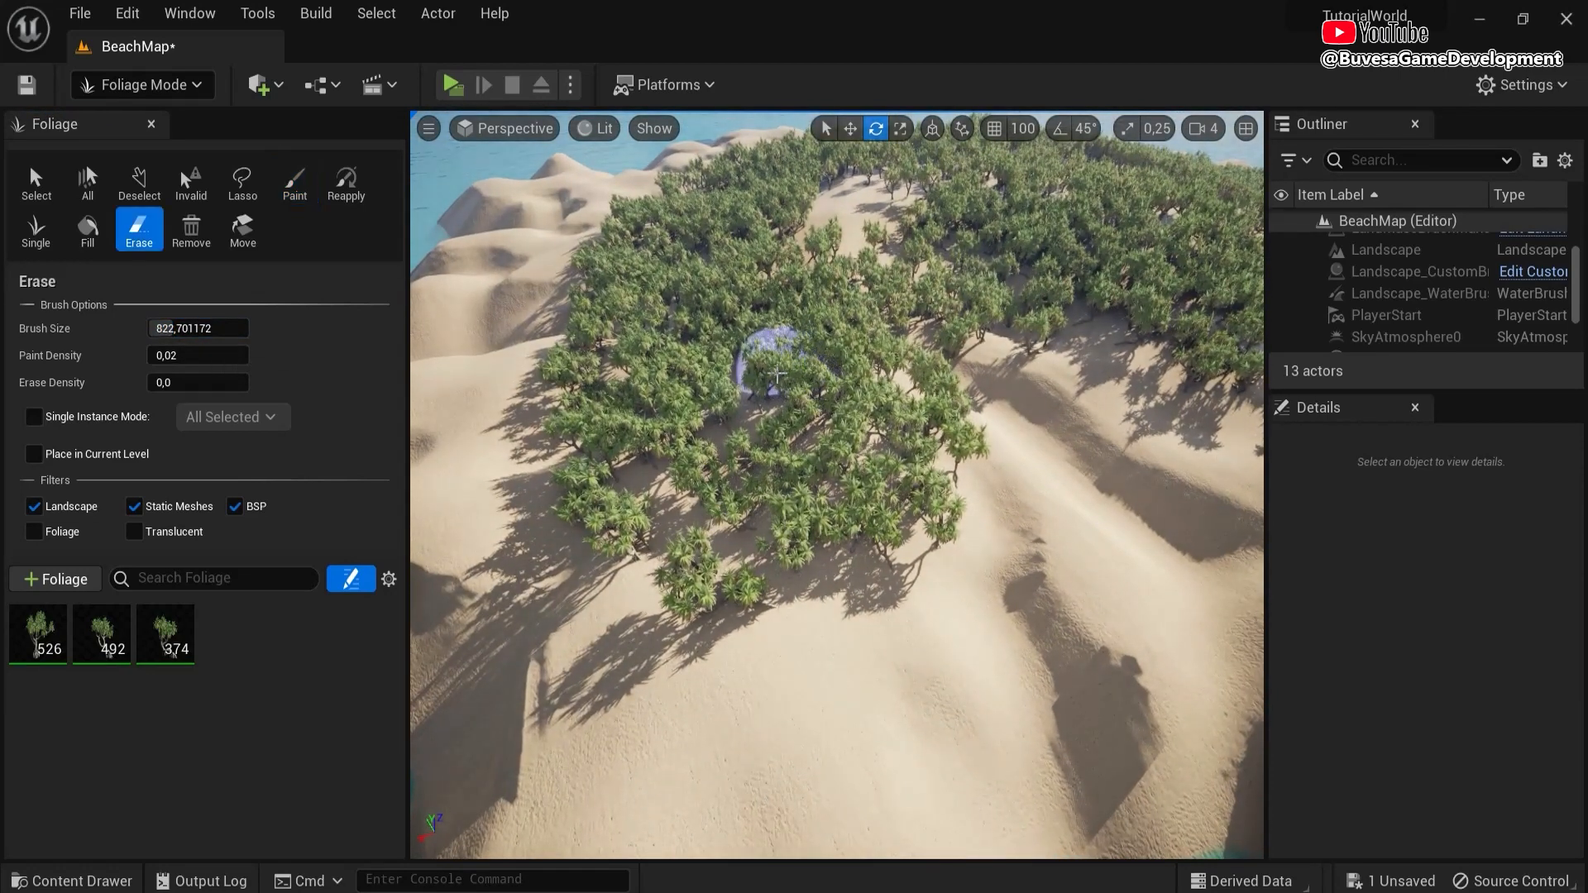
- Erase strips of trees inside the forest to open sandy clearings and a path
{"action": "left_click_drag", "start_coordinate": [766, 352], "coordinate": [778, 332], "text": "shift"}
{"action": "left_click_drag", "start_coordinate": [723, 275], "coordinate": [667, 306], "text": "shift"}
{"action": "mouse_move", "coordinate": [828, 314]}
{"action": "right_mouse_down"}
{"action": "mouse_move", "coordinate": [893, 356]}
{"action": "mouse_move", "coordinate": [861, 290]}
{"action": "right_mouse_up"}
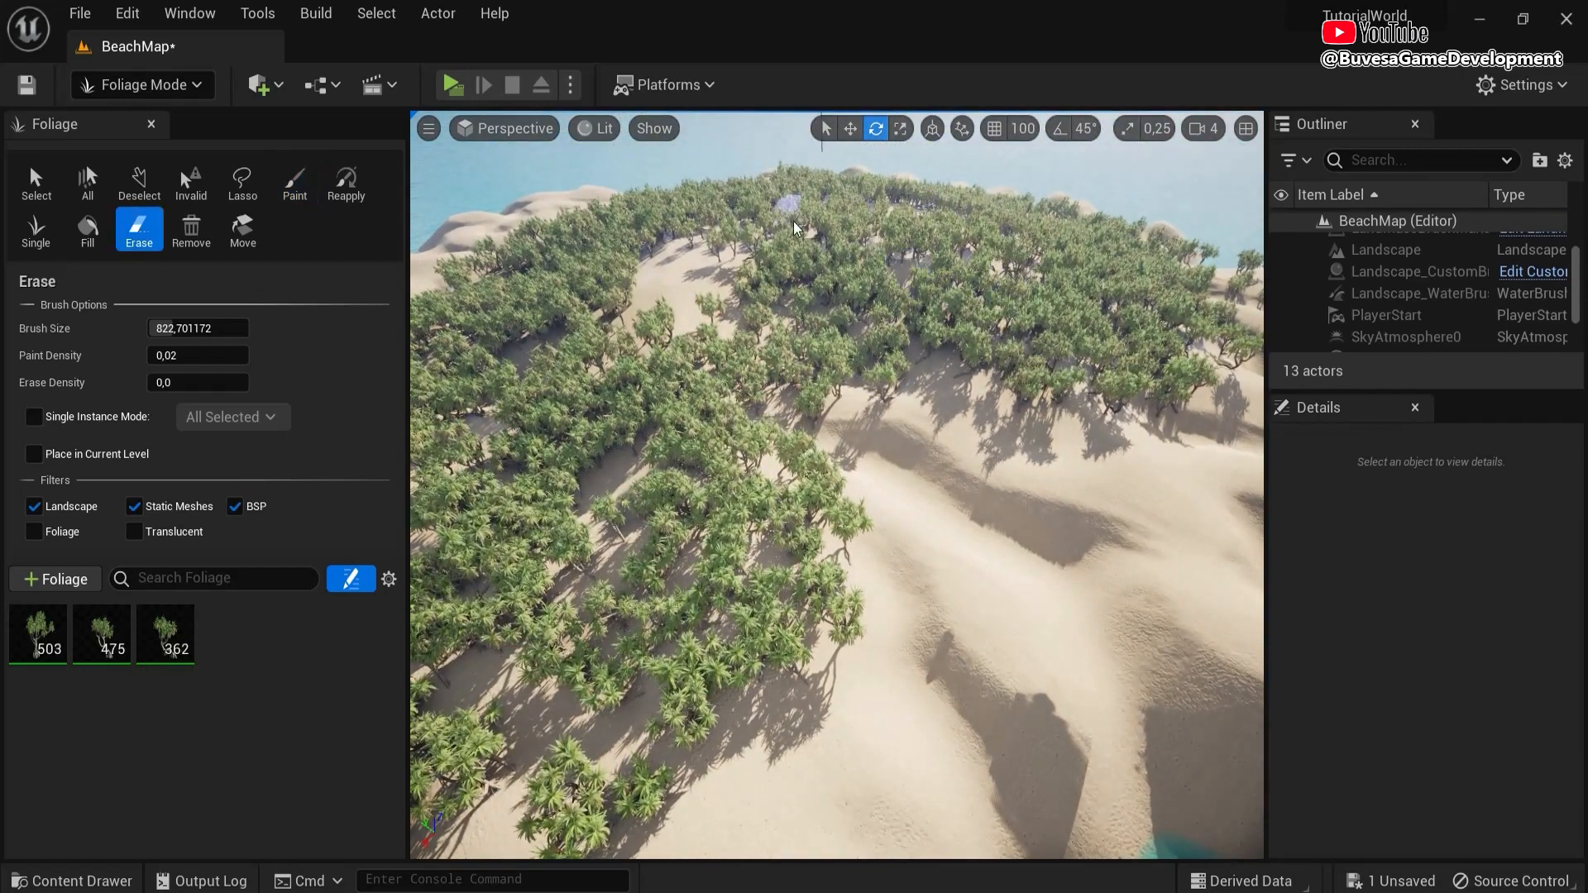
{"action": "mouse_move", "coordinate": [713, 542]}
{"action": "left_mouse_down", "text": "shift"}
{"action": "mouse_move", "coordinate": [740, 424]}
{"action": "mouse_move", "coordinate": [713, 463]}
{"action": "left_mouse_up", "text": "shift"}
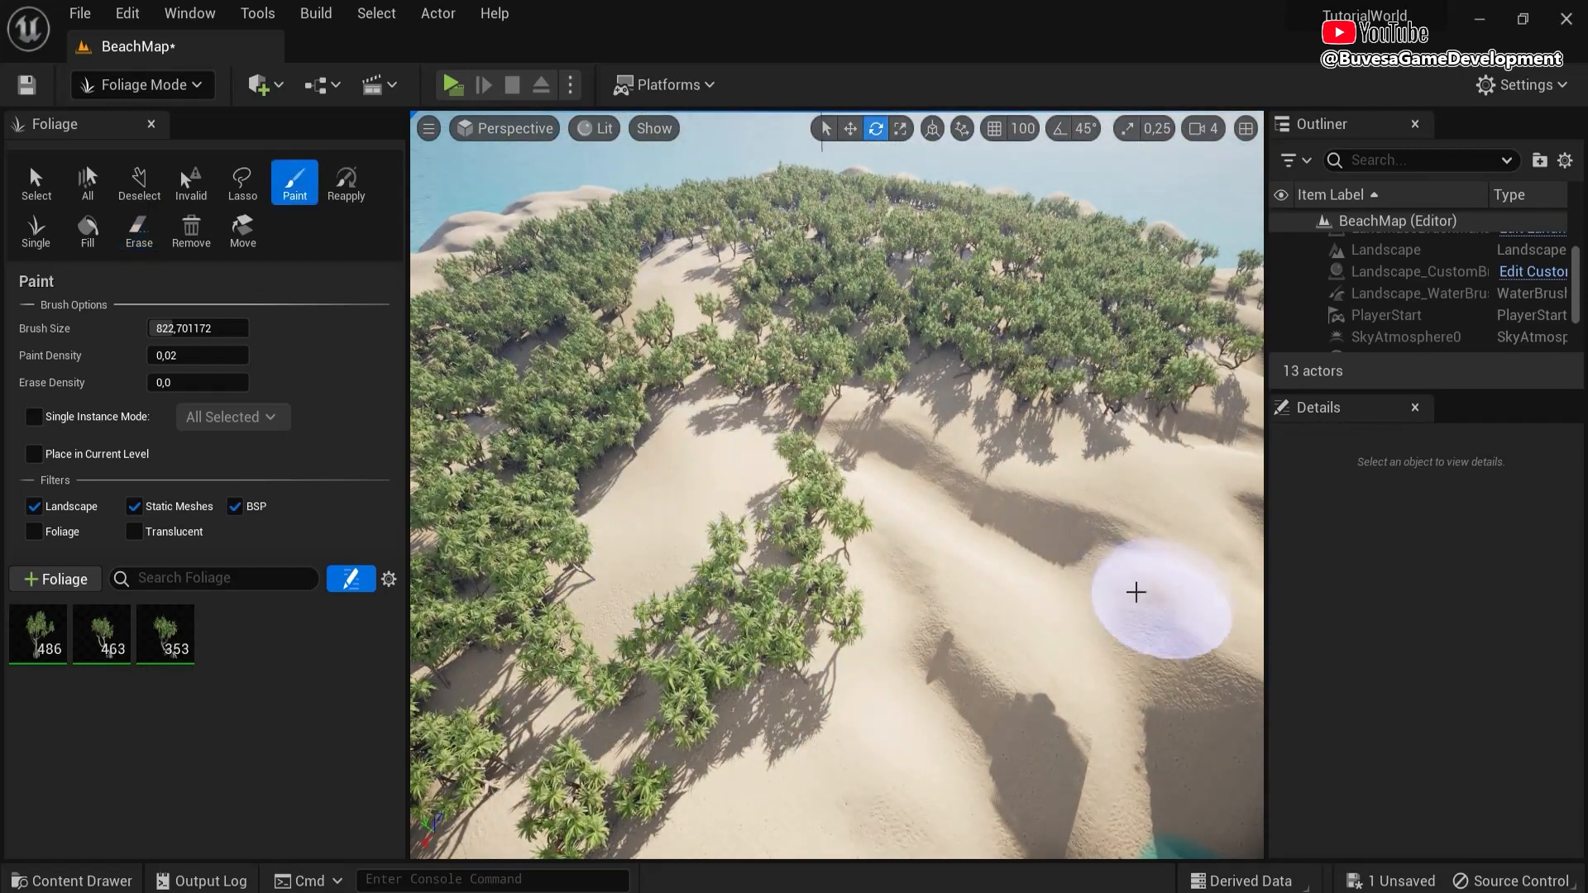
- Paint more pandanus trees into the sandy clearing near the front of the forest
{"action": "left_click_drag", "start_coordinate": [655, 521], "coordinate": [666, 519]}
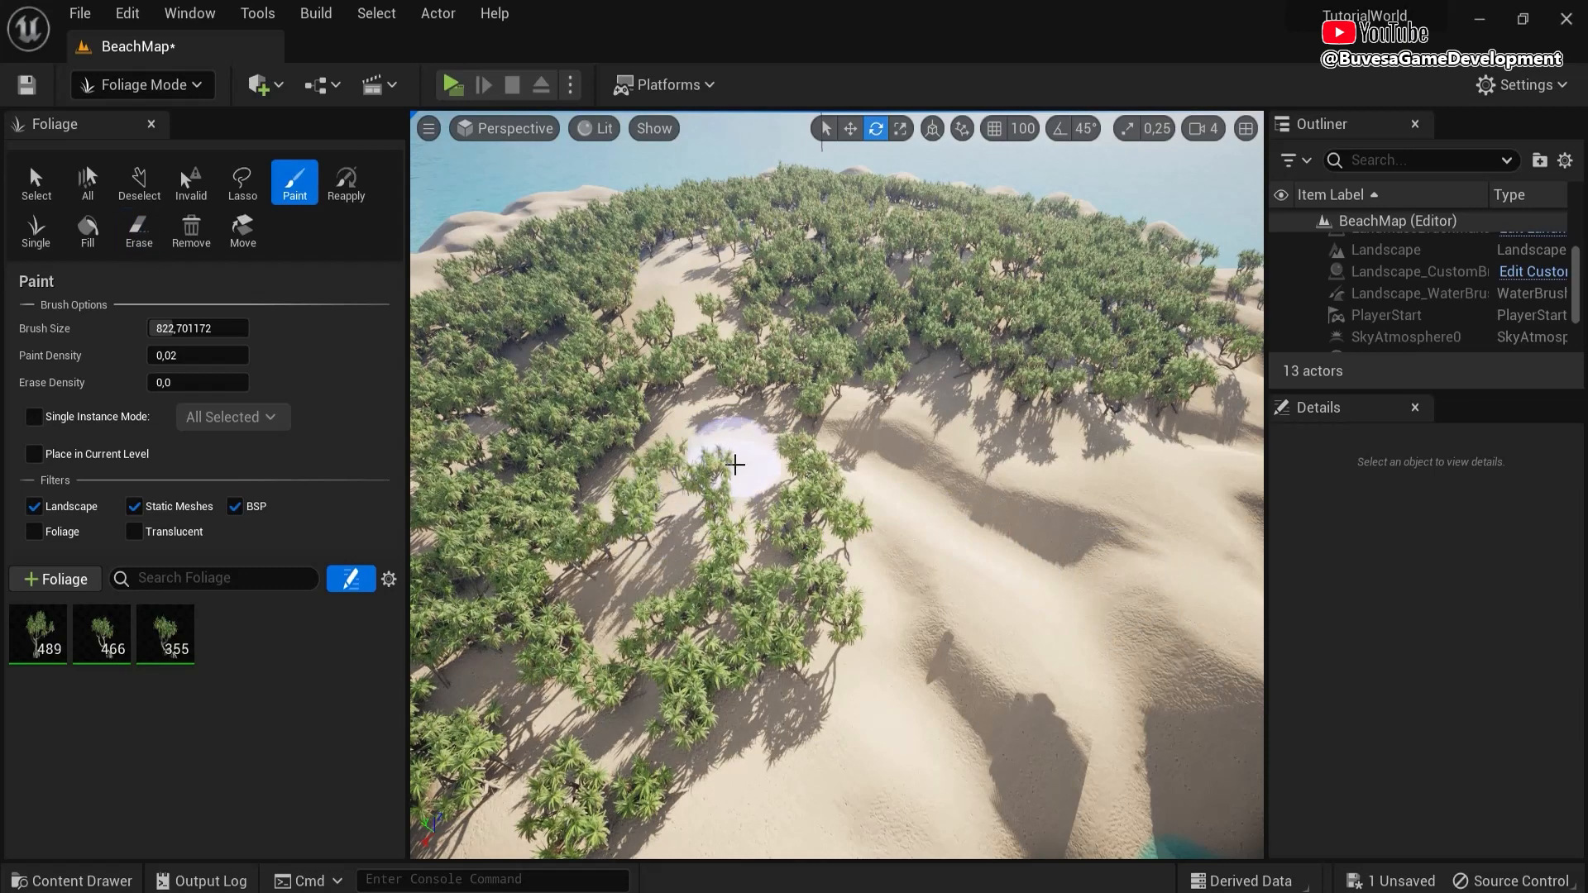
{"action": "left_click", "coordinate": [733, 455]}
{"action": "mouse_move", "coordinate": [1078, 577]}
{"action": "right_mouse_down"}
{"action": "mouse_move", "coordinate": [1054, 593]}
{"action": "mouse_move", "coordinate": [1023, 536]}
{"action": "right_mouse_up"}
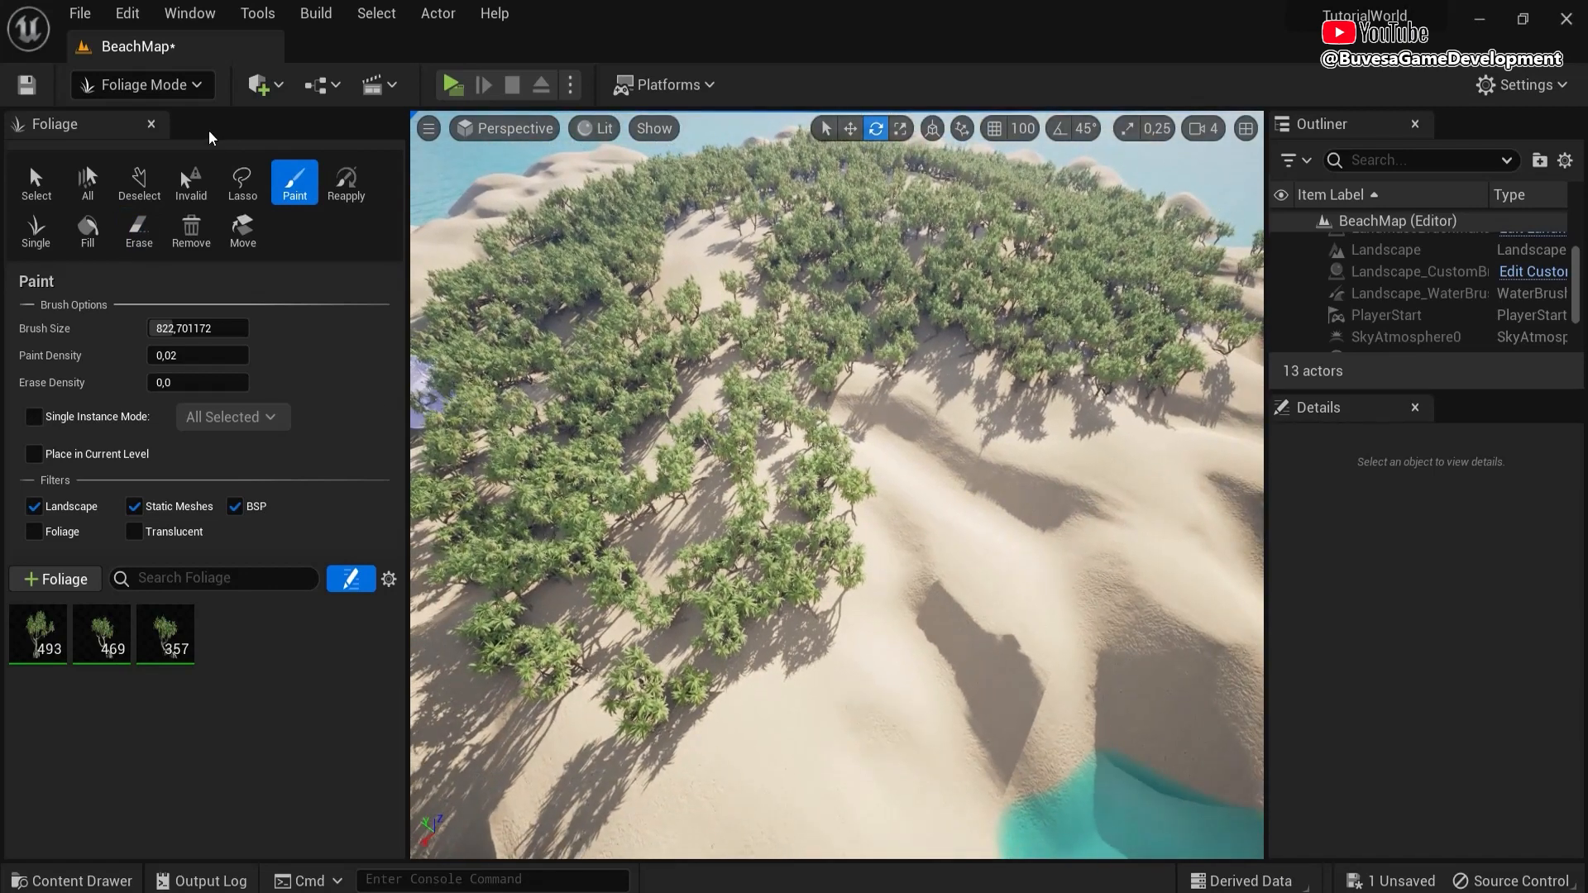
- Switch to Selection Mode and enable Nanite for the bigplant_05, bigplant_06 and bigplant_07 meshes
{"action": "left_click", "coordinate": [155, 86]}
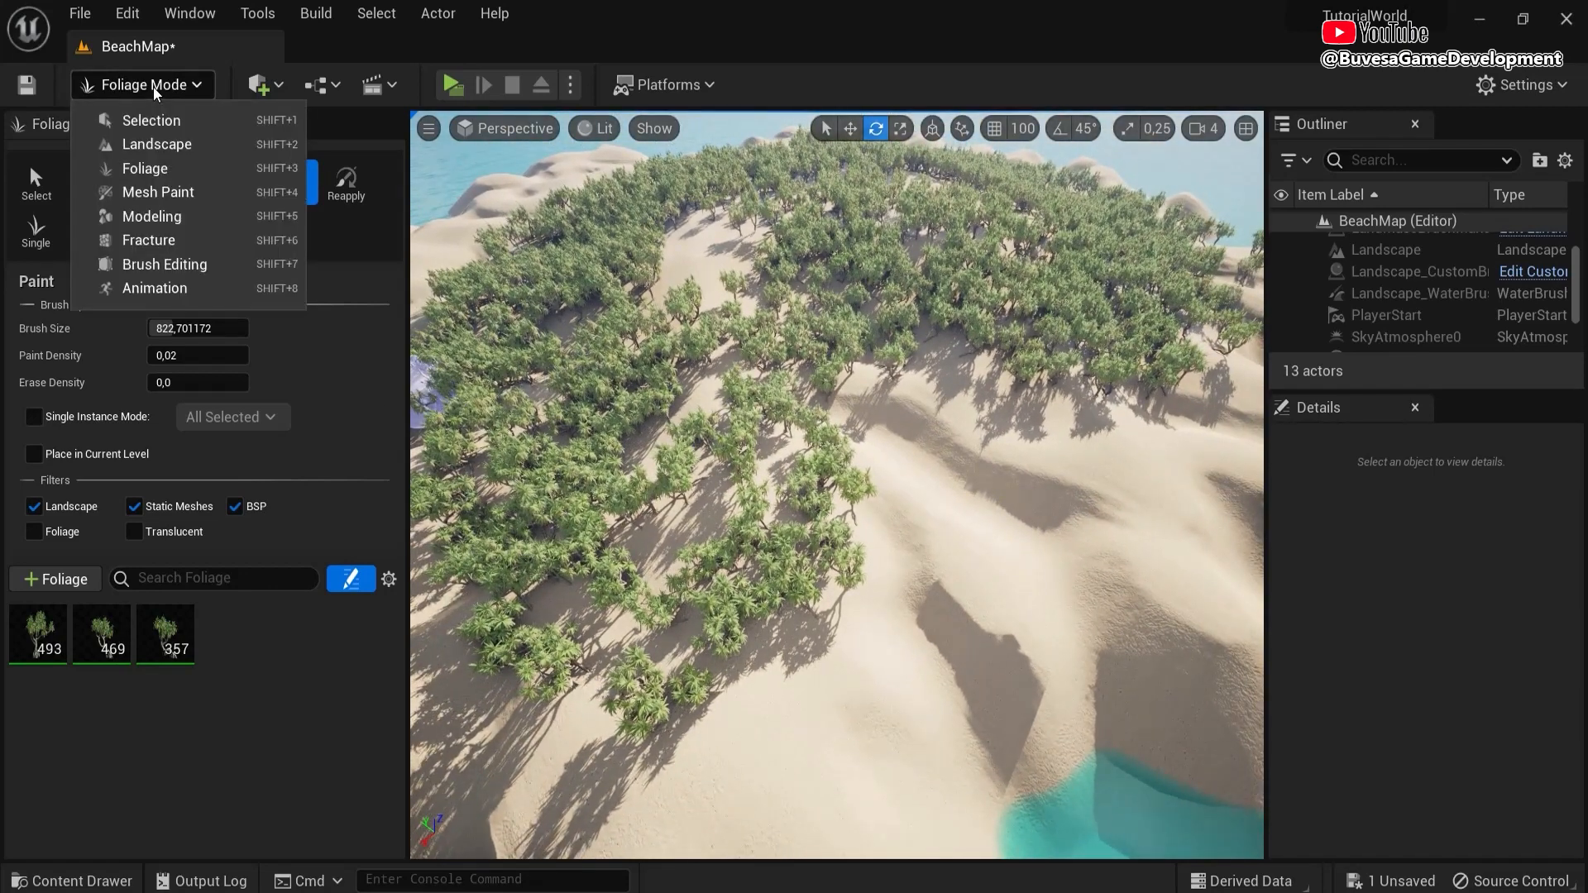
{"action": "left_click", "coordinate": [155, 89]}
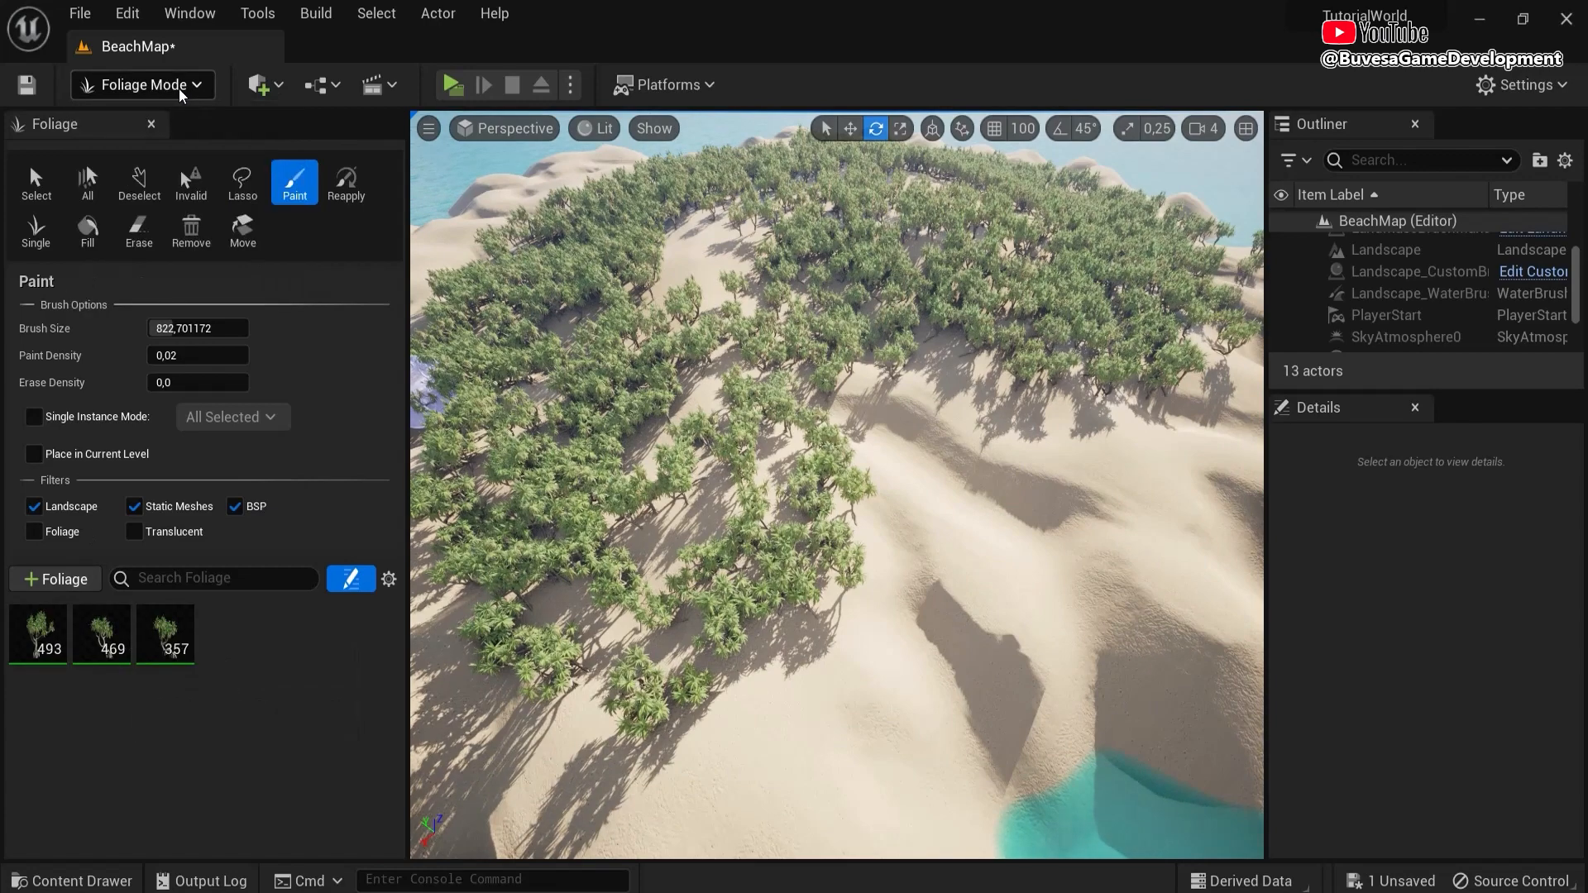
{"action": "left_click", "coordinate": [181, 87]}
{"action": "left_click", "coordinate": [161, 121]}
{"action": "left_click", "coordinate": [72, 881]}
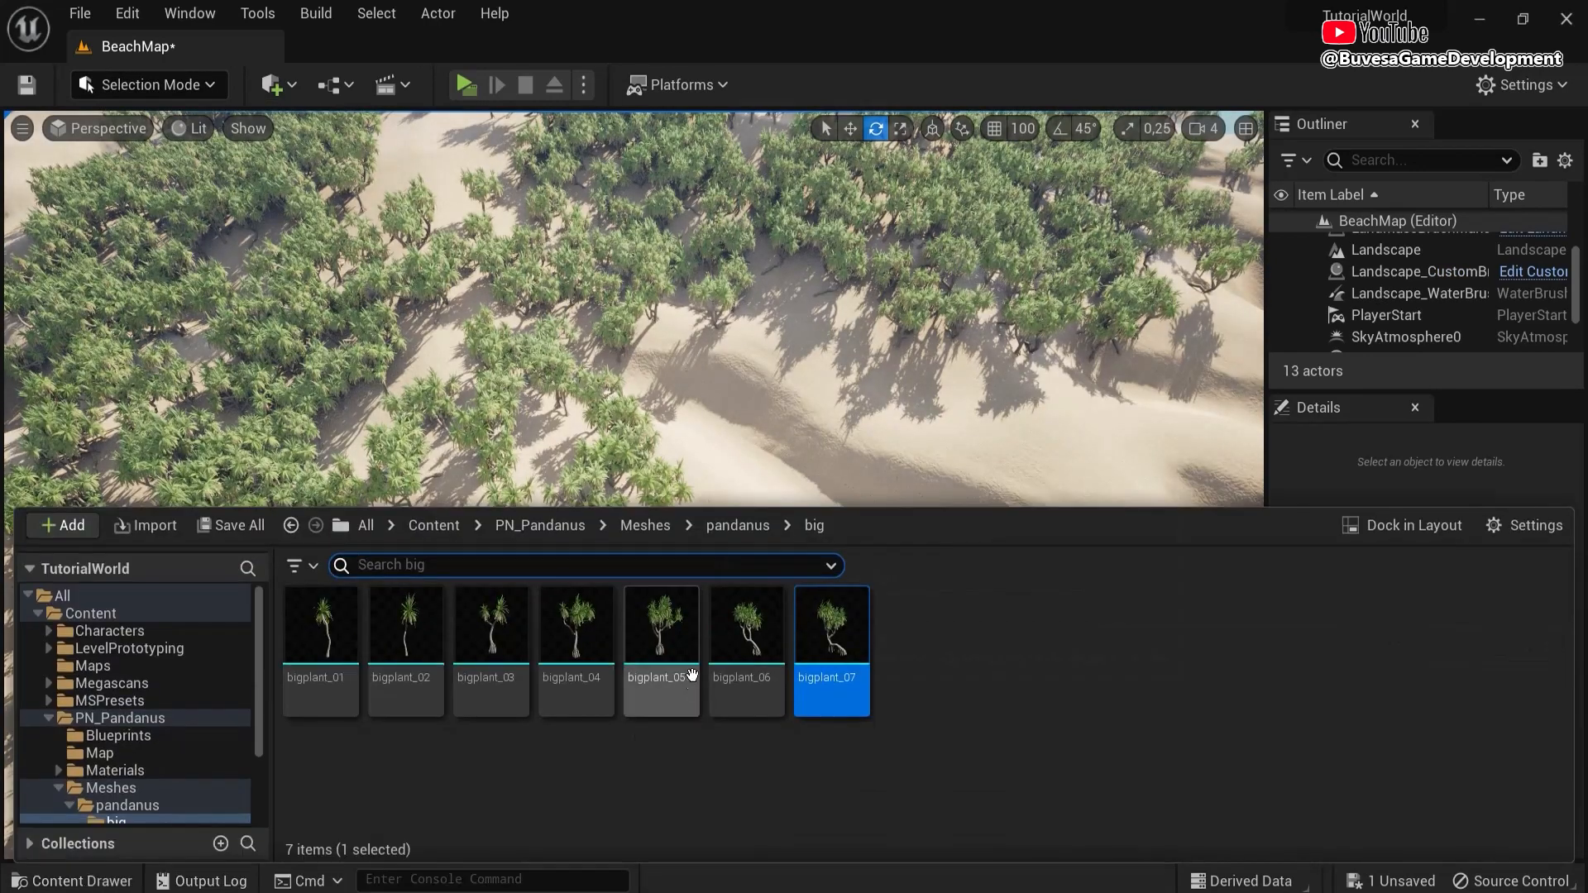
{"action": "left_click", "coordinate": [662, 627], "text": "shift"}
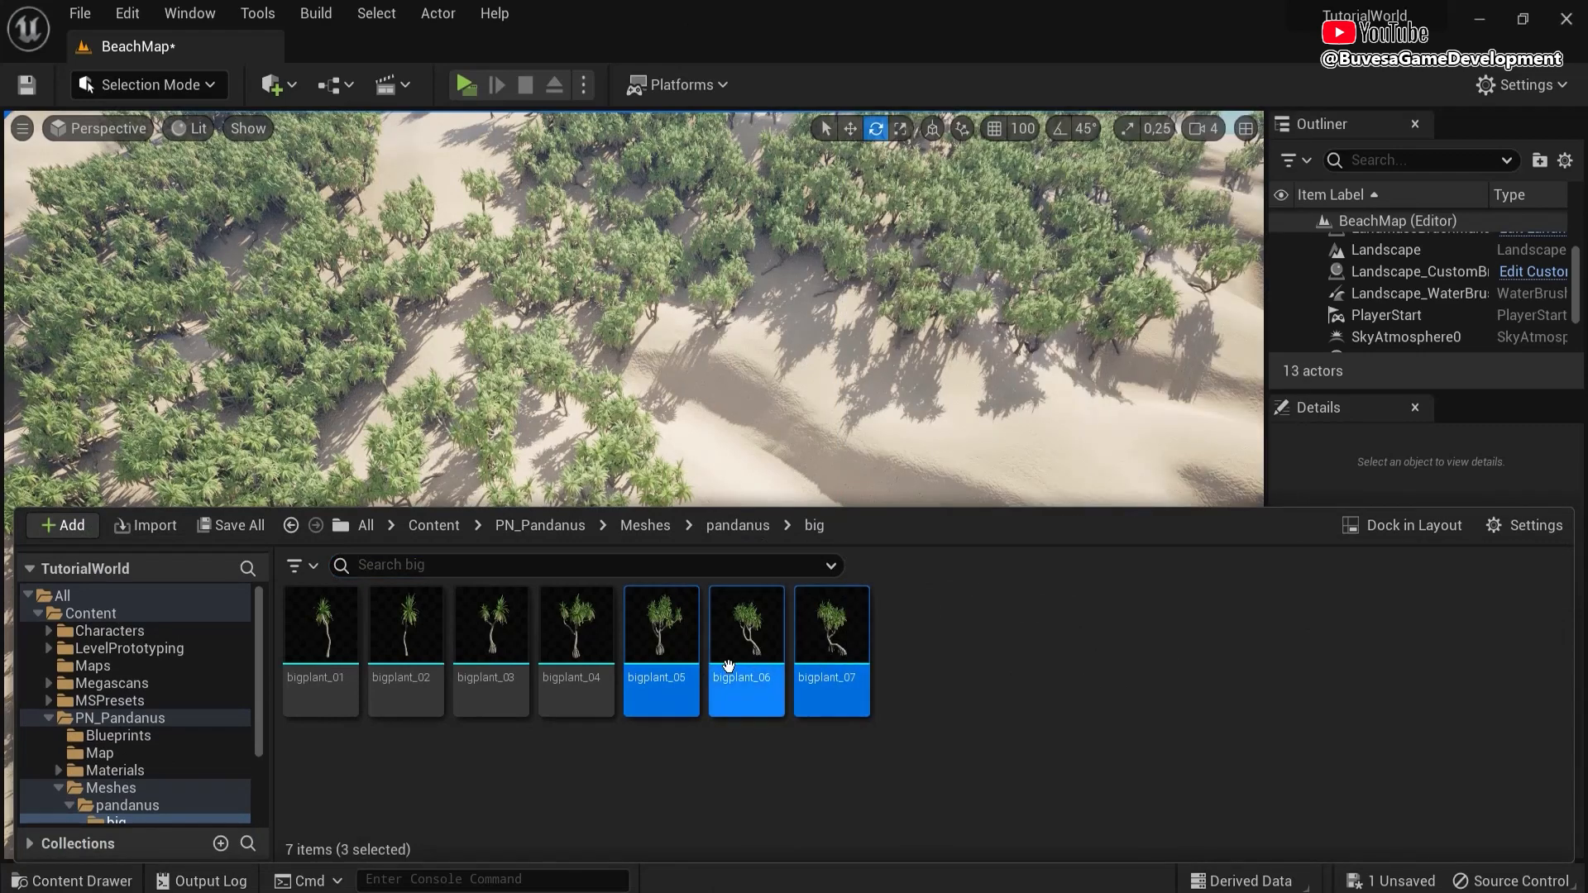
{"action": "right_click", "coordinate": [662, 627]}
{"action": "mouse_move", "coordinate": [771, 230]}
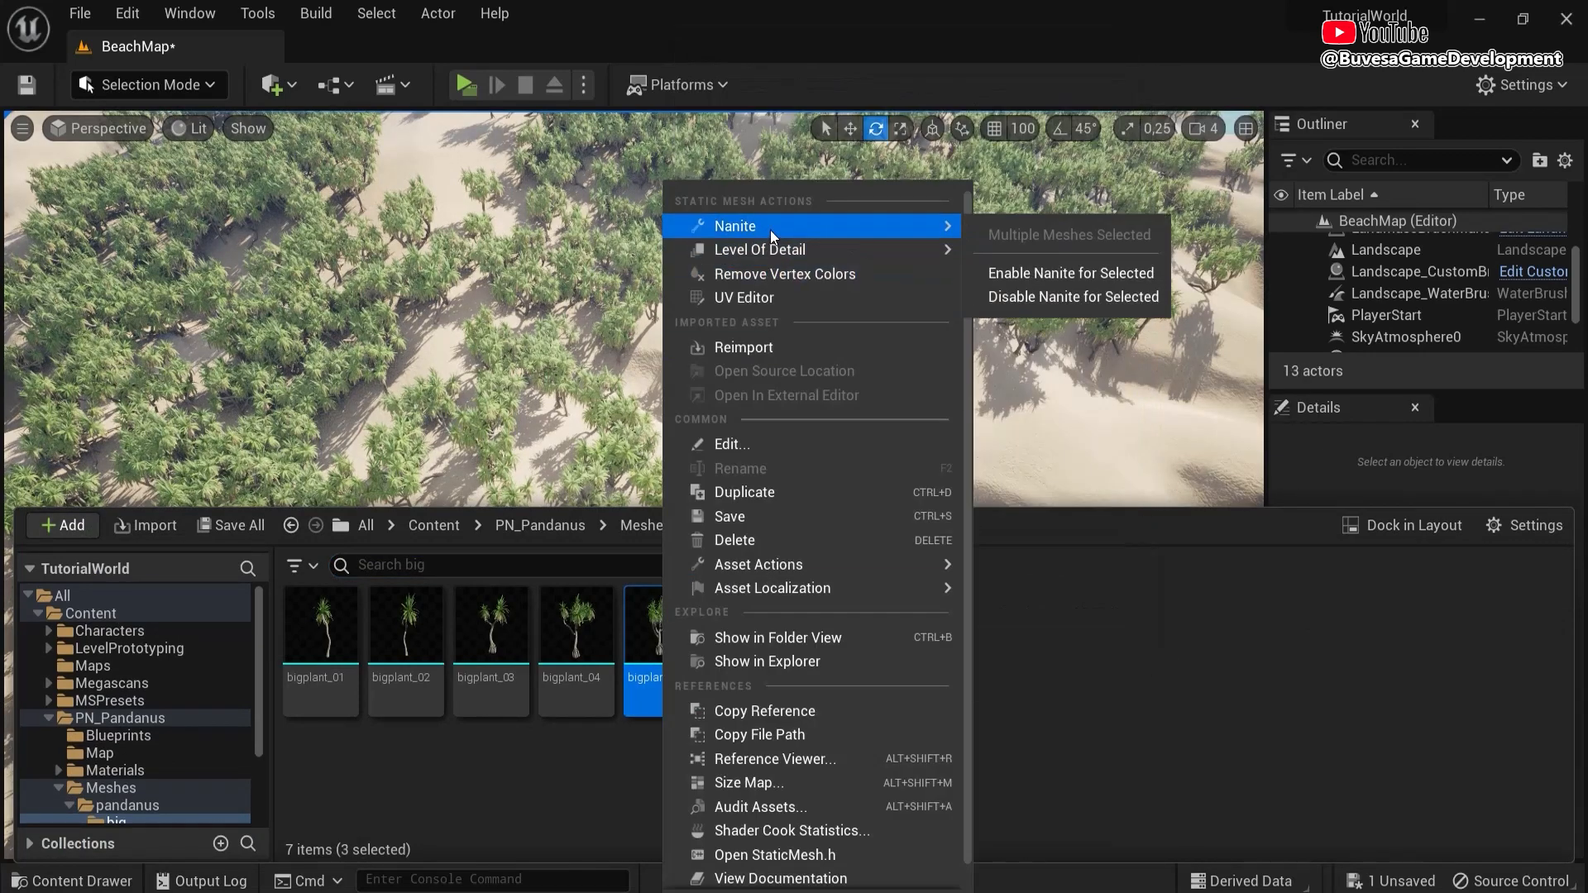
{"action": "left_click", "coordinate": [1059, 274]}
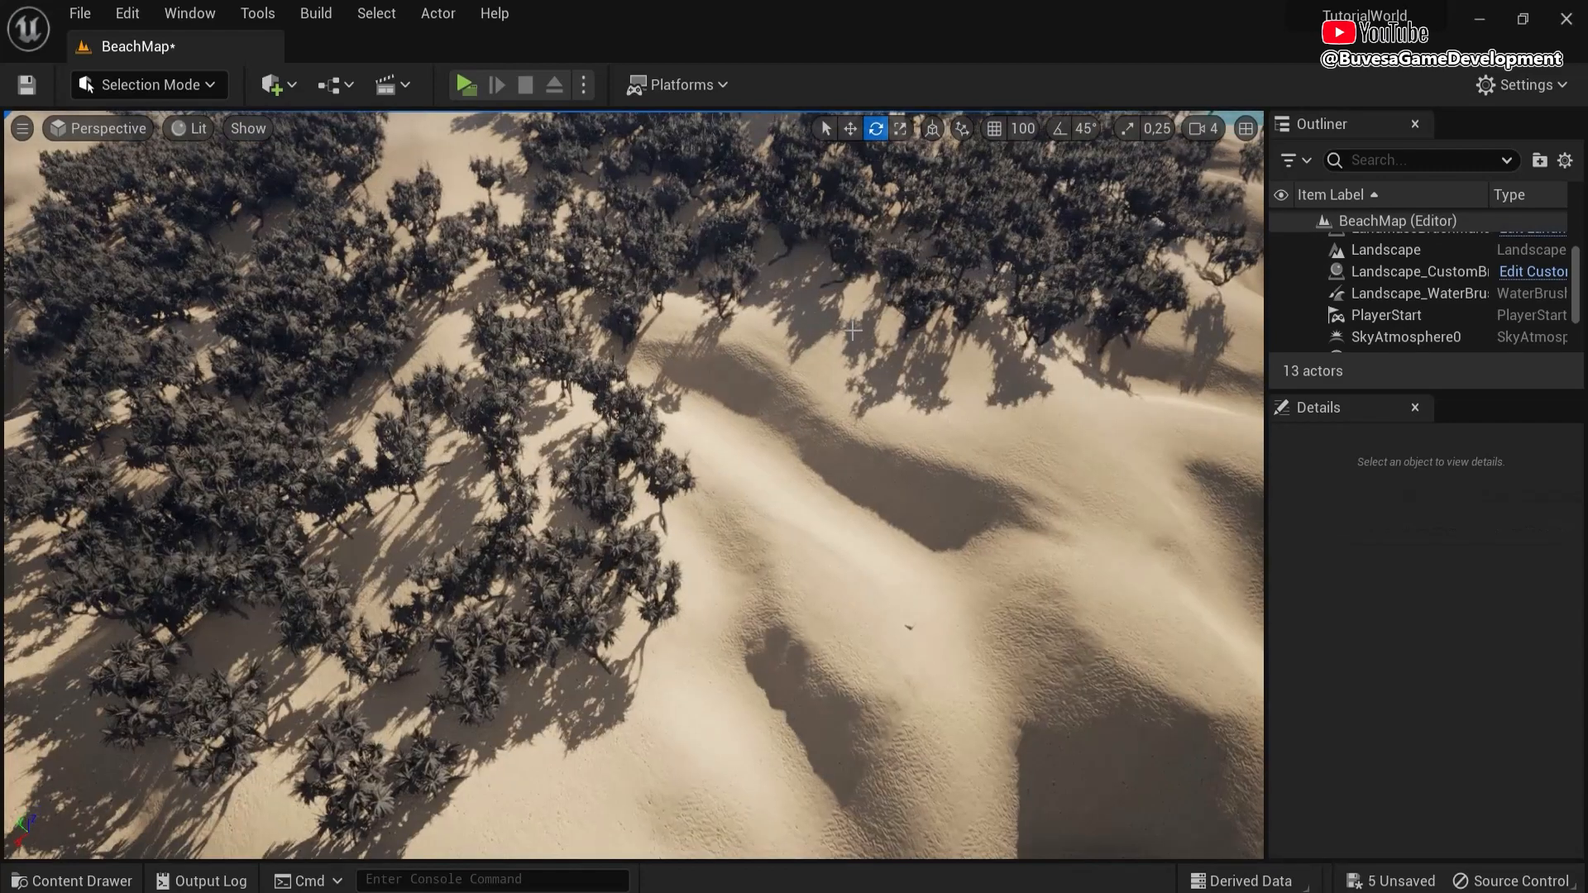
- Open bigplant_05, bigplant_06 and bigplant_07 and enable Preserve Area in each mesh's Nanite settings
{"action": "right_click_drag", "start_coordinate": [911, 631], "coordinate": [704, 613]}
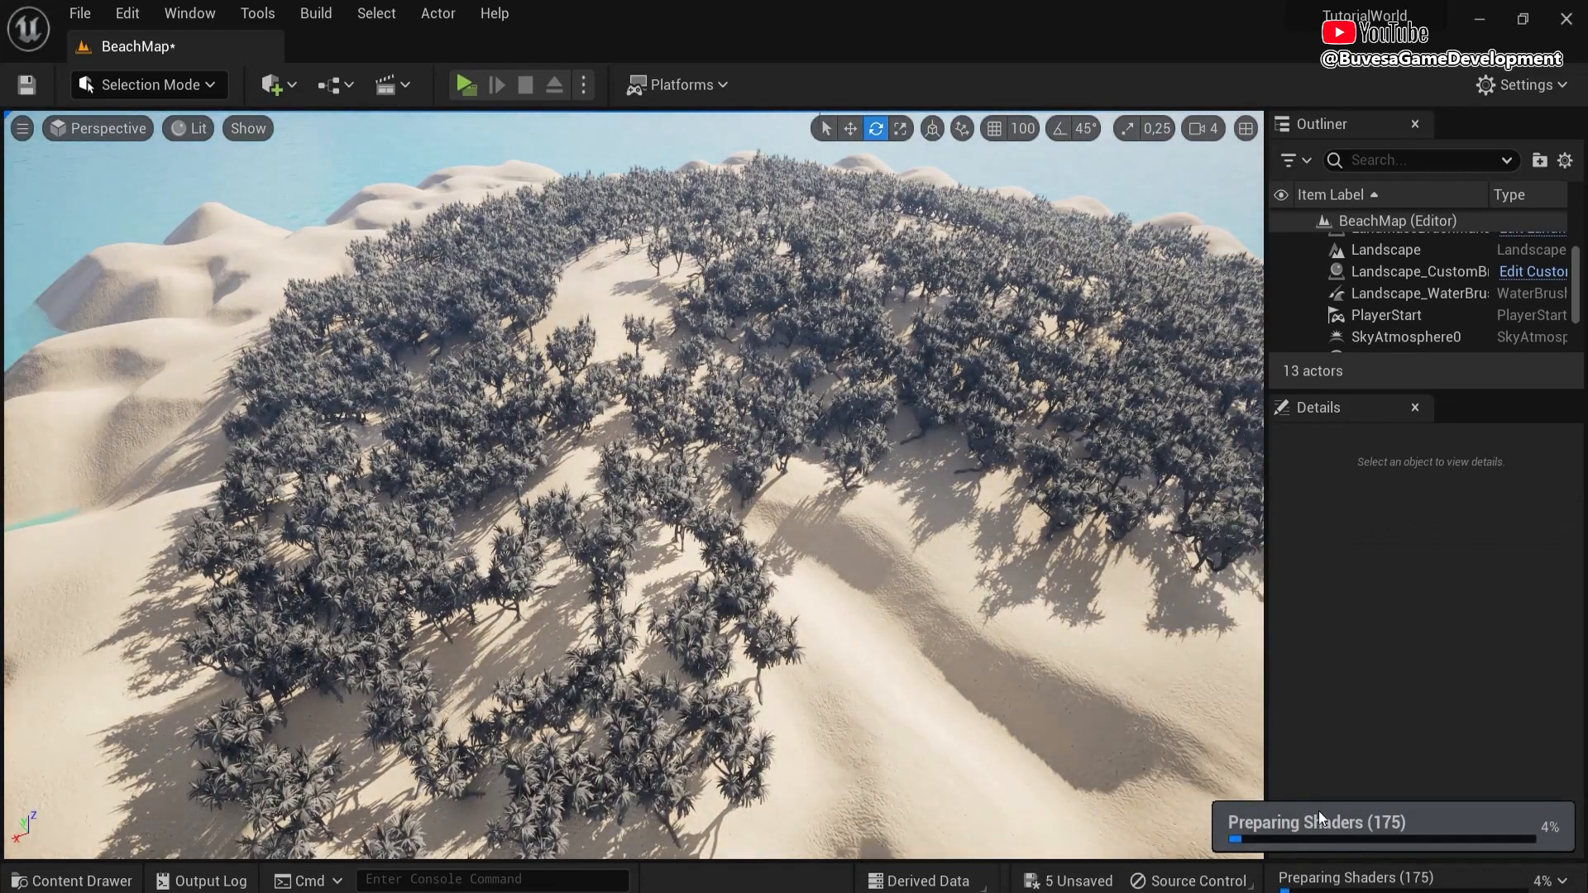
{"action": "key", "text": "ctrl+space"}
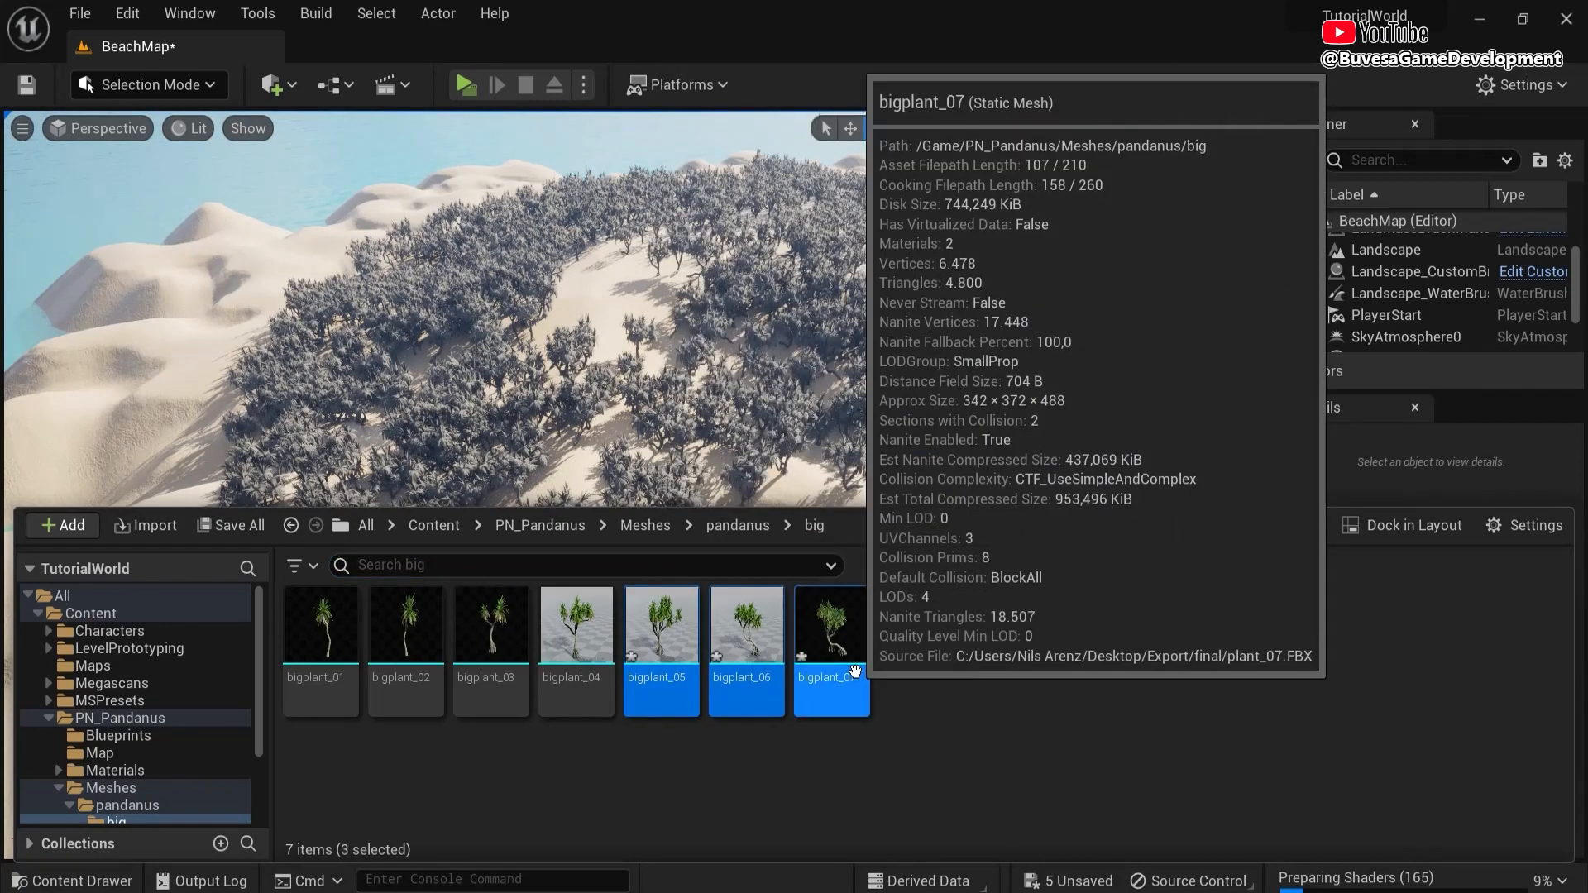
{"action": "double_click", "coordinate": [652, 655]}
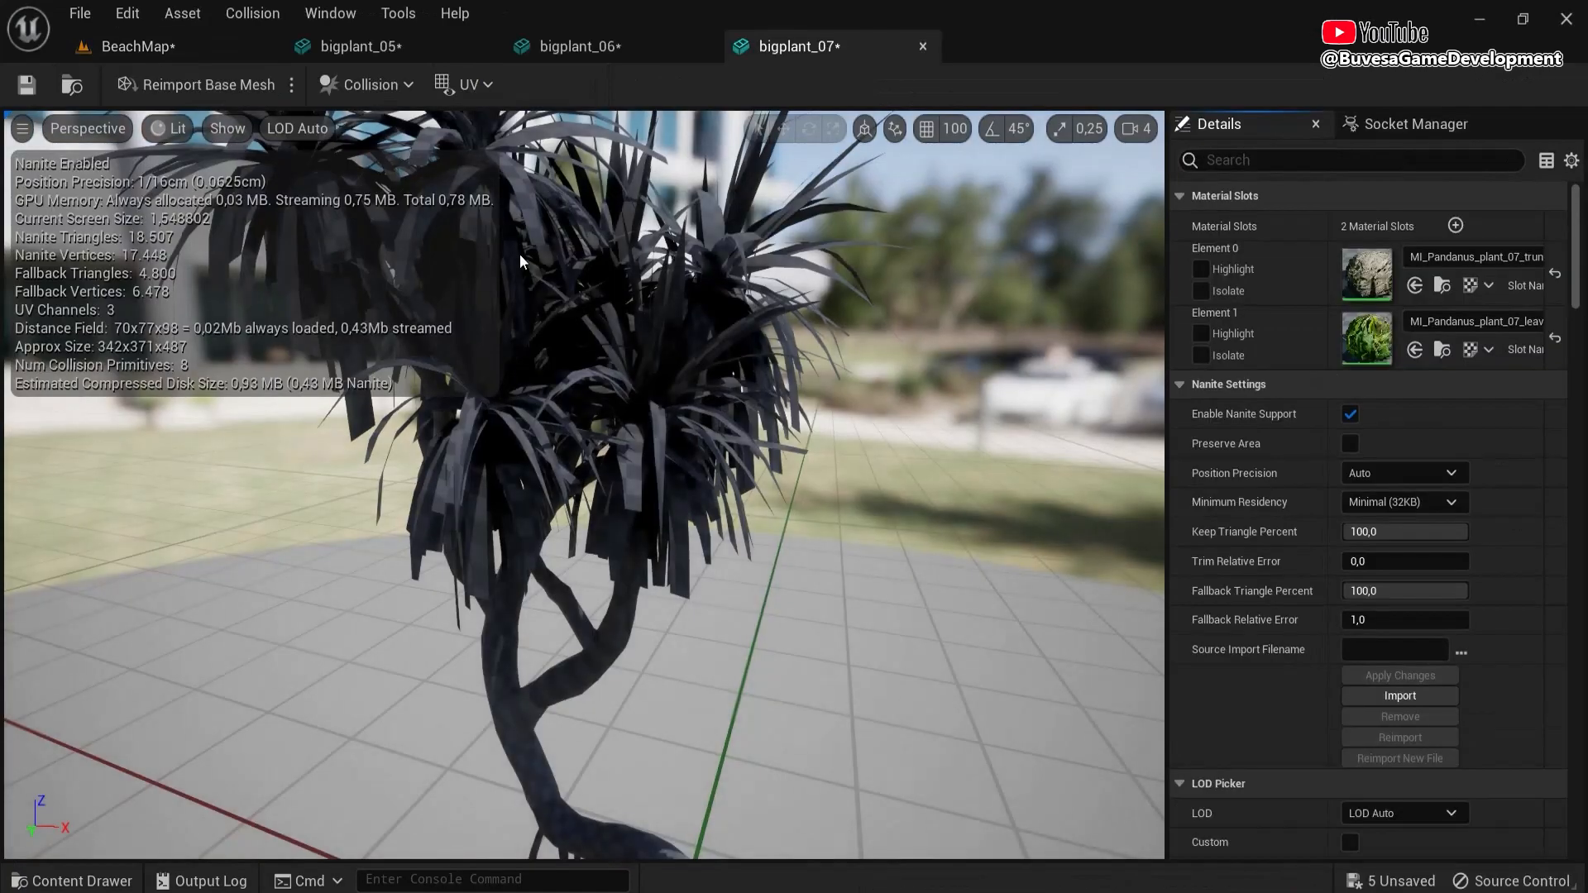
{"action": "left_click", "coordinate": [355, 47]}
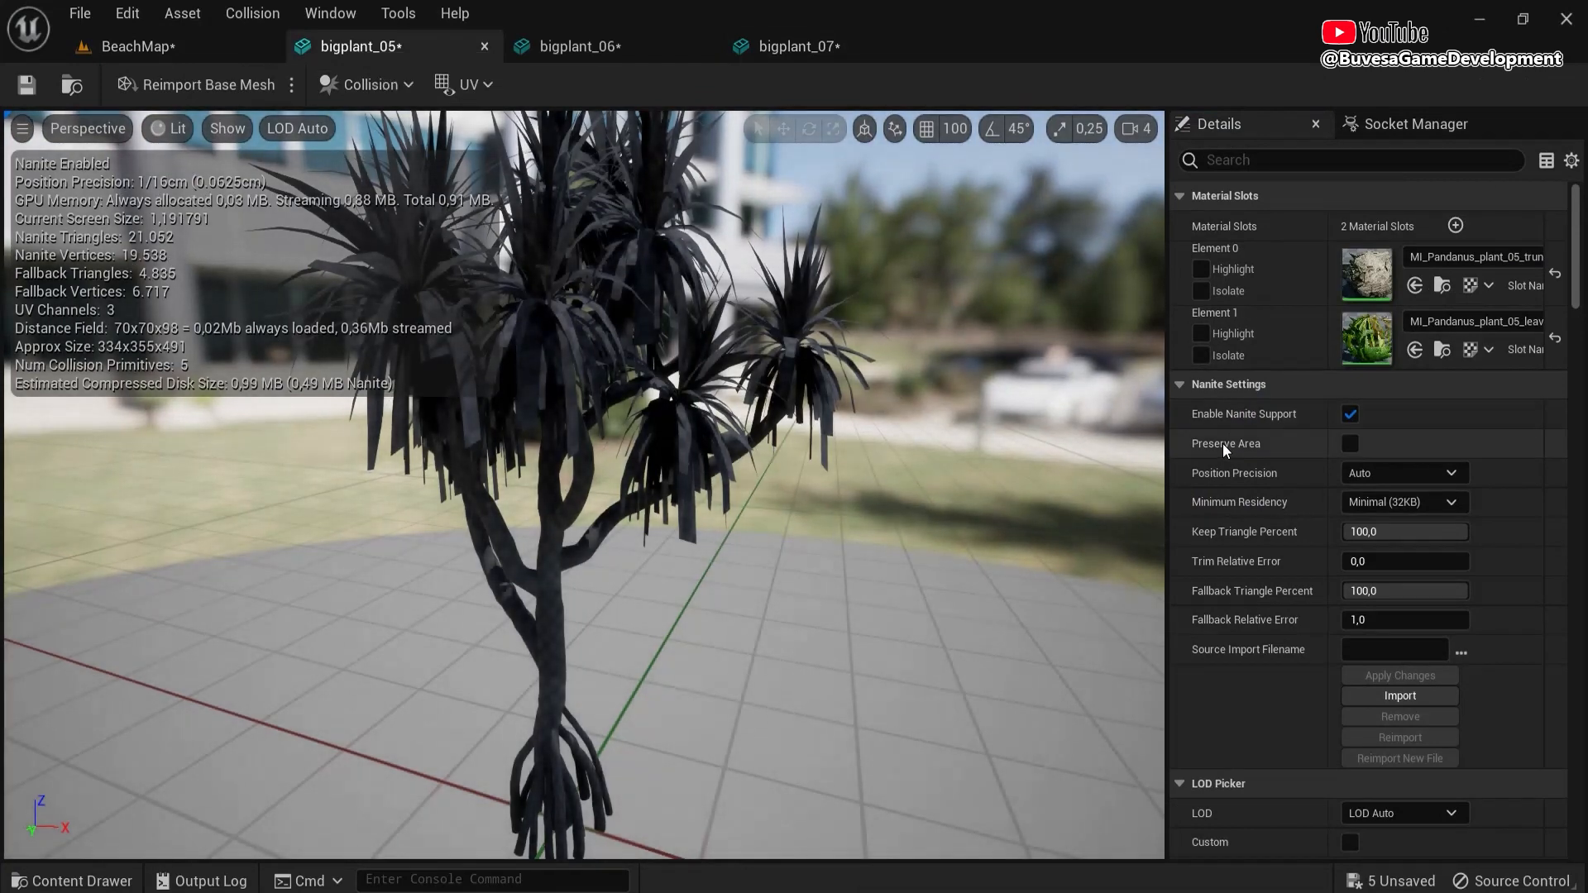
{"action": "left_click", "coordinate": [1349, 444]}
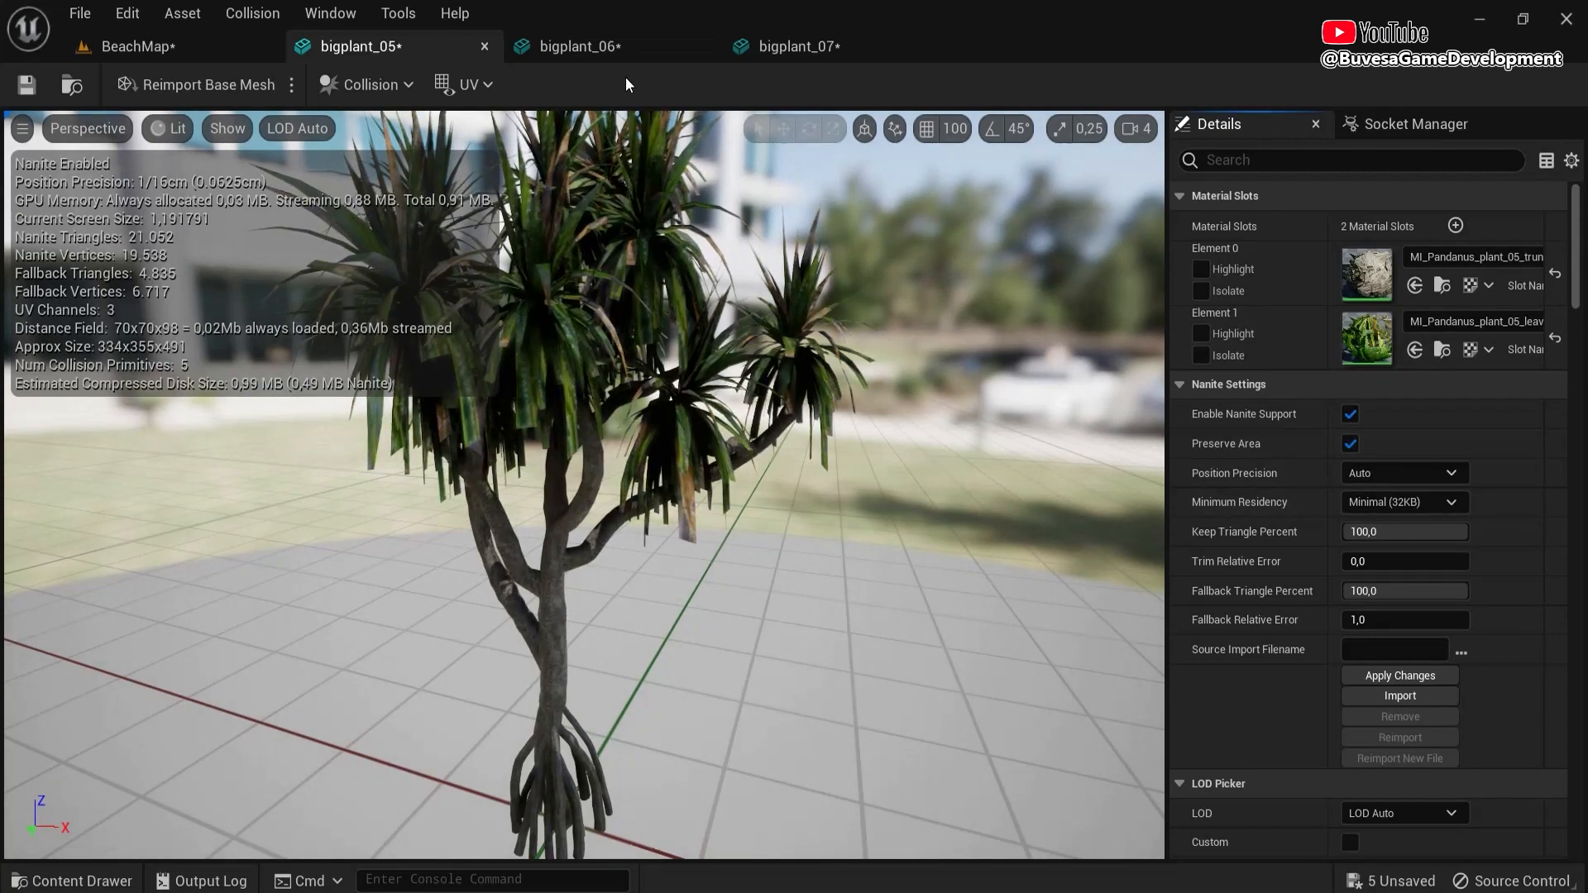
{"action": "left_click", "coordinate": [579, 47]}
{"action": "left_click", "coordinate": [1352, 447]}
{"action": "left_click", "coordinate": [799, 47]}
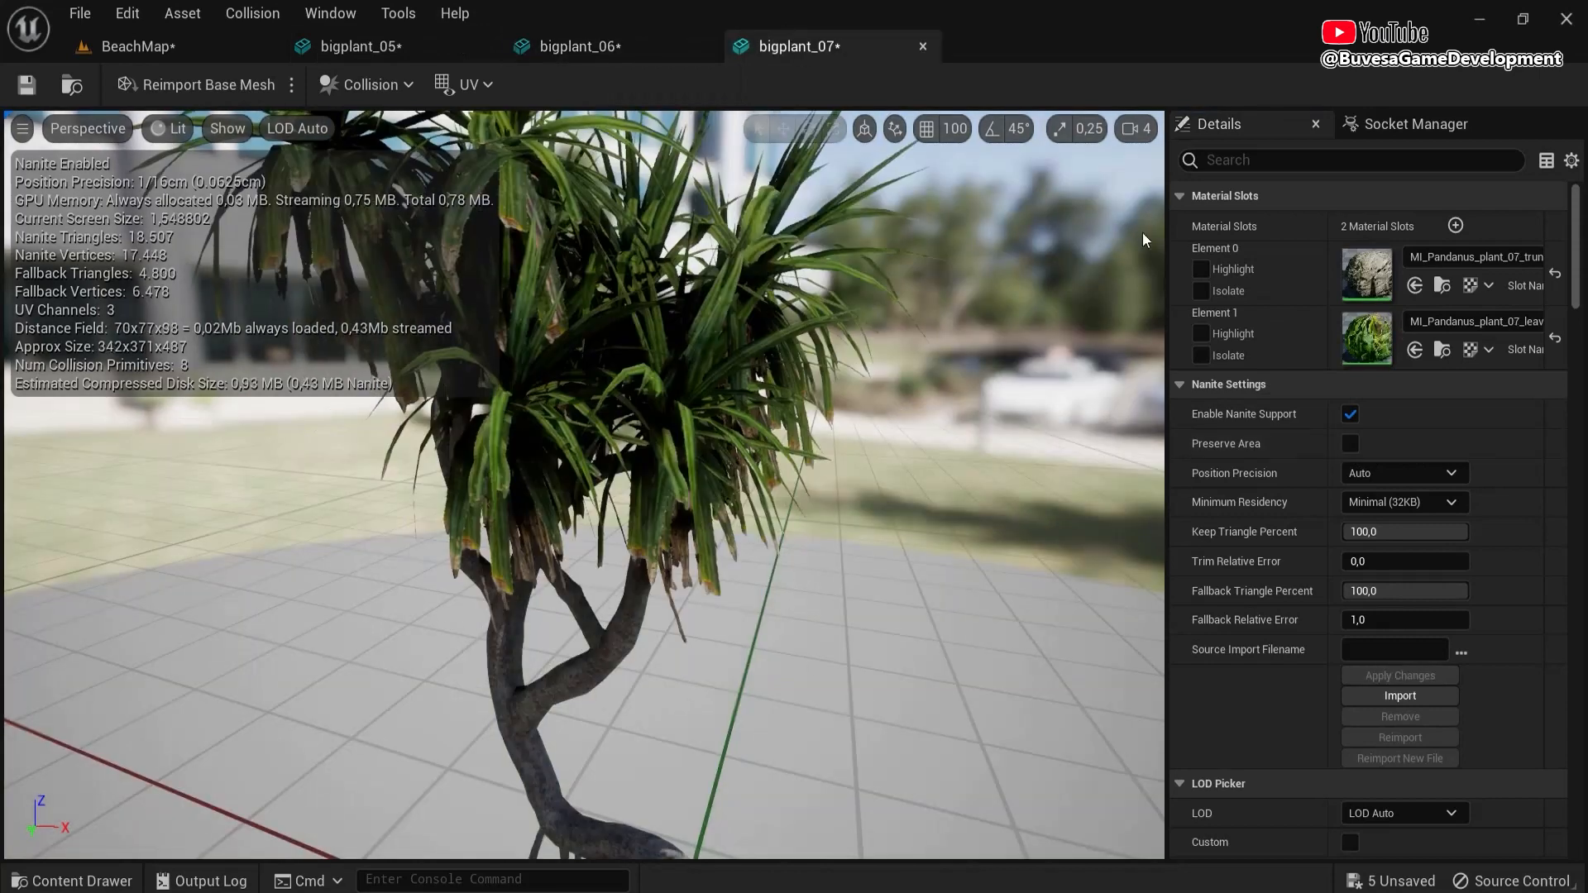
{"action": "left_click", "coordinate": [1350, 444]}
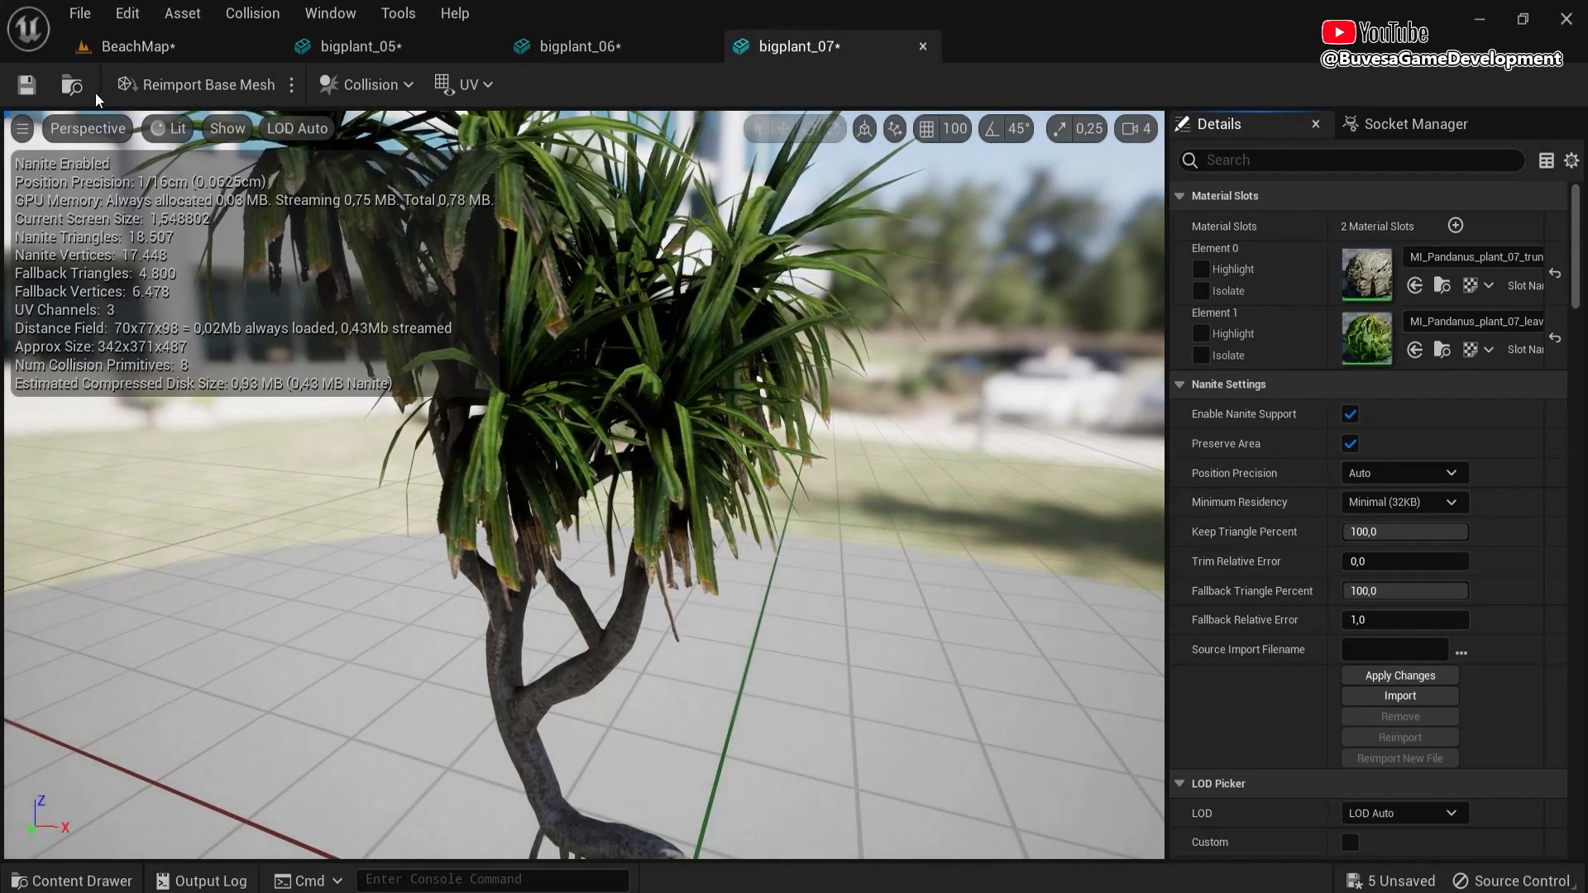
- Save the bigplant_07, bigplant_06 and bigplant_05 mesh assets
{"action": "left_click", "coordinate": [26, 84]}
{"action": "left_click", "coordinate": [579, 46]}
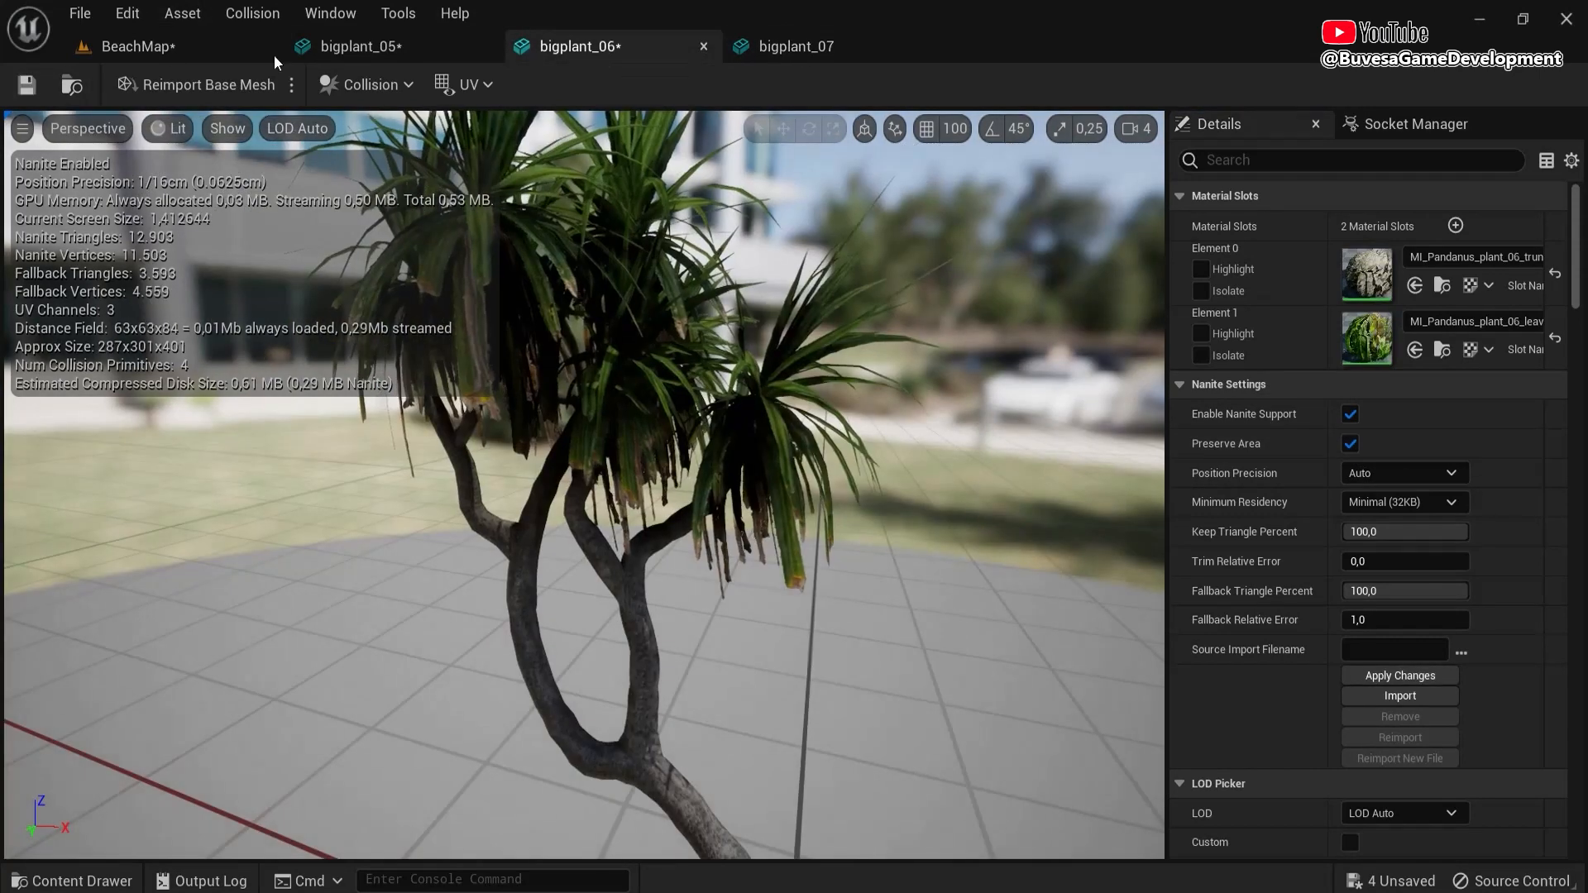
{"action": "left_click", "coordinate": [29, 88]}
{"action": "left_click", "coordinate": [364, 47]}
{"action": "left_click", "coordinate": [27, 86]}
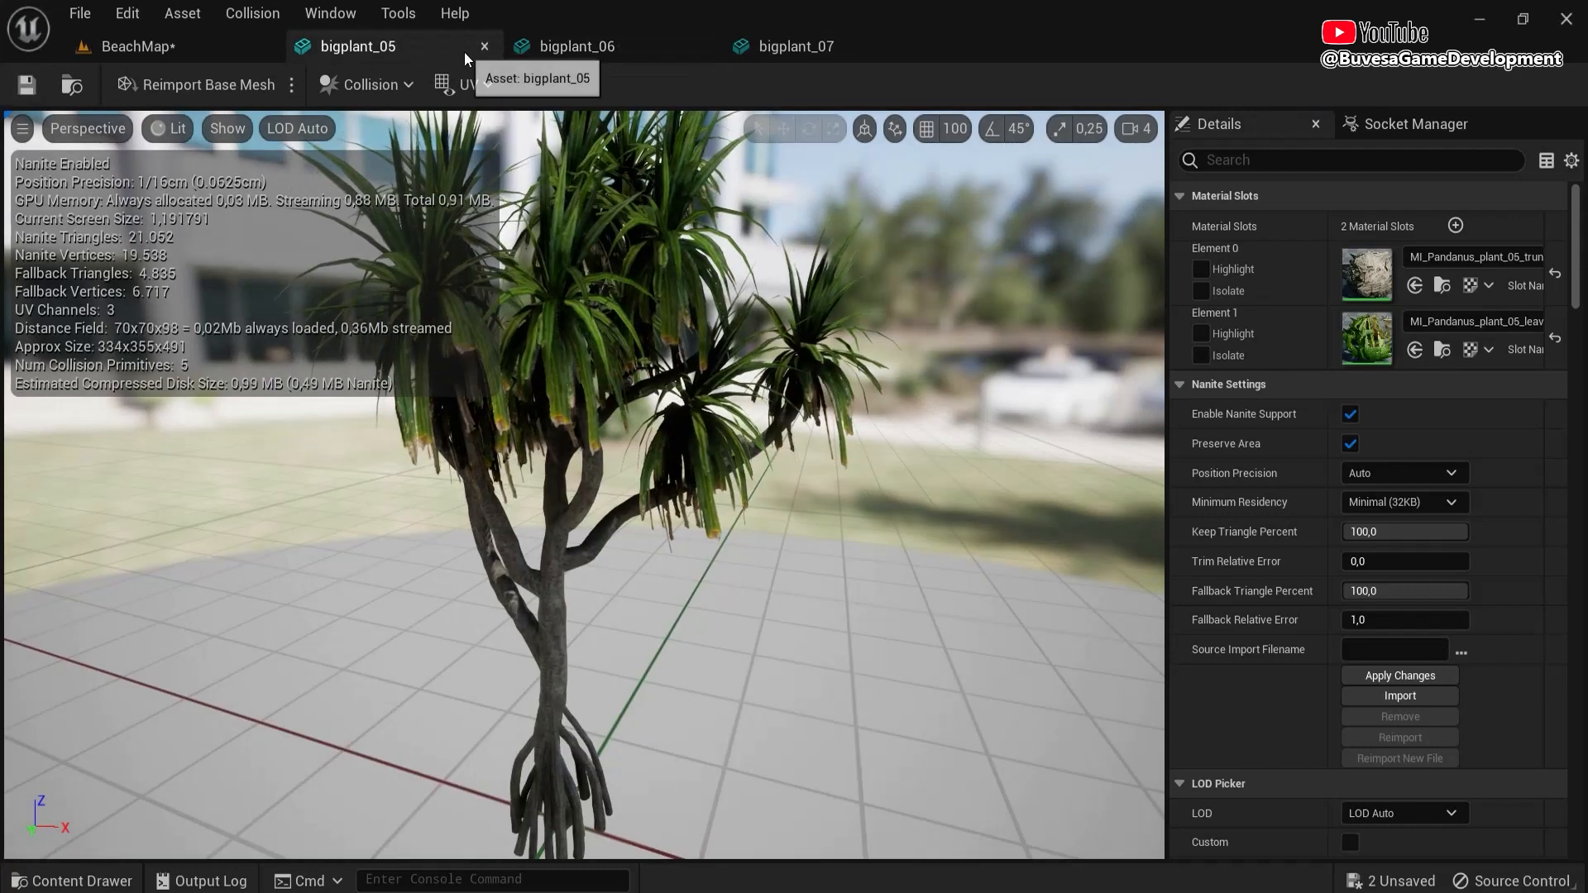
- Close the three bigplant mesh editors, applying their level of detail changes, and save BeachMap
{"action": "middle_click", "coordinate": [428, 48]}
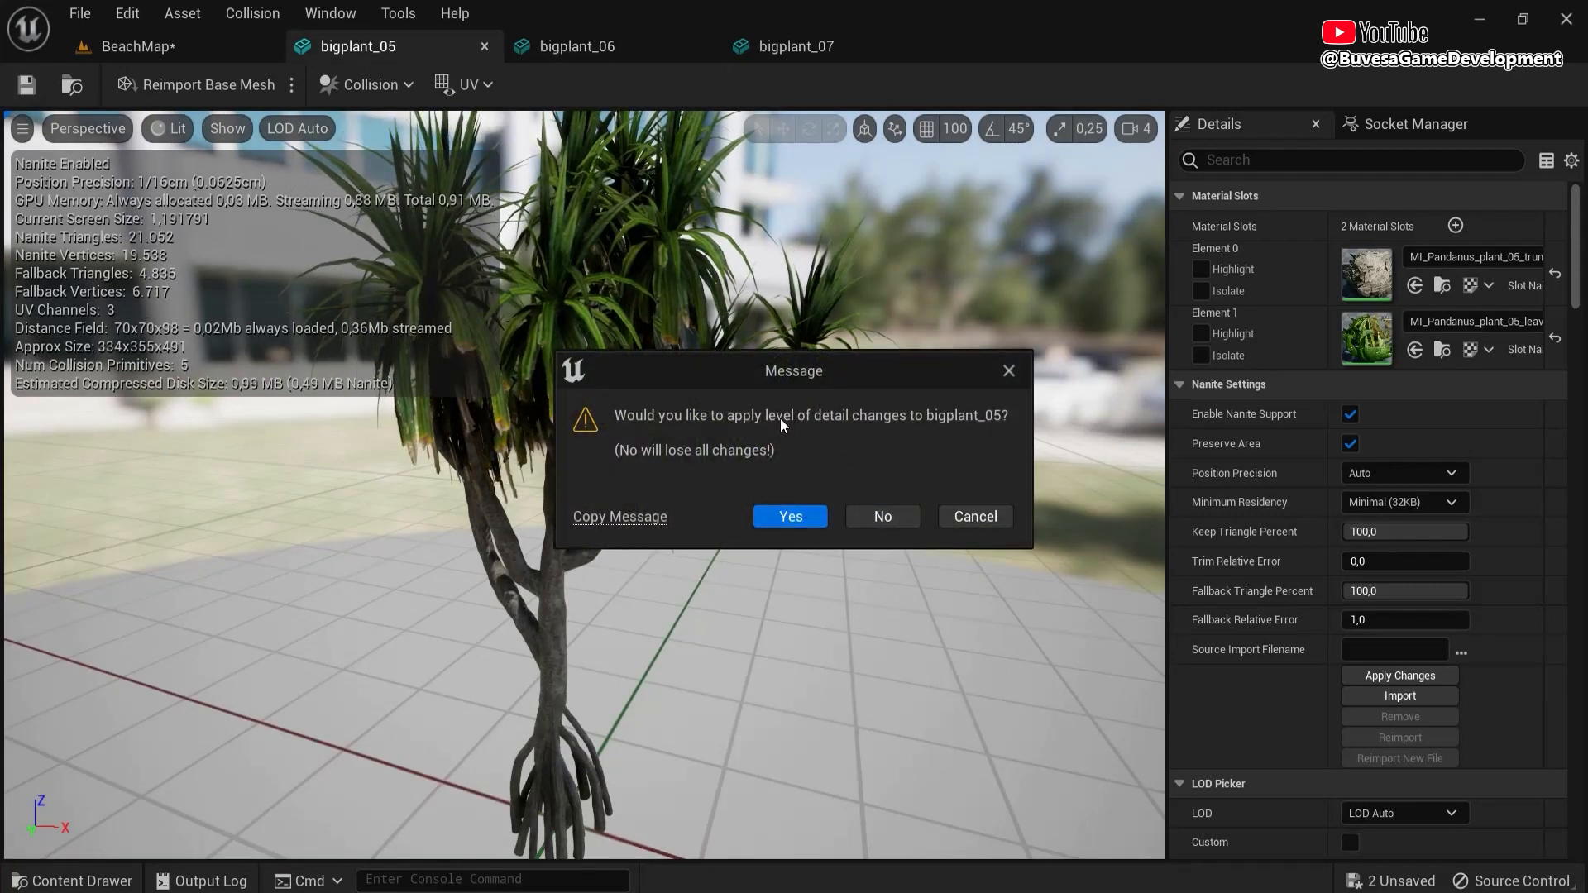
{"action": "left_click", "coordinate": [778, 517]}
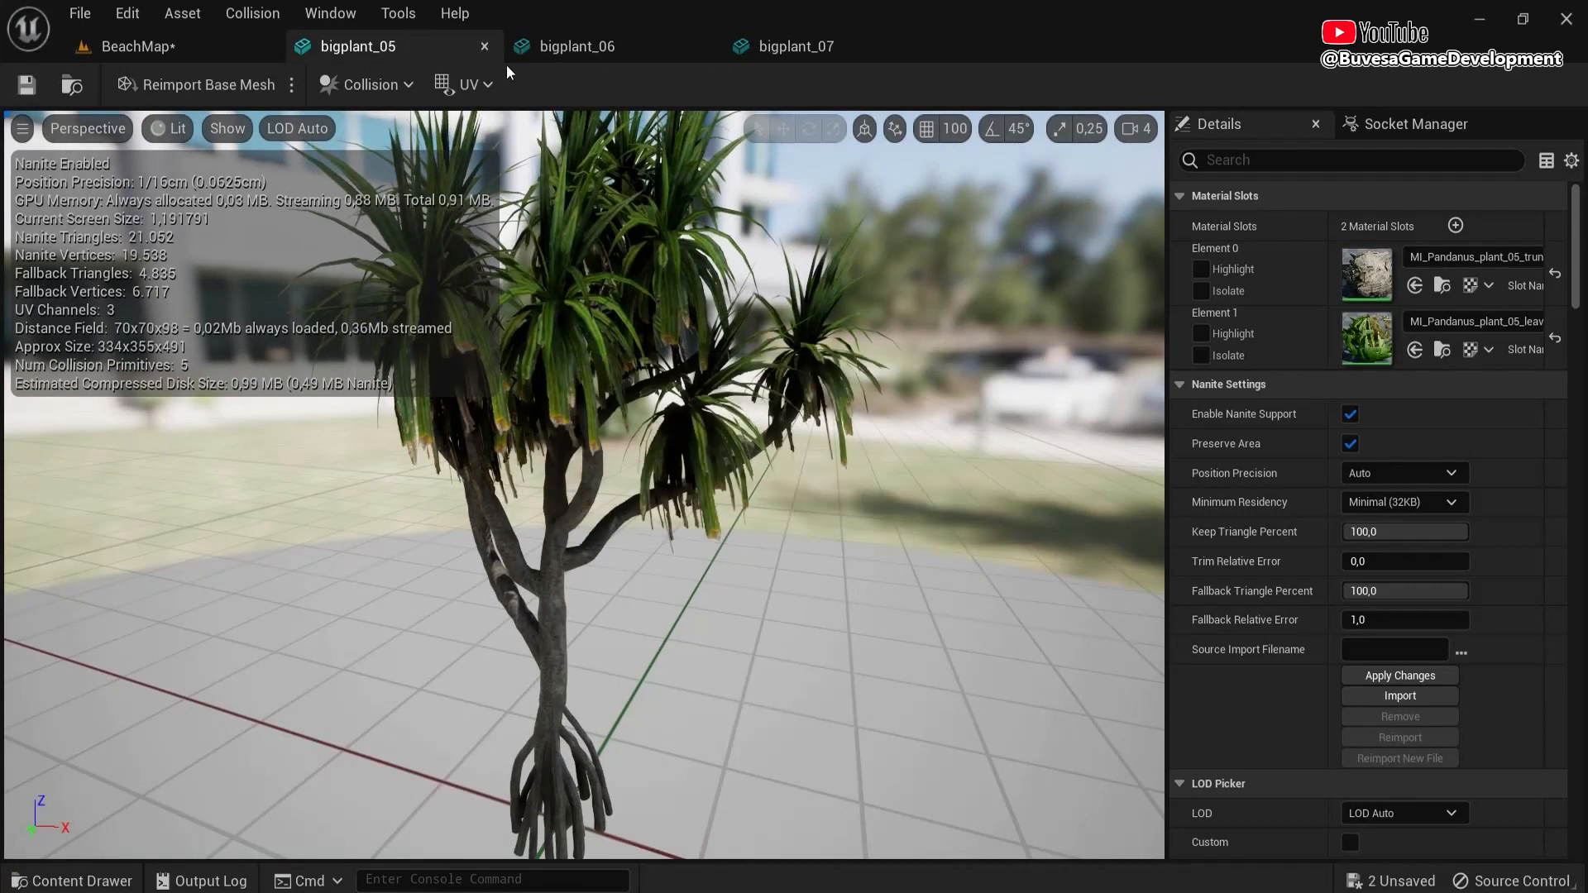
{"action": "left_click", "coordinate": [484, 44]}
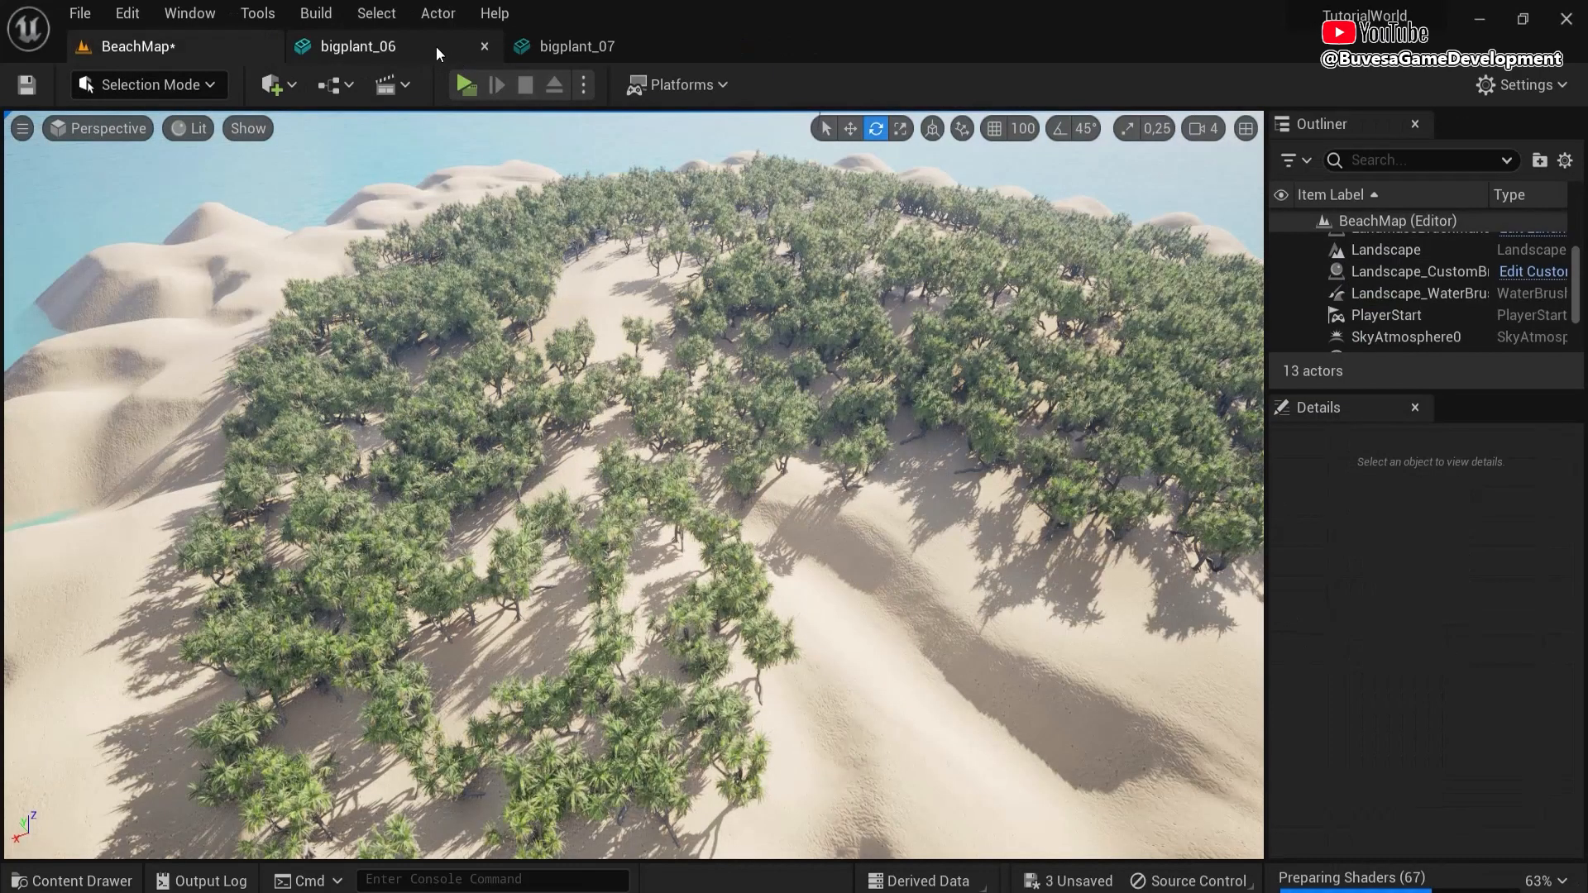
{"action": "left_click", "coordinate": [437, 46]}
{"action": "left_click", "coordinate": [485, 45]}
{"action": "left_click", "coordinate": [794, 519]}
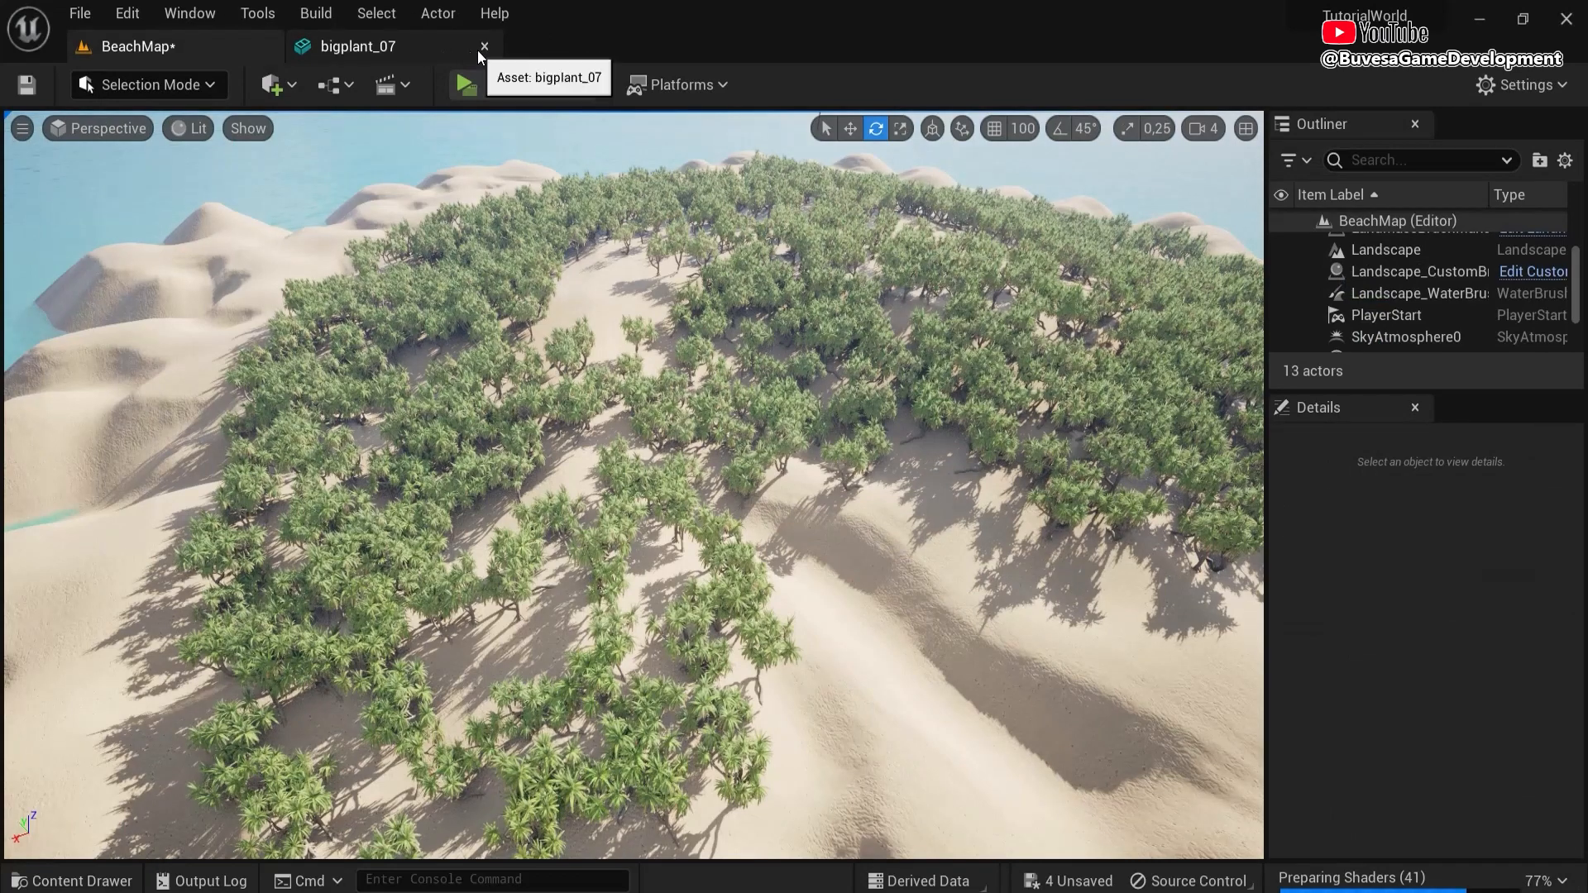
{"action": "left_click", "coordinate": [484, 47]}
{"action": "left_click", "coordinate": [779, 515]}
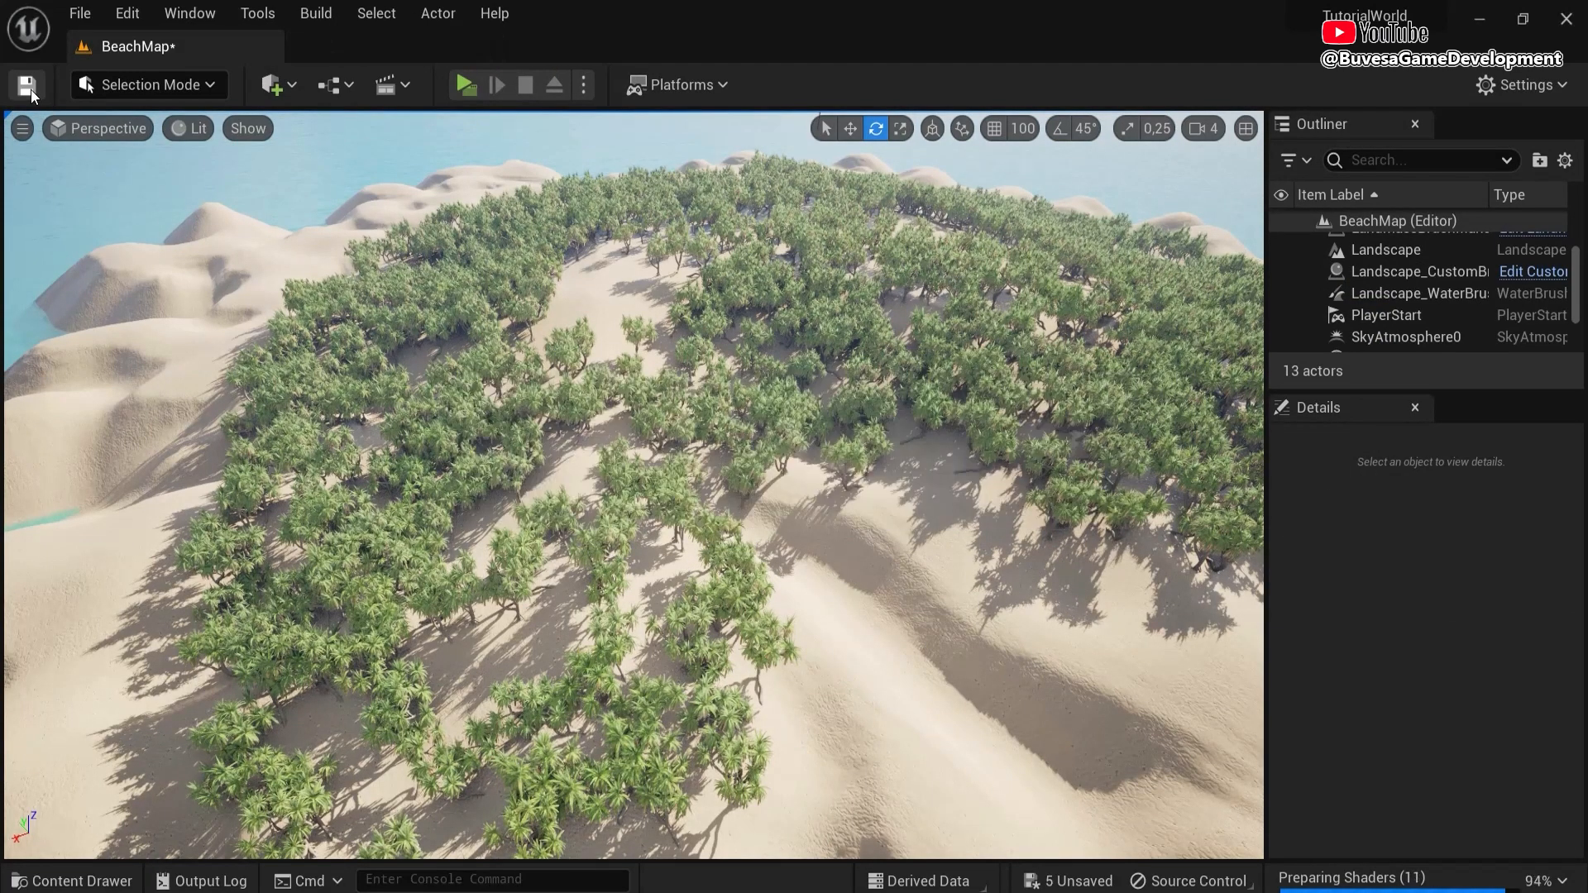
- Inspect the forest in the Nanite Triangles visualization and return the viewport to Lit mode
{"action": "right_click_drag", "start_coordinate": [829, 574], "coordinate": [830, 602]}
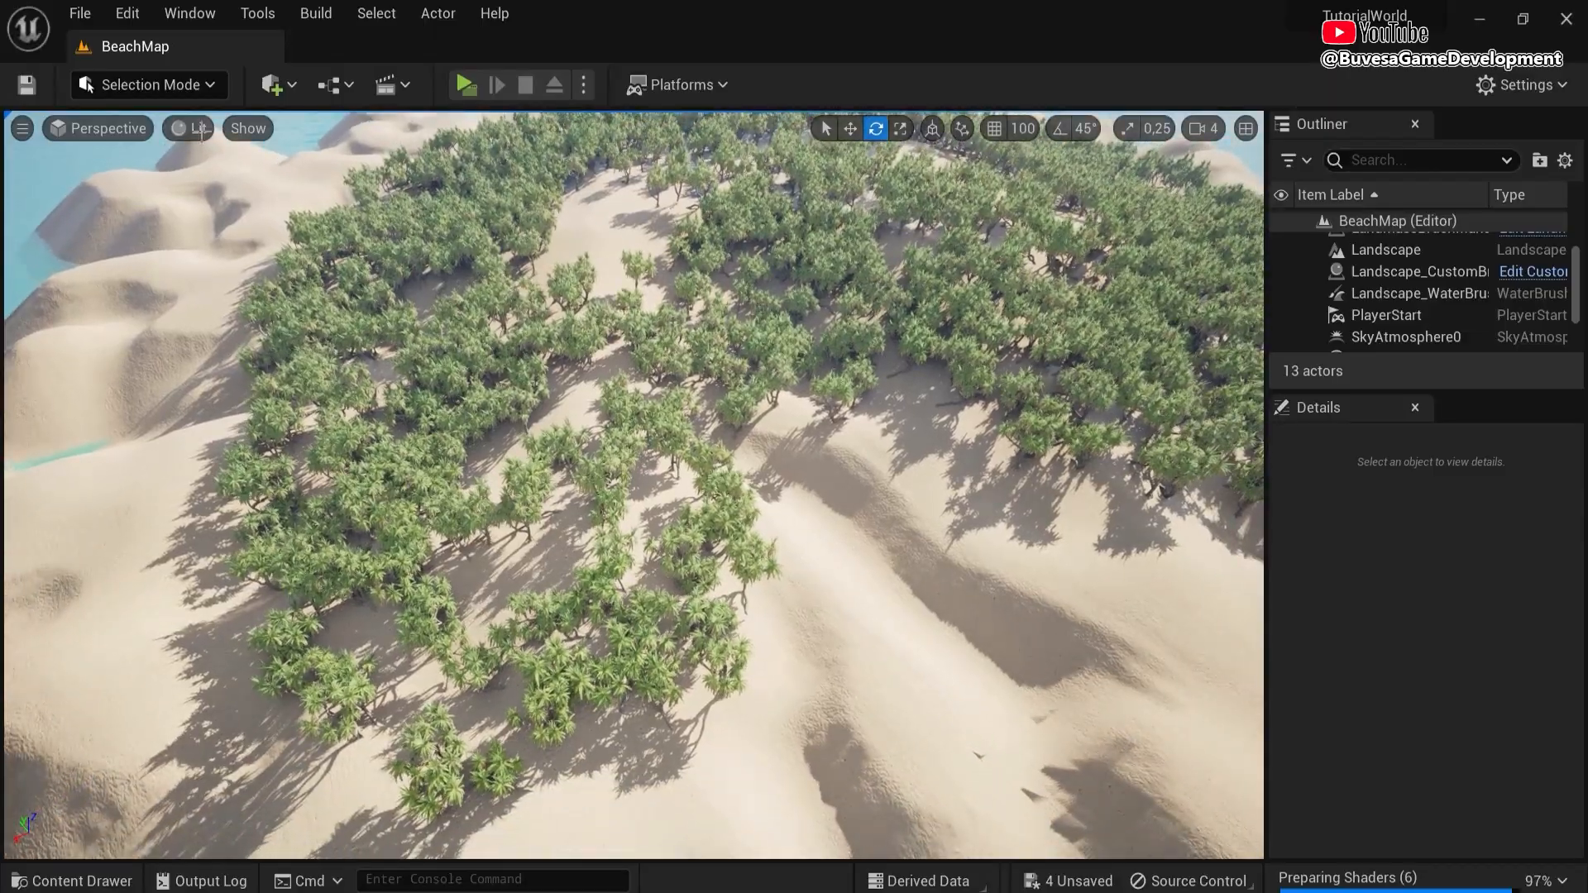
{"action": "left_click", "coordinate": [199, 128]}
{"action": "mouse_move", "coordinate": [348, 491]}
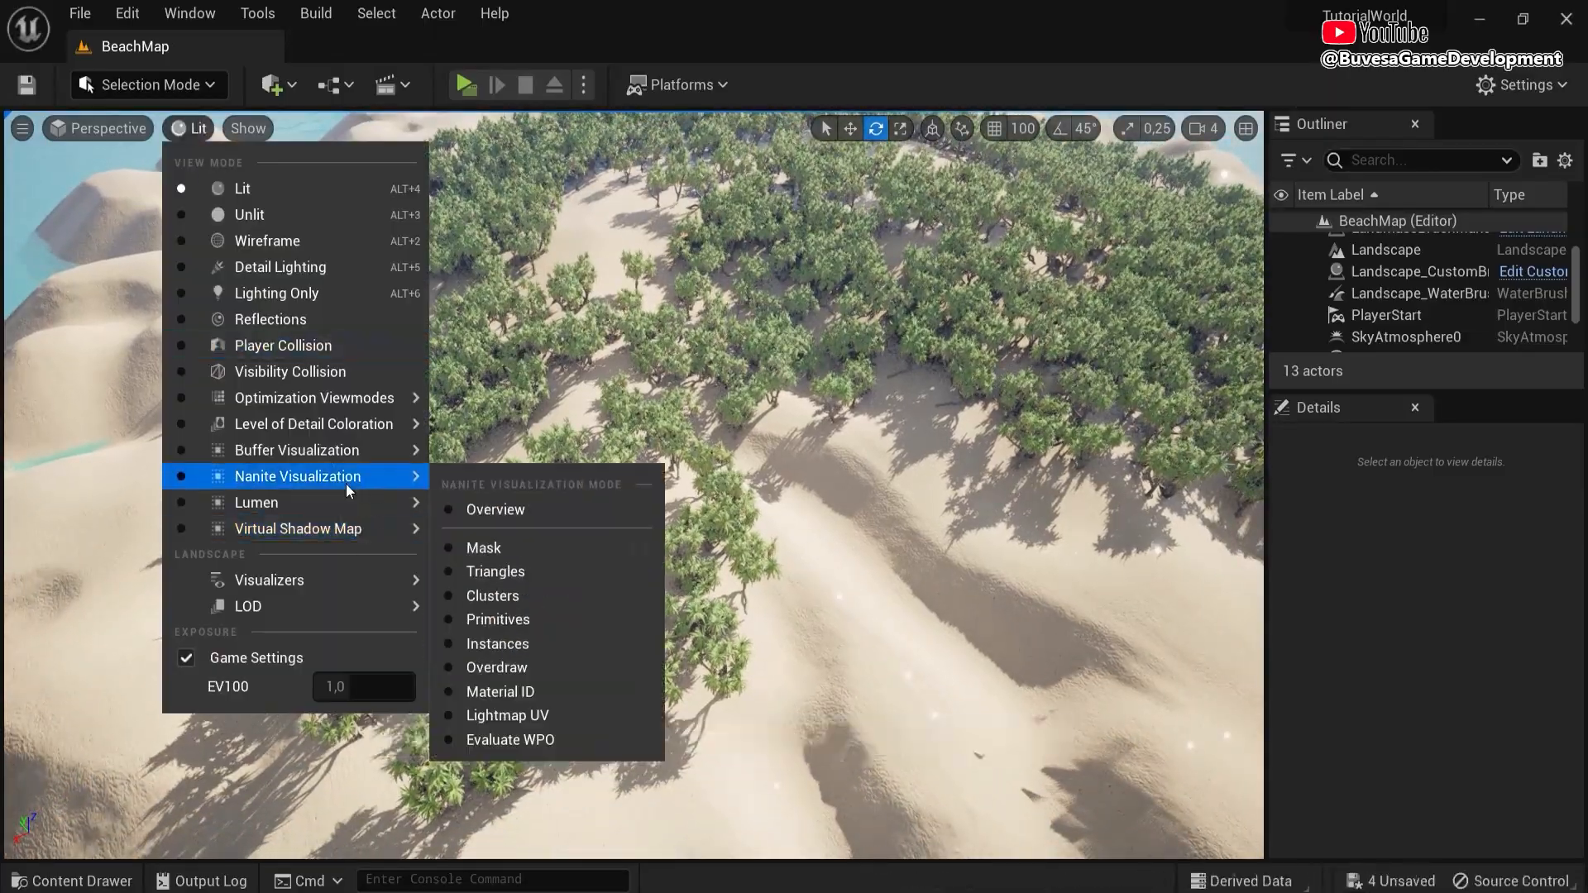
{"action": "left_click", "coordinate": [544, 578]}
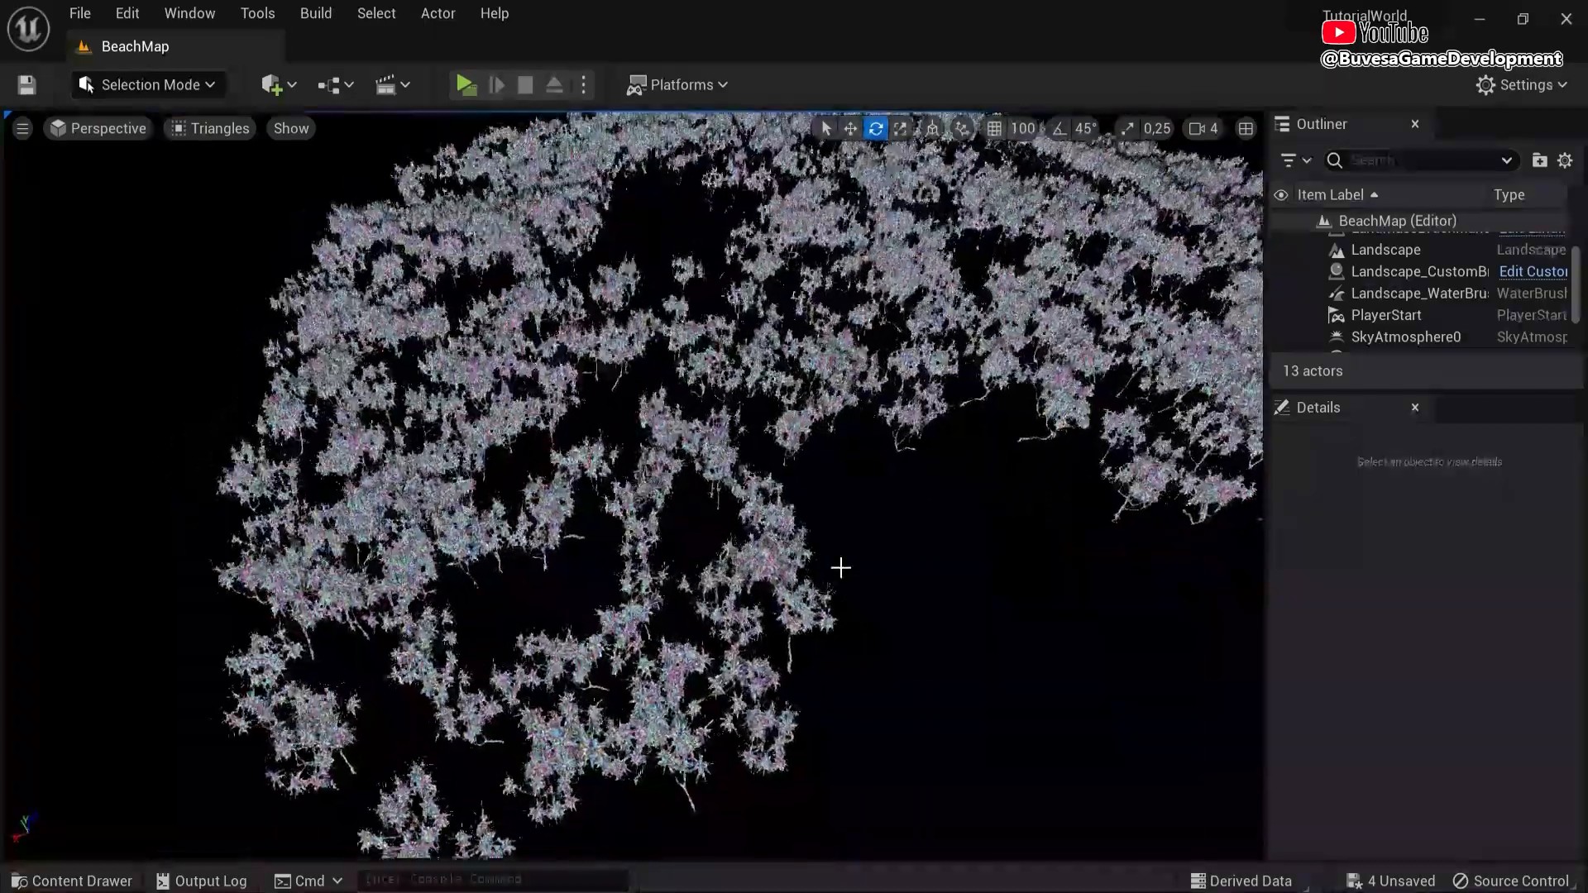
{"action": "right_click_drag", "start_coordinate": [840, 567], "coordinate": [893, 477]}
{"action": "key", "text": "w"}
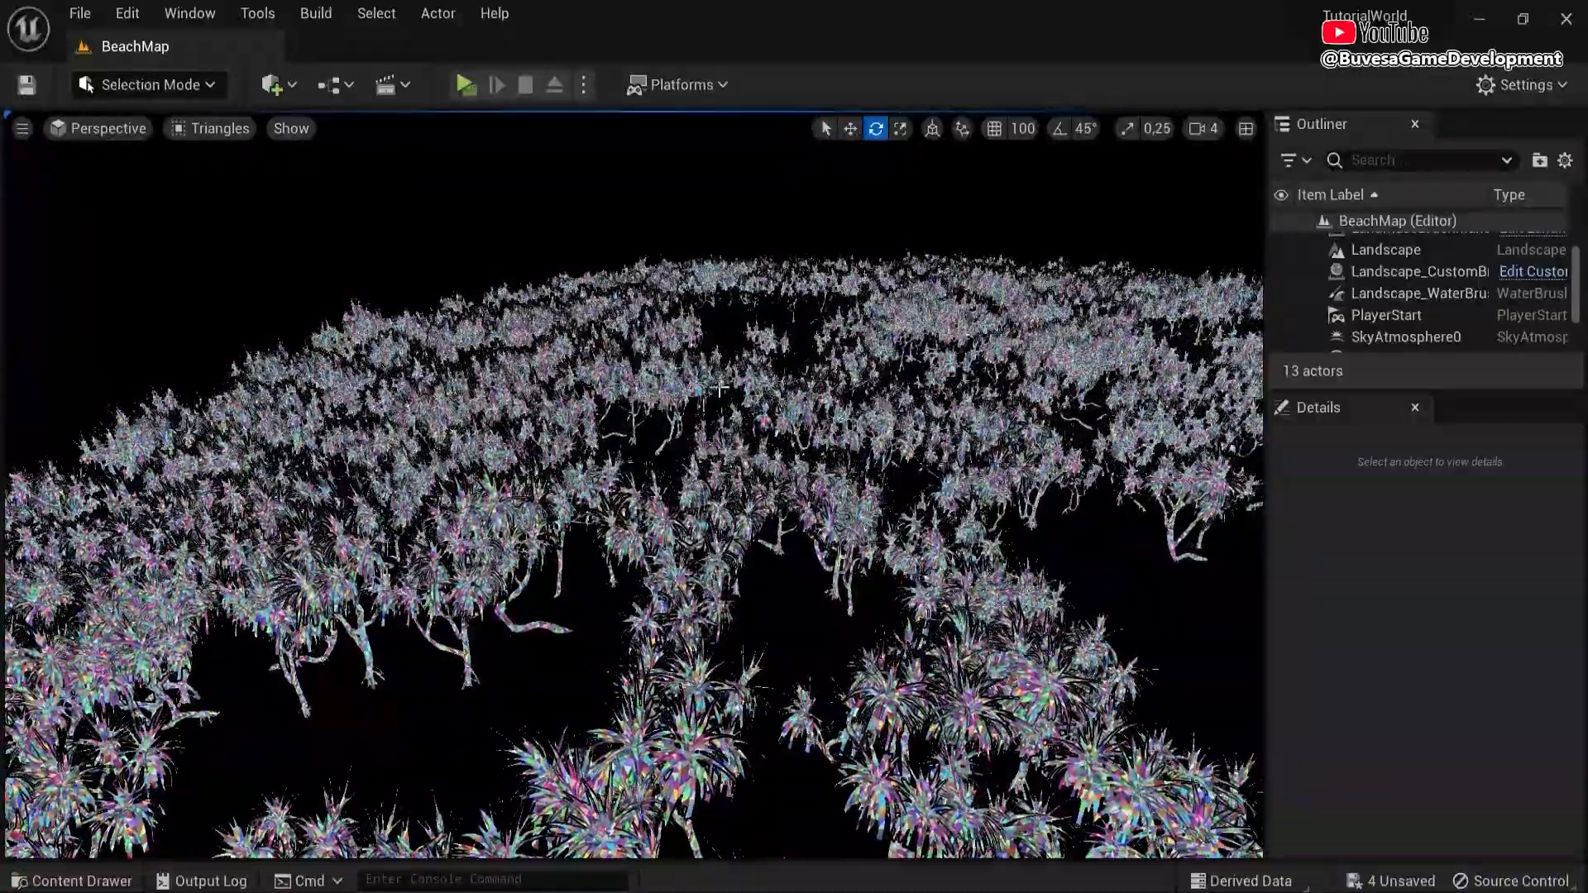
{"action": "left_click", "coordinate": [212, 129]}
{"action": "left_click", "coordinate": [243, 189]}
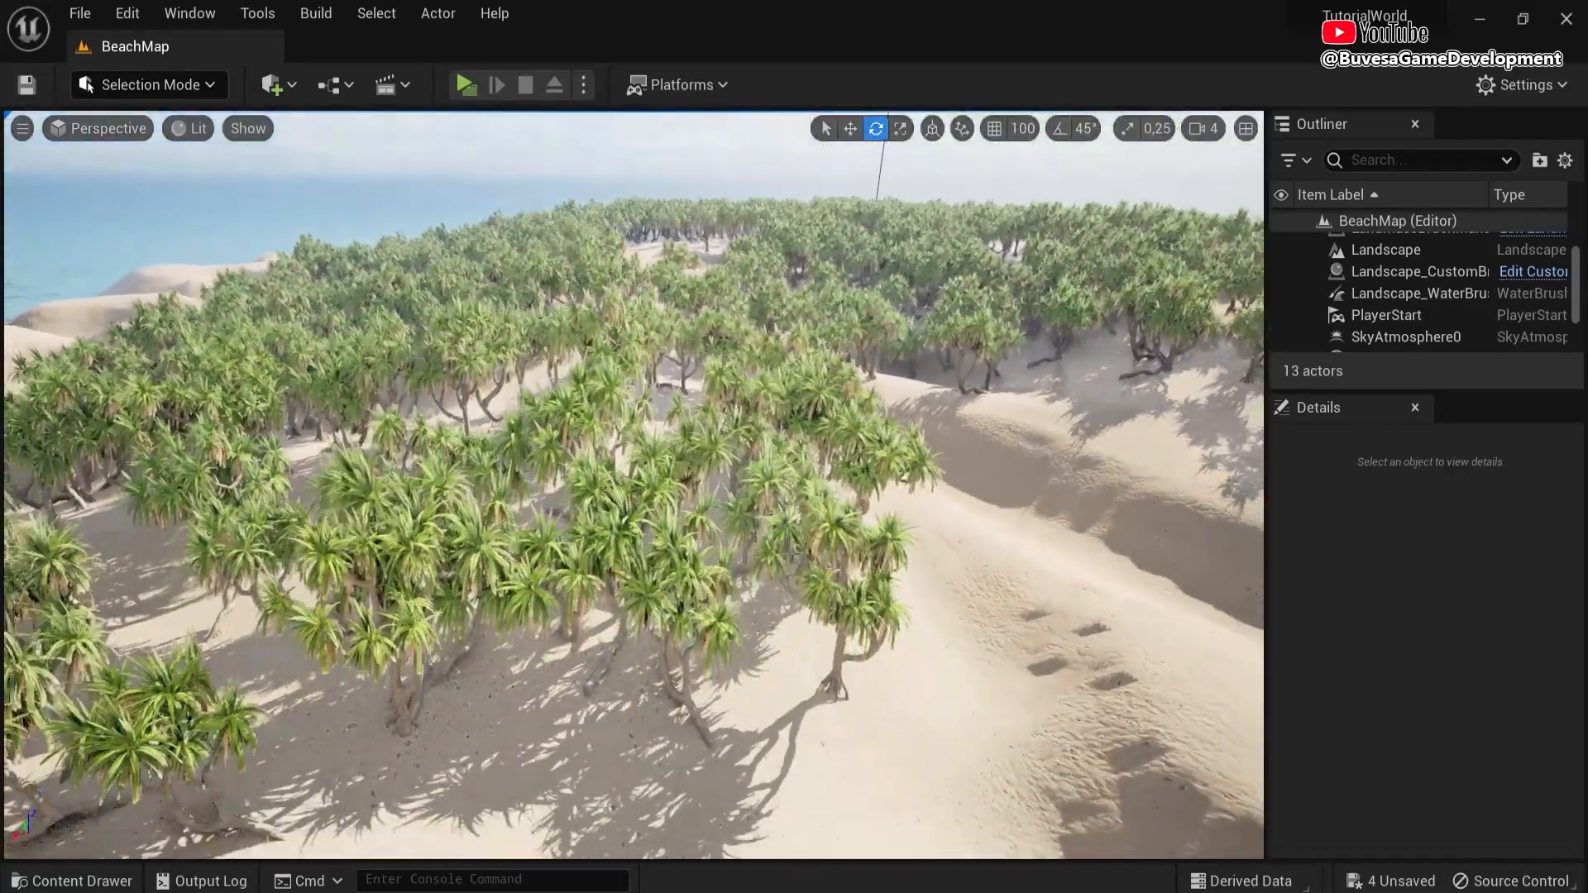
- Look around the trees with the camera speed raised to 7, and restore the speed to 4
{"action": "right_click_drag", "start_coordinate": [790, 552], "coordinate": [757, 529]}
{"action": "left_click", "coordinate": [1203, 128]}
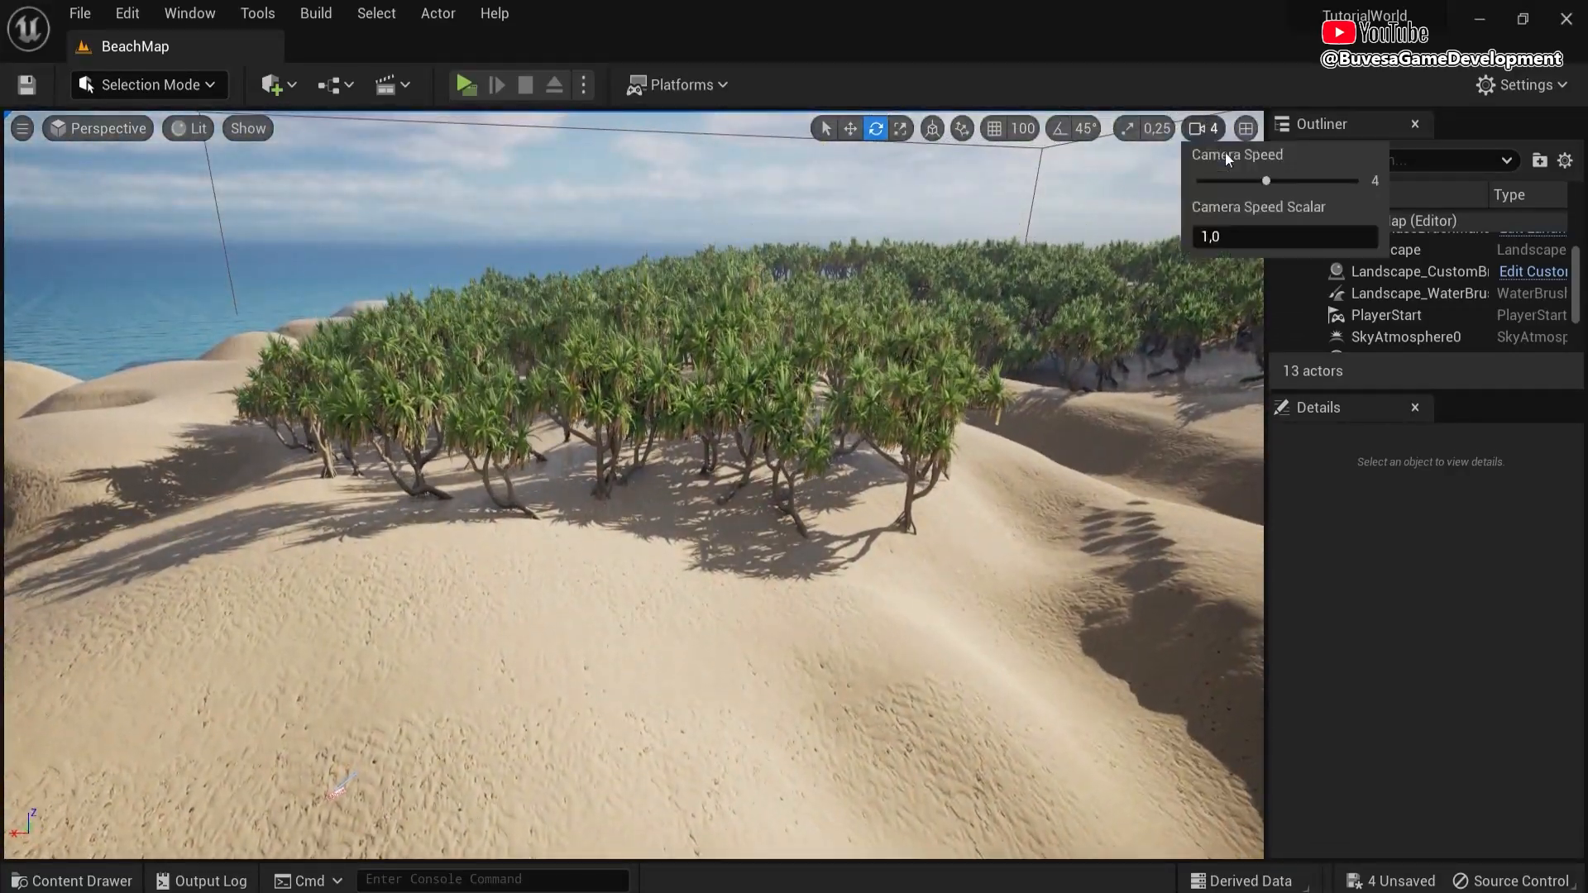
{"action": "right_click_drag", "start_coordinate": [860, 364], "coordinate": [761, 417]}
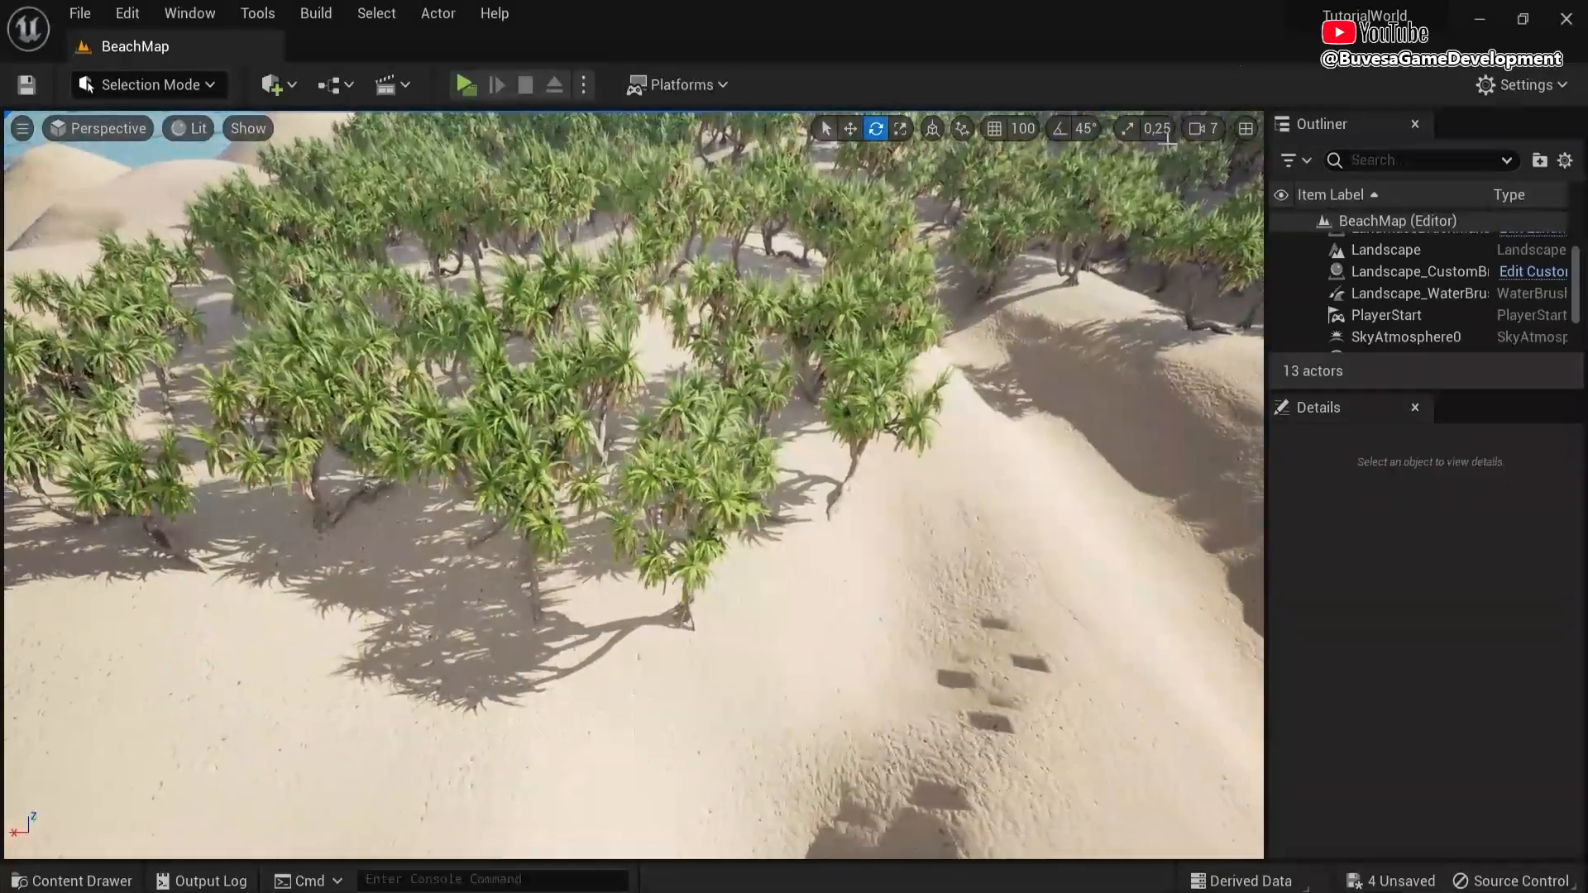
{"action": "left_click", "coordinate": [1204, 128]}
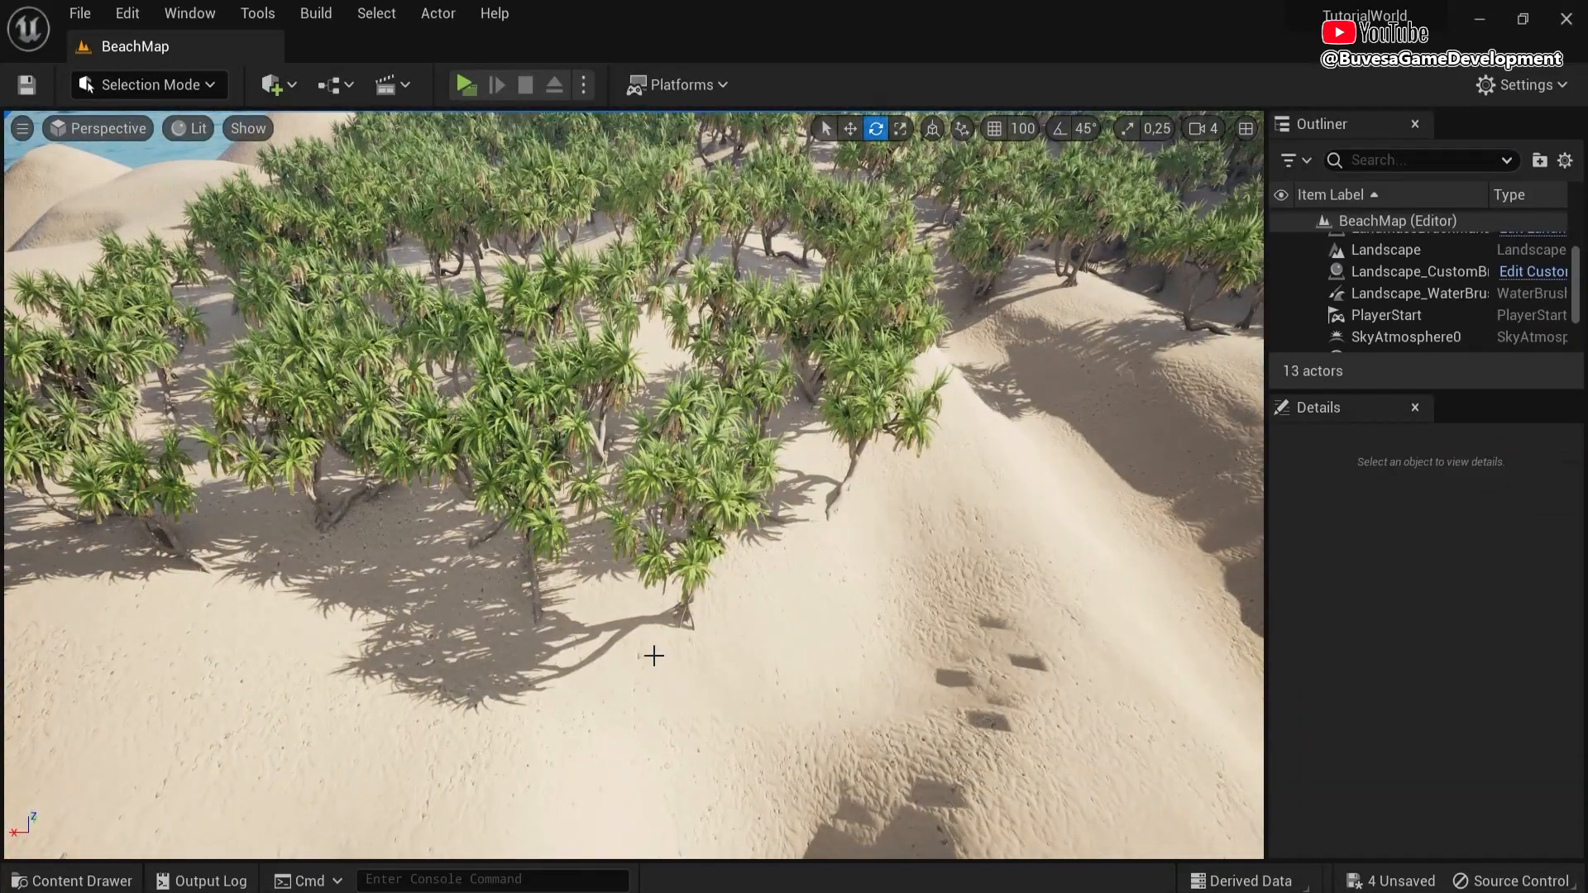
- Play-test the level from the sand in front of the trees, walking the character into the forest, and stop playing
{"action": "right_click", "coordinate": [653, 652]}
{"action": "left_click", "coordinate": [744, 635]}
{"action": "key", "text": "w"}
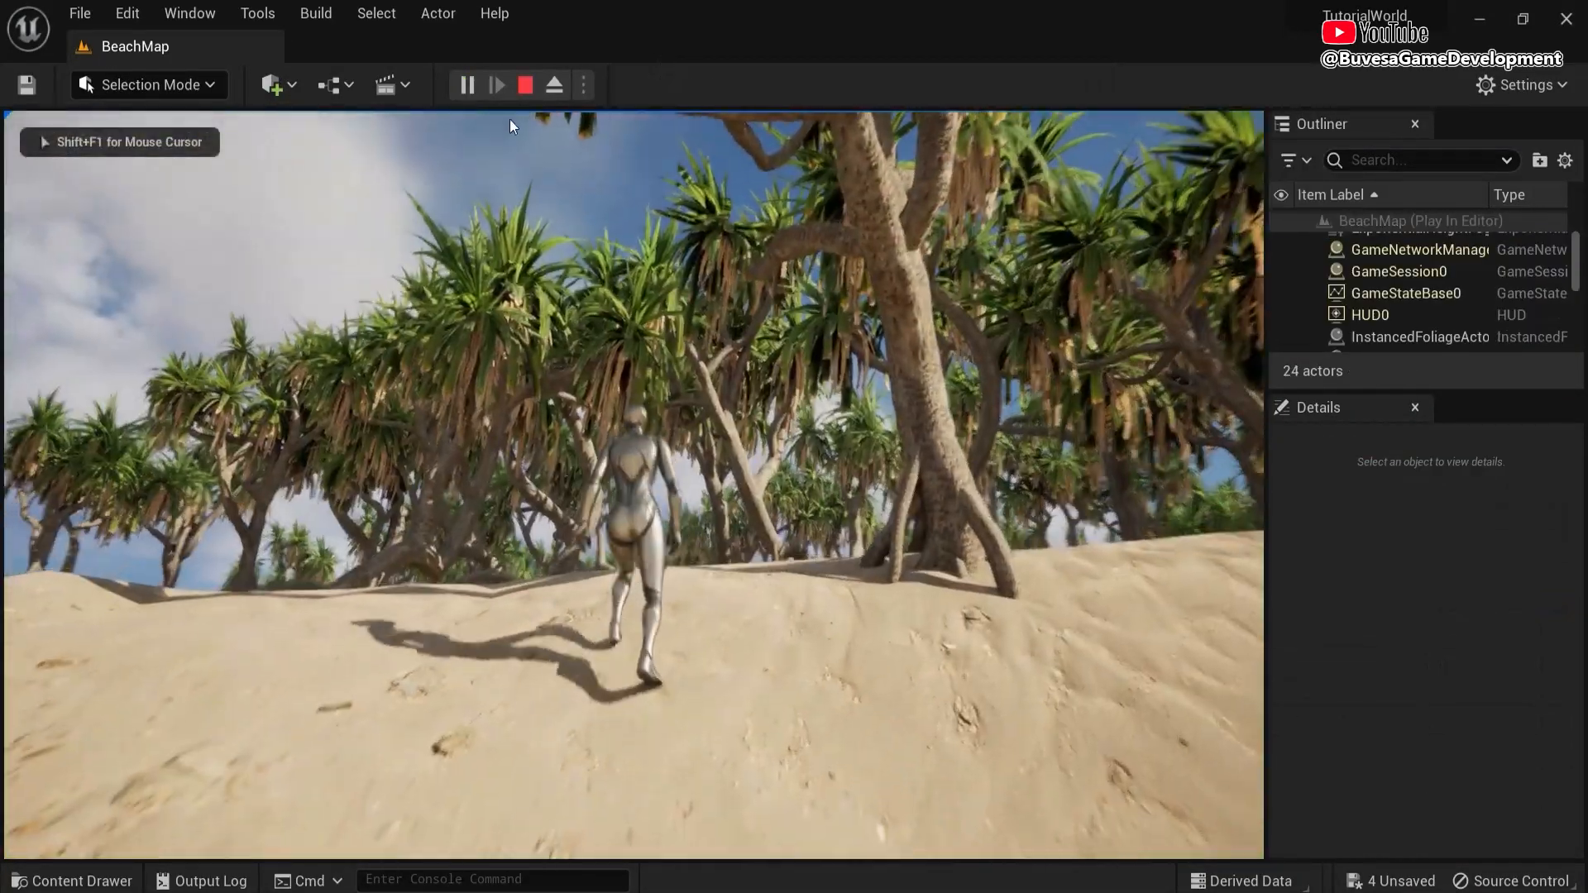
{"action": "key", "text": "w"}
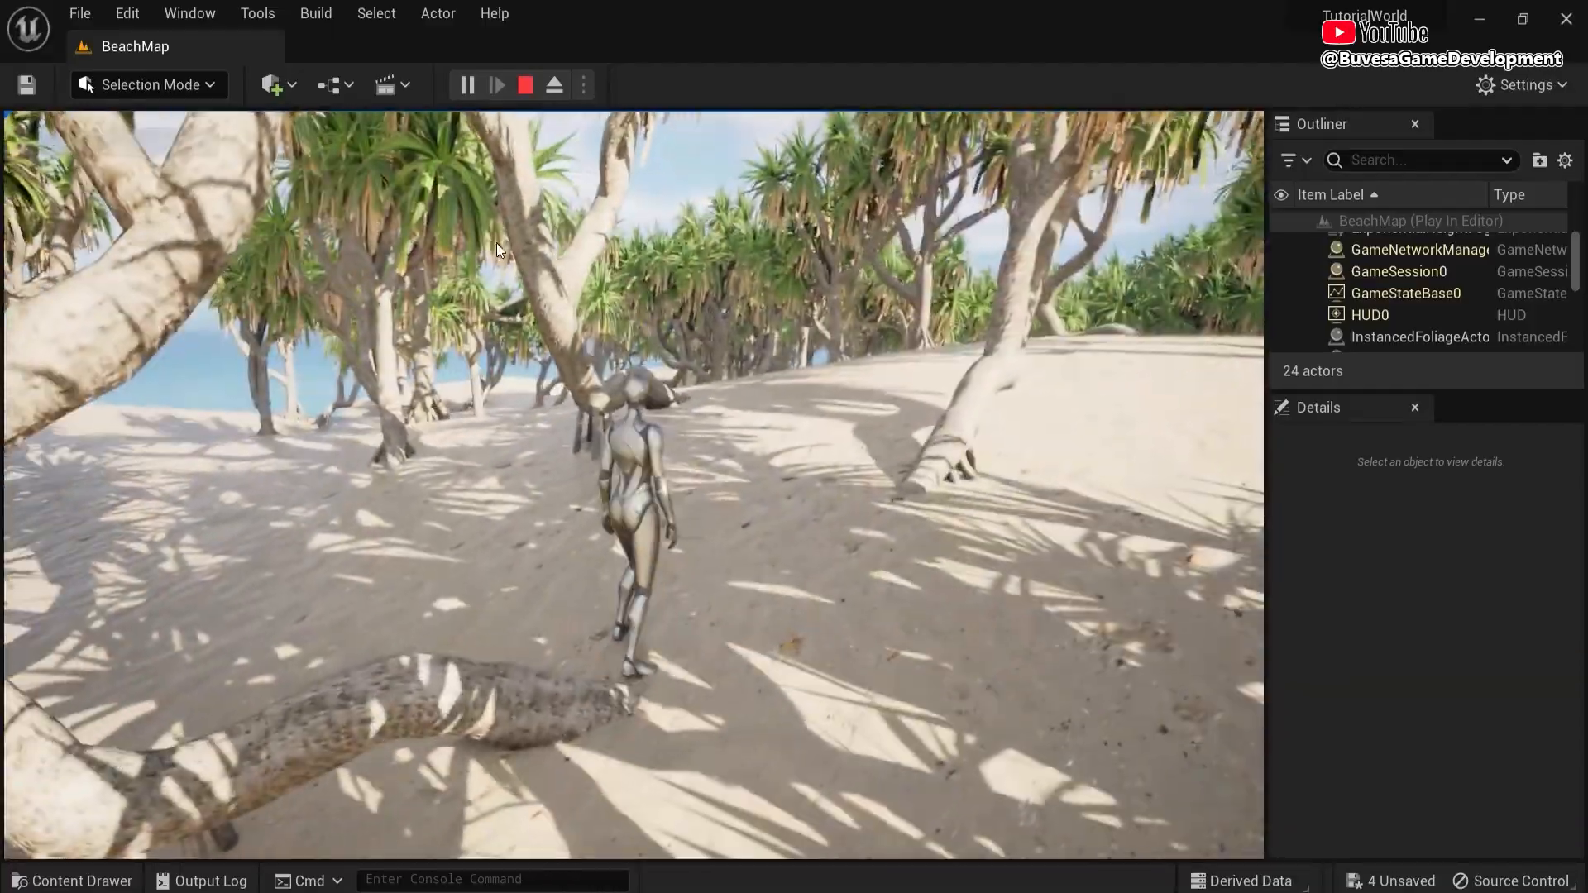
{"action": "key", "text": "Escape"}
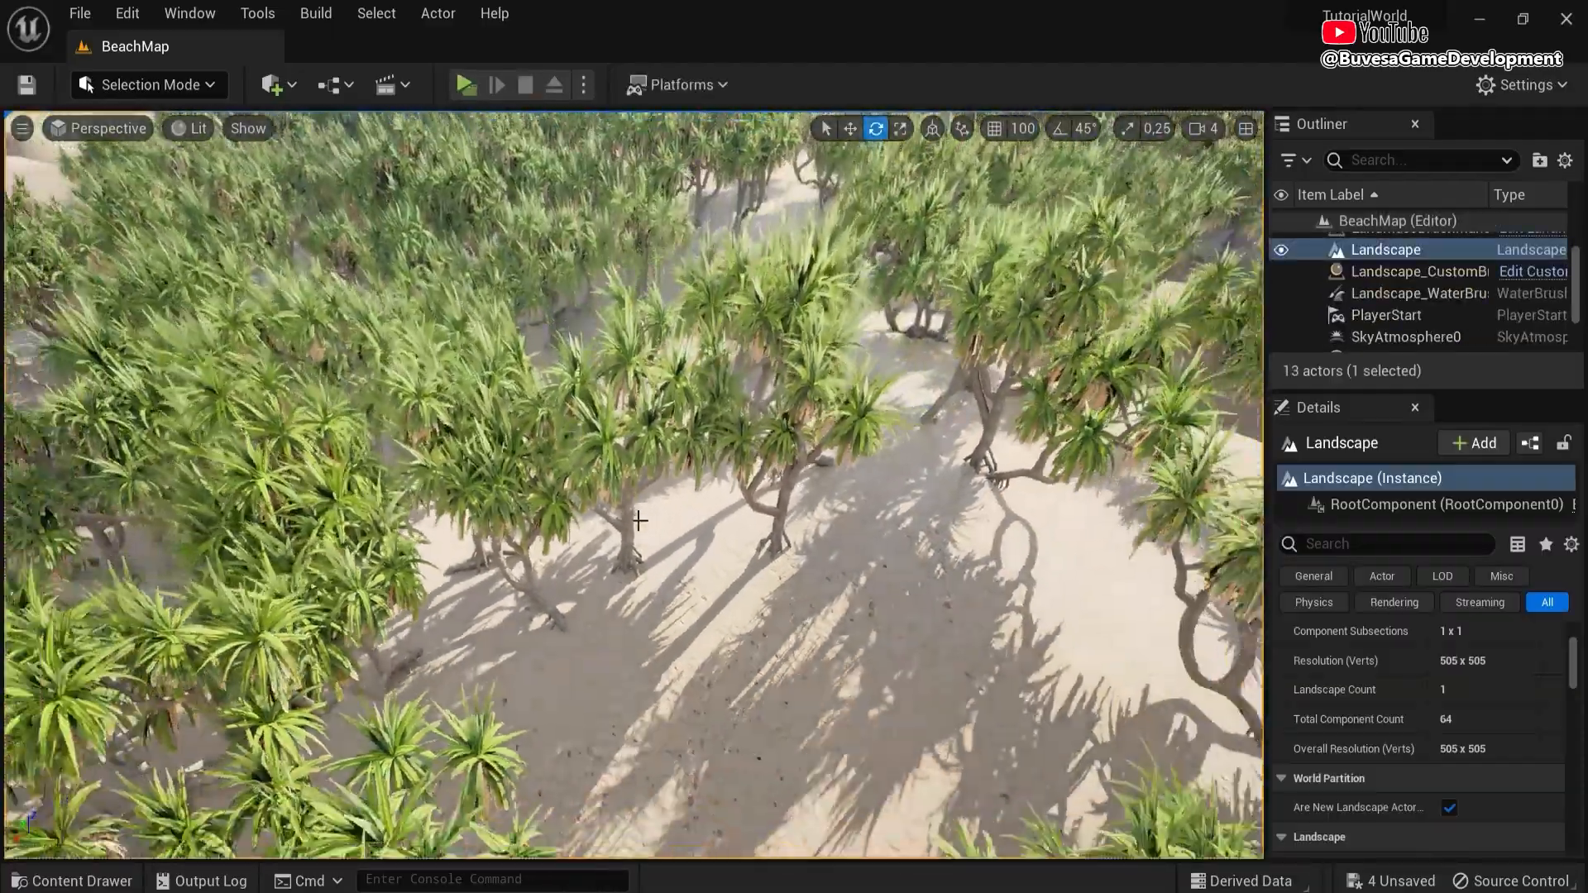
- Open Quixel Bridge to get more content for the beach
{"action": "key", "text": "s"}
{"action": "right_click_drag", "start_coordinate": [638, 521], "coordinate": [575, 510]}
{"action": "left_click", "coordinate": [270, 84]}
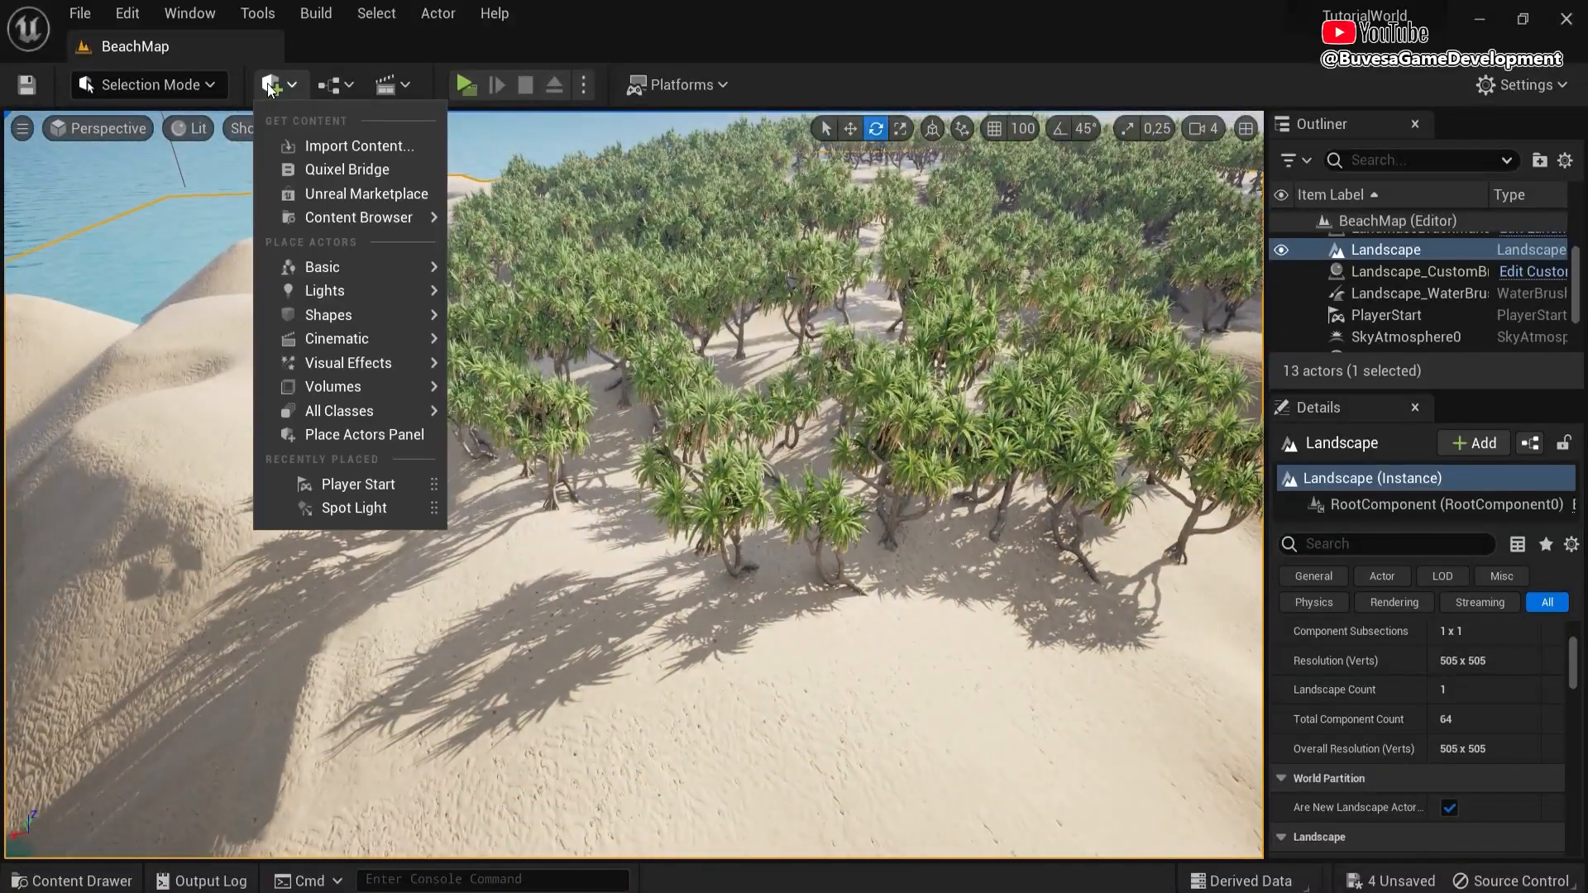
{"action": "left_click", "coordinate": [310, 169]}
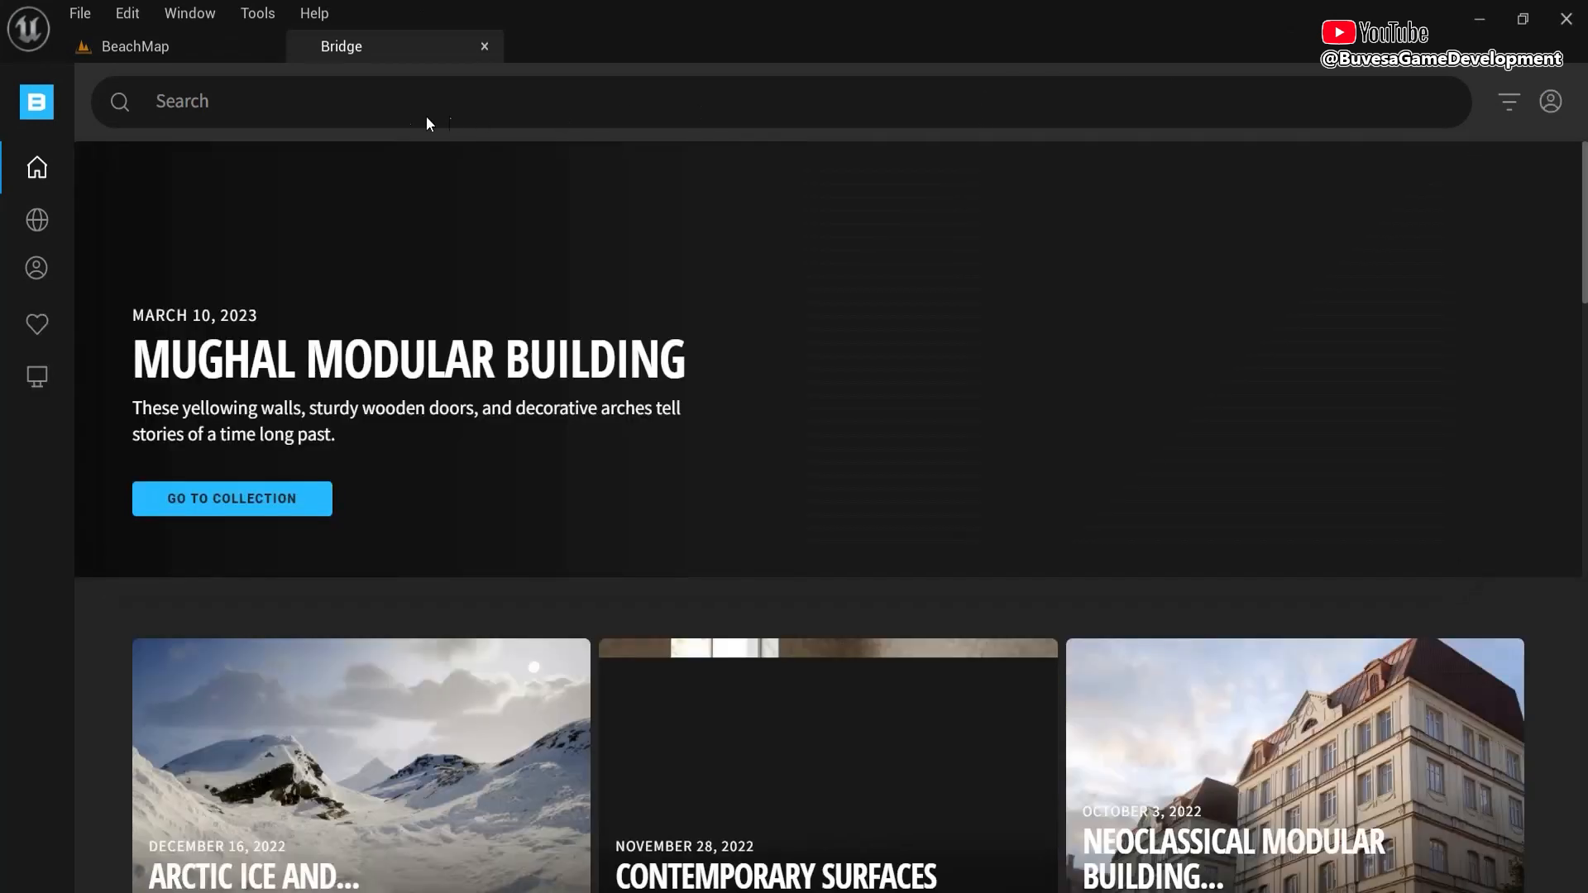
- Search Quixel Bridge for "thai beach rock" and open the details of the Thai Beach Rocks Pack
{"action": "left_click", "coordinate": [379, 106]}
{"action": "type", "text": "thai beach rock"}
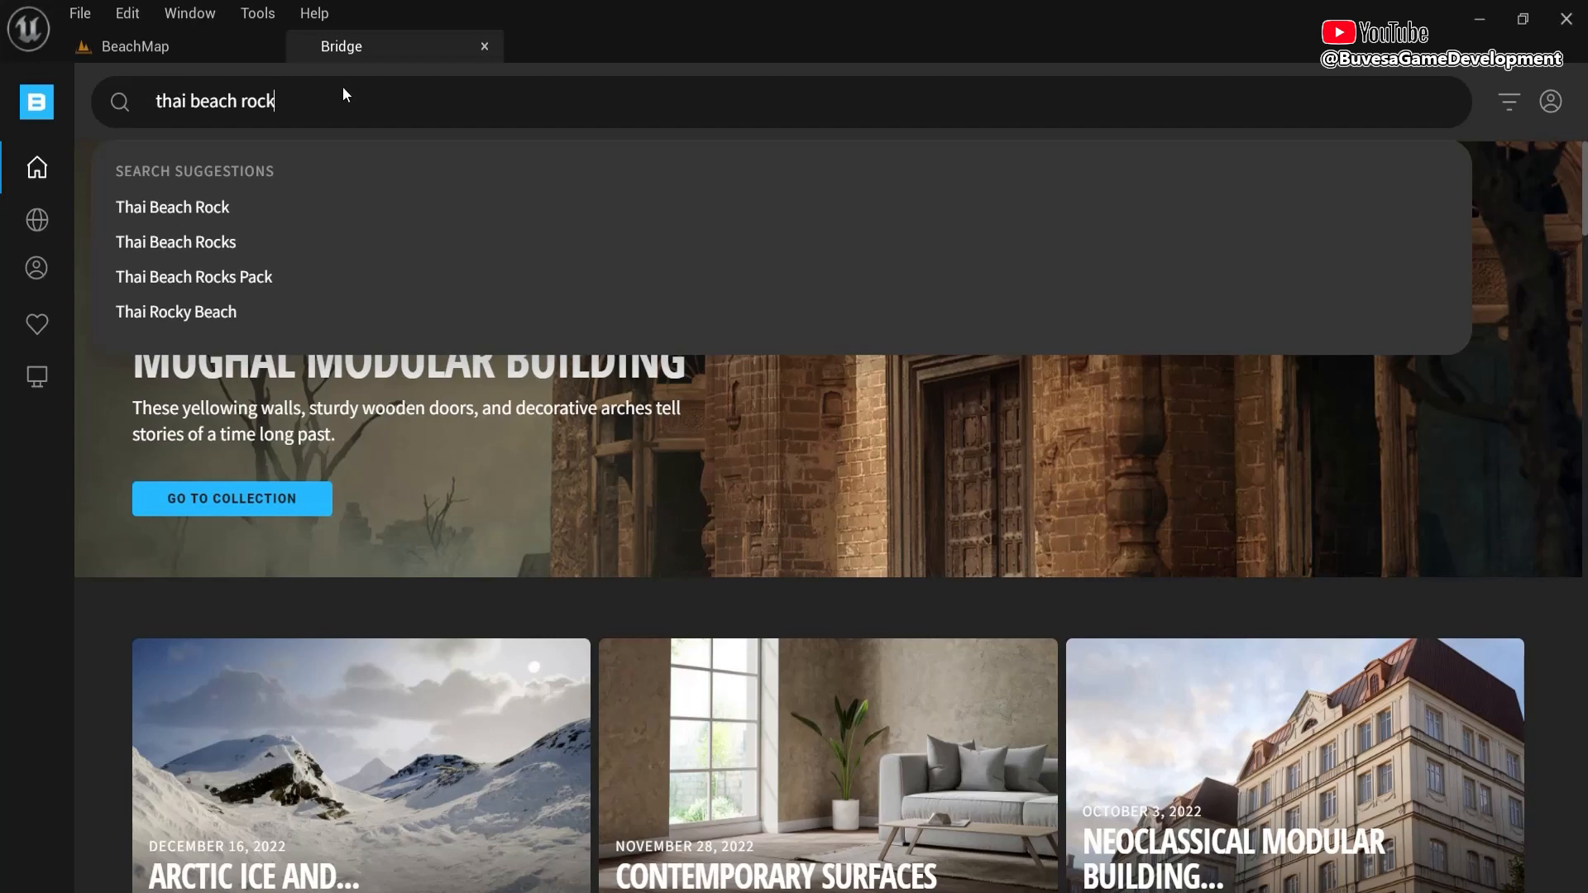
{"action": "key", "text": "Return"}
{"action": "scroll", "coordinate": [554, 639], "scroll_direction": "down", "scroll_amount": 4}
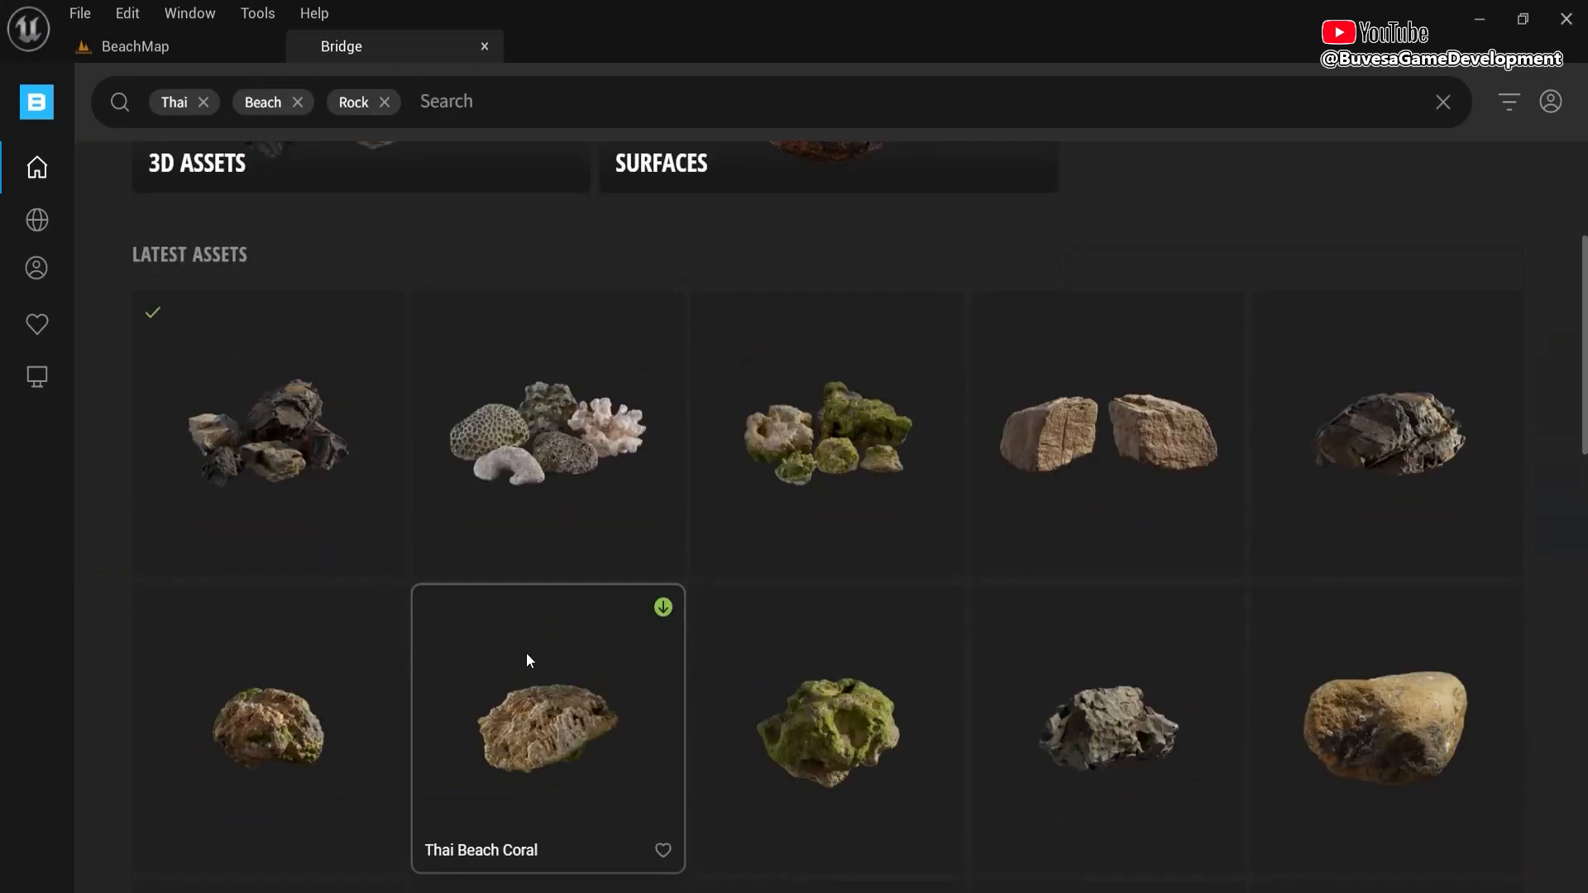
{"action": "left_click", "coordinate": [275, 425]}
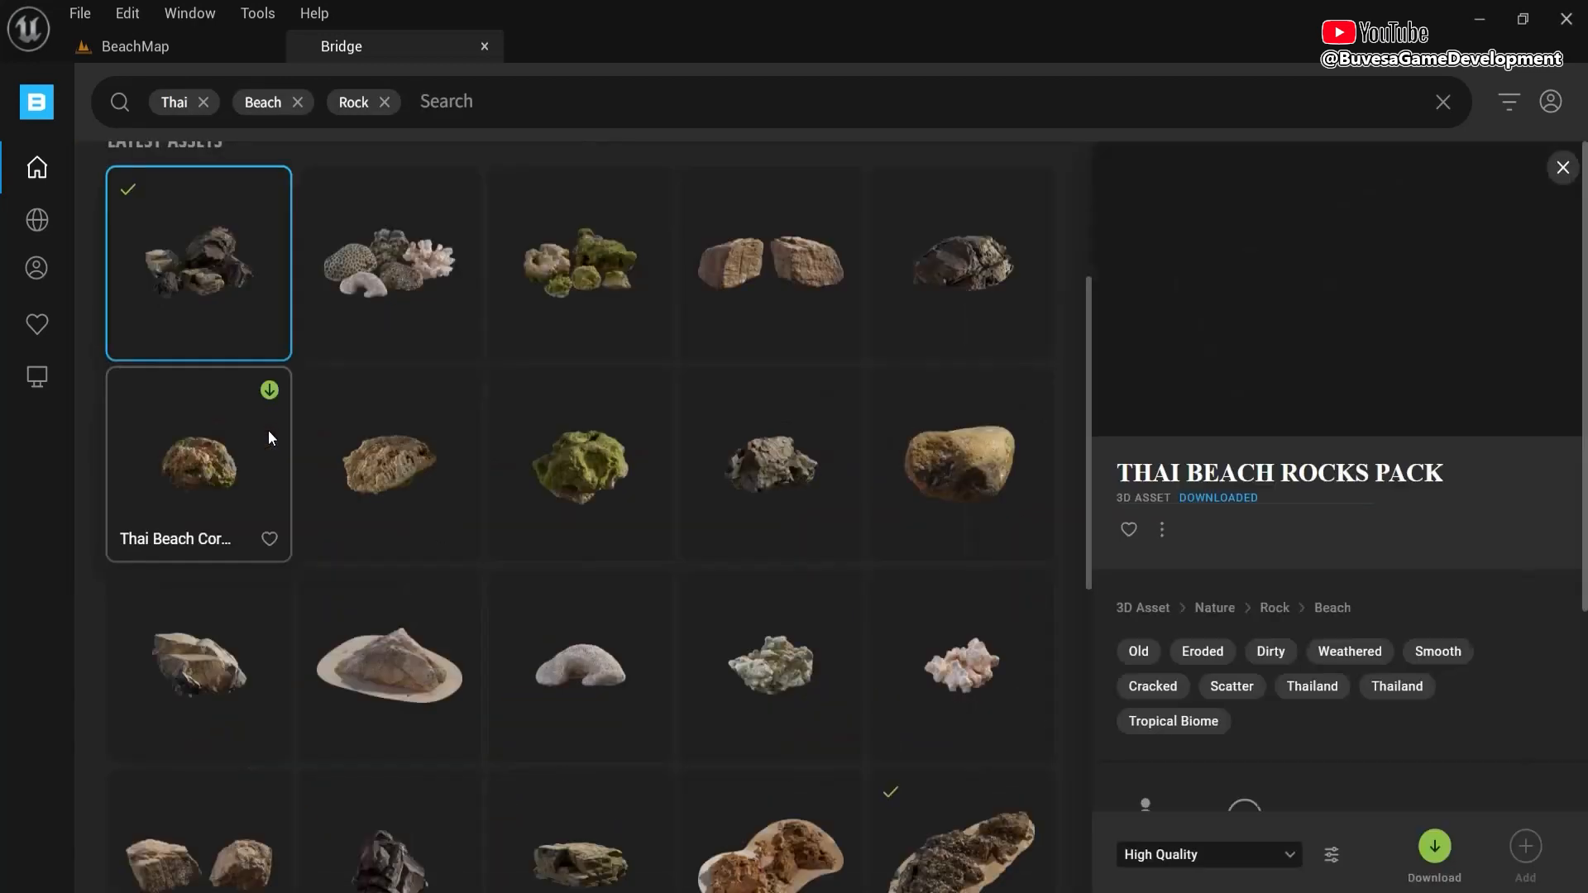
- Set the Thai Beach Rocks Pack's quality to Nanite and add the pack to the project
{"action": "left_click", "coordinate": [1242, 855]}
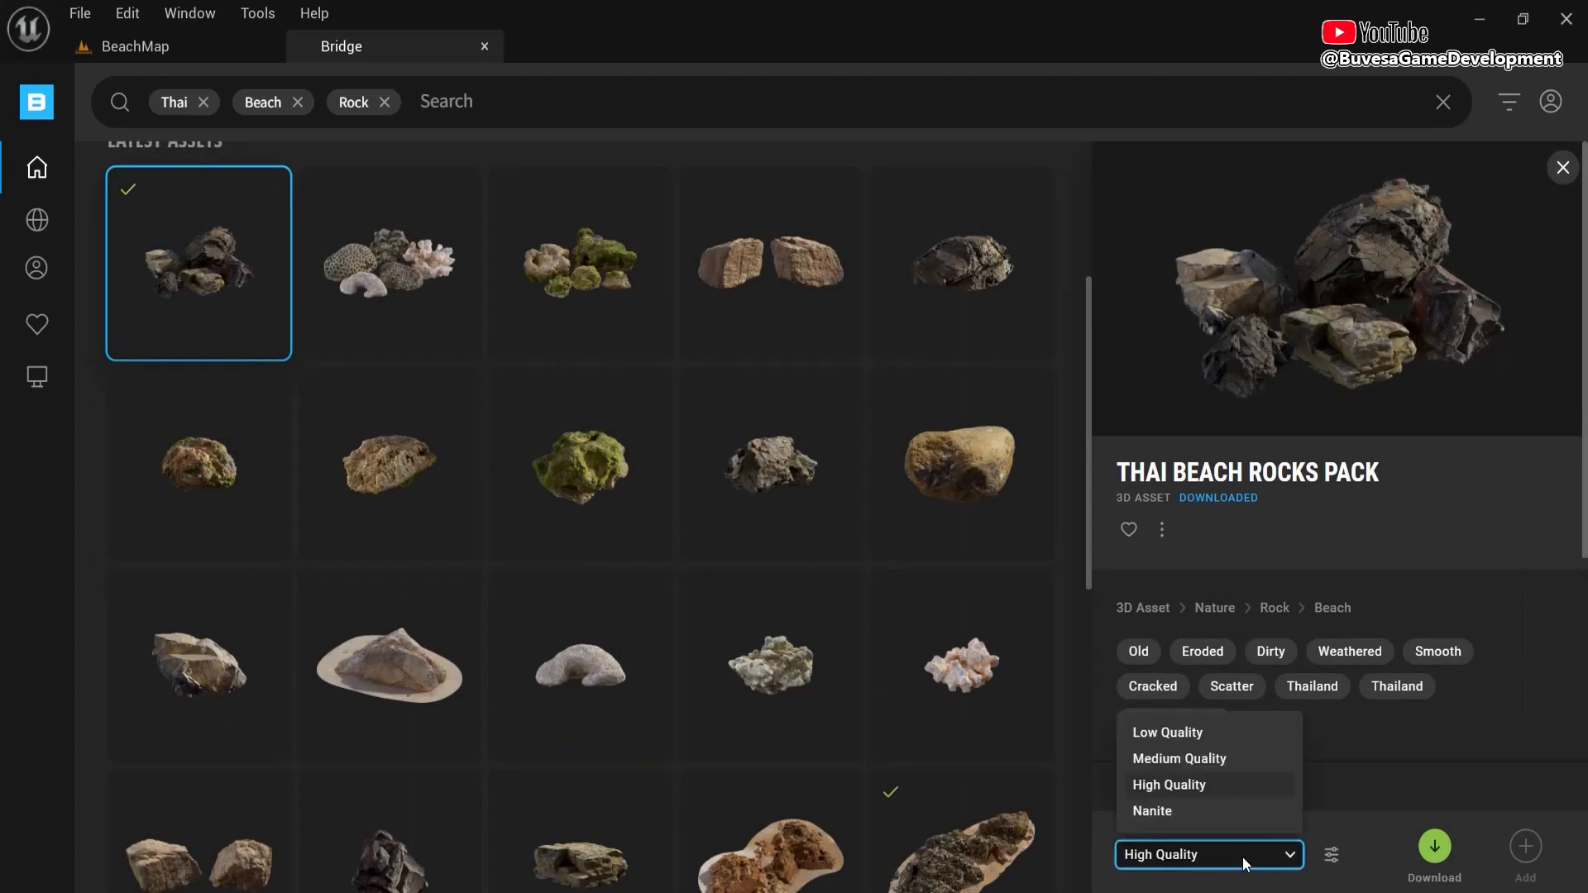
{"action": "left_click", "coordinate": [1233, 850]}
{"action": "left_click", "coordinate": [1173, 734]}
{"action": "left_click", "coordinate": [1202, 856]}
{"action": "left_click", "coordinate": [1150, 812]}
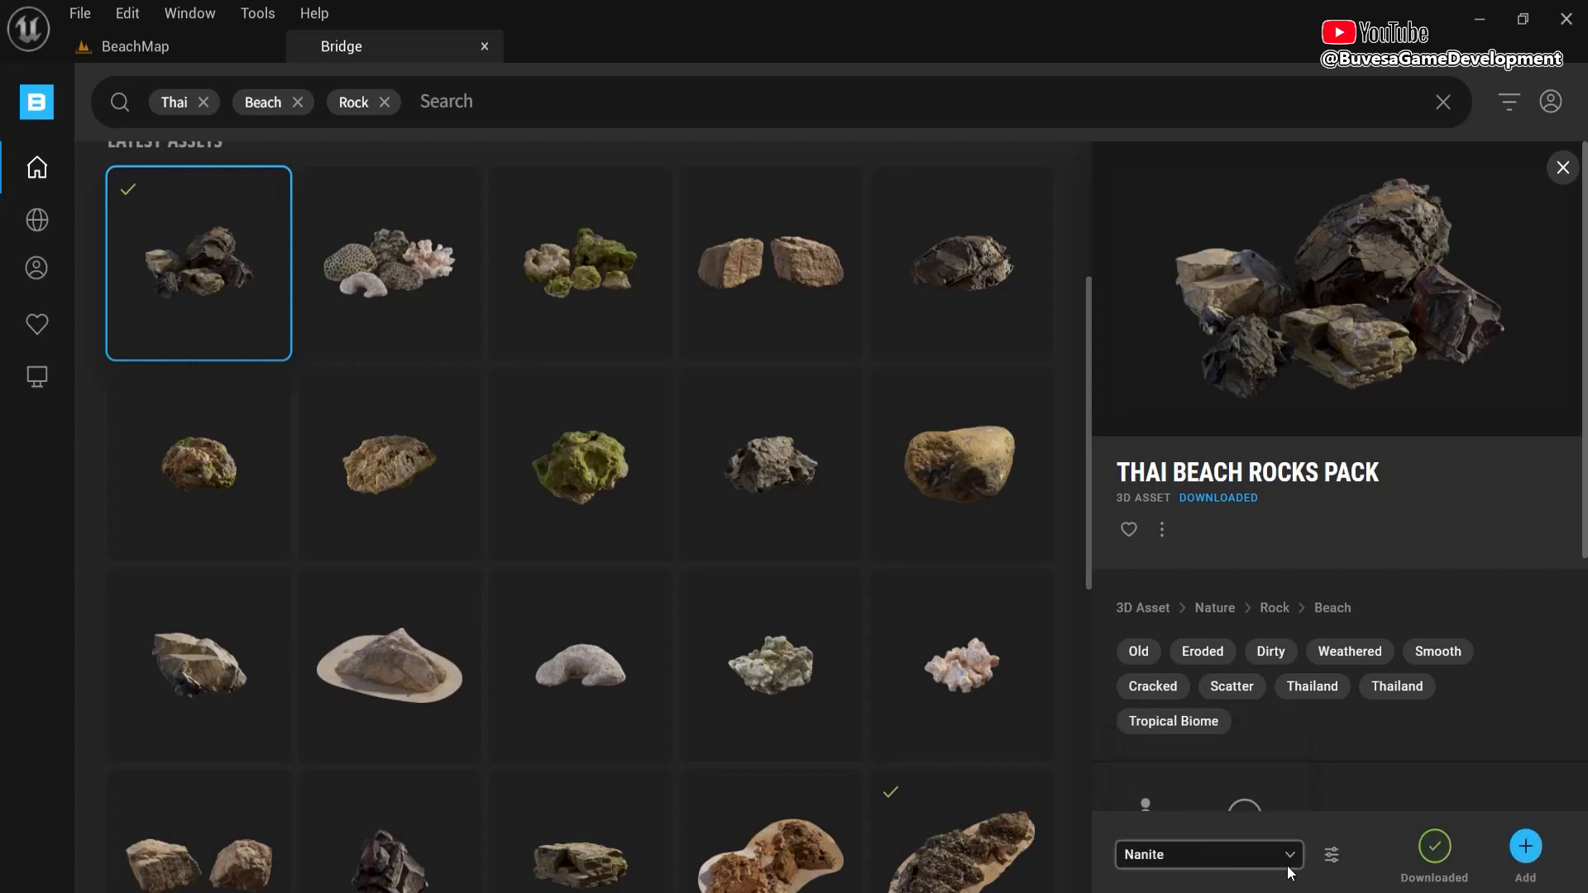
{"action": "left_click", "coordinate": [1162, 859]}
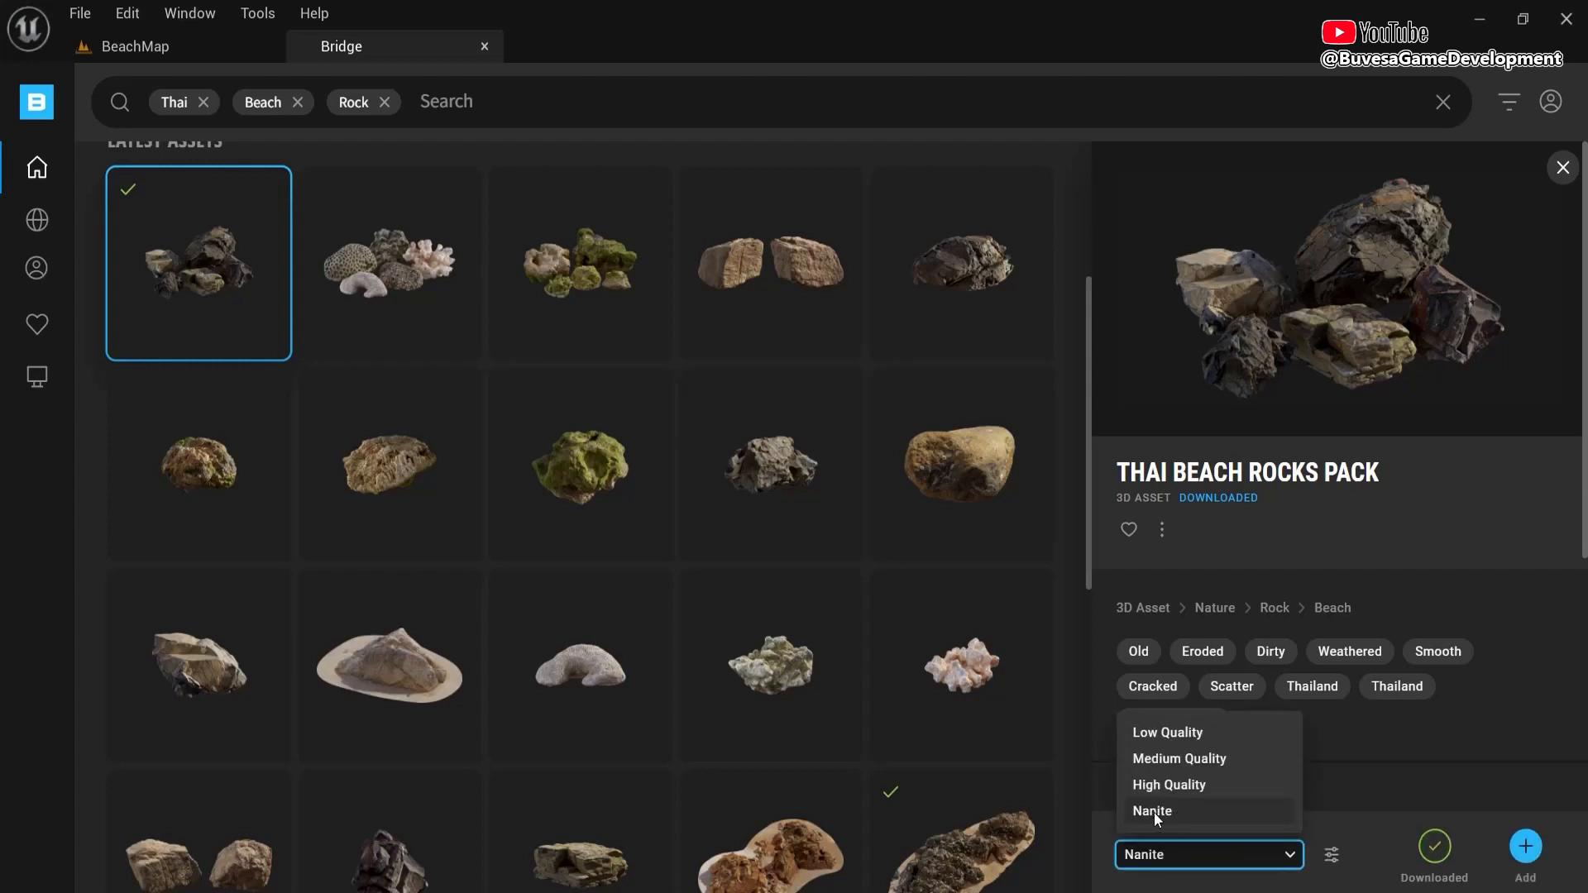
{"action": "left_click", "coordinate": [1139, 858]}
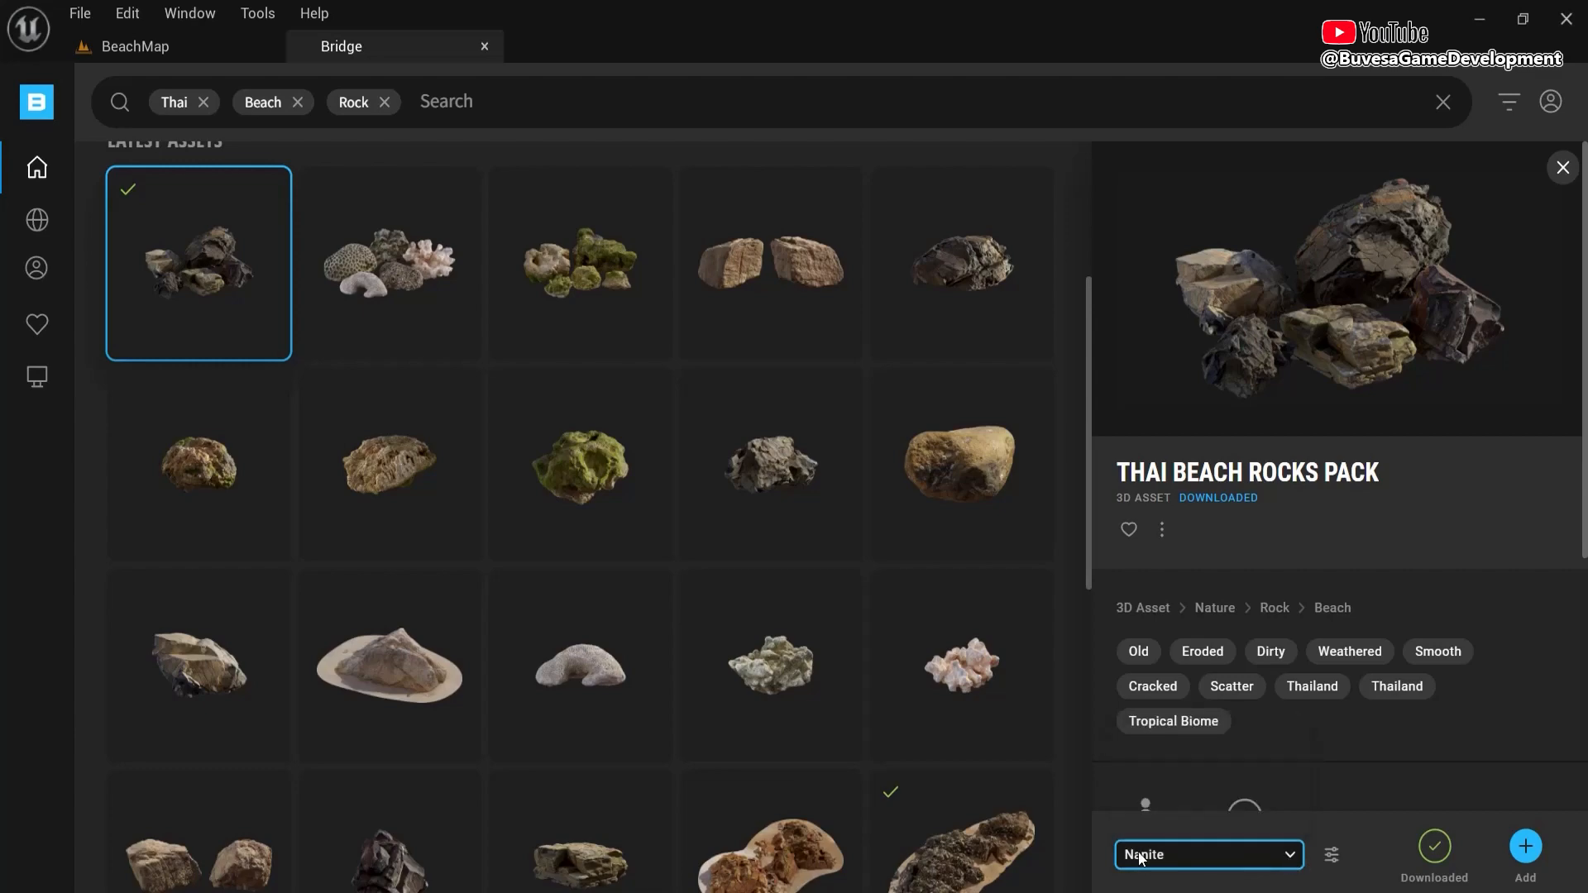
{"action": "left_click", "coordinate": [1526, 847]}
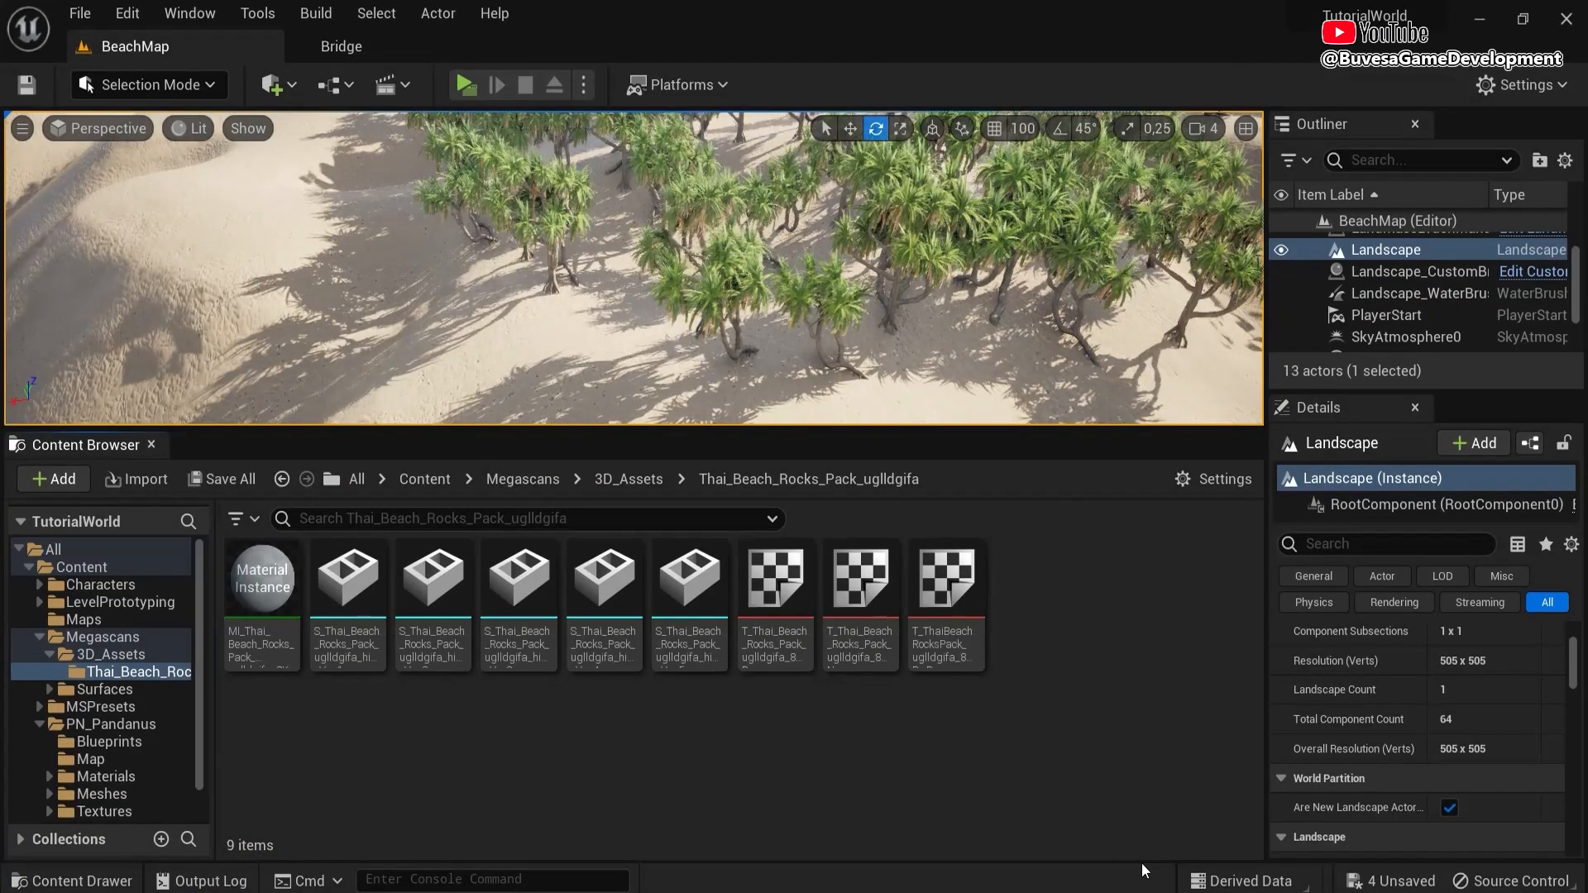
- Return to Bridge and add the downloaded Thai Beach Rocks formation to the project as well
{"action": "left_click", "coordinate": [260, 601]}
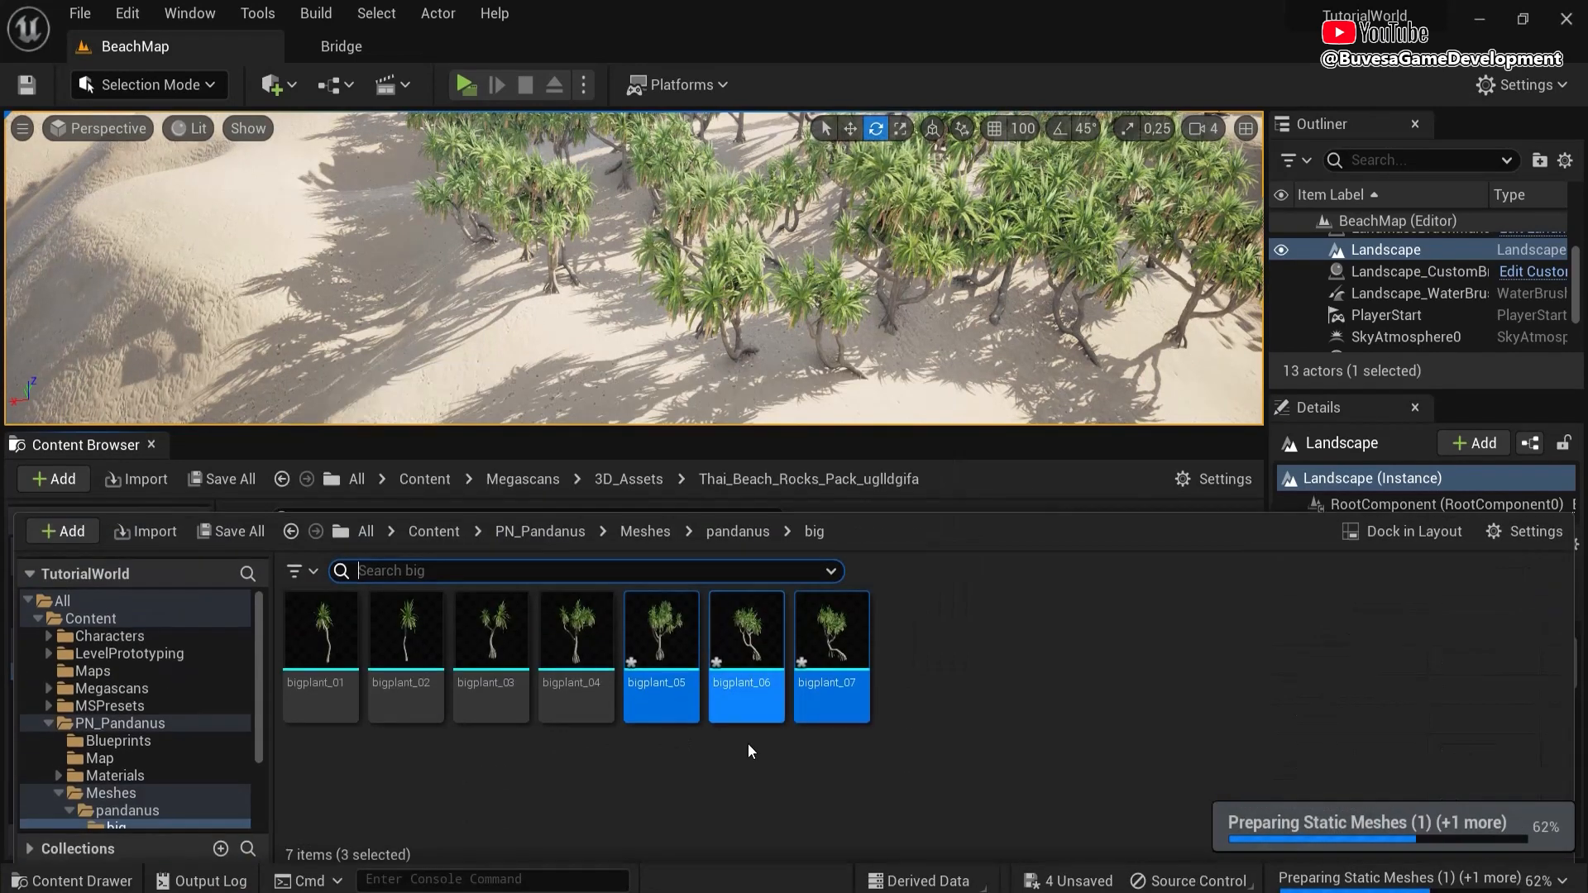
{"action": "left_click", "coordinate": [379, 43]}
{"action": "scroll", "coordinate": [970, 658], "scroll_direction": "down", "scroll_amount": 3}
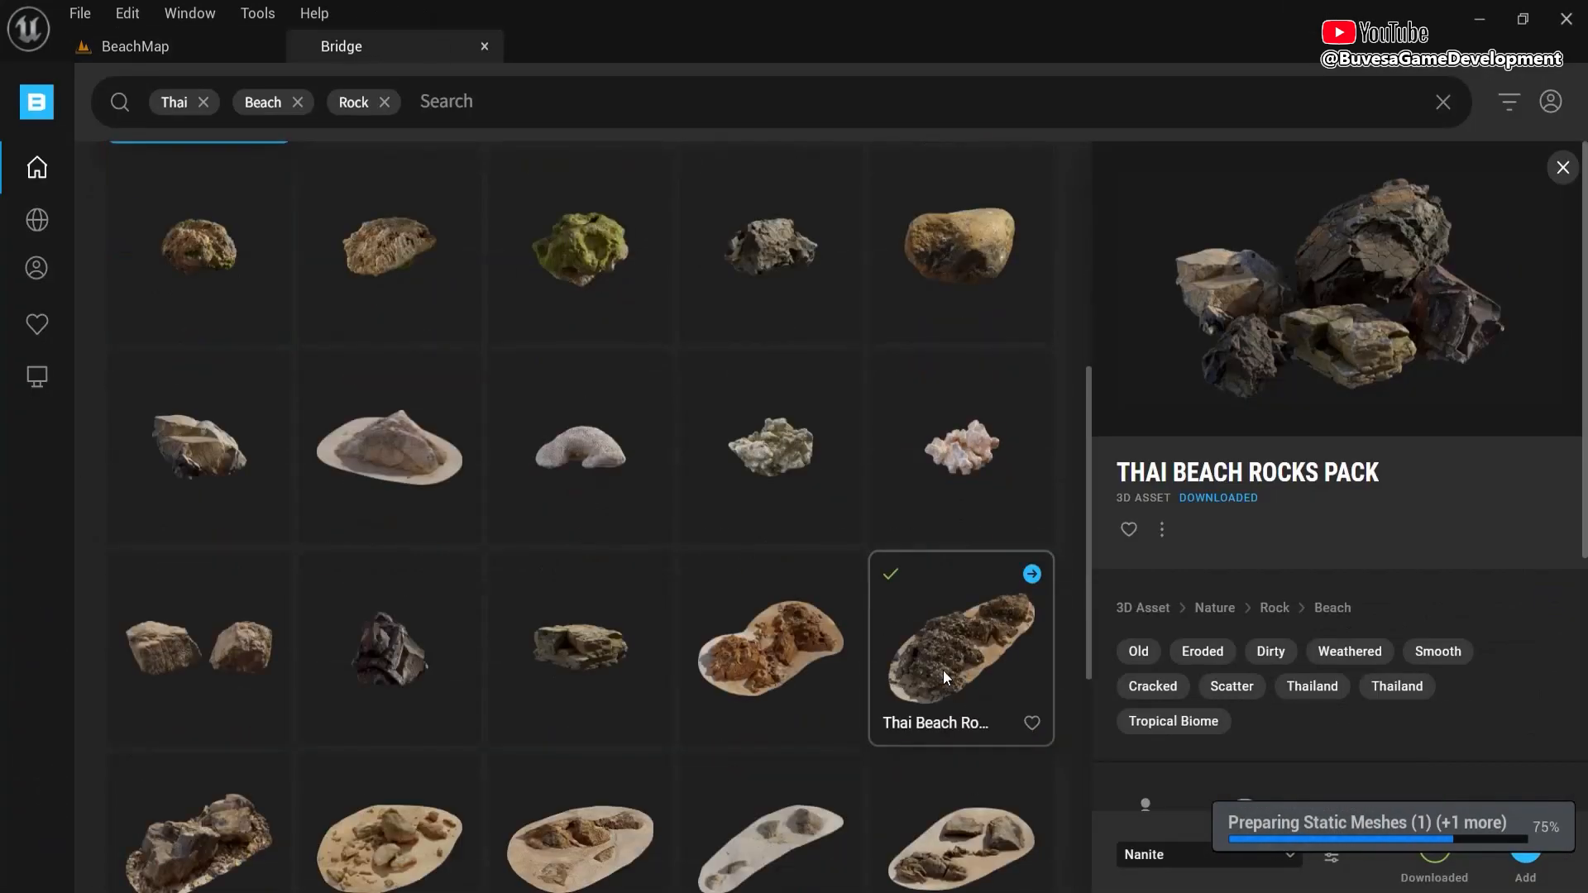
{"action": "left_click", "coordinate": [943, 670]}
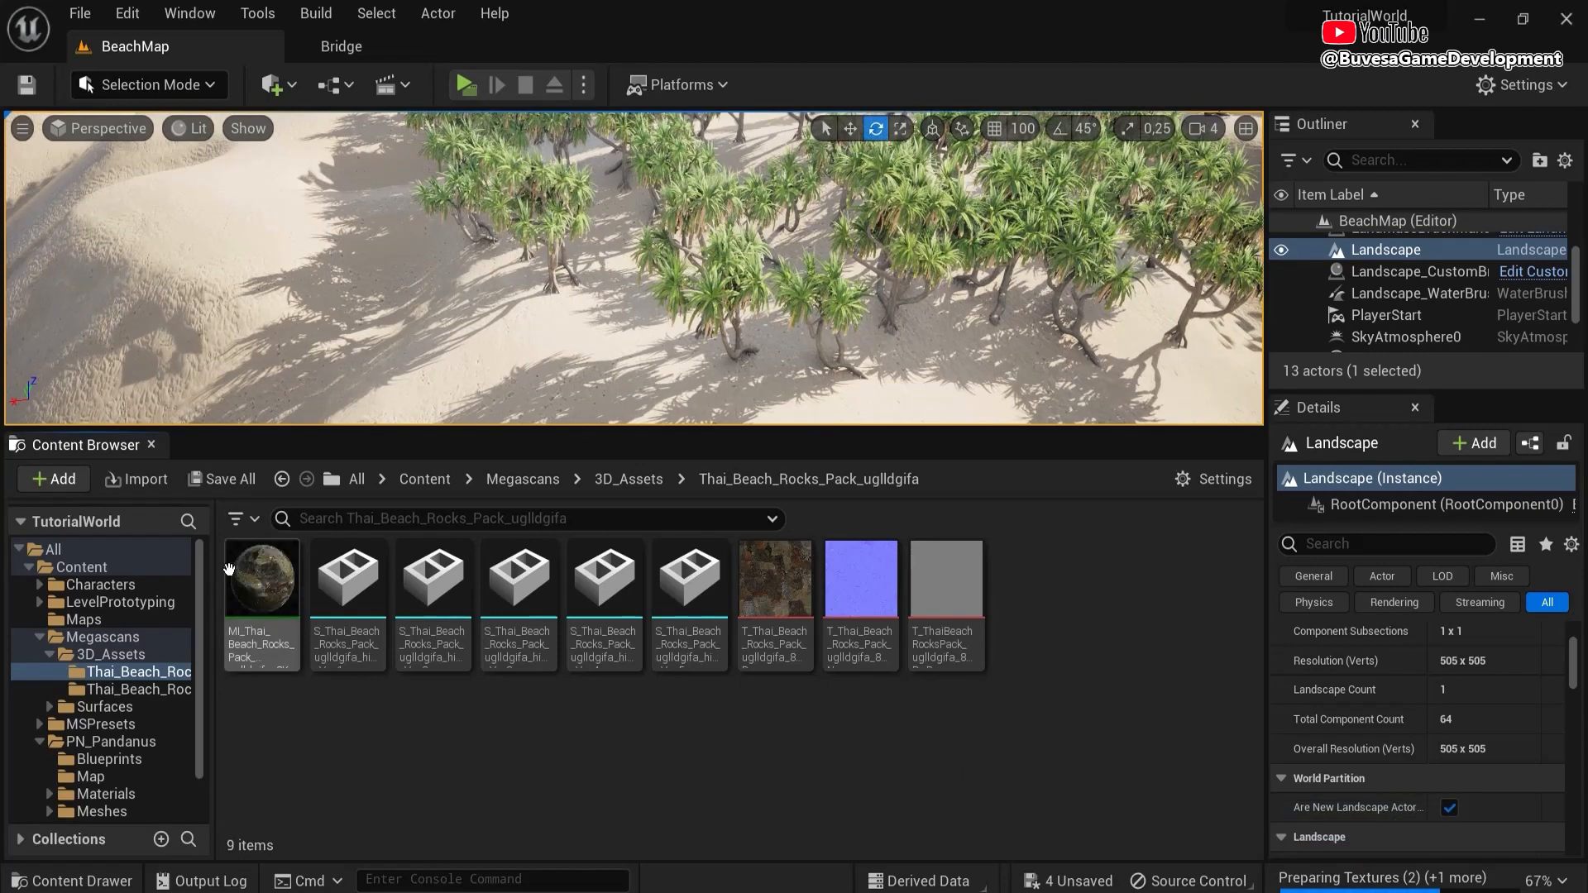
- Close the docked Content Browser so the viewport shows the full sandy area before the trees
{"action": "left_click_drag", "start_coordinate": [229, 569], "coordinate": [494, 374]}
{"action": "right_click_drag", "start_coordinate": [571, 390], "coordinate": [518, 320]}
{"action": "key", "text": "ctrl+space"}
{"action": "key", "text": "ctrl+space"}
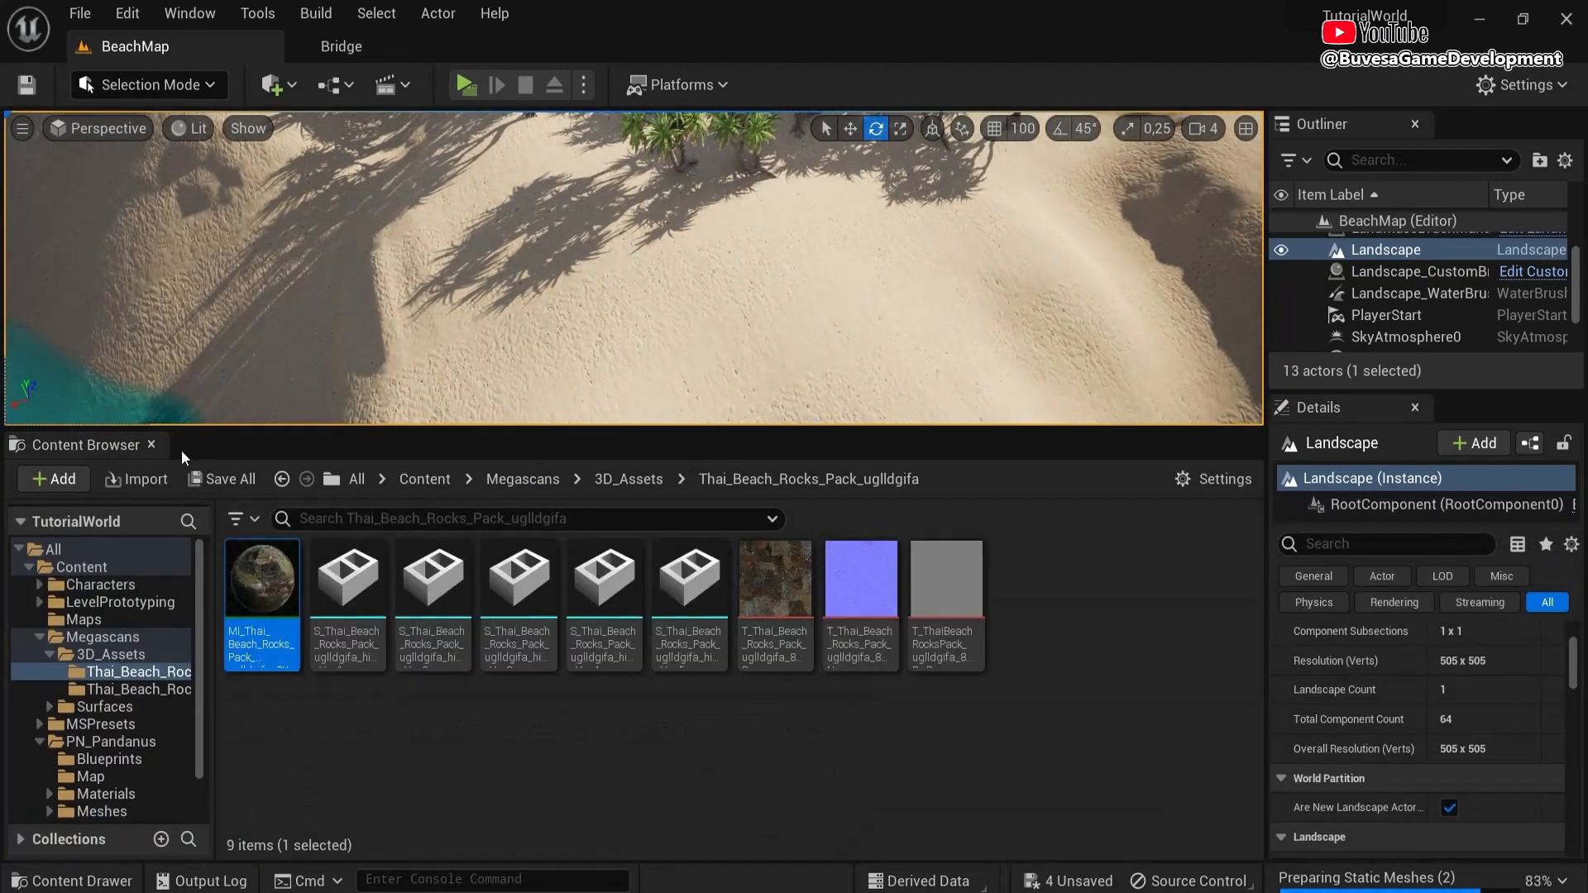
{"action": "left_click", "coordinate": [150, 446]}
- Find the PlayerStart by searching the Outliner for "playe", snap it onto the sand, and clear the search
{"action": "left_click", "coordinate": [1379, 162]}
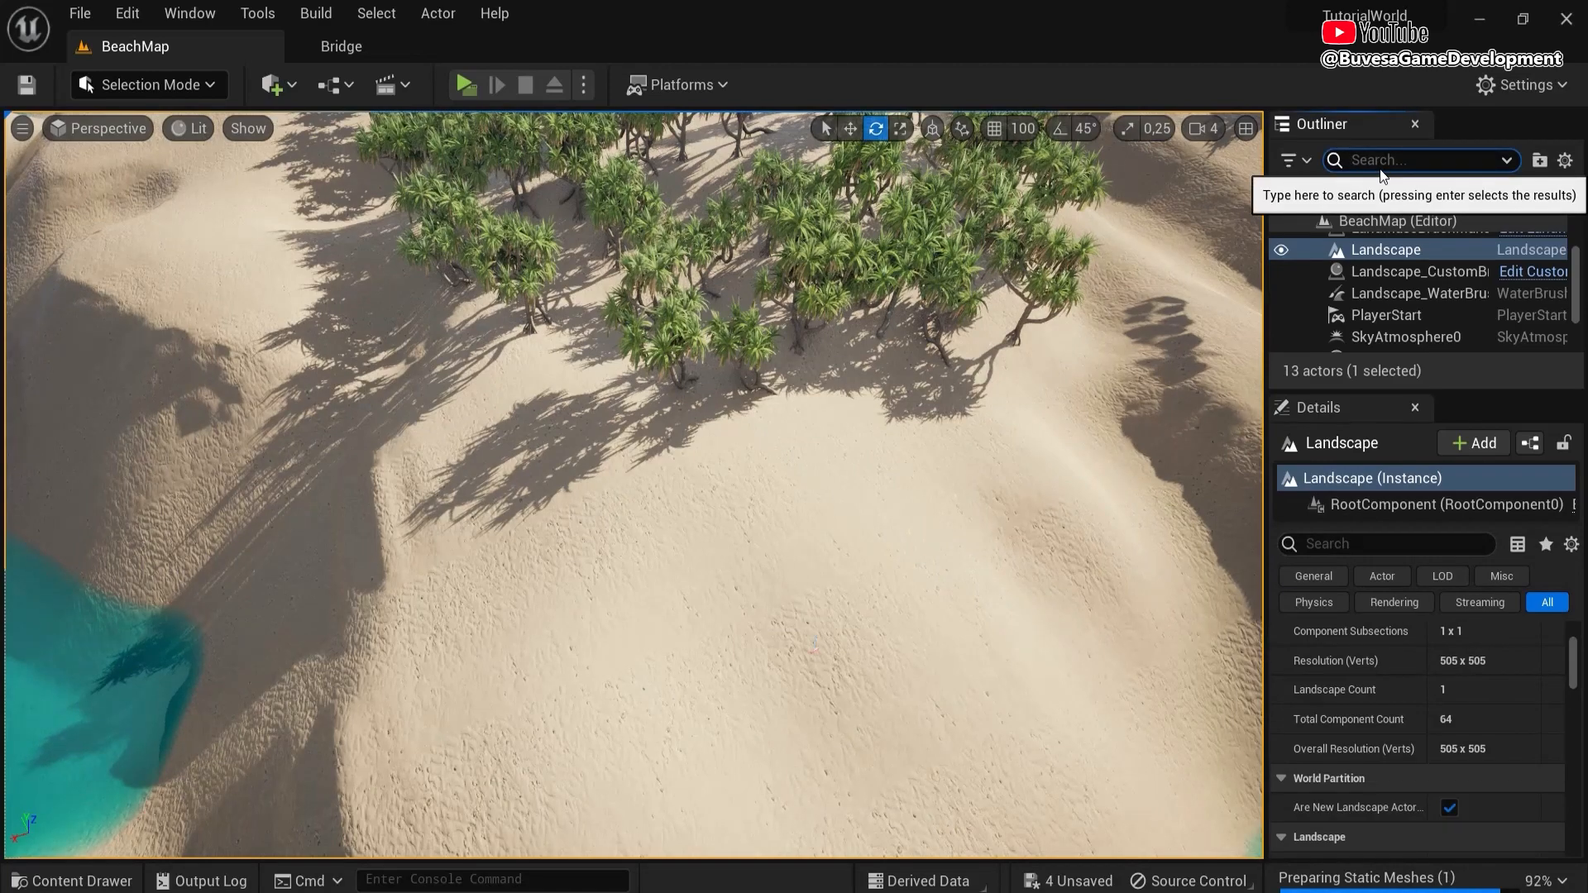
{"action": "type", "text": "playe"}
{"action": "double_click", "coordinate": [1423, 243]}
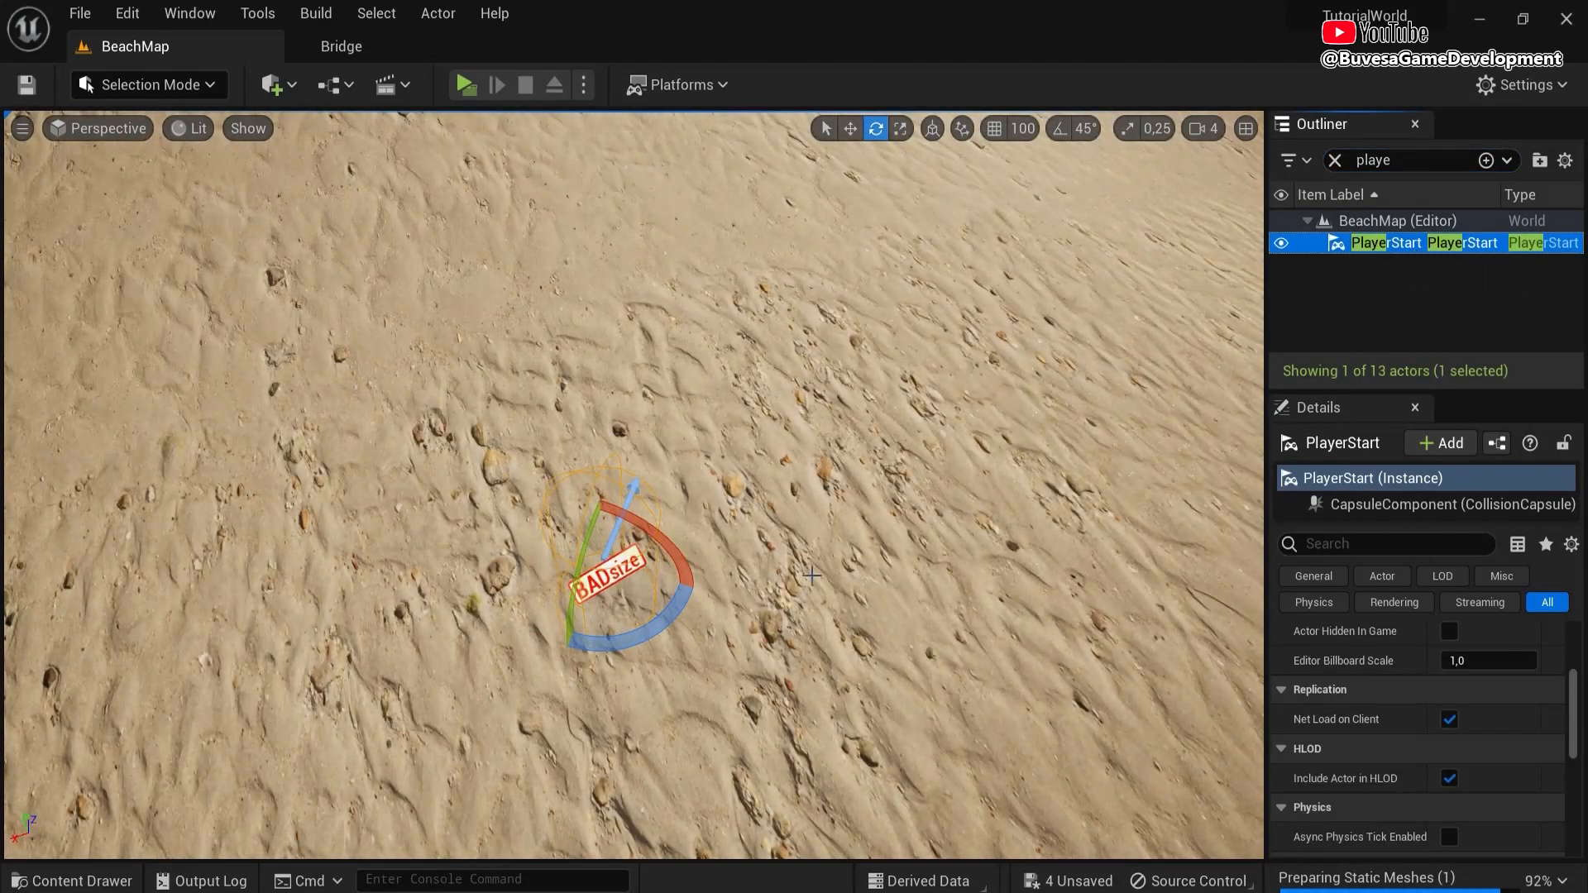
{"action": "right_click_drag", "start_coordinate": [868, 596], "coordinate": [786, 219]}
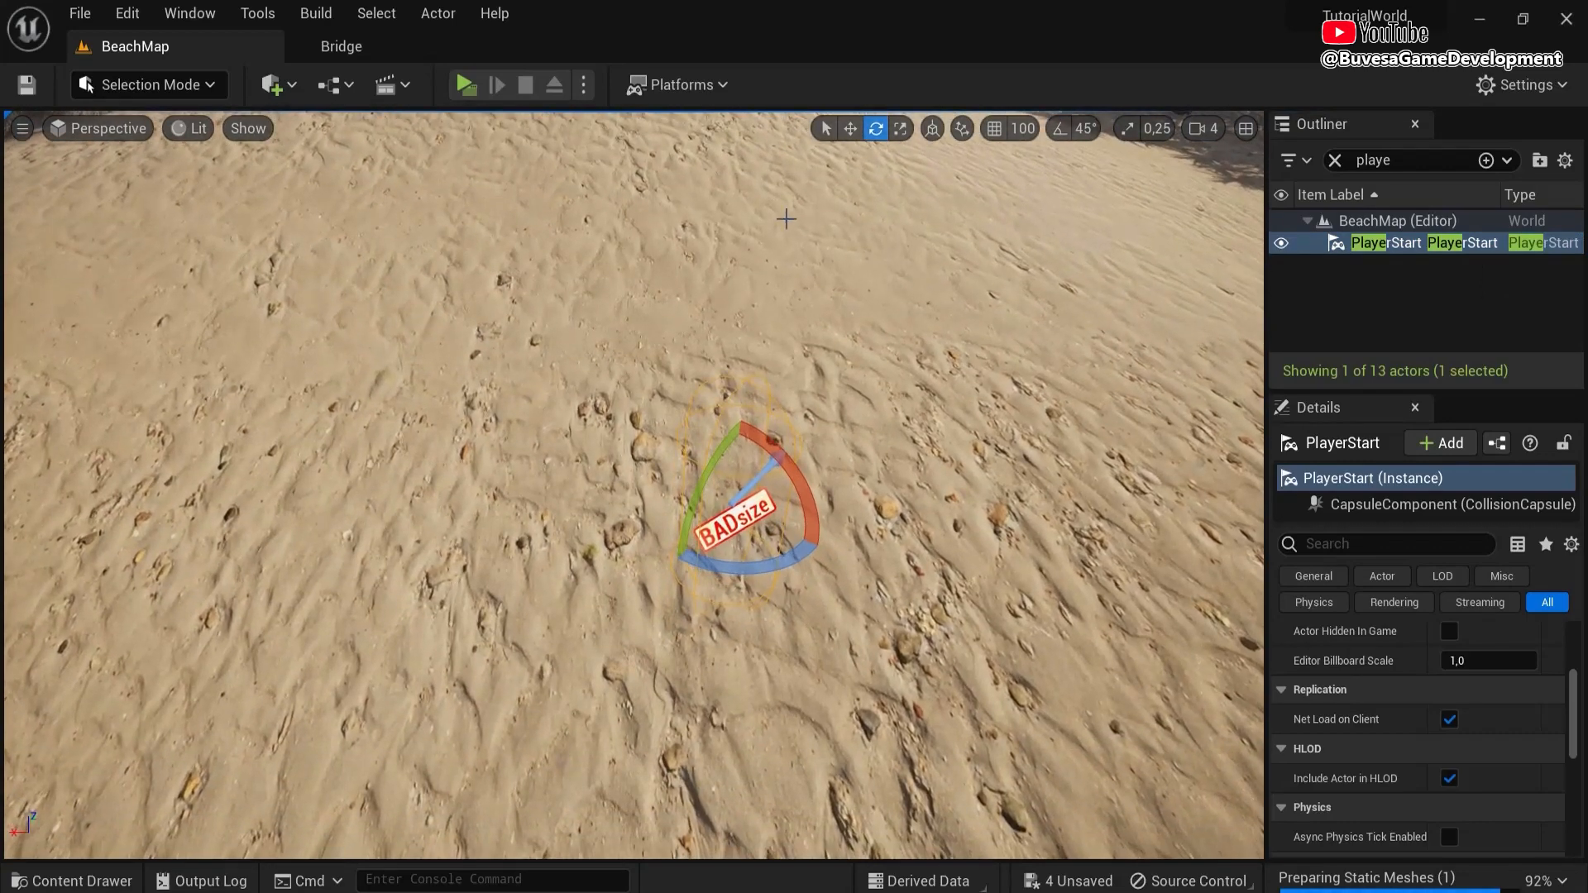
{"action": "left_click", "coordinate": [850, 130]}
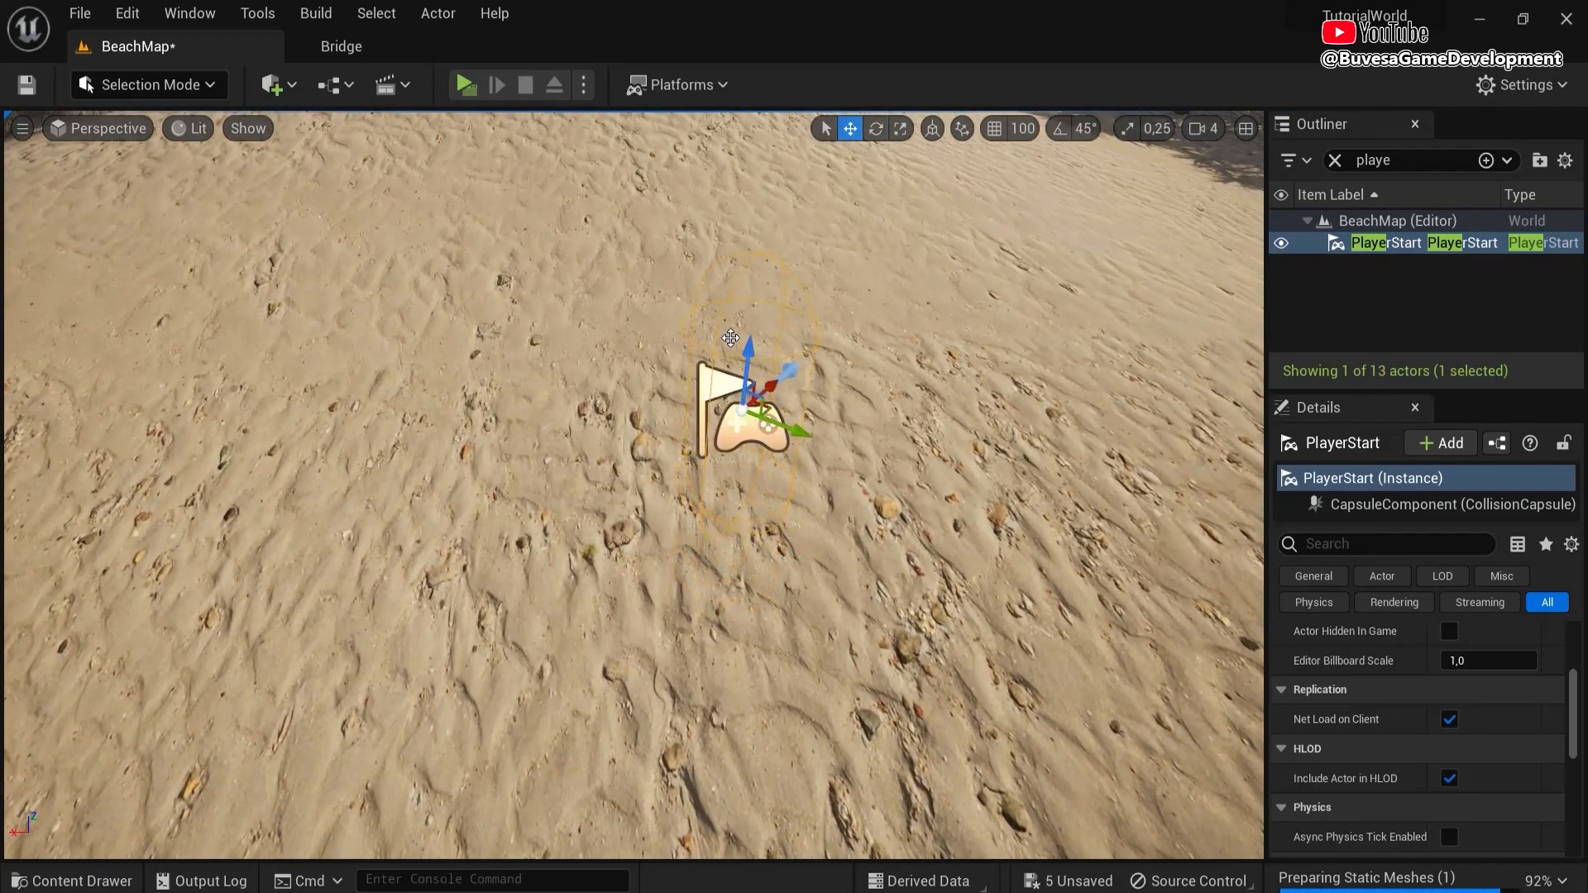
{"action": "key", "text": "End"}
{"action": "key", "text": "s"}
{"action": "right_click_drag", "start_coordinate": [807, 502], "coordinate": [823, 566]}
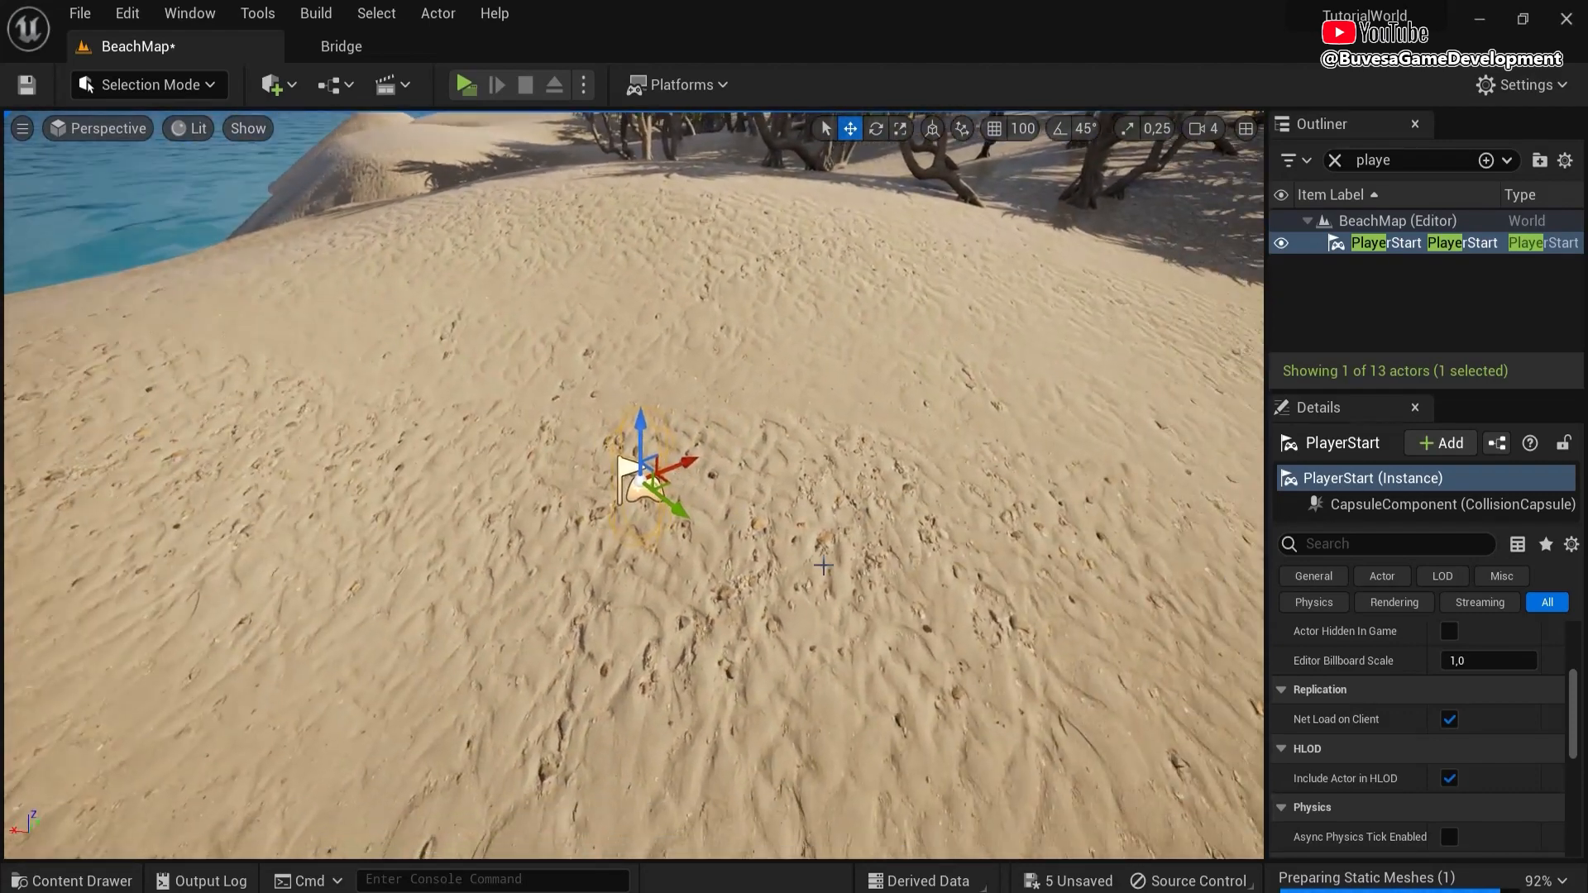
{"action": "left_click", "coordinate": [1334, 160]}
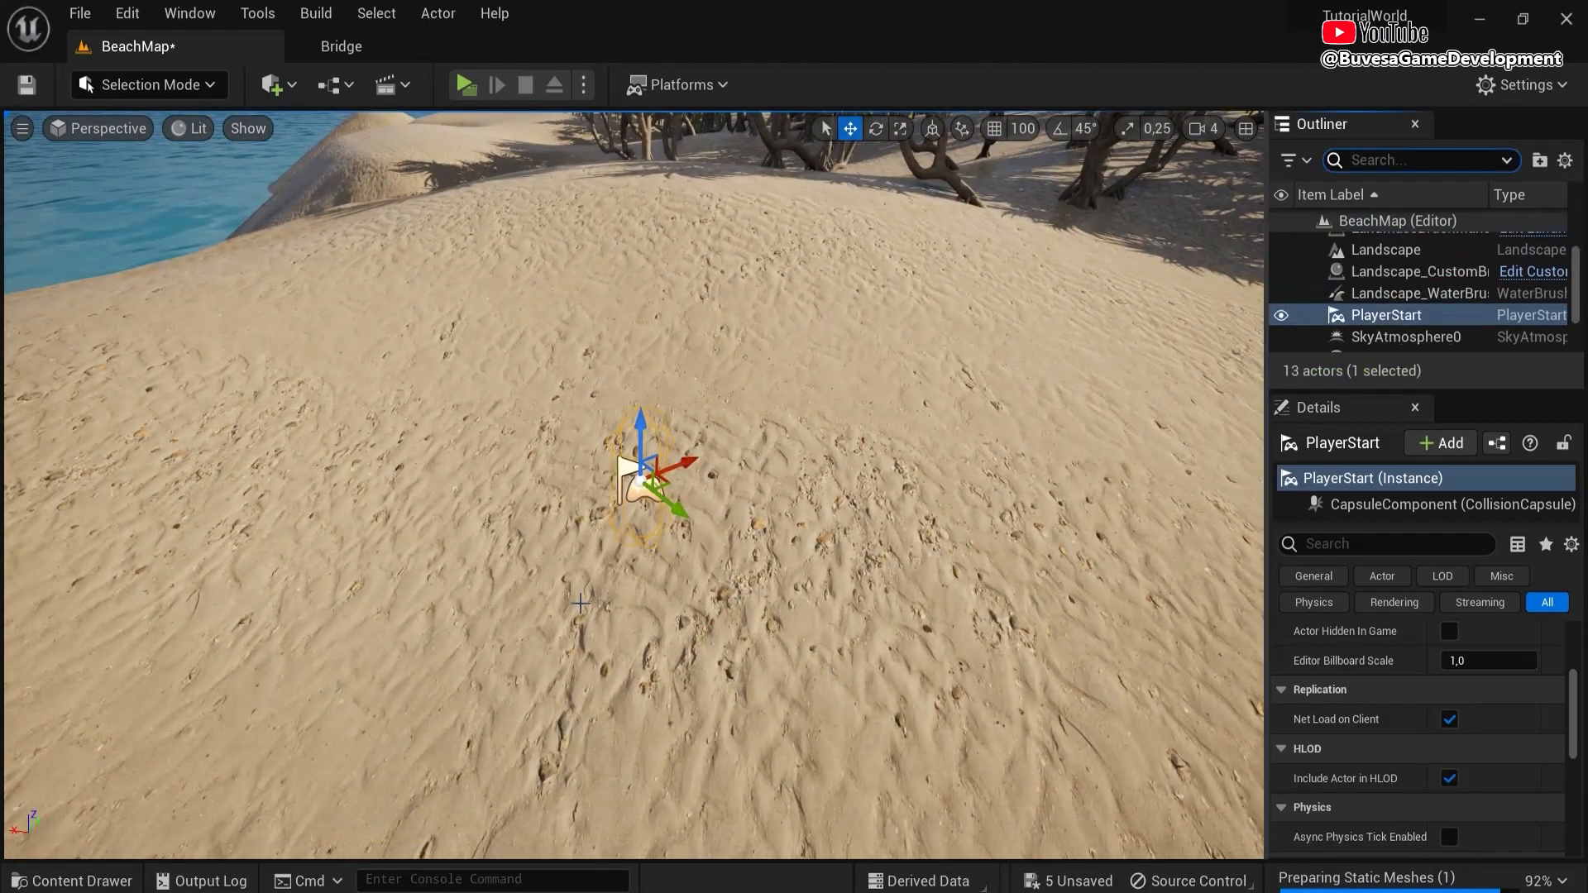
- Browse the project's Megascans 3D_Assets and place the Thai_Beach_Rocks_ueukcjega mesh on the sand beside the PlayerStart
{"action": "key", "text": "ctrl+space"}
{"action": "left_click", "coordinate": [434, 525]}
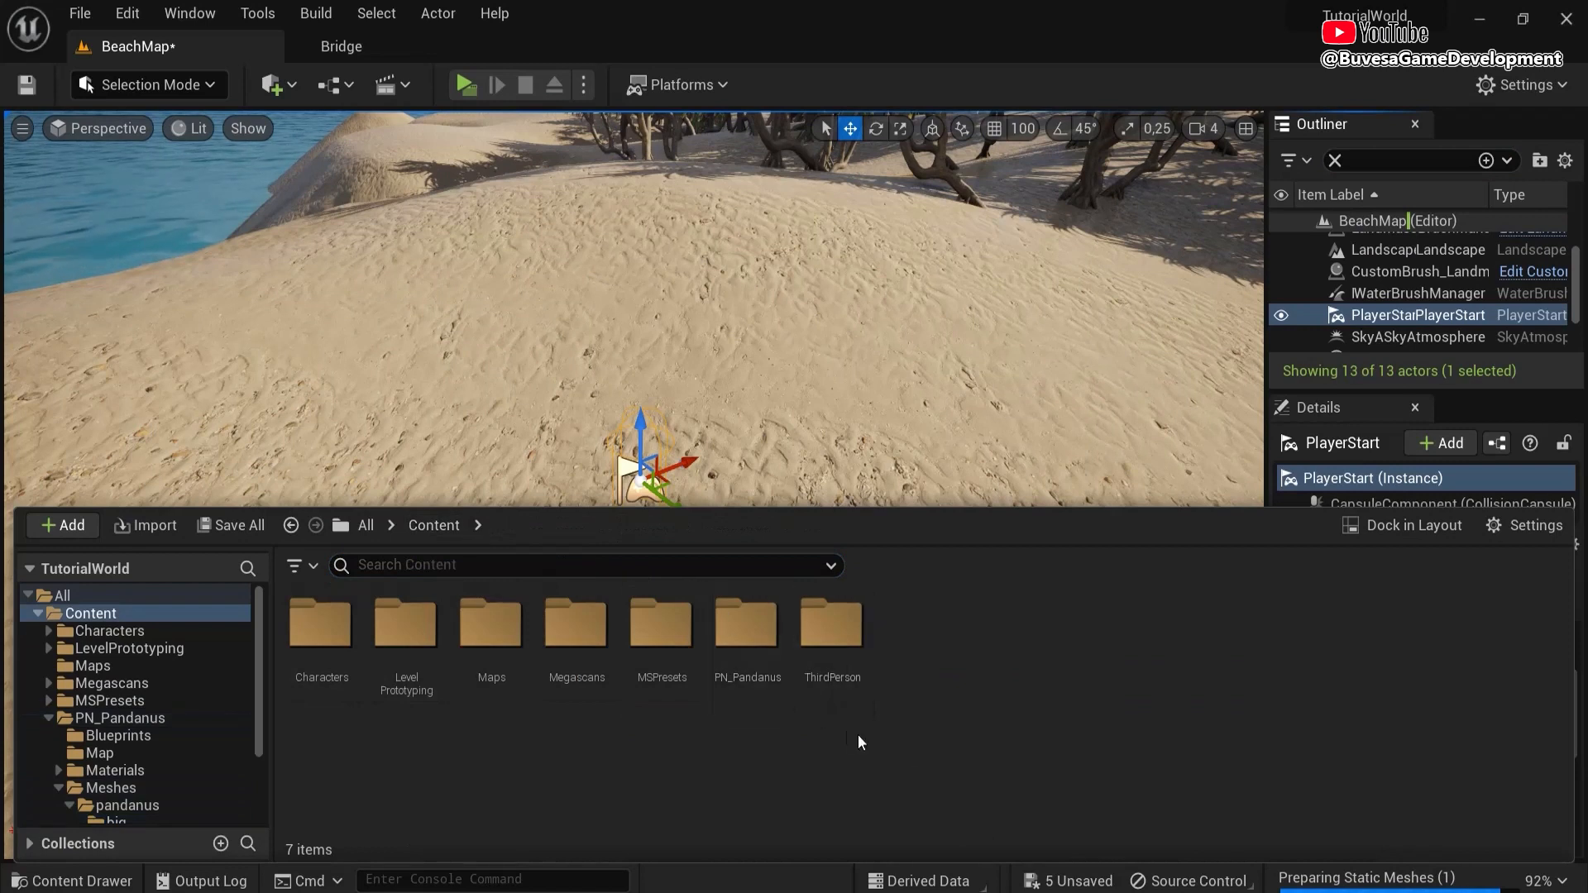
{"action": "double_click", "coordinate": [574, 645]}
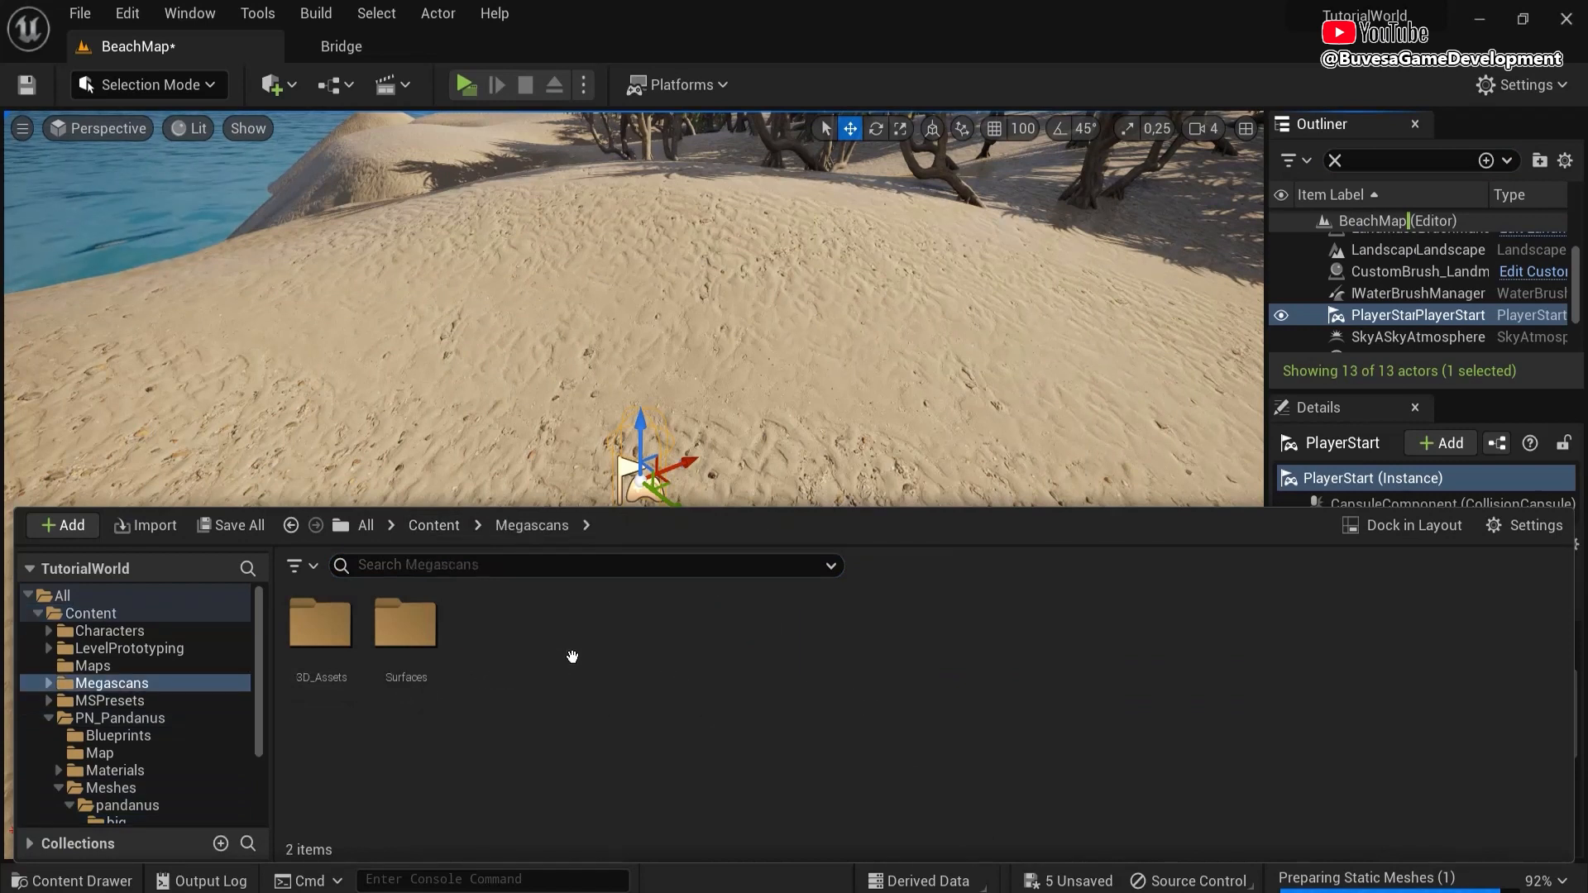
{"action": "double_click", "coordinate": [336, 658]}
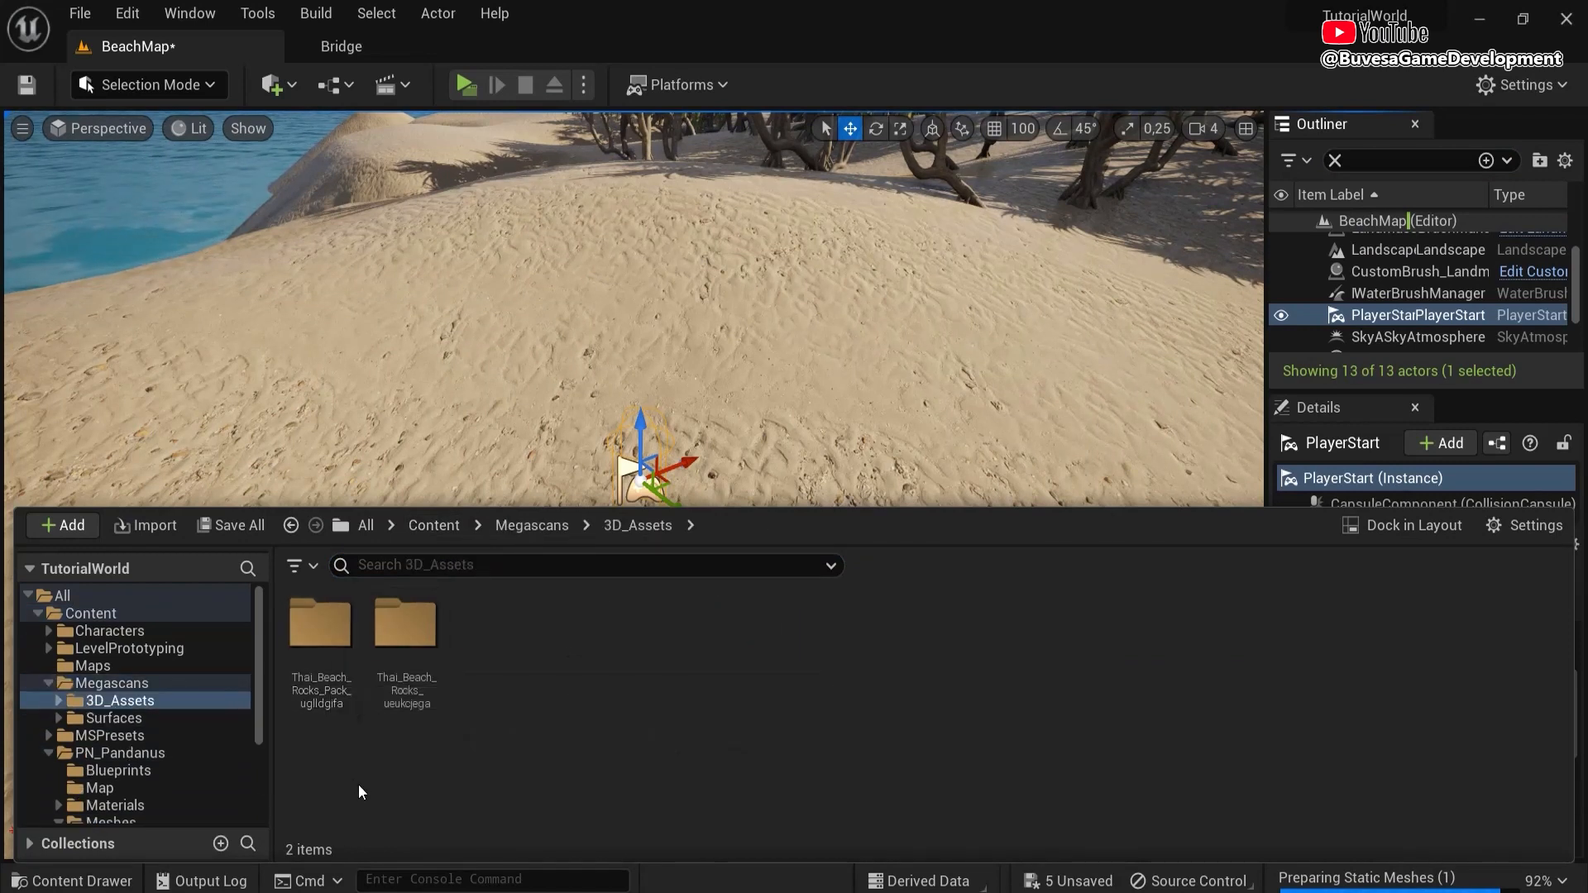
{"action": "double_click", "coordinate": [333, 701]}
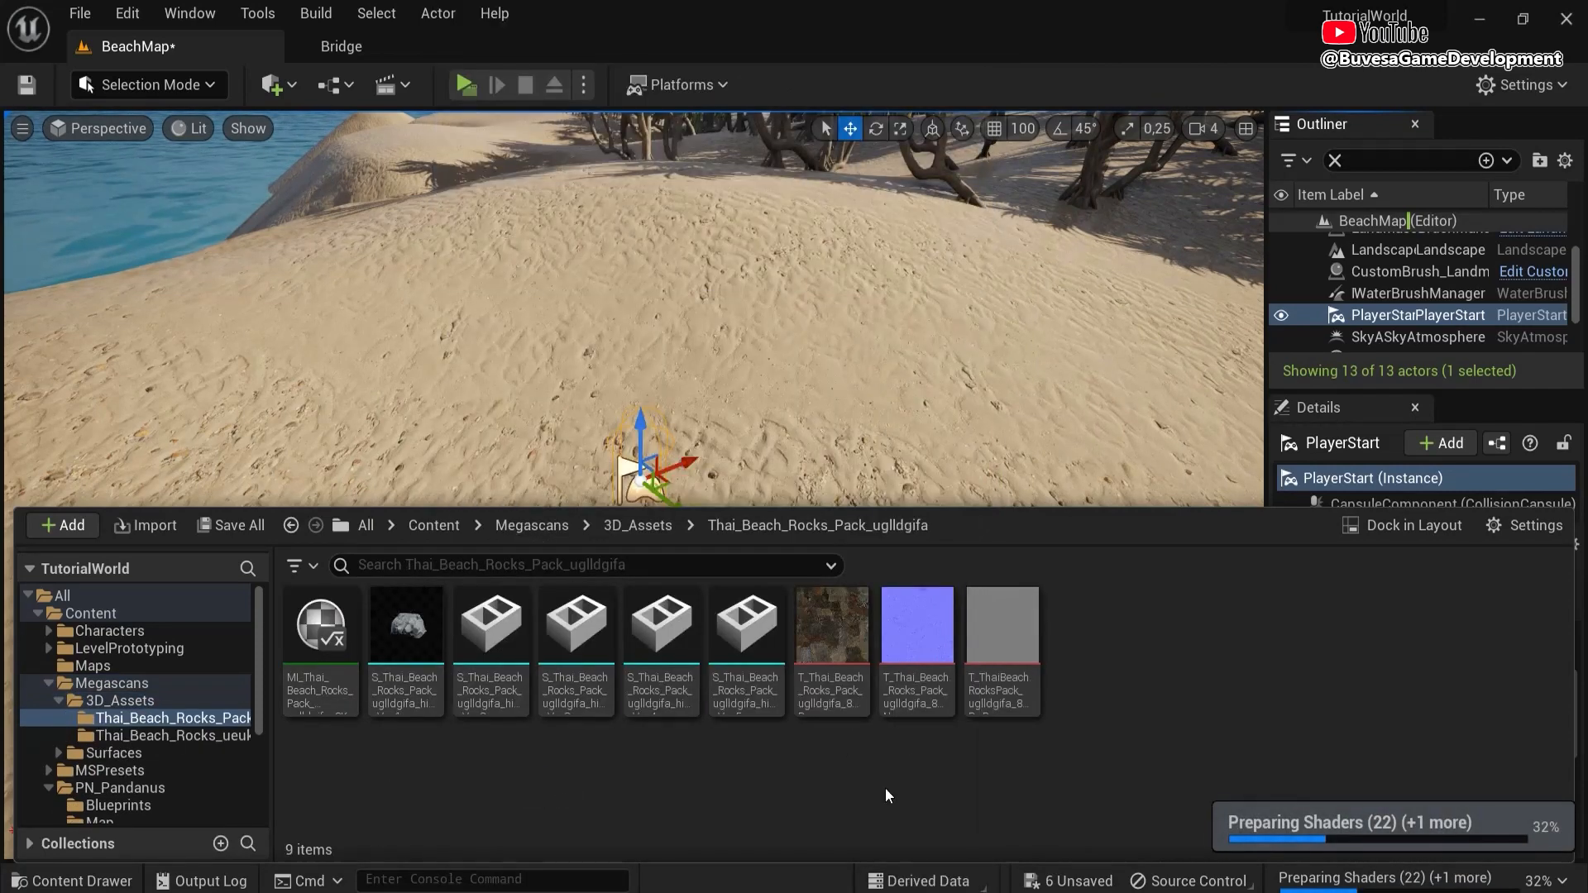
{"action": "left_click", "coordinate": [674, 528]}
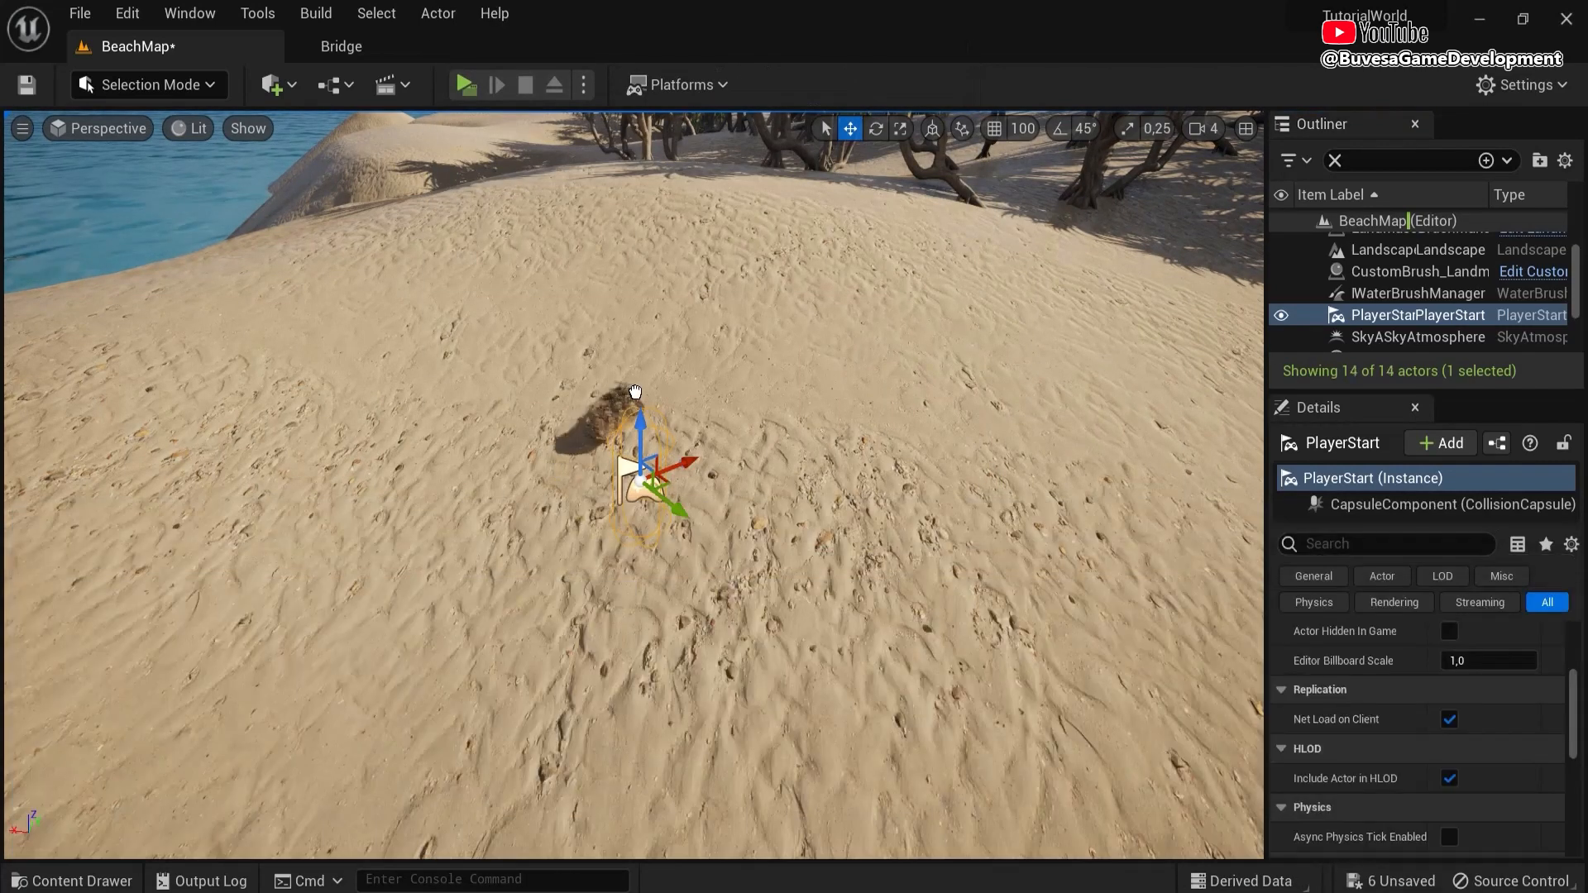
- Inspect the placed rock mesh in the Nanite Triangles visualization and return the viewport to Lit mode
{"action": "left_click", "coordinate": [705, 369]}
{"action": "mouse_move", "coordinate": [704, 369]}
{"action": "right_mouse_down"}
{"action": "mouse_move", "coordinate": [726, 382]}
{"action": "mouse_move", "coordinate": [700, 374]}
{"action": "right_mouse_up"}
{"action": "key", "text": "w"}
{"action": "left_click", "coordinate": [191, 128]}
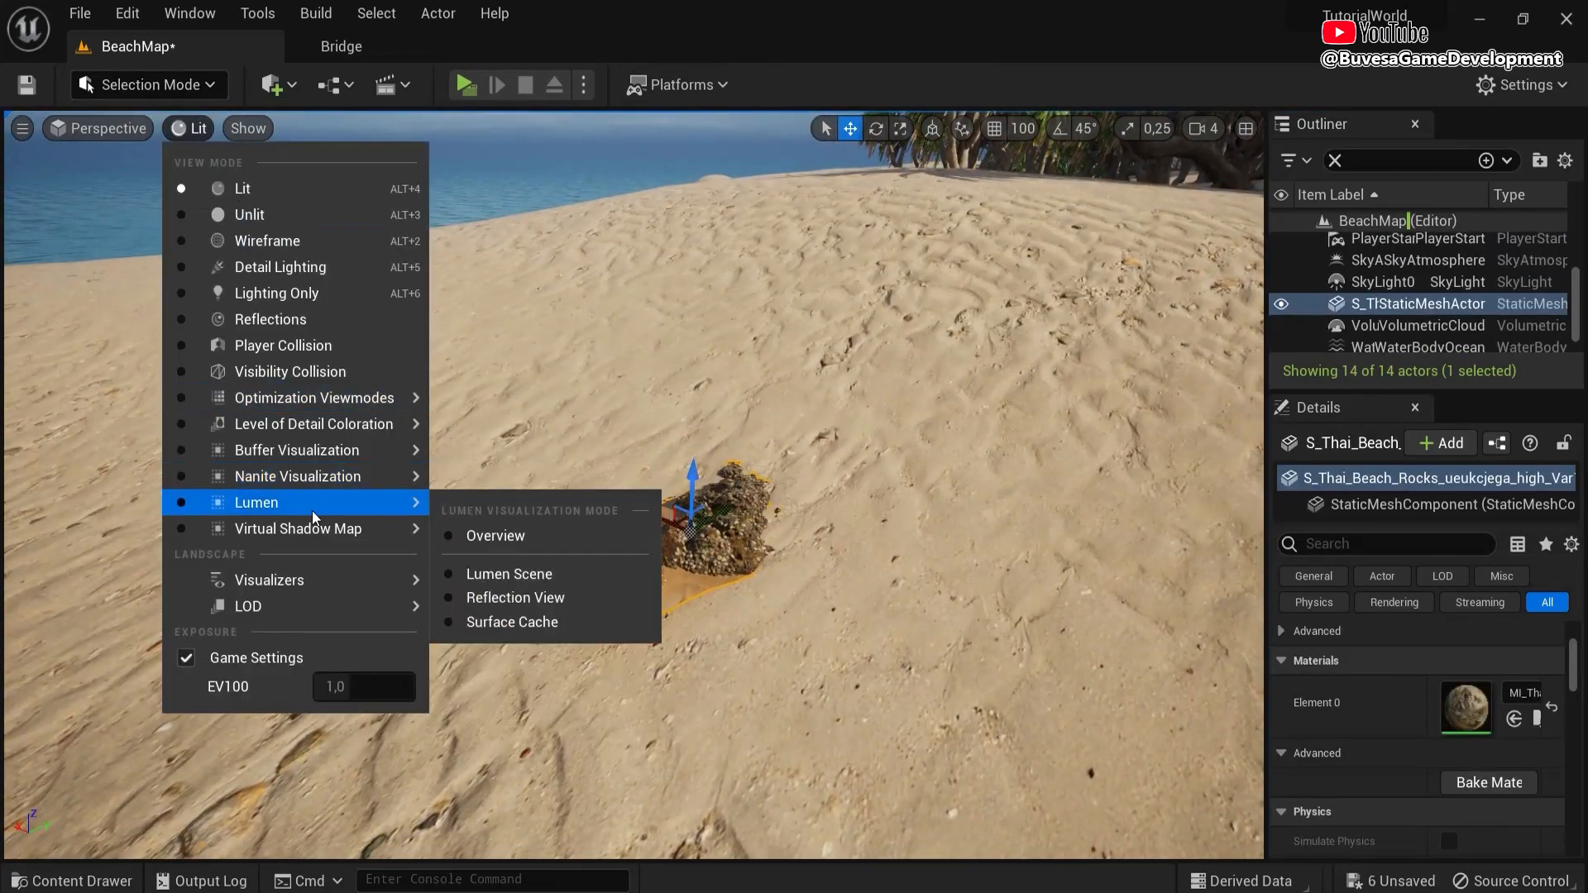
{"action": "mouse_move", "coordinate": [347, 477]}
{"action": "left_click", "coordinate": [496, 572]}
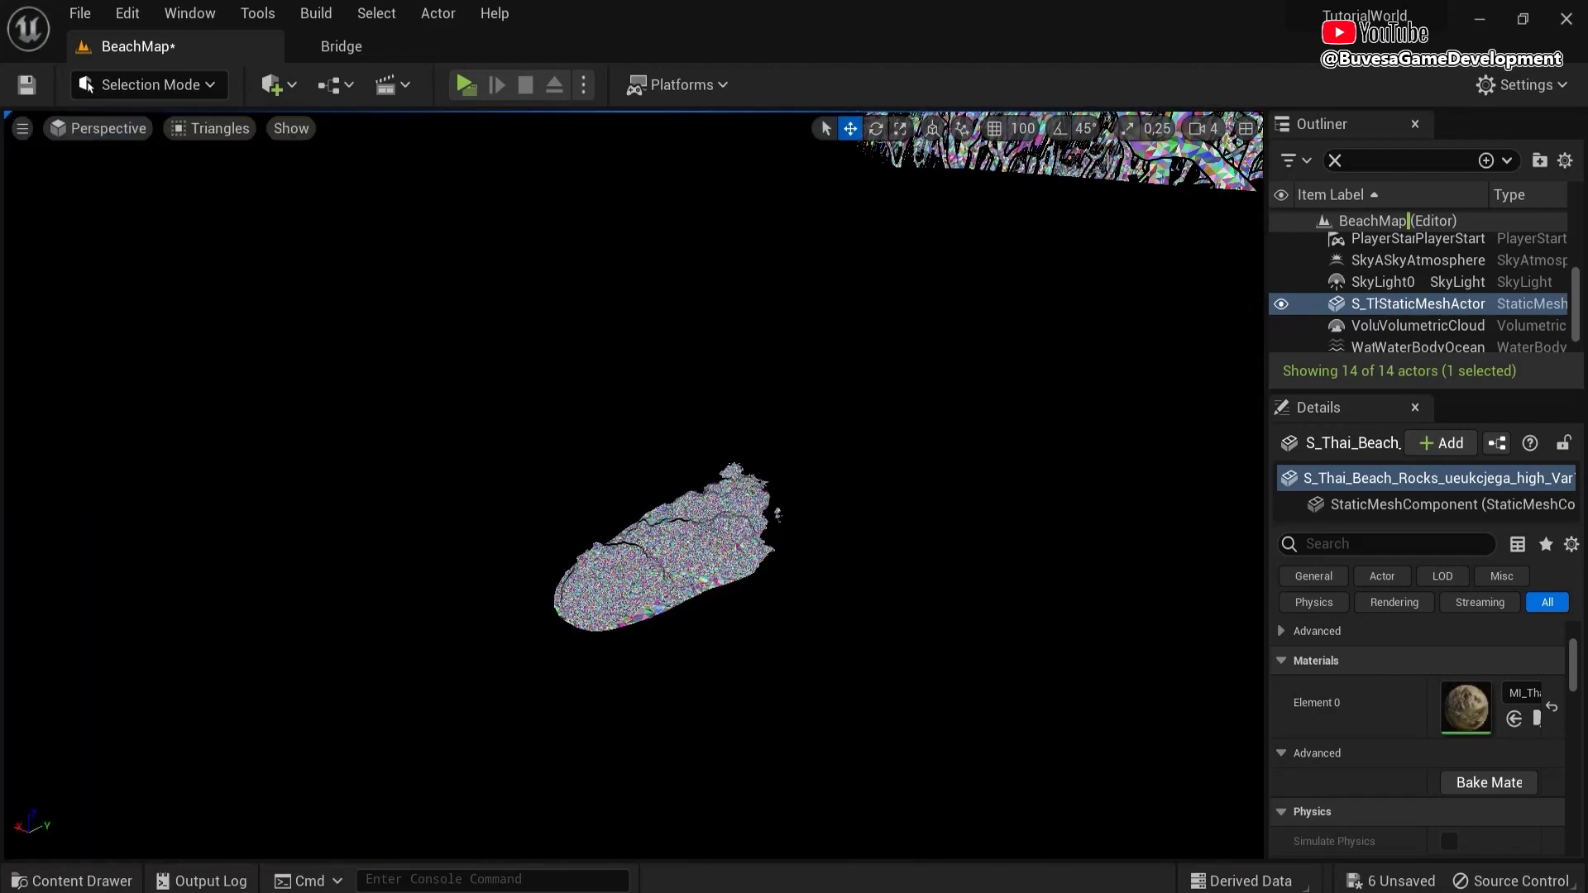
{"action": "left_click", "coordinate": [234, 132]}
{"action": "left_click", "coordinate": [245, 188]}
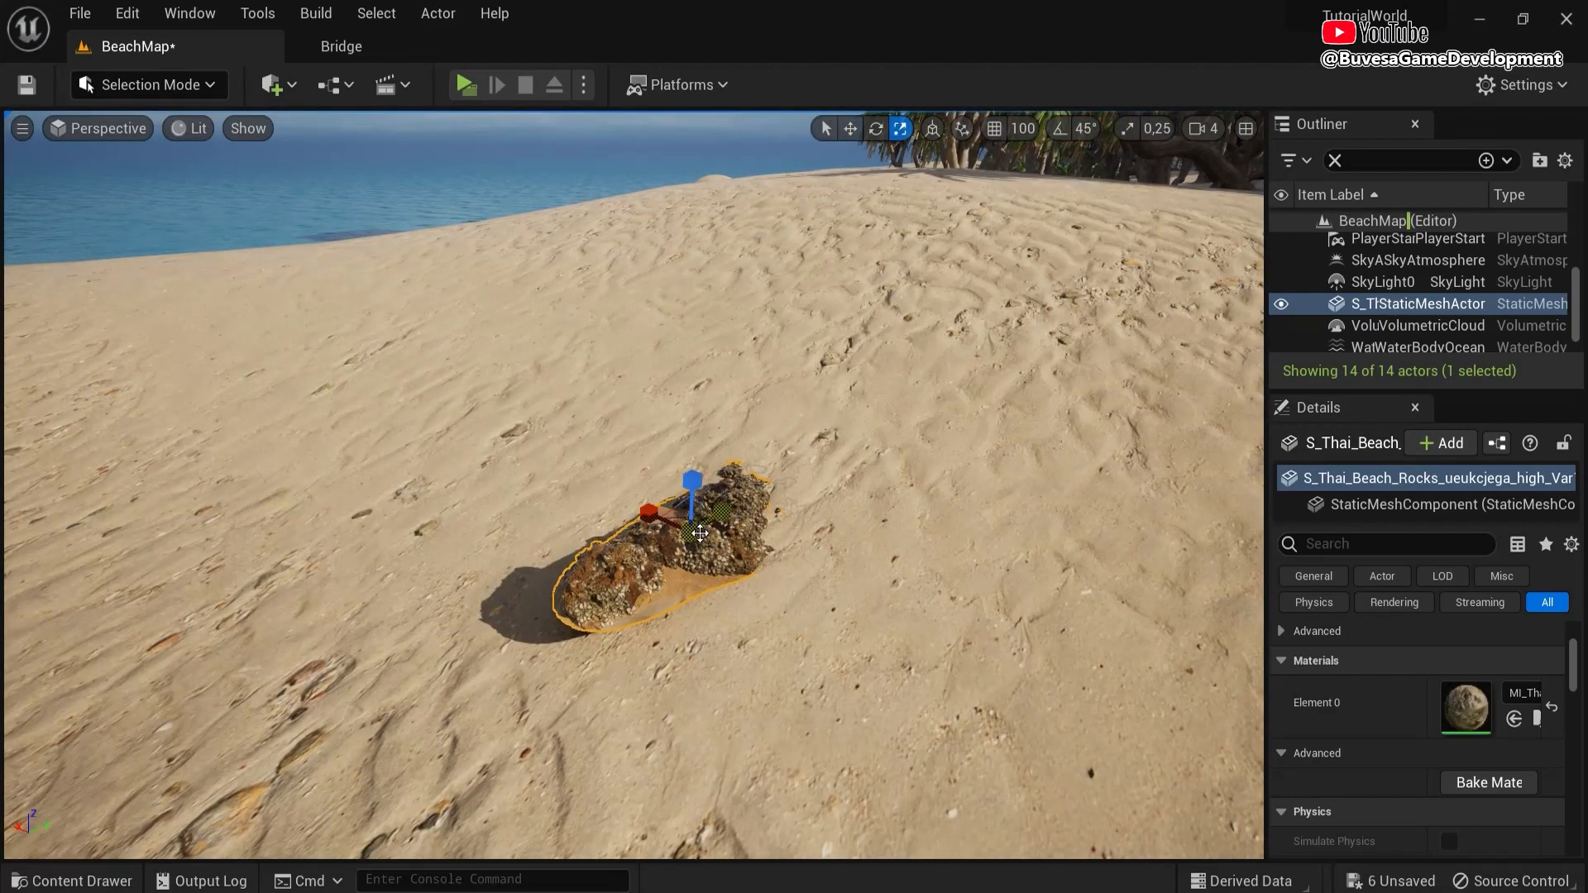
- Scale up the rock formation, move it to the seaward side of the PlayerStart, and sink its base into the sand
{"action": "scroll", "coordinate": [697, 534], "scroll_direction": "up", "scroll_amount": 10}
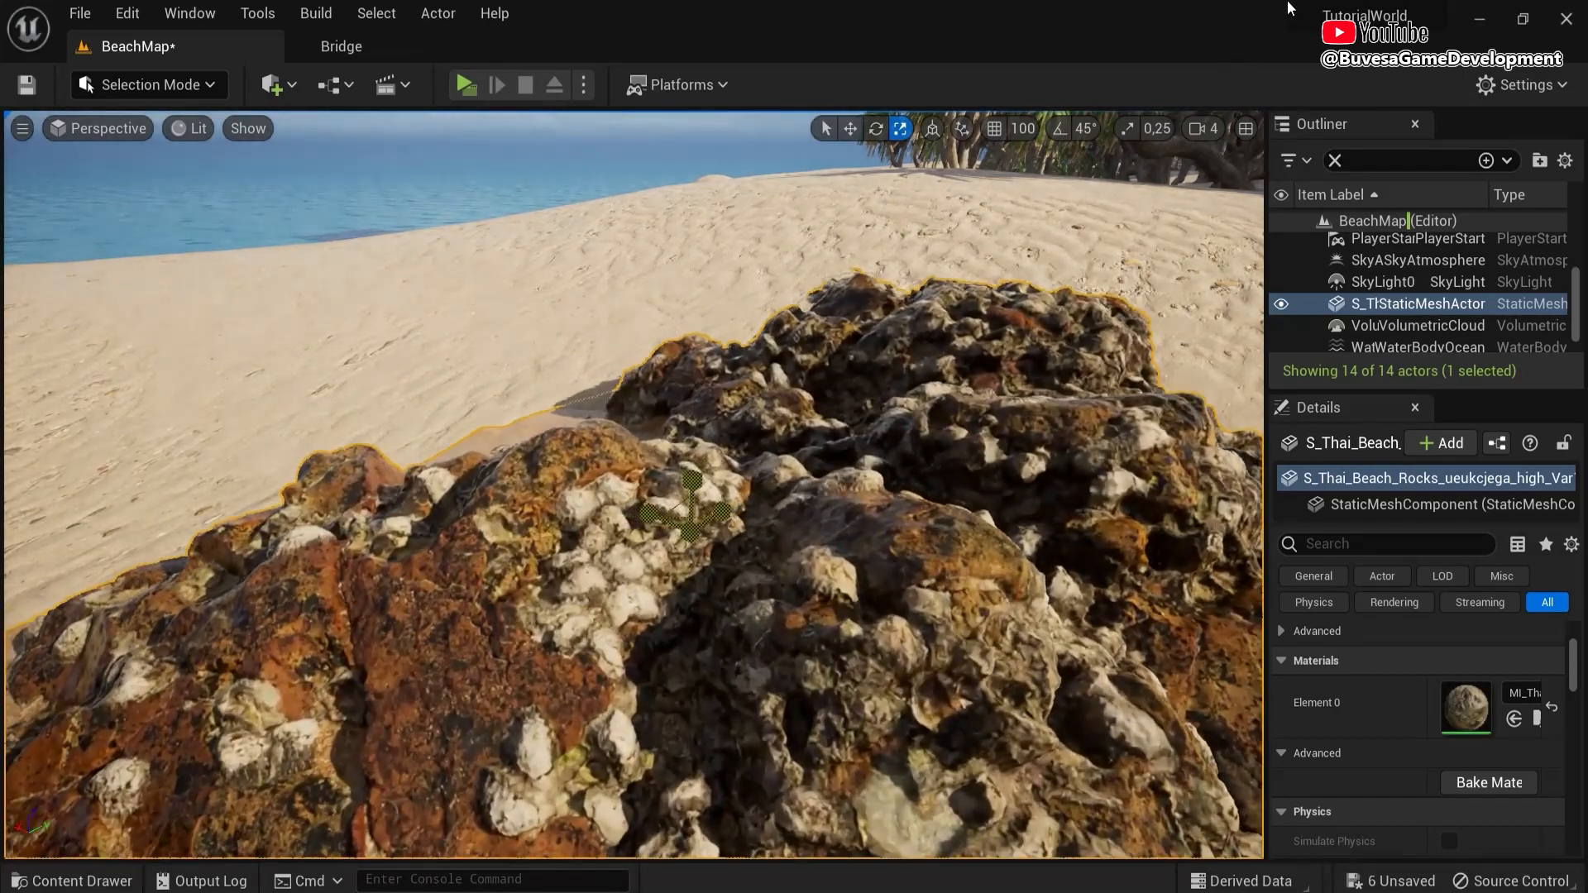
{"action": "scroll", "coordinate": [698, 529], "scroll_direction": "down", "scroll_amount": 10}
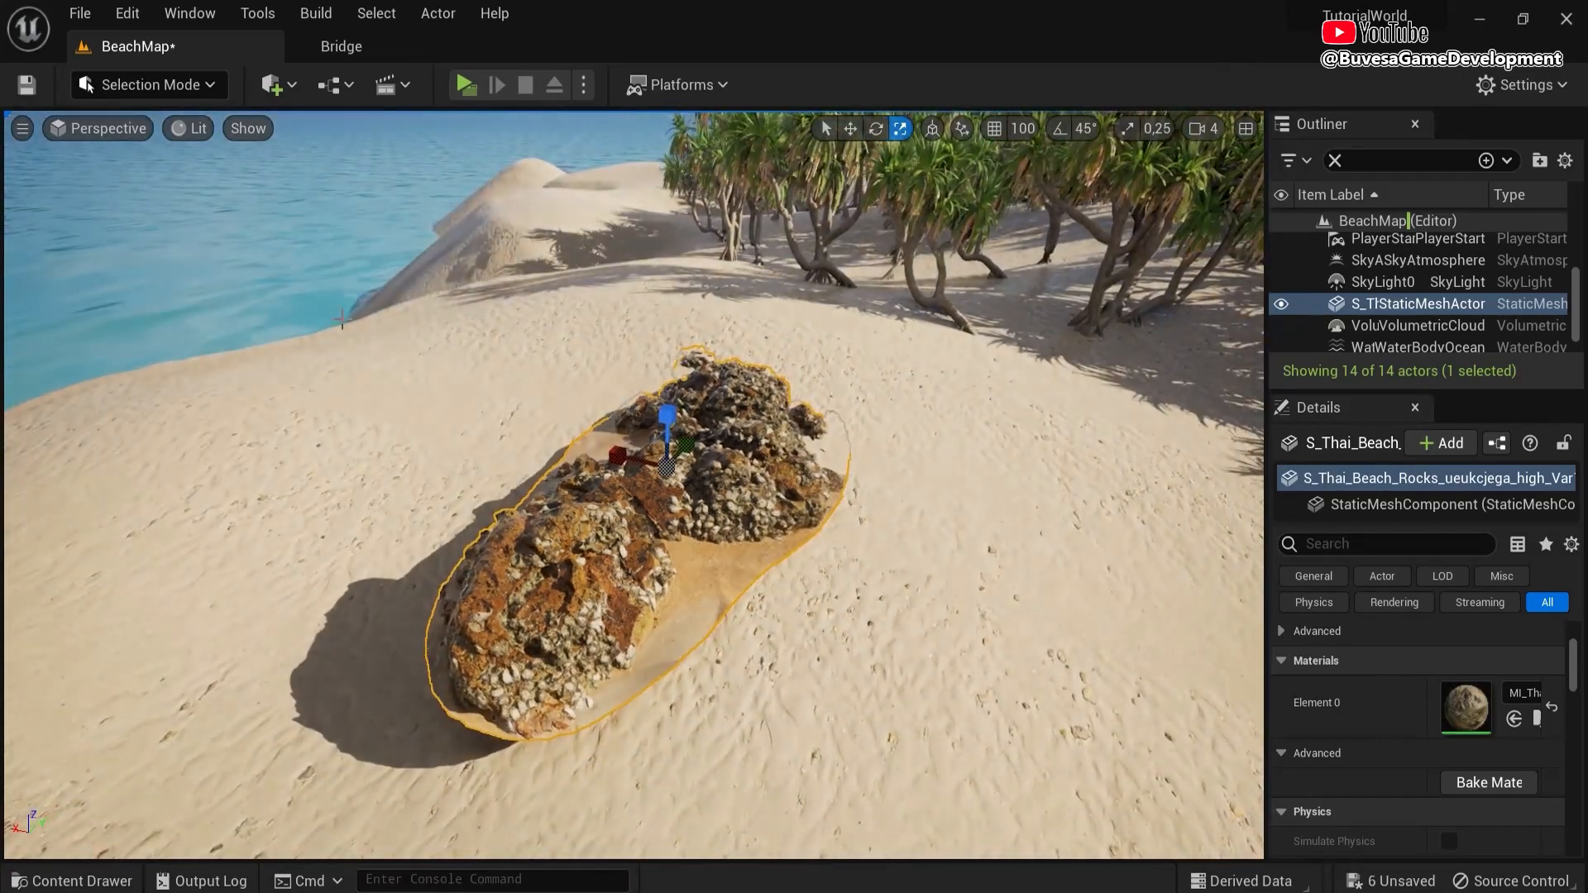
{"action": "left_click_drag", "start_coordinate": [584, 440], "coordinate": [470, 406]}
{"action": "left_click_drag", "start_coordinate": [414, 457], "coordinate": [467, 465]}
{"action": "key", "text": "w"}
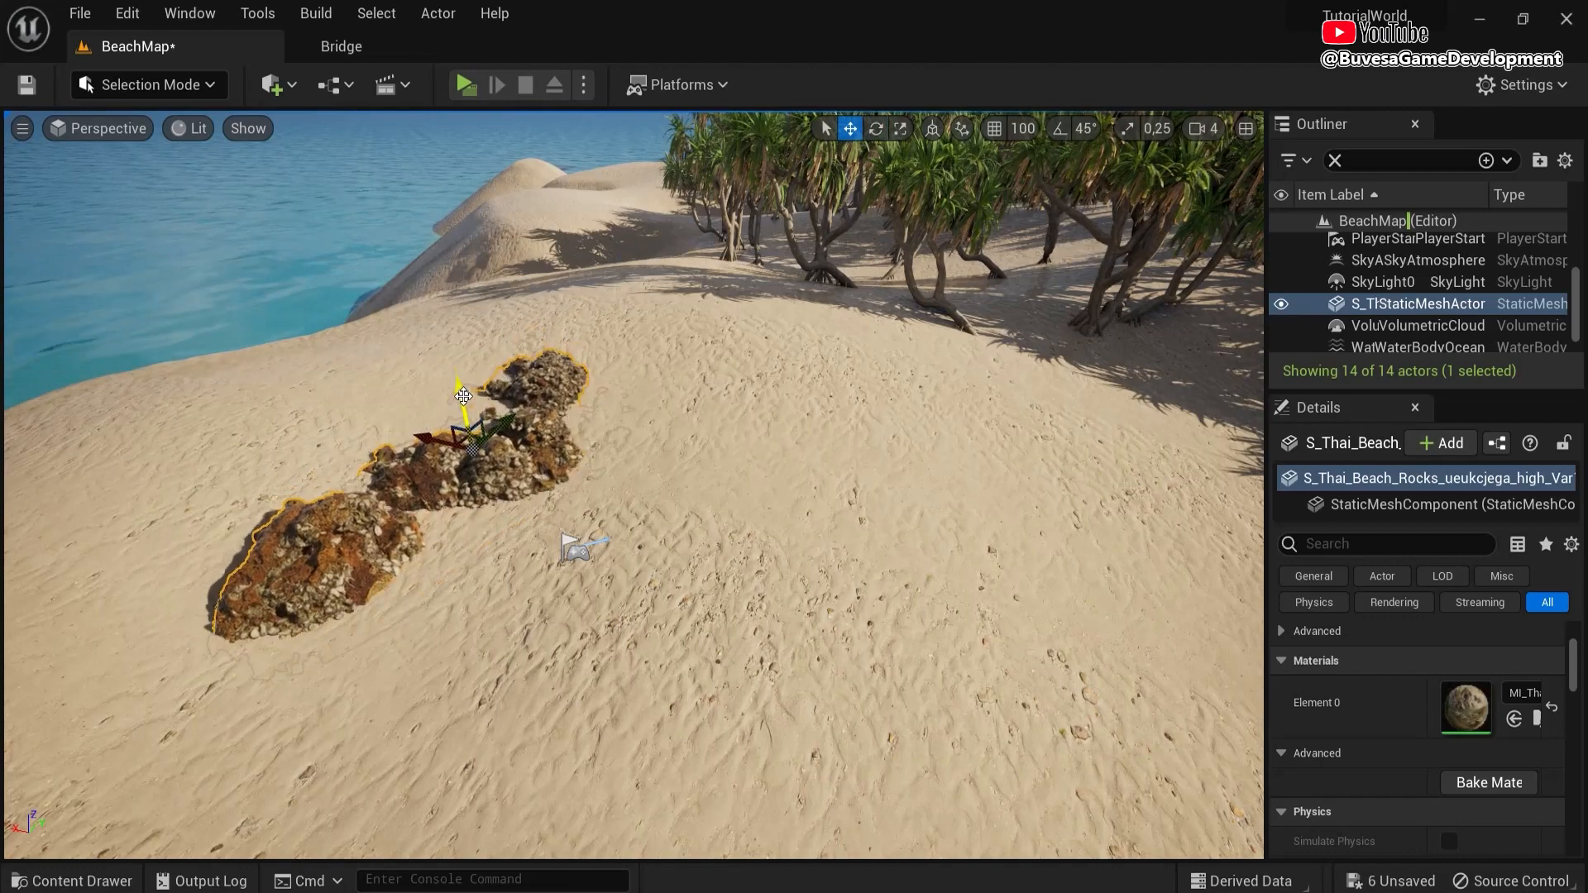
- Duplicate the rock formation to the inland side of the PlayerStart and rotate the copy horizontally
{"action": "key", "text": "q"}
{"action": "right_click_drag", "start_coordinate": [583, 474], "coordinate": [491, 469]}
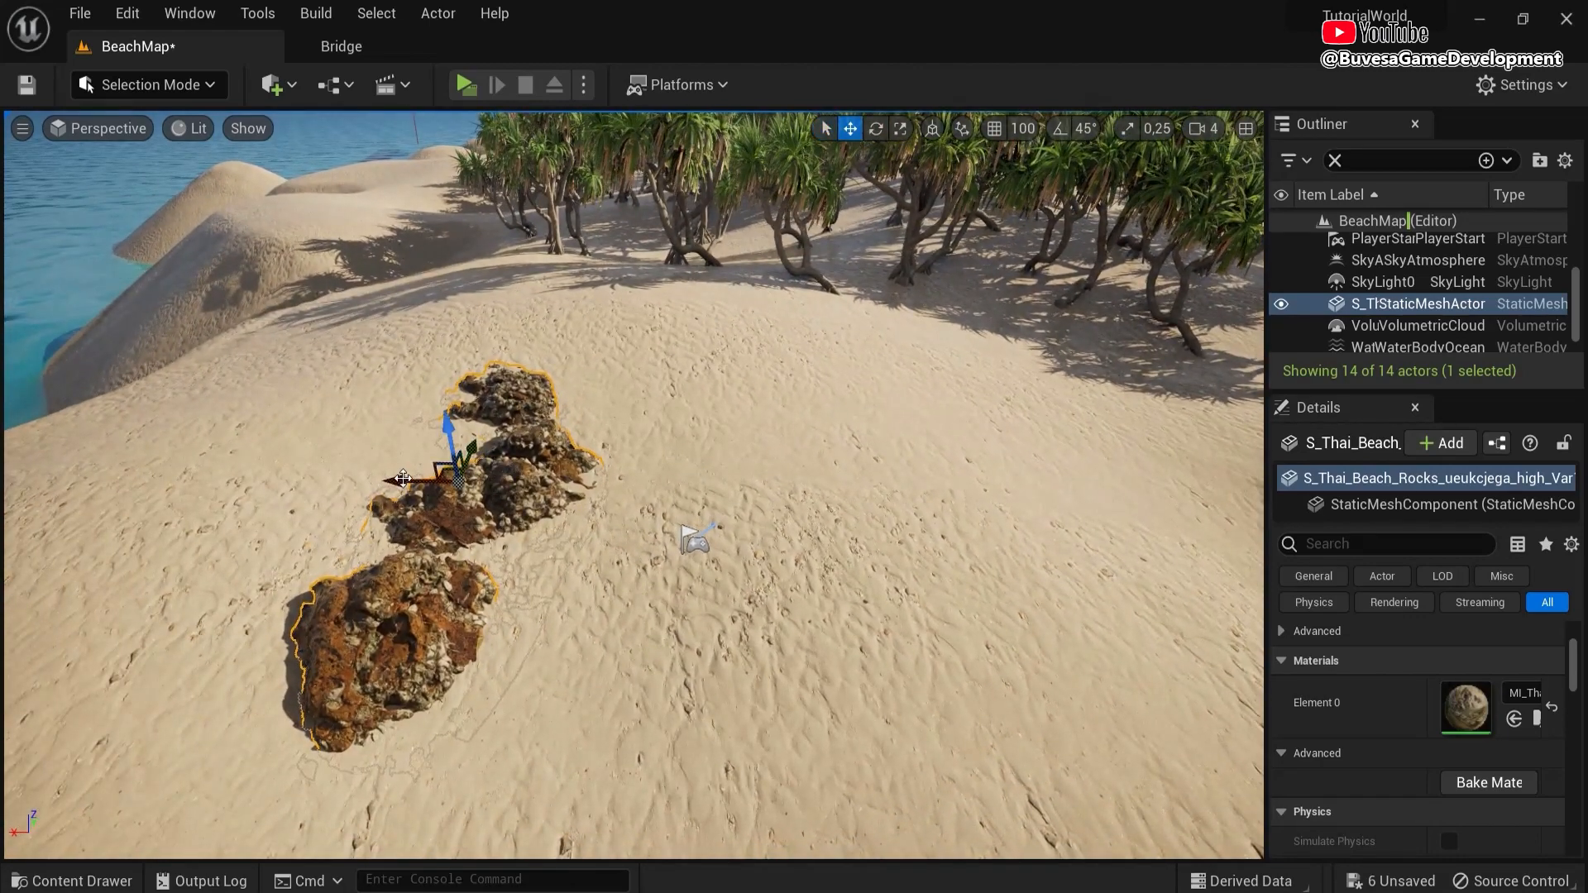
{"action": "left_click_drag", "start_coordinate": [402, 478], "coordinate": [987, 488], "text": "alt"}
{"action": "right_click_drag", "start_coordinate": [987, 489], "coordinate": [633, 529]}
{"action": "key", "text": "e"}
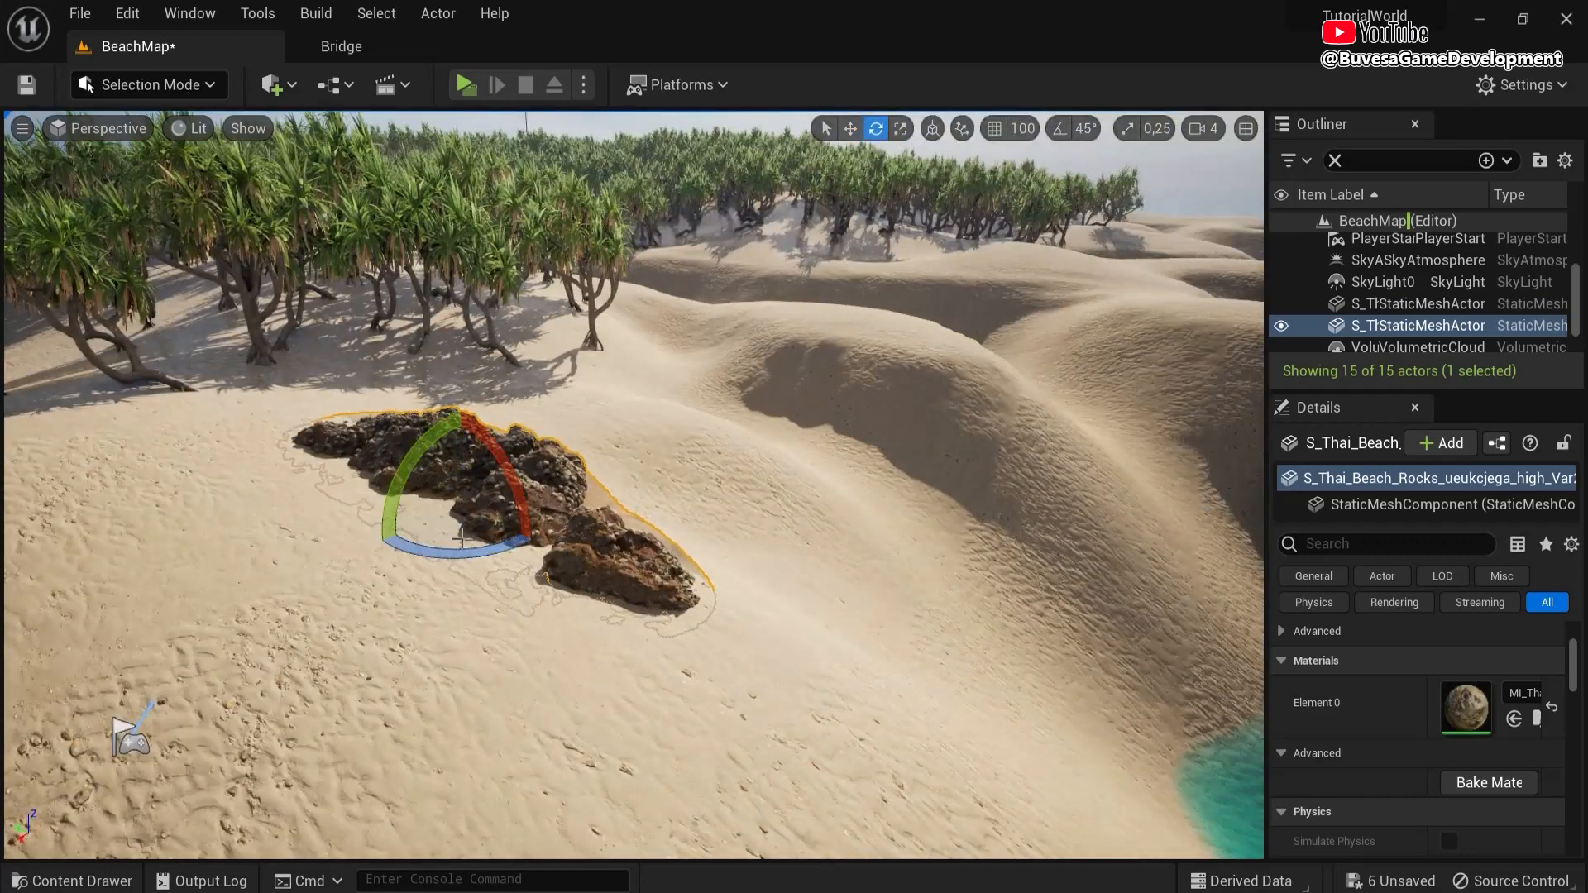
{"action": "left_click_drag", "start_coordinate": [460, 542], "coordinate": [812, 542]}
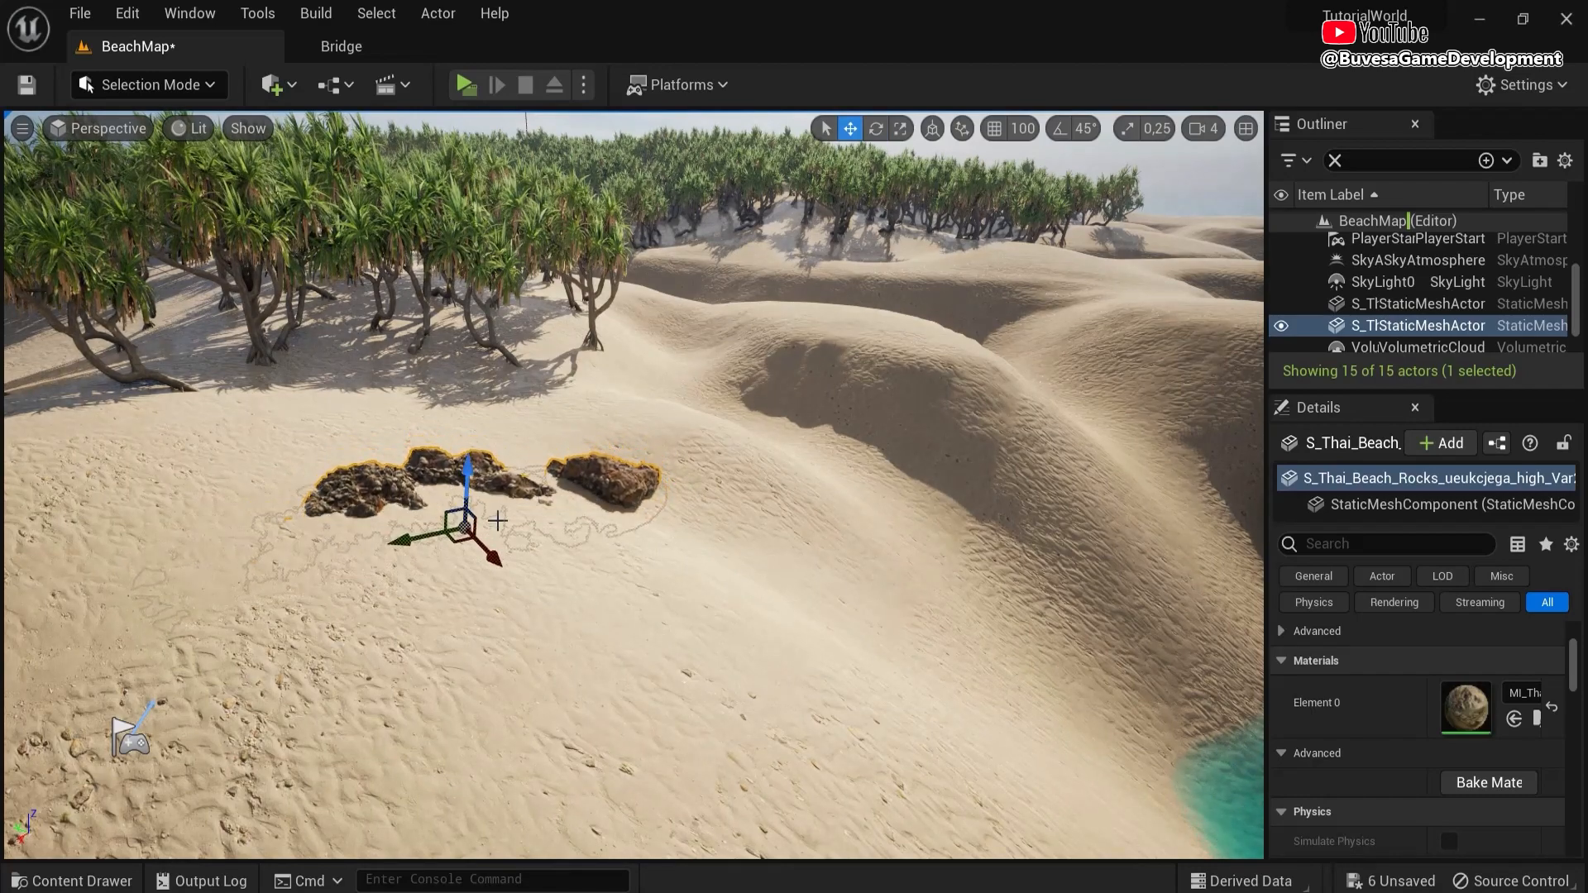
{"action": "right_click_drag", "start_coordinate": [498, 520], "coordinate": [645, 479]}
{"action": "left_click", "coordinate": [692, 567]}
- Place a rock mesh from the Thai_Beach_Rocks_Pack_uglldgifa folder on the sand between the two rock formations
{"action": "right_click_drag", "start_coordinate": [980, 559], "coordinate": [1070, 375]}
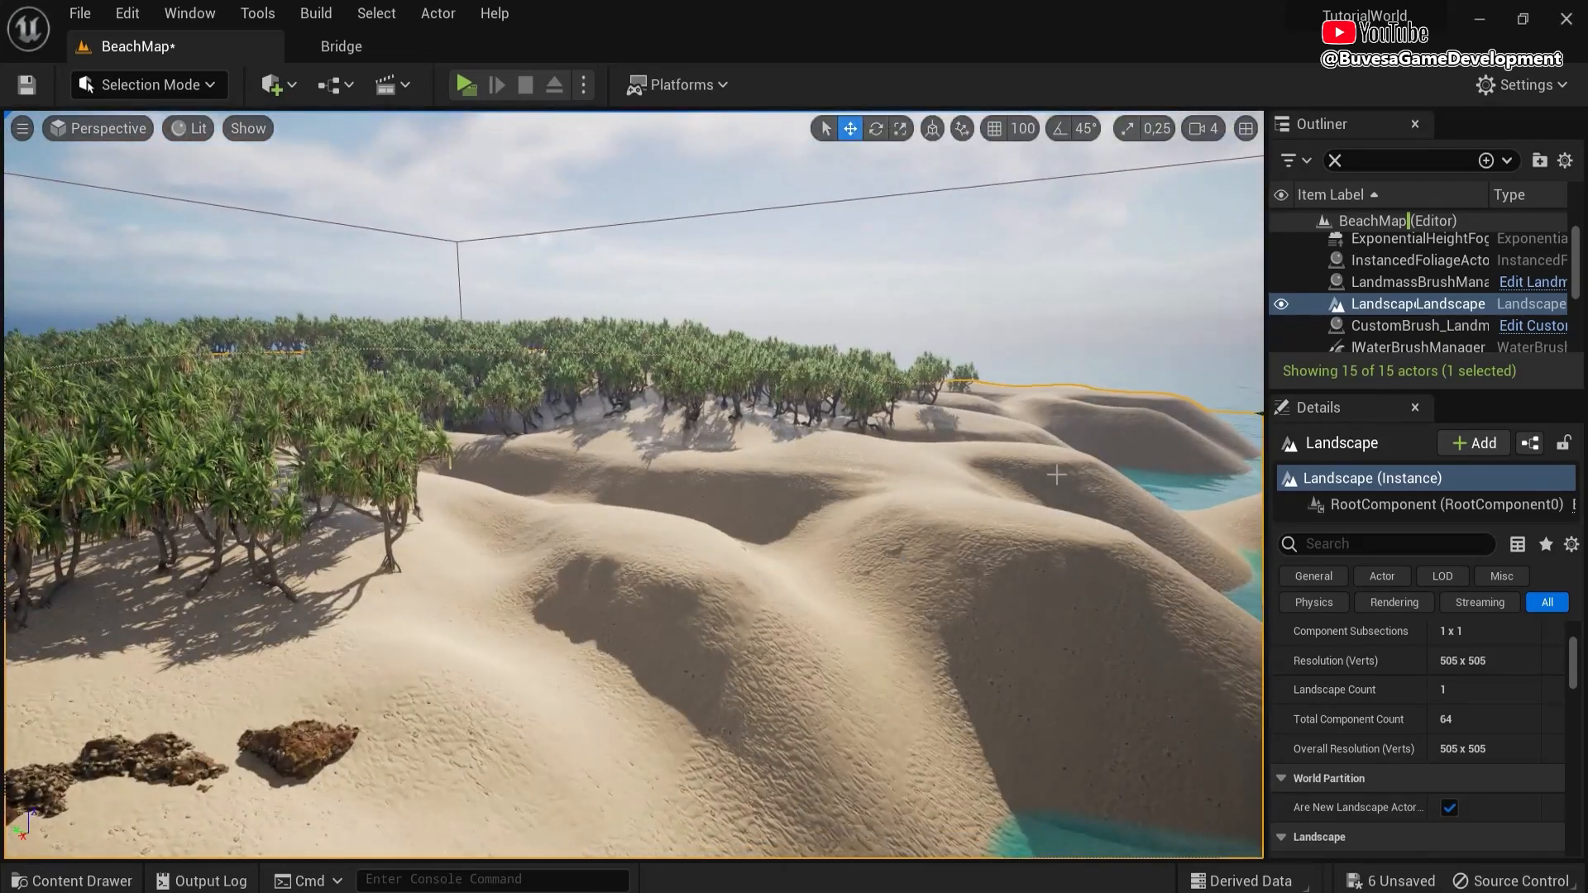
{"action": "right_click_drag", "start_coordinate": [642, 501], "coordinate": [144, 621]}
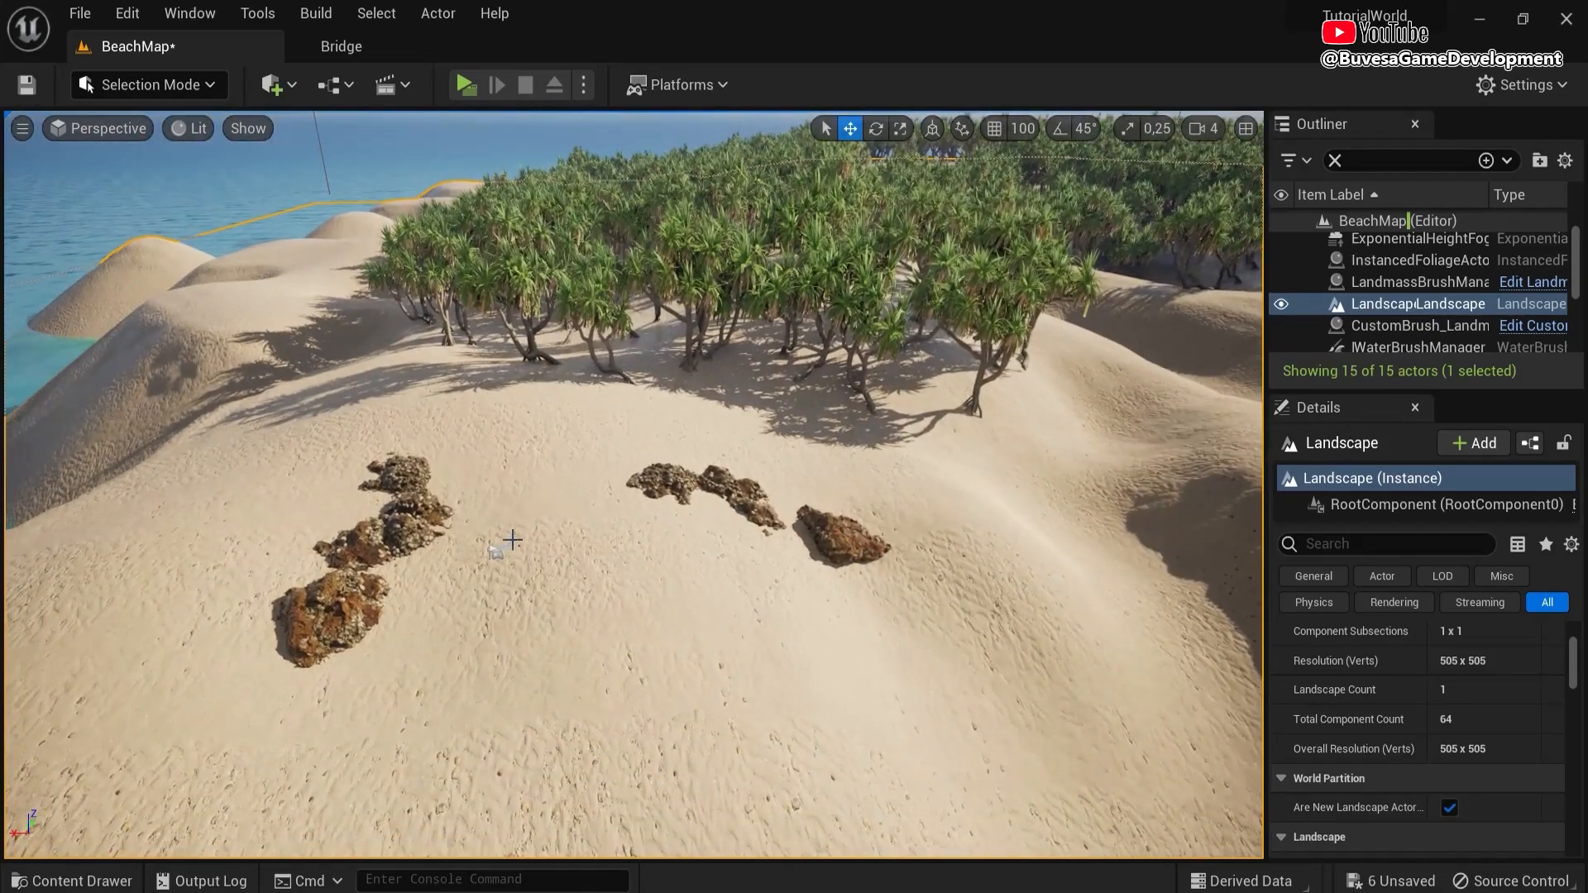
{"action": "right_click_drag", "start_coordinate": [690, 579], "coordinate": [668, 586]}
{"action": "left_click", "coordinate": [116, 879]}
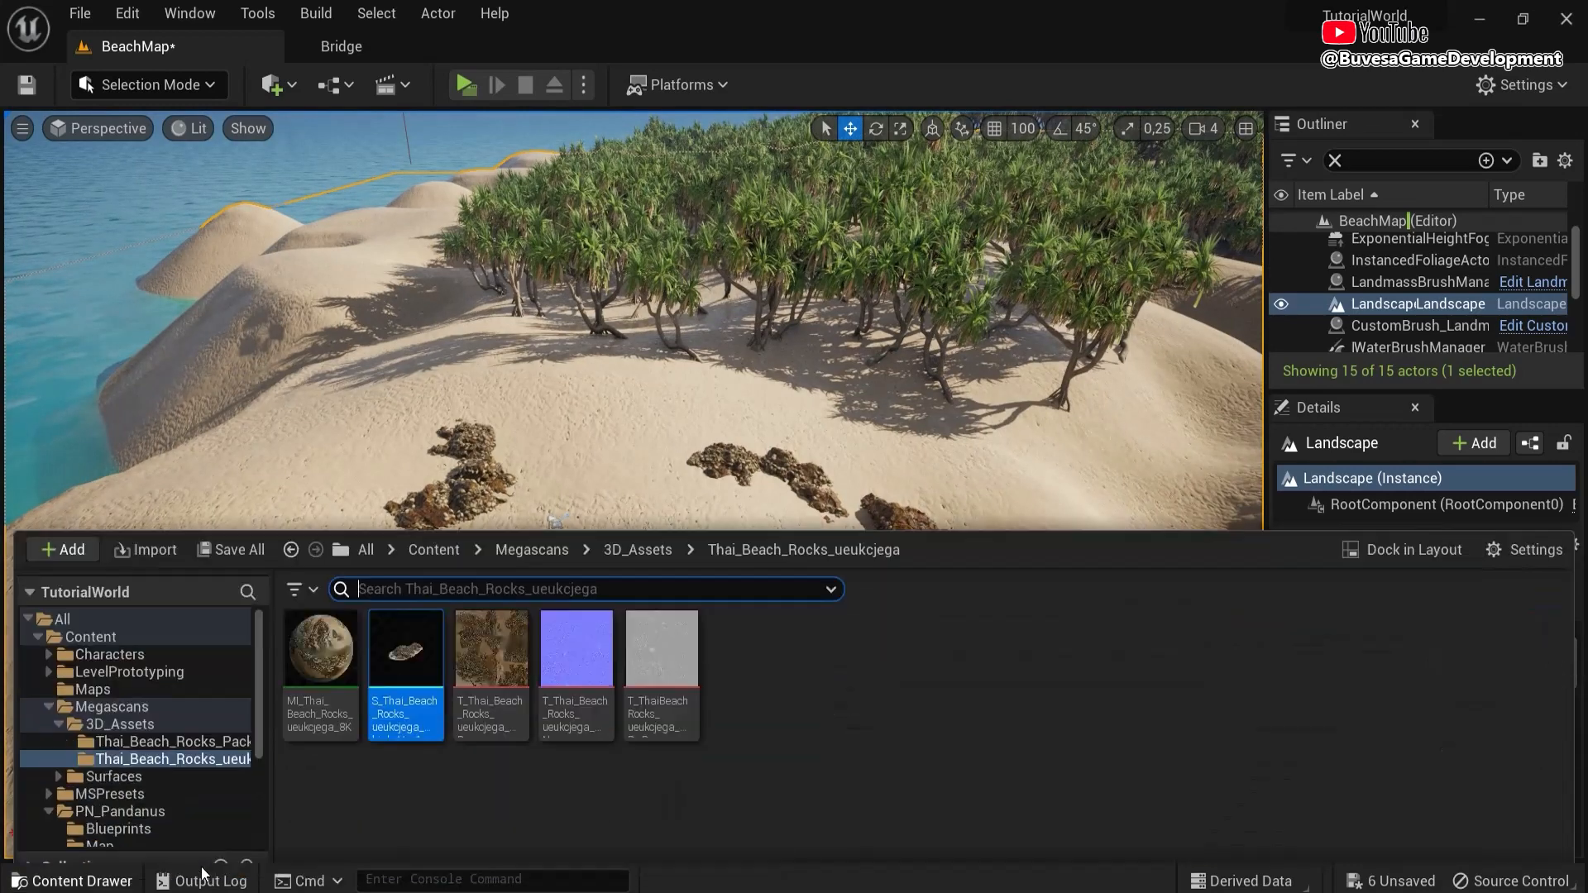
{"action": "left_click", "coordinate": [638, 525]}
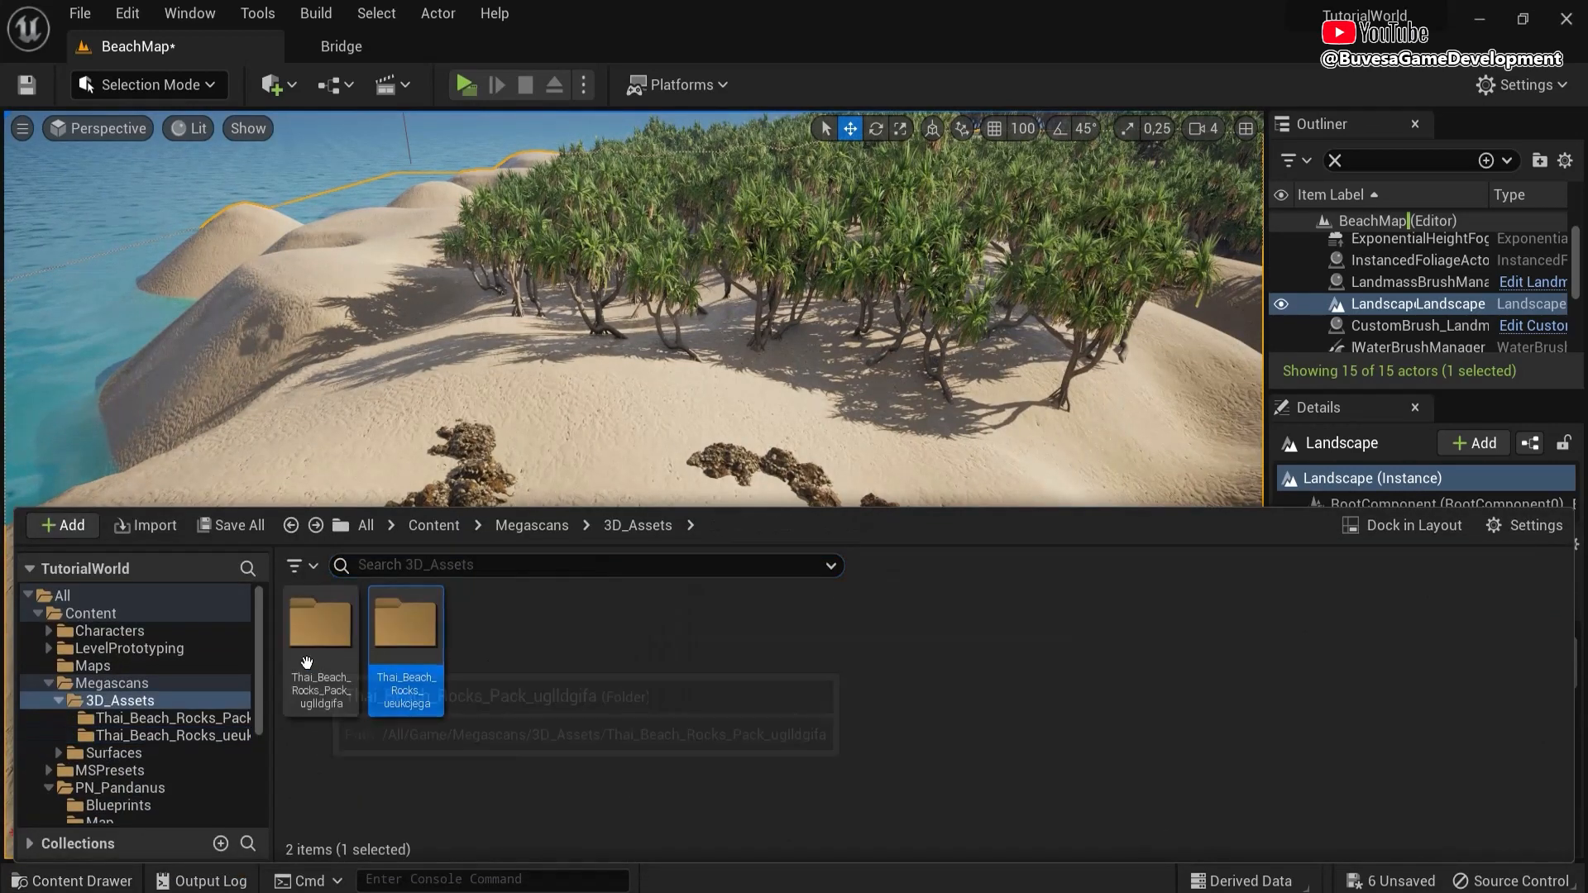
{"action": "double_click", "coordinate": [321, 628]}
{"action": "left_click_drag", "start_coordinate": [404, 680], "coordinate": [612, 438]}
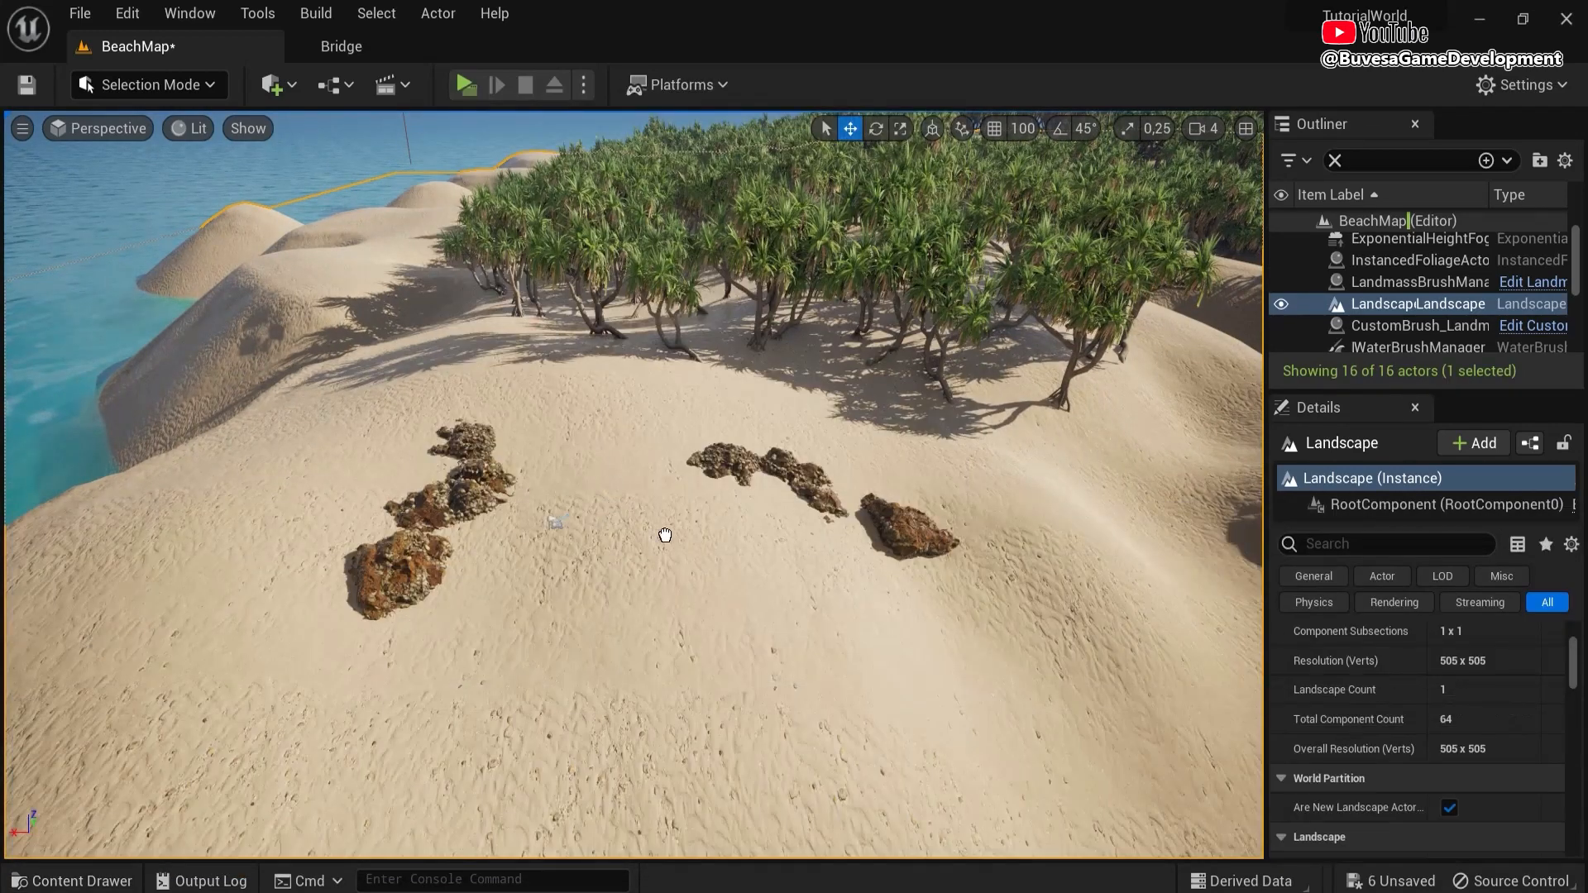
- Focus on the newly placed small rock and scale it up on the sand beside the PlayerStart
{"action": "left_click_drag", "start_coordinate": [665, 535], "coordinate": [666, 535]}
{"action": "key", "text": "f"}
{"action": "scroll", "coordinate": [861, 556], "scroll_direction": "down", "scroll_amount": 3}
{"action": "right_click_drag", "start_coordinate": [861, 557], "coordinate": [814, 483]}
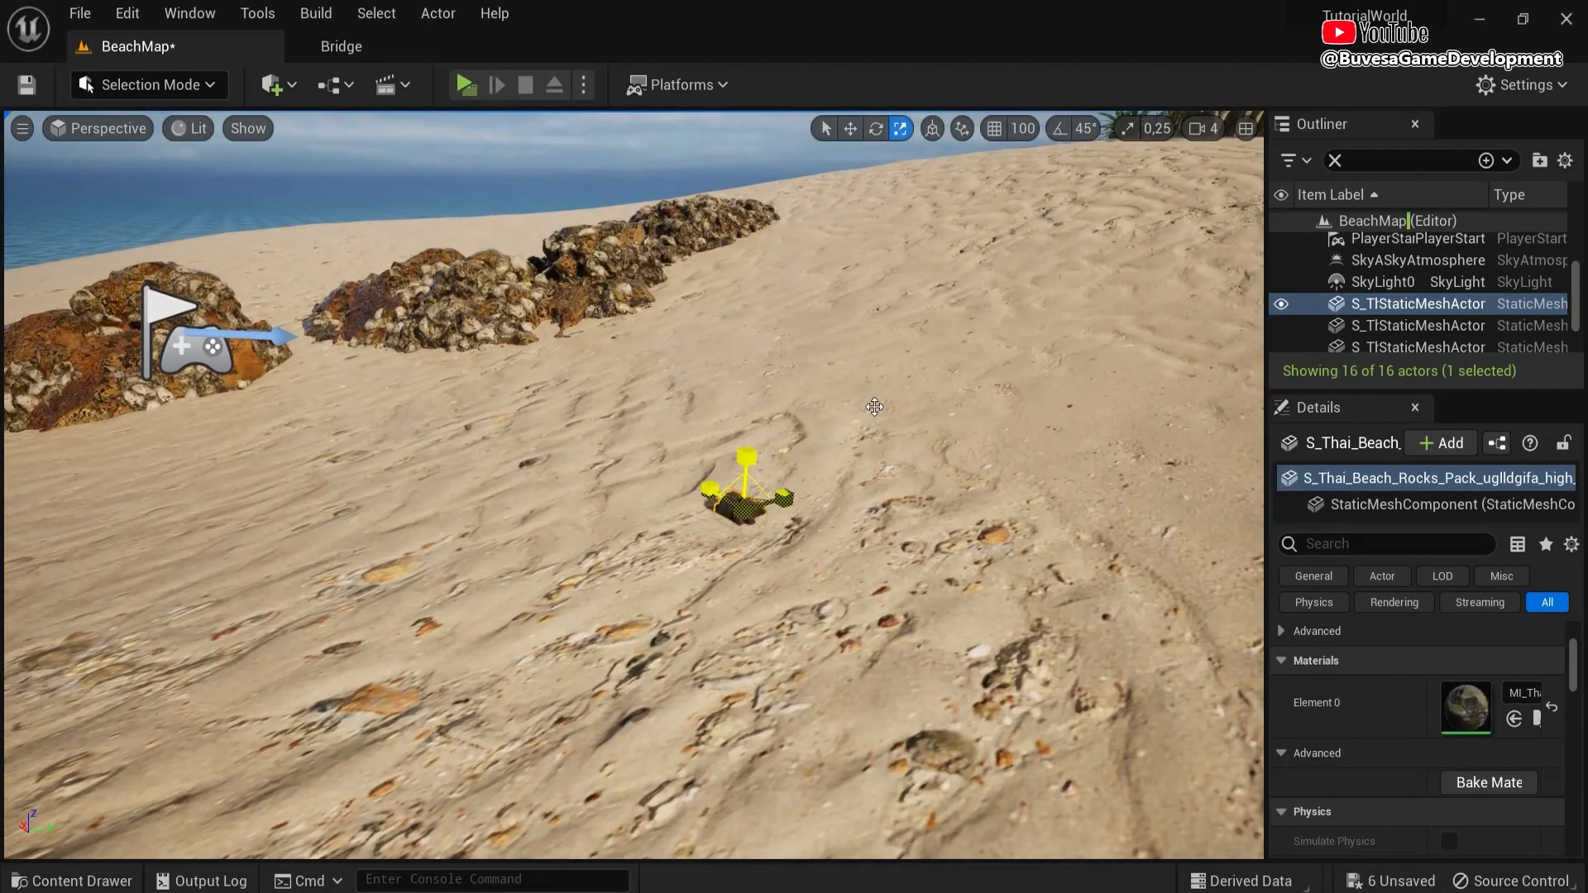
{"action": "left_click_drag", "start_coordinate": [1129, 228], "coordinate": [1191, 177]}
{"action": "right_click_drag", "start_coordinate": [717, 514], "coordinate": [662, 505]}
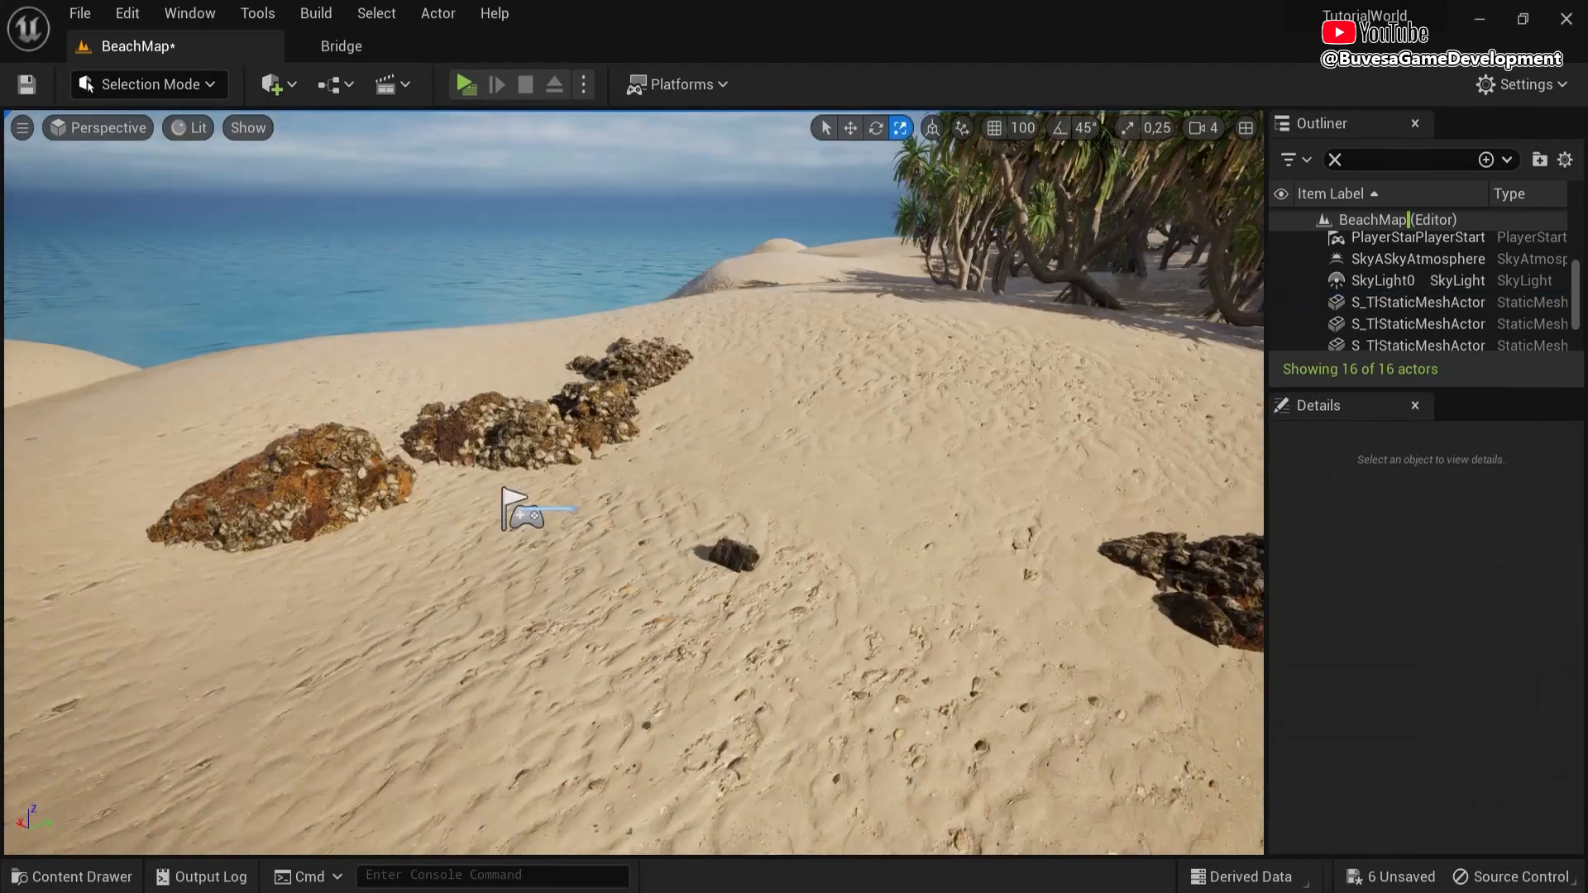
- Switch to Foliage mode and add the S_Thai_Beach_Rocks_Pack_uglldgifa_high_Var1 mesh as a foliage type, selecting it for painting
{"action": "left_click", "coordinate": [78, 877]}
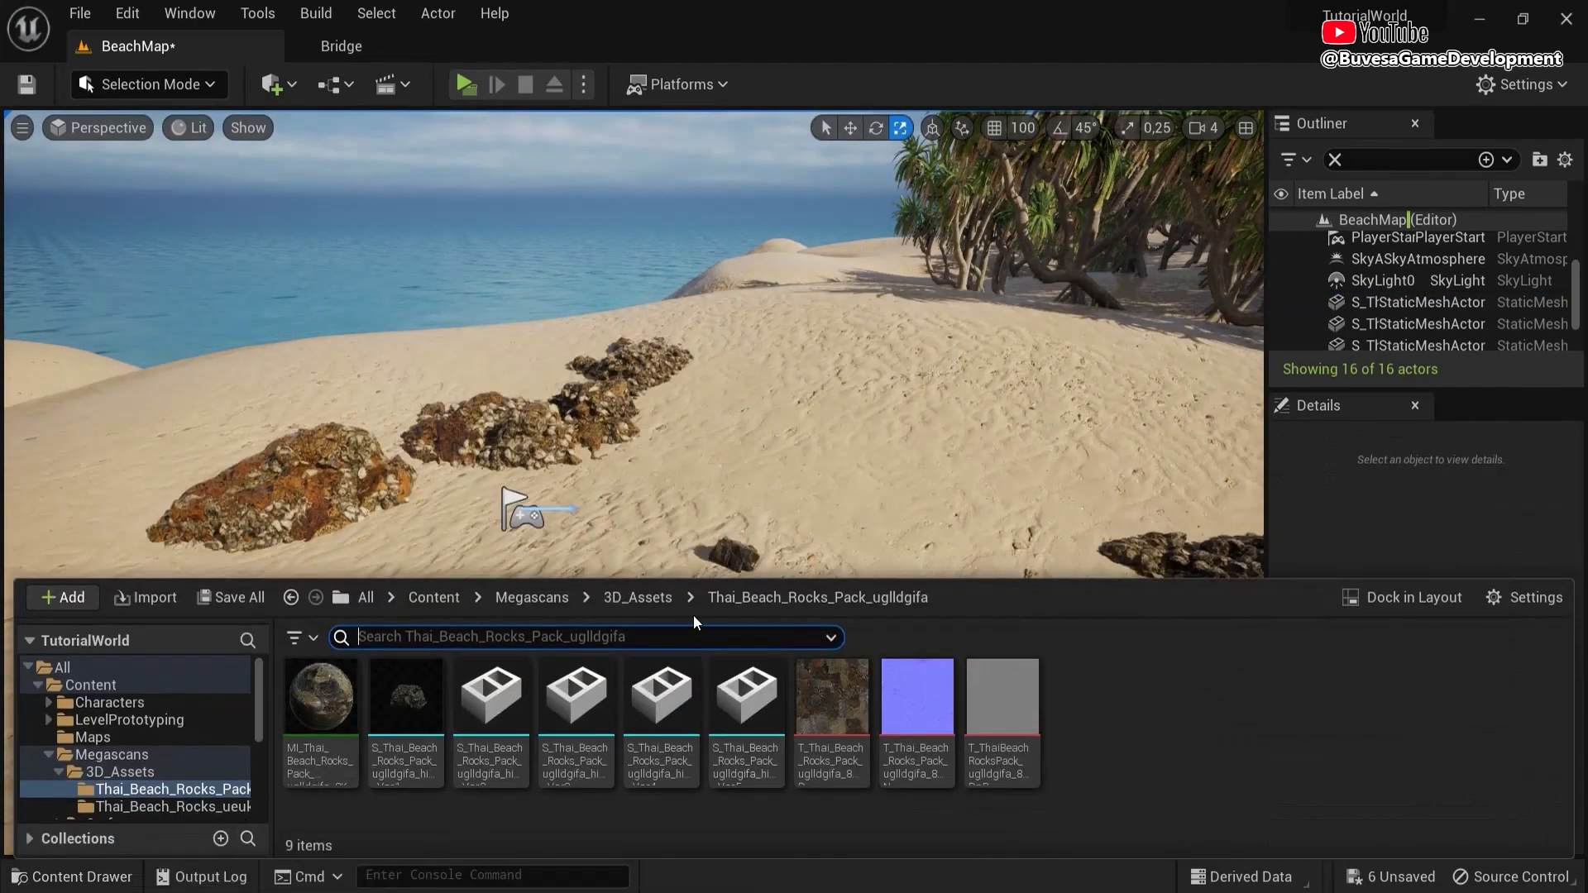
{"action": "left_click", "coordinate": [405, 699]}
{"action": "left_click", "coordinate": [142, 96]}
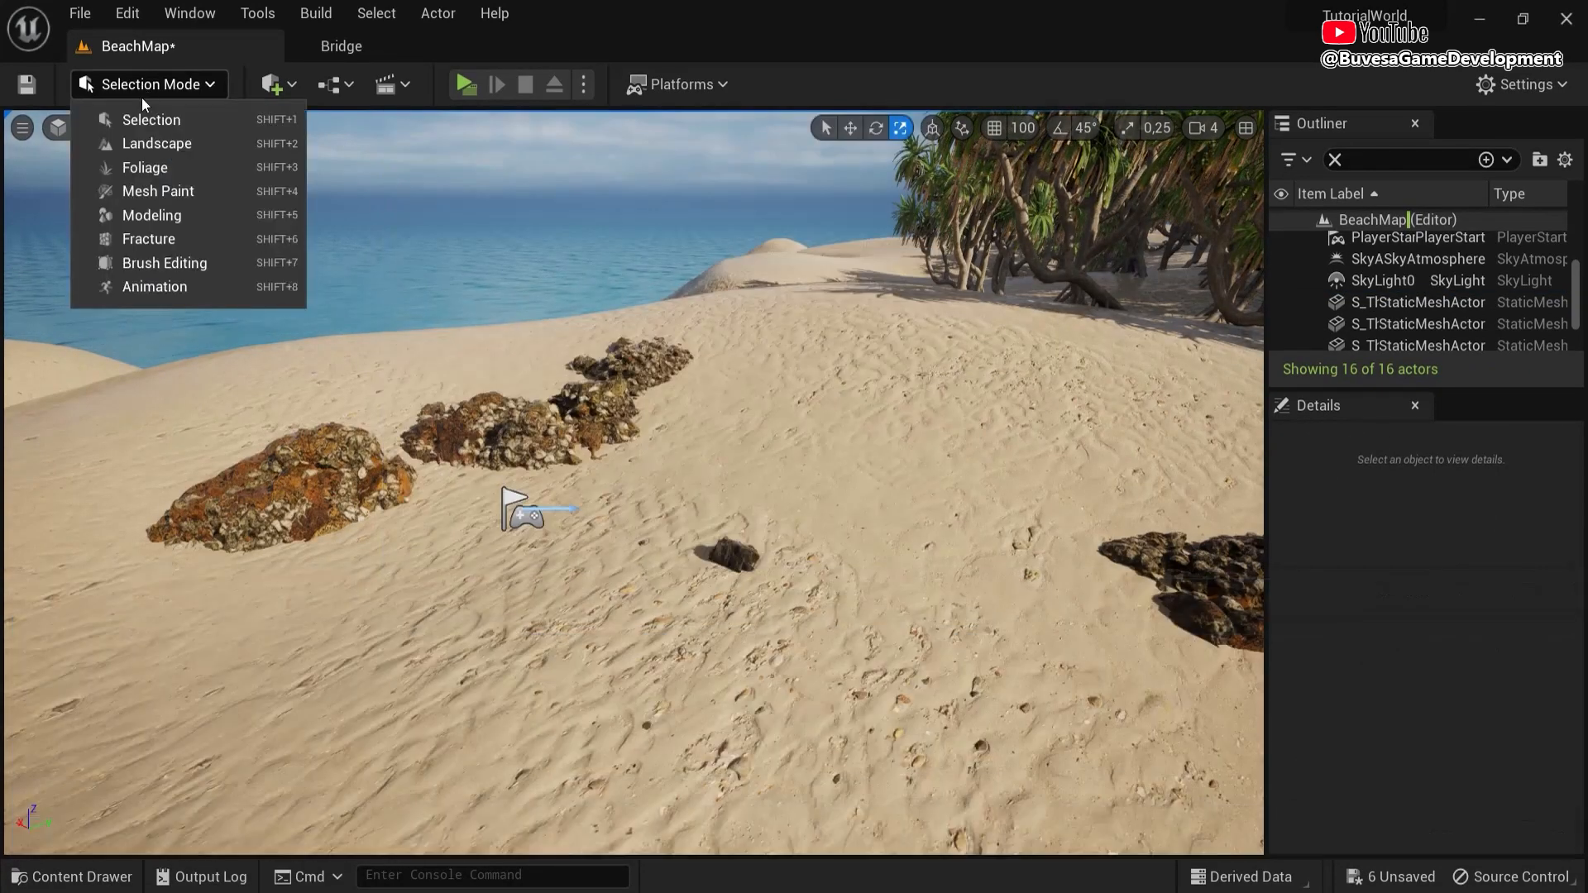
{"action": "left_click", "coordinate": [145, 168]}
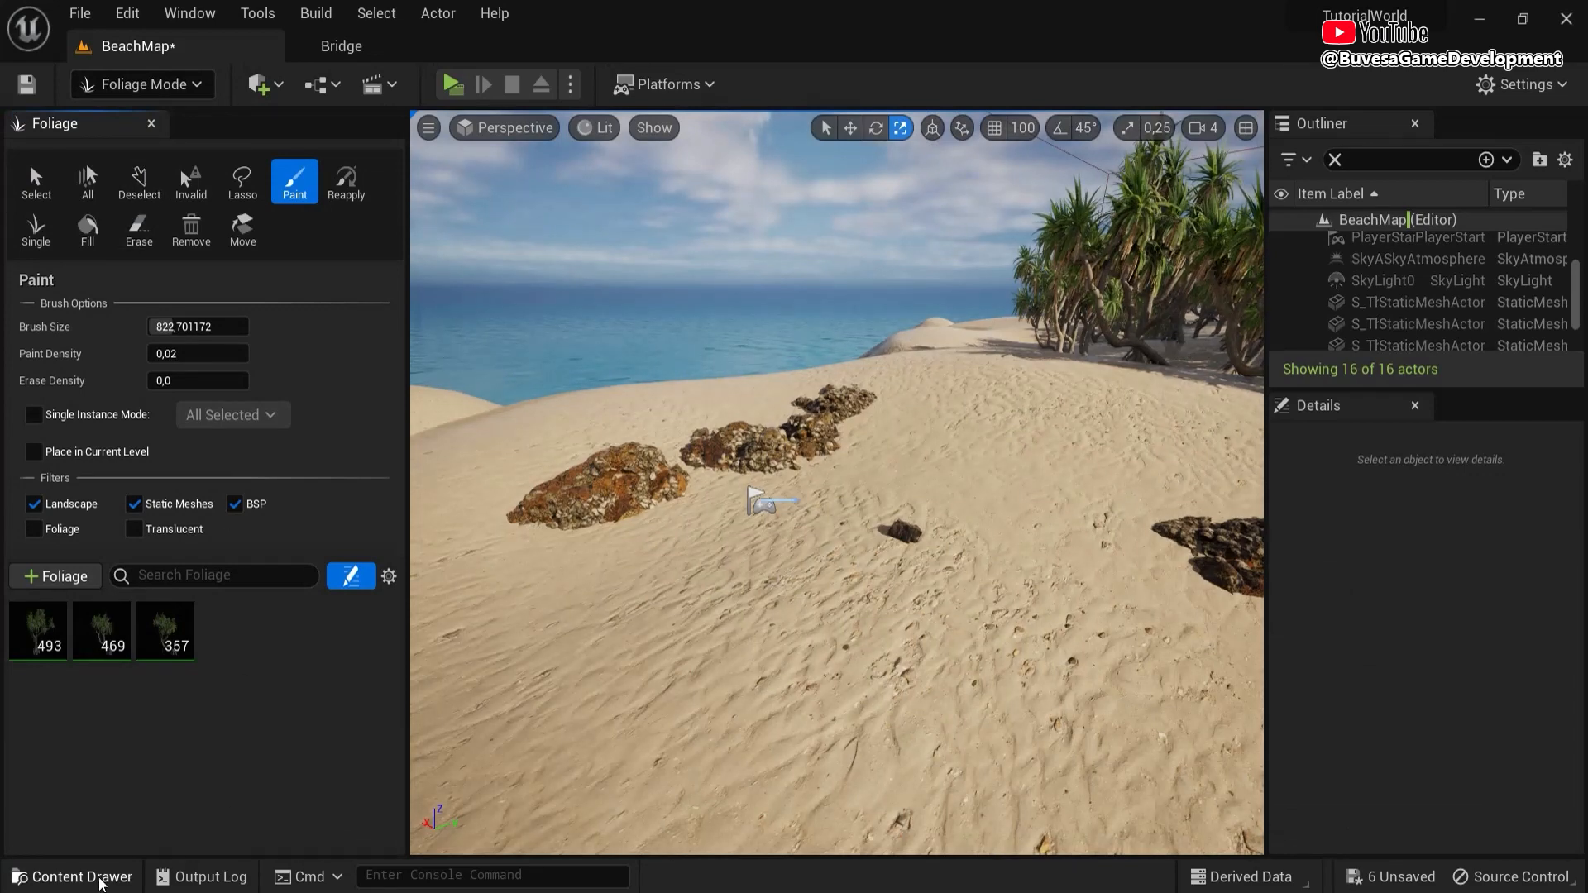
{"action": "left_click", "coordinate": [80, 877]}
{"action": "left_click_drag", "start_coordinate": [957, 576], "coordinate": [835, 709]}
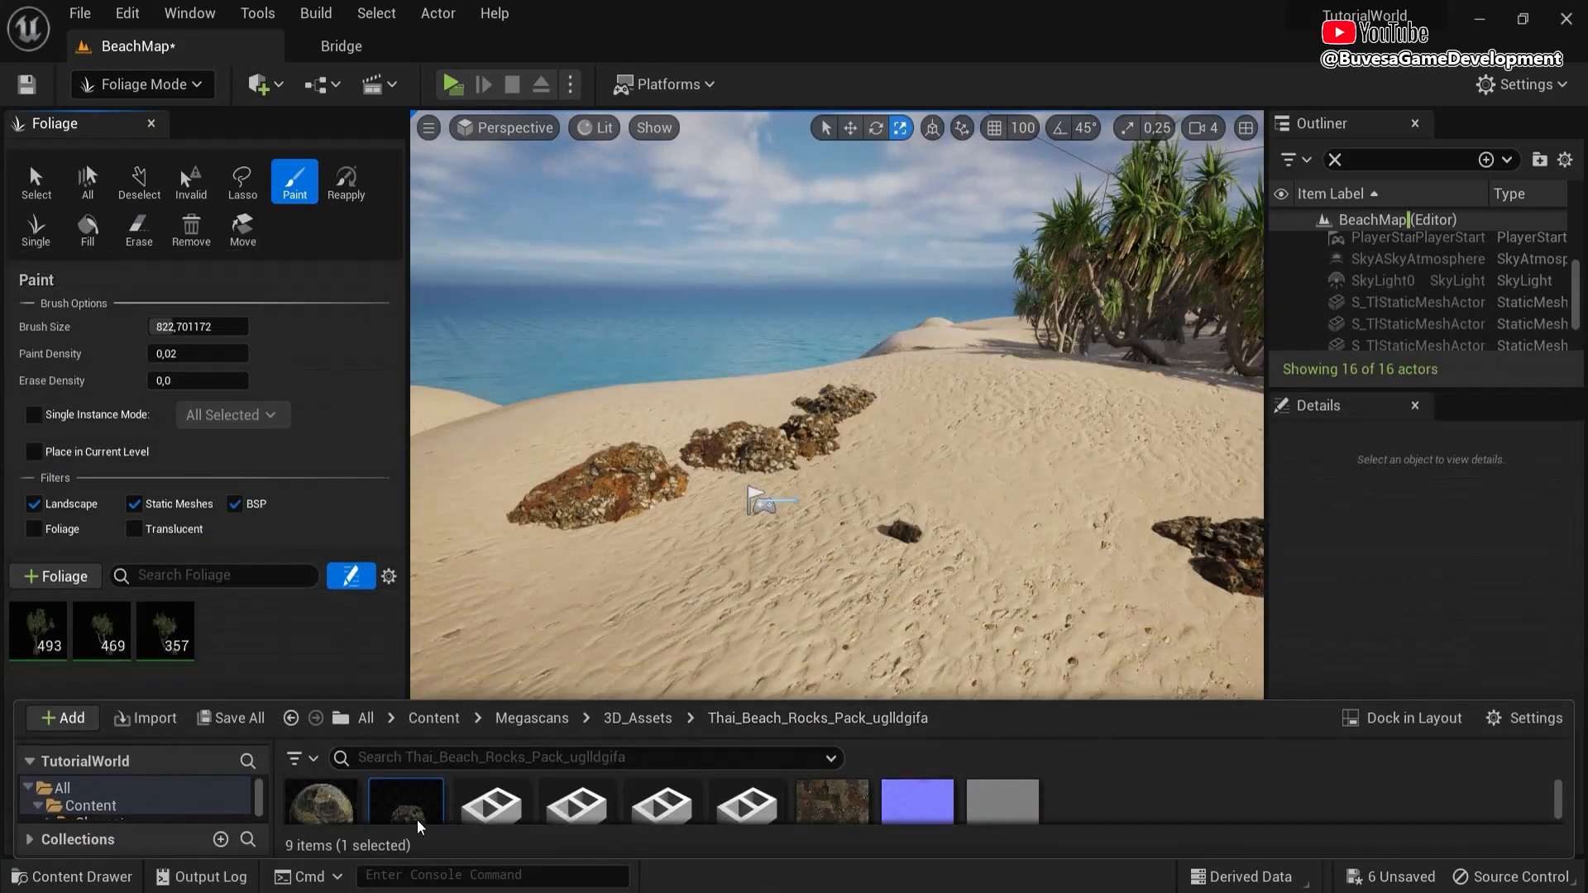
{"action": "left_click_drag", "start_coordinate": [406, 801], "coordinate": [313, 653]}
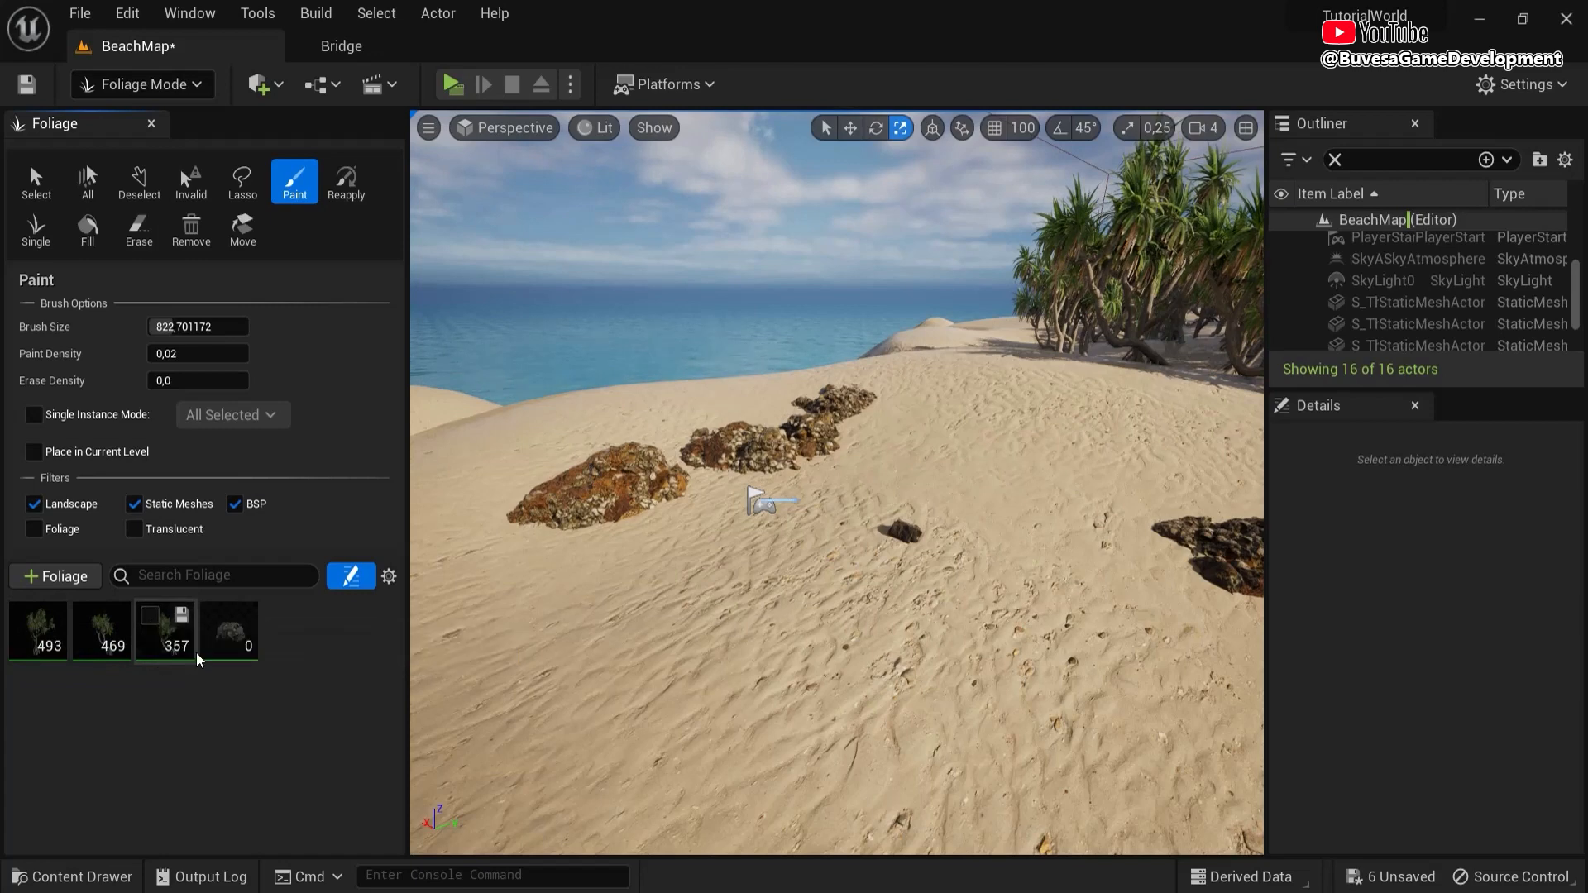
{"action": "left_click", "coordinate": [219, 642]}
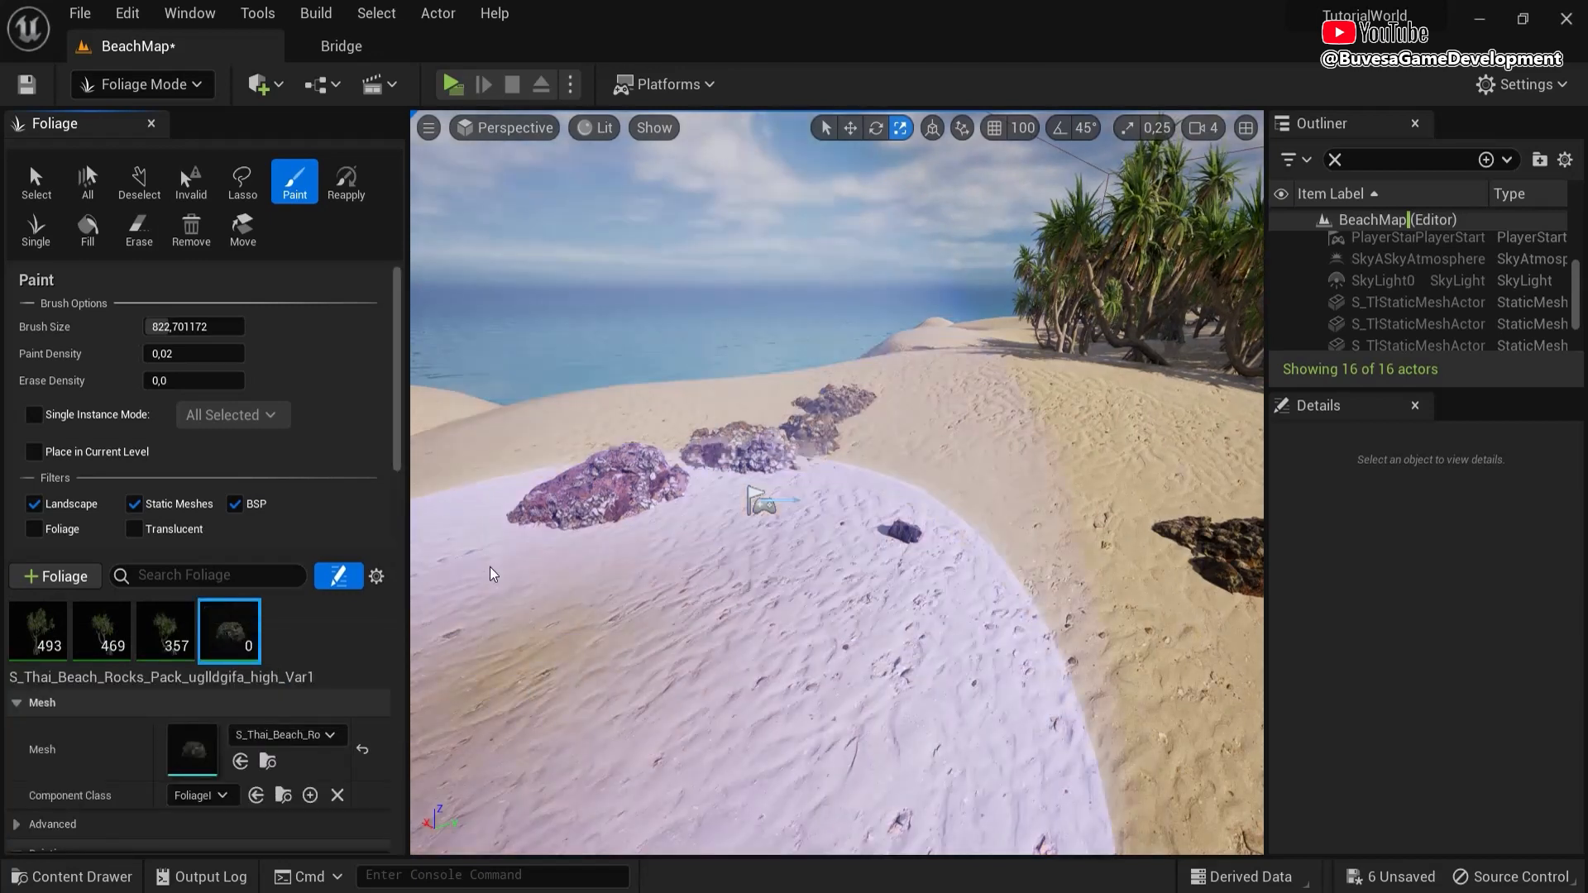
- Set the rock foliage type's radius to 100 and the brush's paint density to 0,1
{"action": "scroll", "coordinate": [395, 465], "scroll_direction": "down", "scroll_amount": 2}
{"action": "left_click_drag", "start_coordinate": [396, 465], "coordinate": [372, 567]}
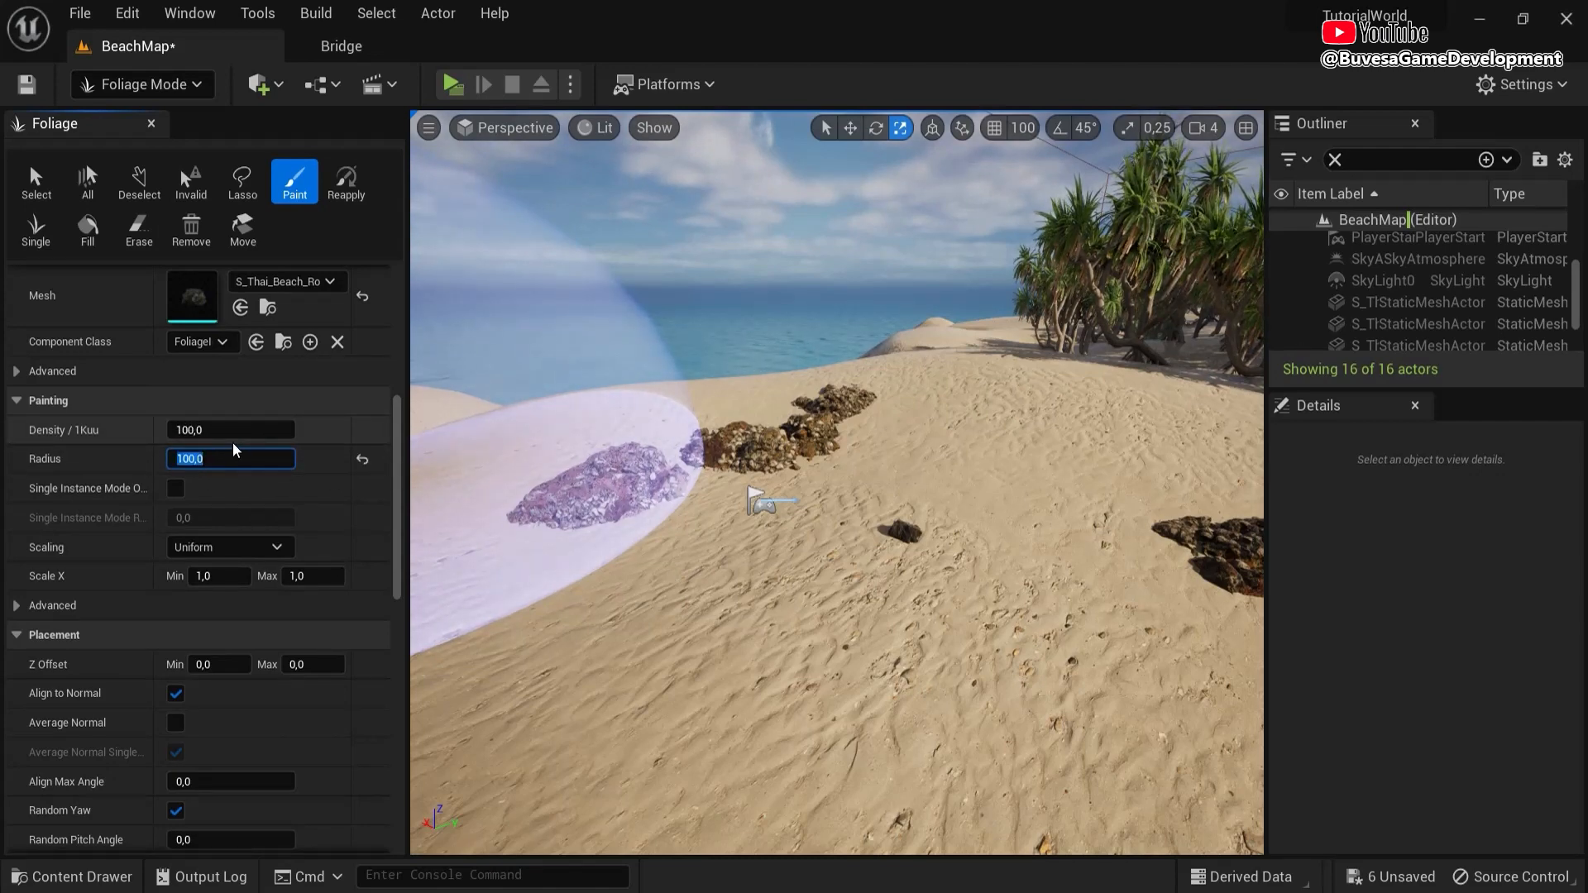
{"action": "scroll", "coordinate": [388, 442], "scroll_direction": "up", "scroll_amount": 10}
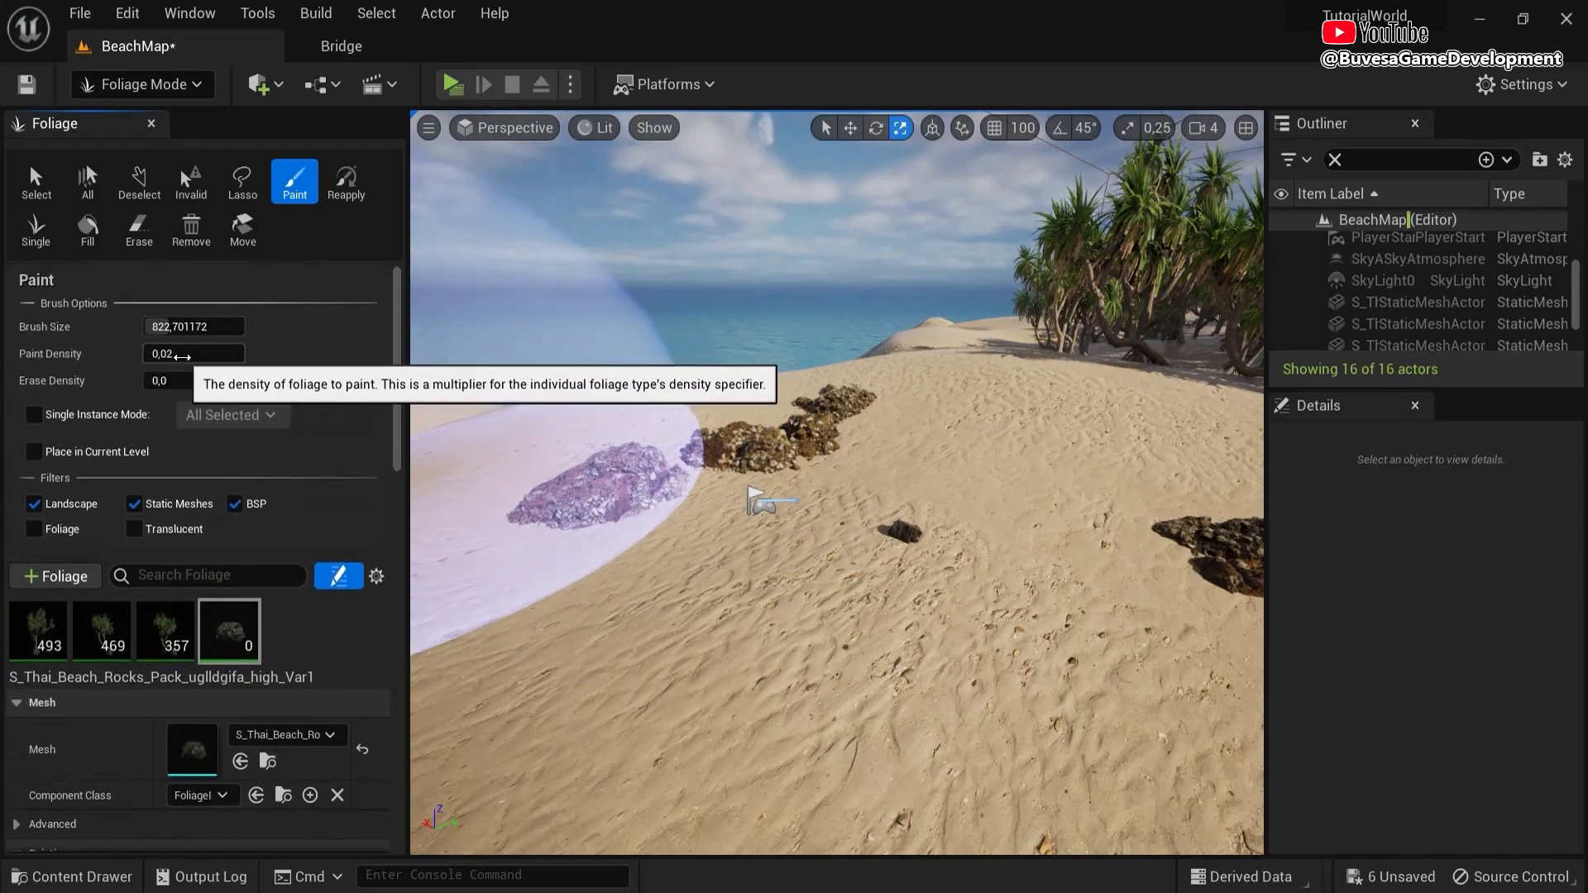
{"action": "left_click", "coordinate": [197, 354]}
{"action": "type", "text": "0,1"}
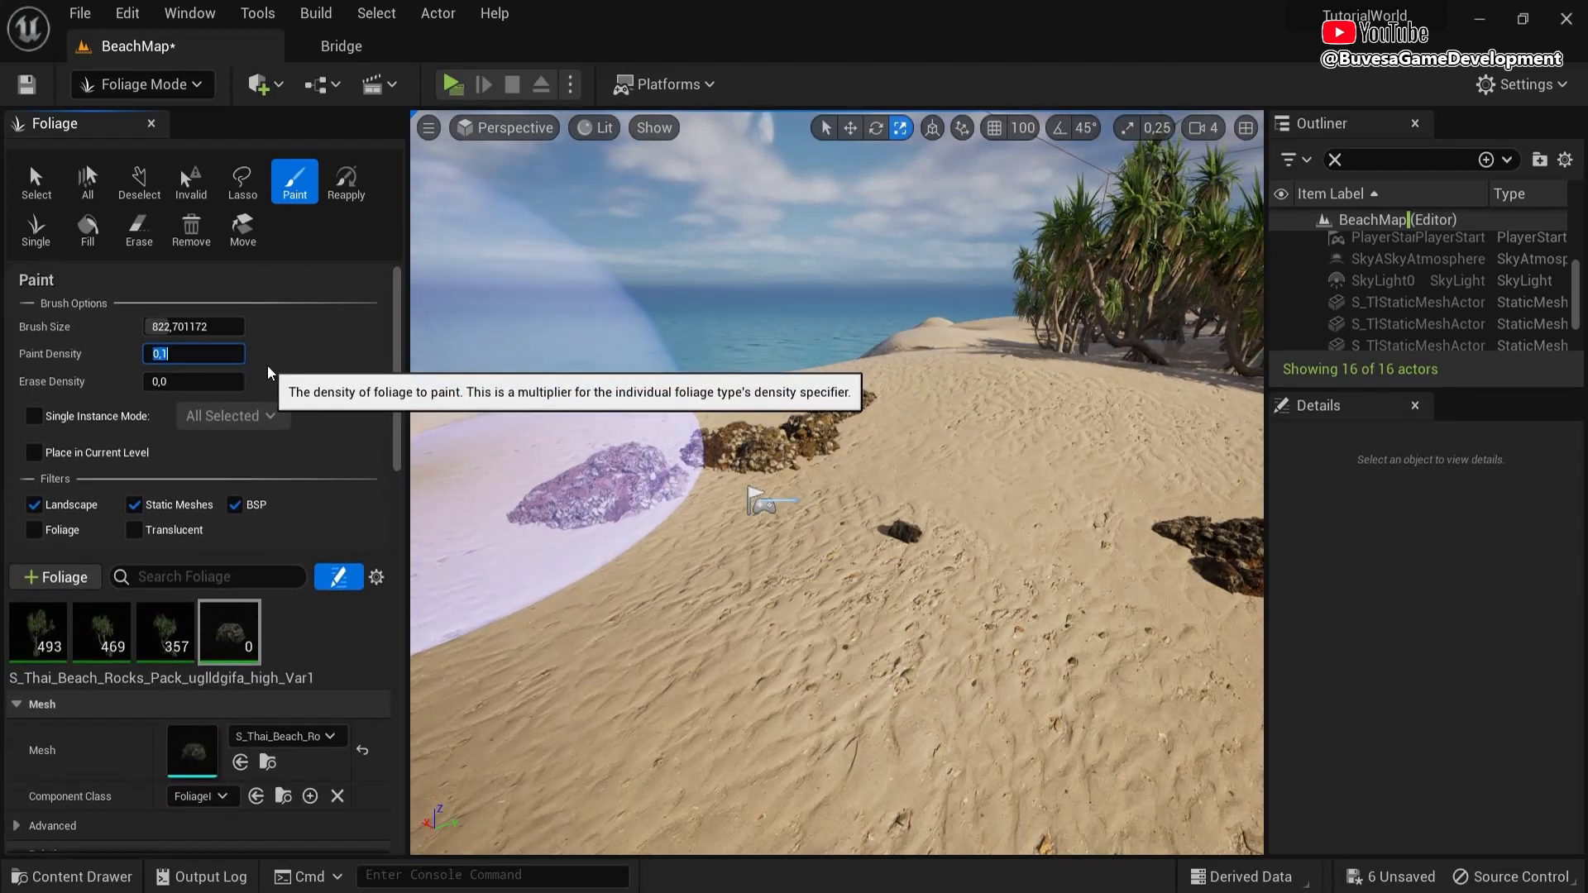
{"action": "left_click_drag", "start_coordinate": [397, 364], "coordinate": [395, 502]}
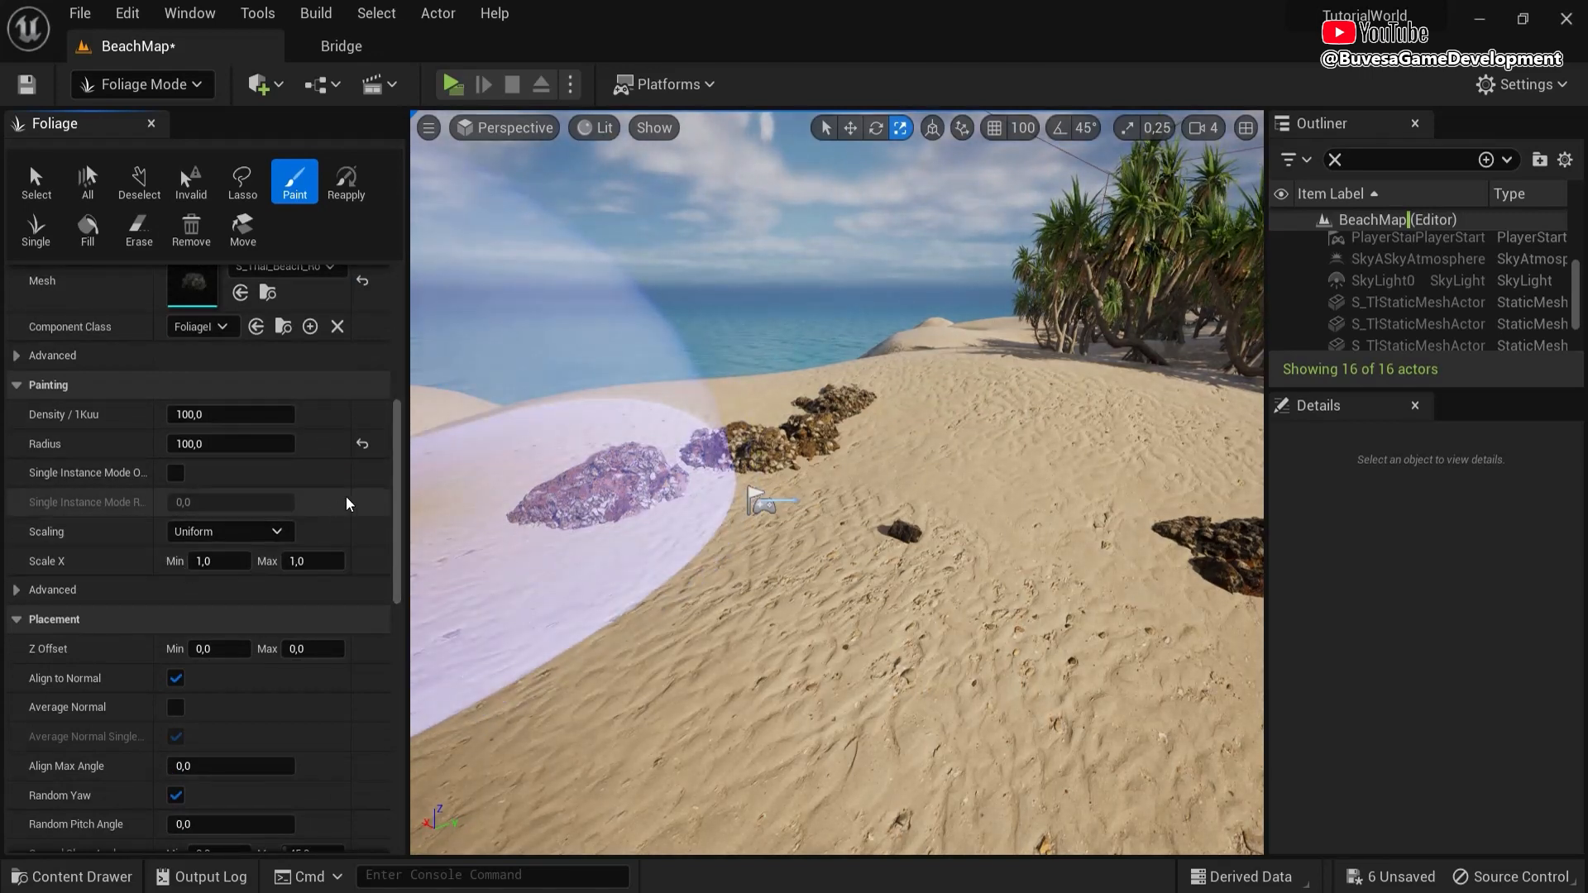
{"action": "left_click_drag", "start_coordinate": [398, 481], "coordinate": [398, 347]}
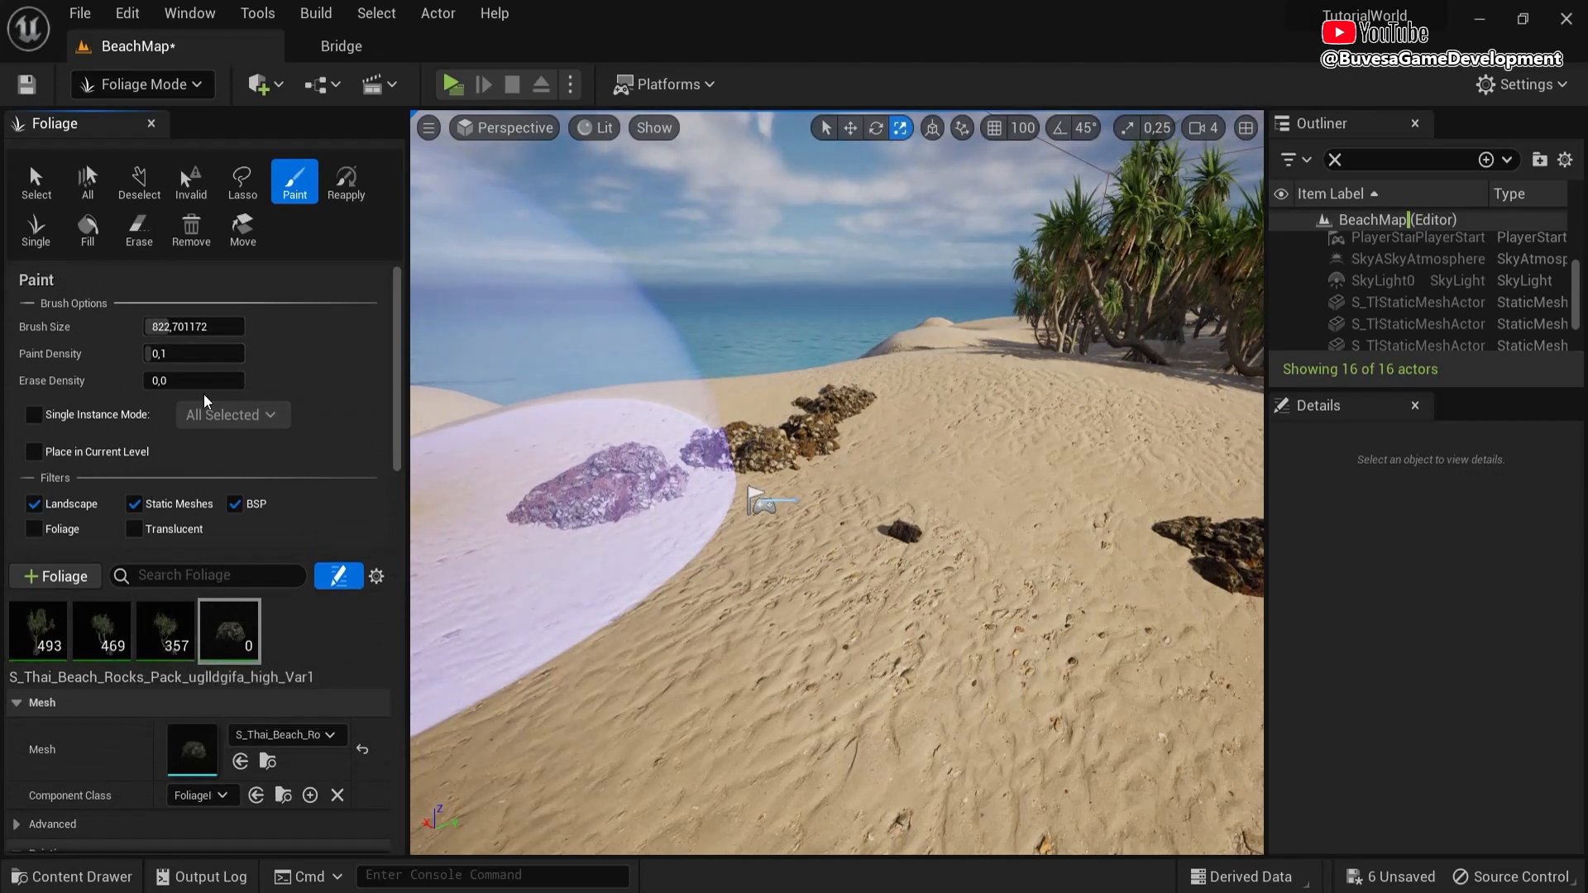
- Set the rock foliage's uniform Scale X range to a minimum of 3 and a maximum of 5
{"action": "scroll", "coordinate": [394, 411], "scroll_direction": "down", "scroll_amount": 6}
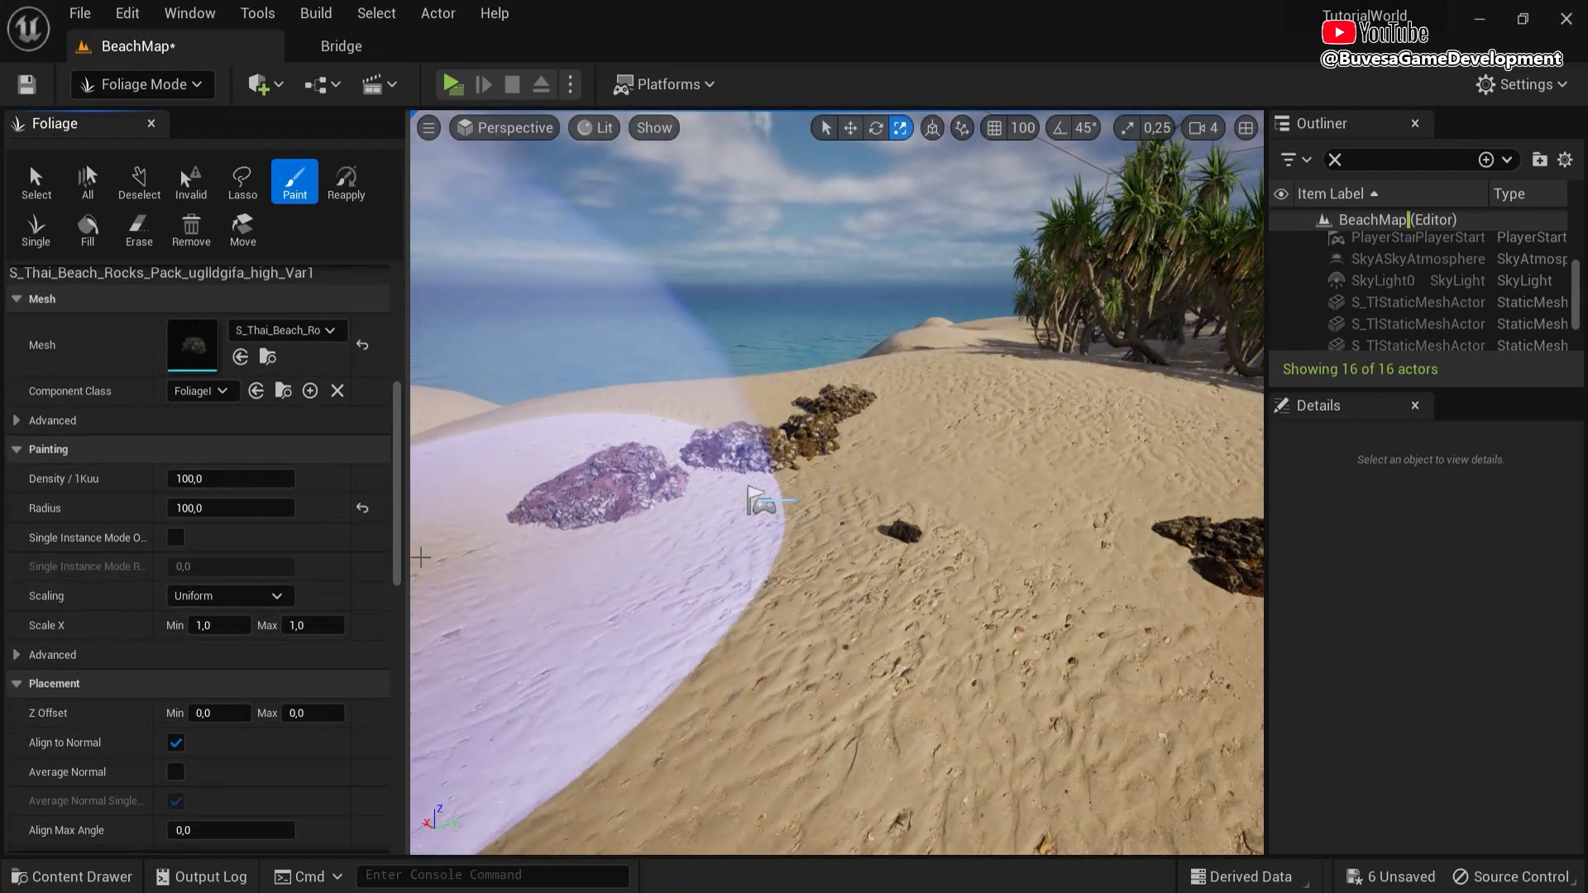
{"action": "scroll", "coordinate": [338, 595], "scroll_direction": "down", "scroll_amount": 3}
{"action": "left_click", "coordinate": [219, 530]}
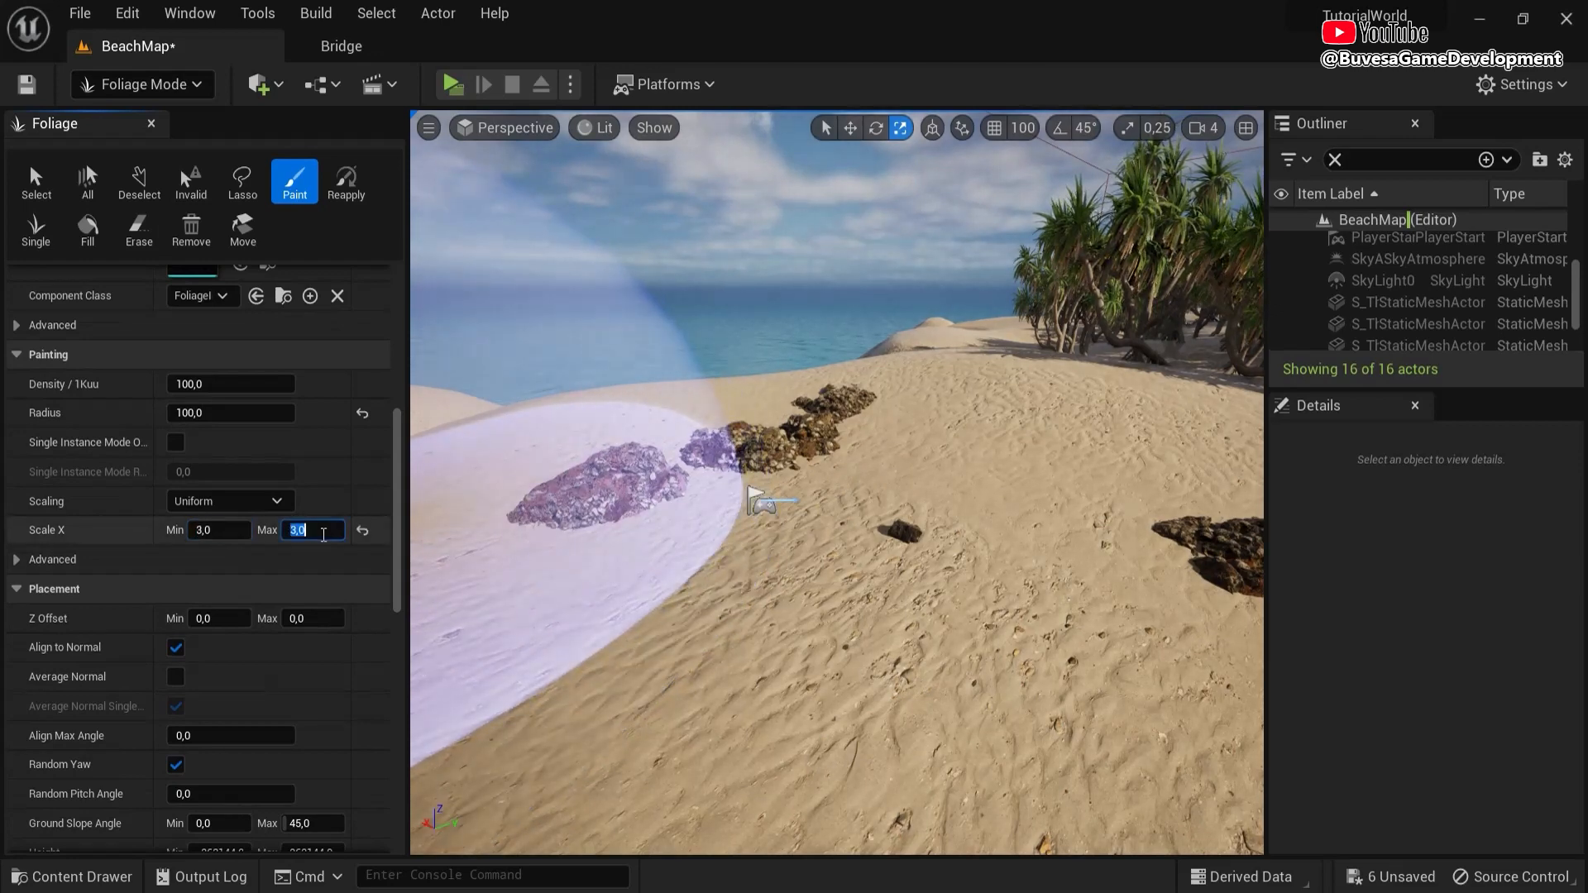
{"action": "left_click", "coordinate": [285, 554]}
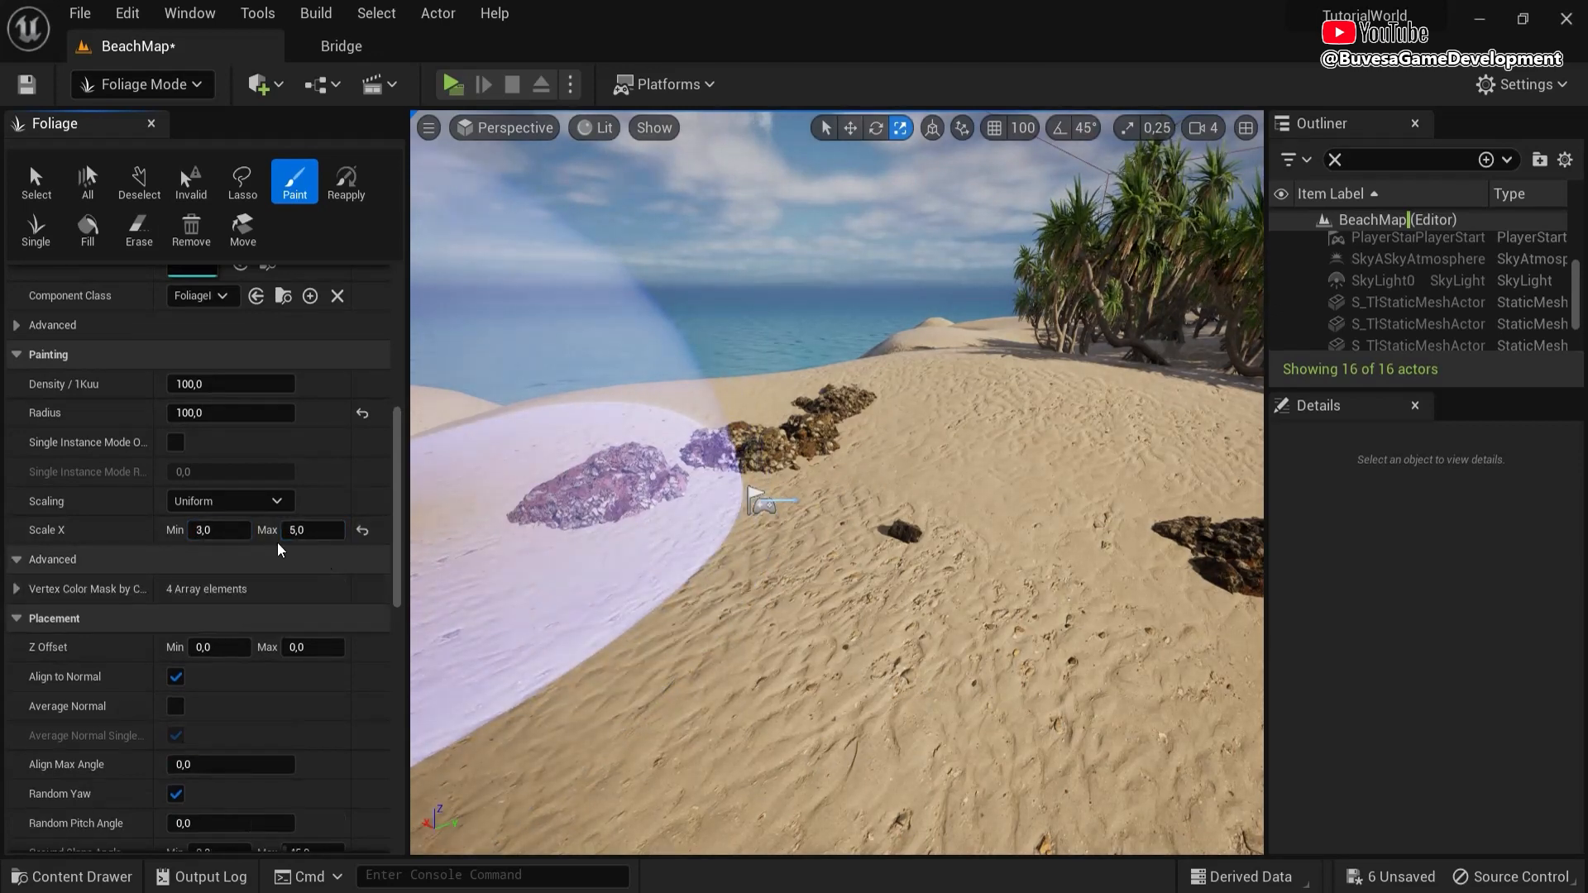
{"action": "left_click", "coordinate": [73, 563]}
{"action": "left_click", "coordinate": [13, 561]}
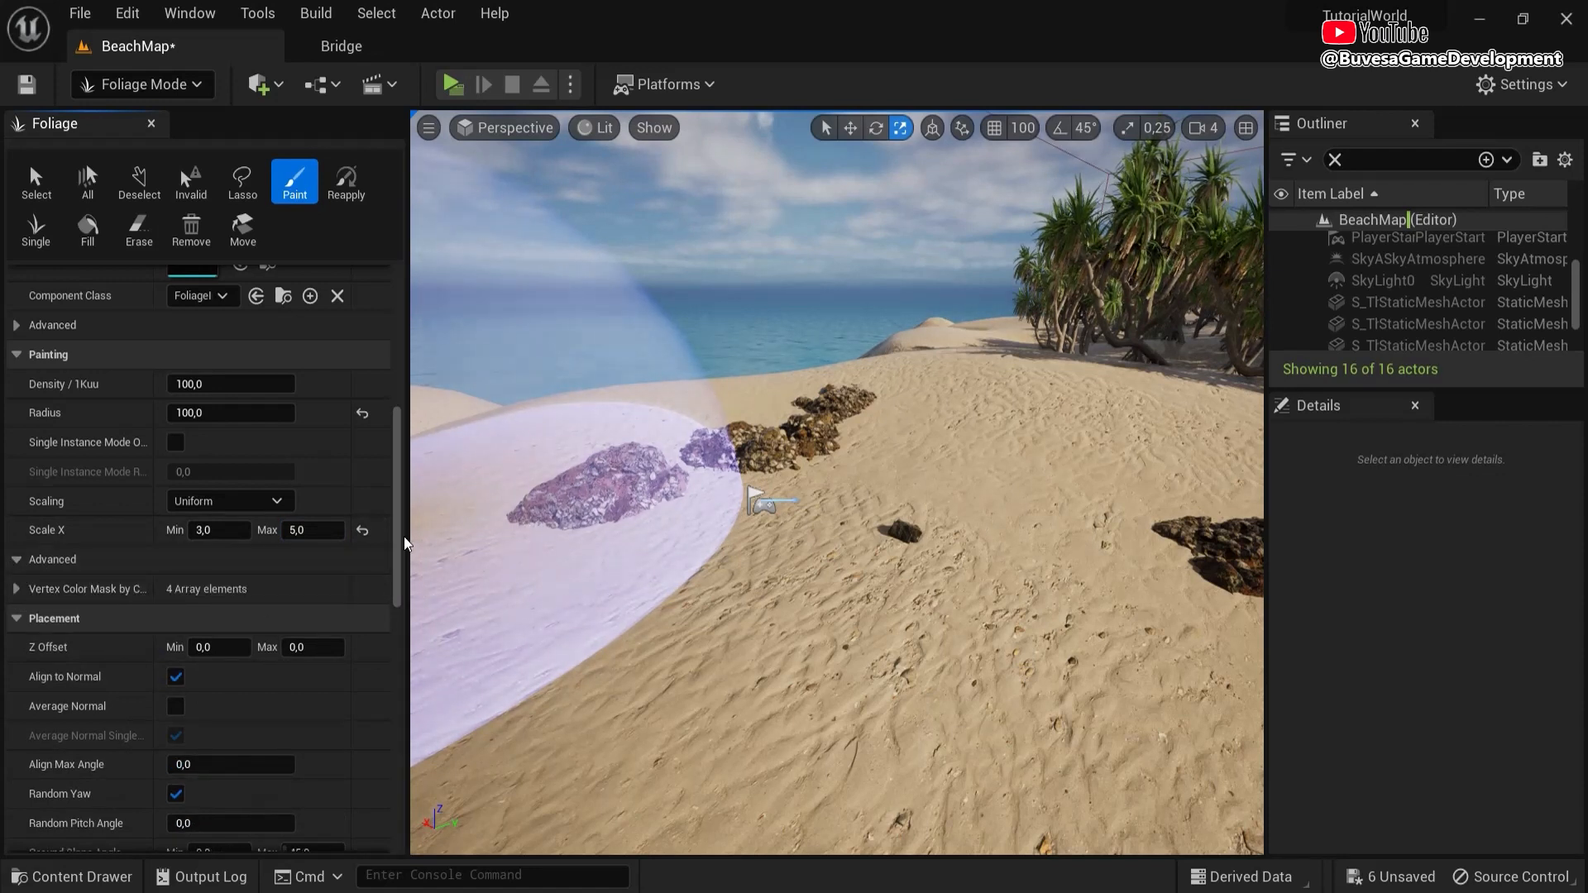
{"action": "scroll", "coordinate": [406, 542], "scroll_direction": "down", "scroll_amount": 5}
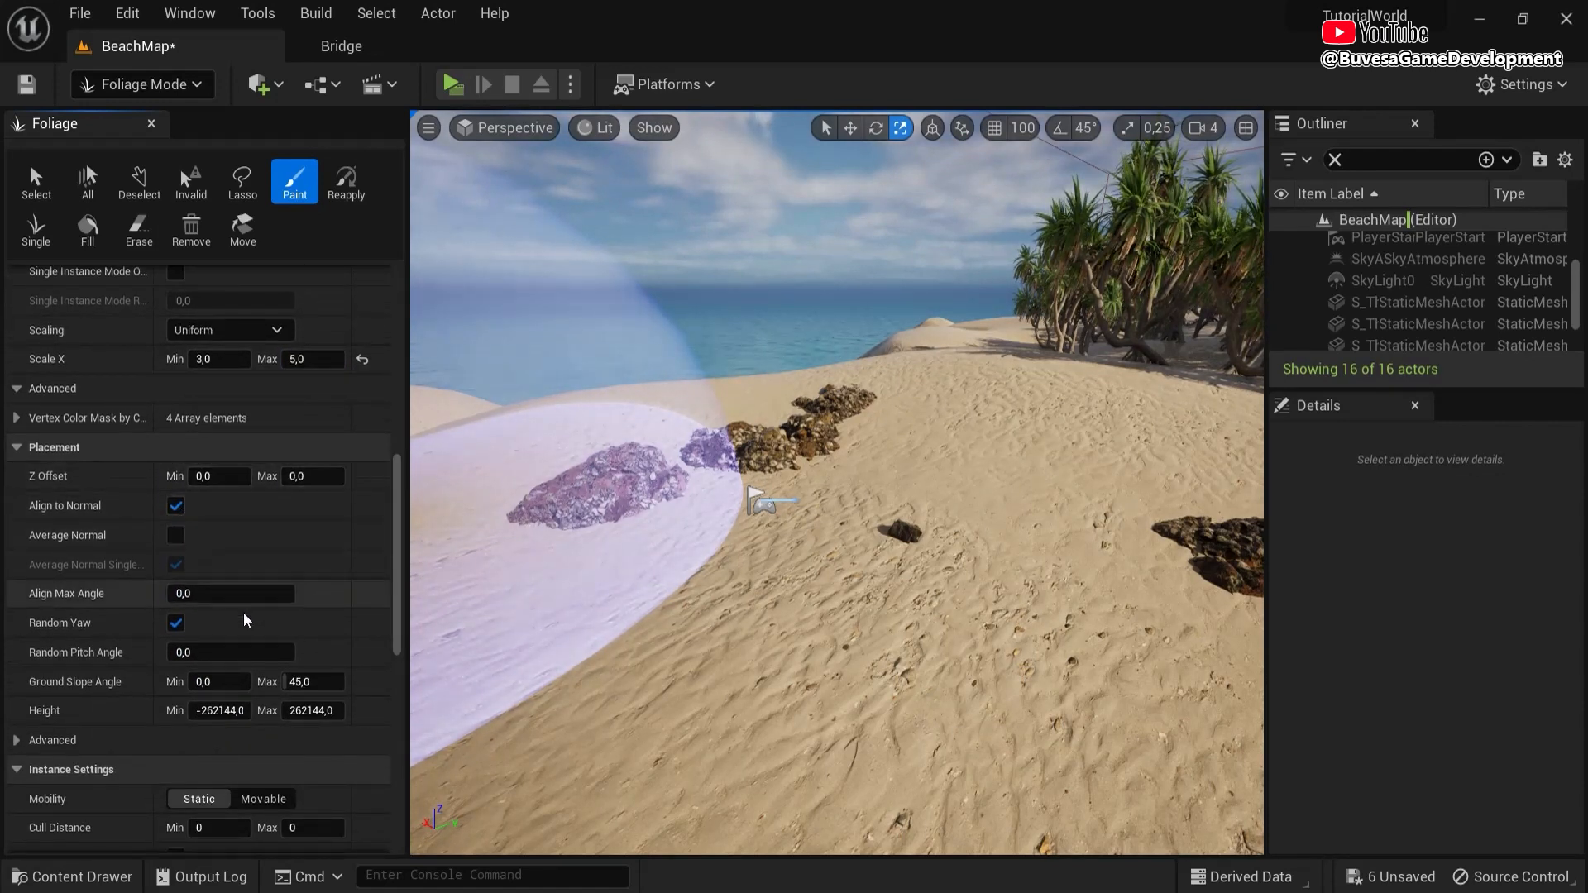
{"action": "scroll", "coordinate": [235, 609], "scroll_direction": "down", "scroll_amount": 13}
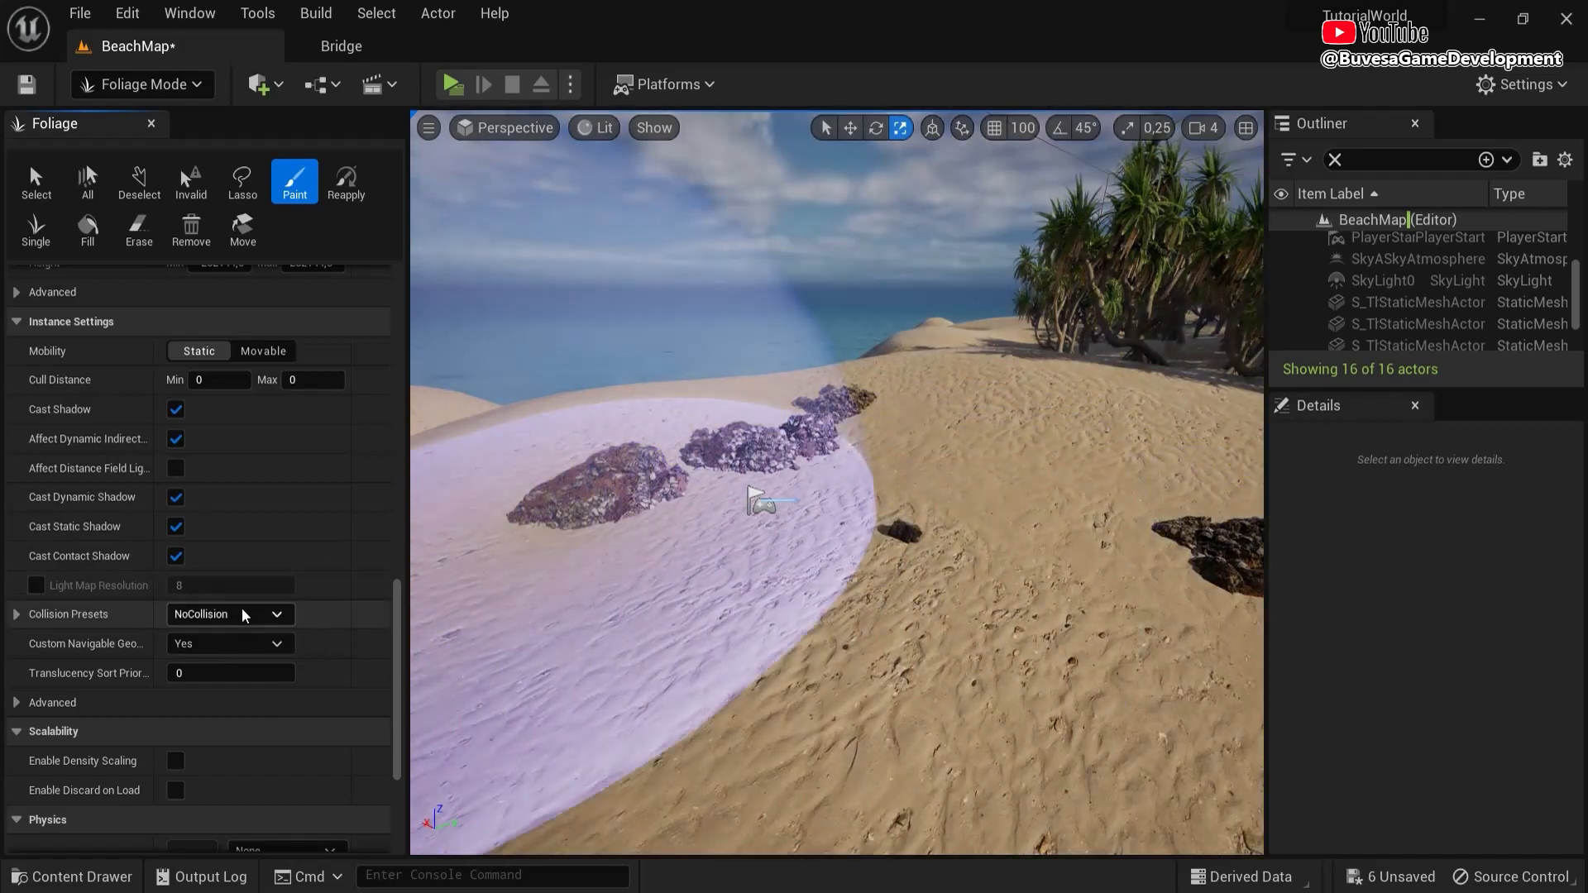
{"action": "left_click", "coordinate": [245, 614]}
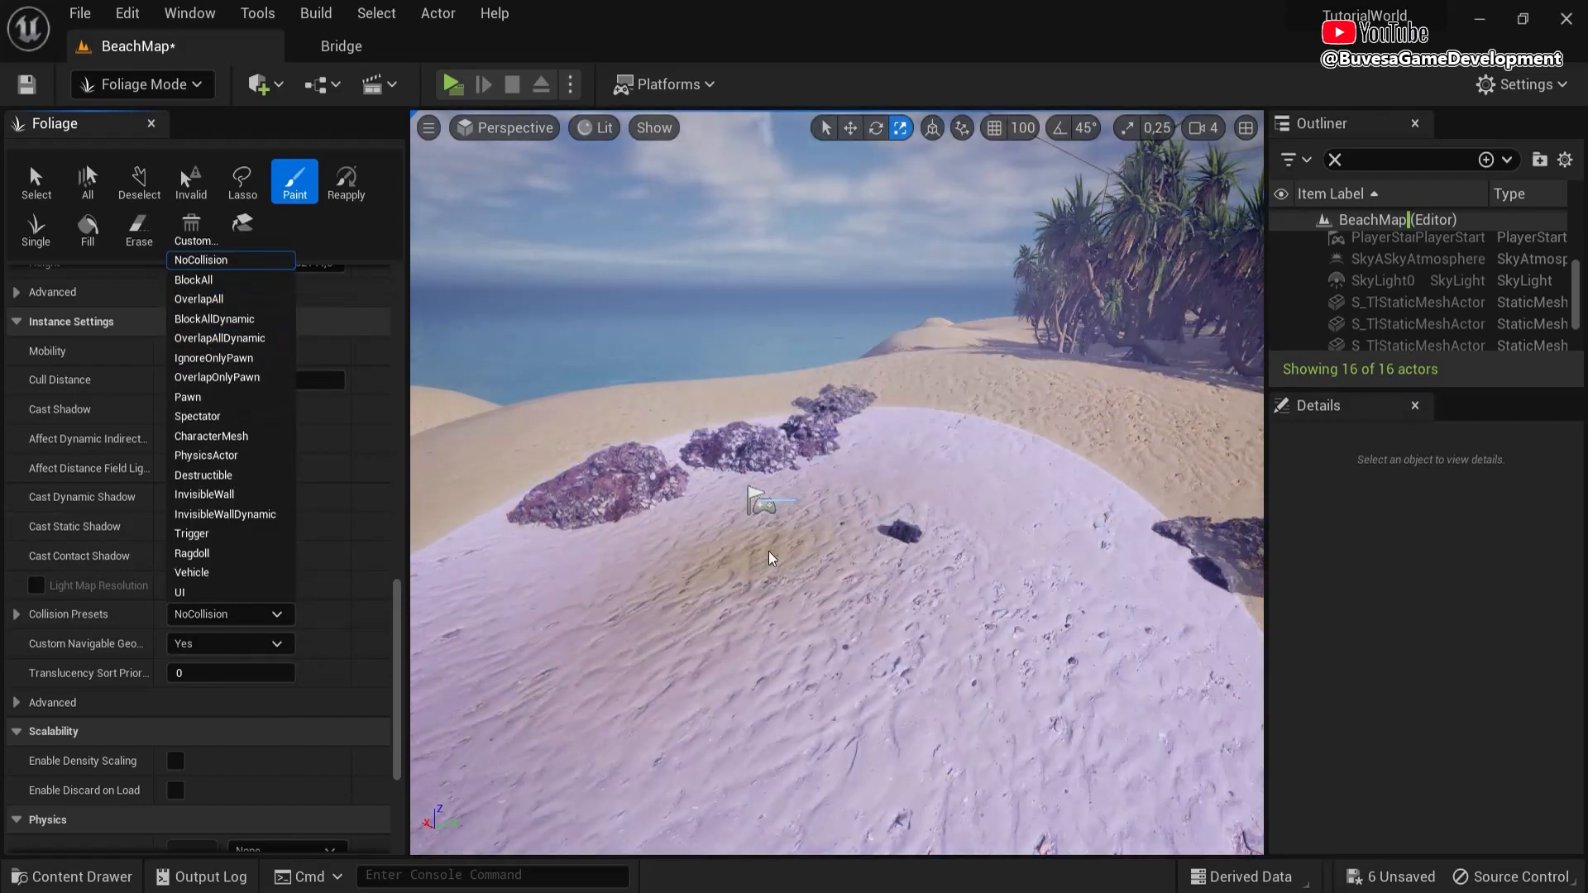
- Paint scattered small rocks over the sand around the PlayerStart and the two large rock formations
{"action": "right_click_drag", "start_coordinate": [772, 556], "coordinate": [1004, 591]}
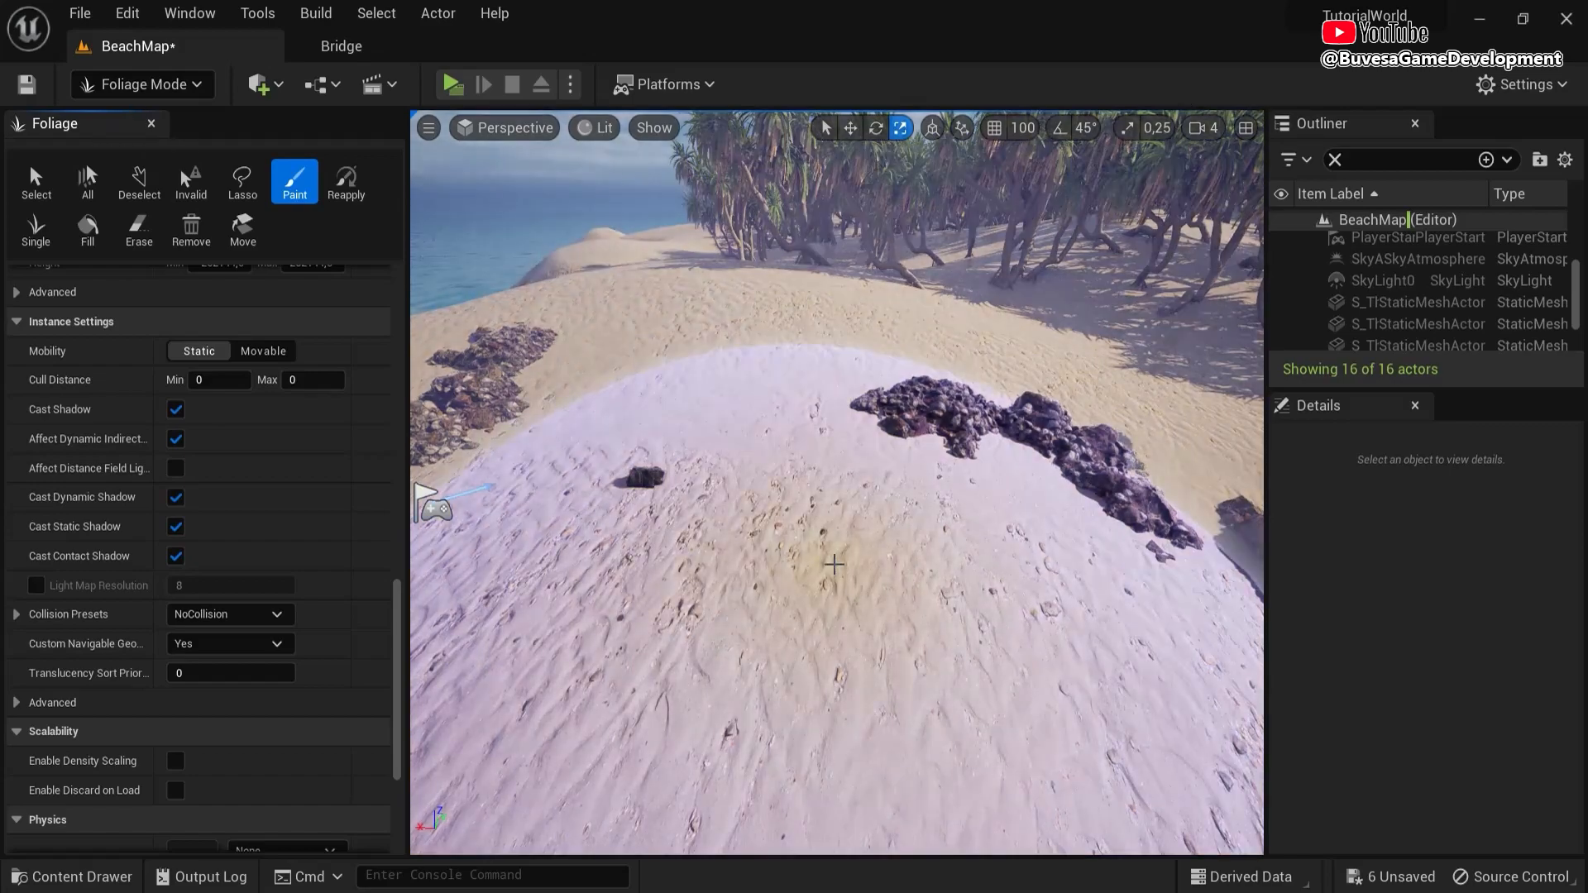
{"action": "left_click", "coordinate": [814, 473]}
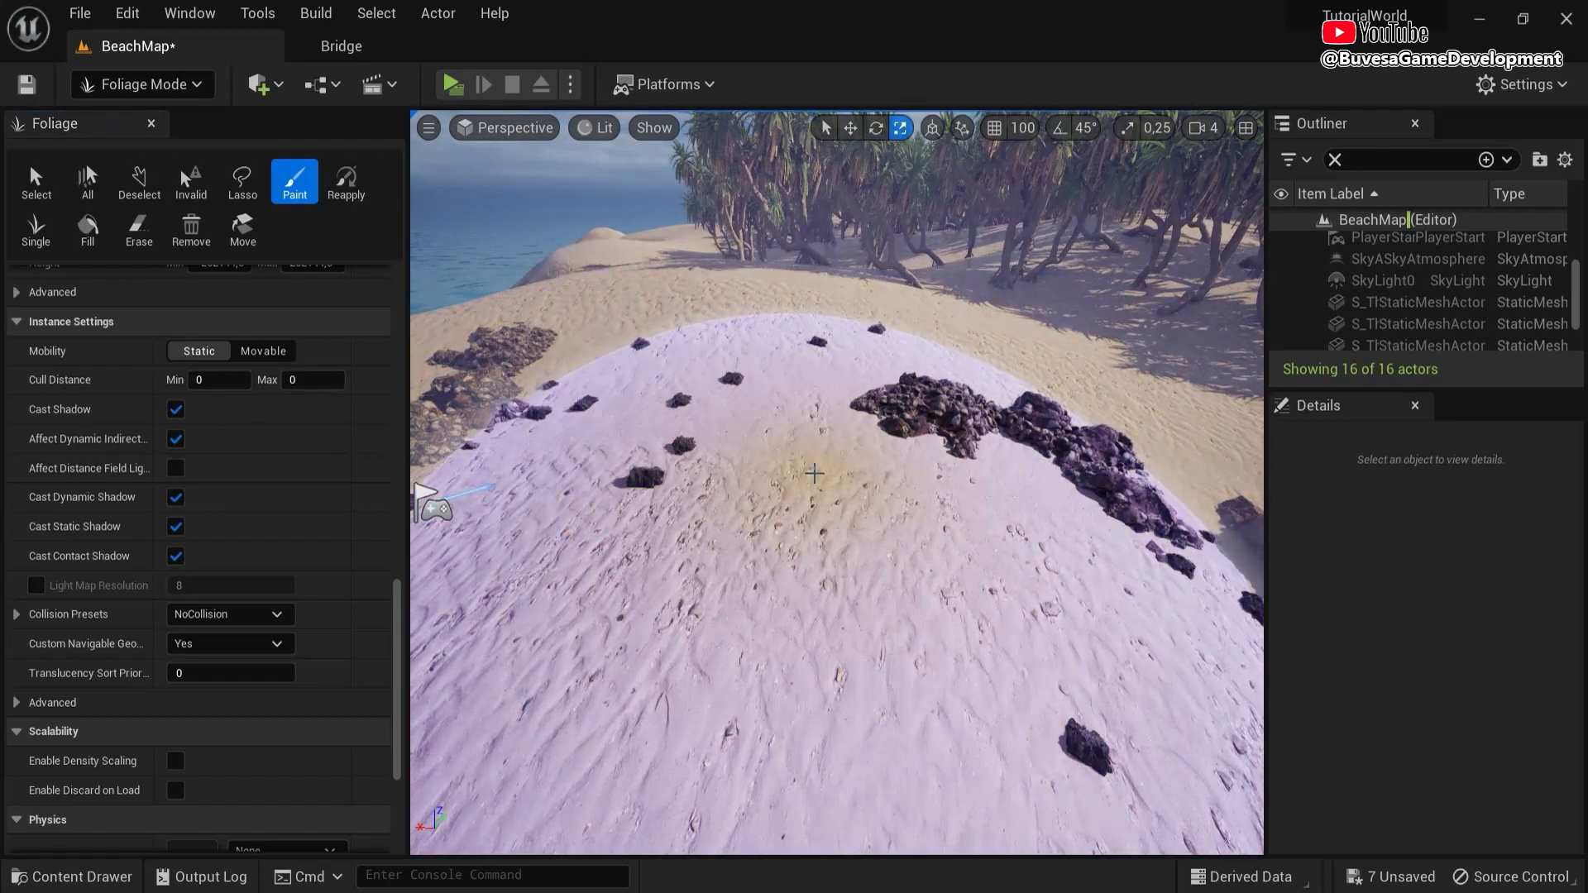
{"action": "mouse_move", "coordinate": [848, 520]}
{"action": "right_mouse_down"}
{"action": "mouse_move", "coordinate": [814, 405]}
{"action": "mouse_move", "coordinate": [992, 476]}
{"action": "mouse_move", "coordinate": [1144, 505]}
{"action": "mouse_move", "coordinate": [951, 485]}
{"action": "right_mouse_up"}
{"action": "left_click", "coordinate": [972, 572]}
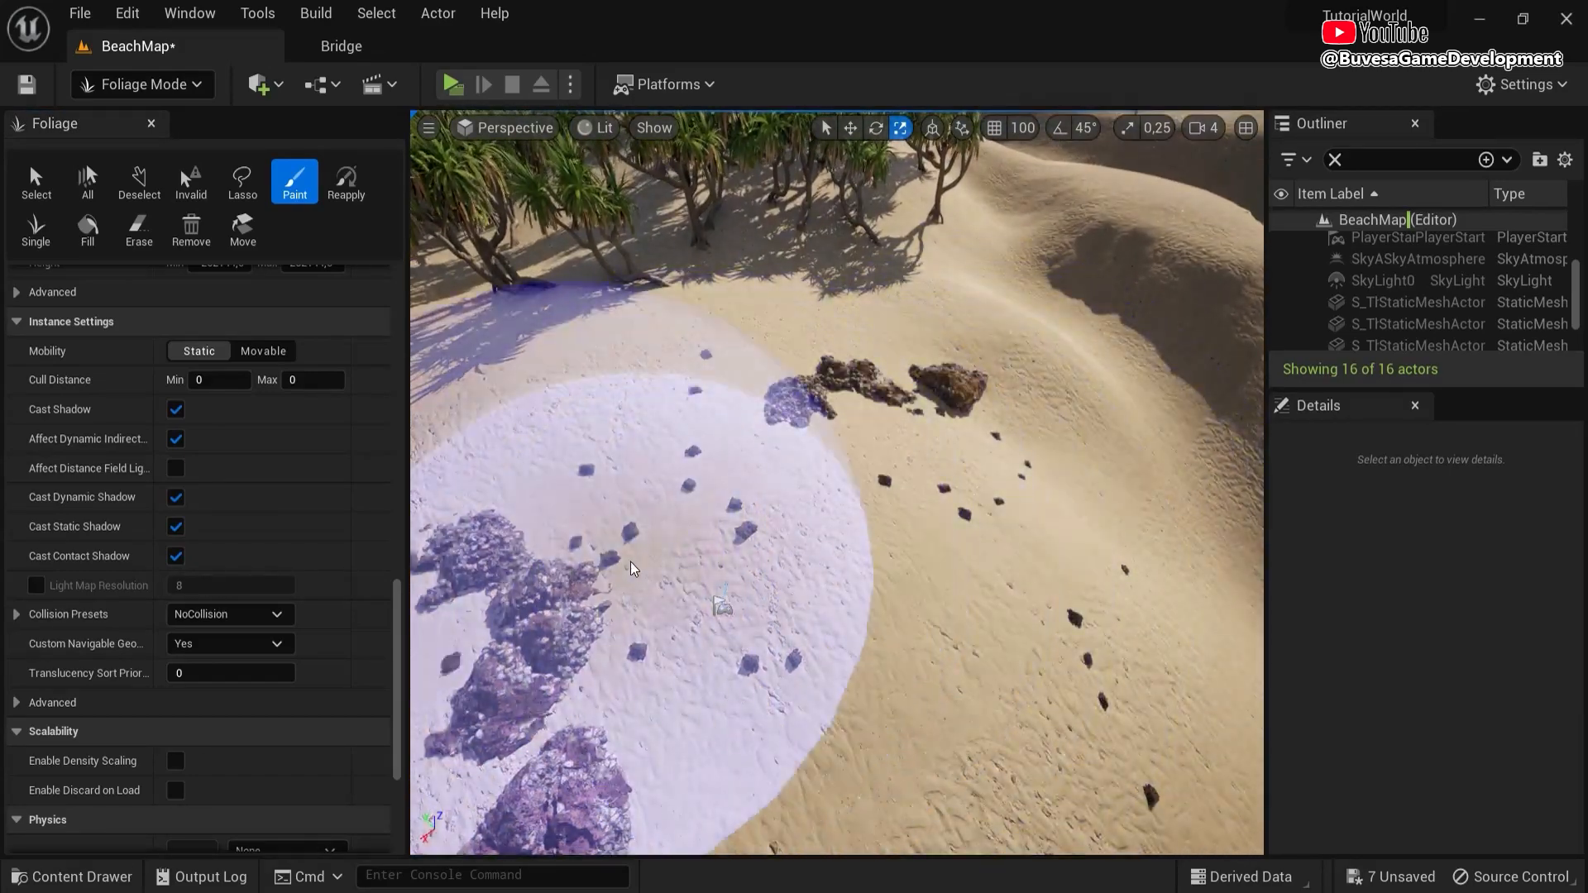
{"action": "right_click_drag", "start_coordinate": [639, 430], "coordinate": [663, 539]}
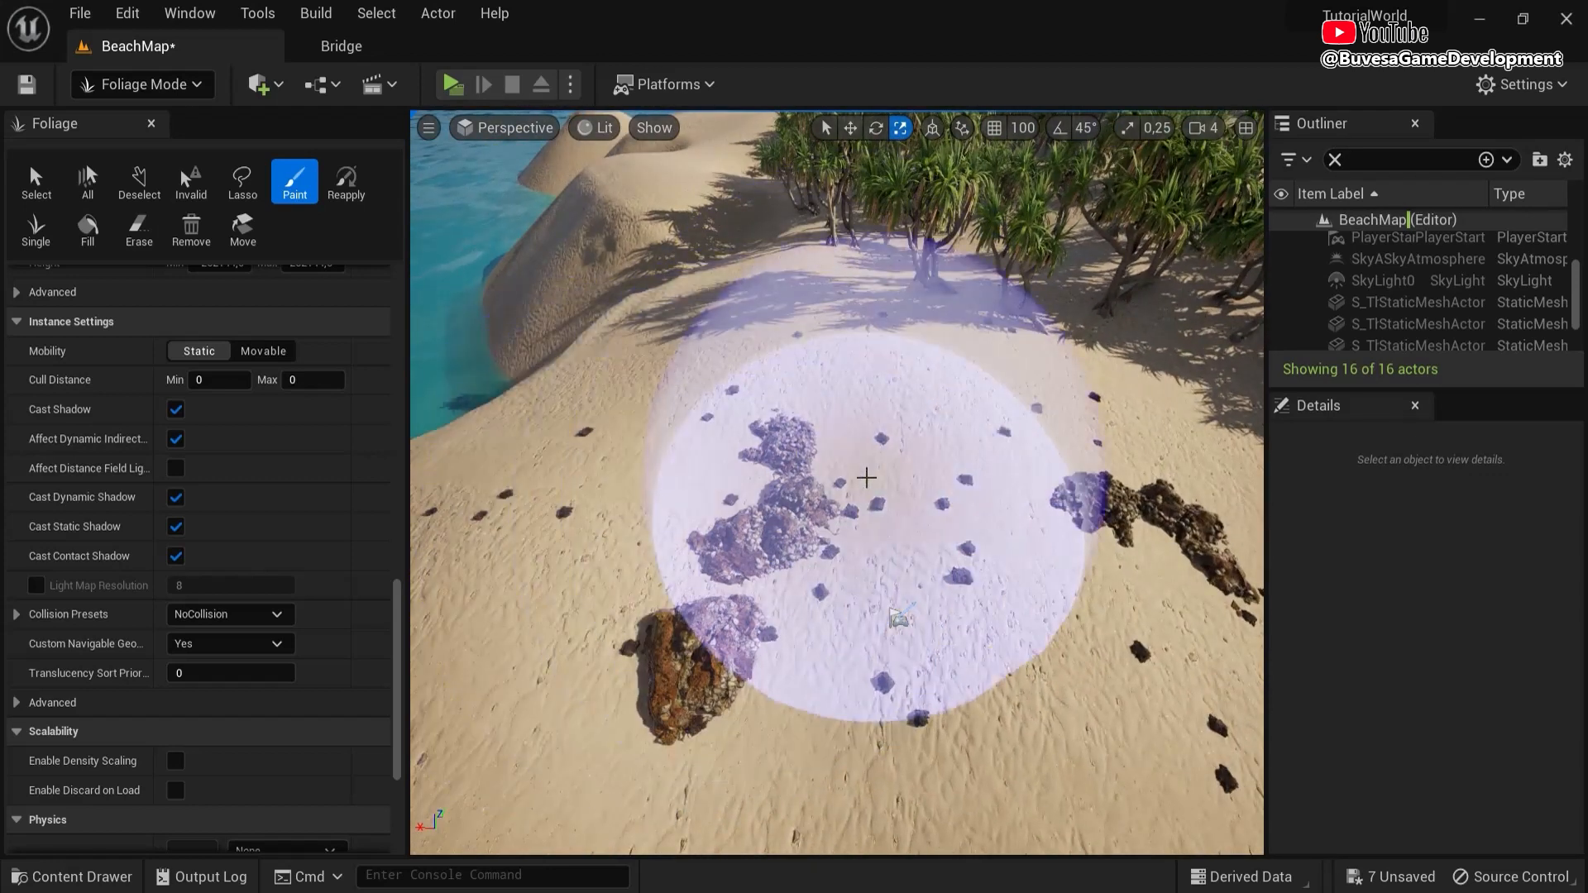
- Return to Selection mode and play-test the level, running the character among the painted rocks and the large formations
{"action": "left_click", "coordinate": [143, 84]}
{"action": "left_click", "coordinate": [160, 118]}
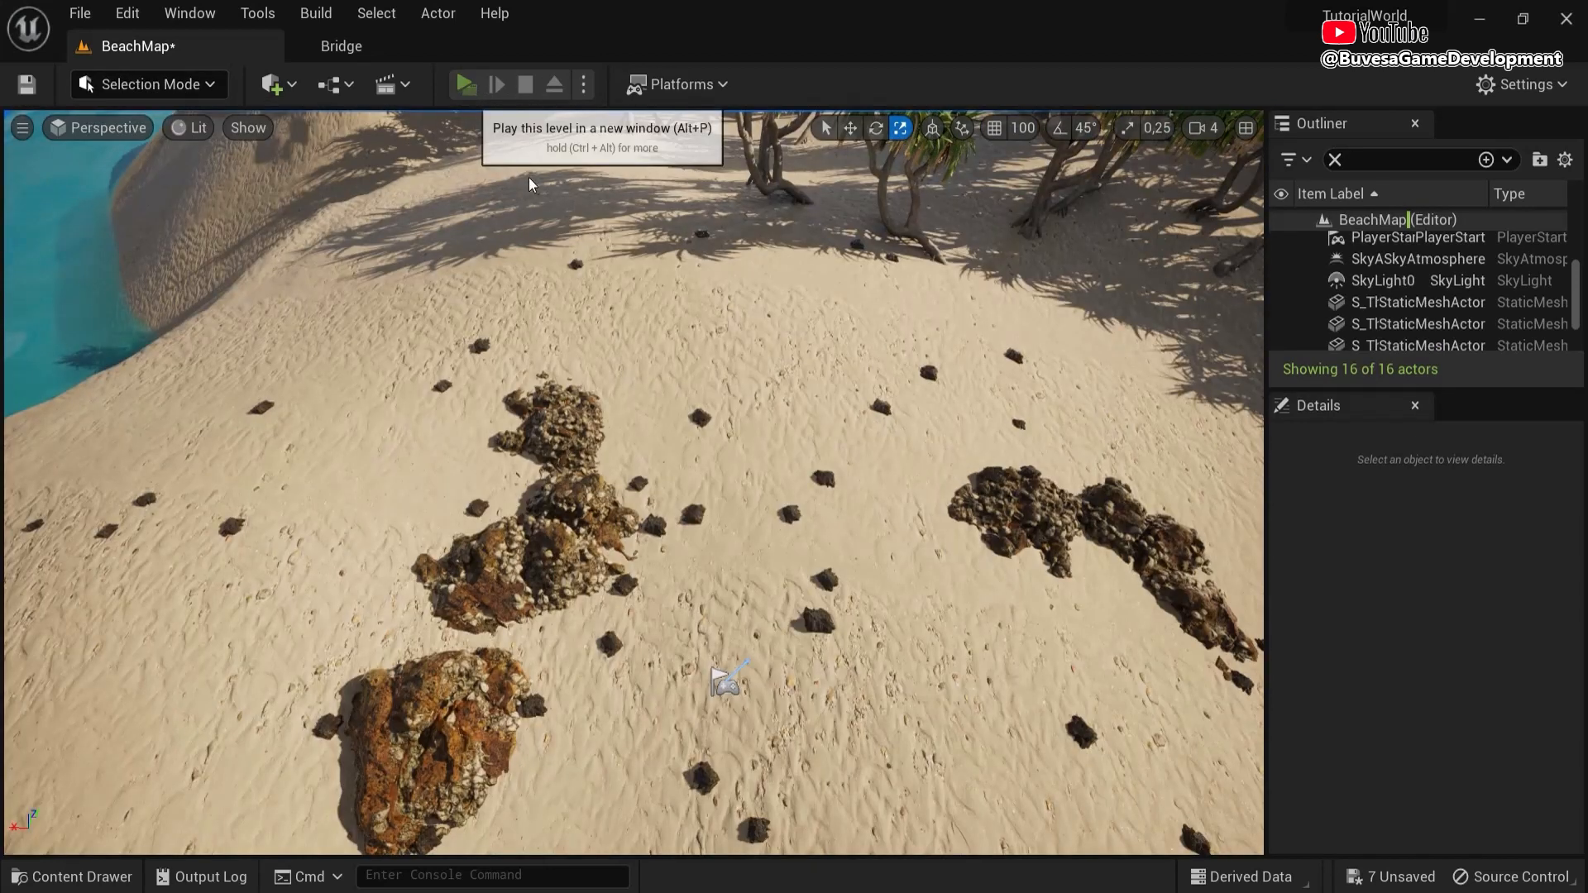
{"action": "left_click", "coordinate": [453, 83]}
{"action": "key", "text": "w"}
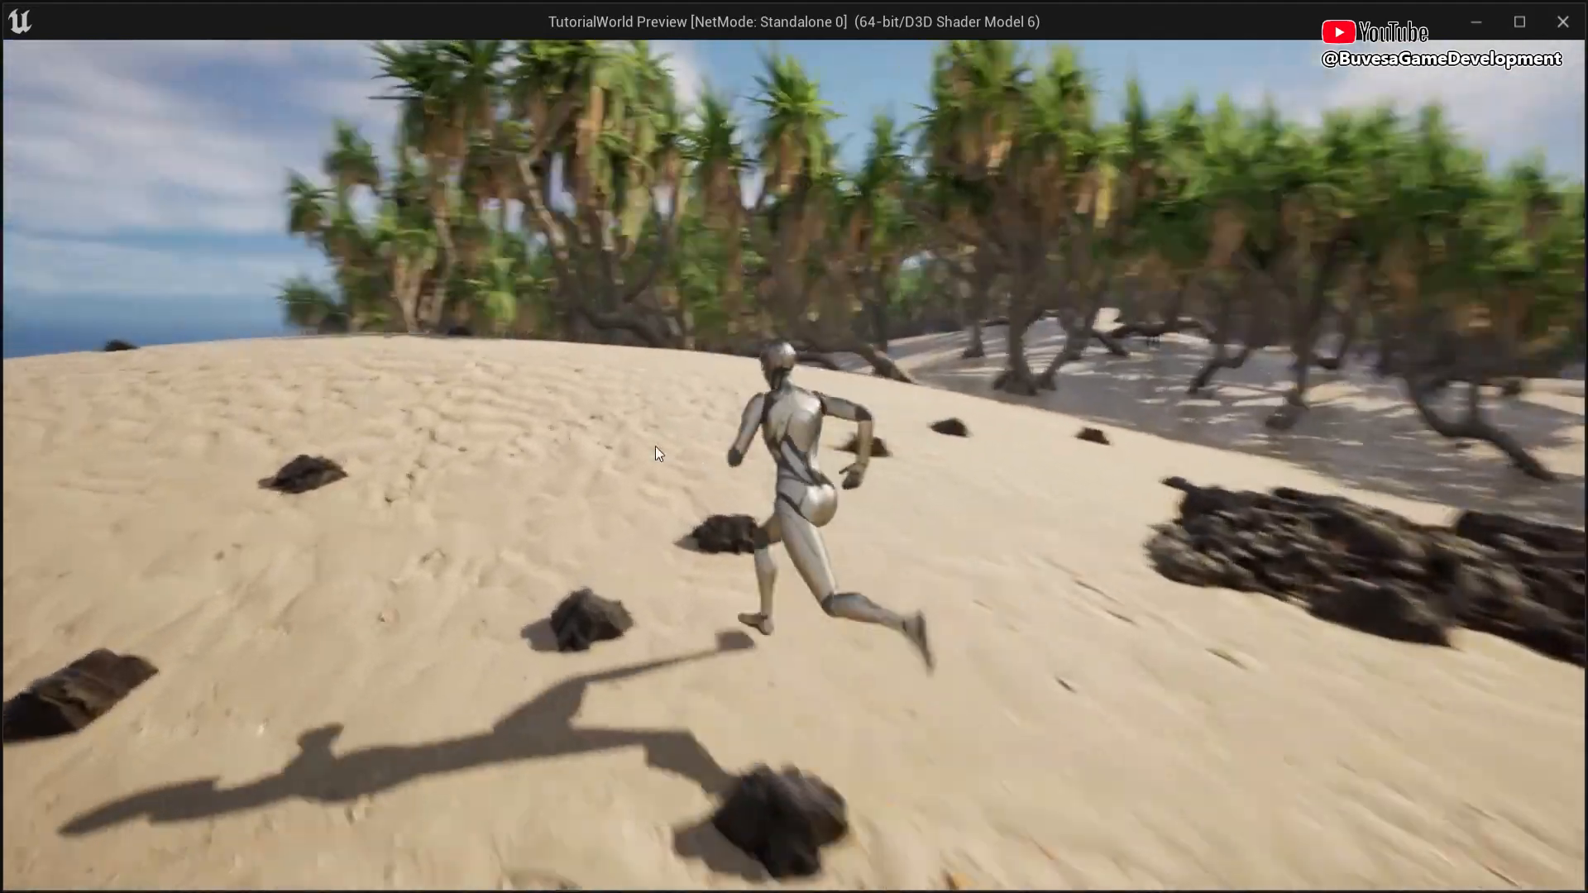
{"action": "key", "text": "w"}
{"action": "key", "text": "w"}
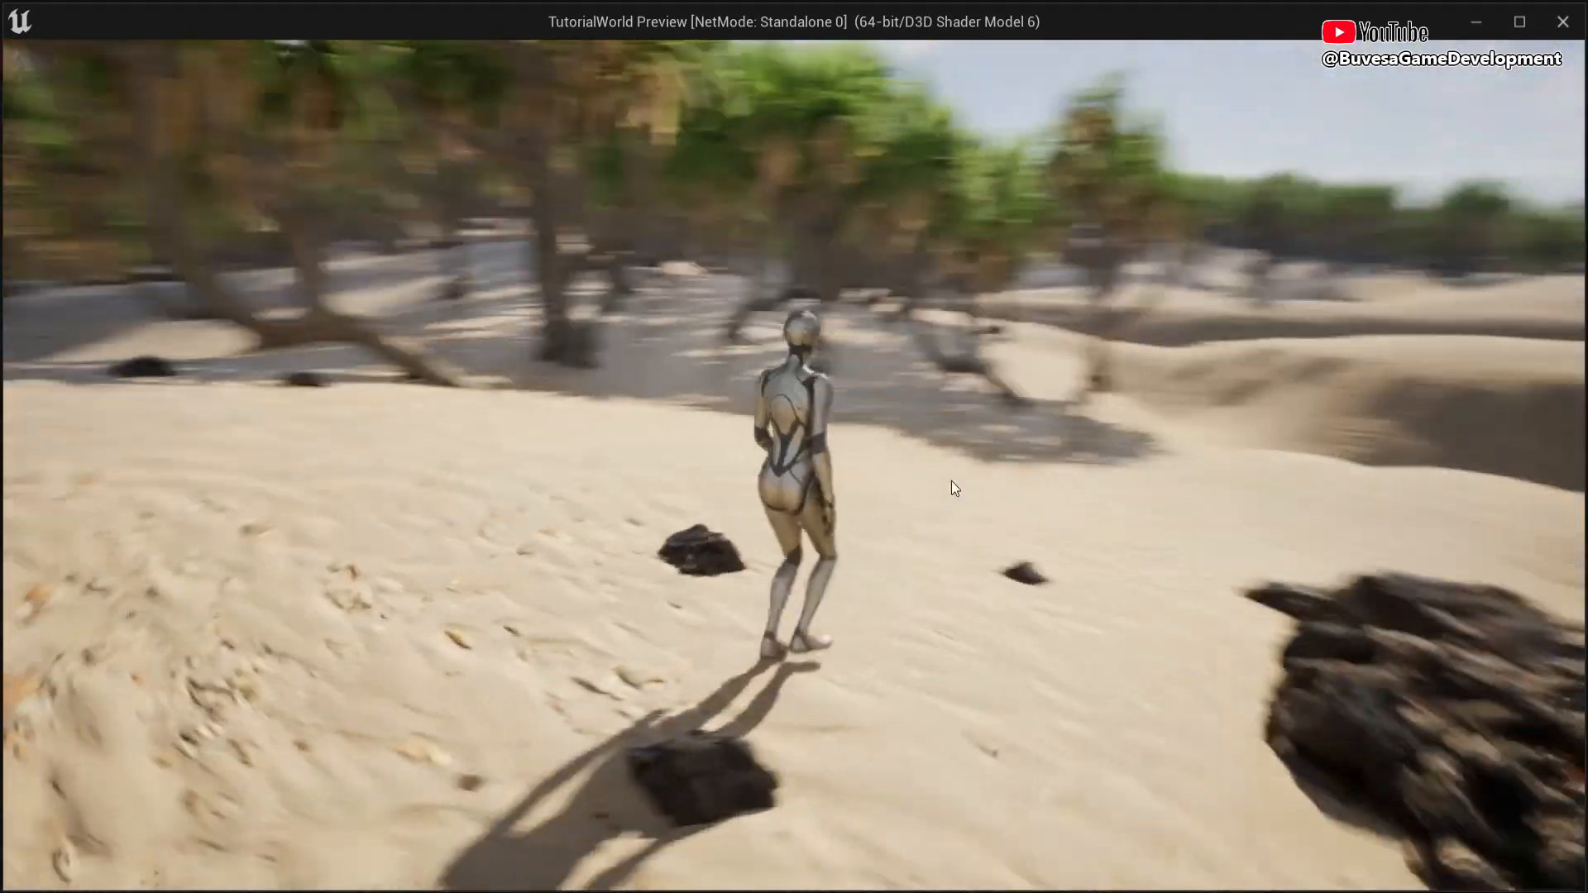
{"action": "key", "text": "w"}
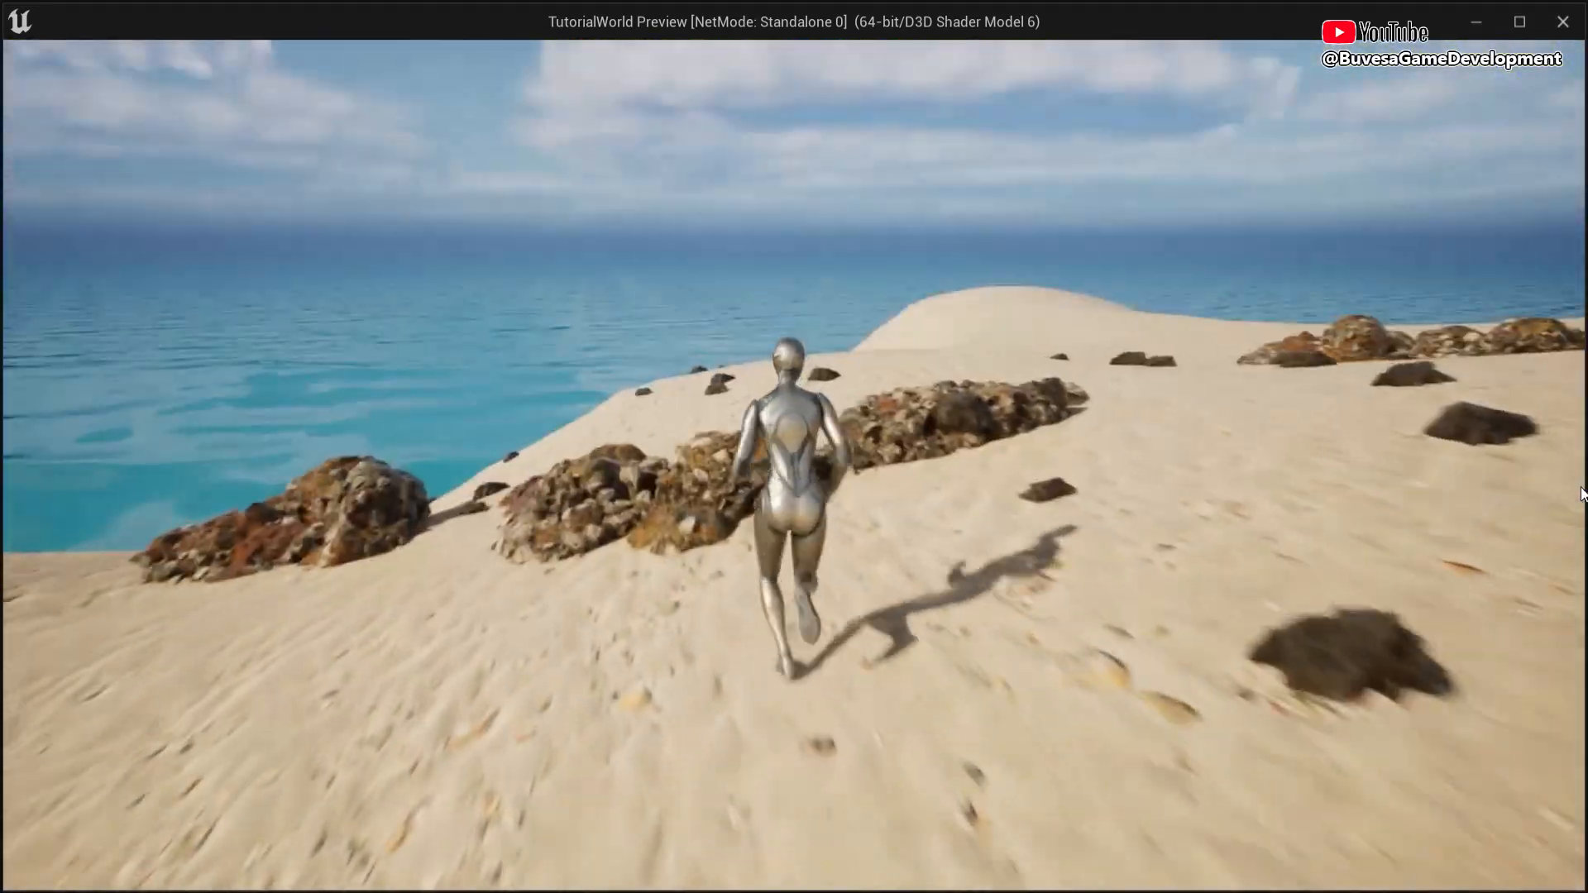
{"action": "key", "text": "w"}
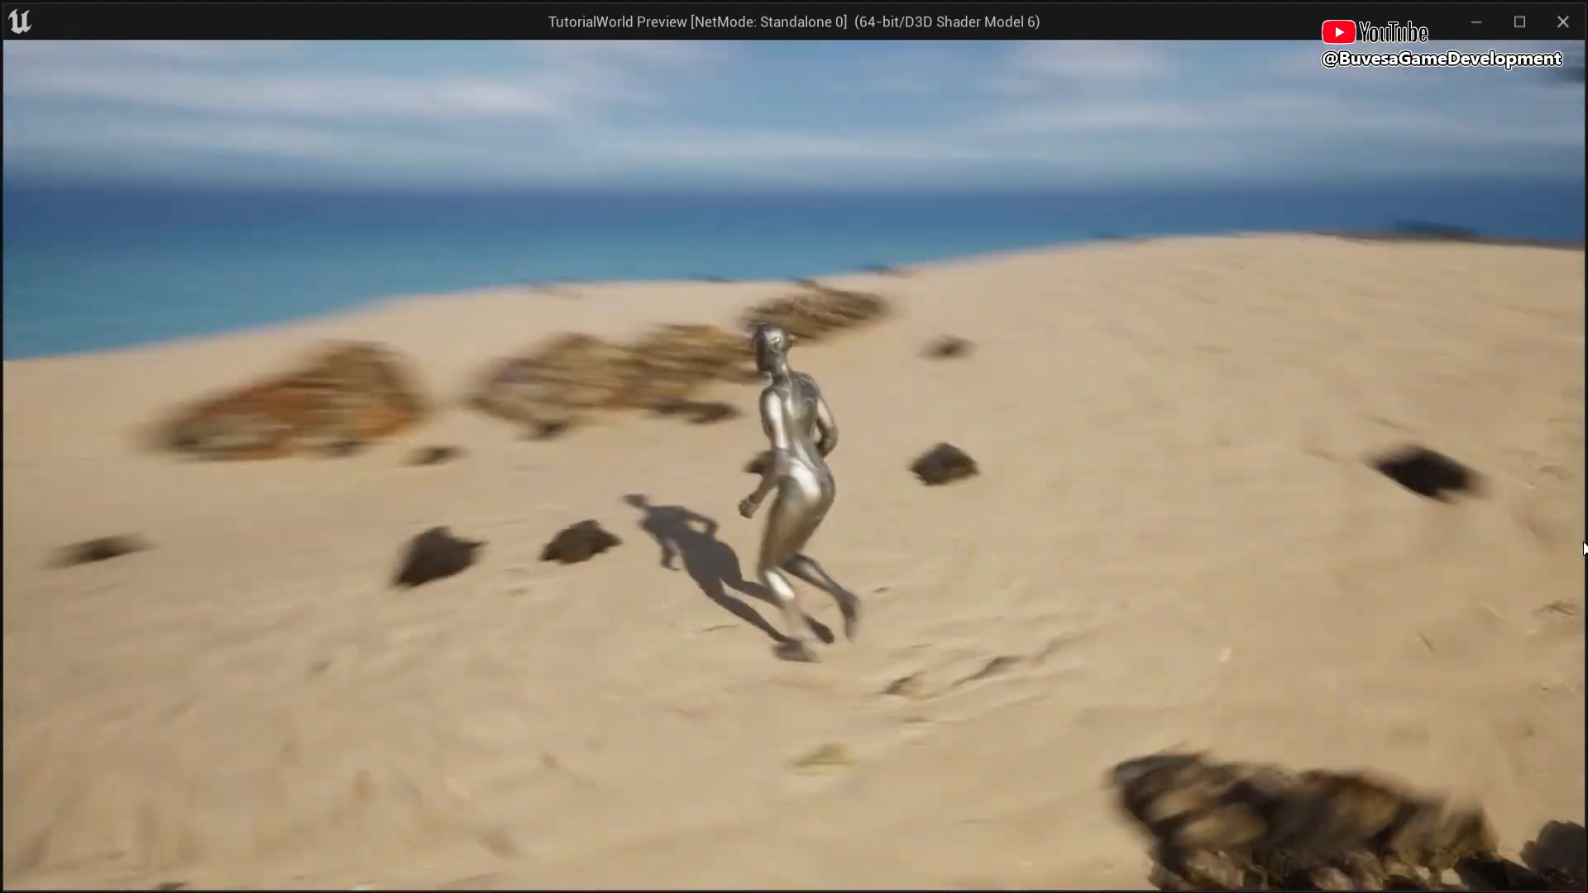
{"action": "key", "text": "w"}
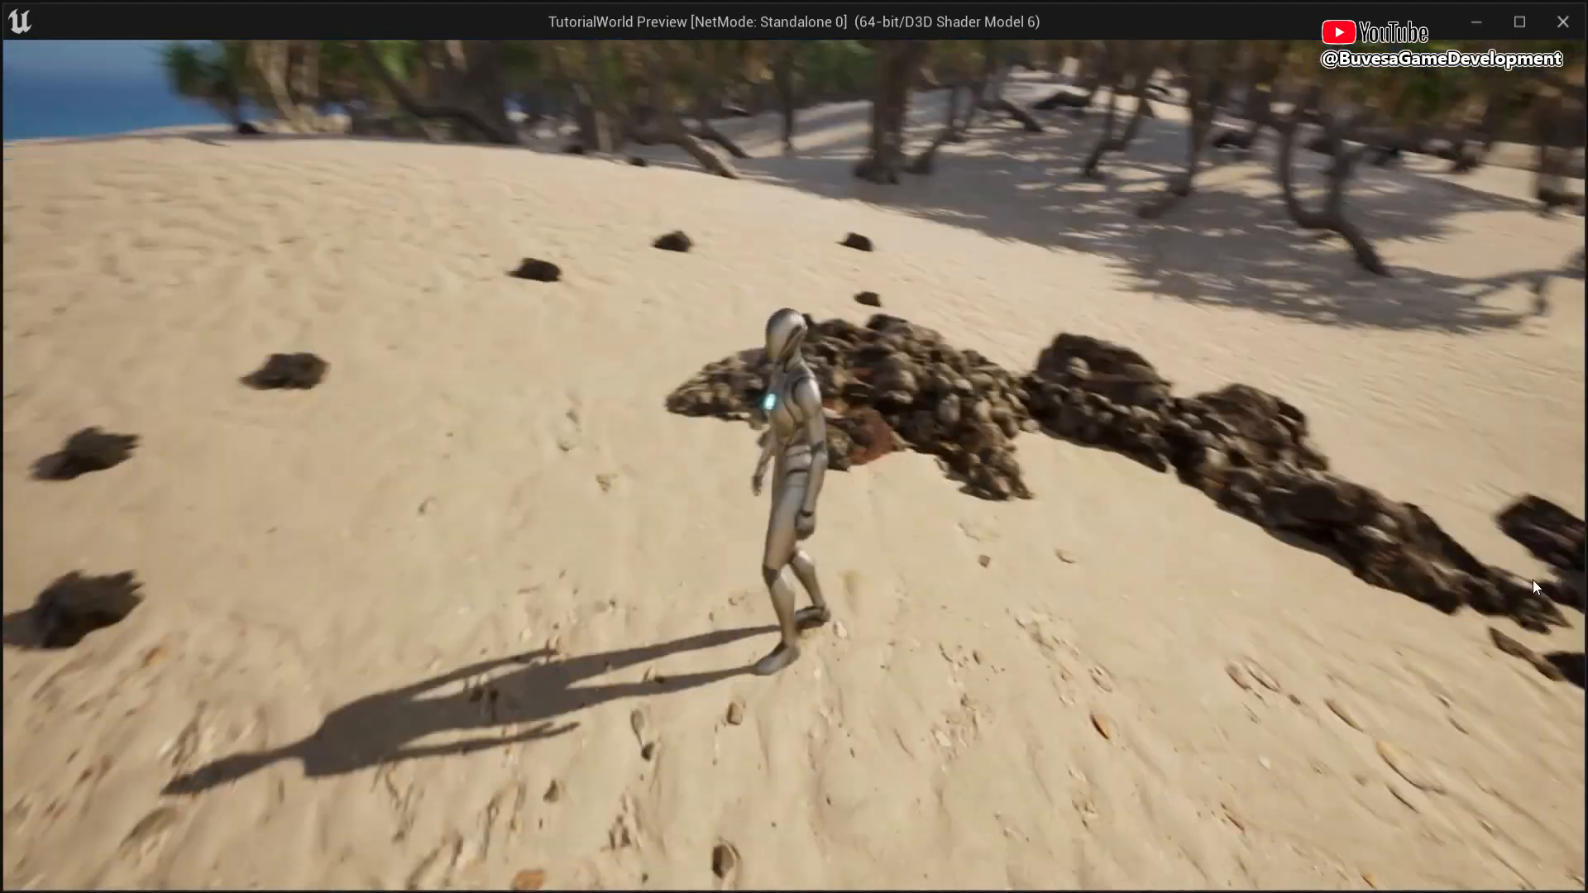
- End the play-test and open the static mesh of the large rock formation near the PlayerStart for editing
{"action": "key", "text": "Escape"}
{"action": "left_click", "coordinate": [579, 525]}
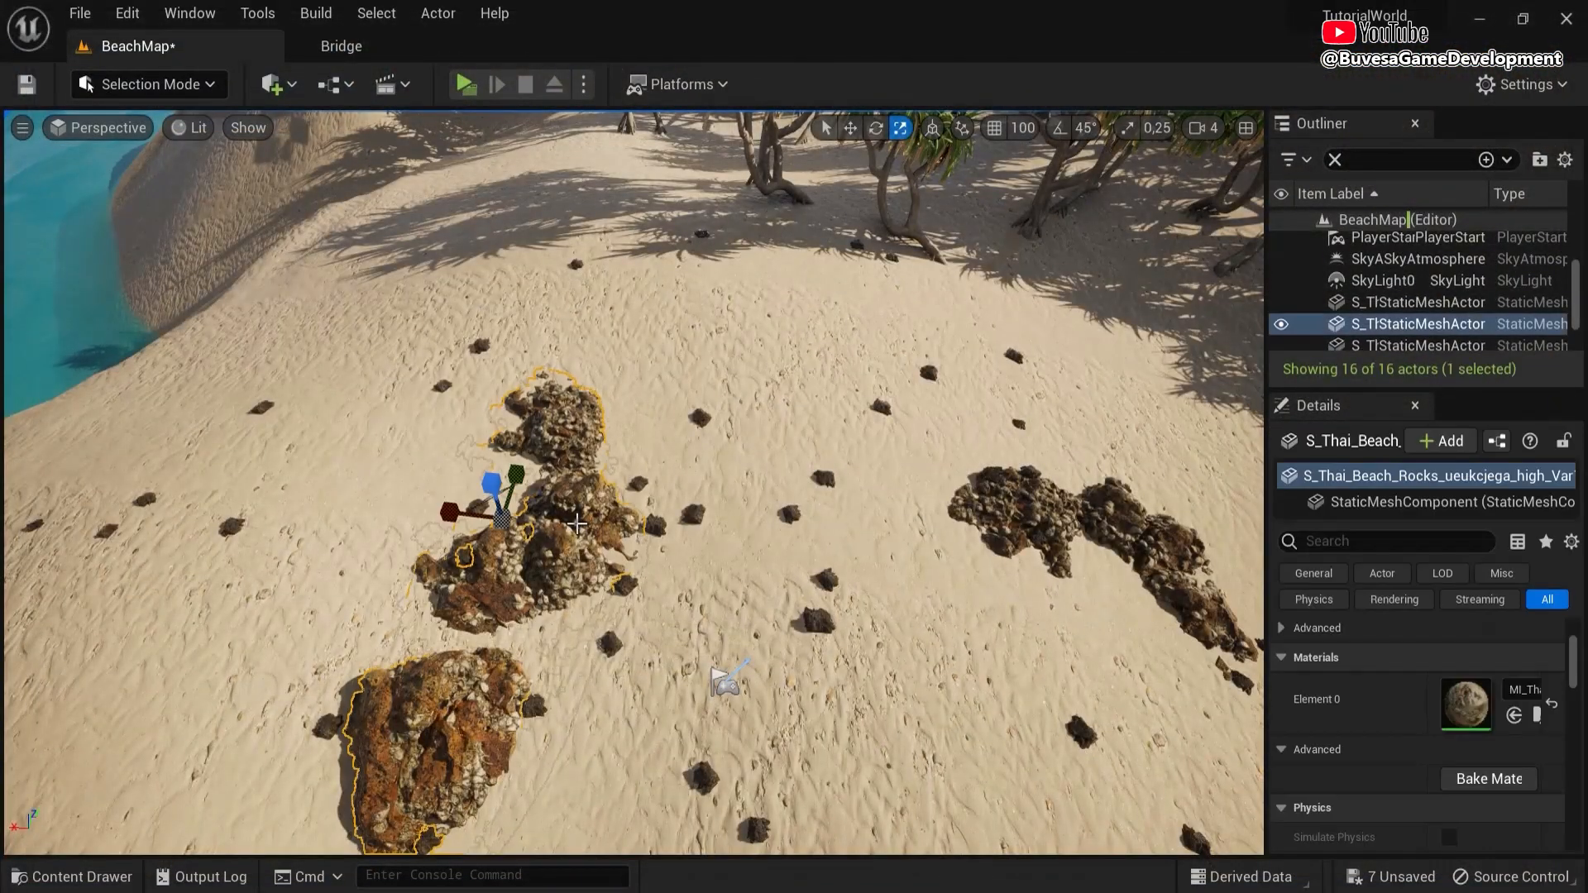
{"action": "key", "text": "f"}
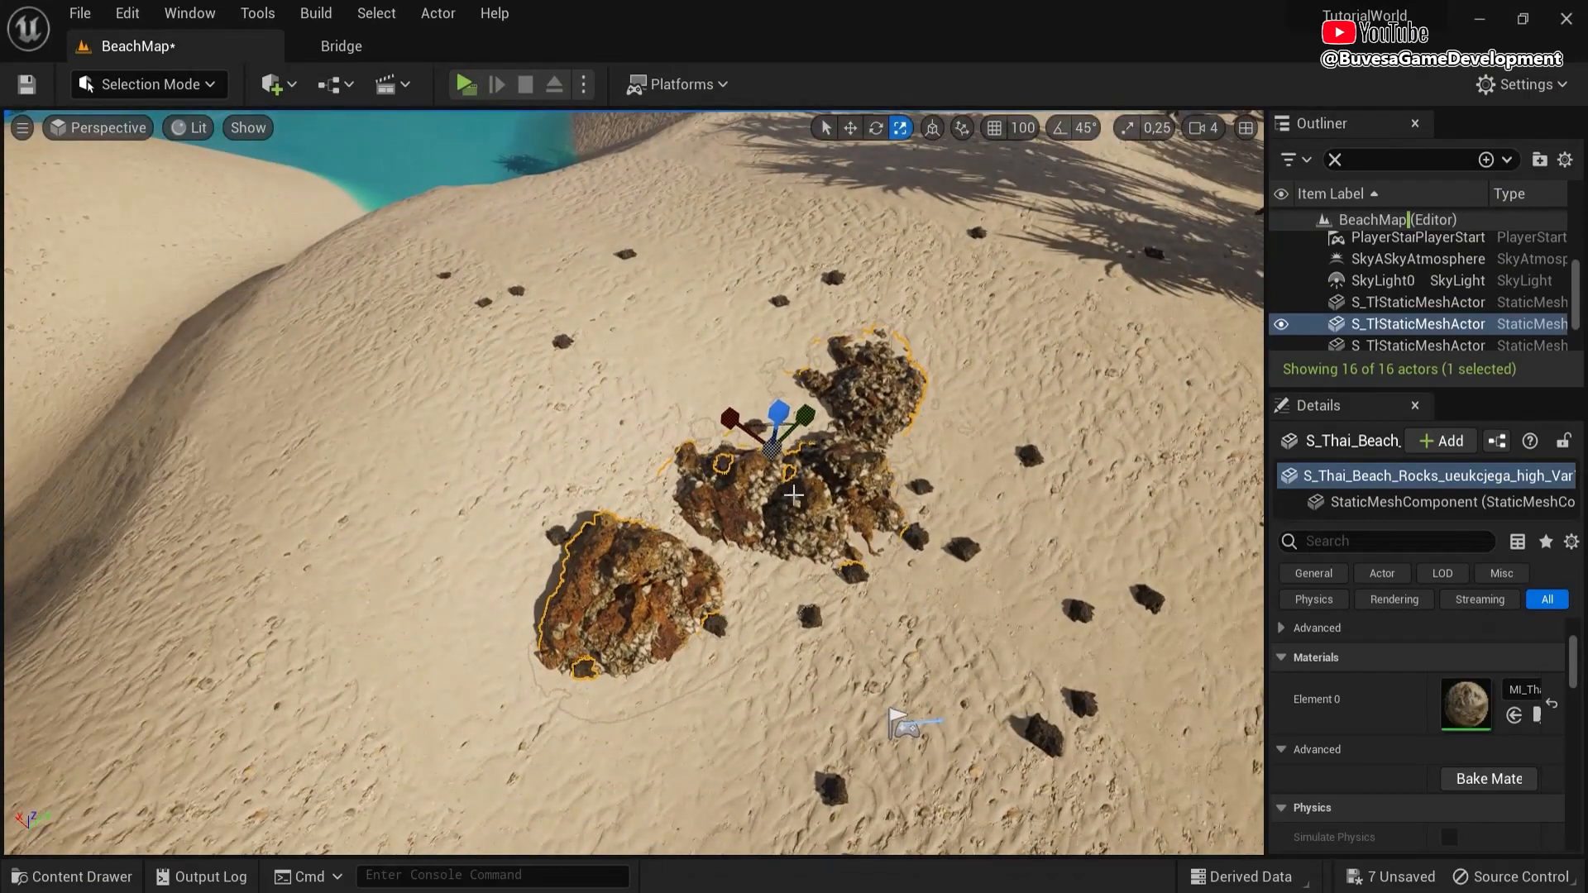
{"action": "key", "text": "ctrl+e"}
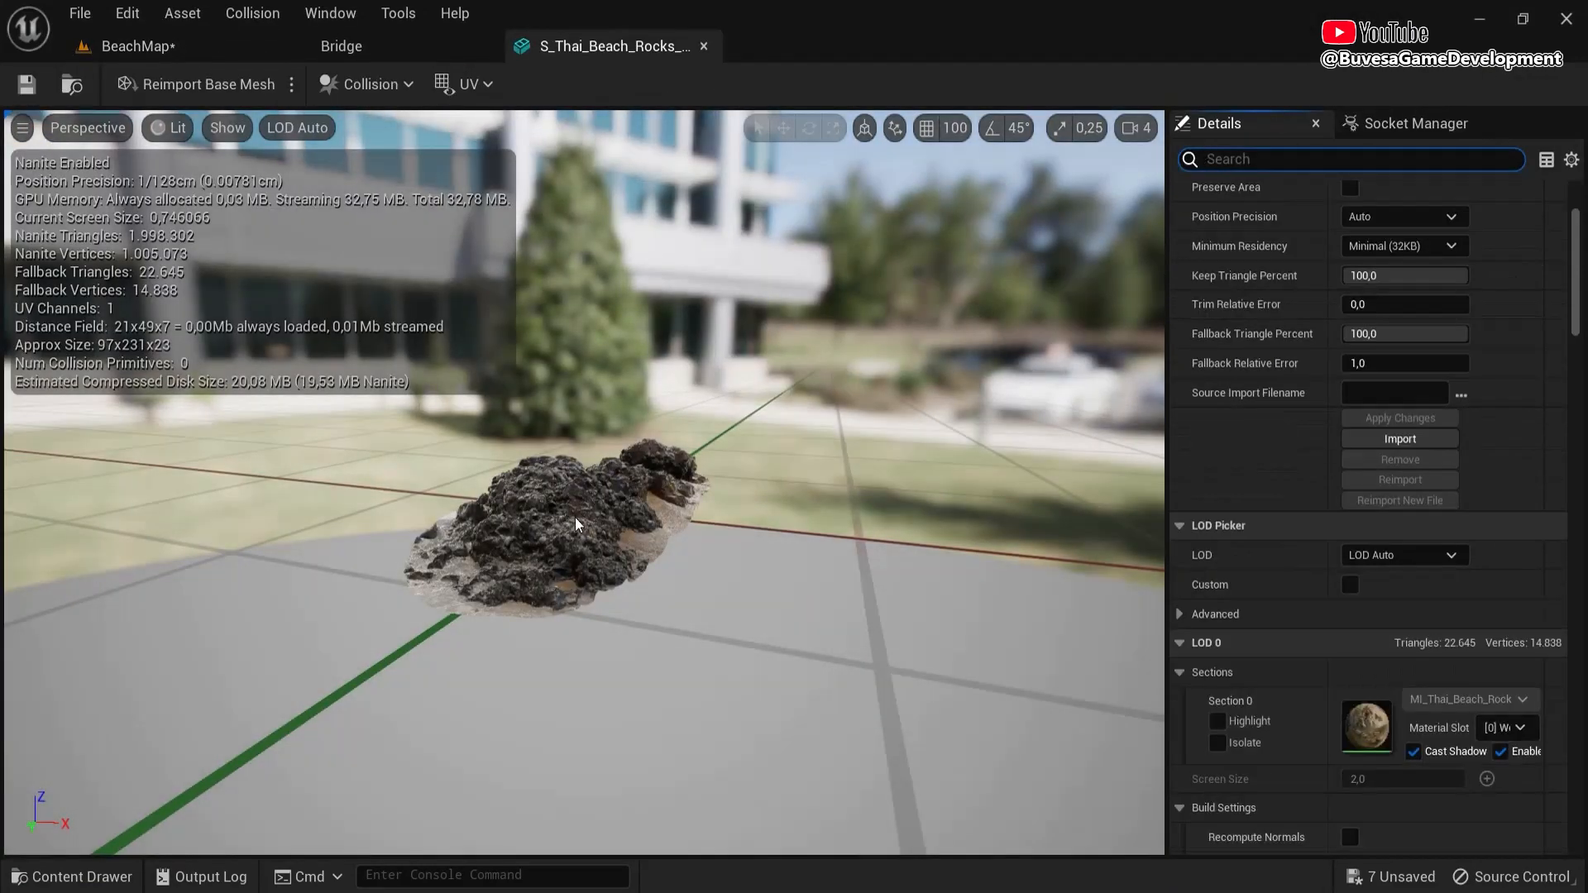
- Generate auto convex collision for the rock mesh with hull count 4, max hull verts 16 and hull precision 100000, and inspect the hulls
{"action": "left_click", "coordinate": [360, 83]}
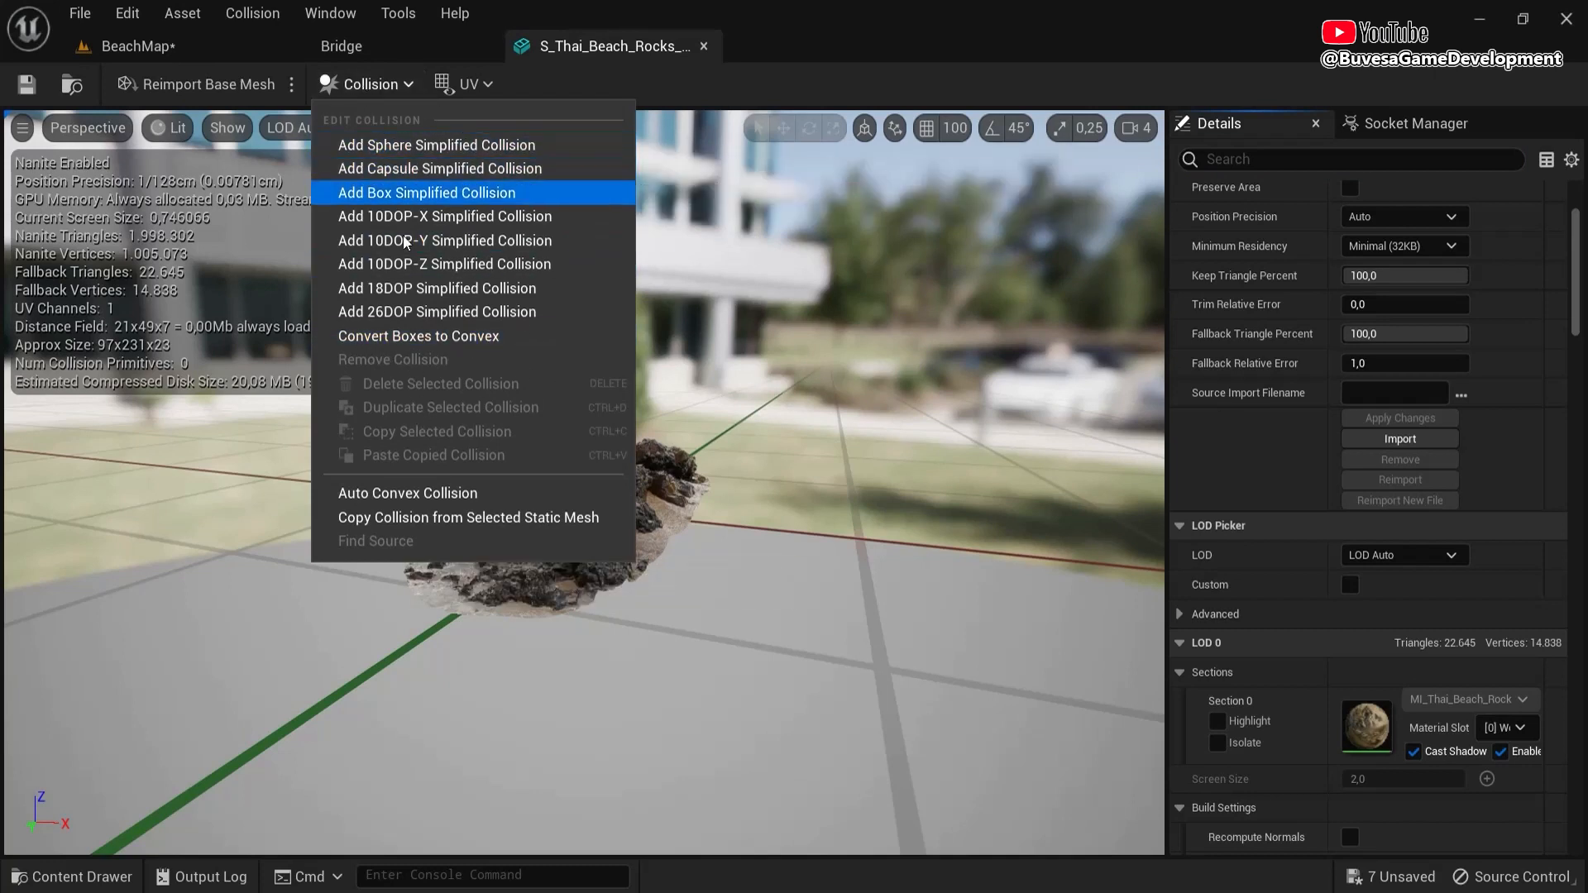
{"action": "left_click", "coordinate": [422, 494]}
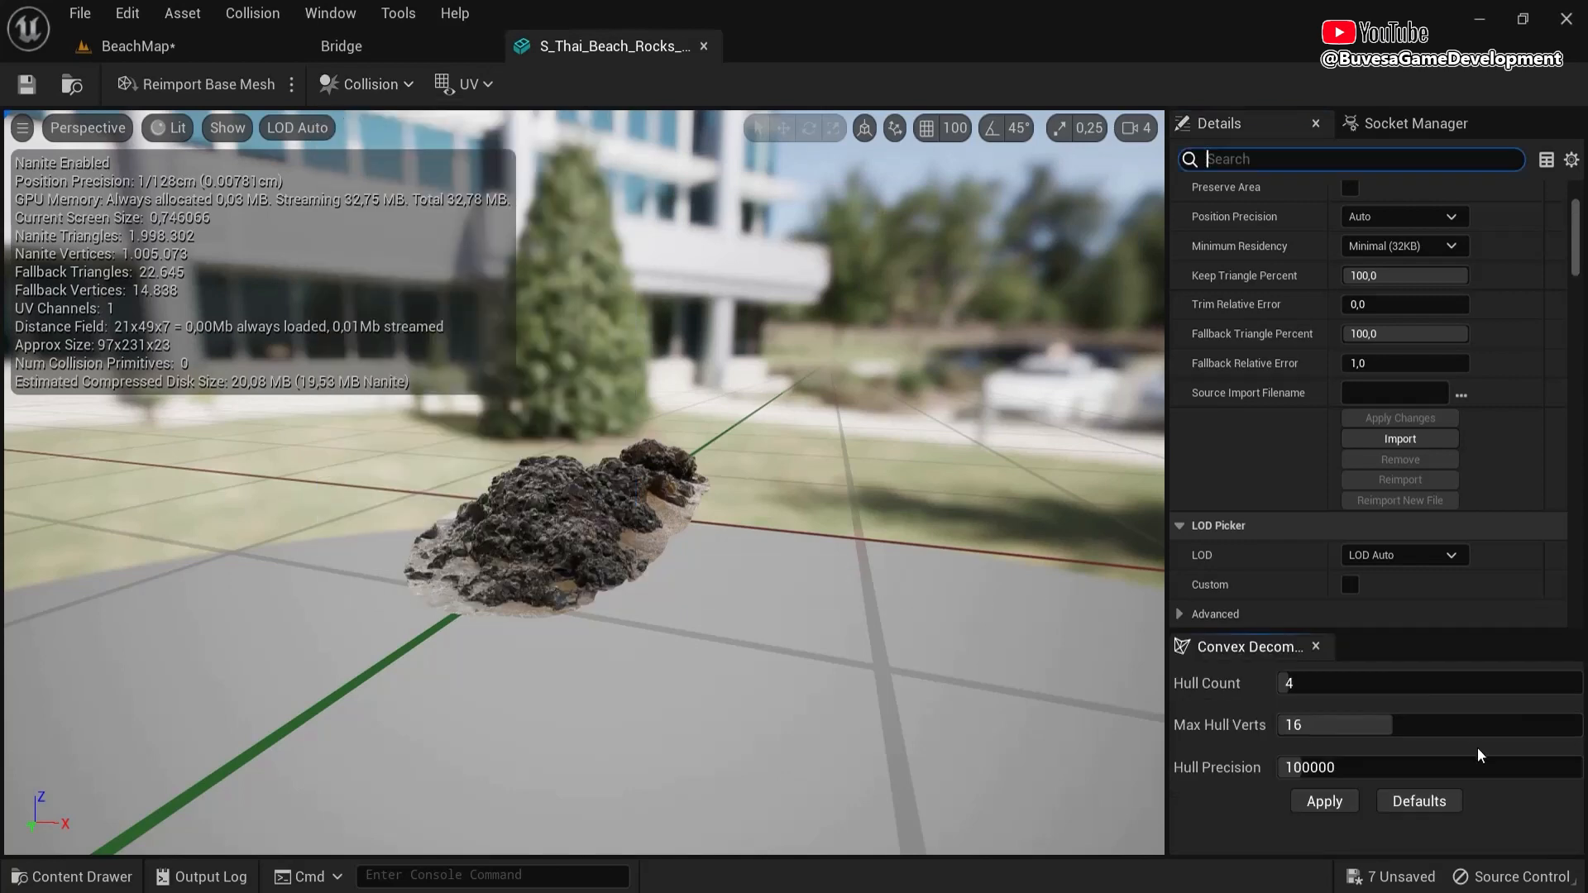
{"action": "left_click", "coordinate": [1324, 803]}
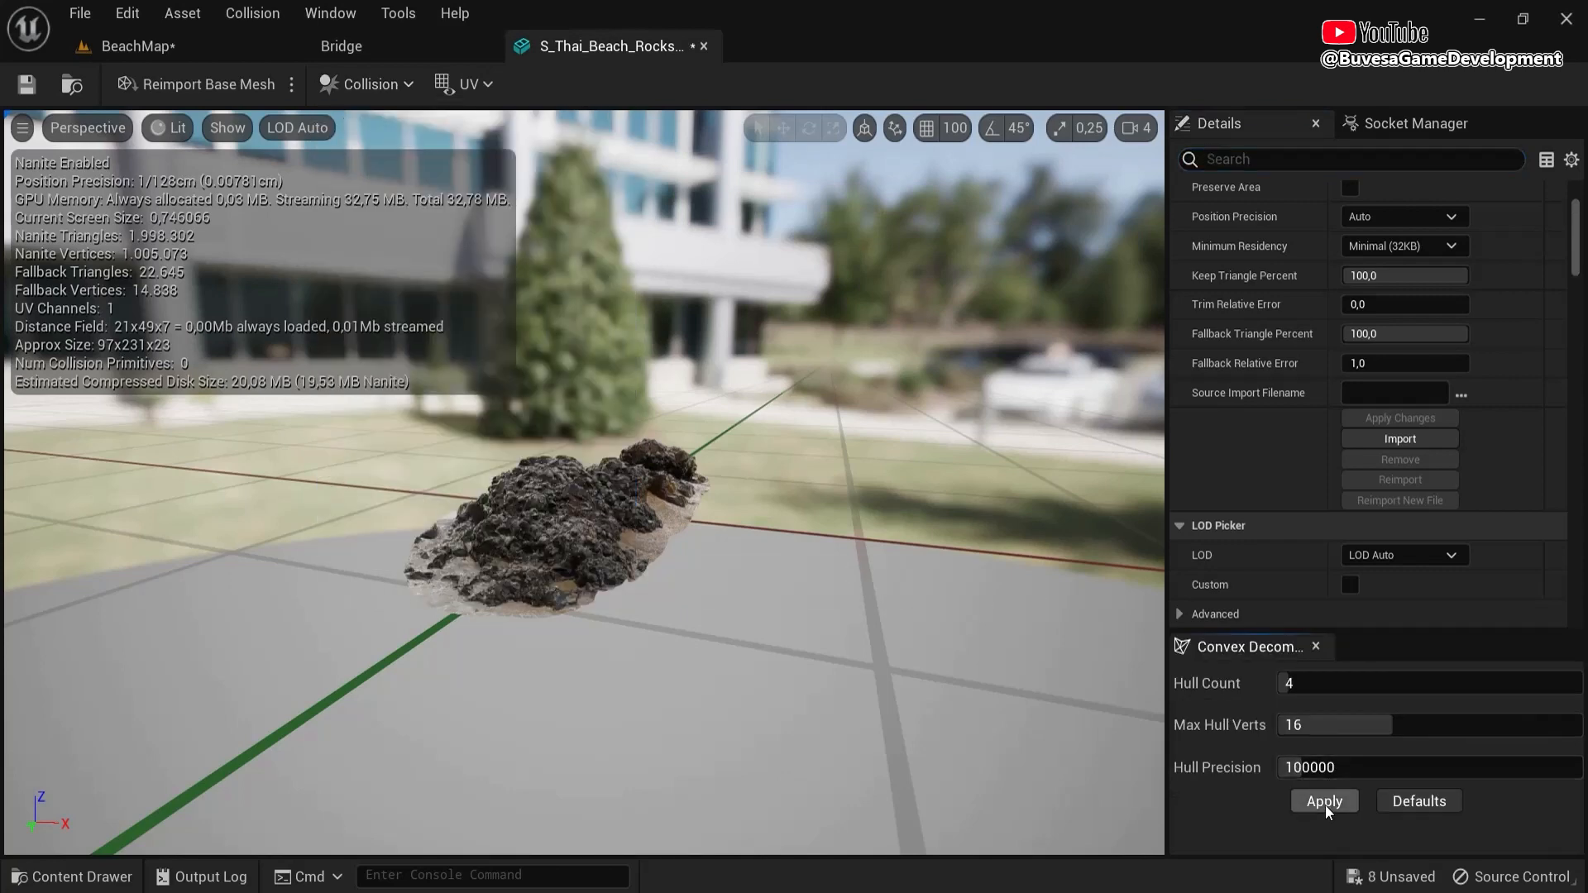
{"action": "scroll", "coordinate": [599, 521], "scroll_direction": "up", "scroll_amount": 5}
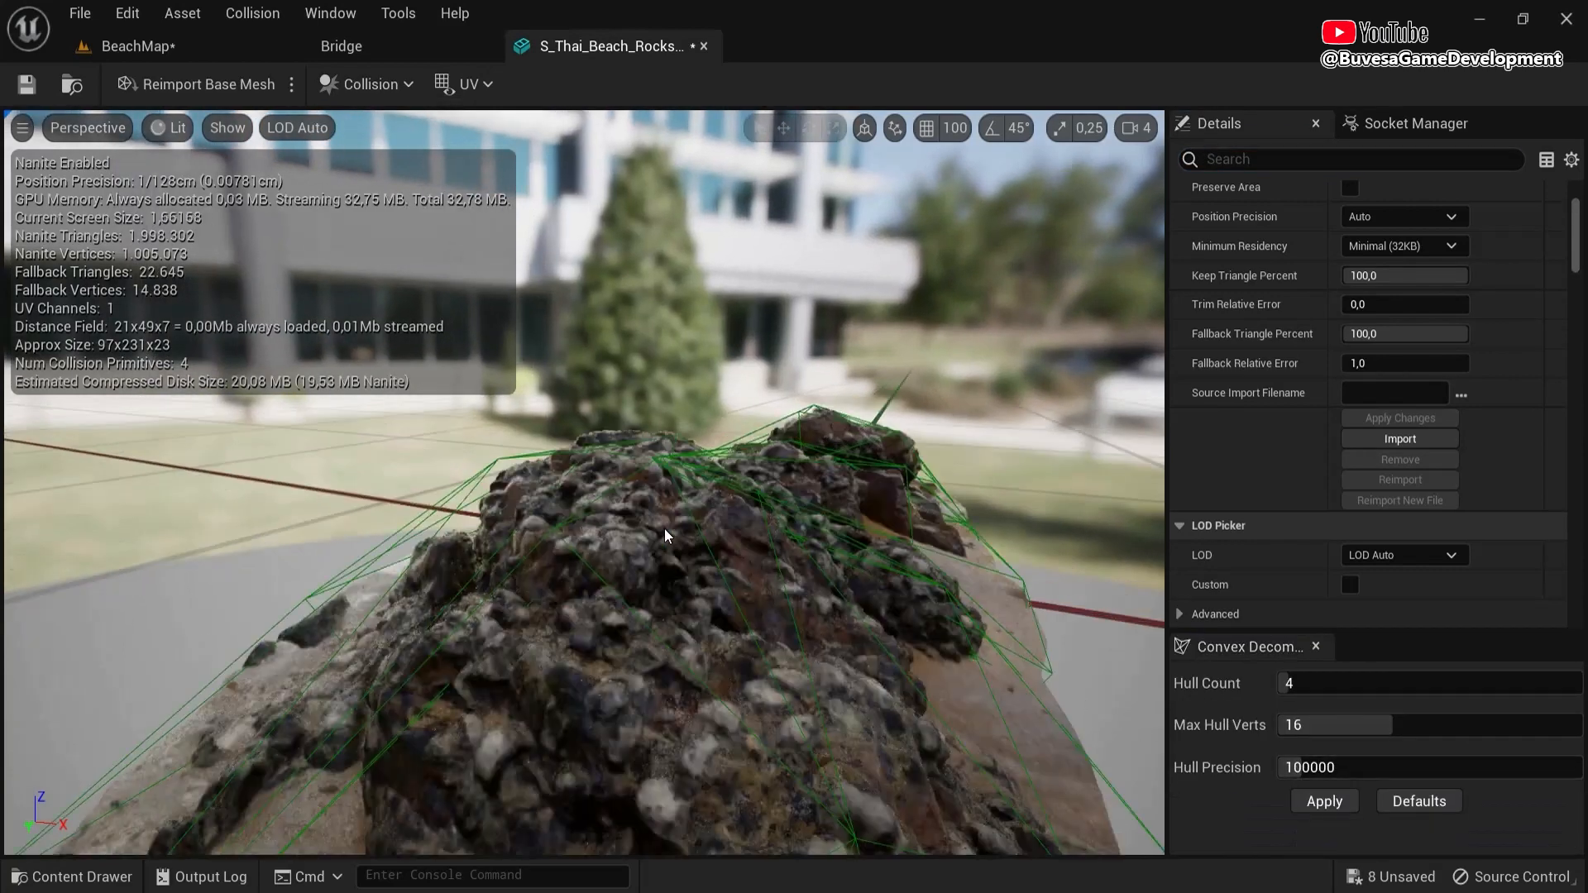
{"action": "scroll", "coordinate": [663, 530], "scroll_direction": "down", "scroll_amount": 4}
{"action": "left_click_drag", "start_coordinate": [663, 530], "coordinate": [925, 697]}
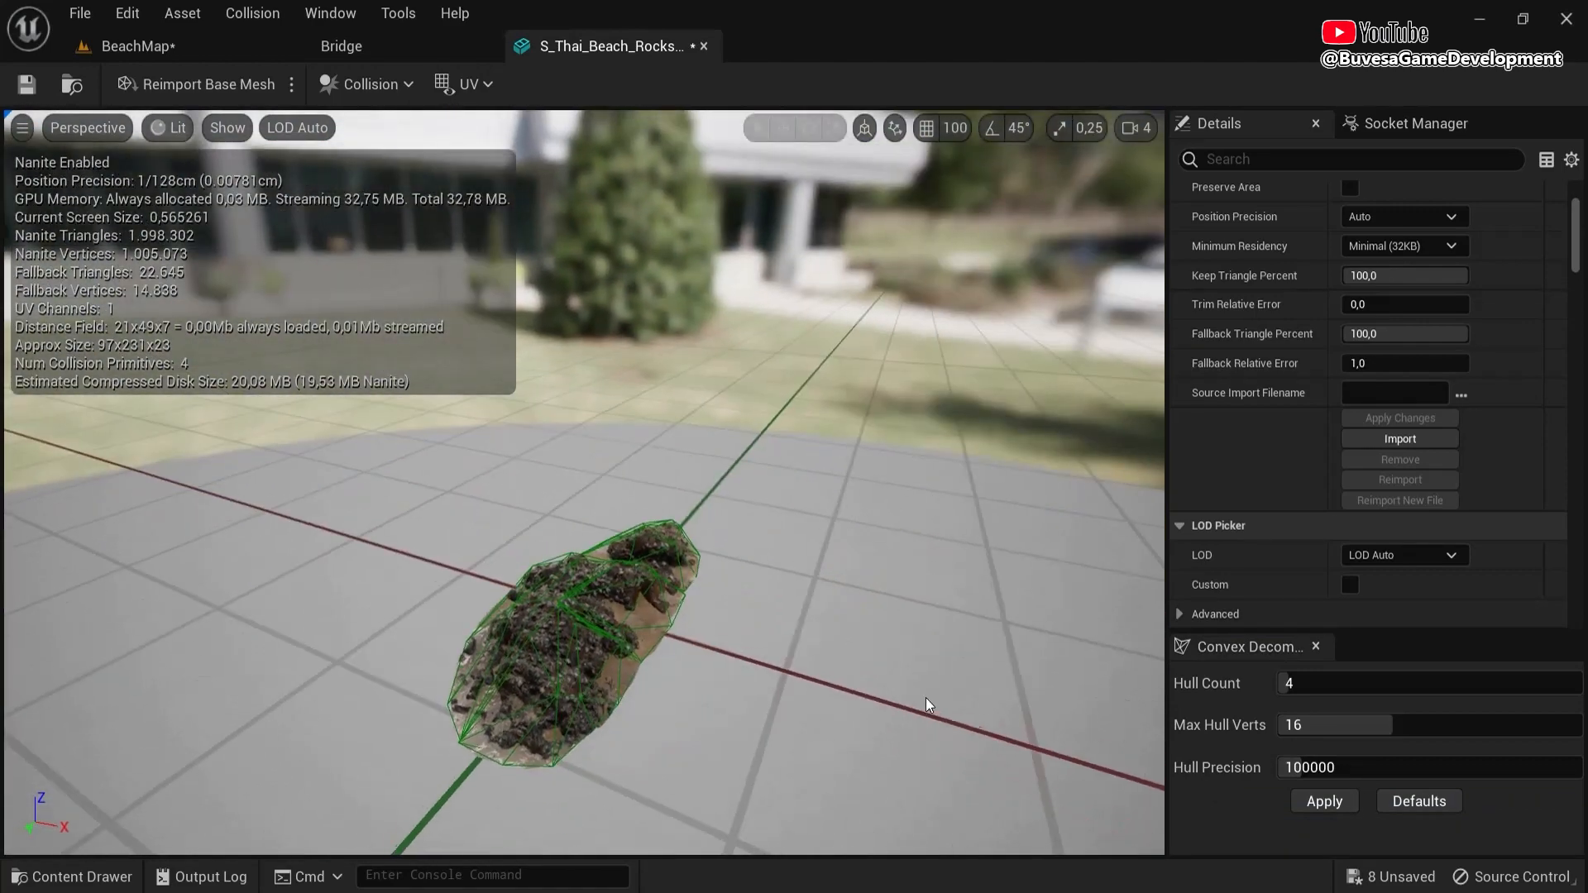
- Filter the rock mesh's details by "collision", review its convex elements, and save the mesh
{"action": "left_click", "coordinate": [1284, 165]}
{"action": "type", "text": "collision"}
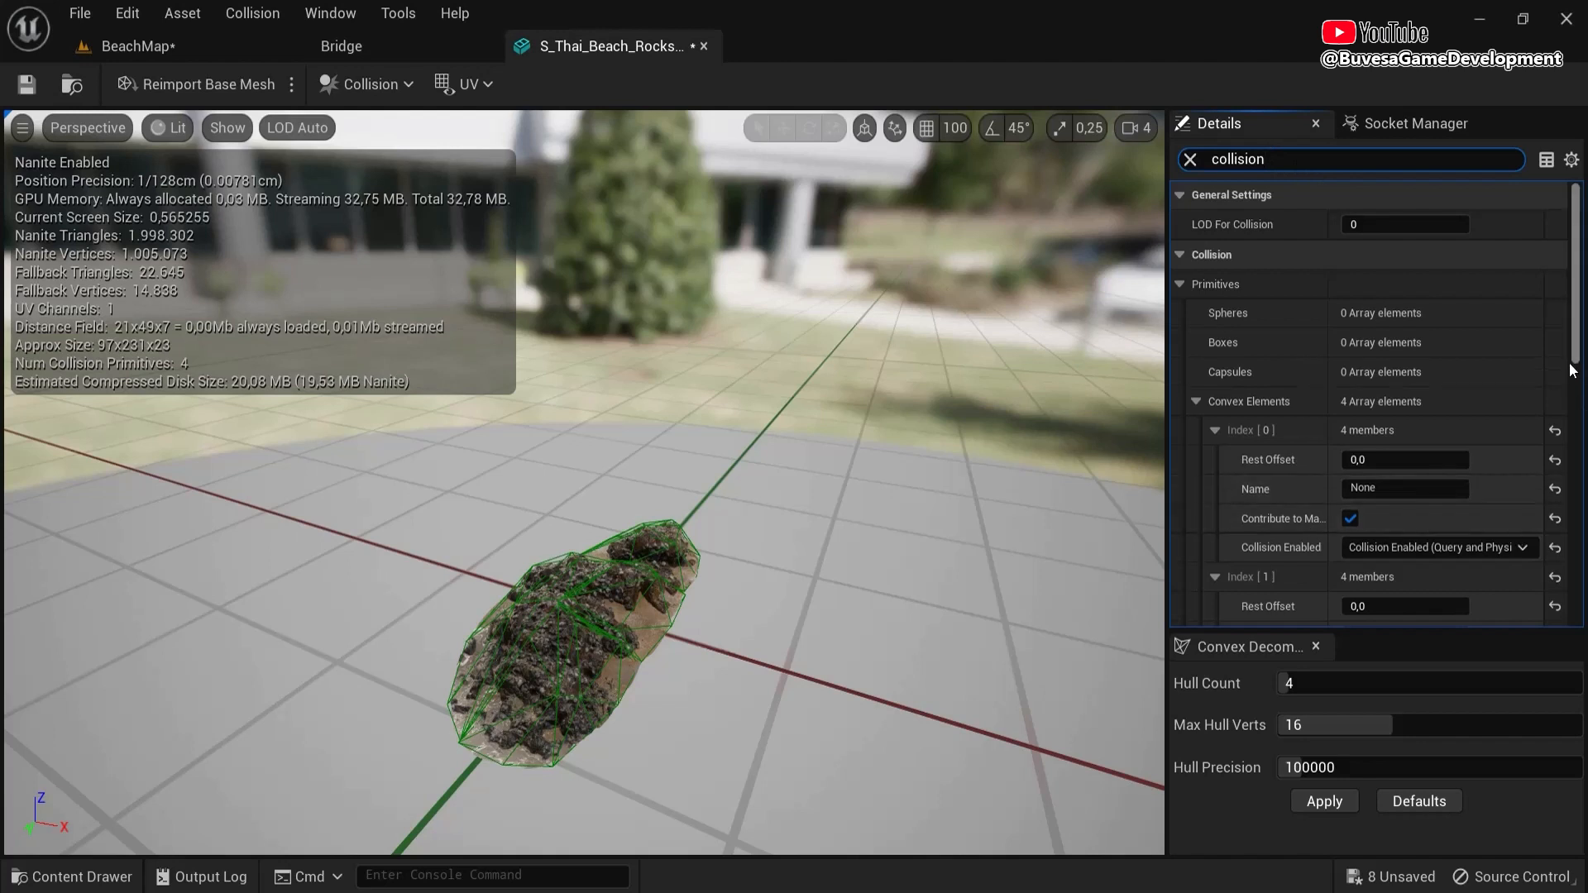
{"action": "left_click_drag", "start_coordinate": [1573, 370], "coordinate": [1575, 450]}
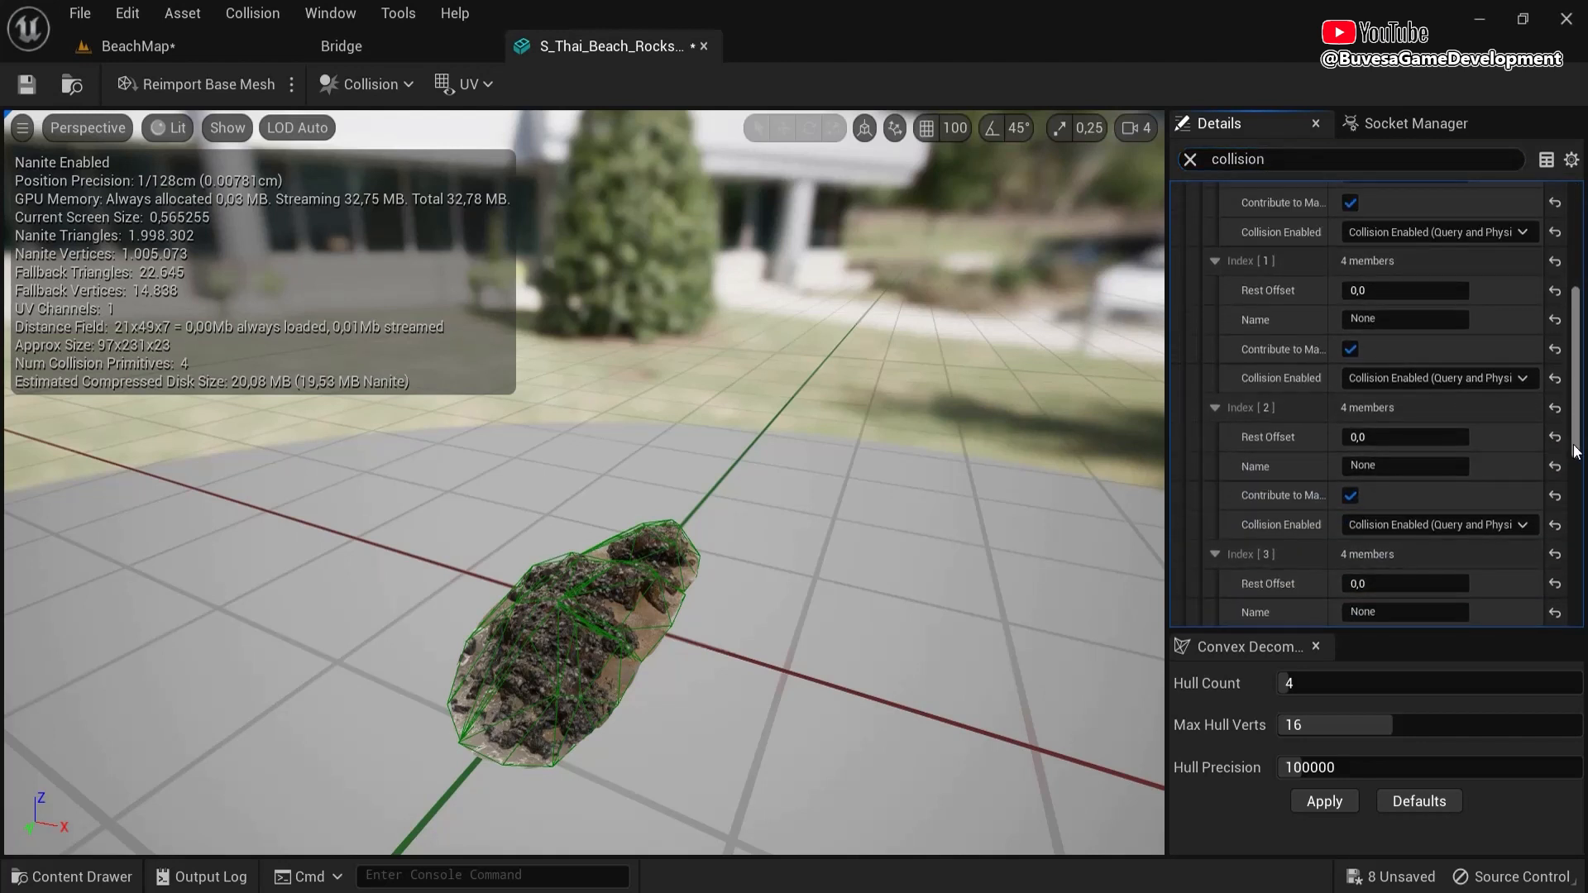
{"action": "left_click", "coordinate": [27, 86]}
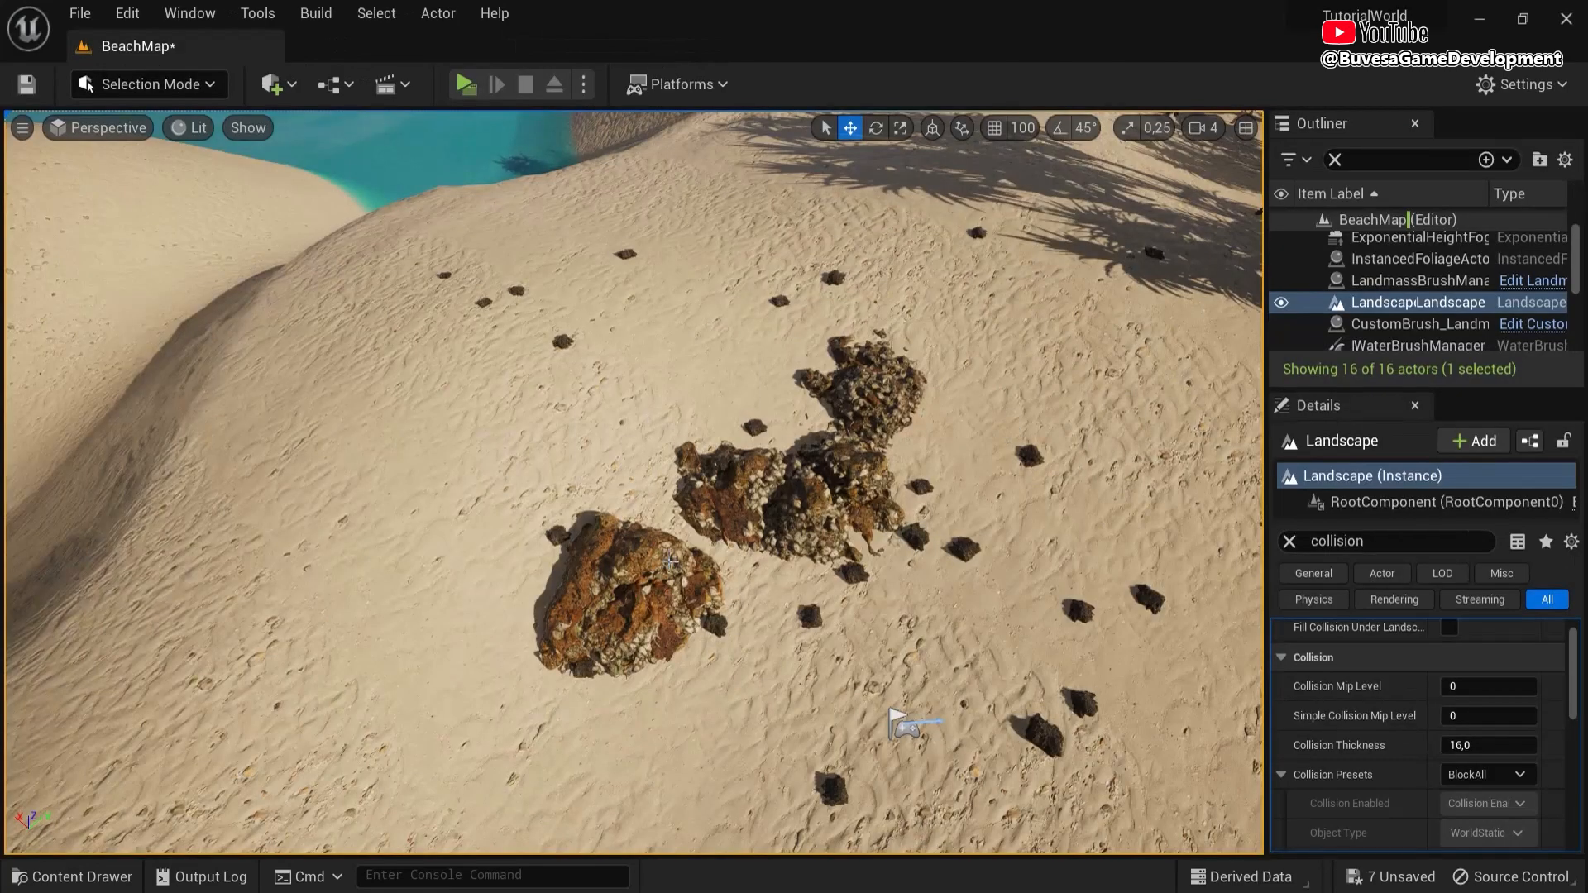
- Set the collision preset of the large rock formation in the beach level to BlockAll
{"action": "left_click", "coordinate": [618, 571]}
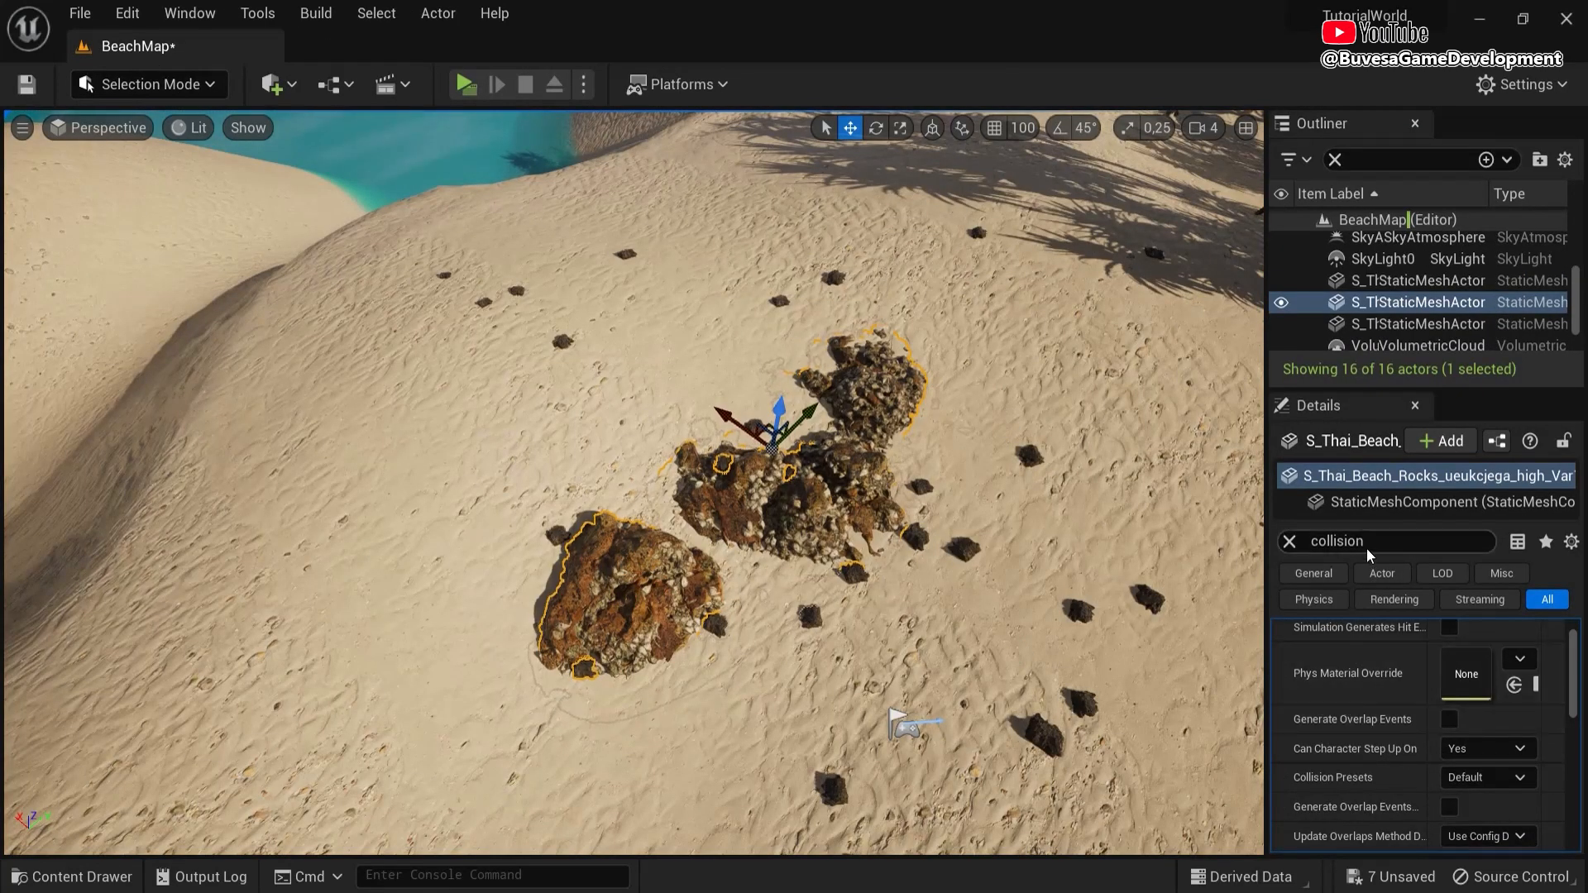
{"action": "scroll", "coordinate": [1461, 749], "scroll_direction": "down", "scroll_amount": 2}
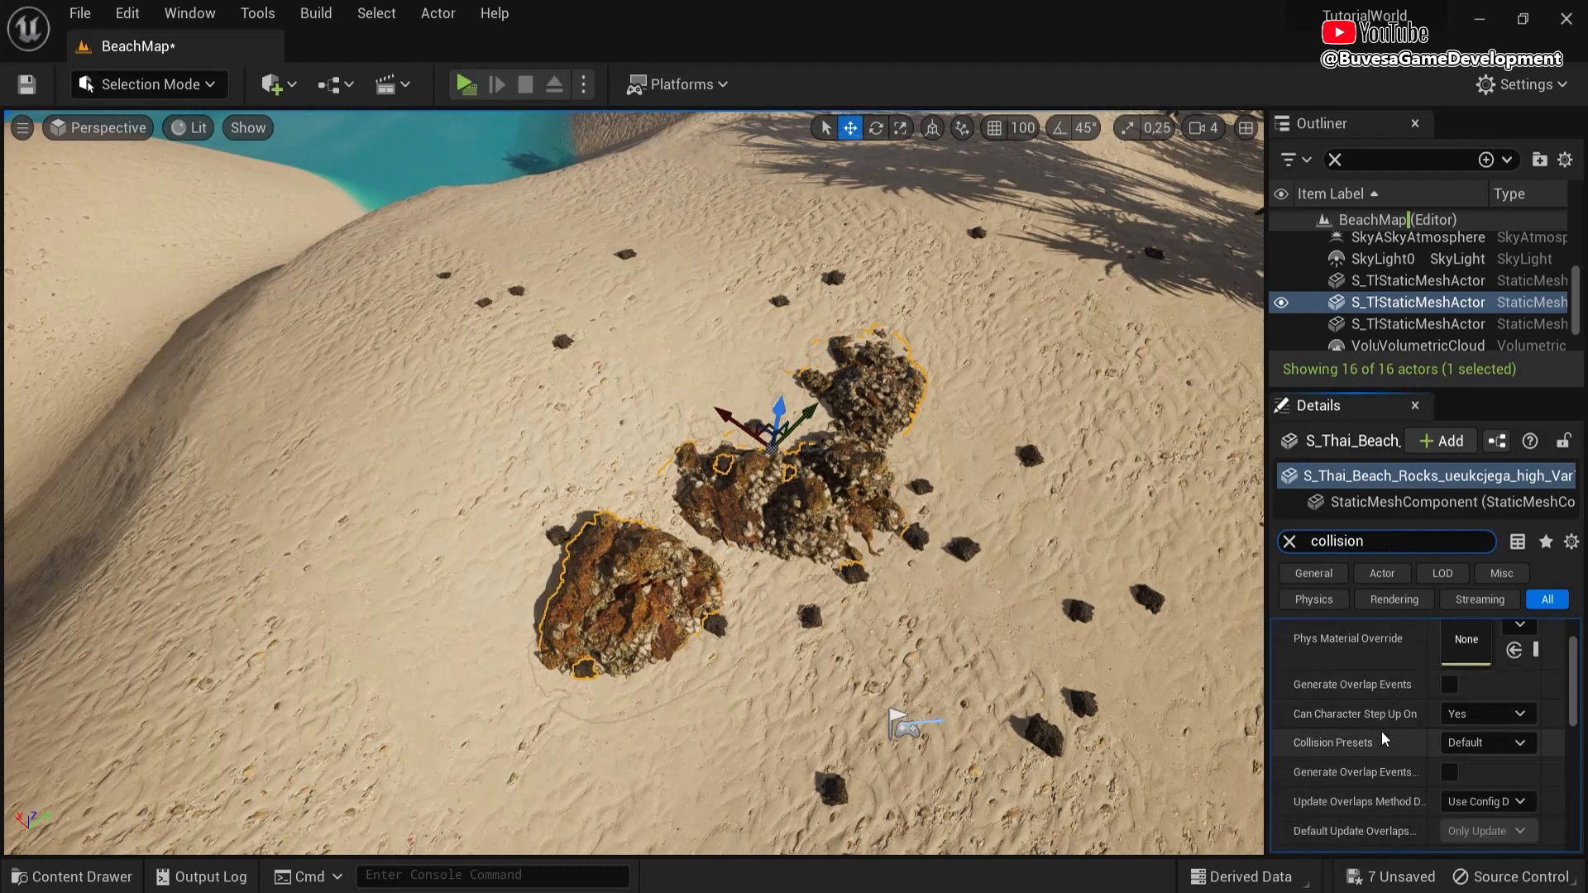
{"action": "left_click", "coordinate": [1467, 708]}
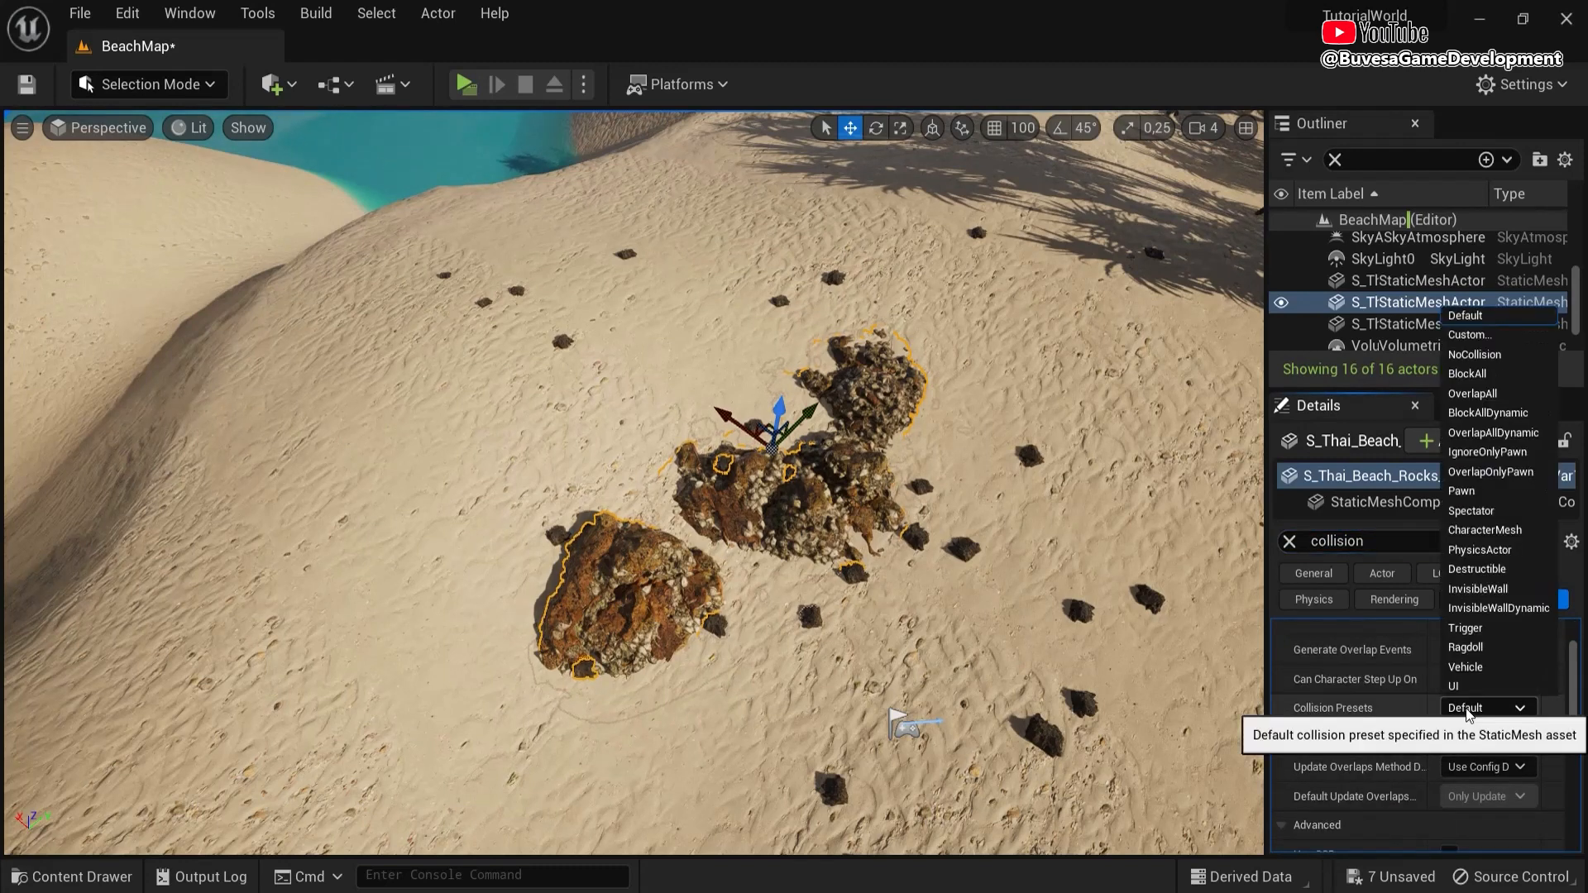
{"action": "left_click", "coordinate": [1478, 377]}
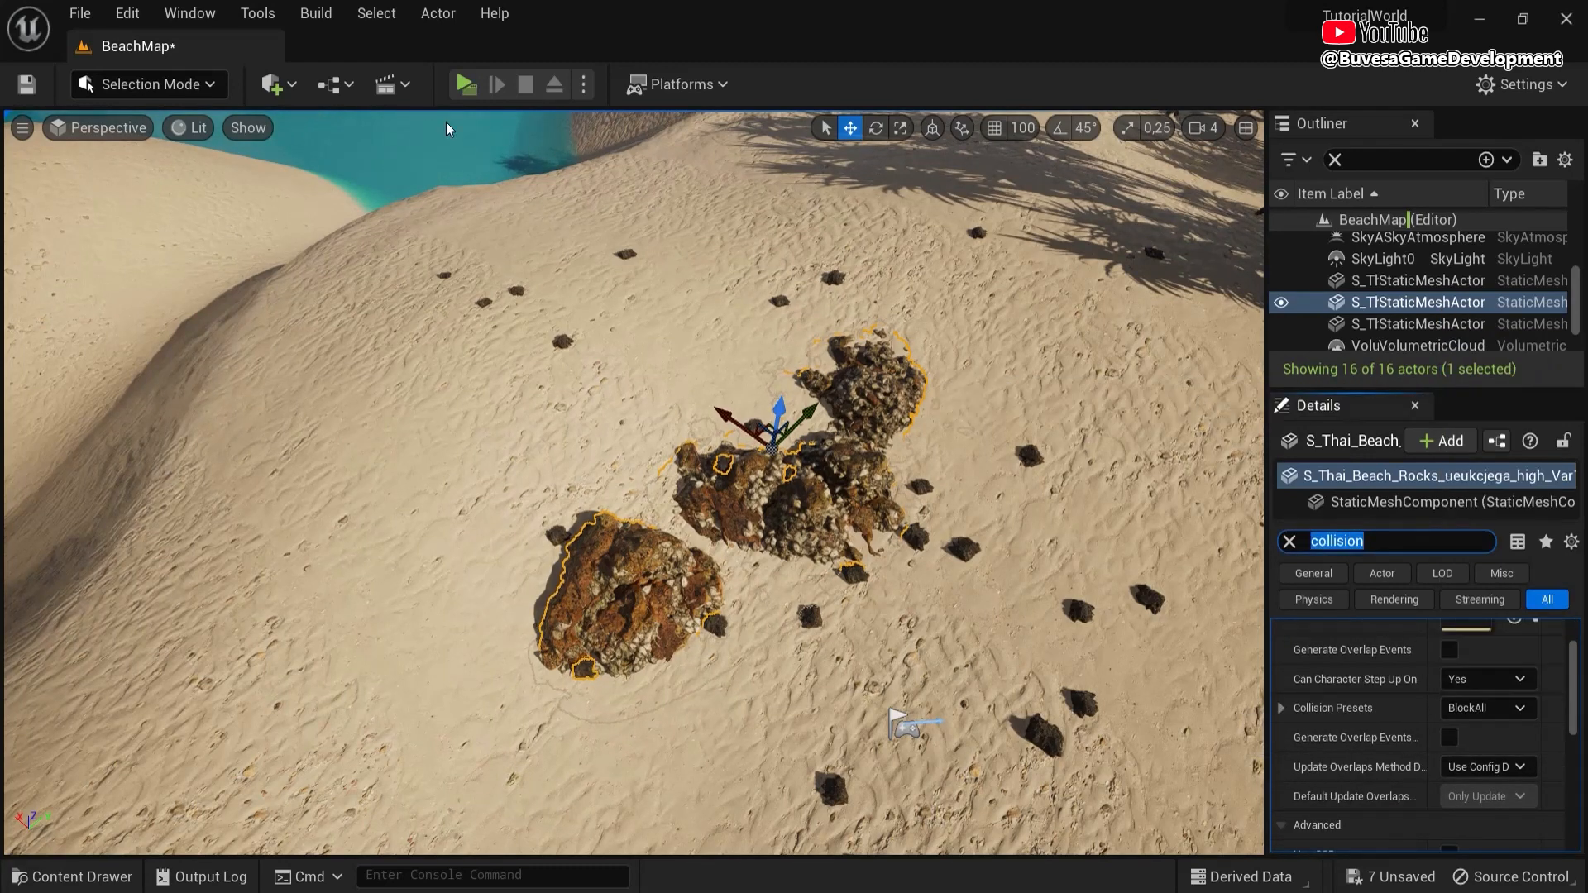
- Play-test the level, running the character against the large rocks and jumping onto the second formation to check collision
{"action": "left_click", "coordinate": [466, 85]}
{"action": "key", "text": "w"}
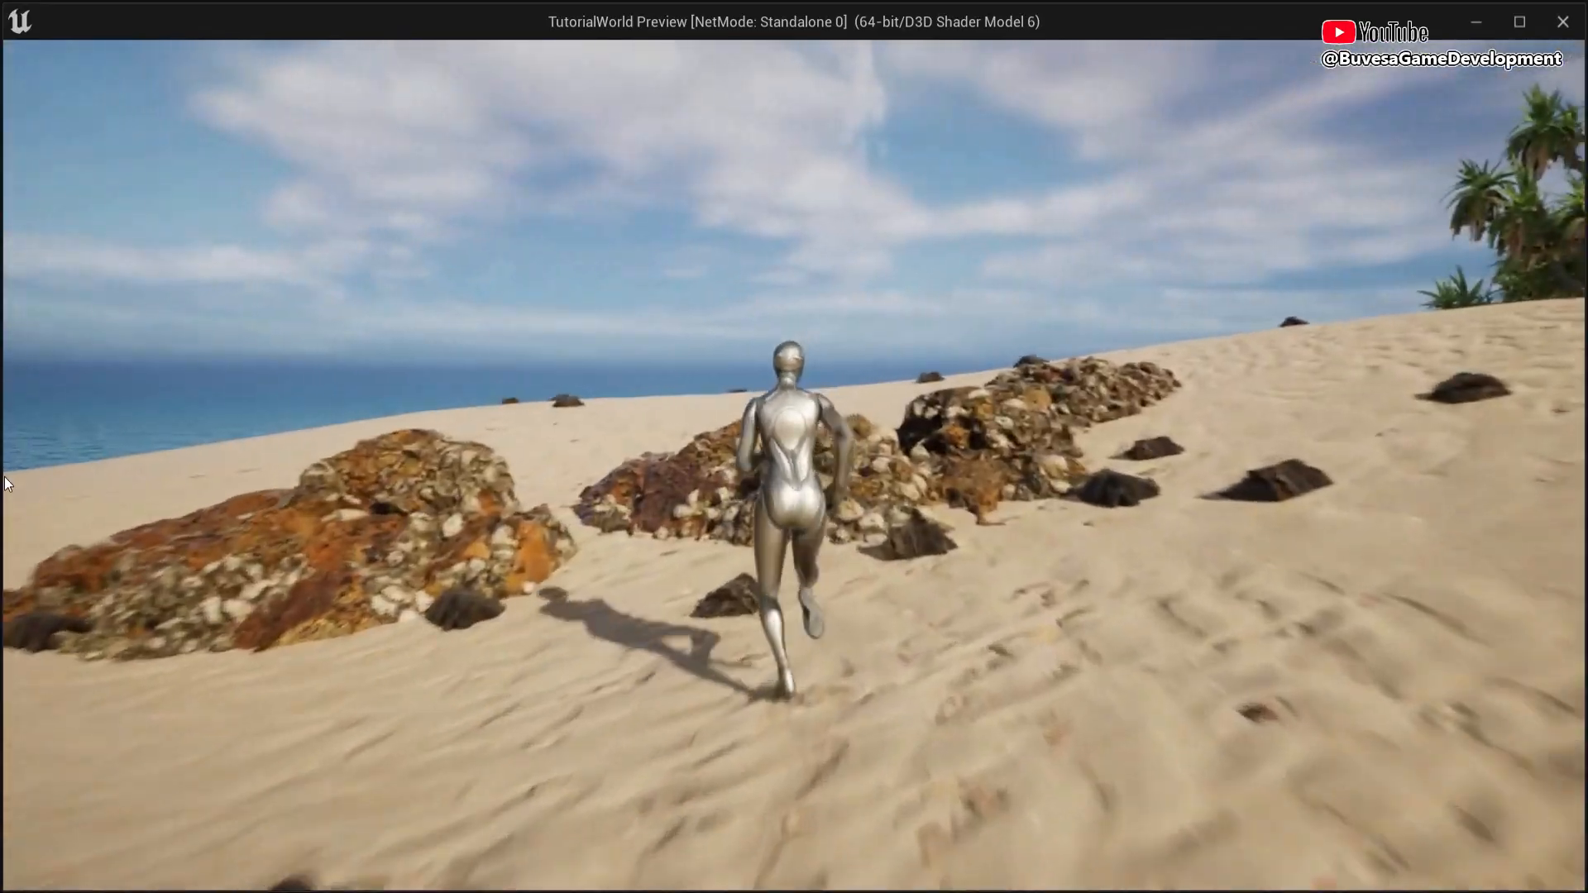
{"action": "key", "text": "w"}
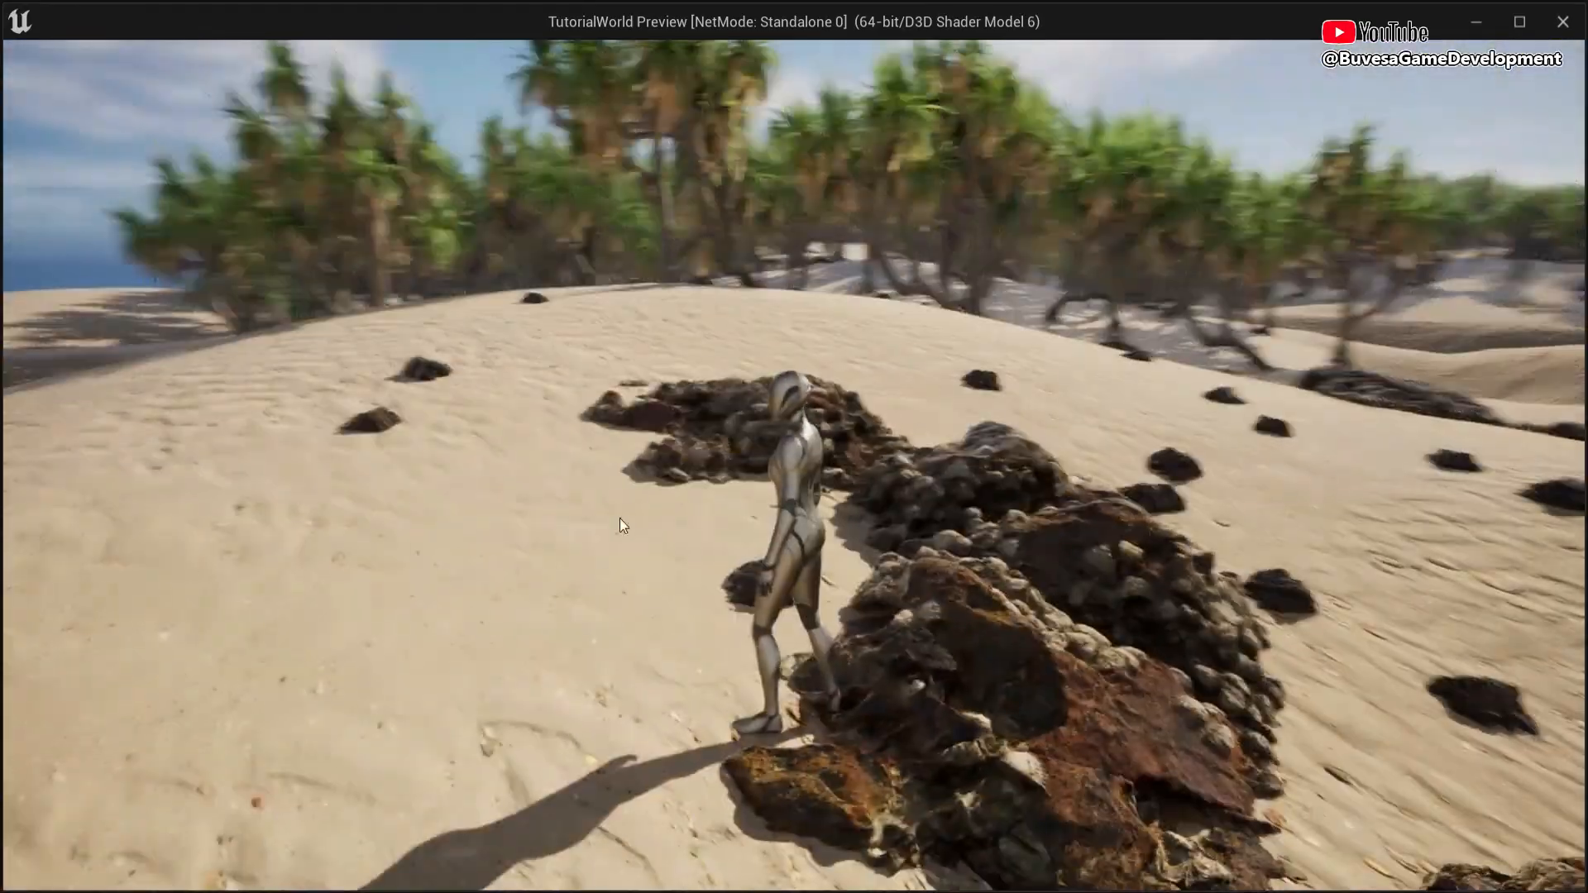
{"action": "key", "text": "w"}
{"action": "key", "text": "w"}
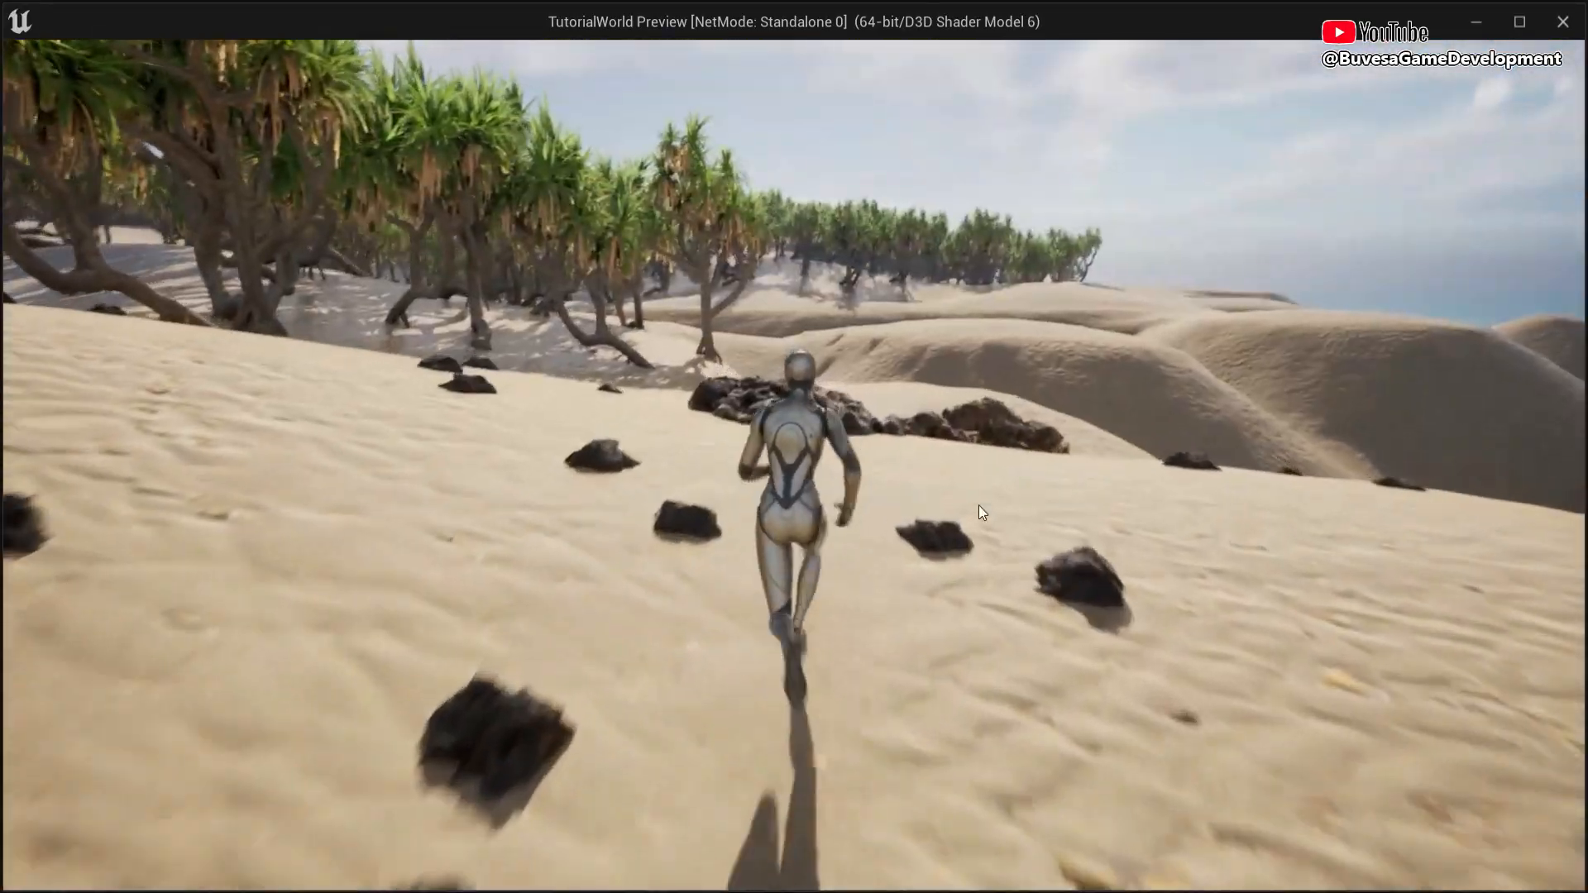
{"action": "key", "text": "space"}
{"action": "key", "text": "s"}
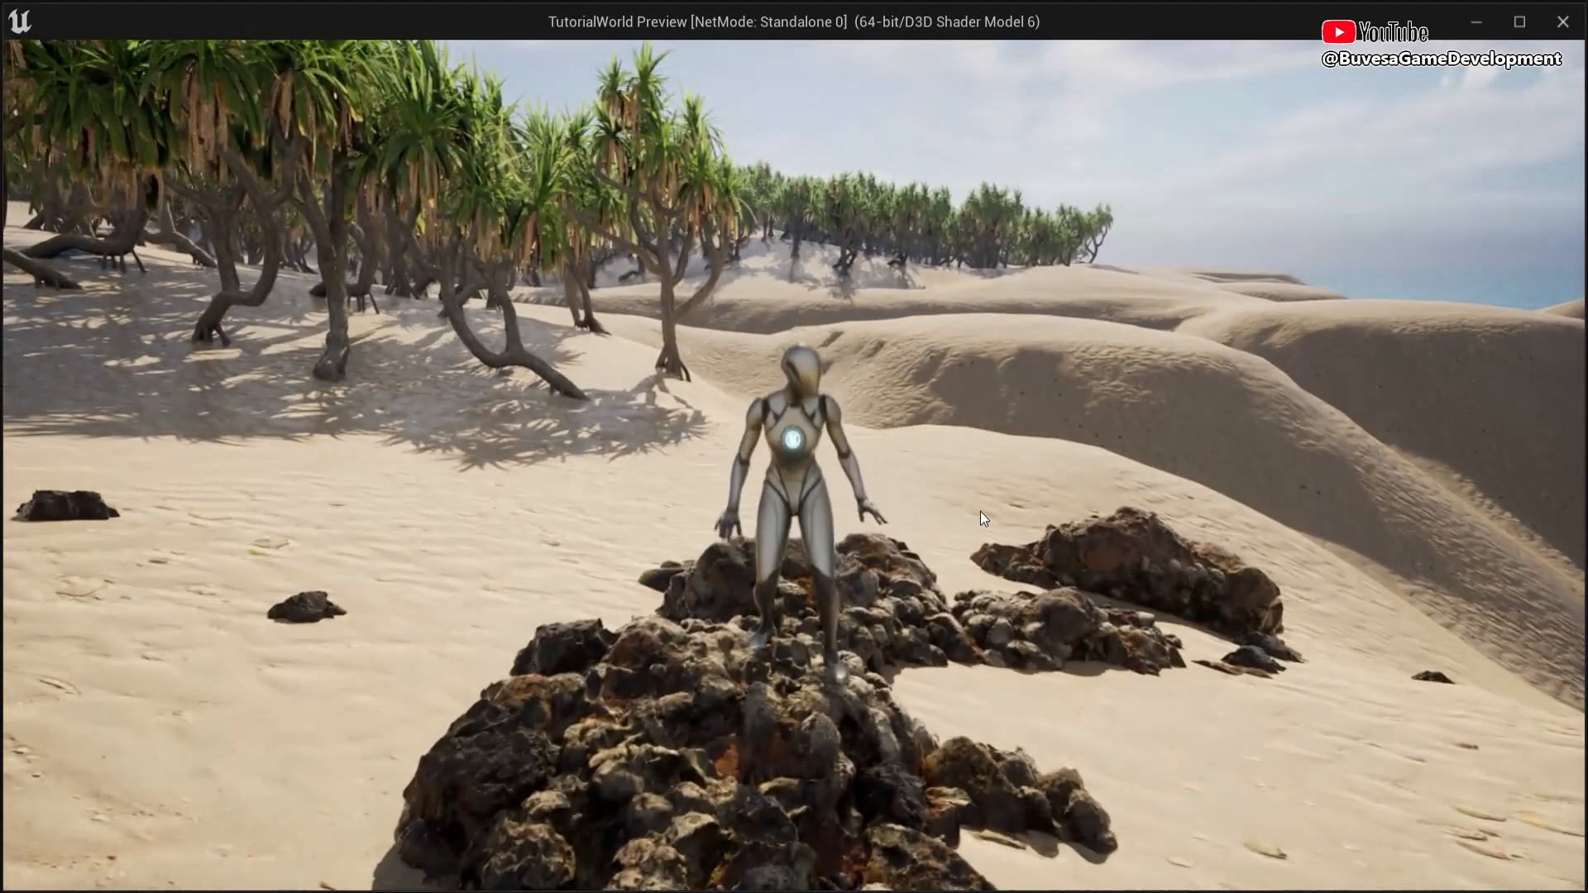
{"action": "key", "text": "w"}
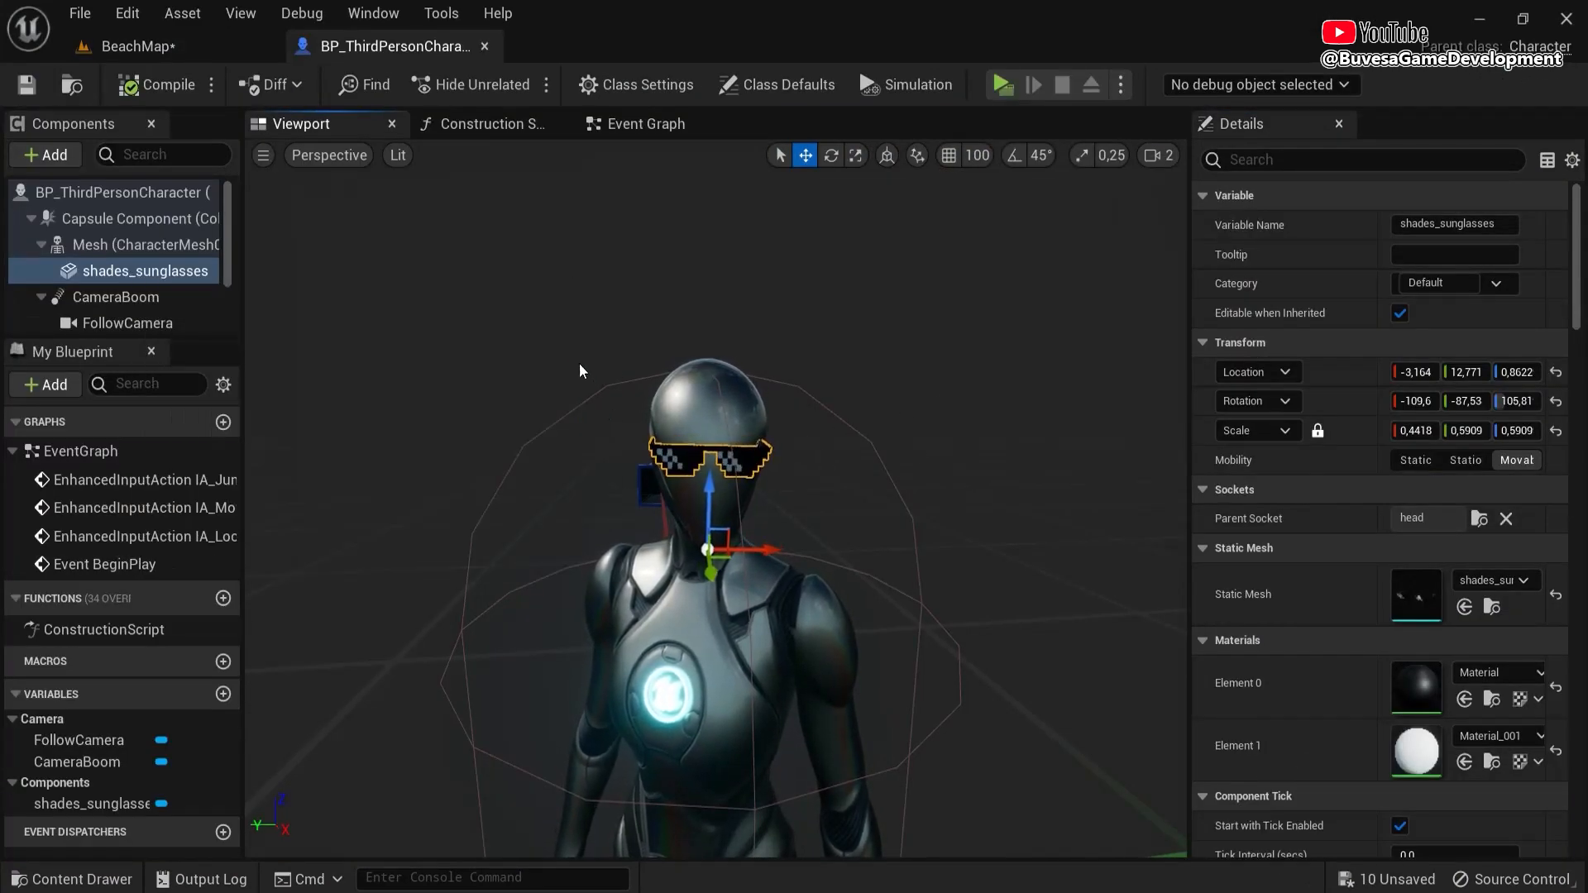
- Return from the character blueprint to BeachMap and play-test the level, running the character through the pandanus trees
{"action": "left_click", "coordinate": [175, 48]}
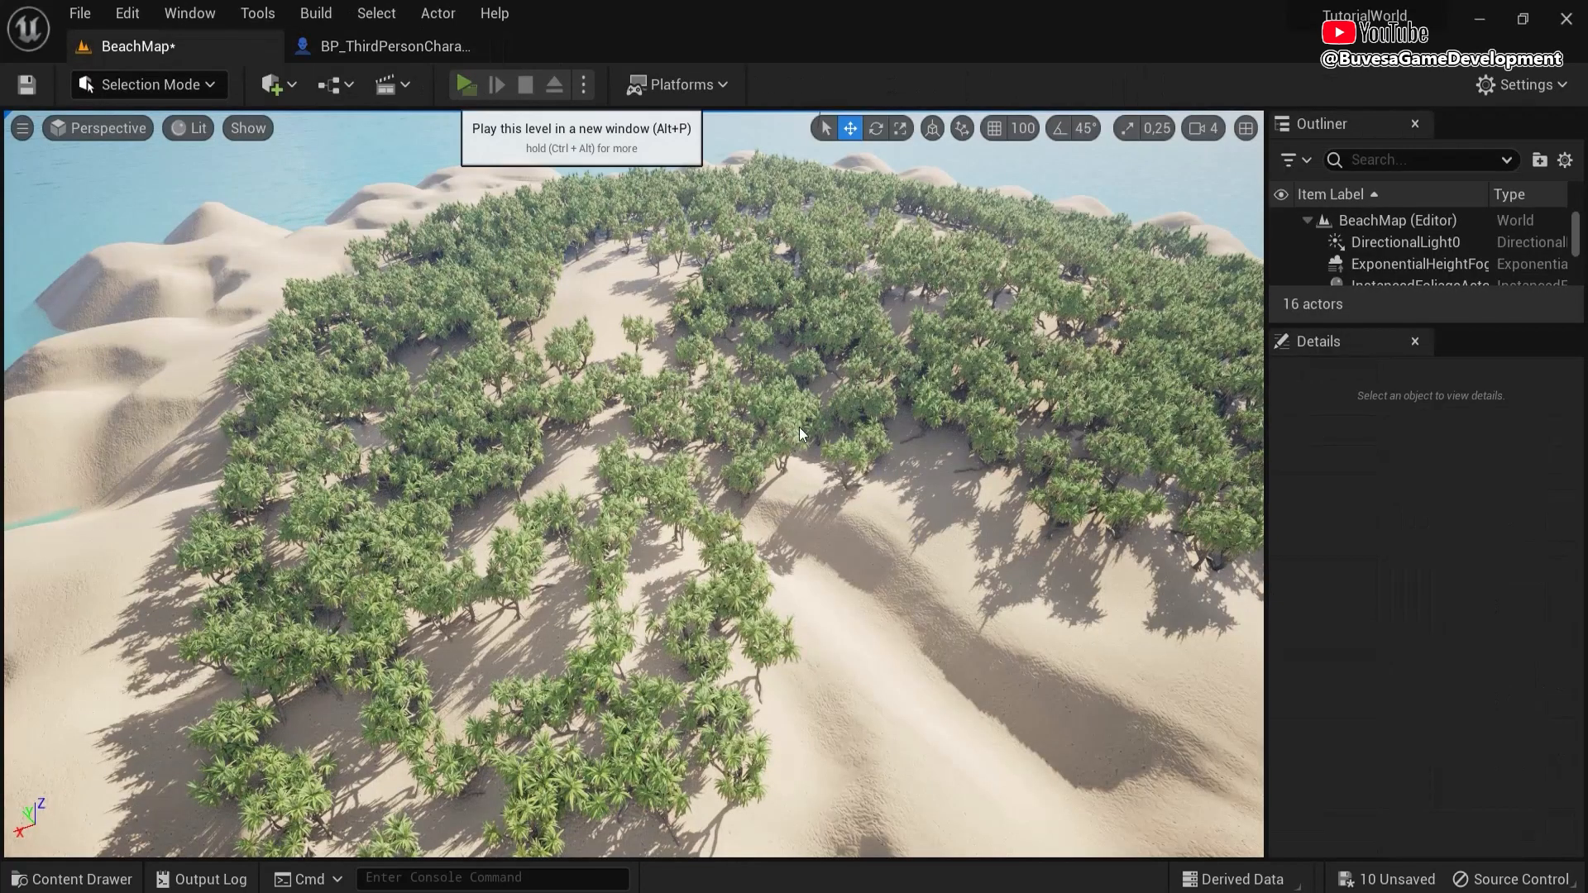
{"action": "left_click", "coordinate": [454, 82]}
{"action": "key", "text": "w"}
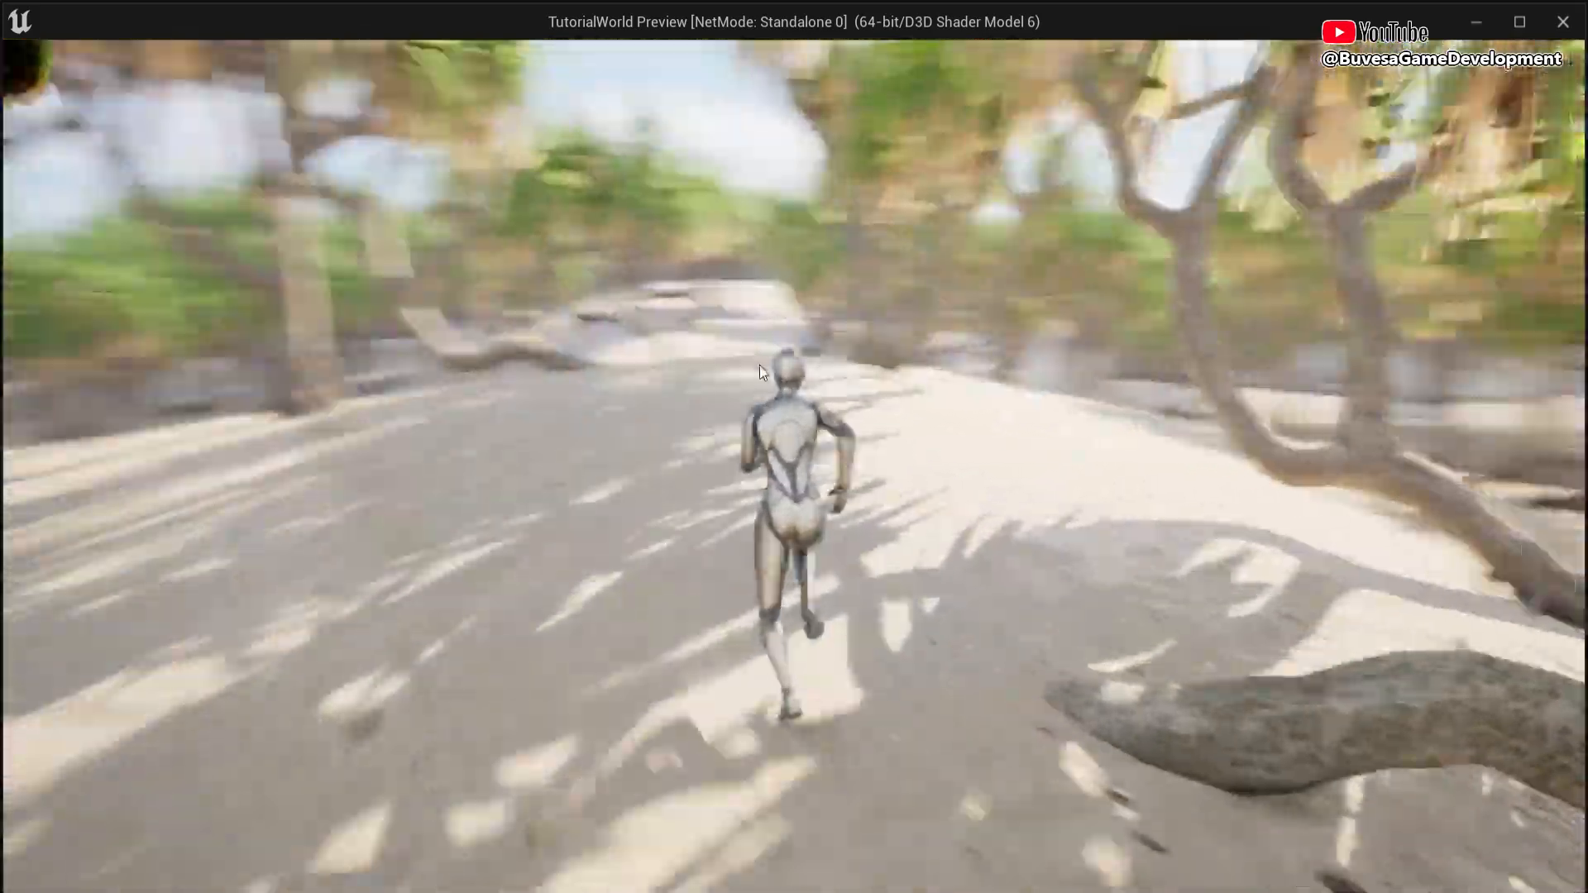
{"action": "key", "text": "s"}
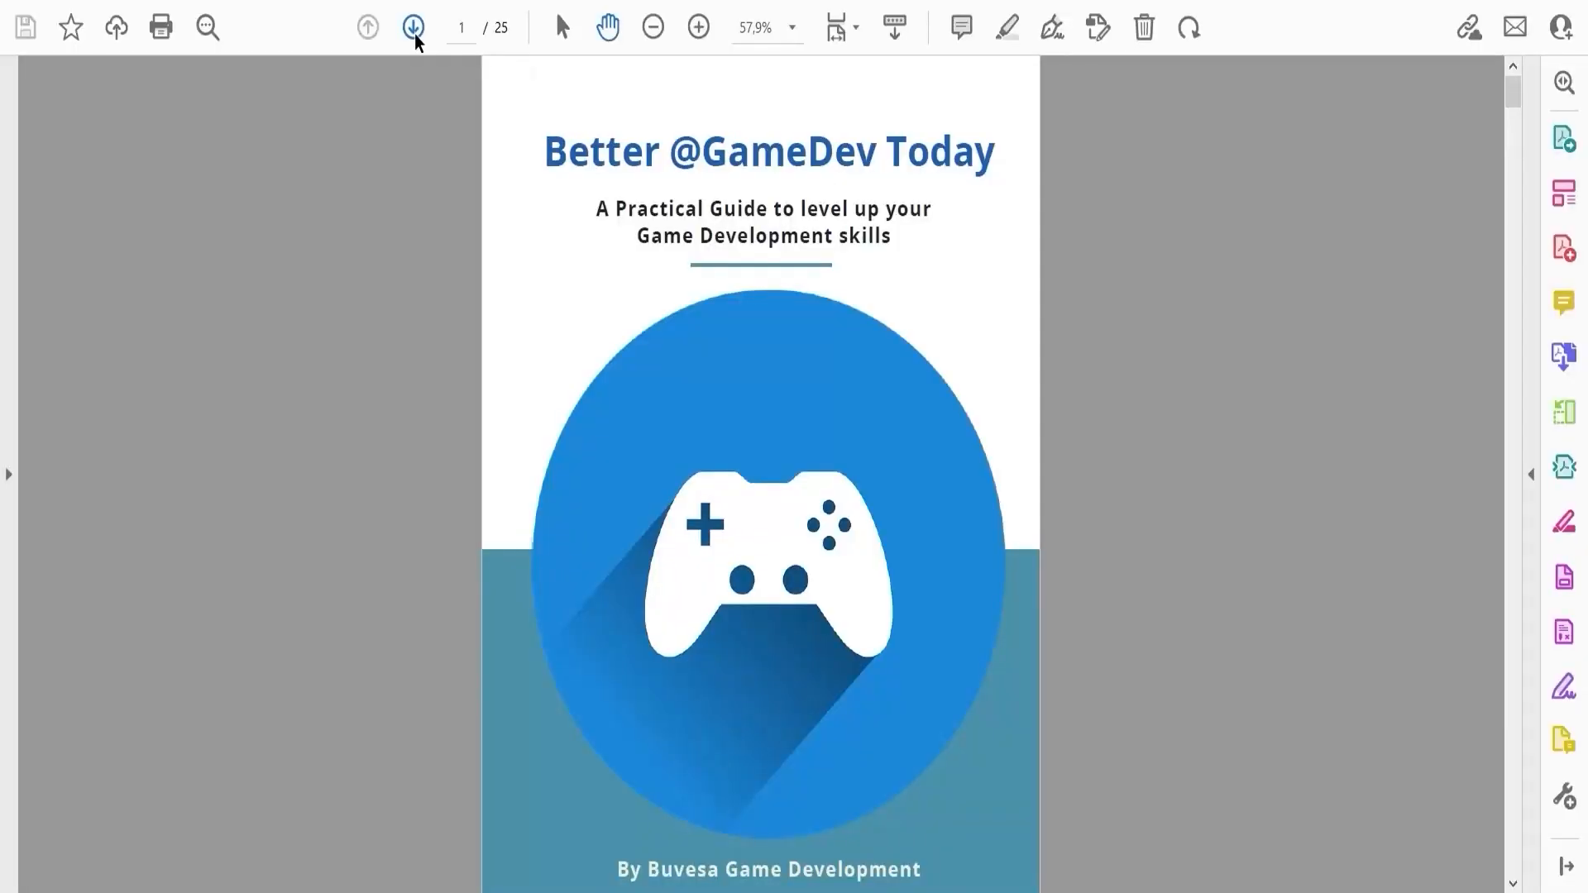
{"action": "left_click", "coordinate": [413, 29]}
{"action": "left_click", "coordinate": [412, 31]}
{"action": "left_click", "coordinate": [412, 31]}
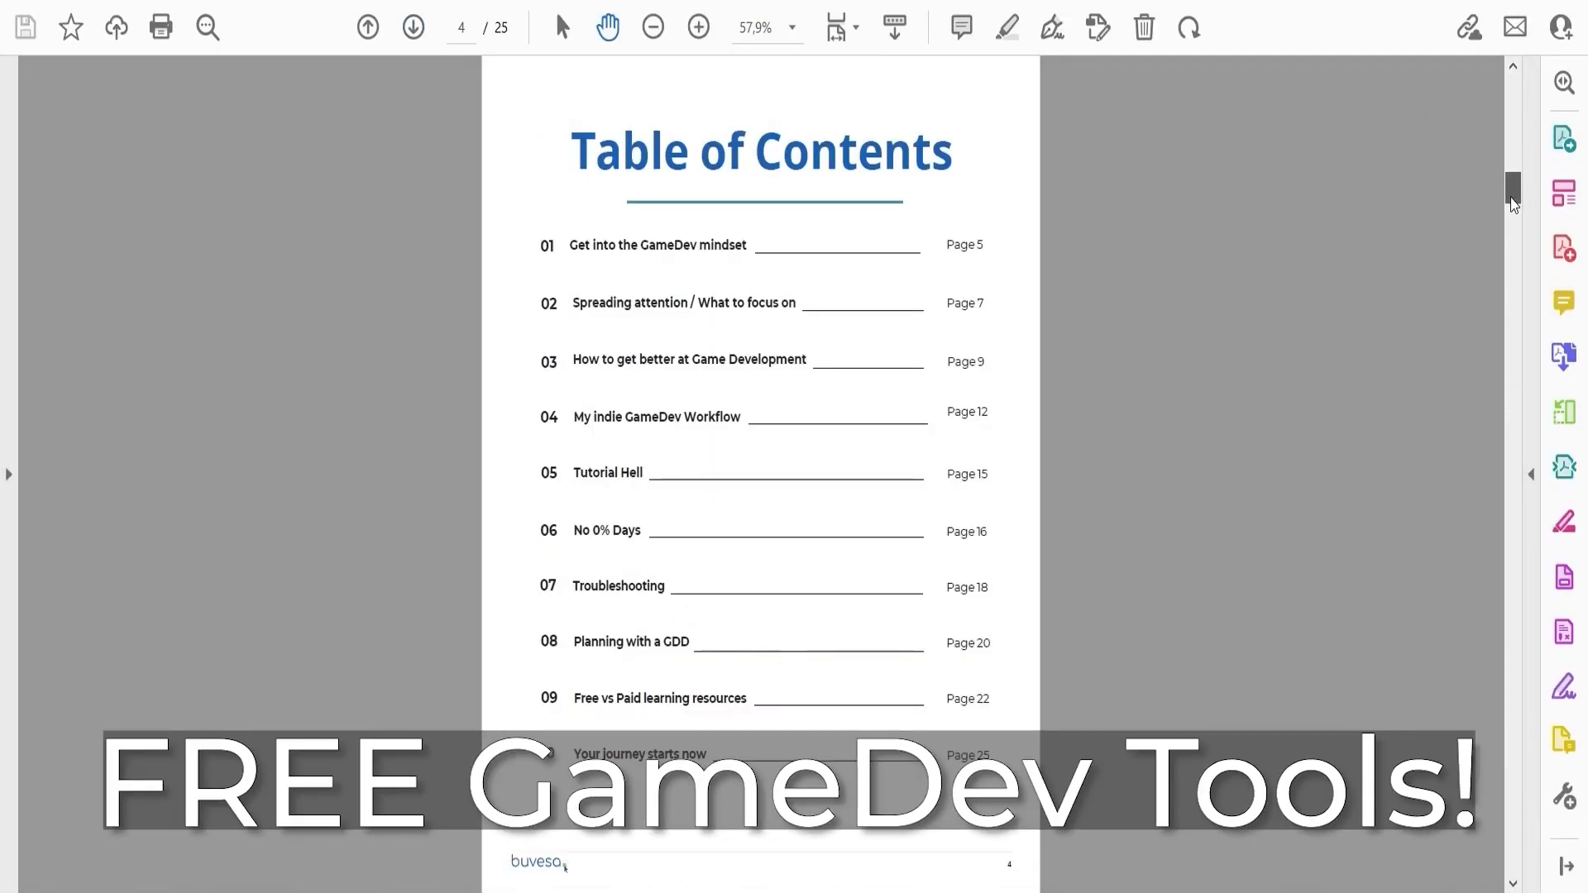
{"action": "left_click_drag", "start_coordinate": [1513, 182], "coordinate": [1496, 86]}
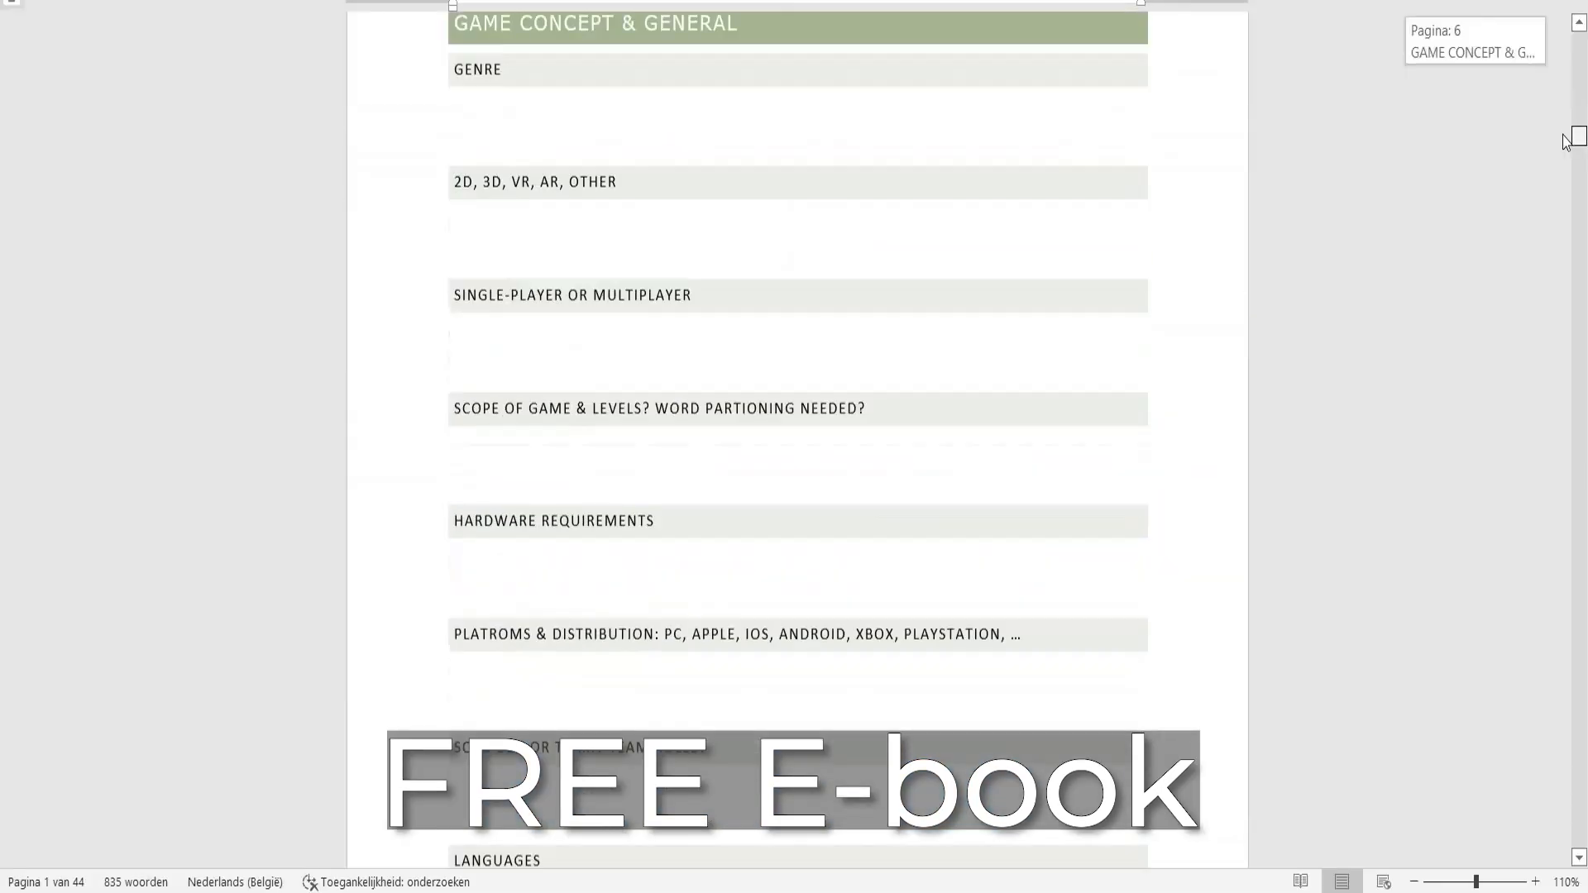
{"action": "left_click_drag", "start_coordinate": [1570, 134], "coordinate": [1563, 207]}
{"action": "left_click", "coordinate": [556, 639]}
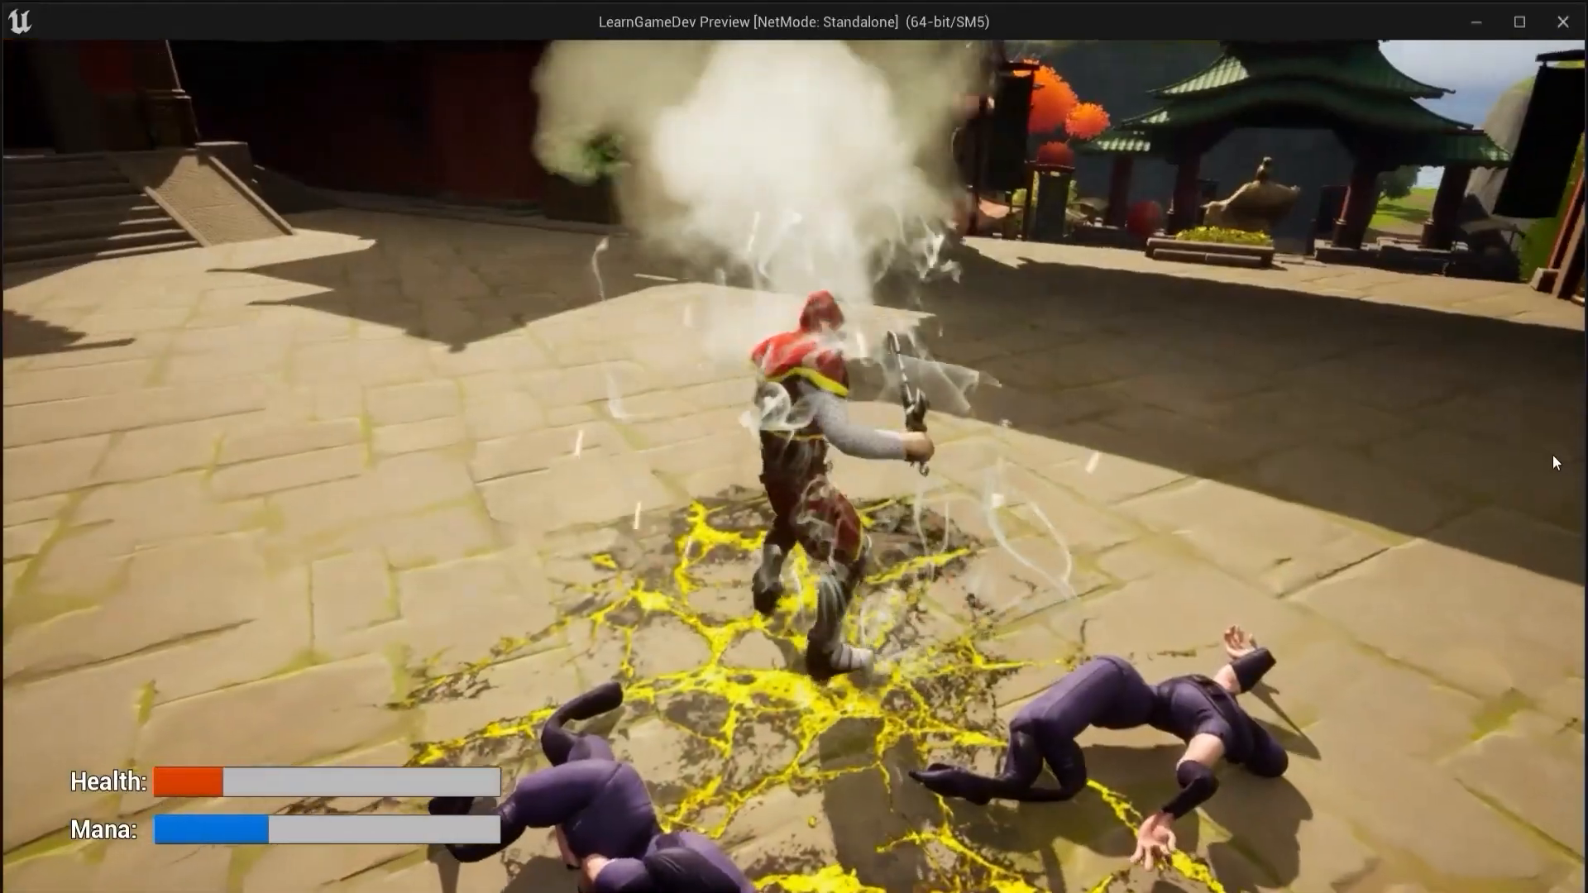
{"action": "key", "text": "w"}
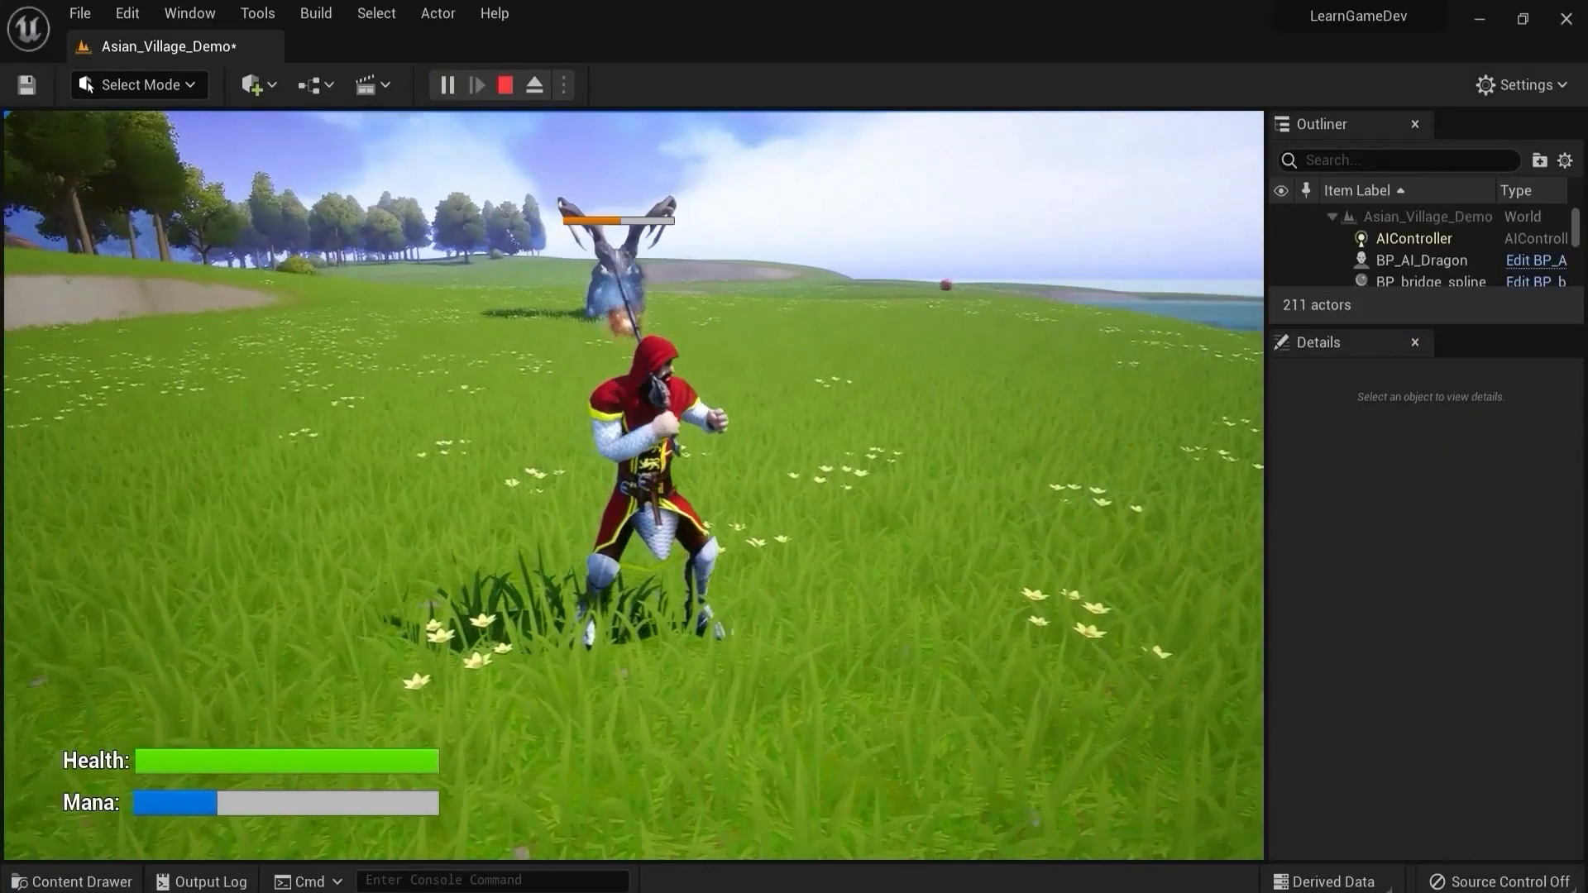
{"action": "key", "text": "w"}
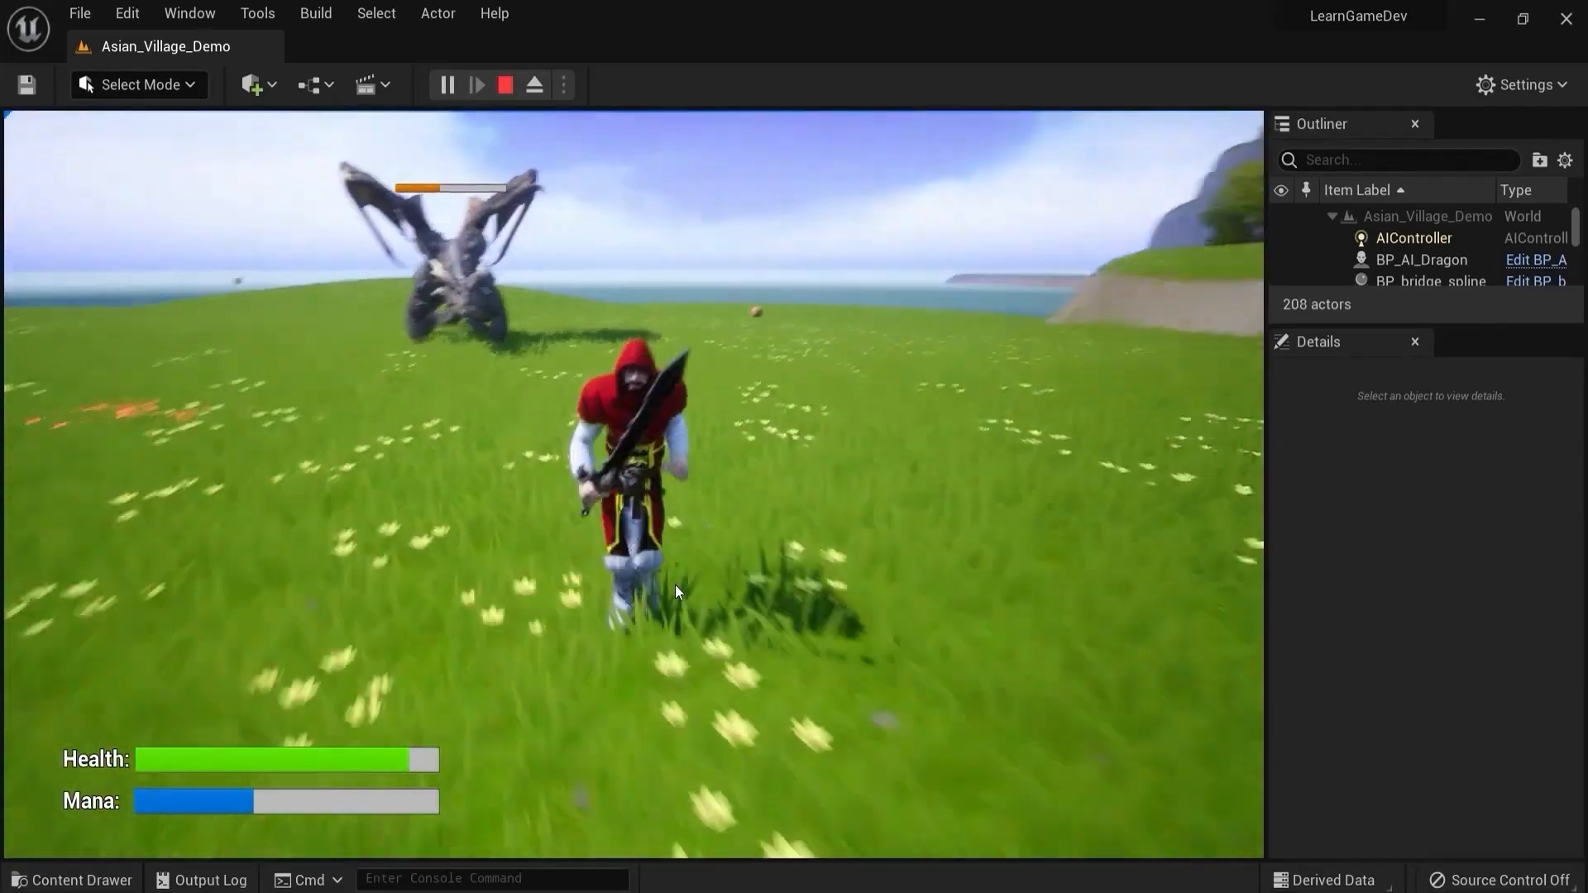
{"action": "key", "text": "w"}
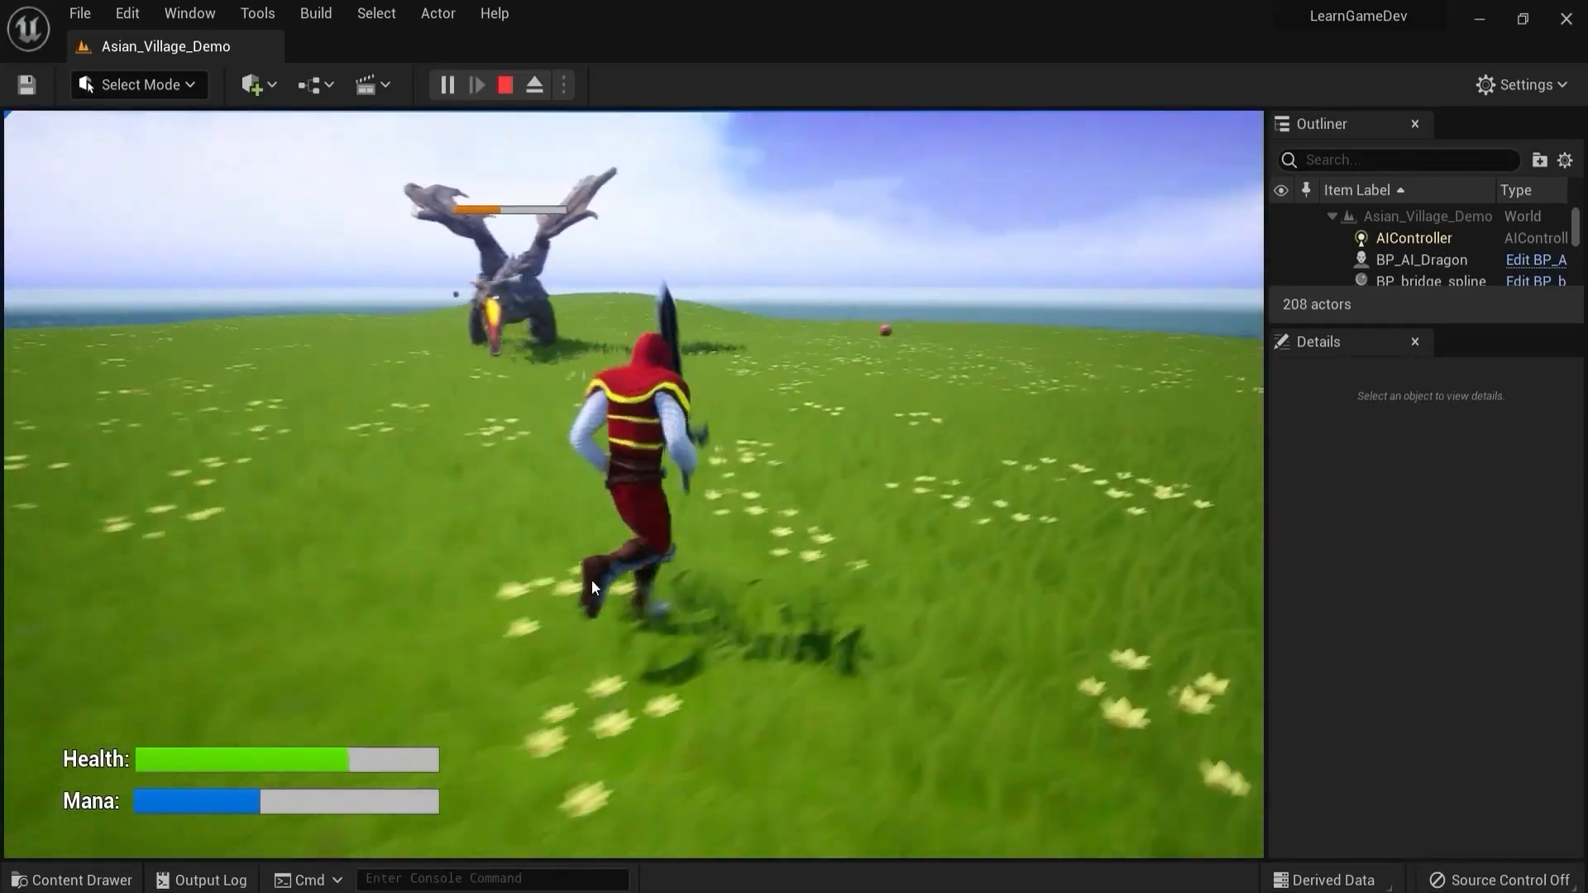
{"action": "key", "text": "d"}
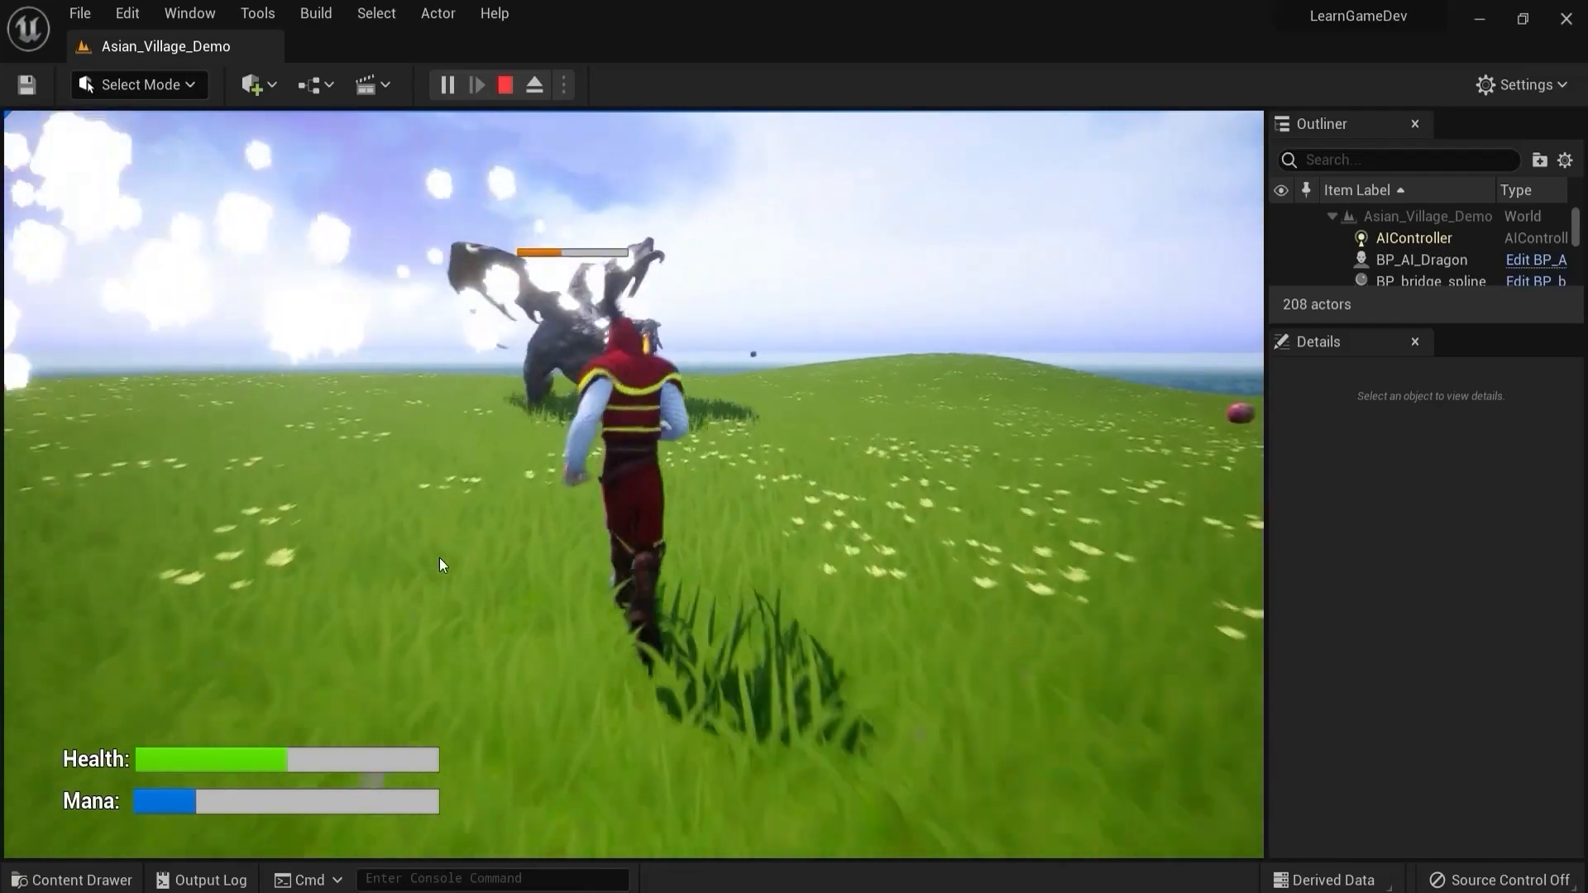